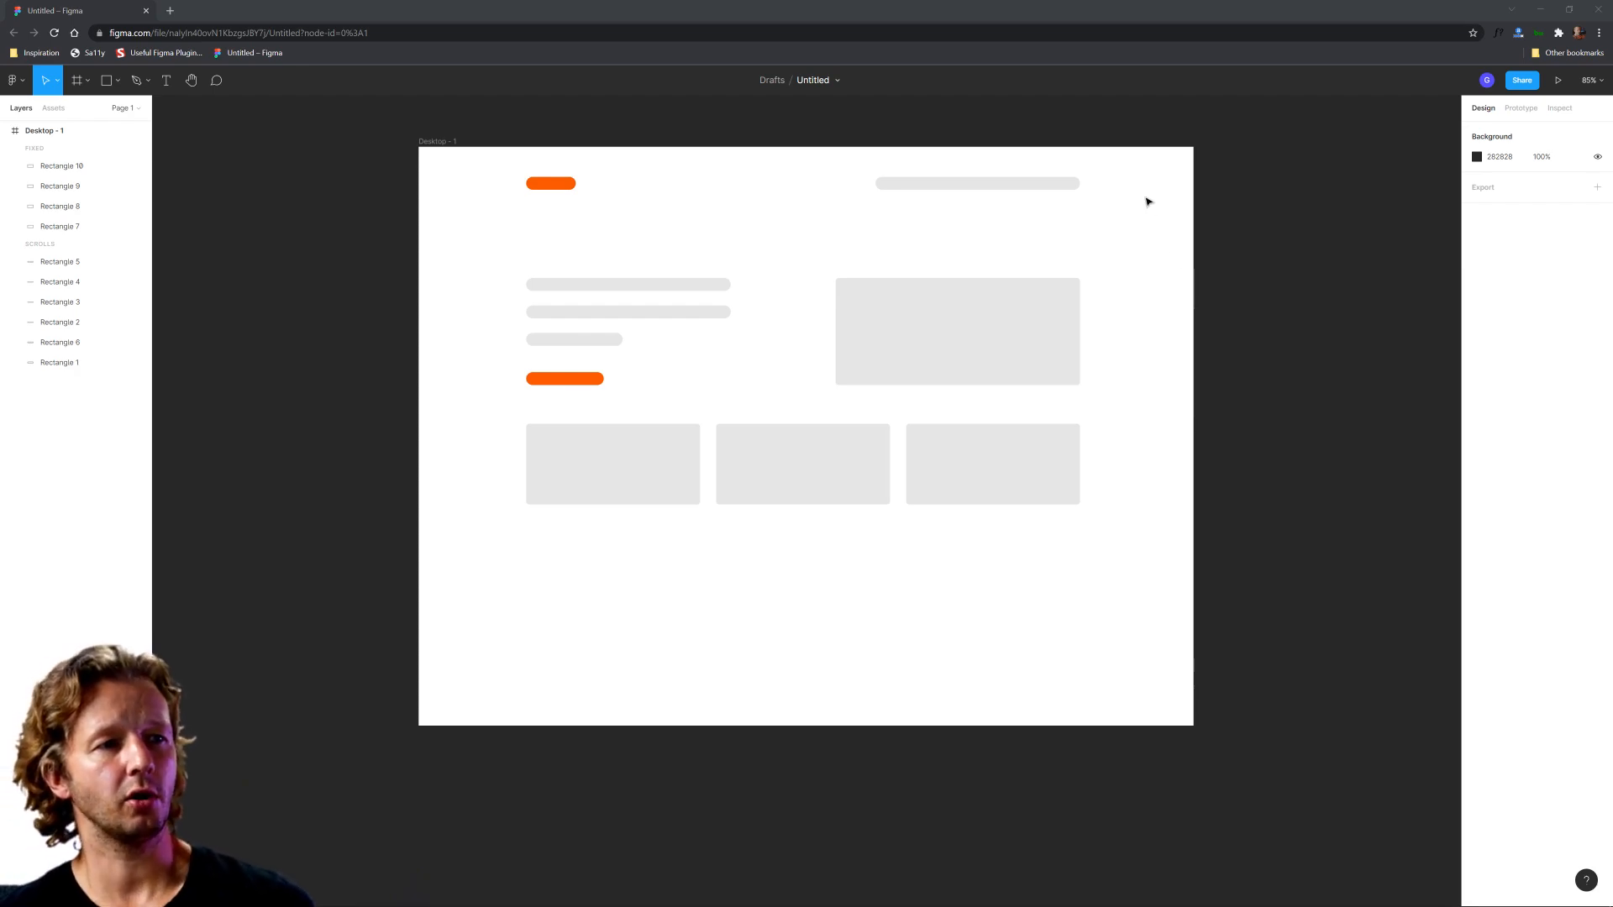
{"action": "left_click_drag", "start_coordinate": [340, 114], "coordinate": [1240, 734]}
{"action": "left_click", "coordinate": [1240, 733]}
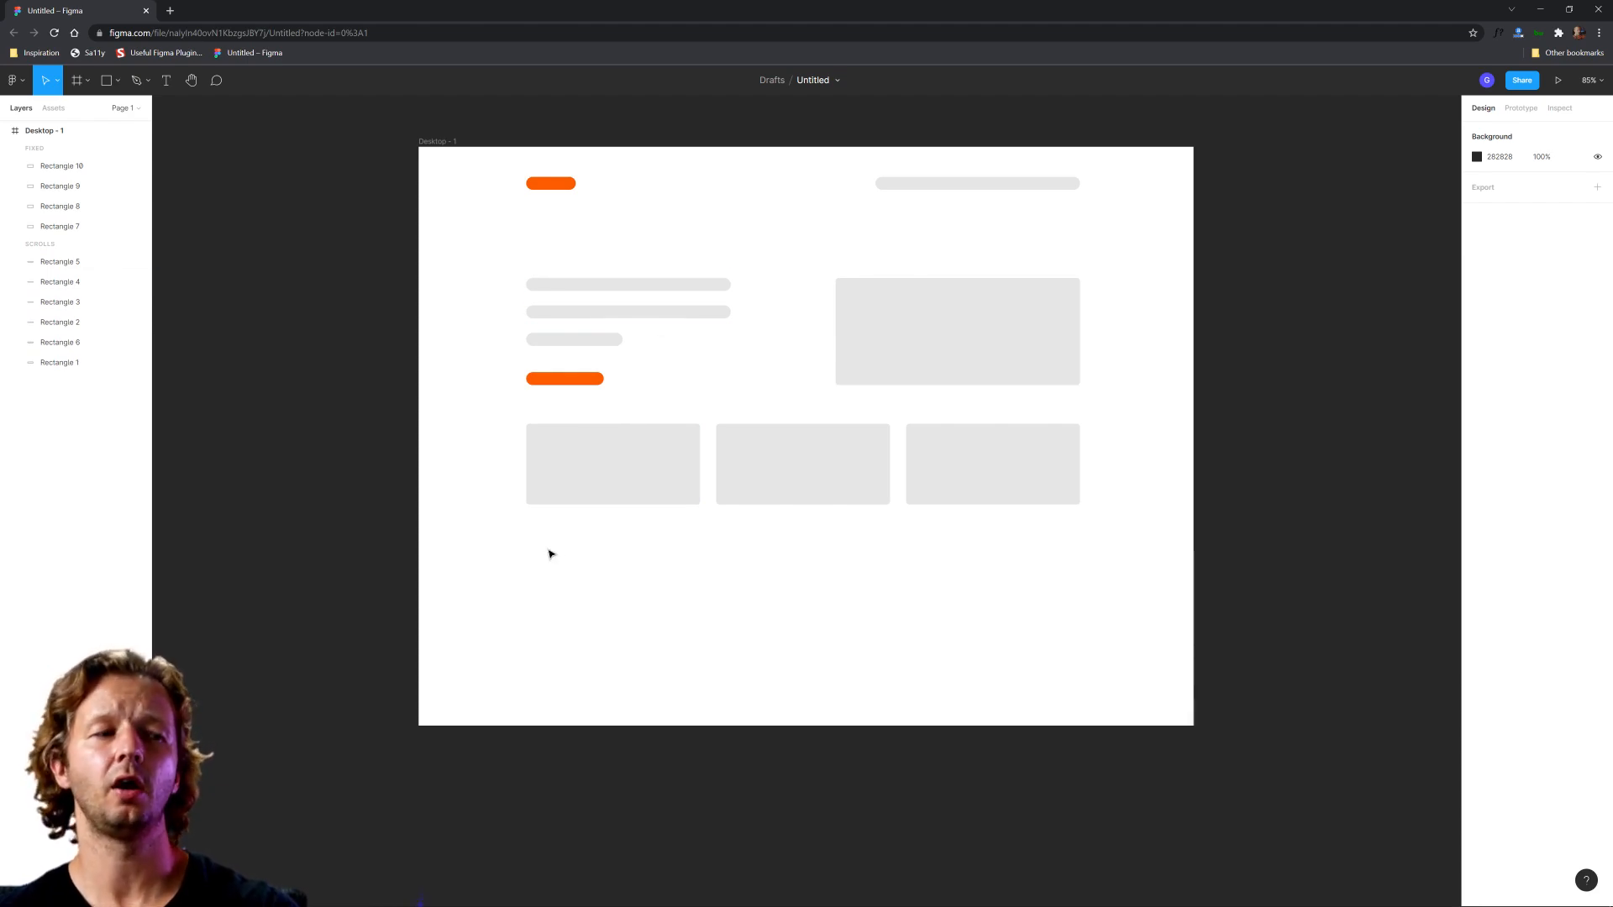
{"action": "left_click_drag", "start_coordinate": [434, 564], "coordinate": [1179, 710]}
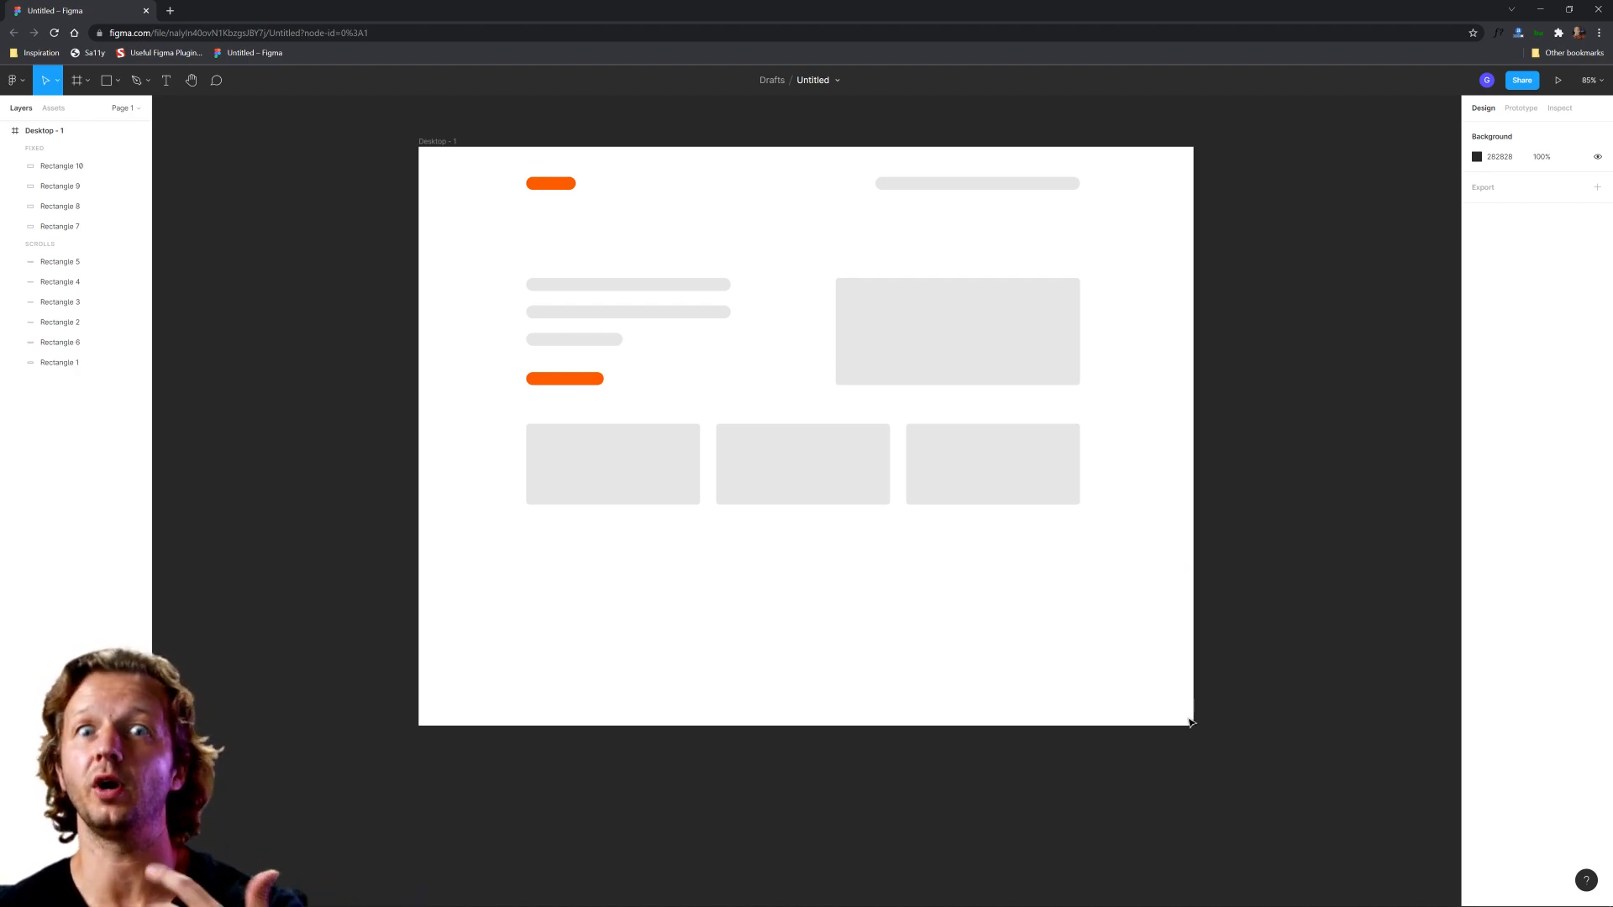
{"action": "left_click_drag", "start_coordinate": [1187, 719], "coordinate": [428, 574]}
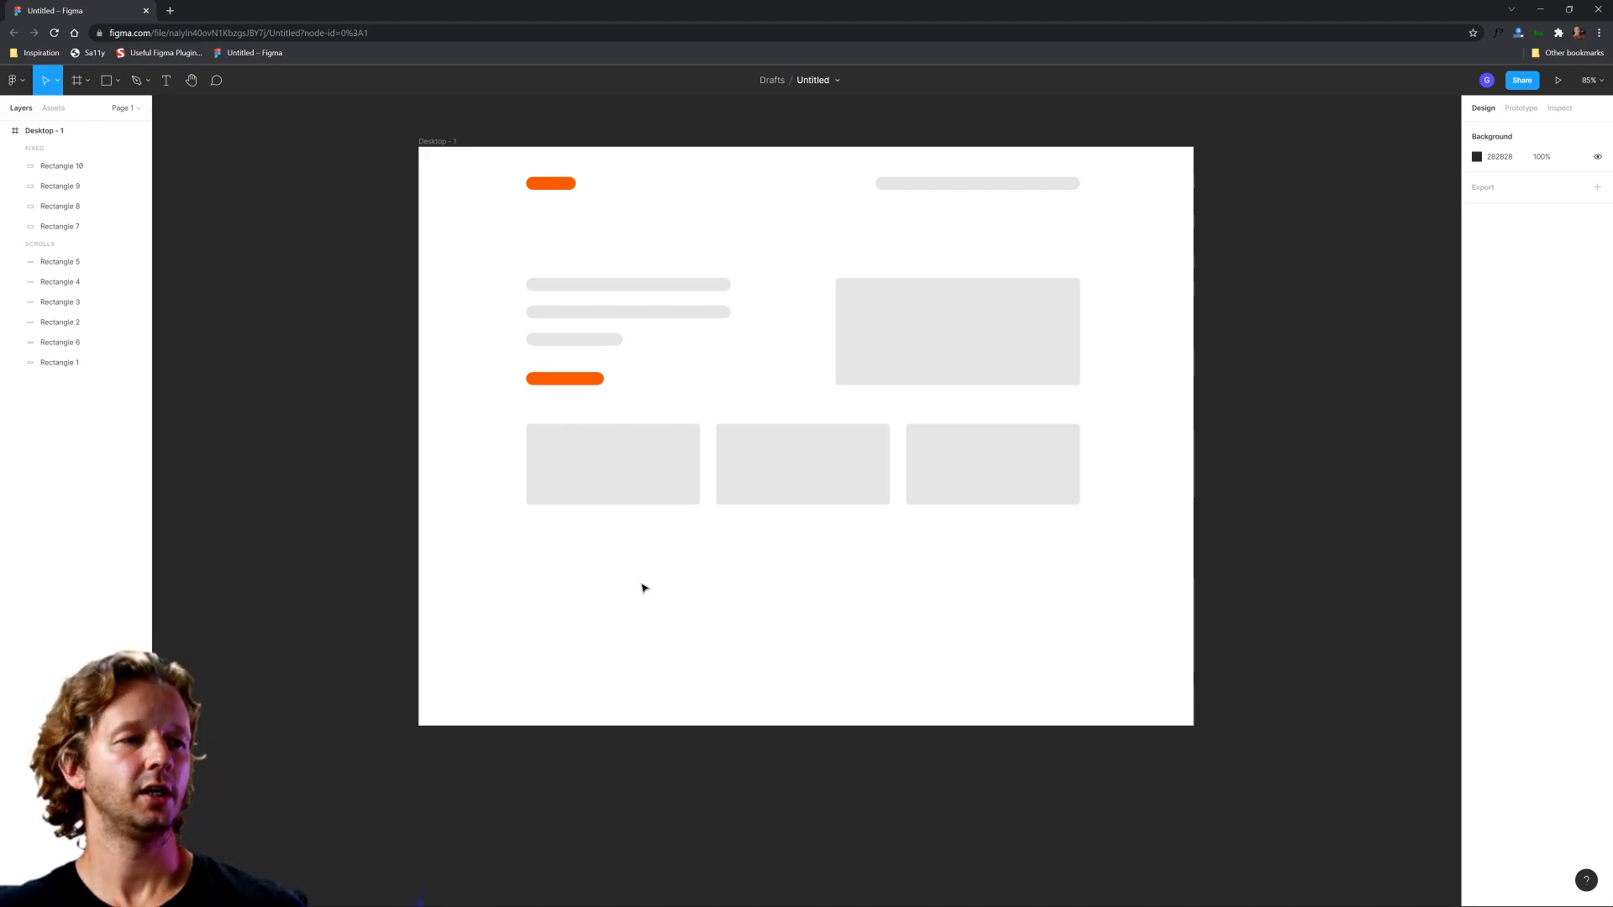
{"action": "left_click_drag", "start_coordinate": [653, 581], "coordinate": [939, 613]}
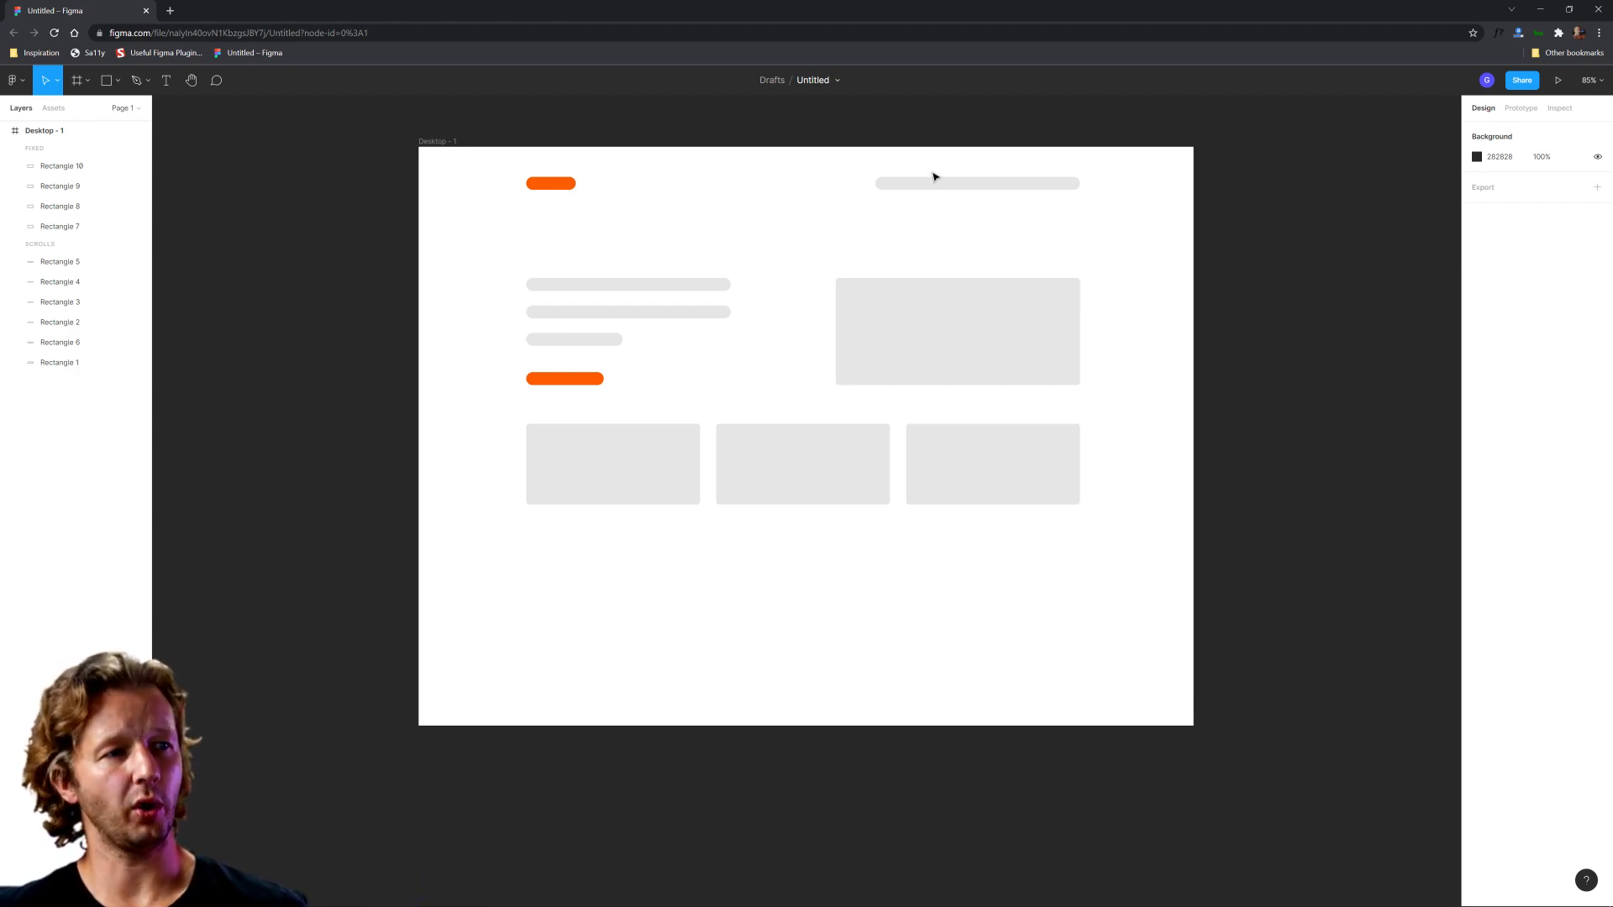
{"action": "left_click", "coordinate": [944, 183]}
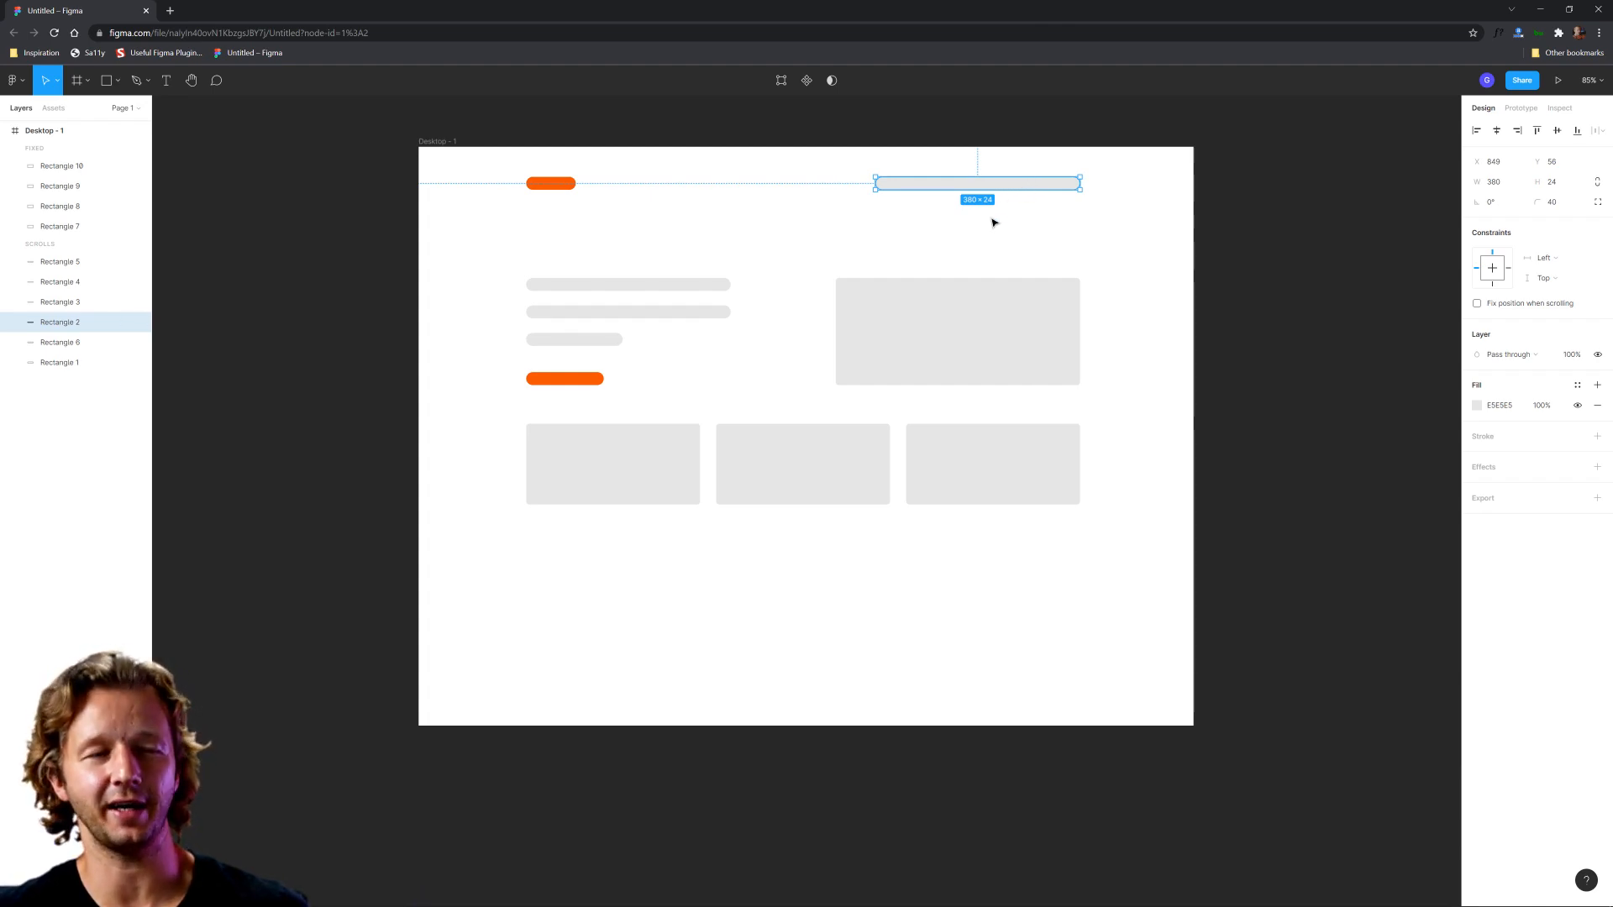
{"action": "left_click", "coordinate": [890, 243]}
{"action": "left_click_drag", "start_coordinate": [618, 574], "coordinate": [1003, 596]}
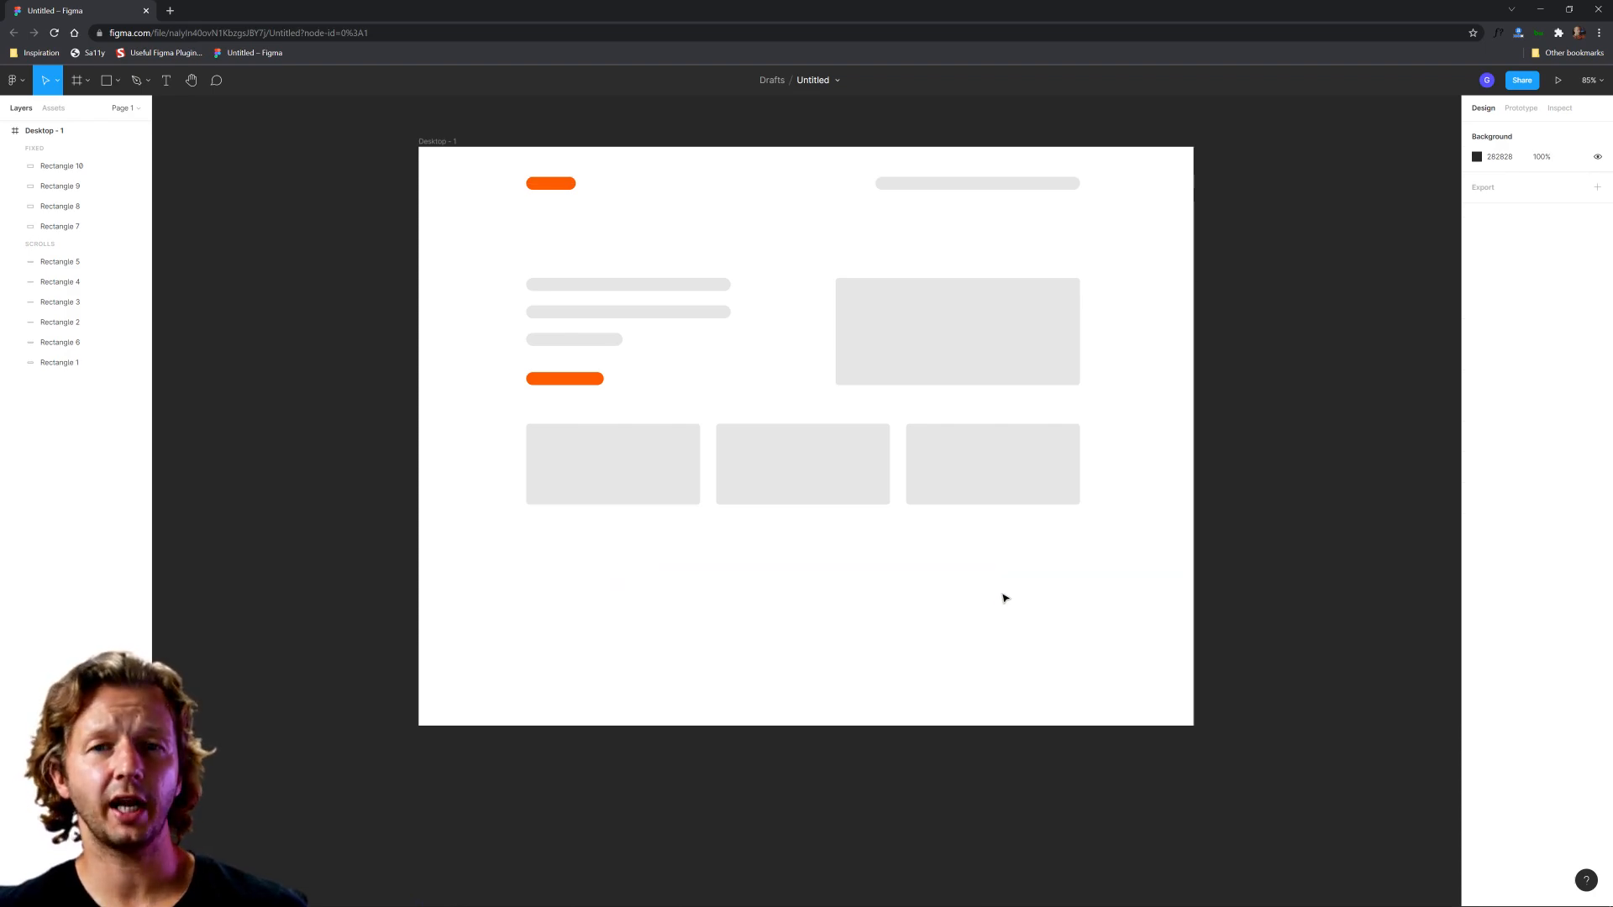
{"action": "left_click_drag", "start_coordinate": [726, 629], "coordinate": [929, 635]}
{"action": "left_click_drag", "start_coordinate": [704, 656], "coordinate": [927, 675]}
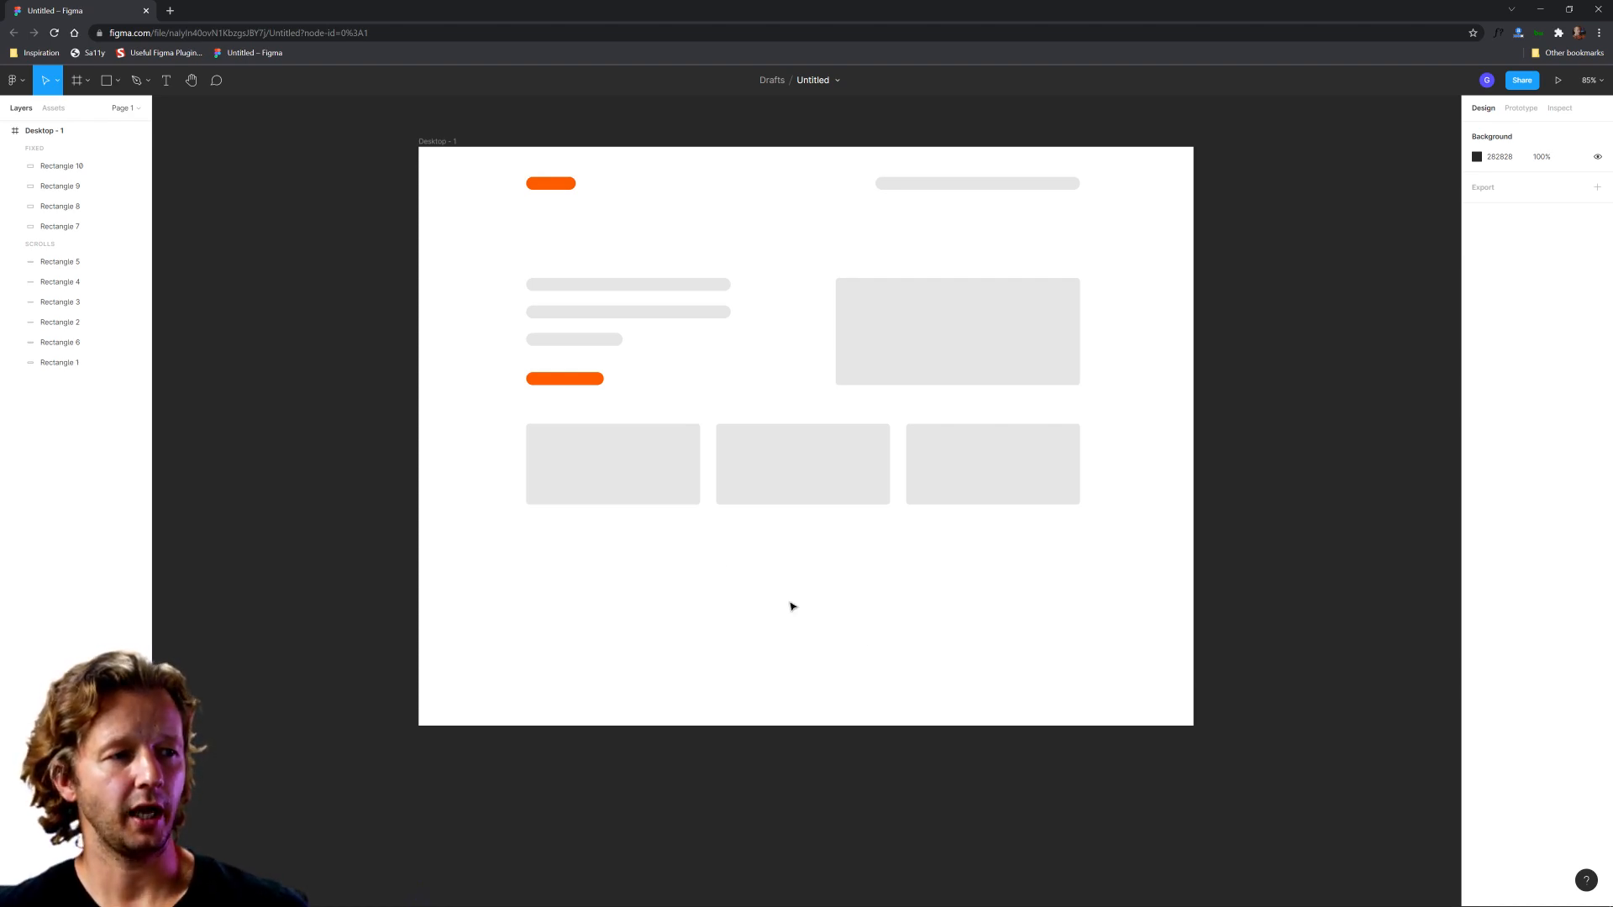
Step: Add a "Home" text link in the empty area below the row of three grey cards
{"action": "left_click", "coordinate": [168, 87]}
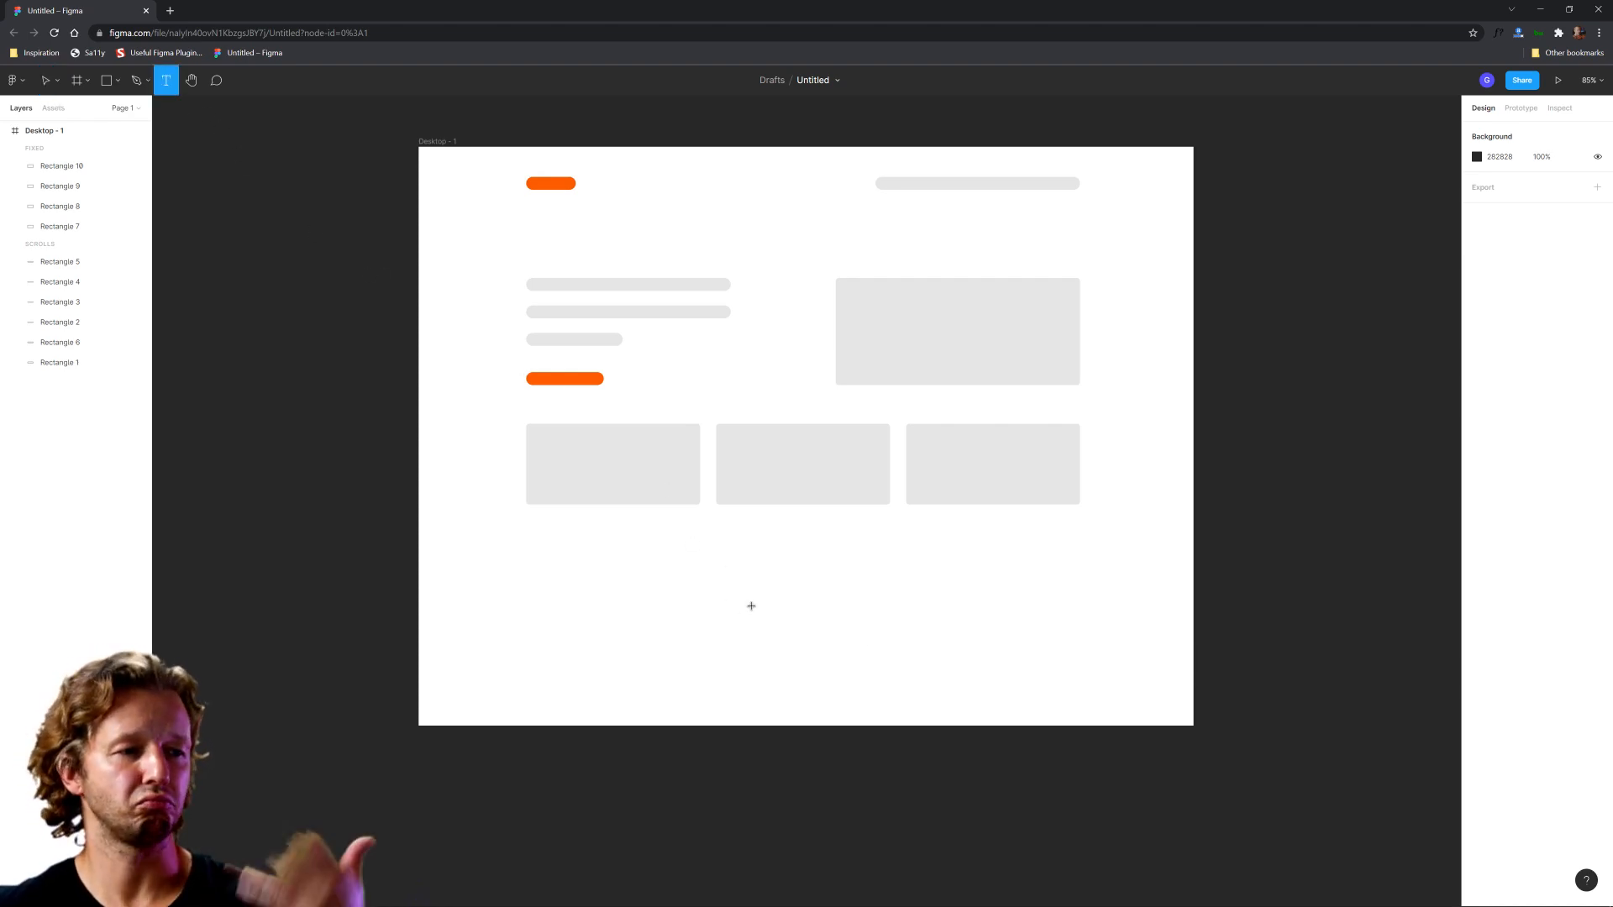
{"action": "left_click", "coordinate": [751, 559]}
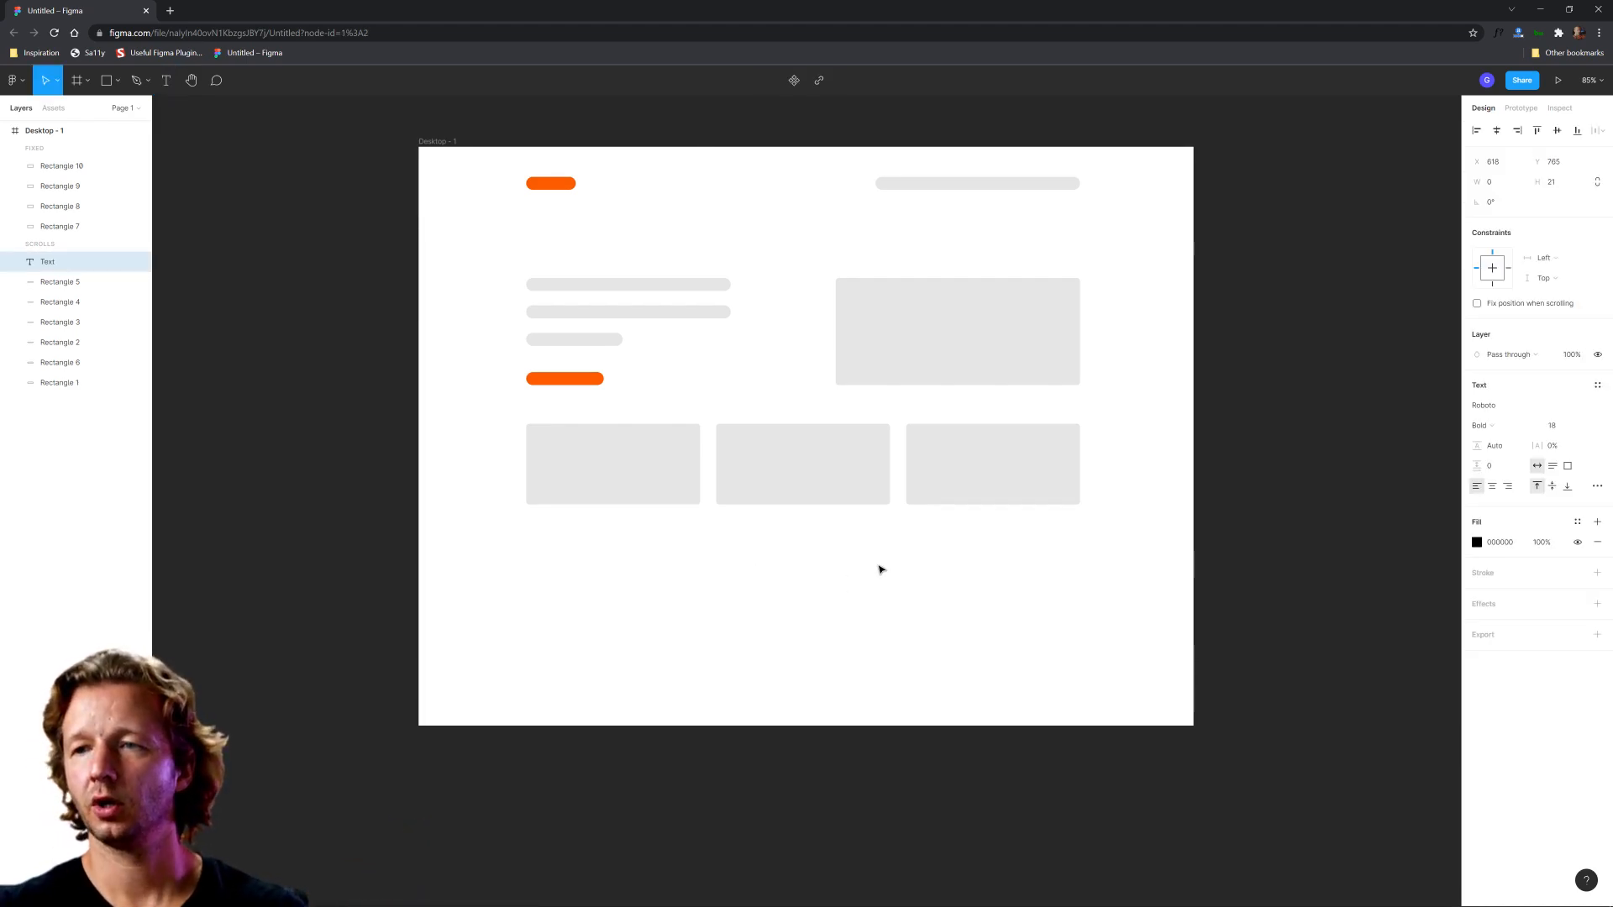
{"action": "type", "text": "Home"}
{"action": "key", "text": "Escape"}
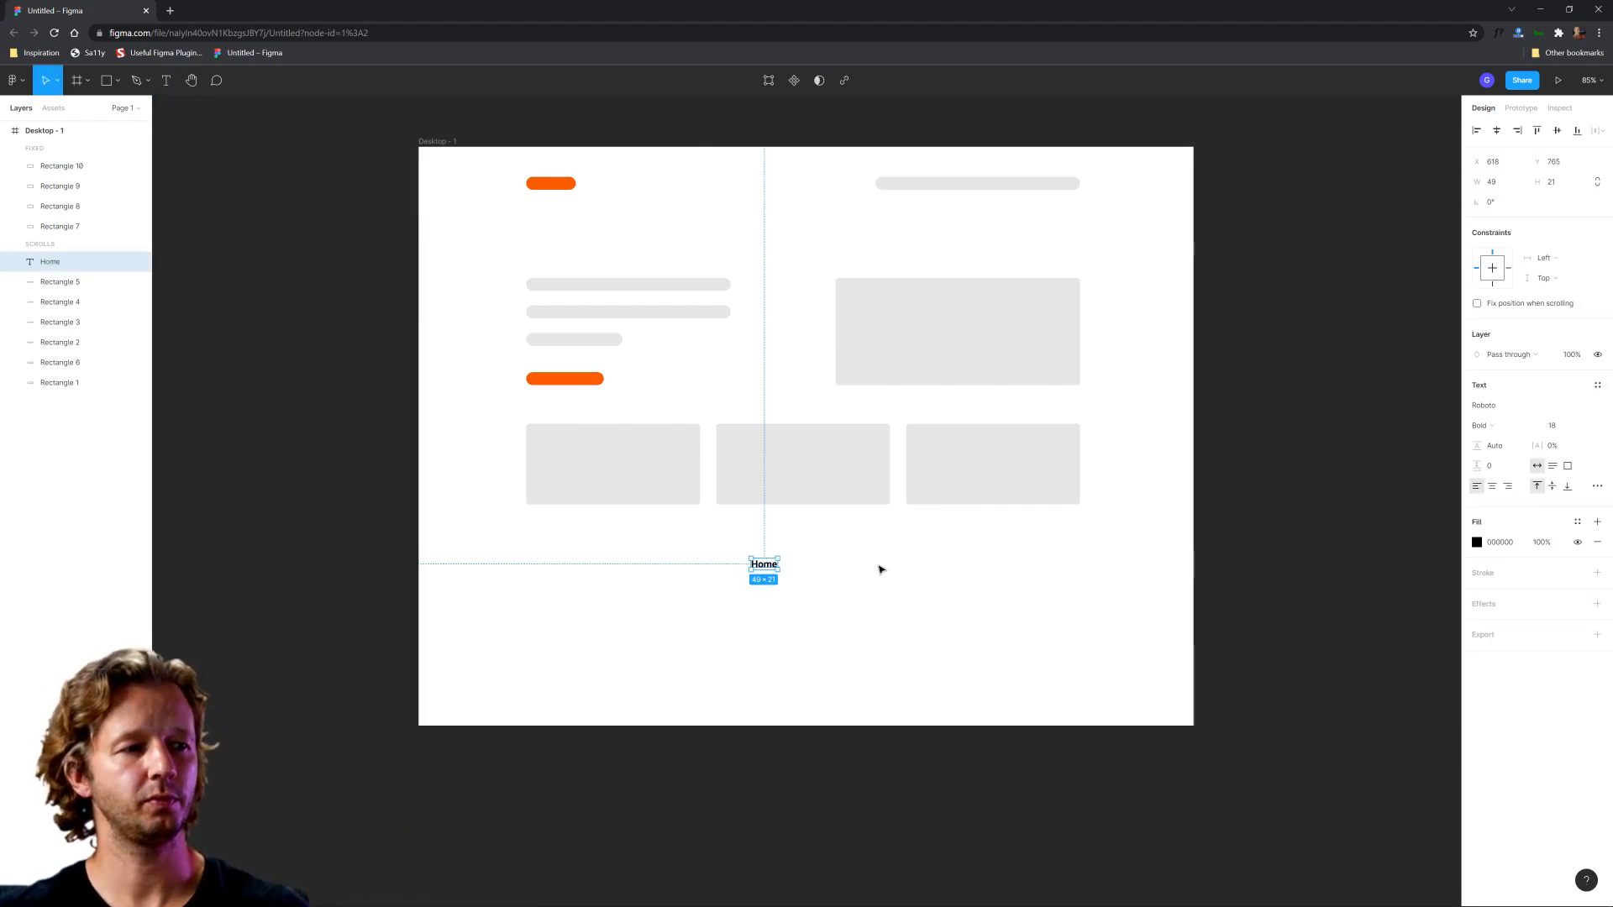
{"action": "left_click", "coordinate": [1563, 433]}
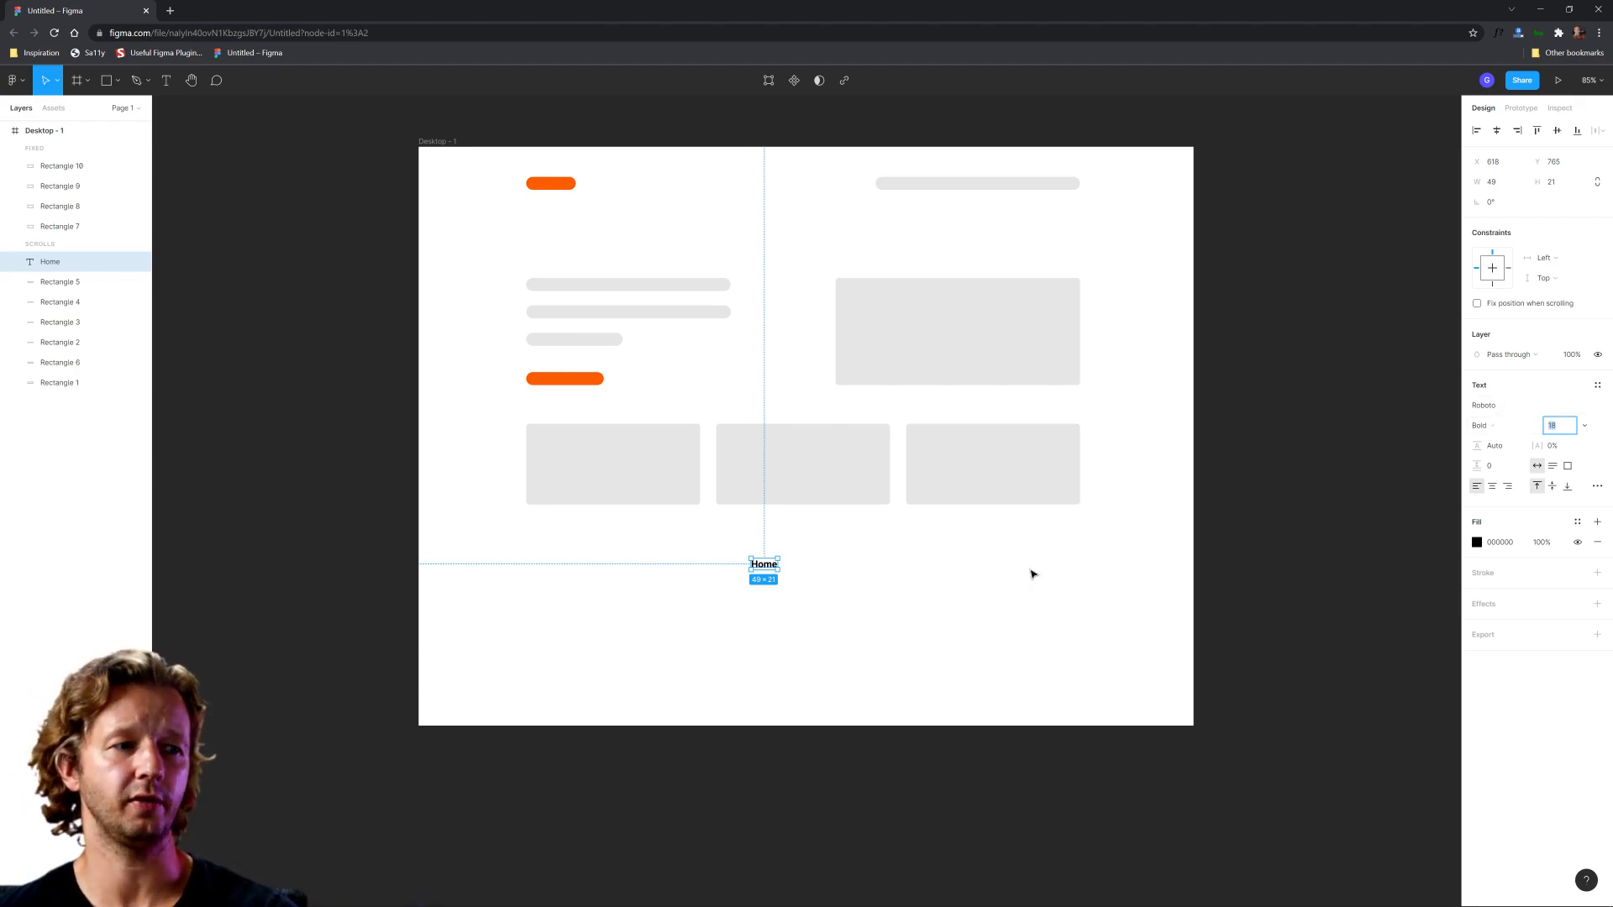
{"action": "left_click", "coordinate": [975, 608]}
{"action": "left_click", "coordinate": [763, 565]}
Step: Duplicate the Home link beside the original in the same row and change the copy's text to "Services"
{"action": "scroll", "coordinate": [756, 569], "scroll_direction": "up", "scroll_amount": 4, "text": "ctrl"}
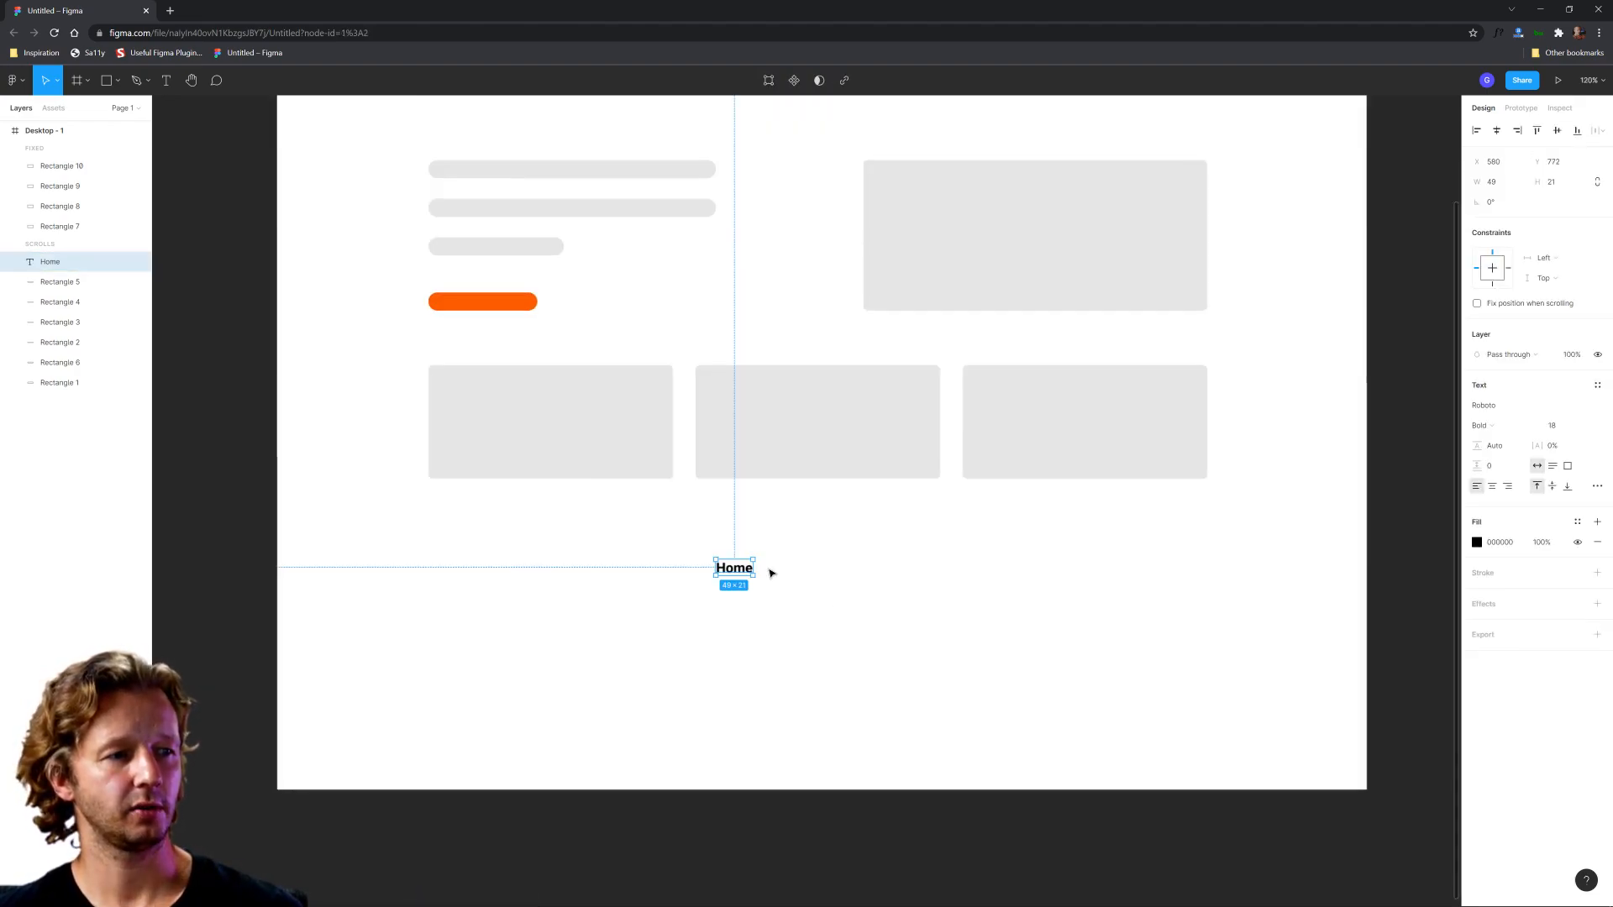
{"action": "scroll", "coordinate": [829, 602], "scroll_direction": "up", "scroll_amount": 1}
{"action": "key", "text": "ctrl+d"}
{"action": "left_click_drag", "start_coordinate": [727, 617], "coordinate": [809, 618]}
{"action": "double_click", "coordinate": [808, 618]}
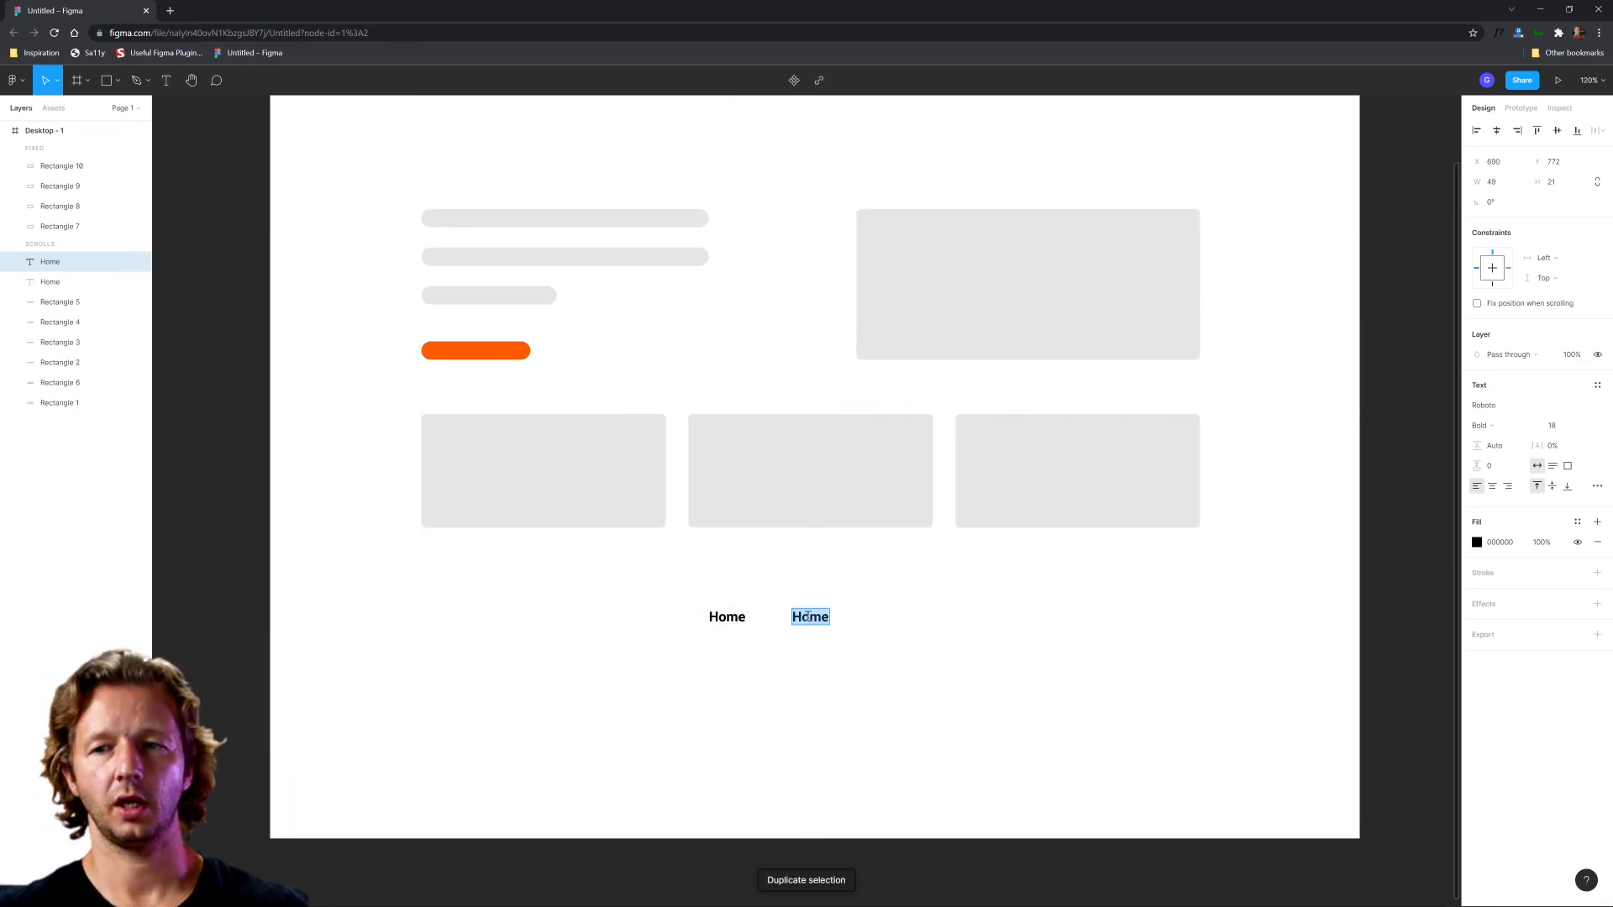
{"action": "type", "text": "Services"}
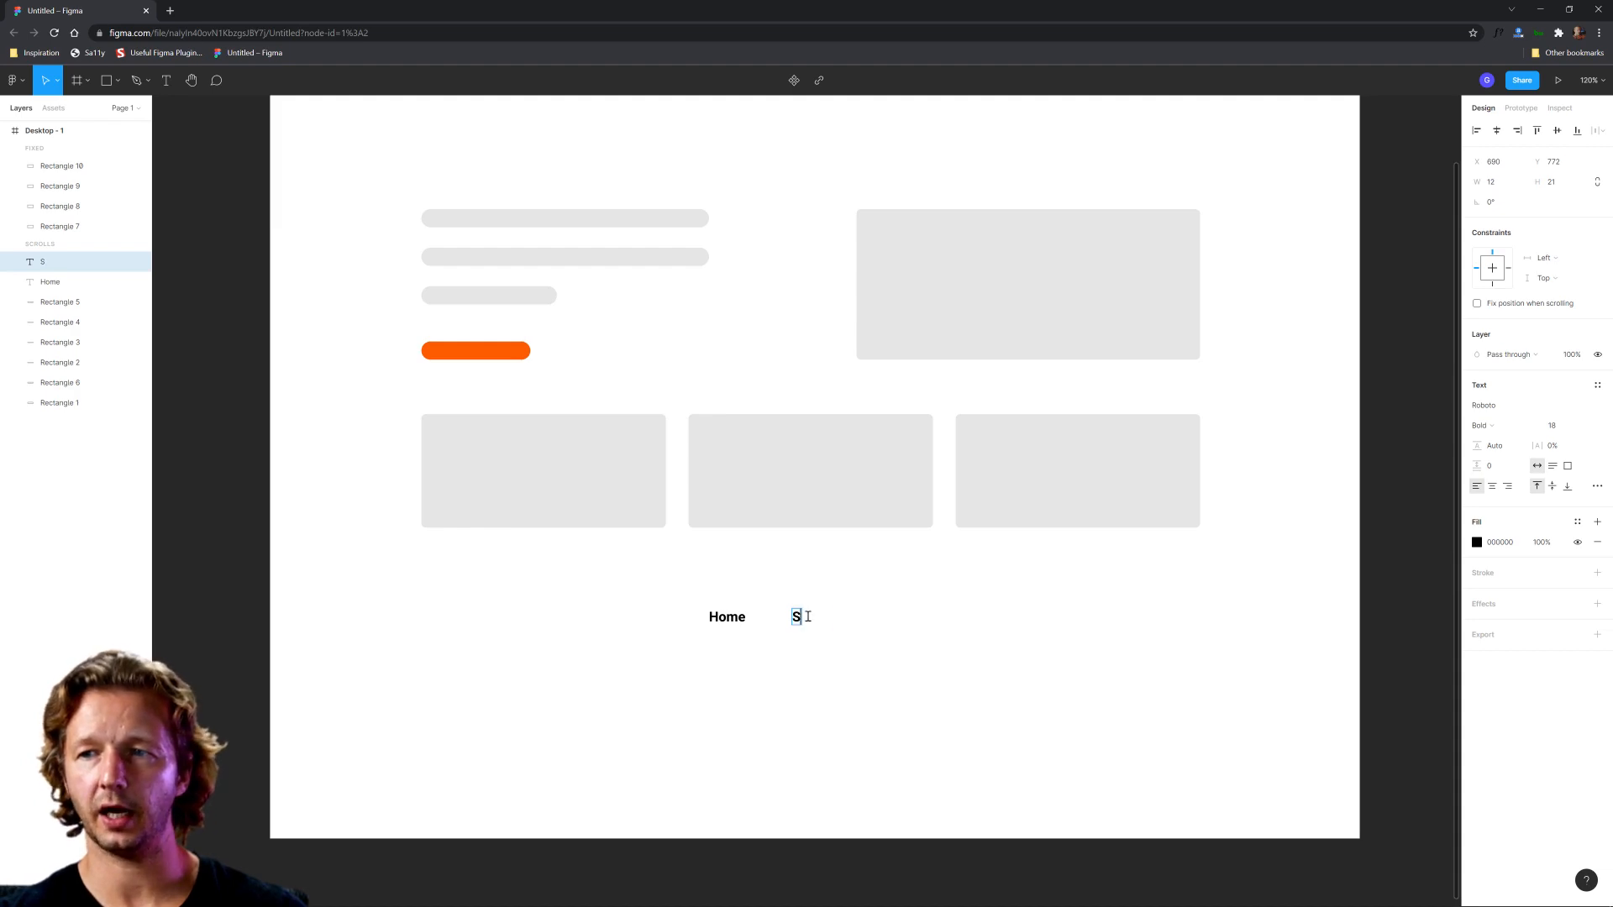
{"action": "key", "text": "Escape"}
Step: Duplicate the Services link to its right in the same row and change the copy's text to "Testimonials"
{"action": "key", "text": "ctrl+d"}
{"action": "left_click_drag", "start_coordinate": [811, 622], "coordinate": [919, 620]}
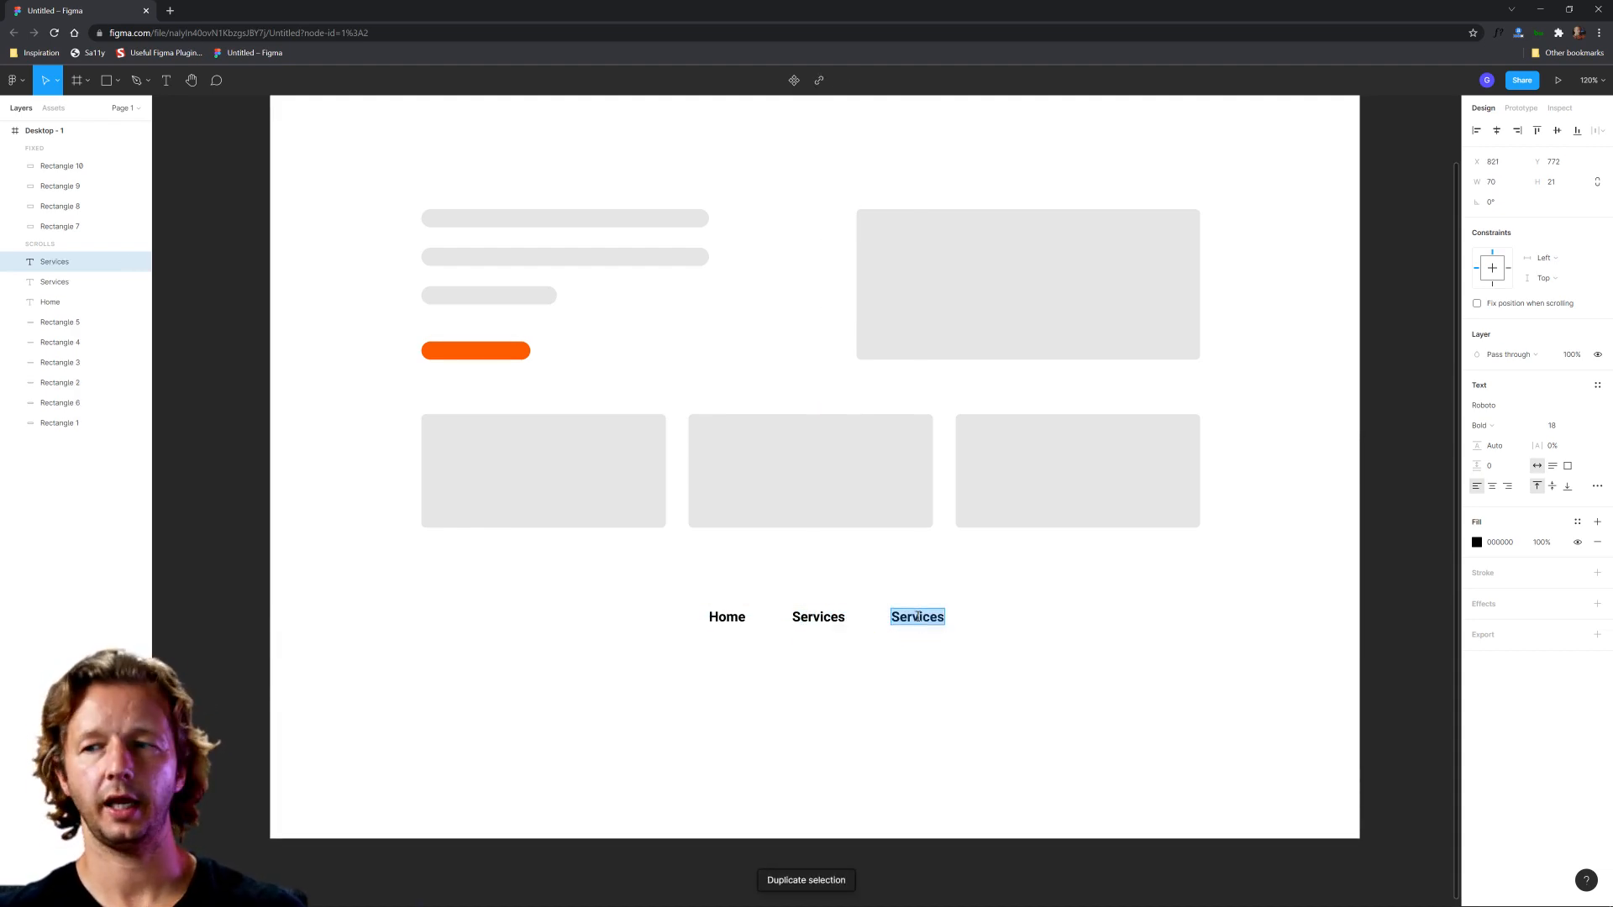
{"action": "type", "text": "Testimonials"}
{"action": "key", "text": "Escape"}
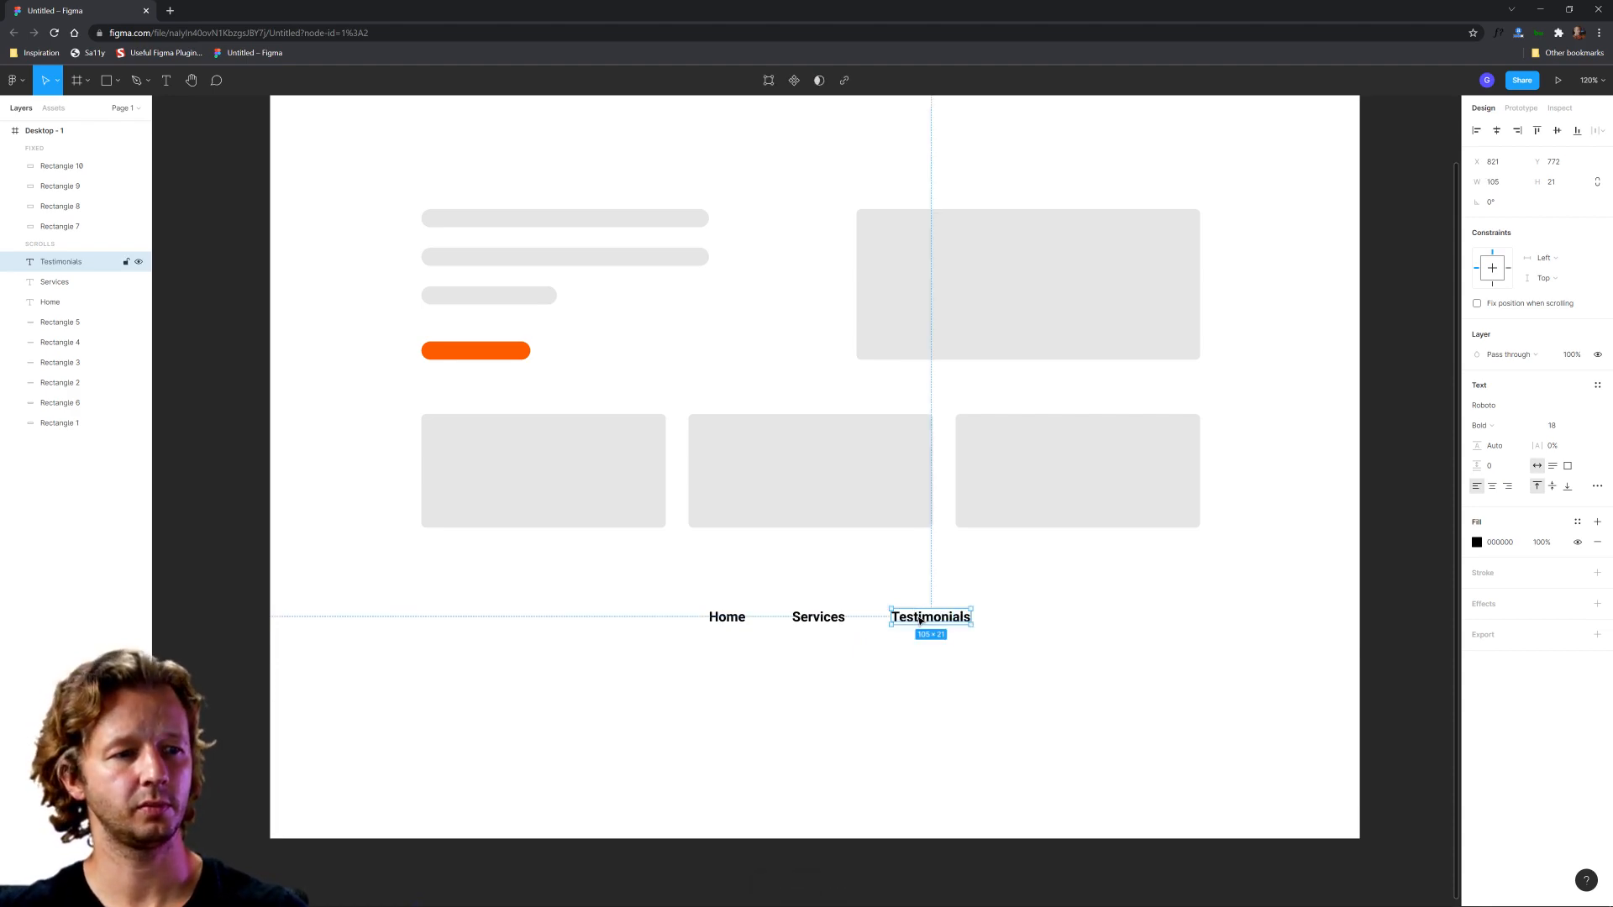
Step: Duplicate the Testimonials link to its right in the same row and change the copy's text to "FAQ"
{"action": "key", "text": "ctrl+d"}
{"action": "left_click_drag", "start_coordinate": [920, 620], "coordinate": [1048, 608]}
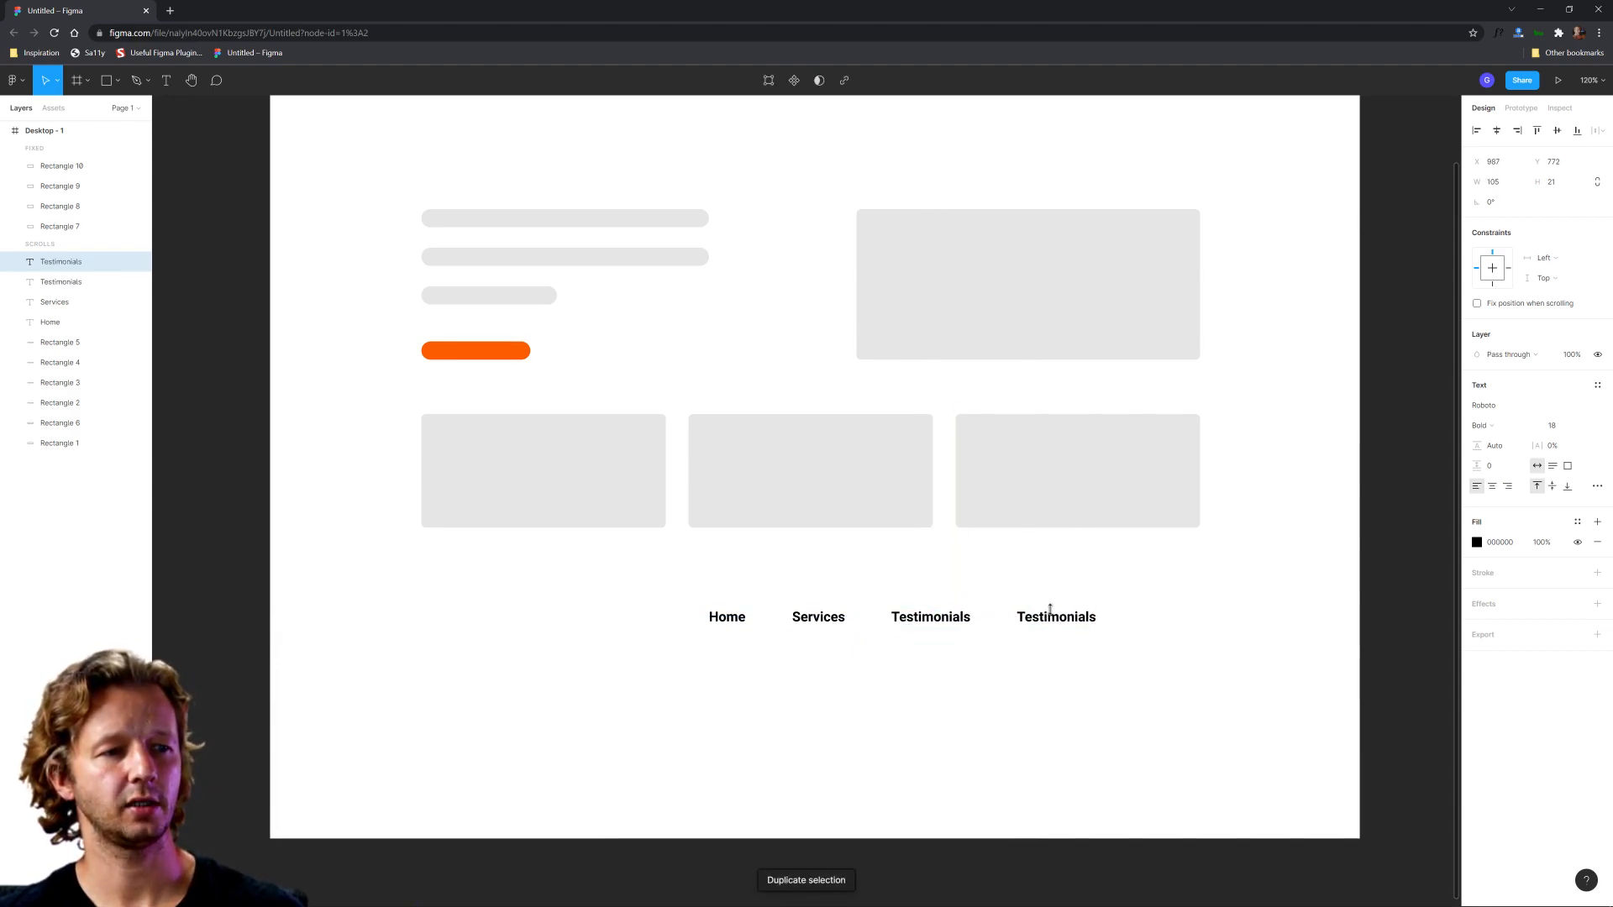
{"action": "double_click", "coordinate": [1056, 619]}
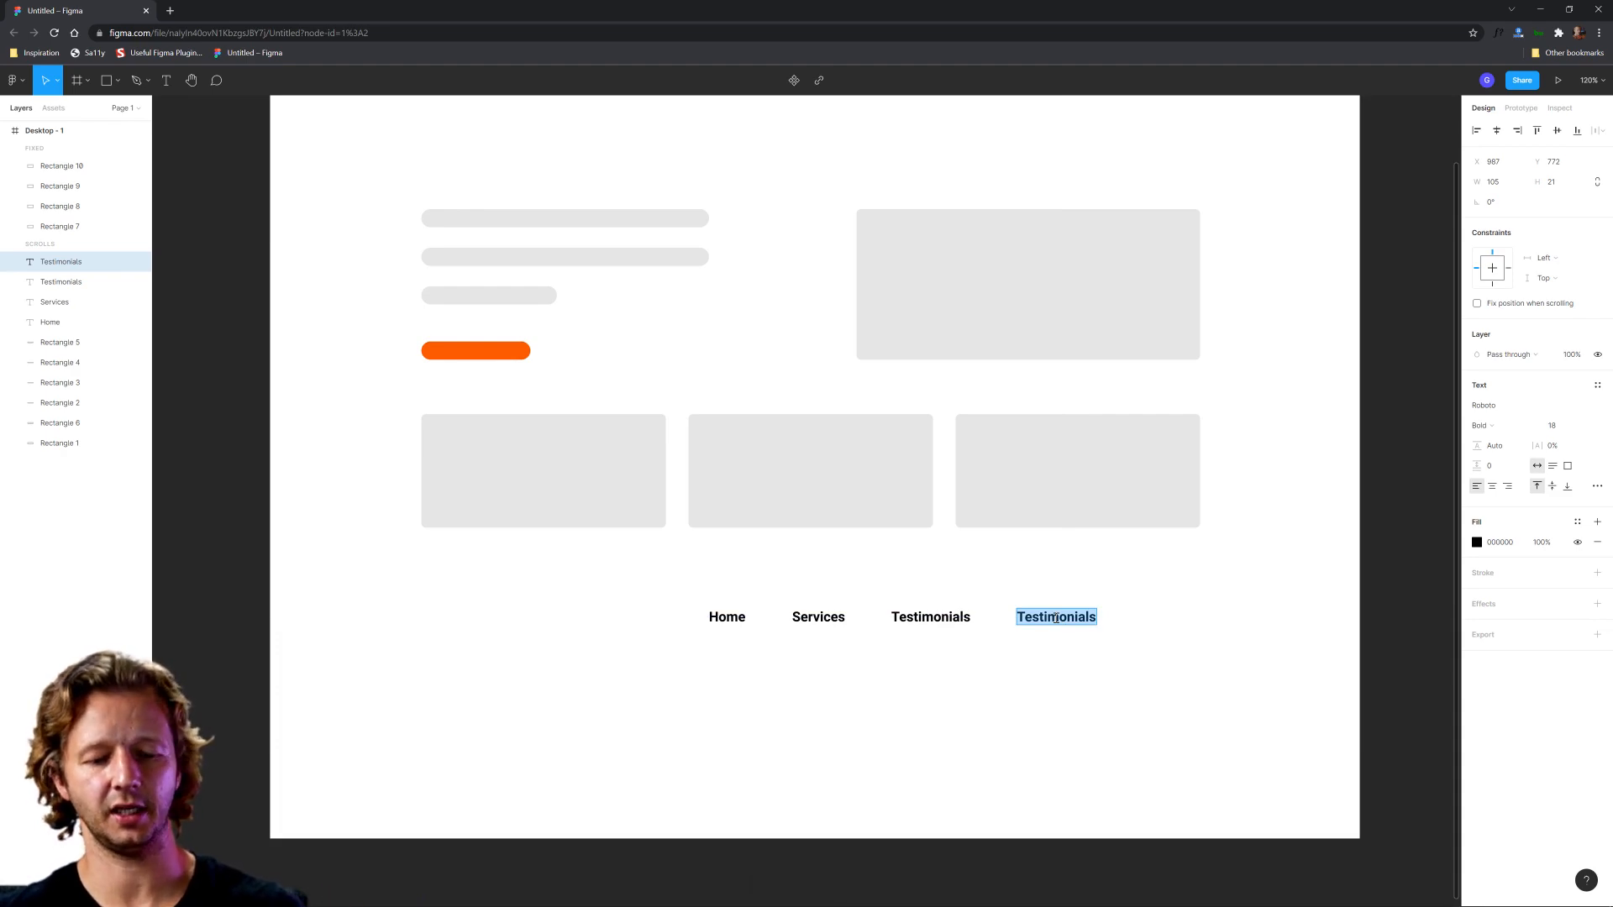
{"action": "type", "text": "FAQ"}
{"action": "key", "text": "Escape"}
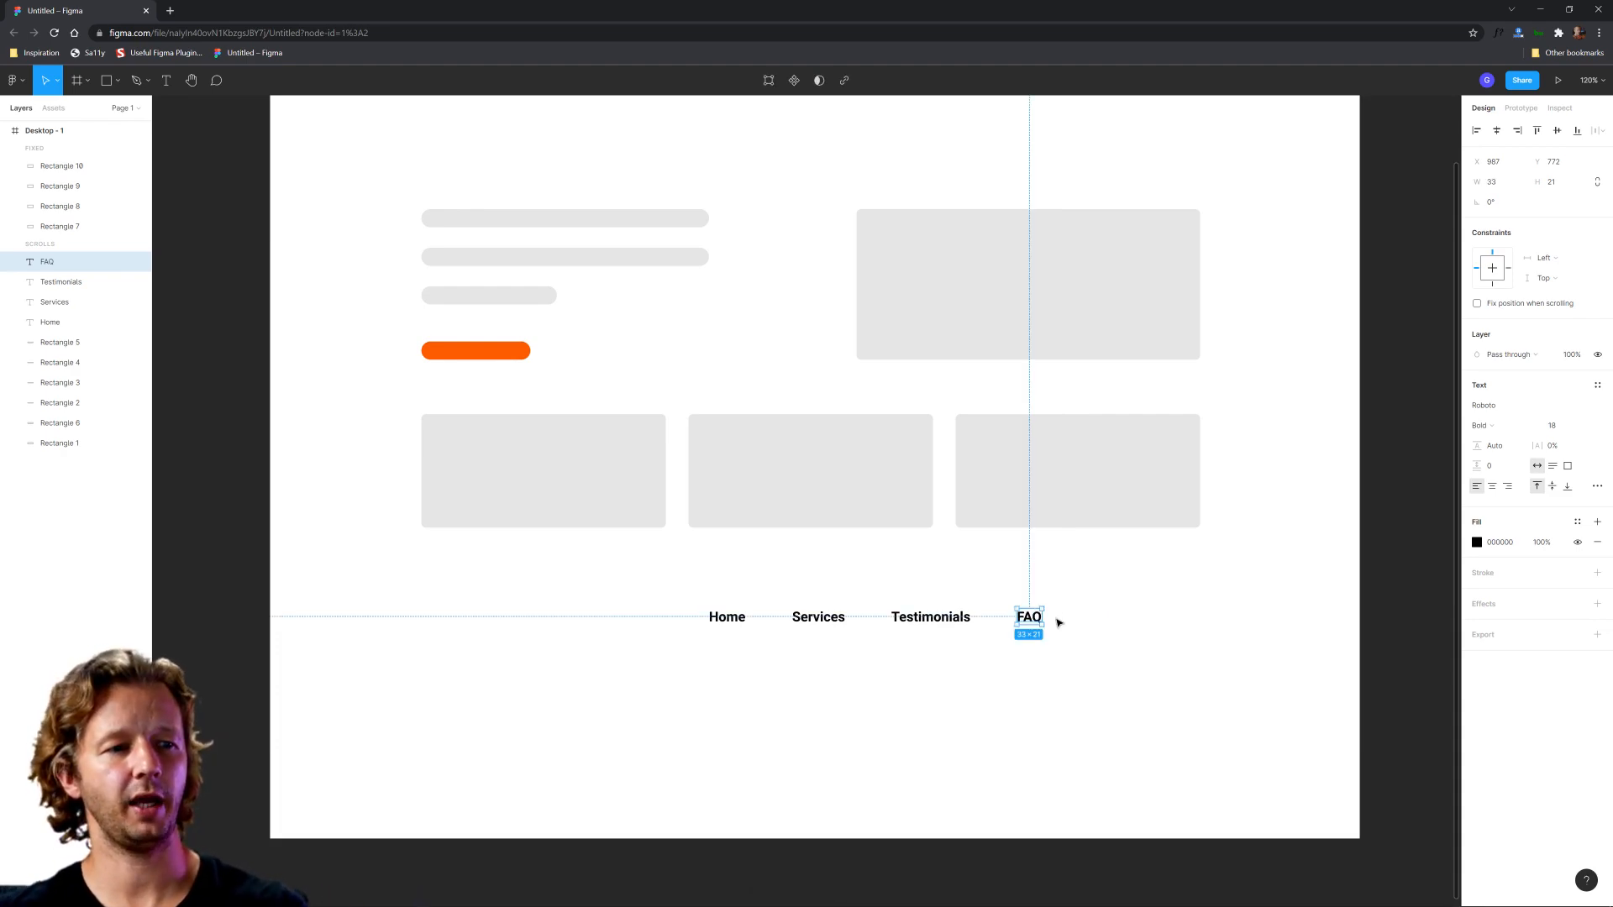
Step: Duplicate the FAQ link to its right in the same row and change the copy's text to "Contact"
{"action": "key", "text": "ctrl+d"}
{"action": "left_click_drag", "start_coordinate": [1033, 619], "coordinate": [1092, 619]}
{"action": "double_click", "coordinate": [1092, 618]}
{"action": "type", "text": "Contact"}
{"action": "key", "text": "Escape"}
Step: Group the five footer links to centre them horizontally in the frame, and ungroup them again
{"action": "left_click_drag", "start_coordinate": [1227, 676], "coordinate": [710, 613]}
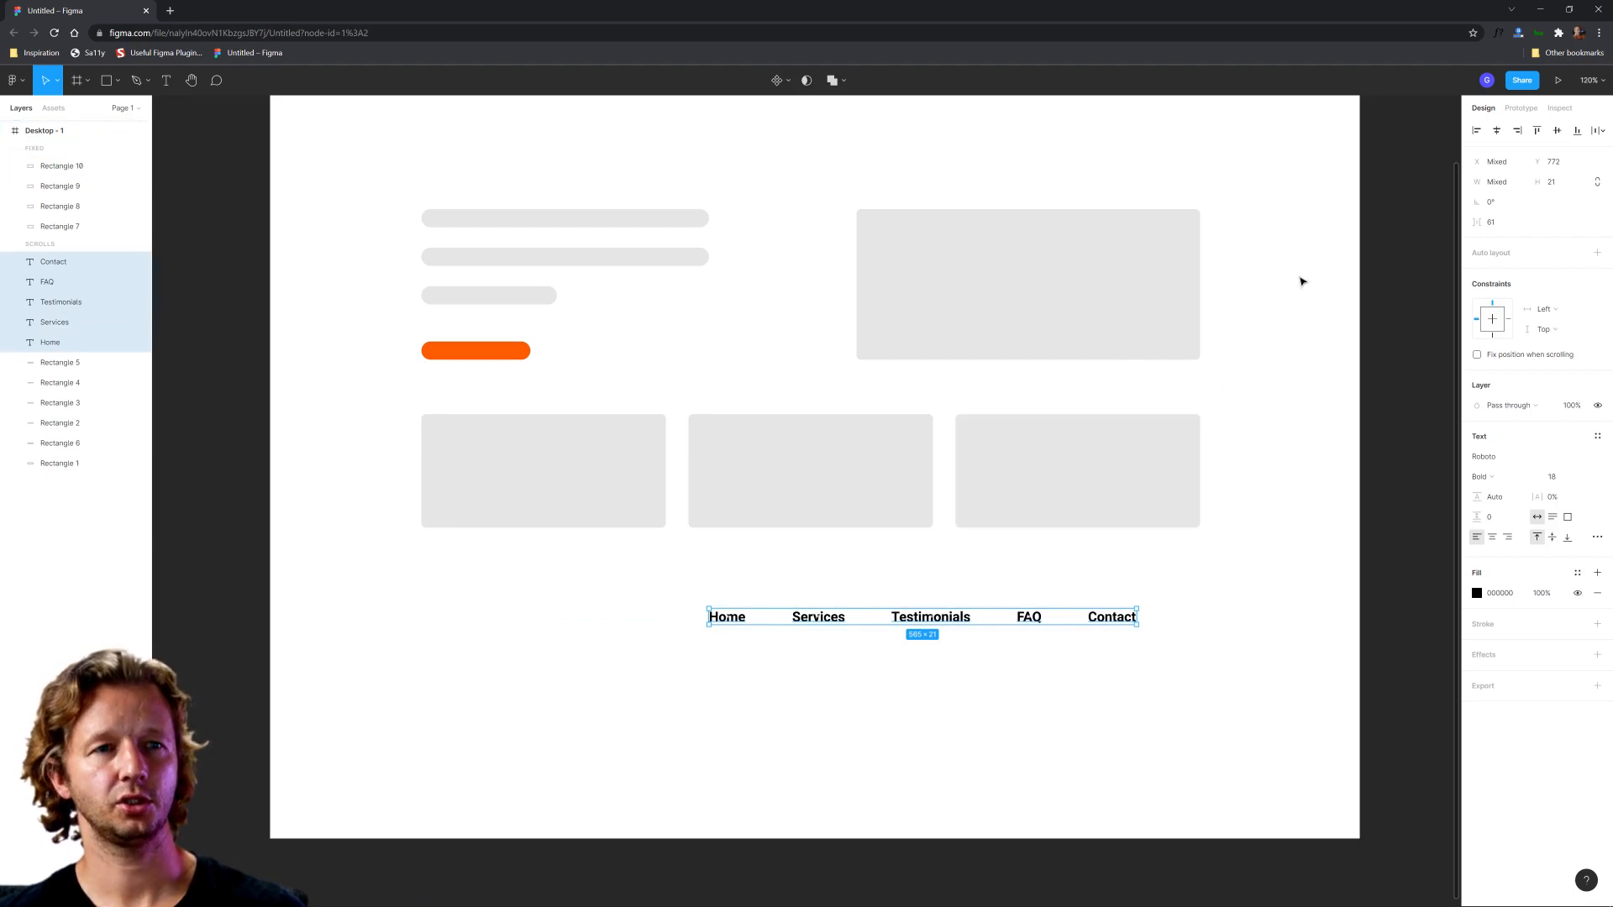
{"action": "key", "text": "ctrl+g"}
{"action": "left_click", "coordinate": [1497, 131]}
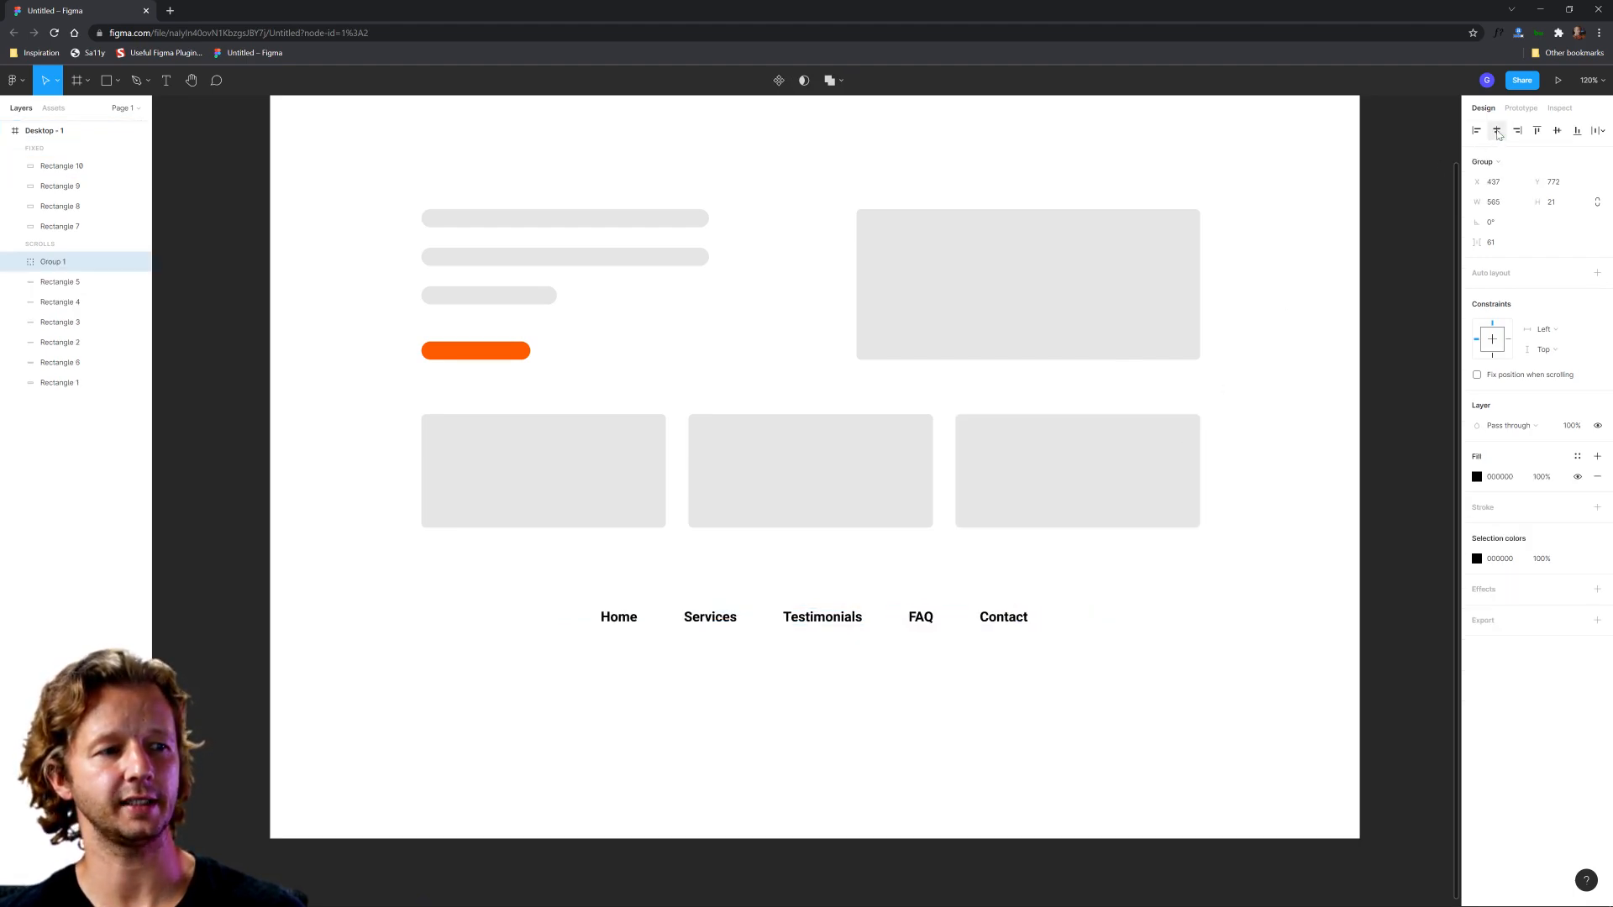
{"action": "key", "text": "ctrl+shift+g"}
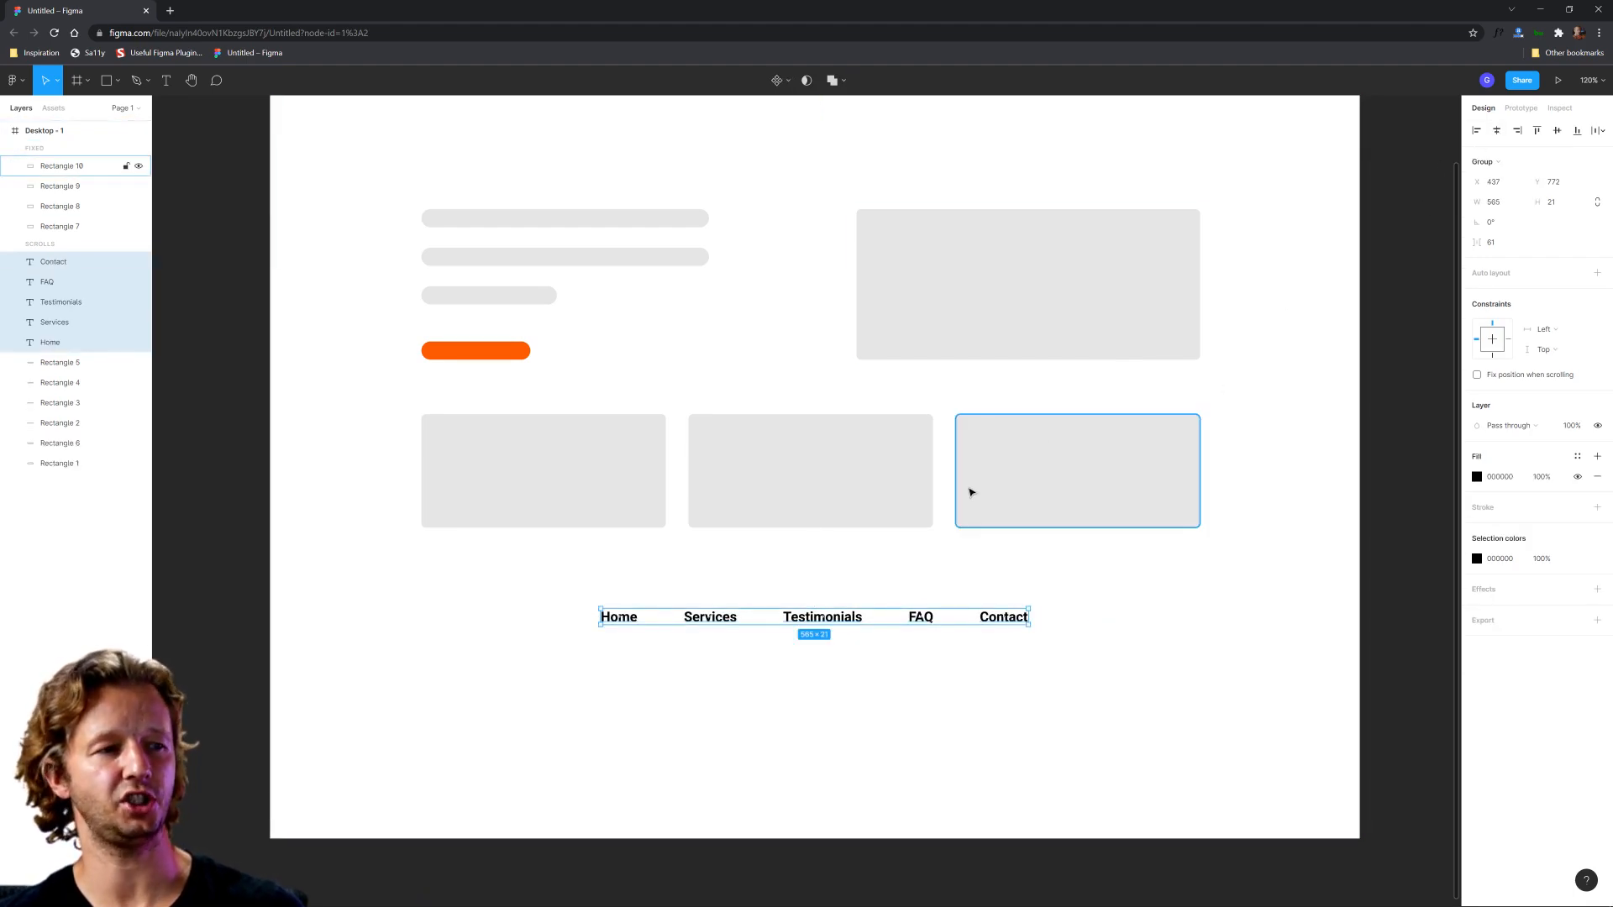
{"action": "left_click", "coordinate": [836, 649]}
{"action": "left_click", "coordinate": [821, 619]}
{"action": "left_click", "coordinate": [801, 685]}
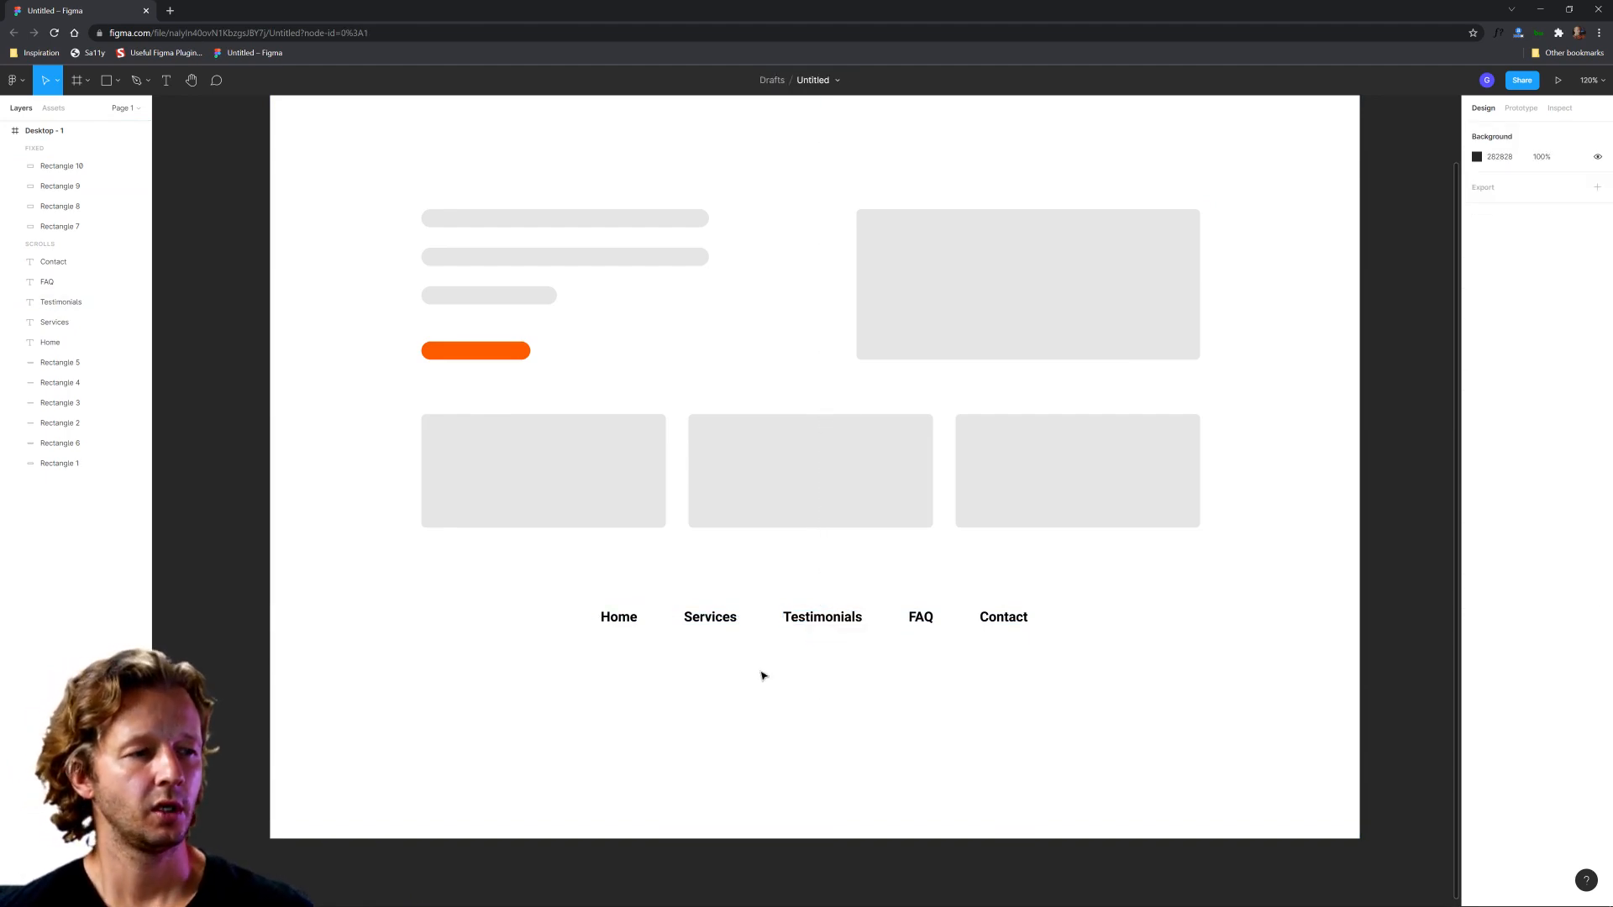
Step: Recolour the Home link with the orange sampled from the hero button
{"action": "left_click", "coordinate": [618, 619]}
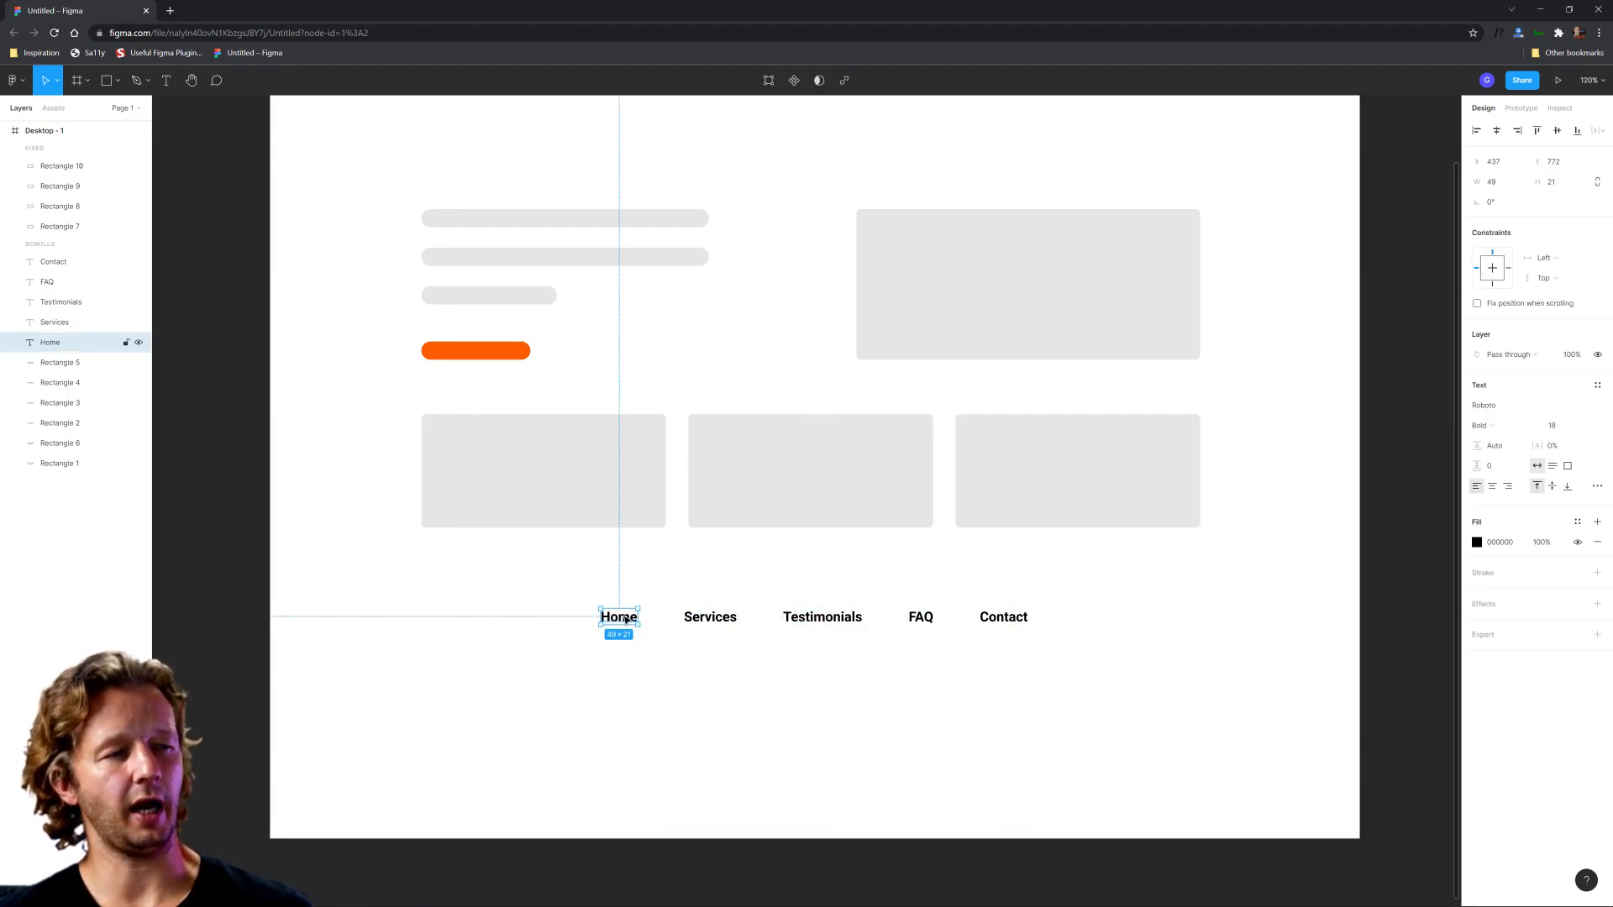
{"action": "scroll", "coordinate": [672, 642], "scroll_direction": "up", "scroll_amount": 2}
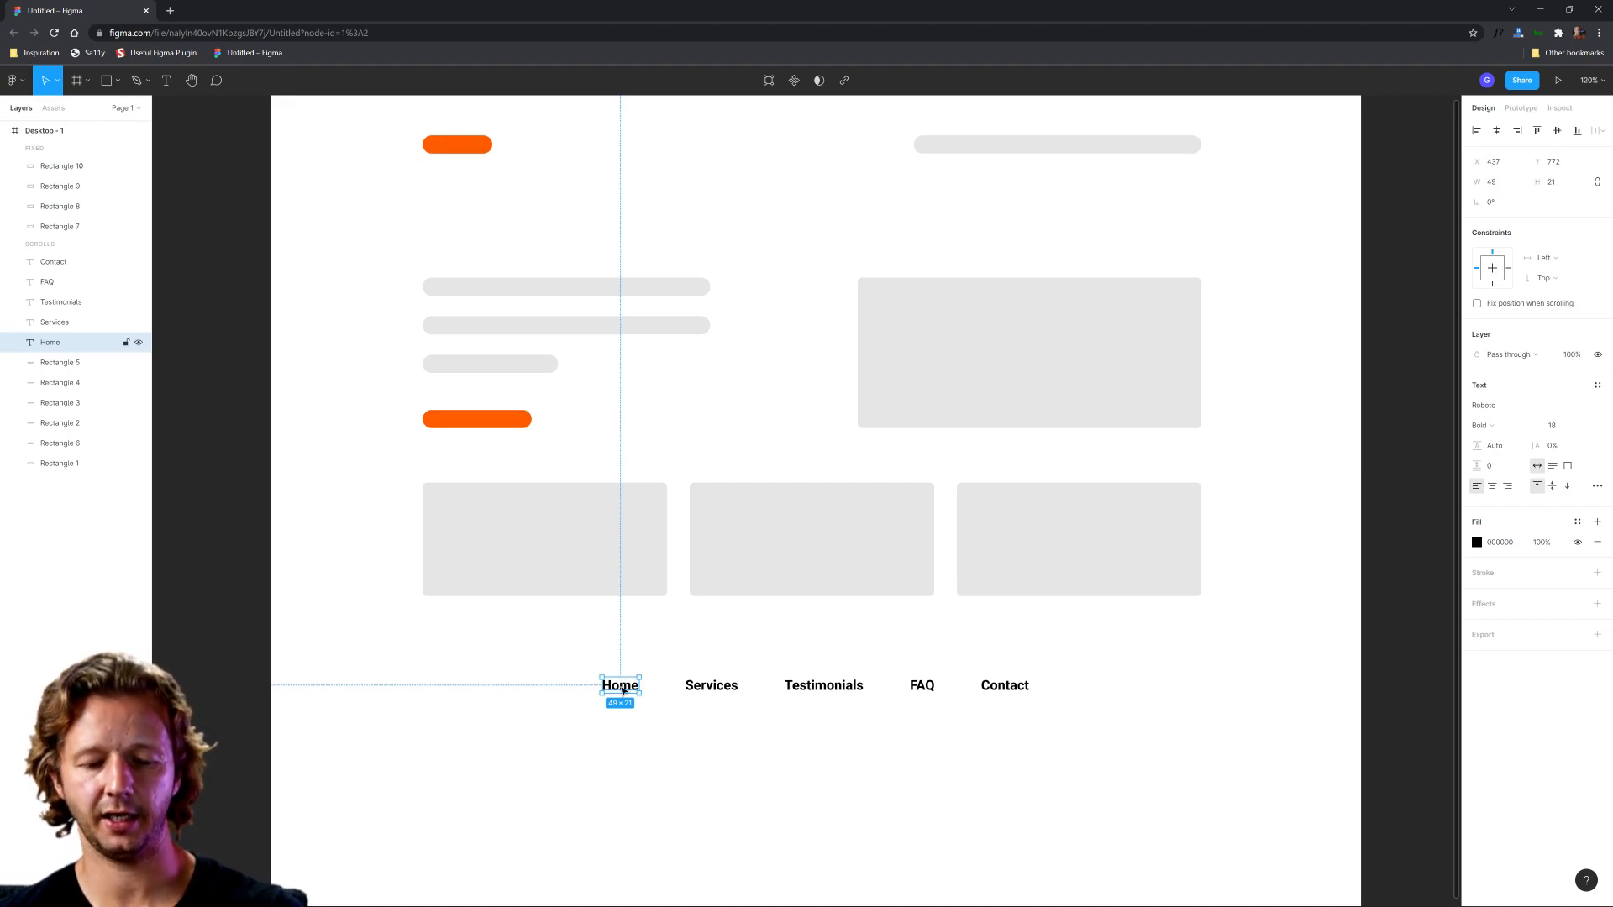
{"action": "key", "text": "i"}
{"action": "left_click", "coordinate": [509, 419]}
{"action": "left_click", "coordinate": [529, 692]}
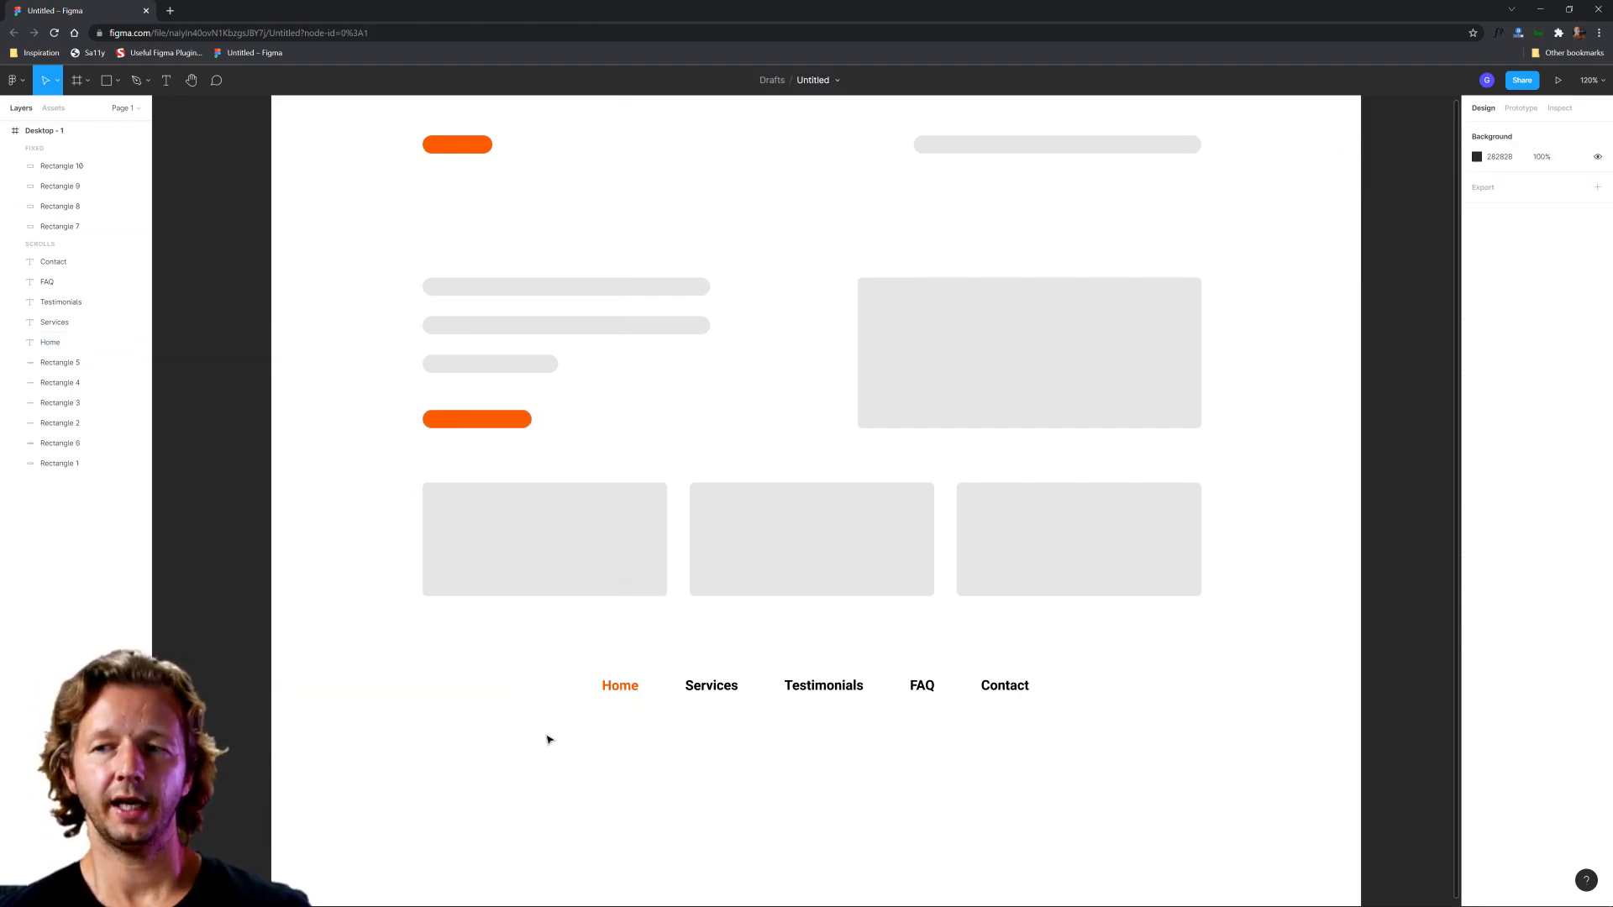
Step: Duplicate the Testimonials link directly below itself and change the copy's text to "Terms of Service"
{"action": "left_click", "coordinate": [822, 694]}
{"action": "key", "text": "ctrl+d"}
{"action": "left_click_drag", "start_coordinate": [821, 694], "coordinate": [821, 729]}
{"action": "double_click", "coordinate": [819, 730]}
{"action": "type", "text": "Terms"}
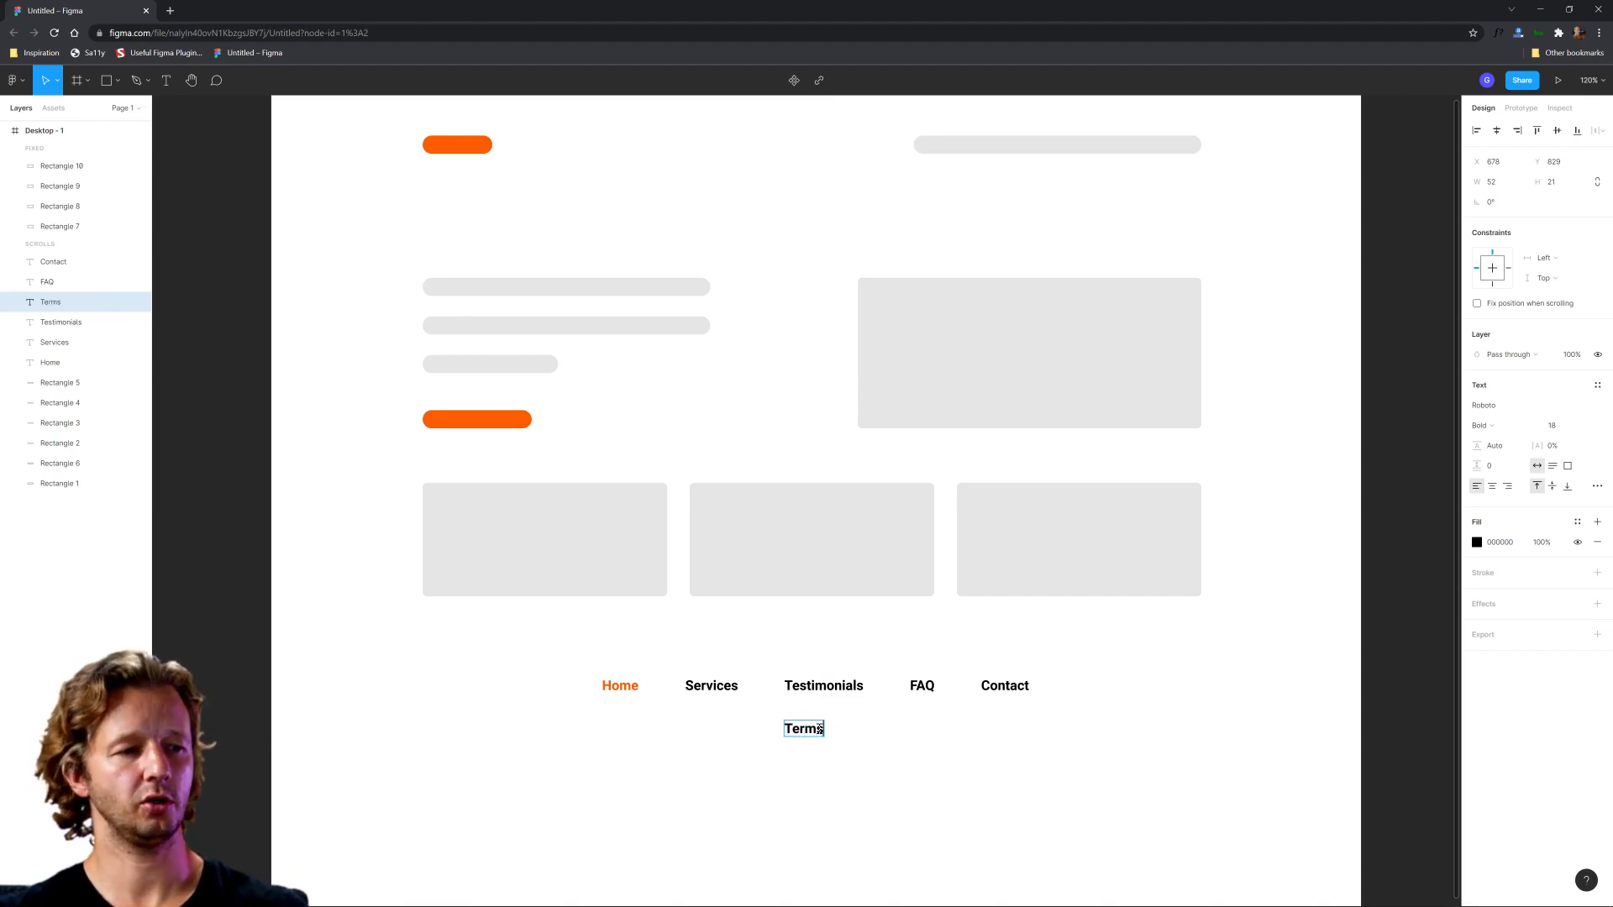
{"action": "type", "text": " of Sericice"}
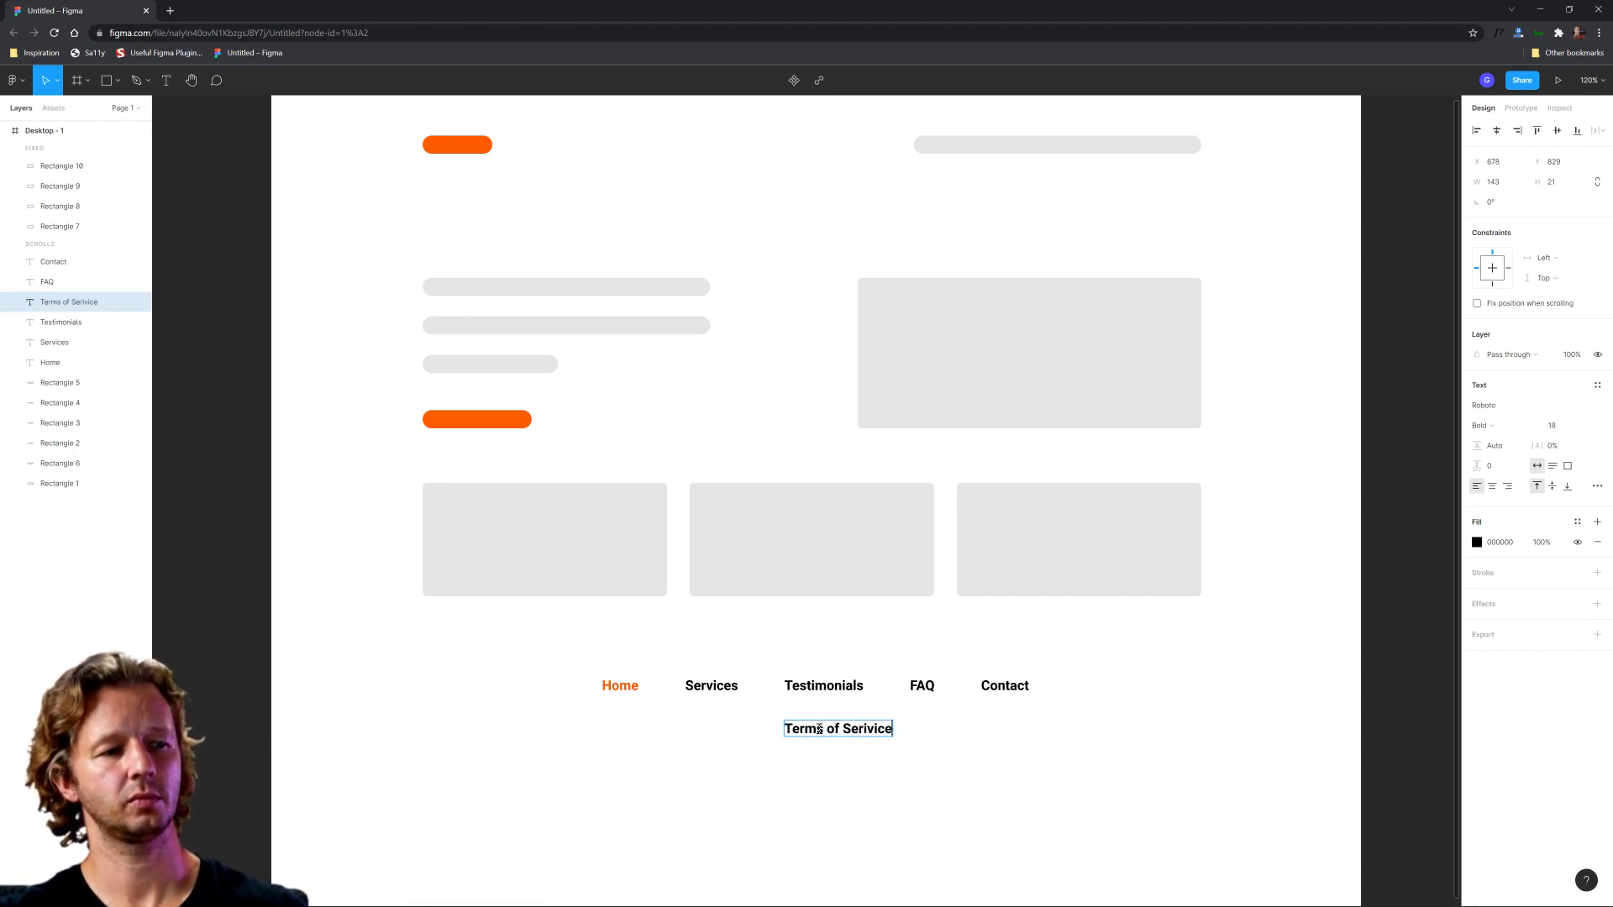
{"action": "double_click", "coordinate": [874, 730]}
{"action": "type", "text": "Service"}
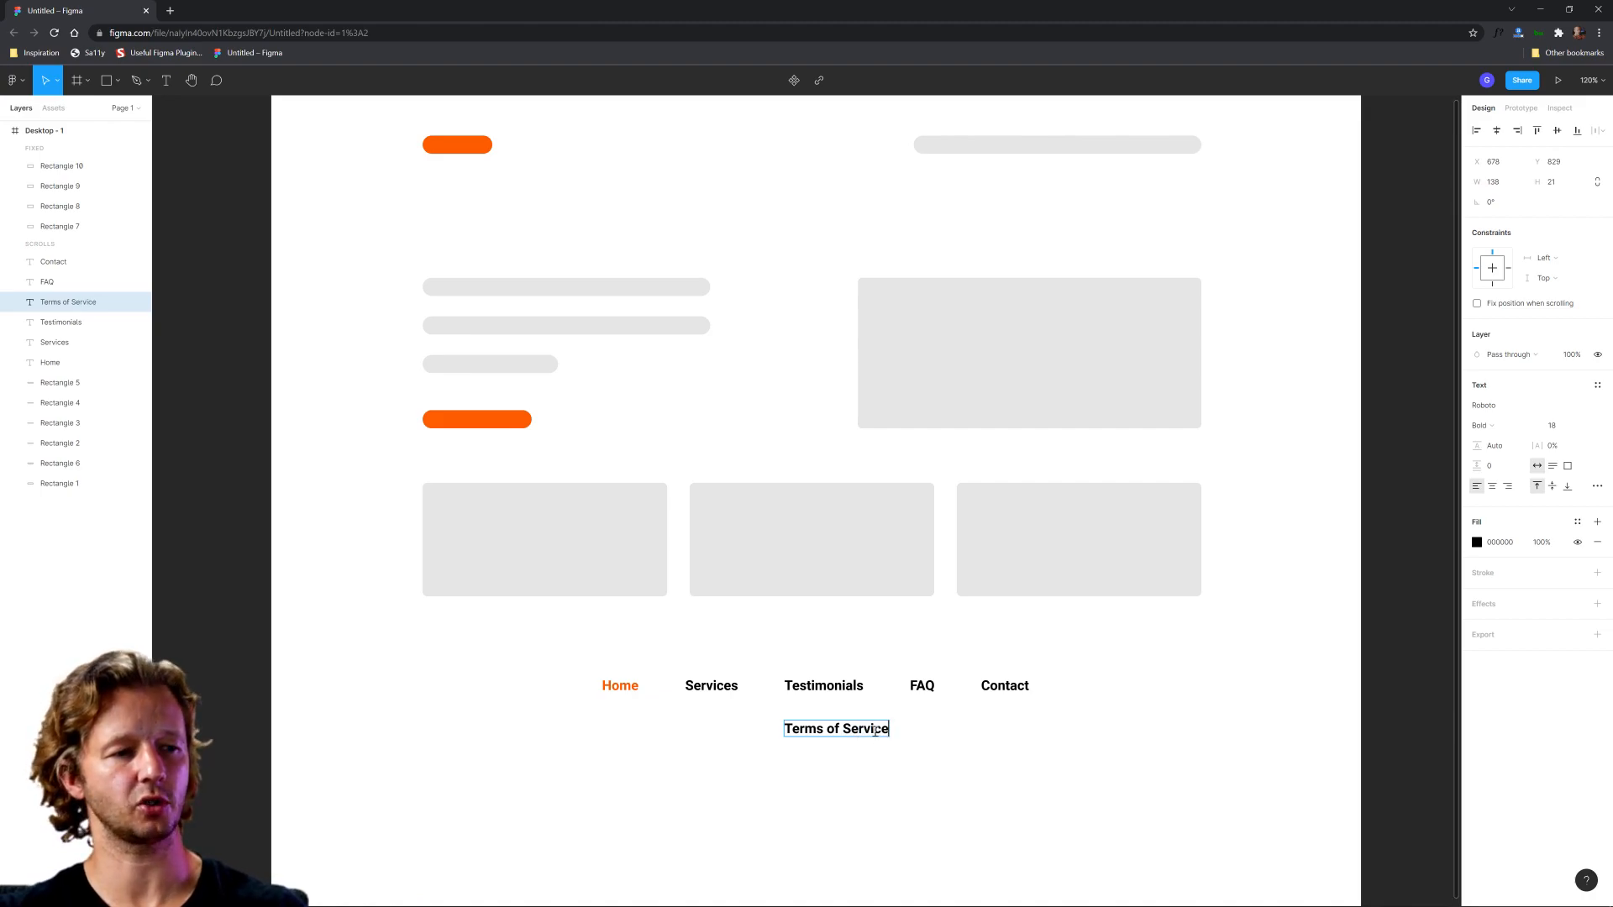
{"action": "key", "text": "Escape"}
Step: Duplicate the Terms of Service link to its right and change the copy's text to "Privacy Policy"
{"action": "scroll", "coordinate": [874, 744], "scroll_direction": "up", "scroll_amount": 5}
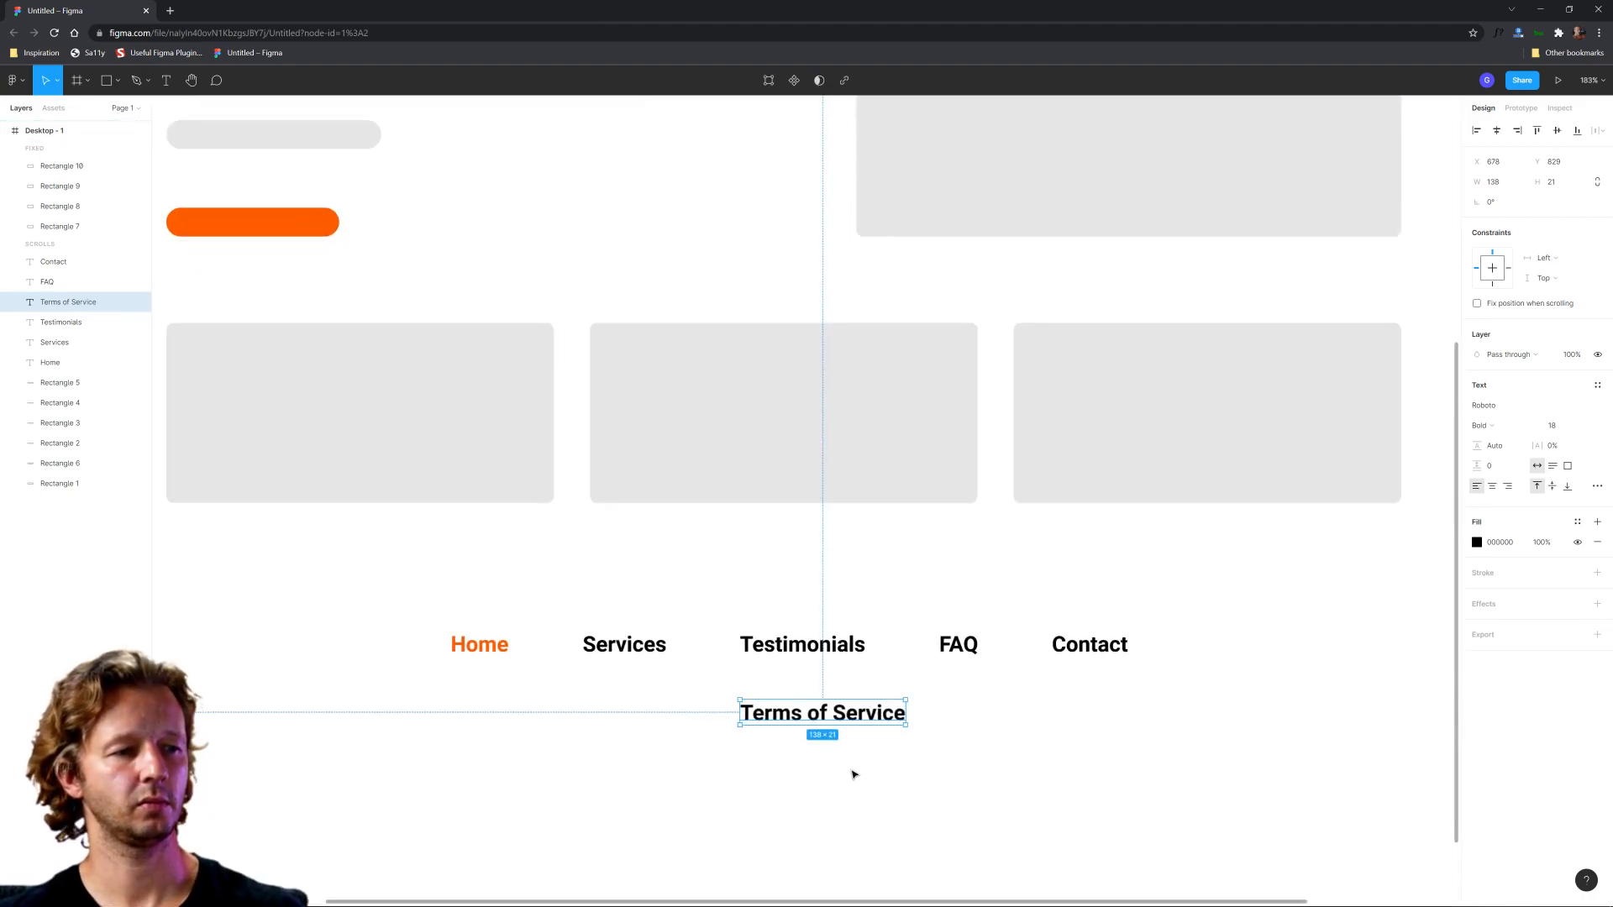
{"action": "key", "text": "ctrl+d"}
{"action": "left_click_drag", "start_coordinate": [830, 624], "coordinate": [1030, 627]}
{"action": "double_click", "coordinate": [1027, 623]}
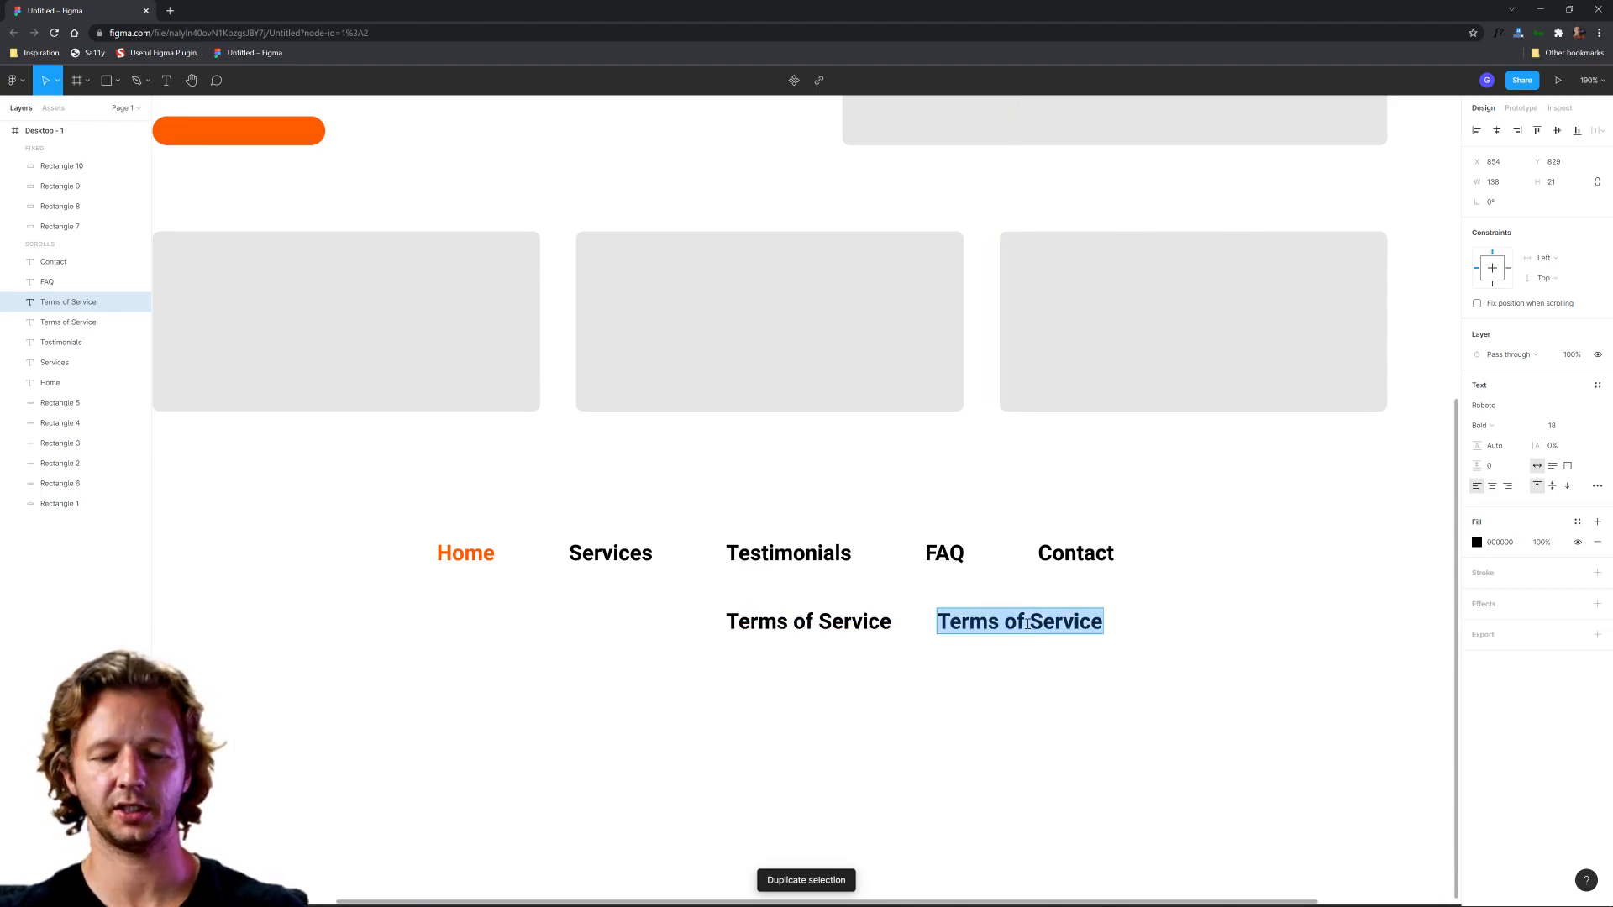
{"action": "type", "text": "Privacy Policy"}
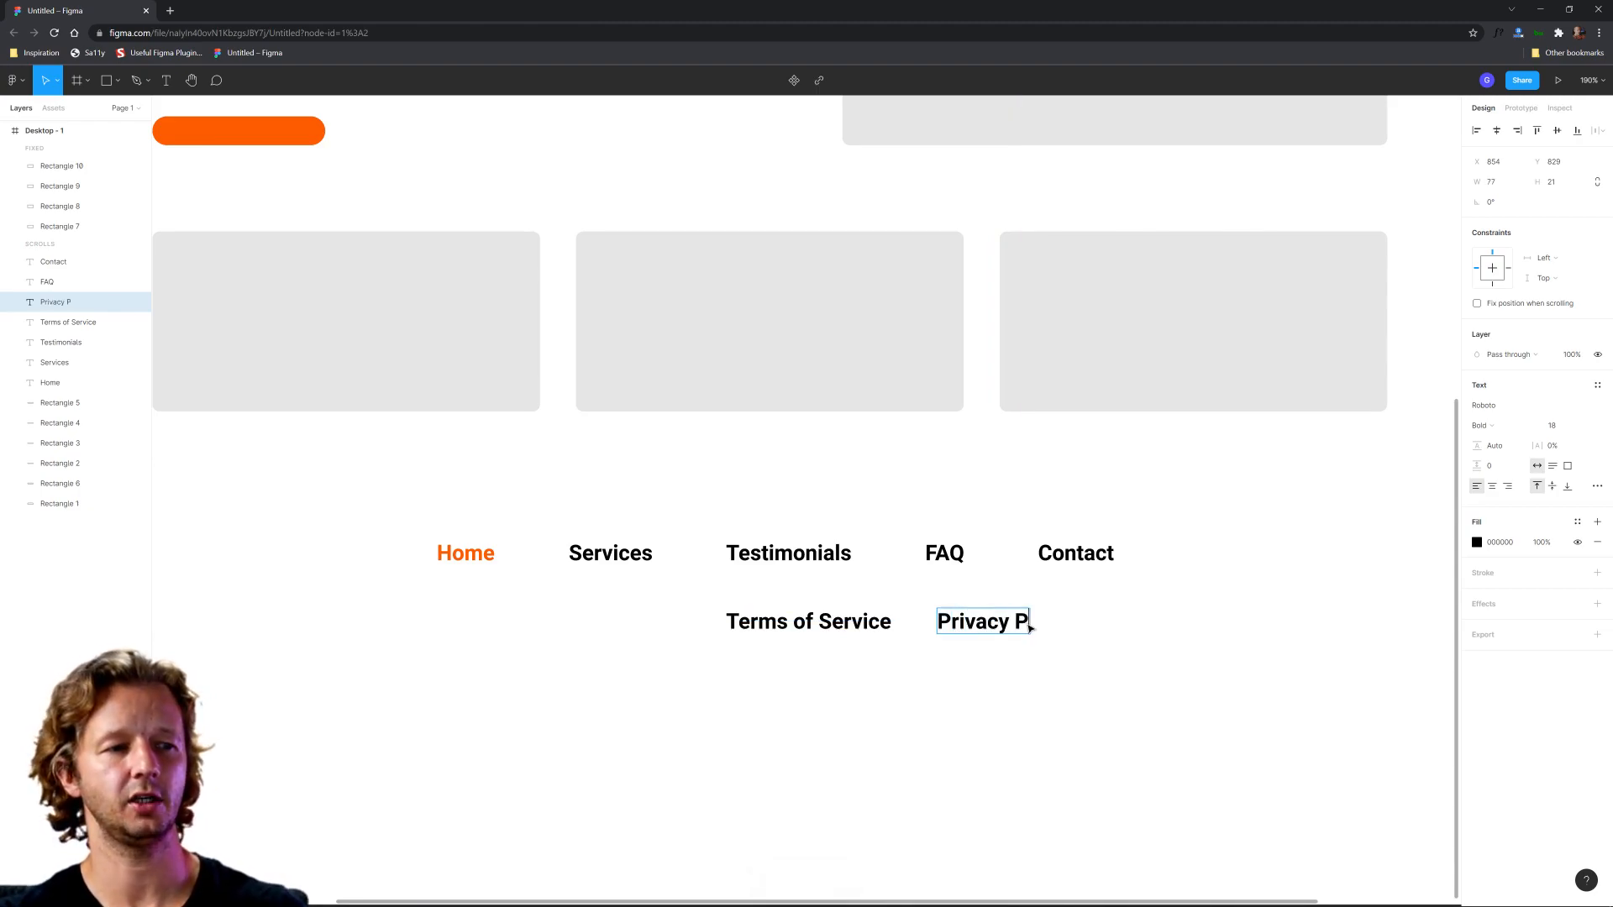
{"action": "key", "text": "Escape"}
{"action": "left_click", "coordinate": [1017, 659]}
Step: Try placing the Terms of Service and Privacy Policy links after Contact at the end of the main link row
{"action": "left_click_drag", "start_coordinate": [1063, 656], "coordinate": [745, 632]}
{"action": "scroll", "coordinate": [905, 658], "scroll_direction": "down", "scroll_amount": 3}
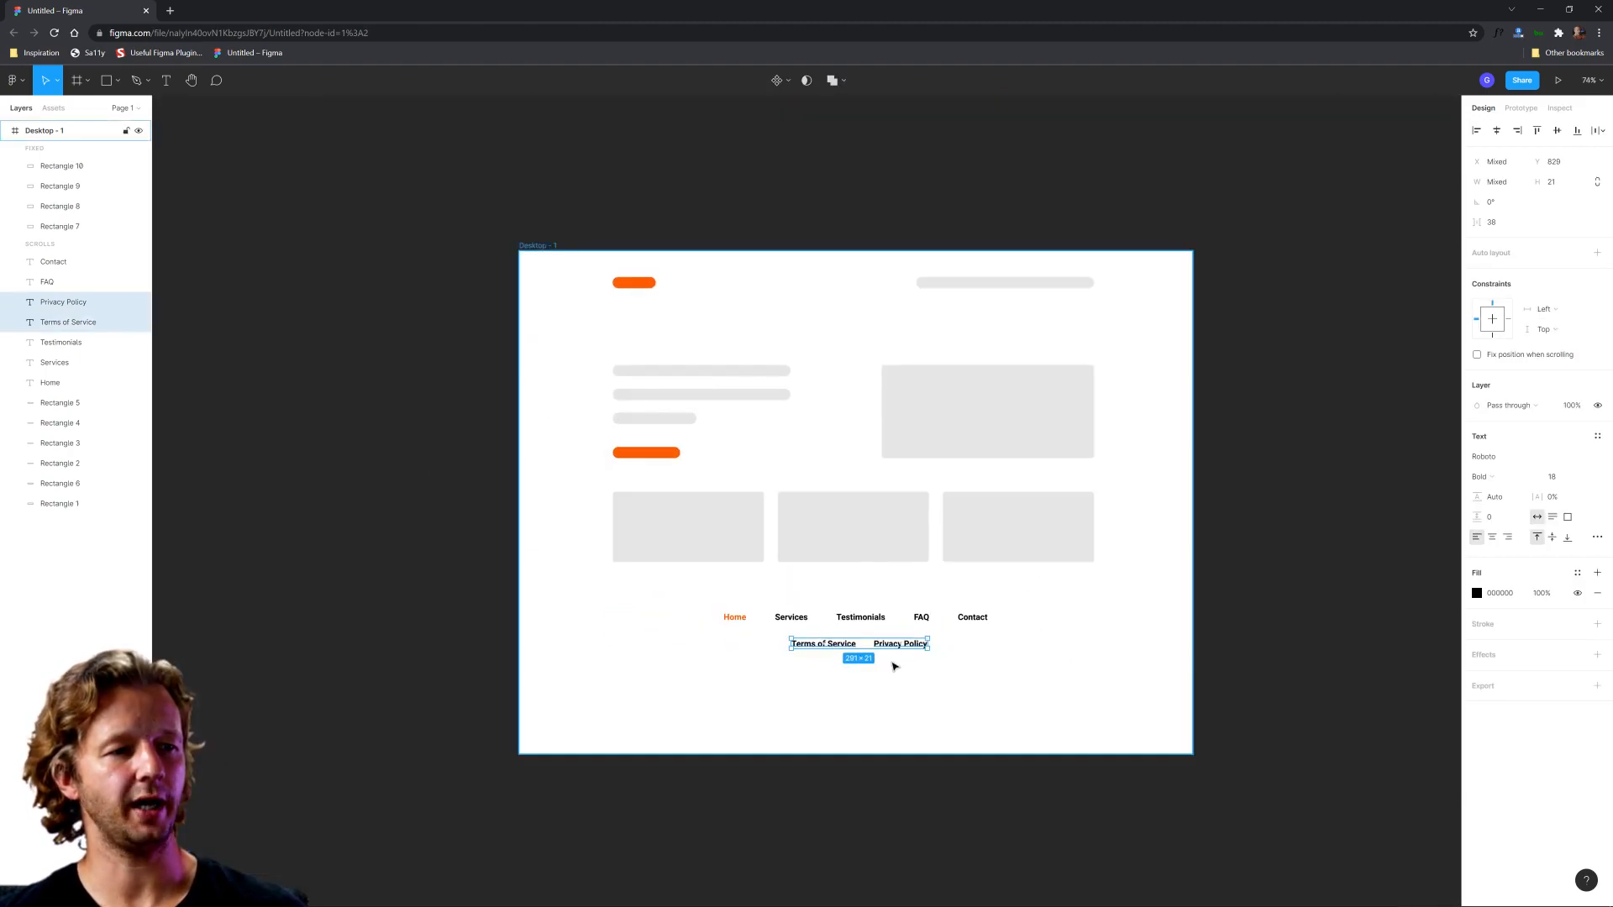
{"action": "left_click_drag", "start_coordinate": [849, 647], "coordinate": [1075, 620]}
{"action": "left_click", "coordinate": [1078, 641]}
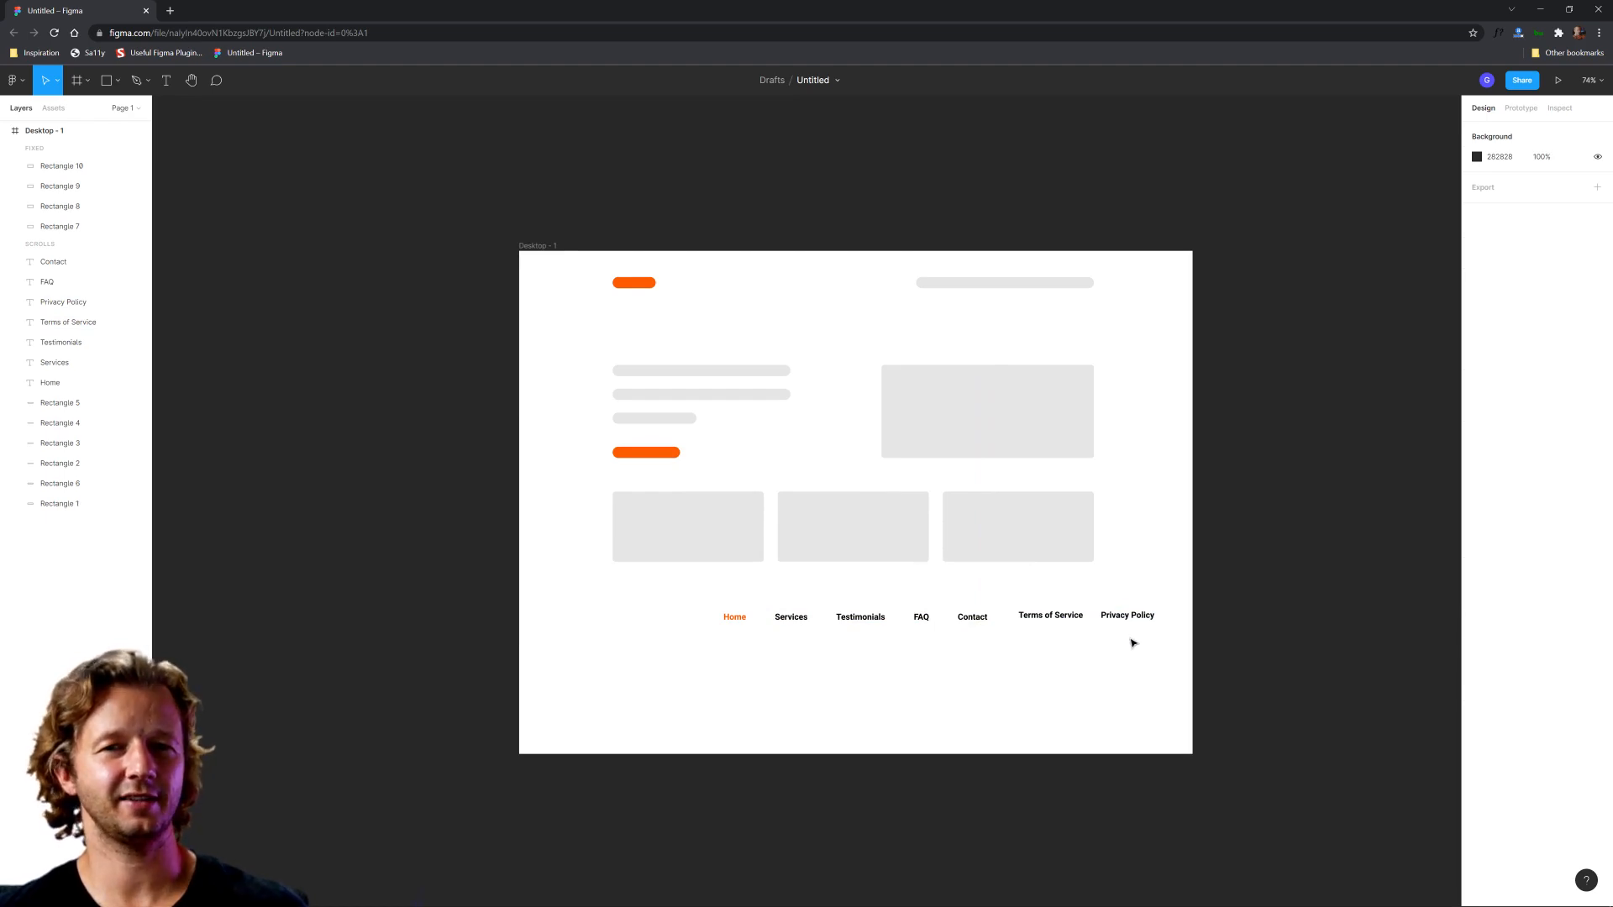
Step: Move the Terms of Service and Privacy Policy links to a second row roughly centred beneath the five main links
{"action": "left_click_drag", "start_coordinate": [980, 647], "coordinate": [700, 593]}
{"action": "left_click_drag", "start_coordinate": [1044, 598], "coordinate": [903, 657]}
{"action": "scroll", "coordinate": [903, 651], "scroll_direction": "up", "scroll_amount": 5}
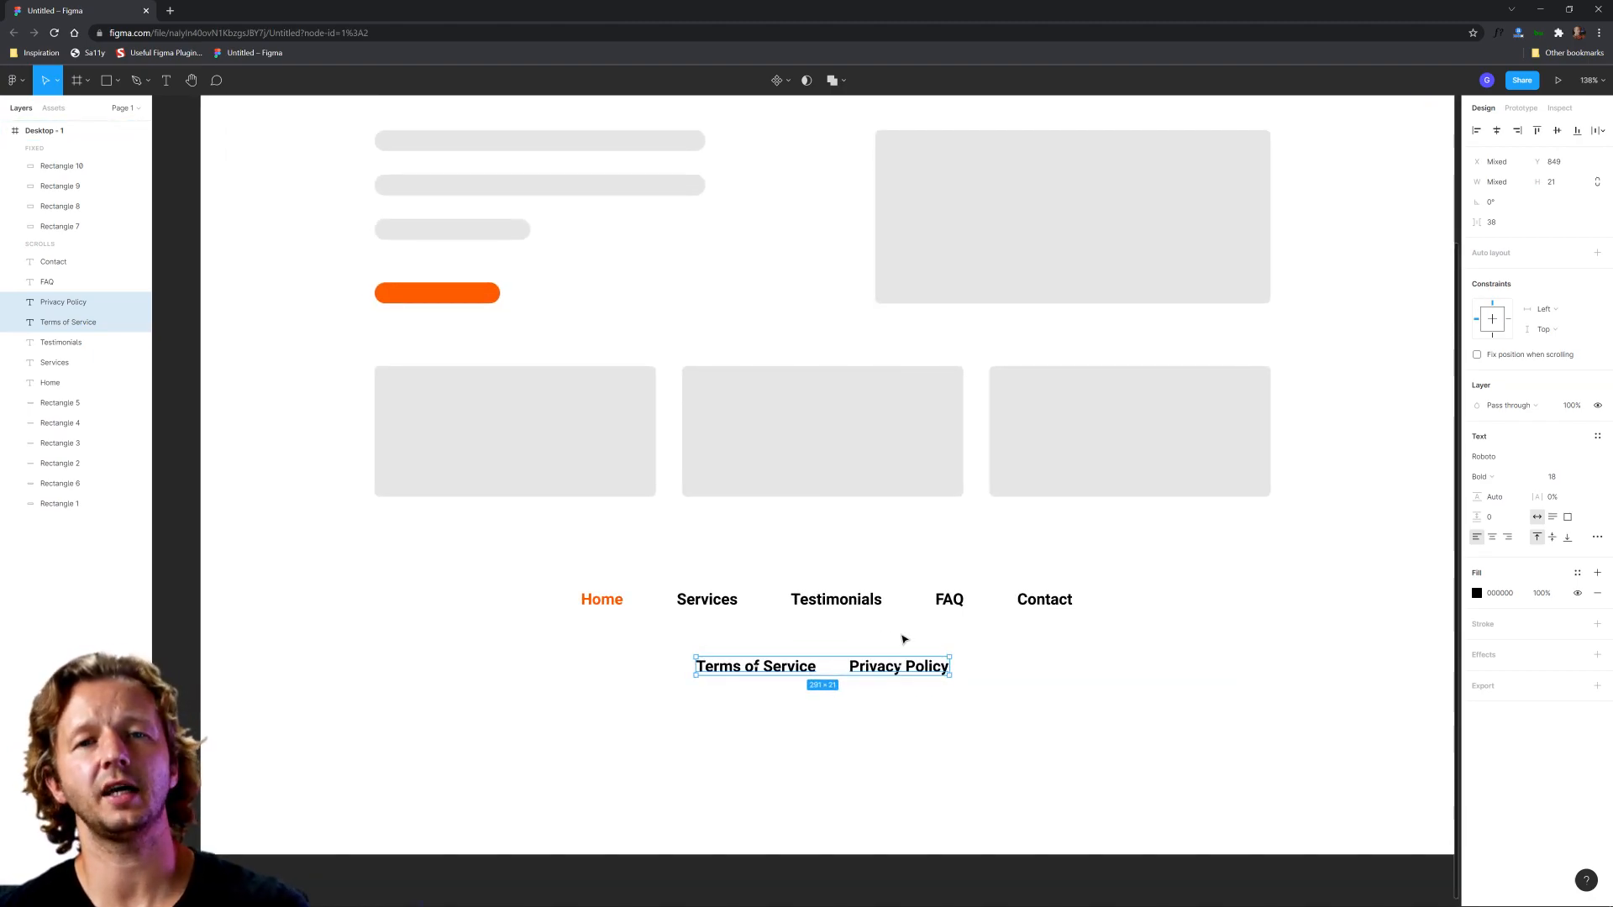
{"action": "left_click", "coordinate": [903, 638]}
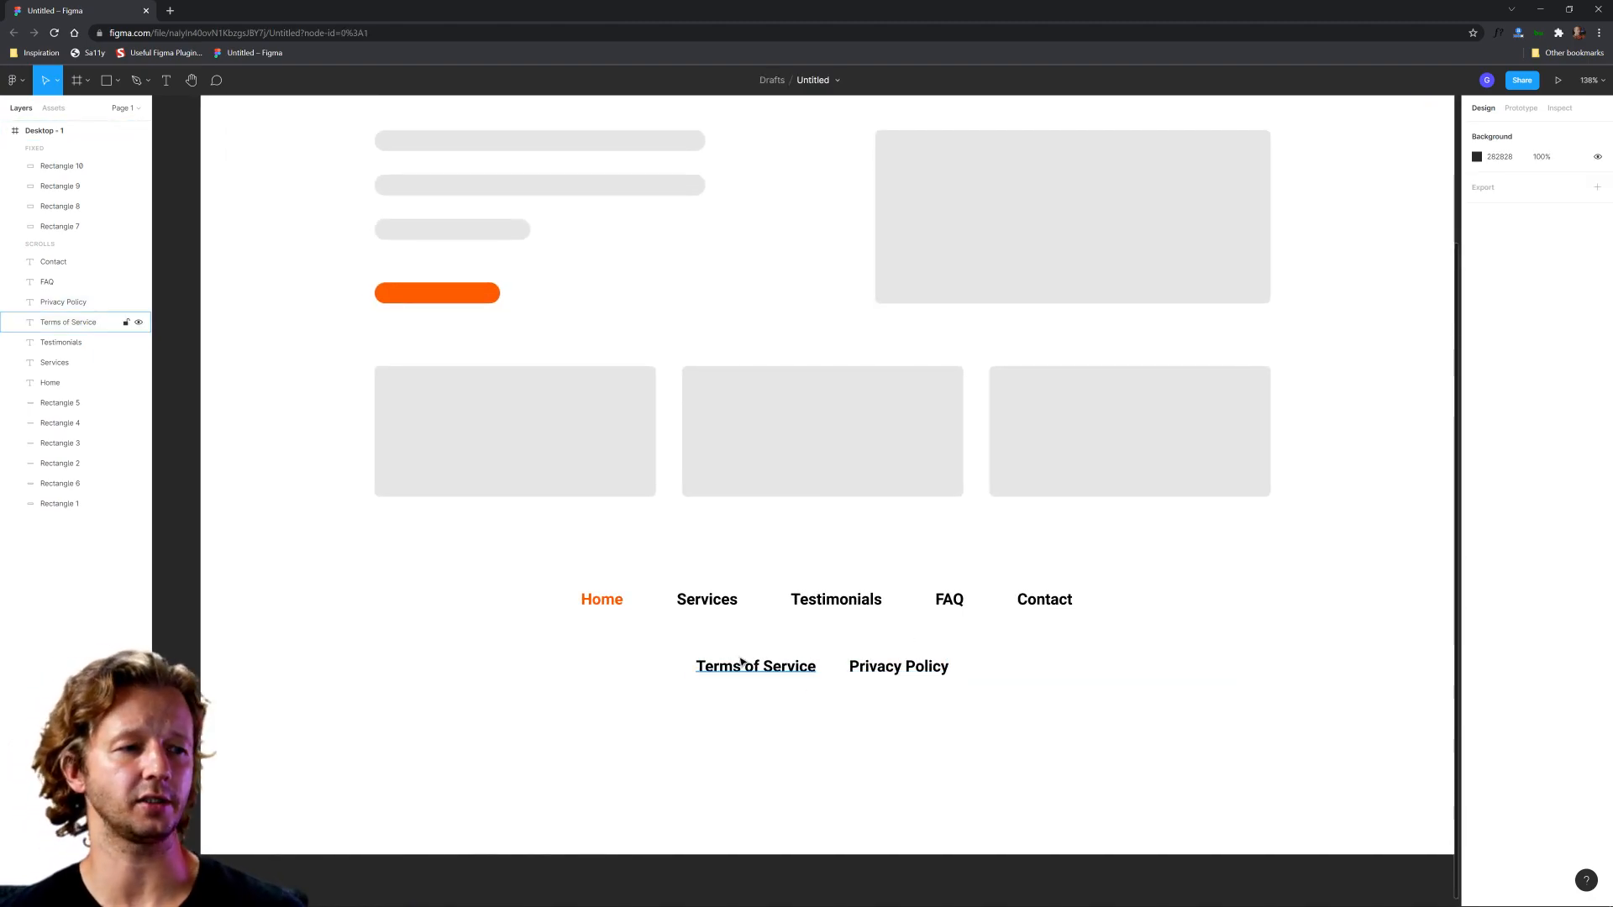
{"action": "left_click", "coordinate": [68, 322]}
{"action": "left_click", "coordinate": [63, 302], "text": "shift"}
{"action": "left_click", "coordinate": [1015, 660]}
{"action": "scroll", "coordinate": [1054, 655], "scroll_direction": "down", "scroll_amount": 3}
{"action": "scroll", "coordinate": [1040, 656], "scroll_direction": "up", "scroll_amount": 3}
{"action": "left_click_drag", "start_coordinate": [729, 643], "coordinate": [941, 685]}
{"action": "left_click", "coordinate": [980, 709]}
{"action": "left_click_drag", "start_coordinate": [1136, 703], "coordinate": [548, 569]}
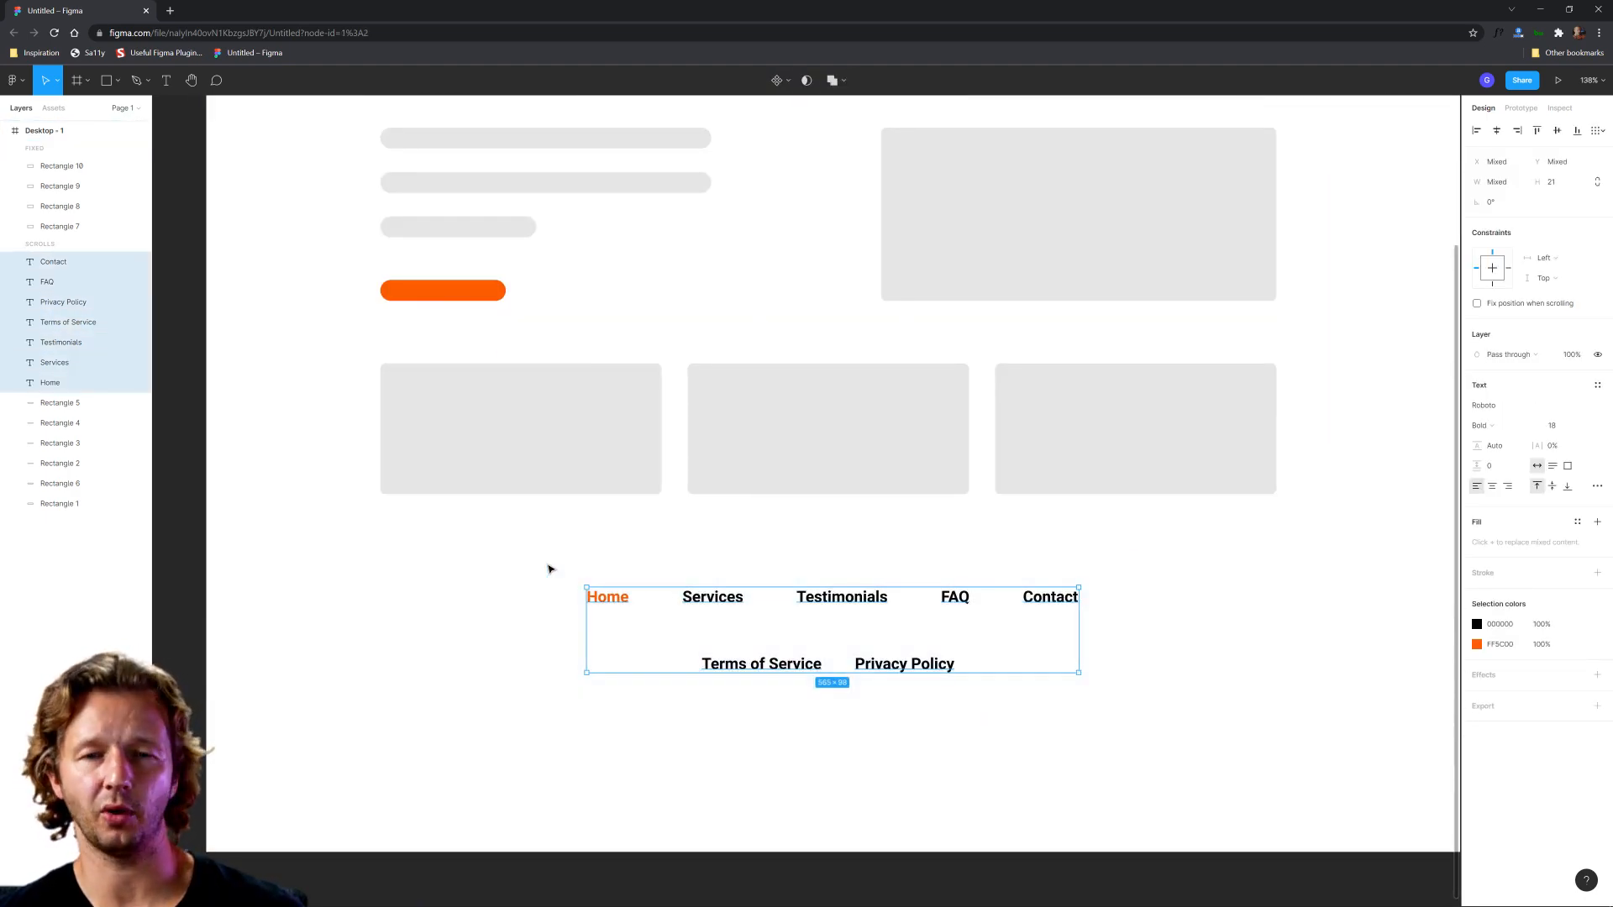
{"action": "left_click", "coordinate": [536, 622]}
{"action": "left_click_drag", "start_coordinate": [724, 639], "coordinate": [977, 713]}
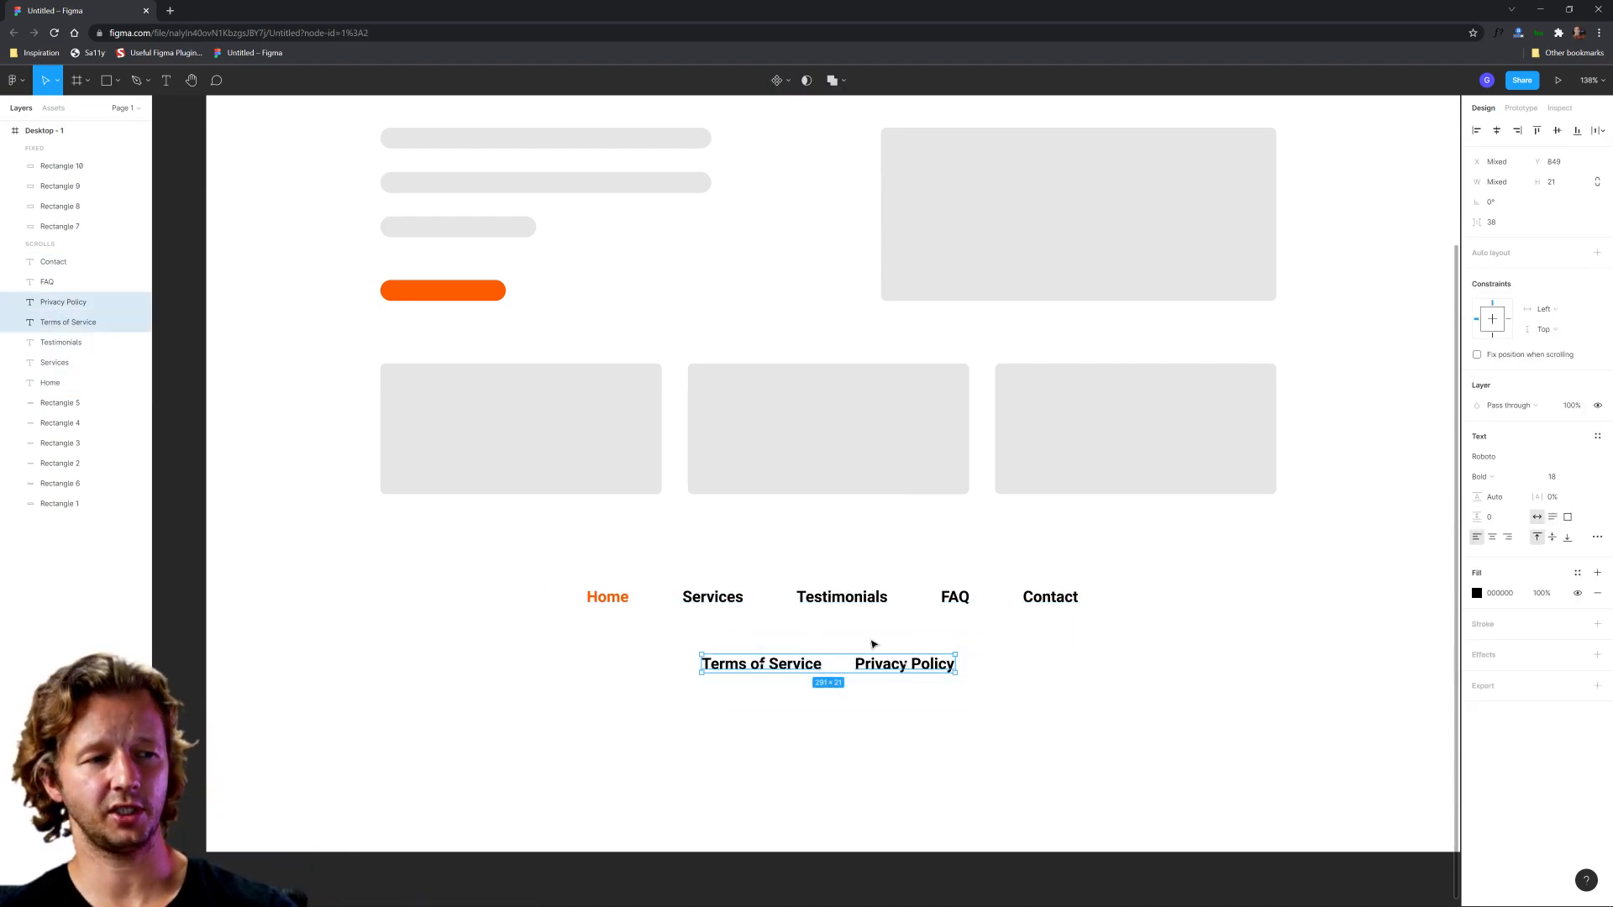
{"action": "left_click_drag", "start_coordinate": [766, 625], "coordinate": [908, 658]}
{"action": "left_click", "coordinate": [923, 637]}
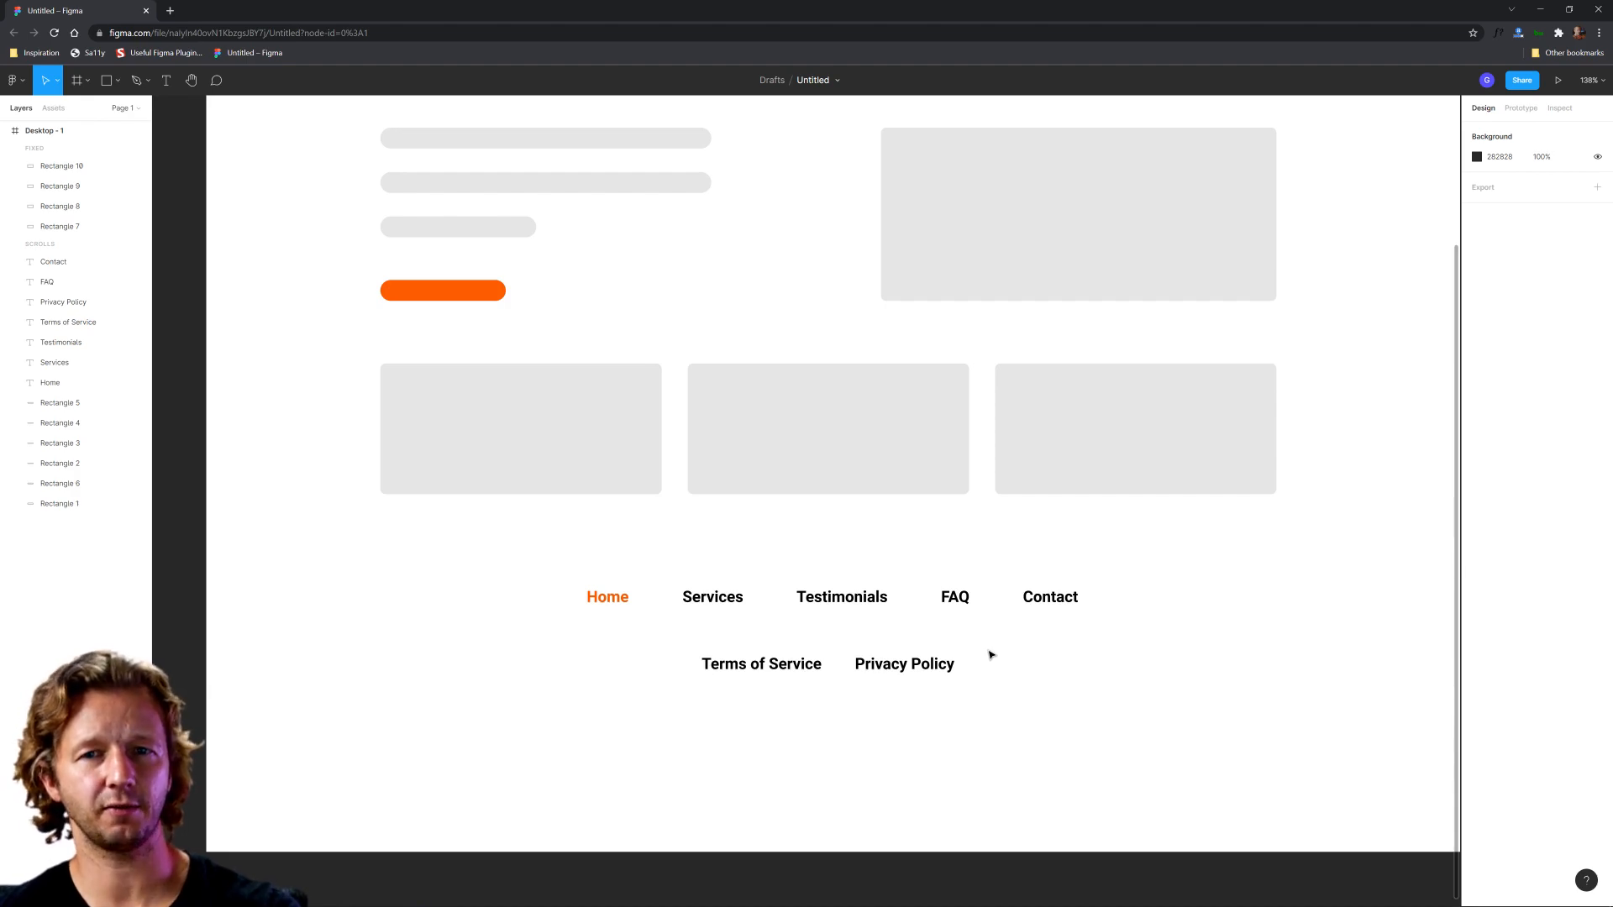
Step: Set the font weight of the Terms of Service and Privacy Policy links to Regular
{"action": "left_click_drag", "start_coordinate": [990, 655], "coordinate": [652, 705]}
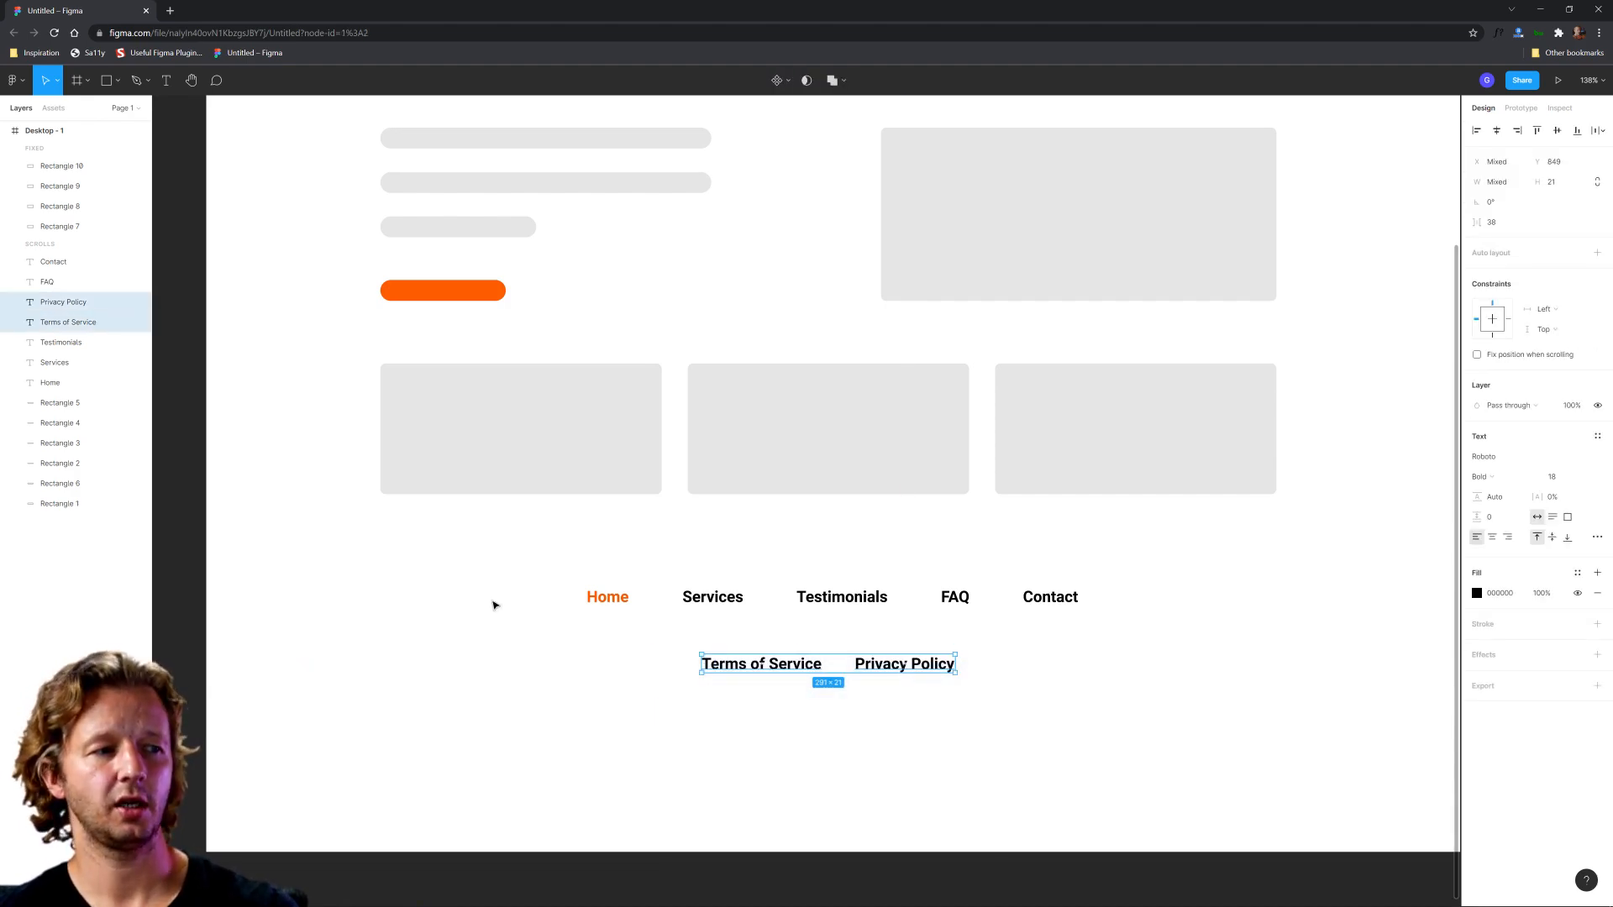
{"action": "left_click", "coordinate": [528, 569]}
{"action": "left_click_drag", "start_coordinate": [527, 568], "coordinate": [656, 720]}
{"action": "left_click", "coordinate": [1081, 630]}
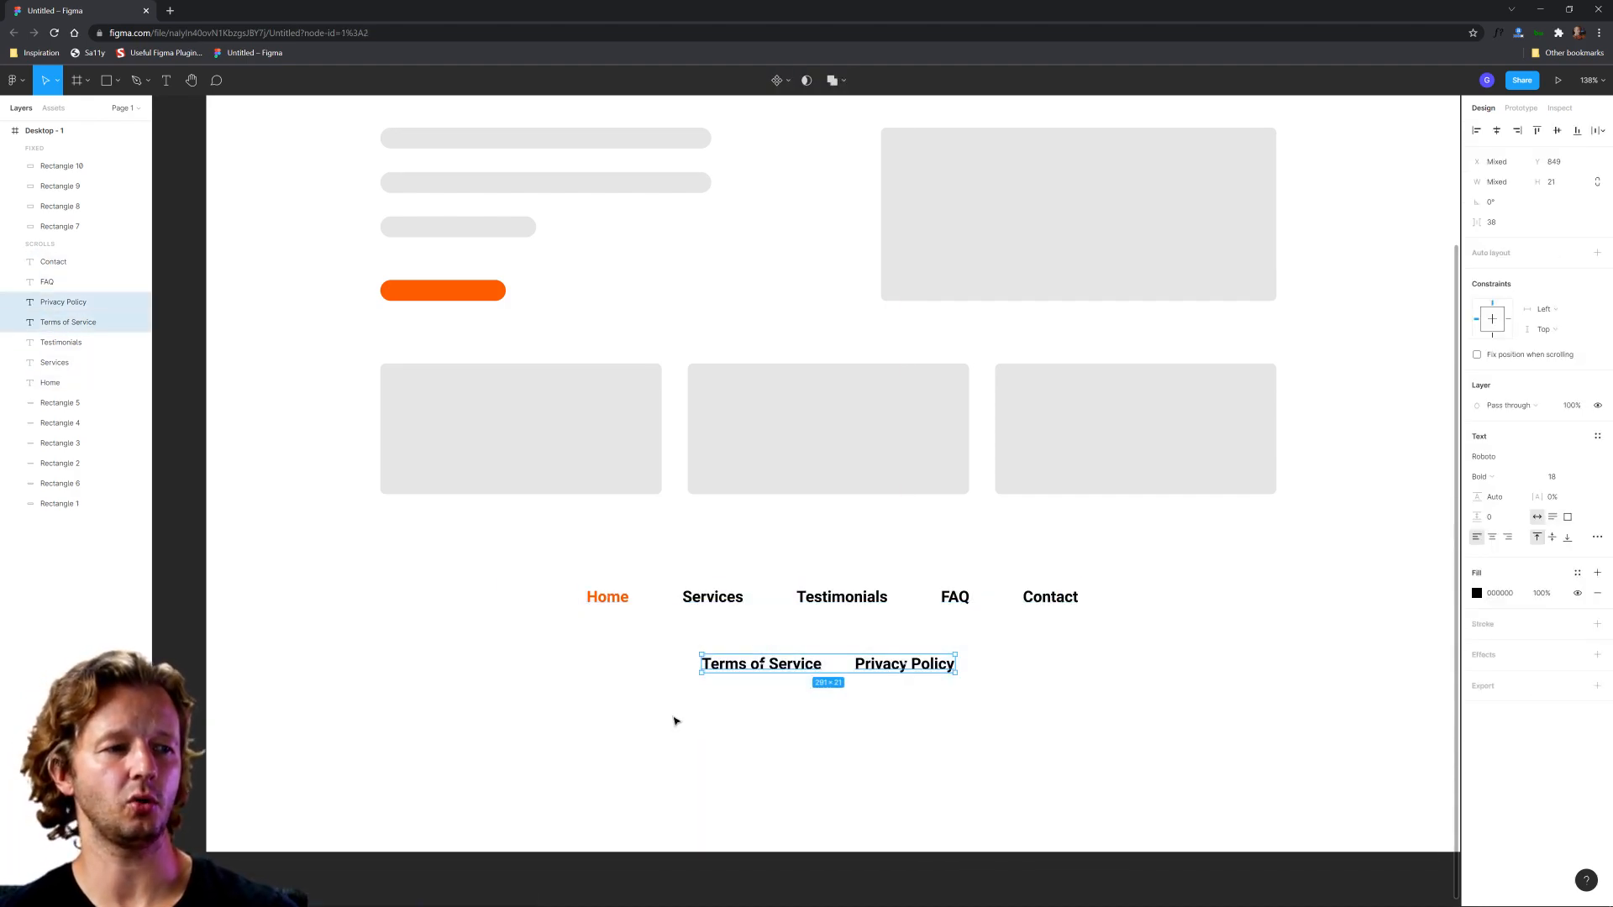
{"action": "left_click", "coordinate": [1531, 478]}
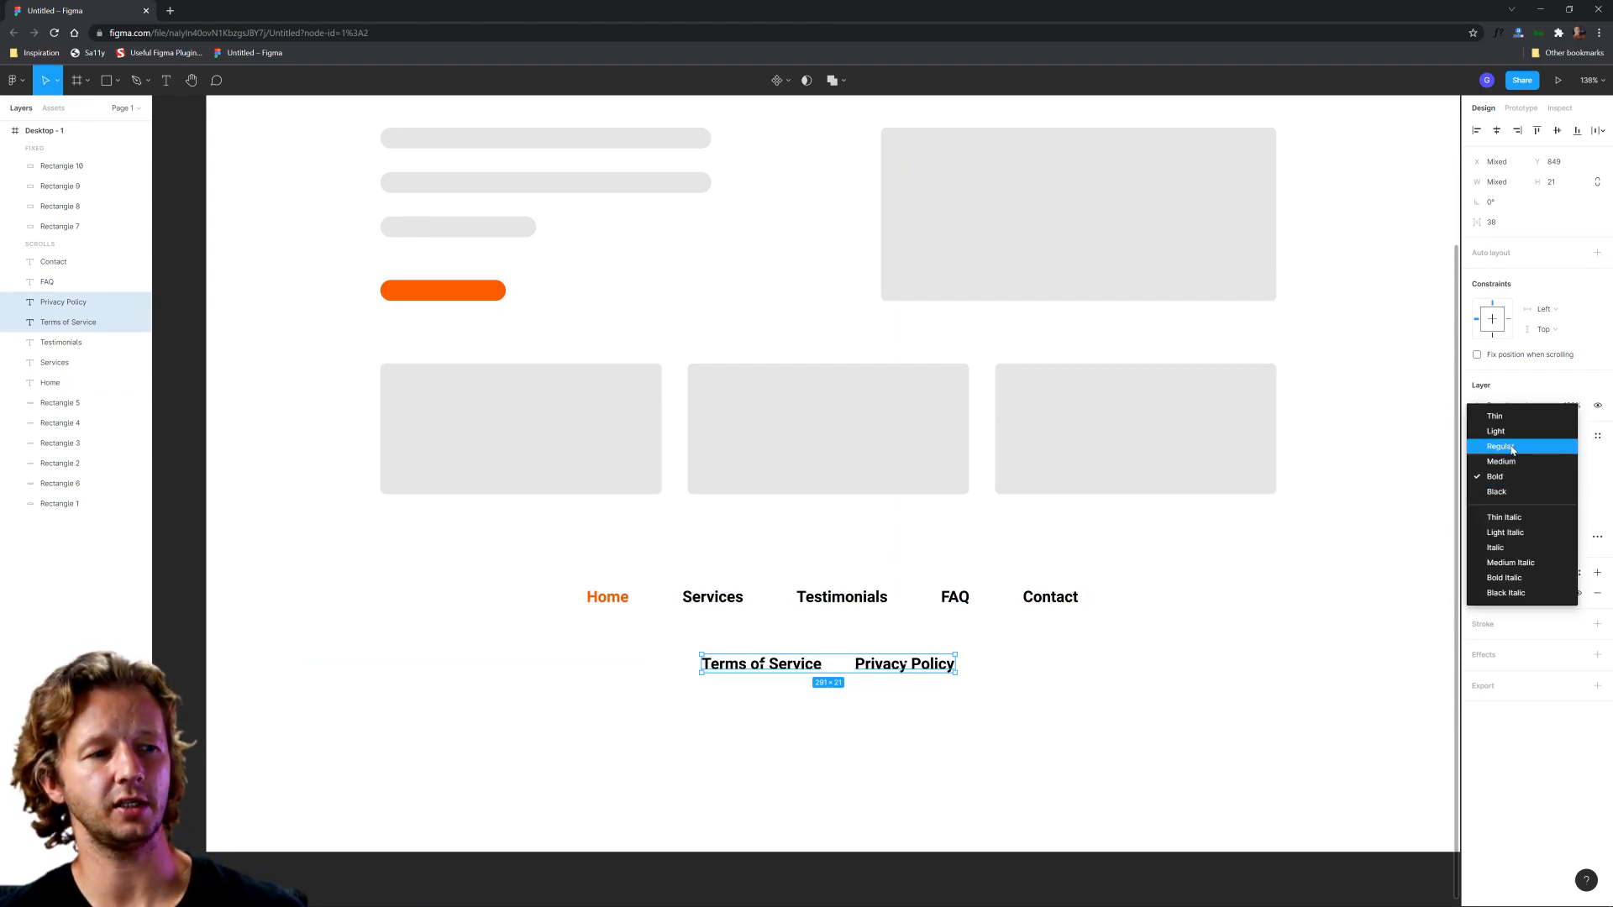
{"action": "left_click", "coordinate": [1512, 448]}
{"action": "left_click", "coordinate": [1117, 786]}
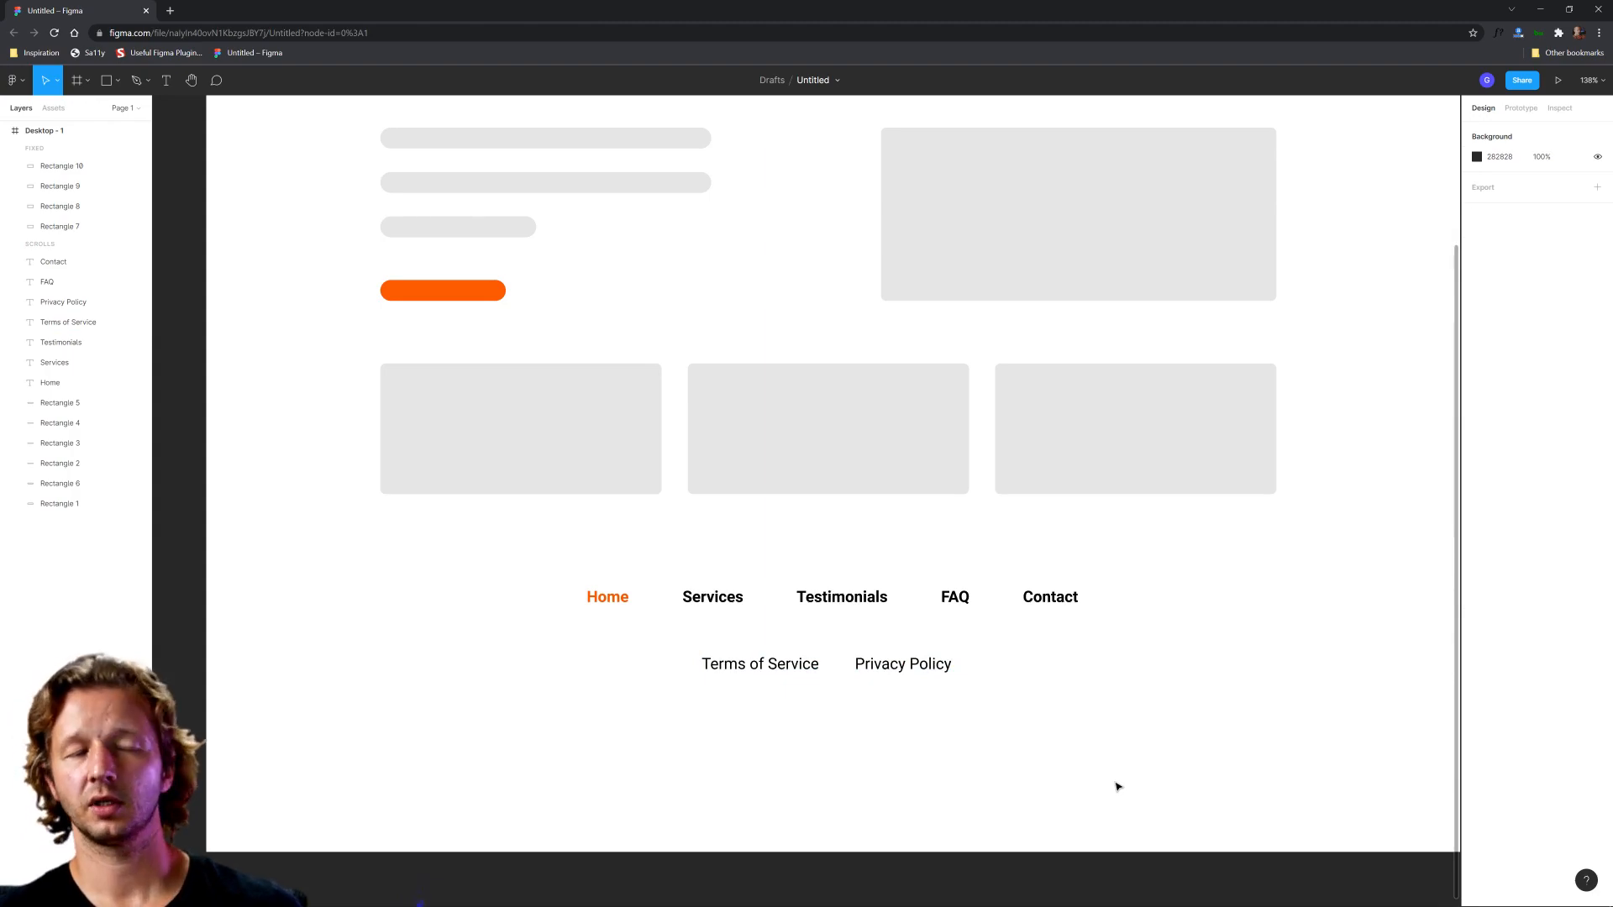
Step: Underline the text of the Terms of Service and Privacy Policy links
{"action": "left_click_drag", "start_coordinate": [1008, 714], "coordinate": [666, 652]}
{"action": "left_click", "coordinate": [1597, 537]}
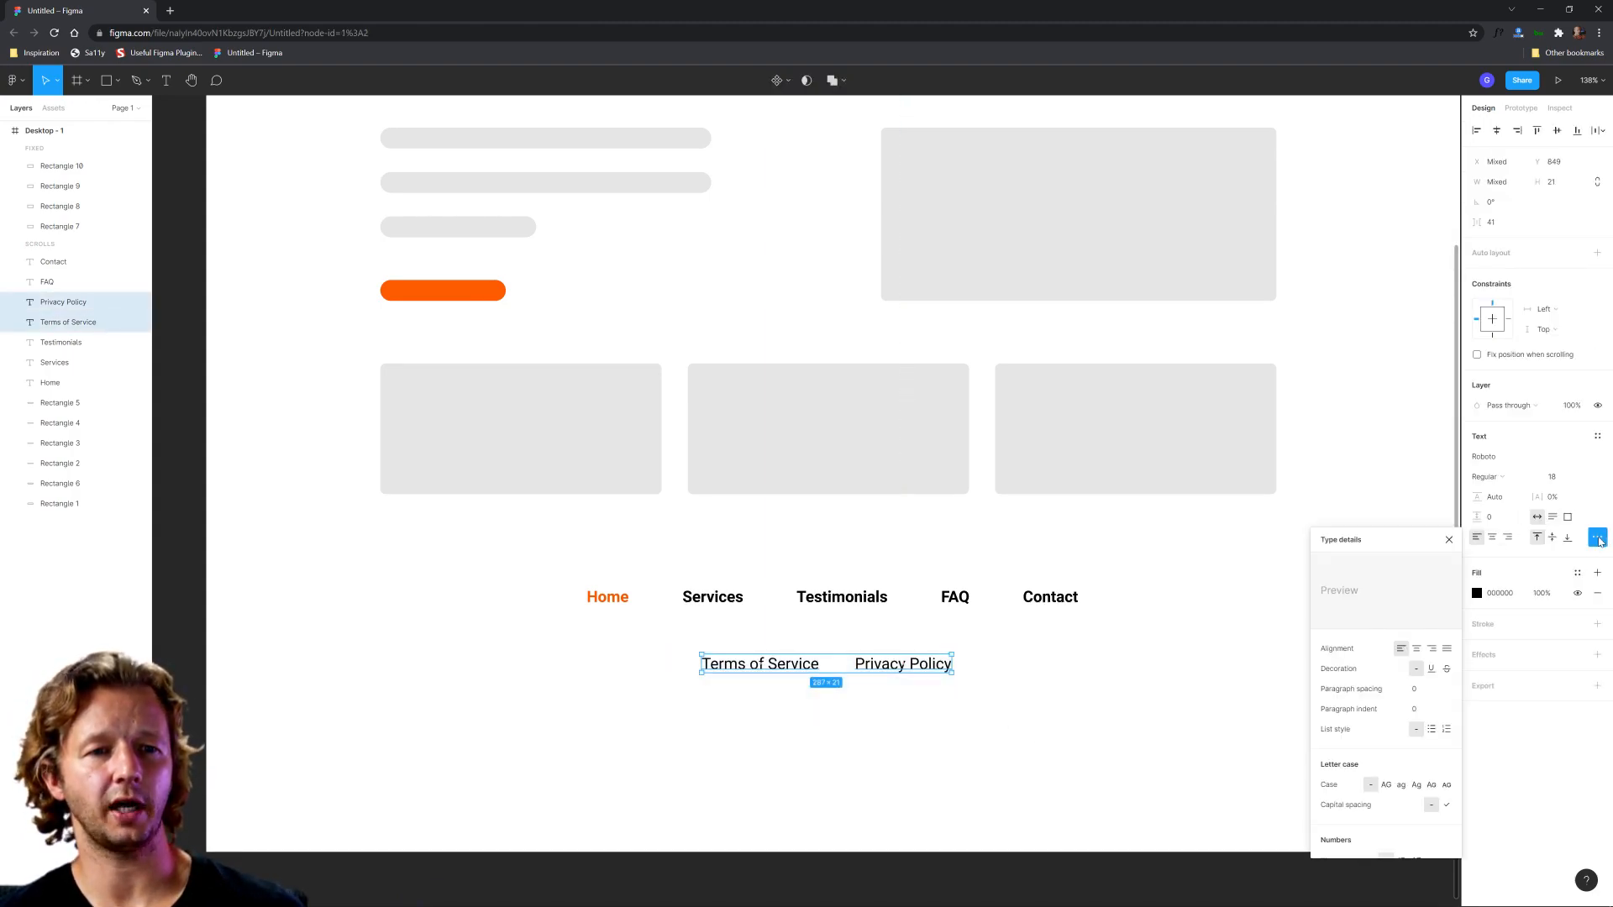
{"action": "left_click", "coordinate": [1431, 669]}
{"action": "left_click", "coordinate": [1067, 690]}
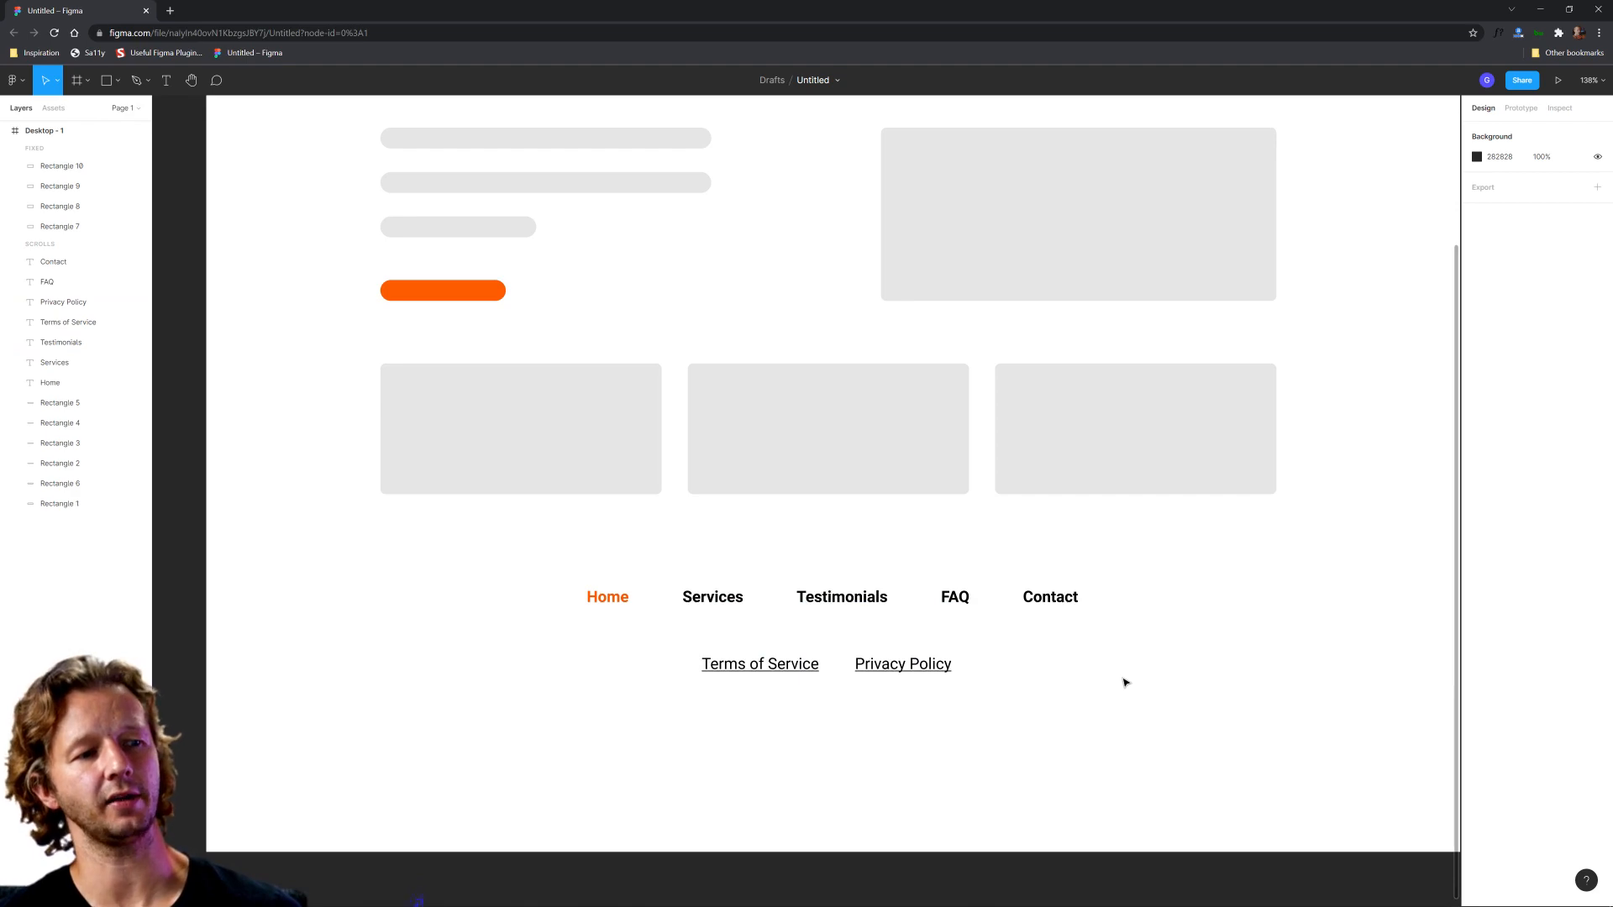
{"action": "scroll", "coordinate": [1126, 682], "scroll_direction": "down", "scroll_amount": 5}
{"action": "scroll", "coordinate": [1109, 680], "scroll_direction": "up", "scroll_amount": 4}
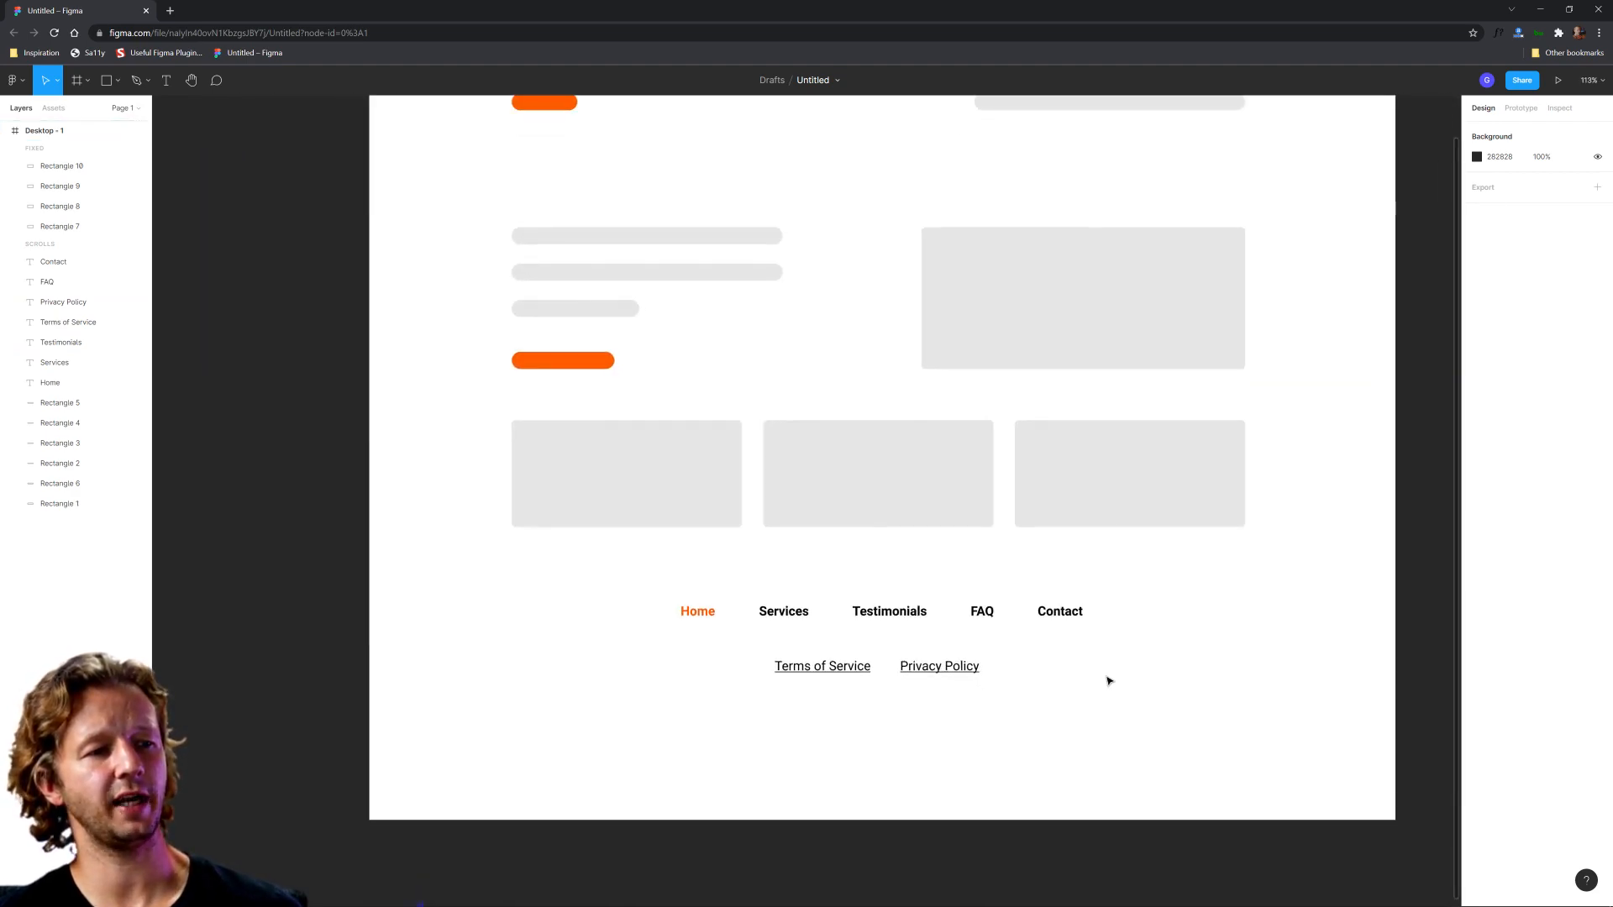
{"action": "scroll", "coordinate": [1109, 680], "scroll_direction": "up", "scroll_amount": 1}
{"action": "left_click_drag", "start_coordinate": [620, 574], "coordinate": [1156, 637]}
{"action": "left_click", "coordinate": [1130, 633]}
{"action": "left_click", "coordinate": [576, 596]}
{"action": "left_click", "coordinate": [1156, 637]}
{"action": "left_click_drag", "start_coordinate": [877, 678], "coordinate": [1019, 681]}
{"action": "left_click", "coordinate": [1020, 684]}
{"action": "scroll", "coordinate": [979, 690], "scroll_direction": "up", "scroll_amount": 2}
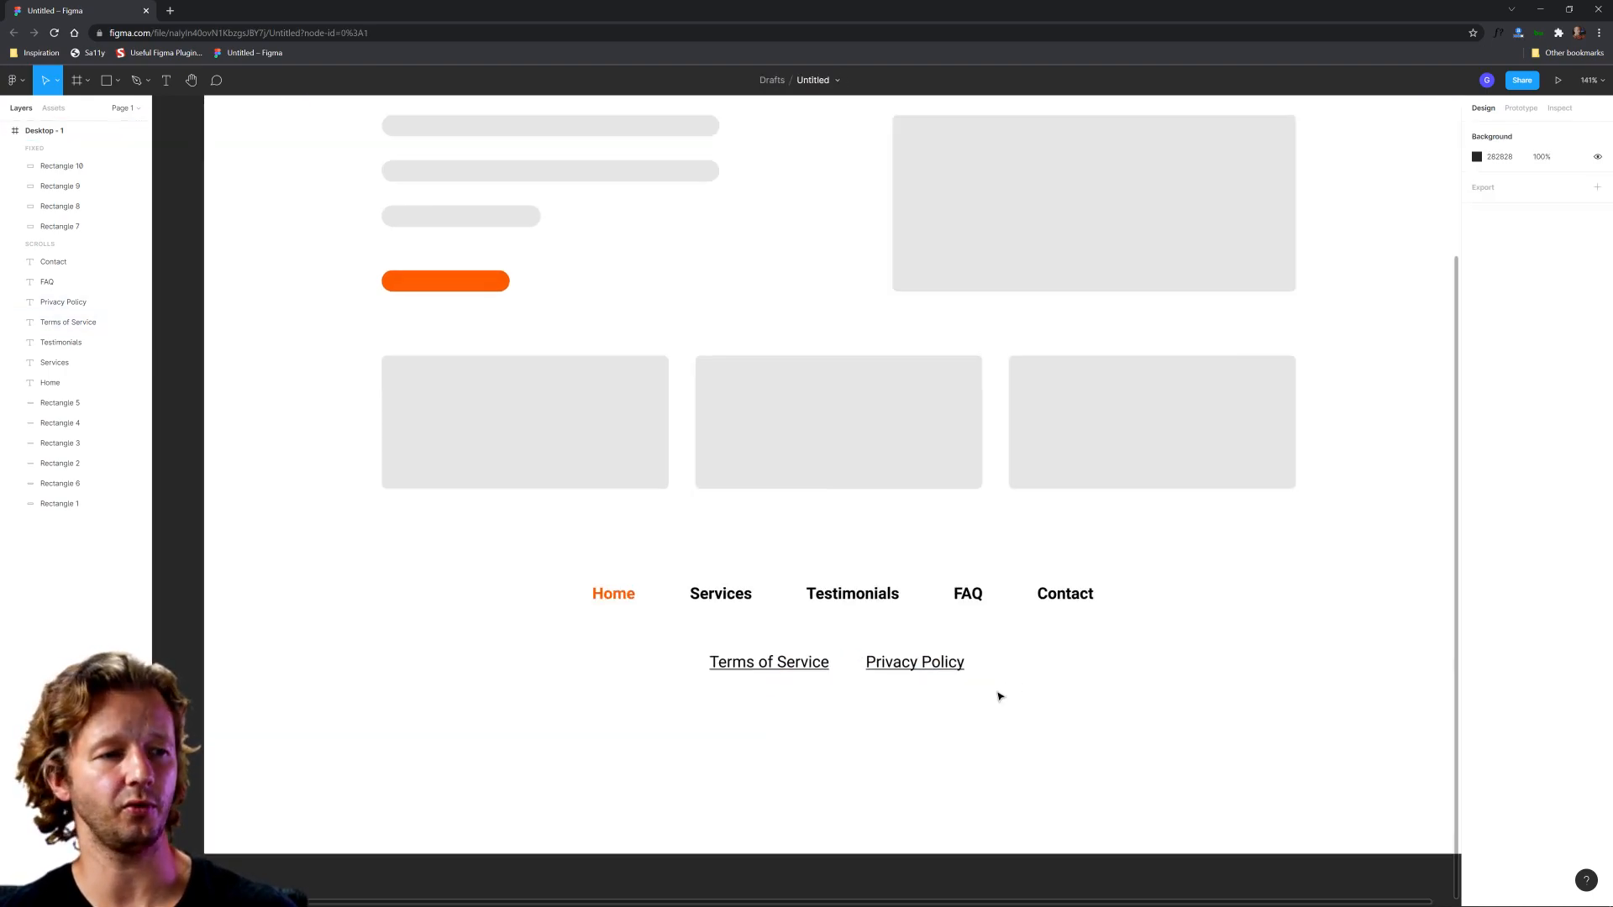
{"action": "scroll", "coordinate": [1041, 663], "scroll_direction": "right", "scroll_amount": 1}
Step: Set the font size of the Terms of Service and Privacy Policy links to 16
{"action": "left_click", "coordinate": [883, 668]}
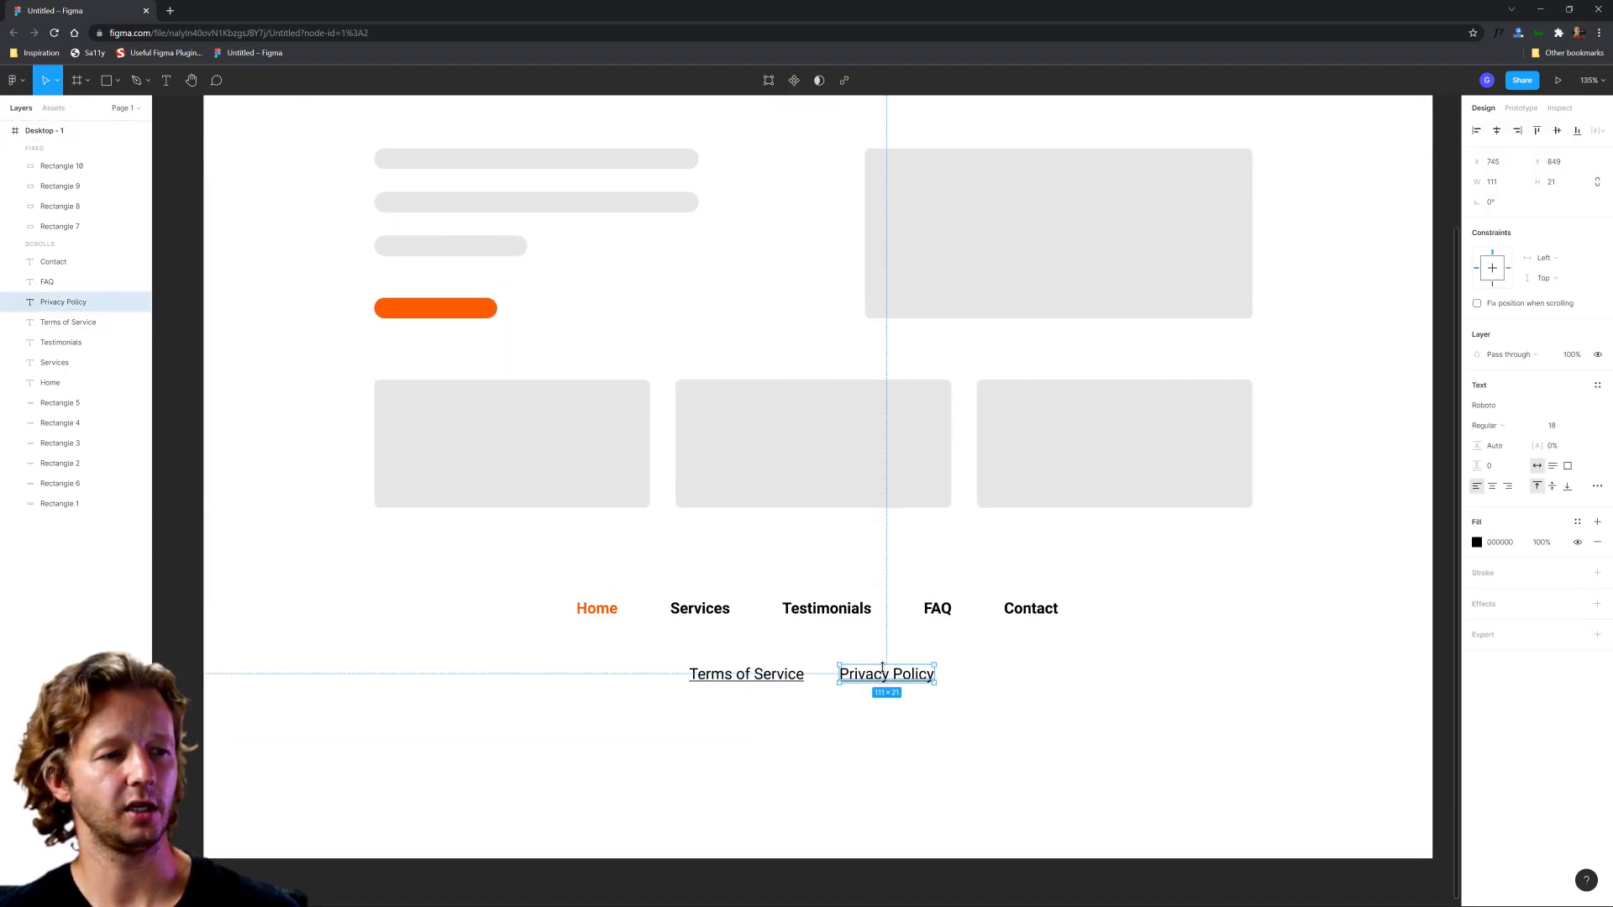
{"action": "left_click", "coordinate": [757, 677], "text": "shift"}
{"action": "left_click", "coordinate": [1559, 477]}
{"action": "type", "text": "16"}
{"action": "key", "text": "Return"}
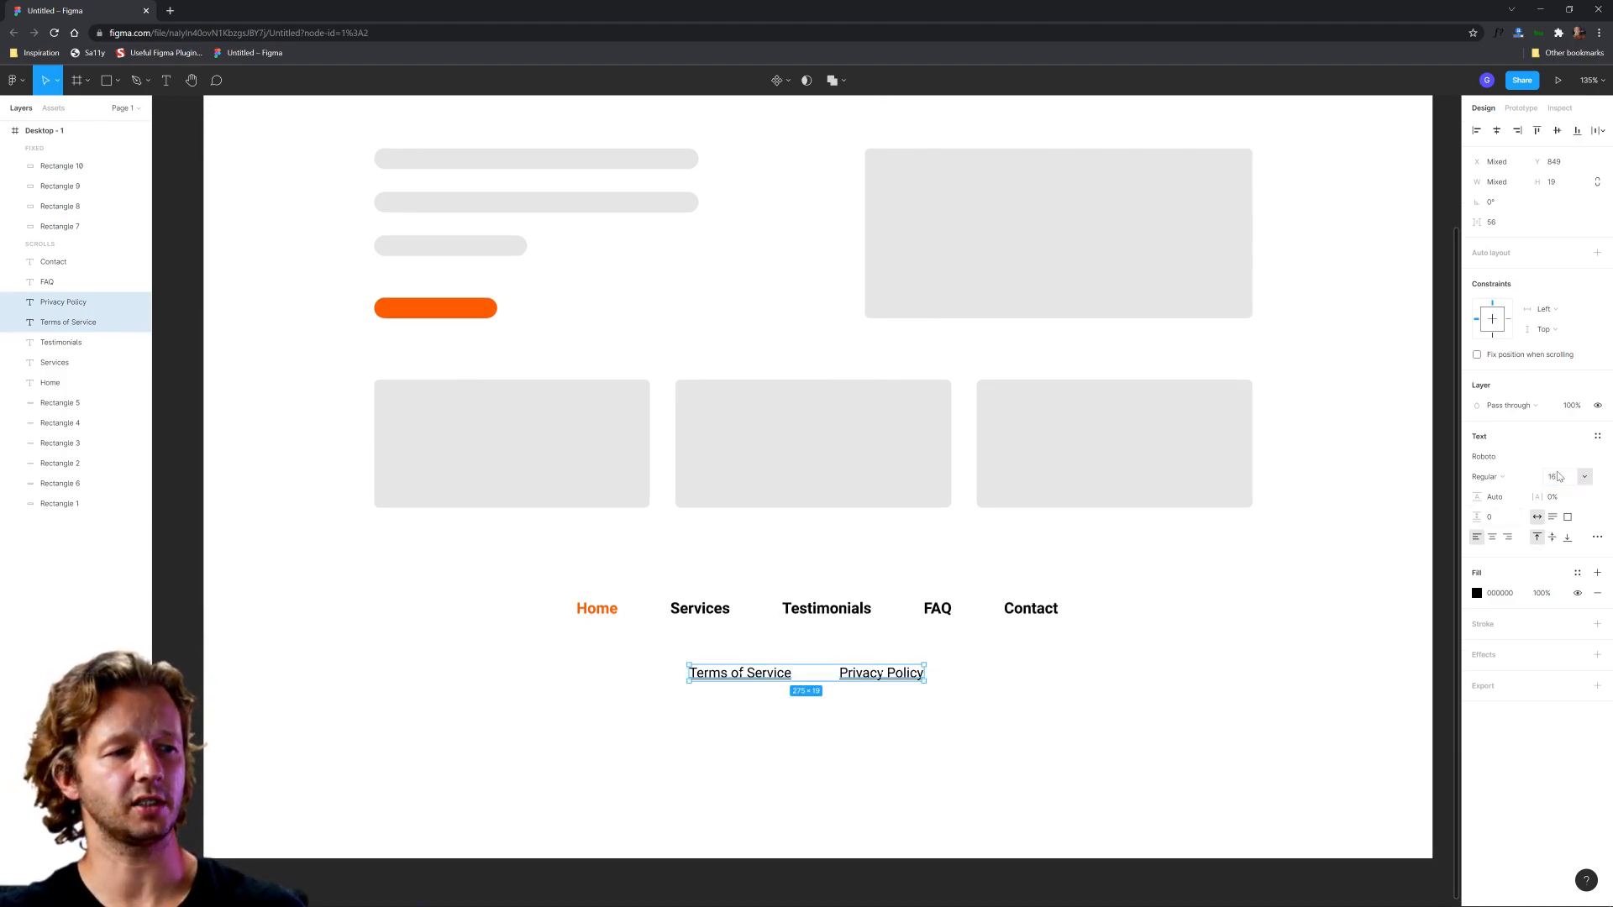
Step: Shift the two legal links slightly right under the main row and move Privacy Policy closer to Terms of Service
{"action": "left_click_drag", "start_coordinate": [889, 677], "coordinate": [901, 673]}
{"action": "left_click", "coordinate": [1083, 721]}
{"action": "left_click_drag", "start_coordinate": [1038, 737], "coordinate": [696, 662]}
{"action": "left_click", "coordinate": [847, 749]}
{"action": "mouse_move", "coordinate": [898, 676]}
{"action": "left_mouse_down"}
{"action": "mouse_move", "coordinate": [809, 682]}
{"action": "mouse_move", "coordinate": [877, 677]}
{"action": "left_mouse_up"}
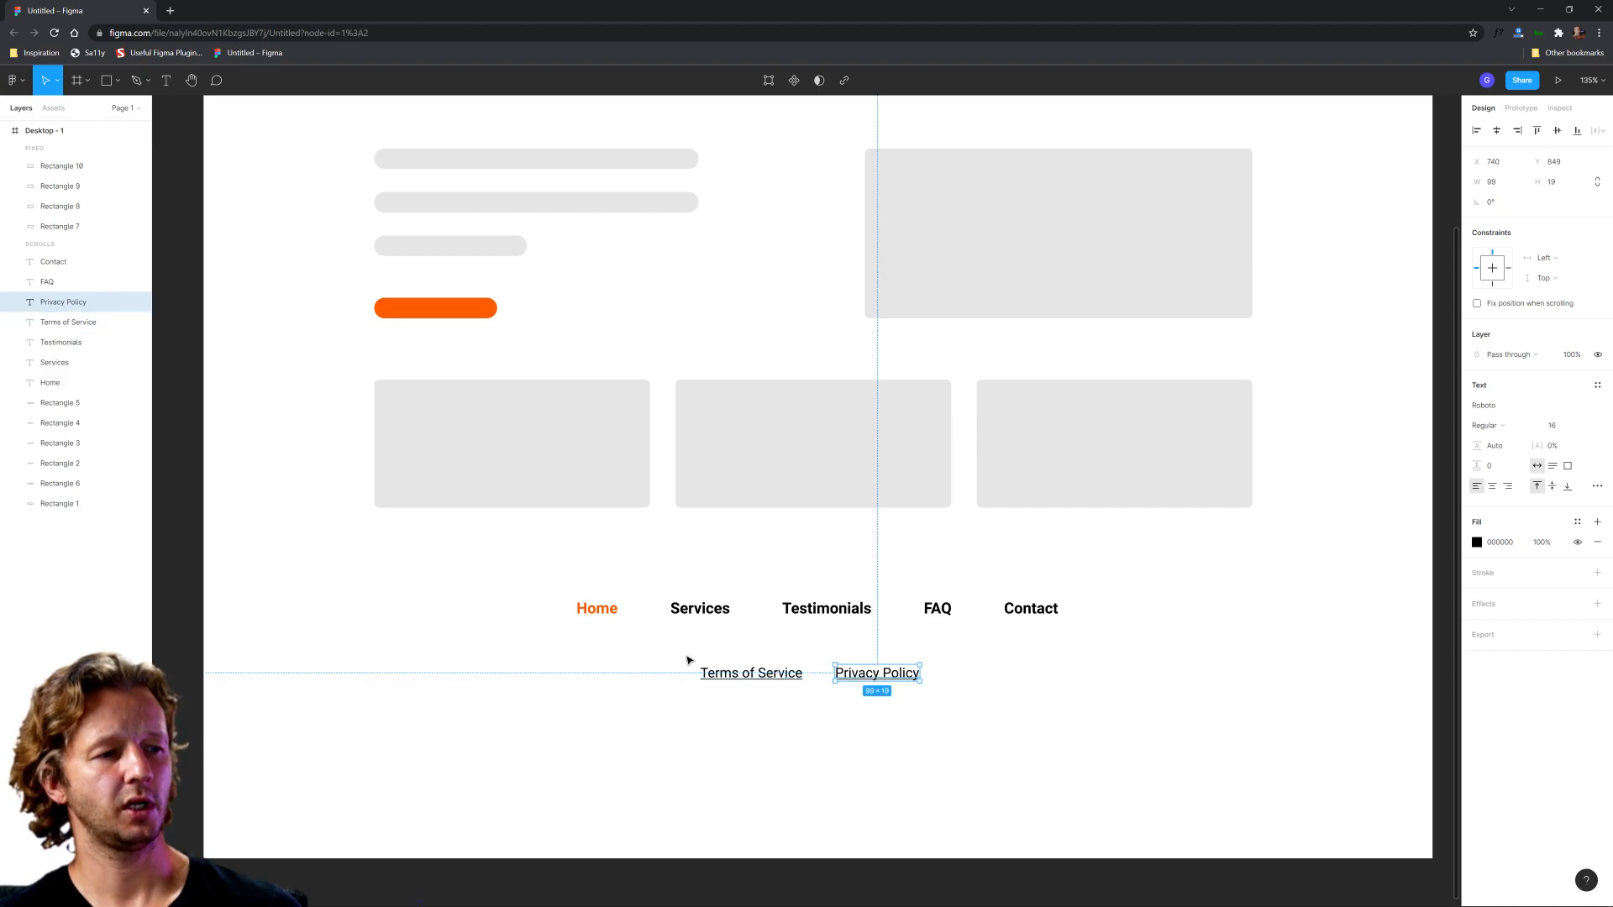
{"action": "left_click", "coordinate": [882, 698]}
Step: Draw a circle about 4 × 4 px between the Terms of Service and Privacy Policy links as a separator dot
{"action": "scroll", "coordinate": [826, 664], "scroll_direction": "up", "scroll_amount": 8, "text": "ctrl"}
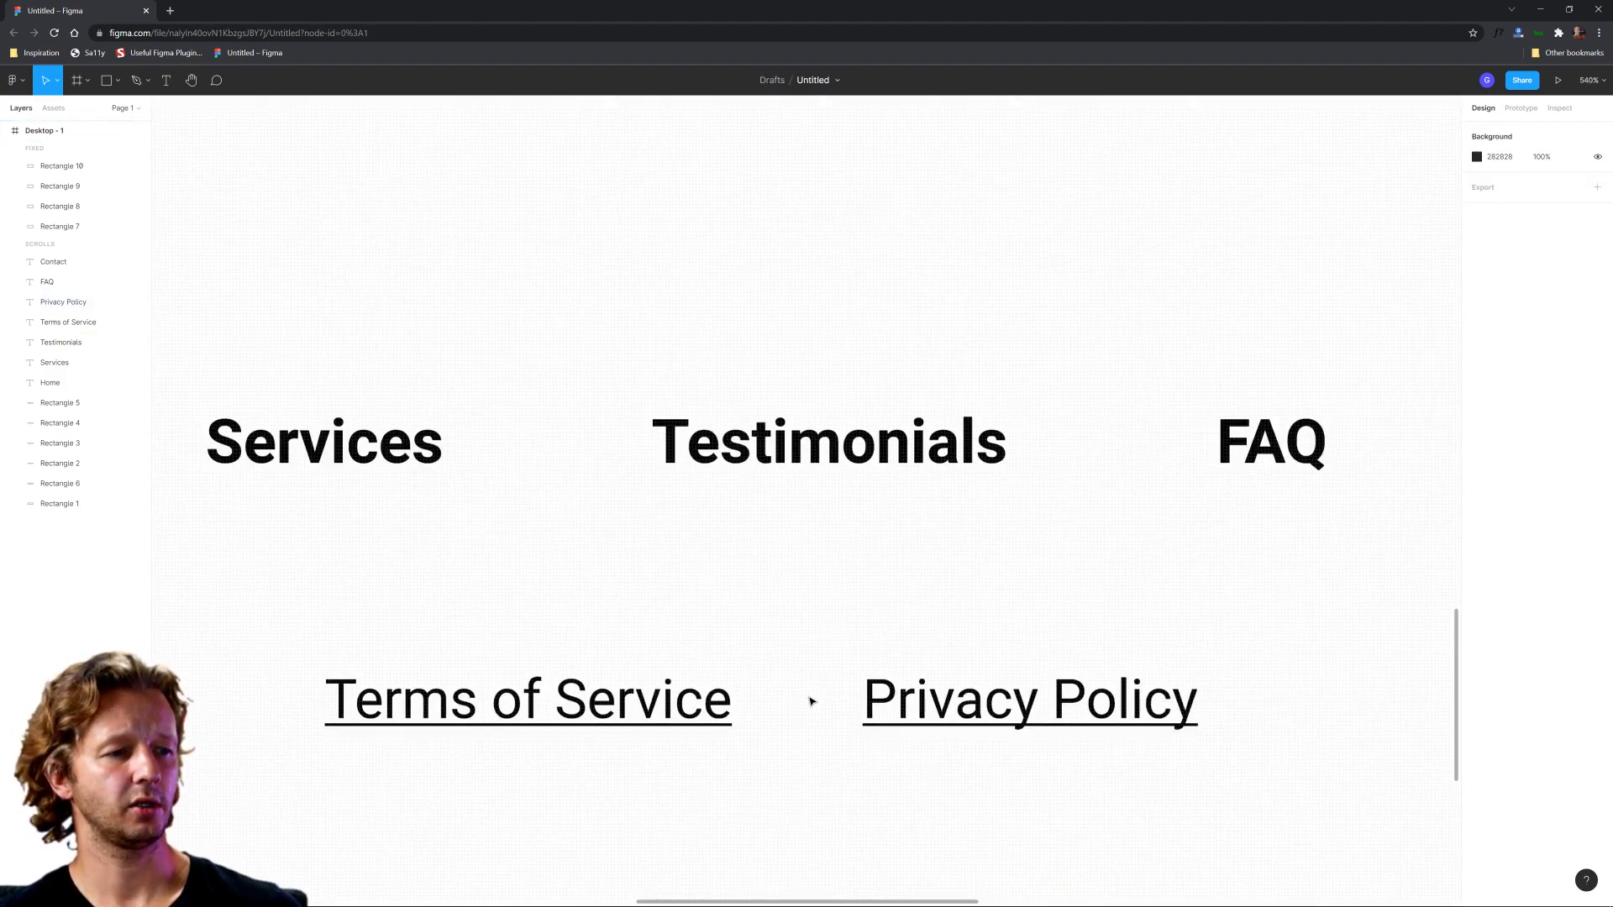
{"action": "key", "text": "o"}
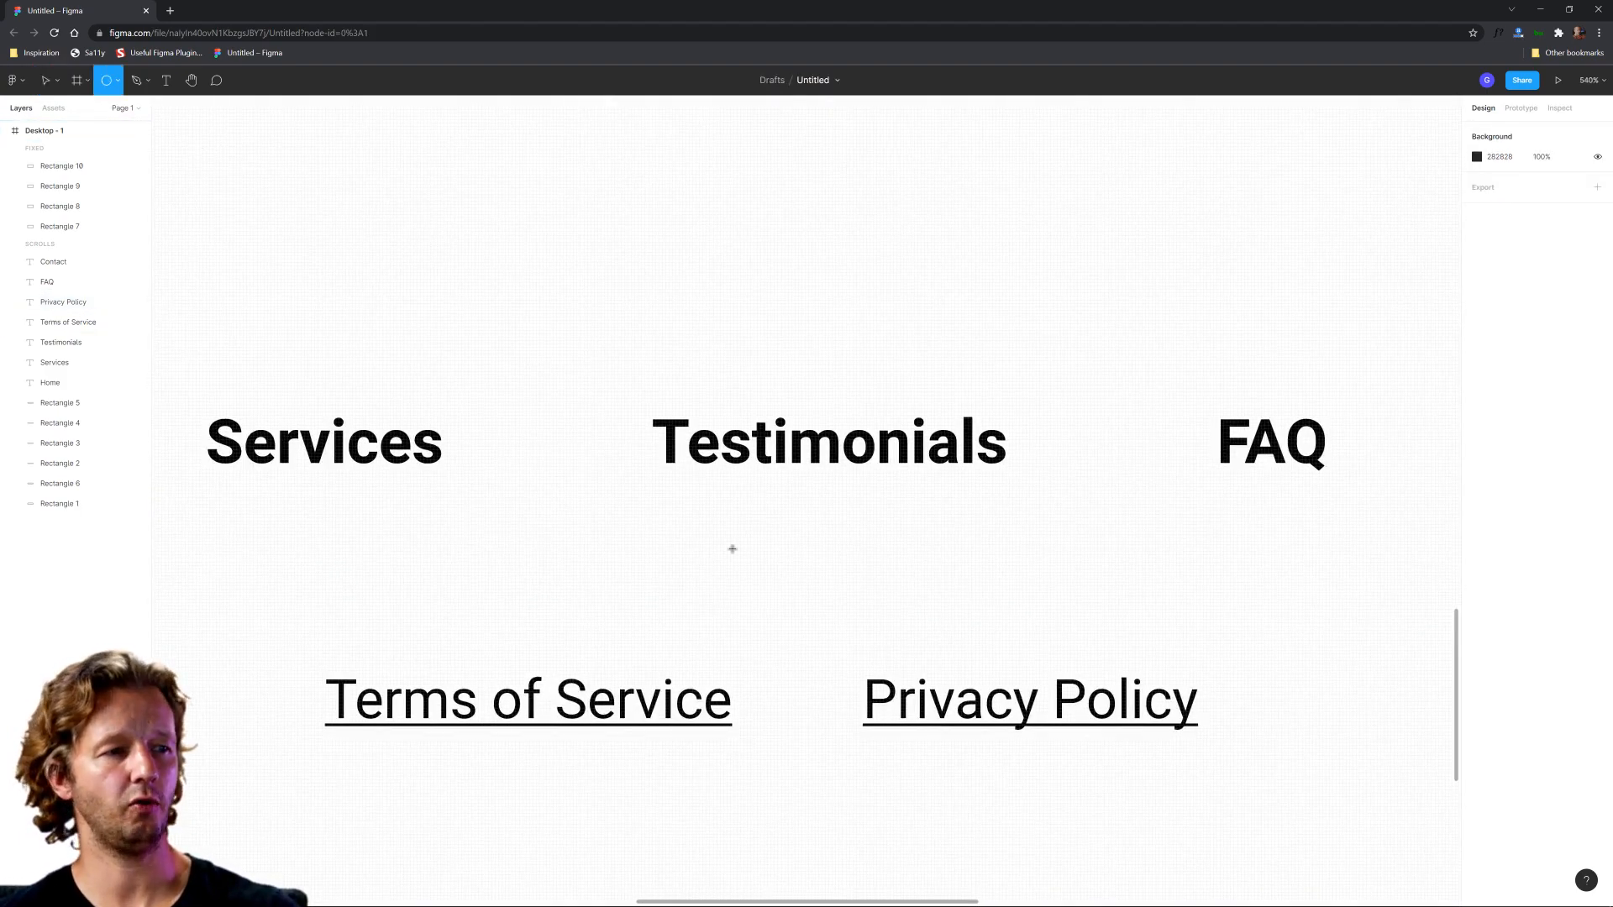
{"action": "left_click_drag", "start_coordinate": [786, 694], "coordinate": [803, 711]}
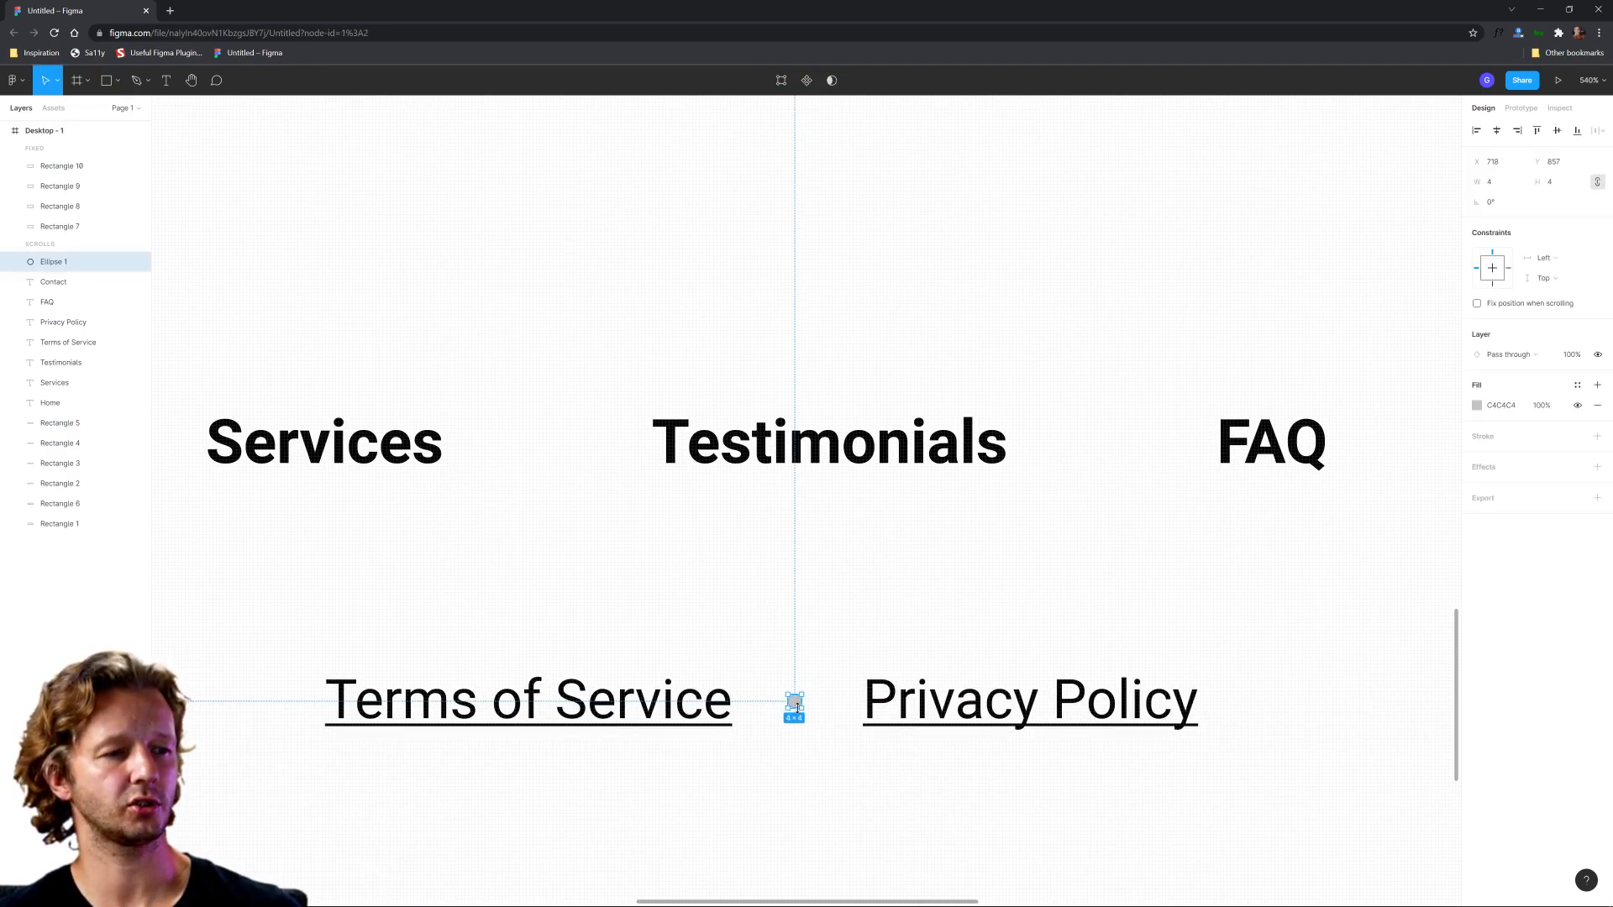
Step: Set the separator dot's fill colour to black, 000000
{"action": "left_click", "coordinate": [1476, 406]}
{"action": "left_click_drag", "start_coordinate": [1317, 529], "coordinate": [1267, 619]}
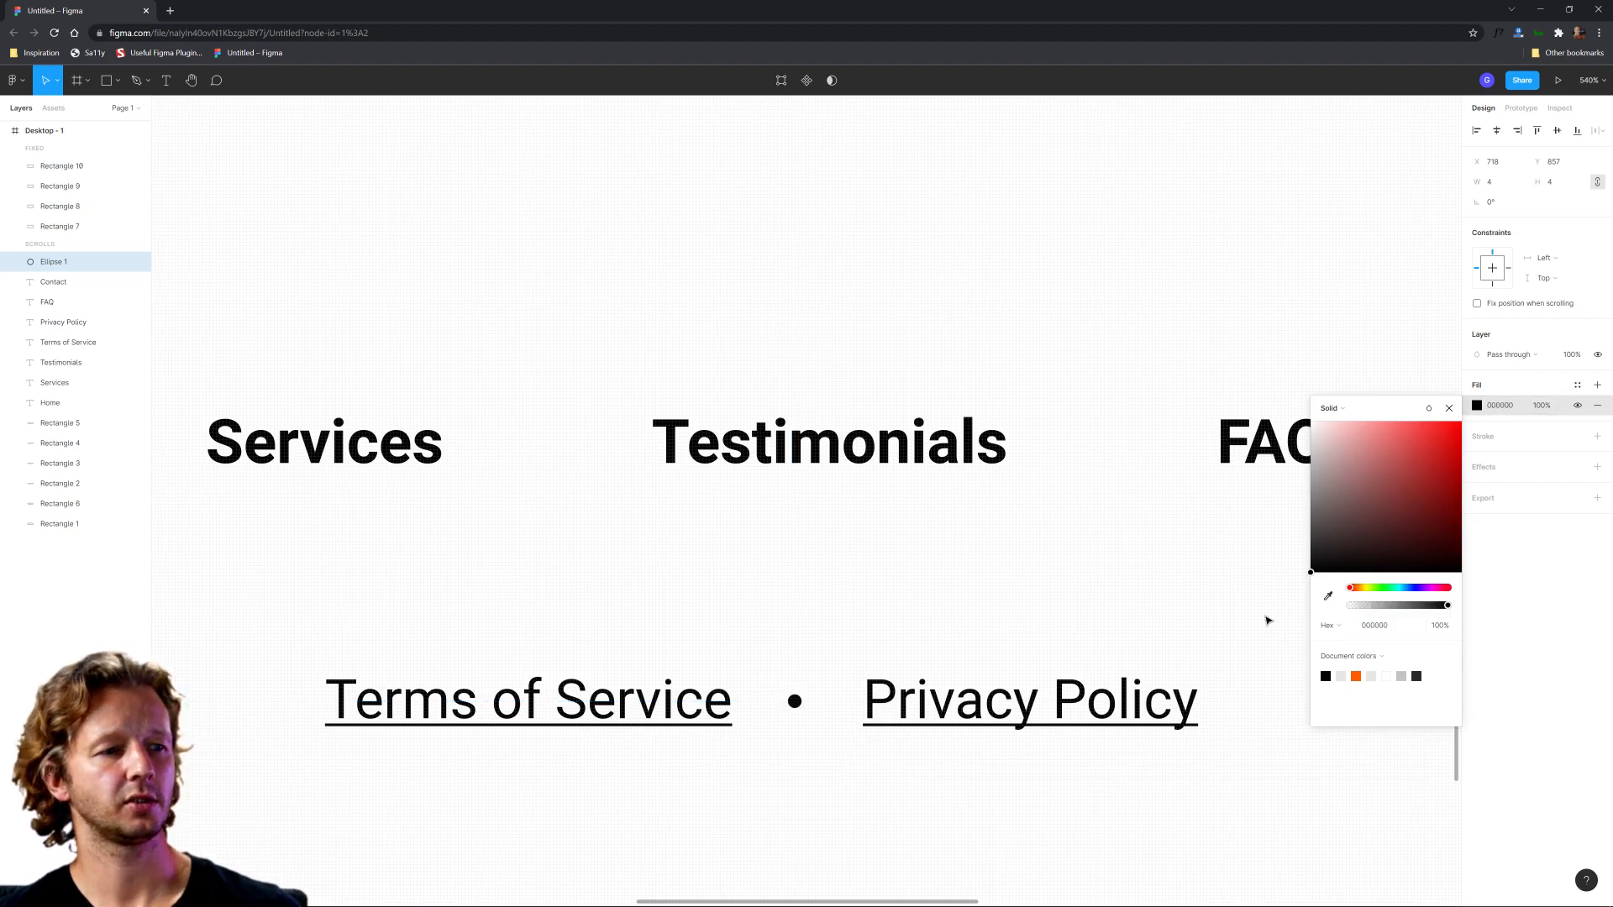
{"action": "left_click", "coordinate": [1041, 606]}
{"action": "scroll", "coordinate": [896, 628], "scroll_direction": "down", "scroll_amount": 3}
{"action": "scroll", "coordinate": [896, 627], "scroll_direction": "down", "scroll_amount": 5}
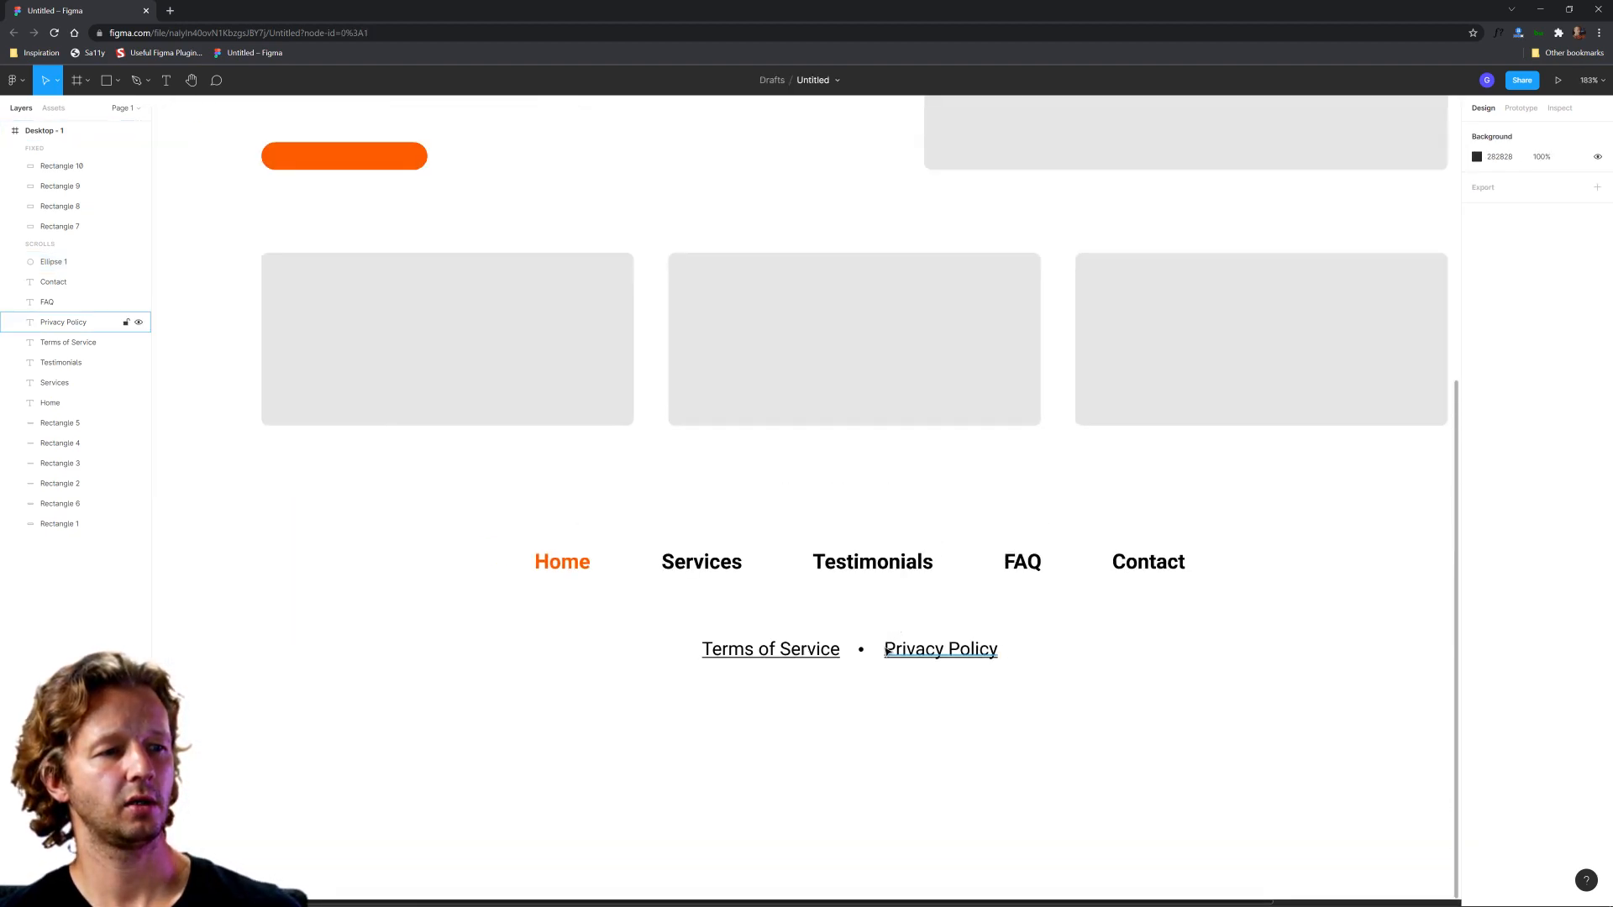
Step: Set the fill of the separator dot between the legal links to a mid grey, about 888888
{"action": "left_click", "coordinate": [862, 650]}
{"action": "left_click", "coordinate": [1476, 405]}
{"action": "left_click_drag", "start_coordinate": [1315, 542], "coordinate": [1270, 497]}
{"action": "left_click", "coordinate": [1167, 660]}
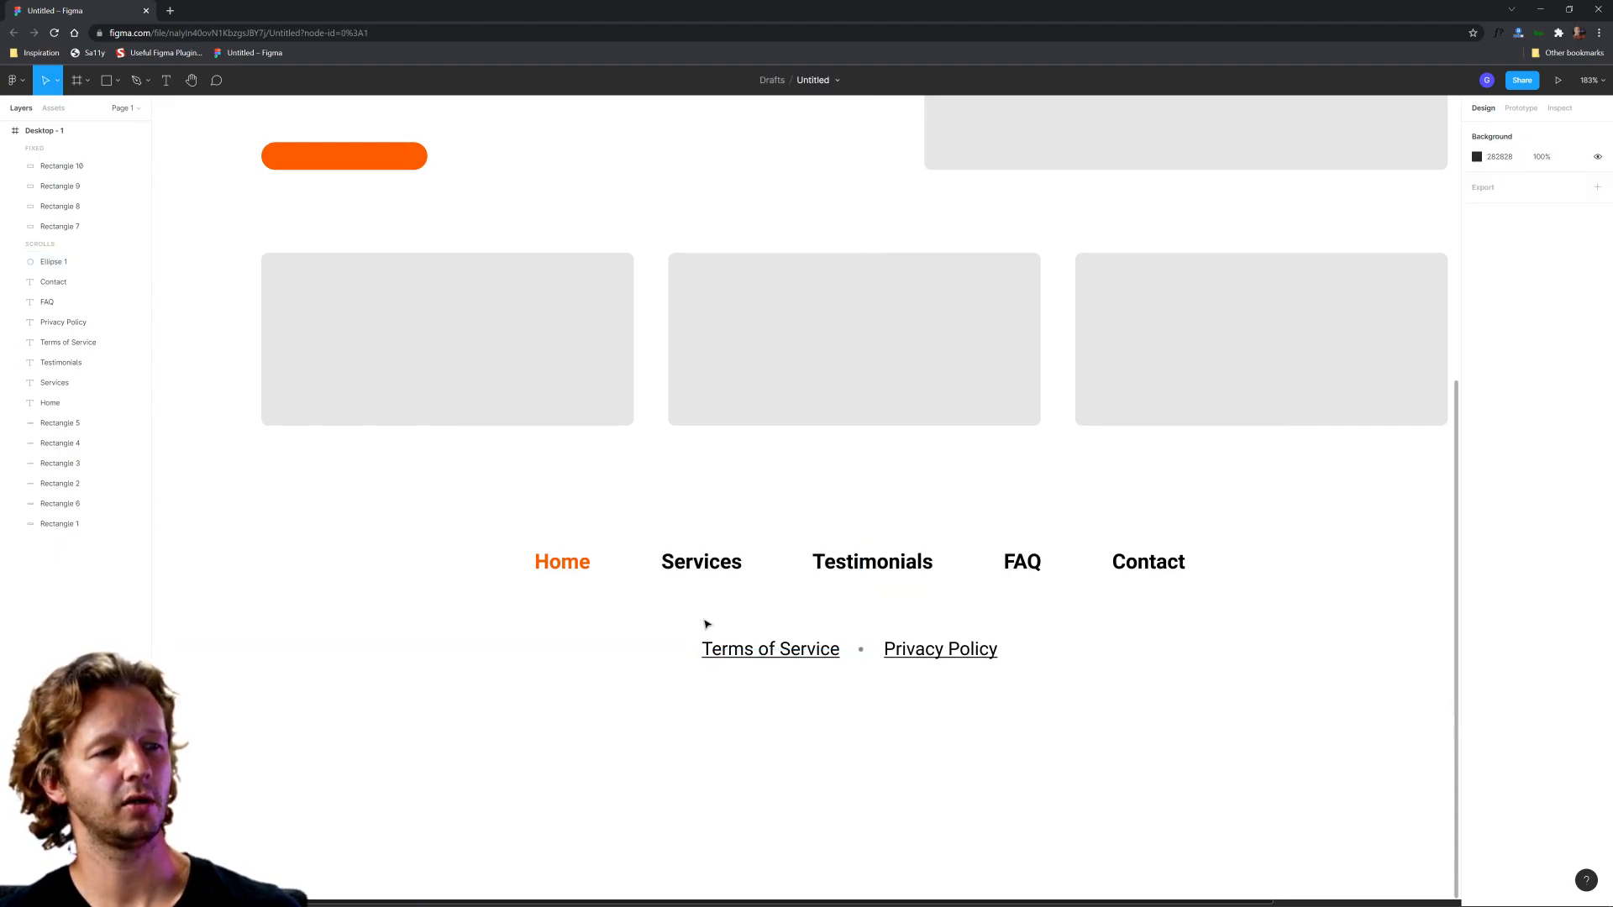
Step: Nudge Terms of Service right and Privacy Policy left so both links sit closer to the separator dot
{"action": "left_click", "coordinate": [787, 658]}
{"action": "left_click_drag", "start_coordinate": [807, 650], "coordinate": [810, 651]}
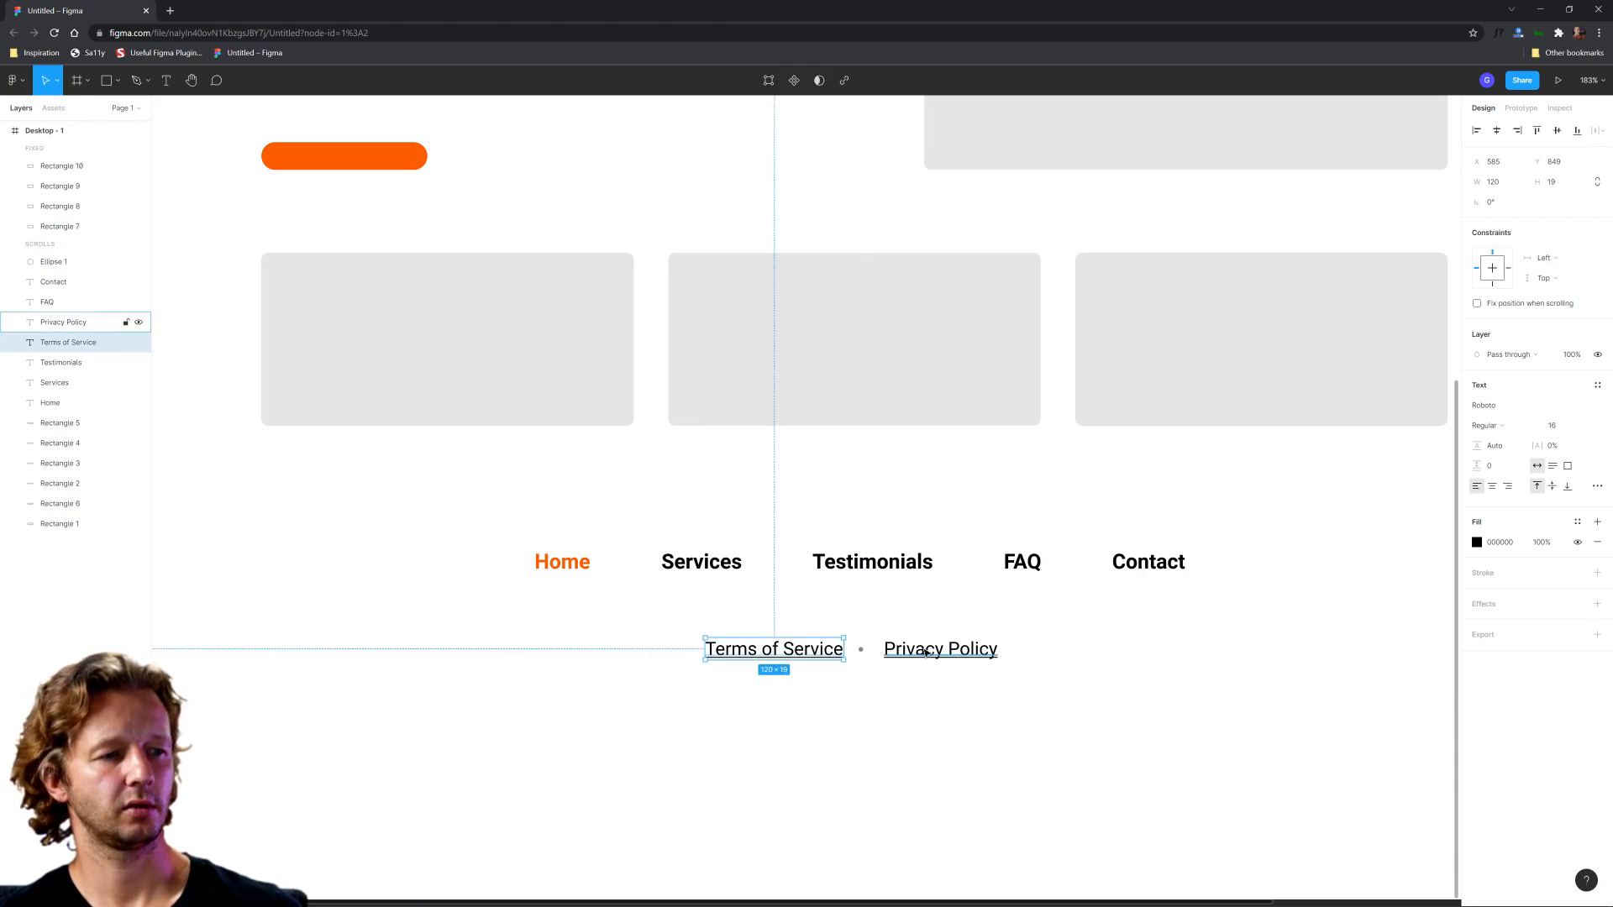
{"action": "left_click_drag", "start_coordinate": [928, 655], "coordinate": [922, 655]}
{"action": "left_click", "coordinate": [989, 620]}
Step: Group the two legal links with their separator dot, centre the group horizontally in the frame, and ungroup it
{"action": "scroll", "coordinate": [990, 620], "scroll_direction": "down", "scroll_amount": 5}
{"action": "left_click_drag", "start_coordinate": [1026, 639], "coordinate": [919, 648]}
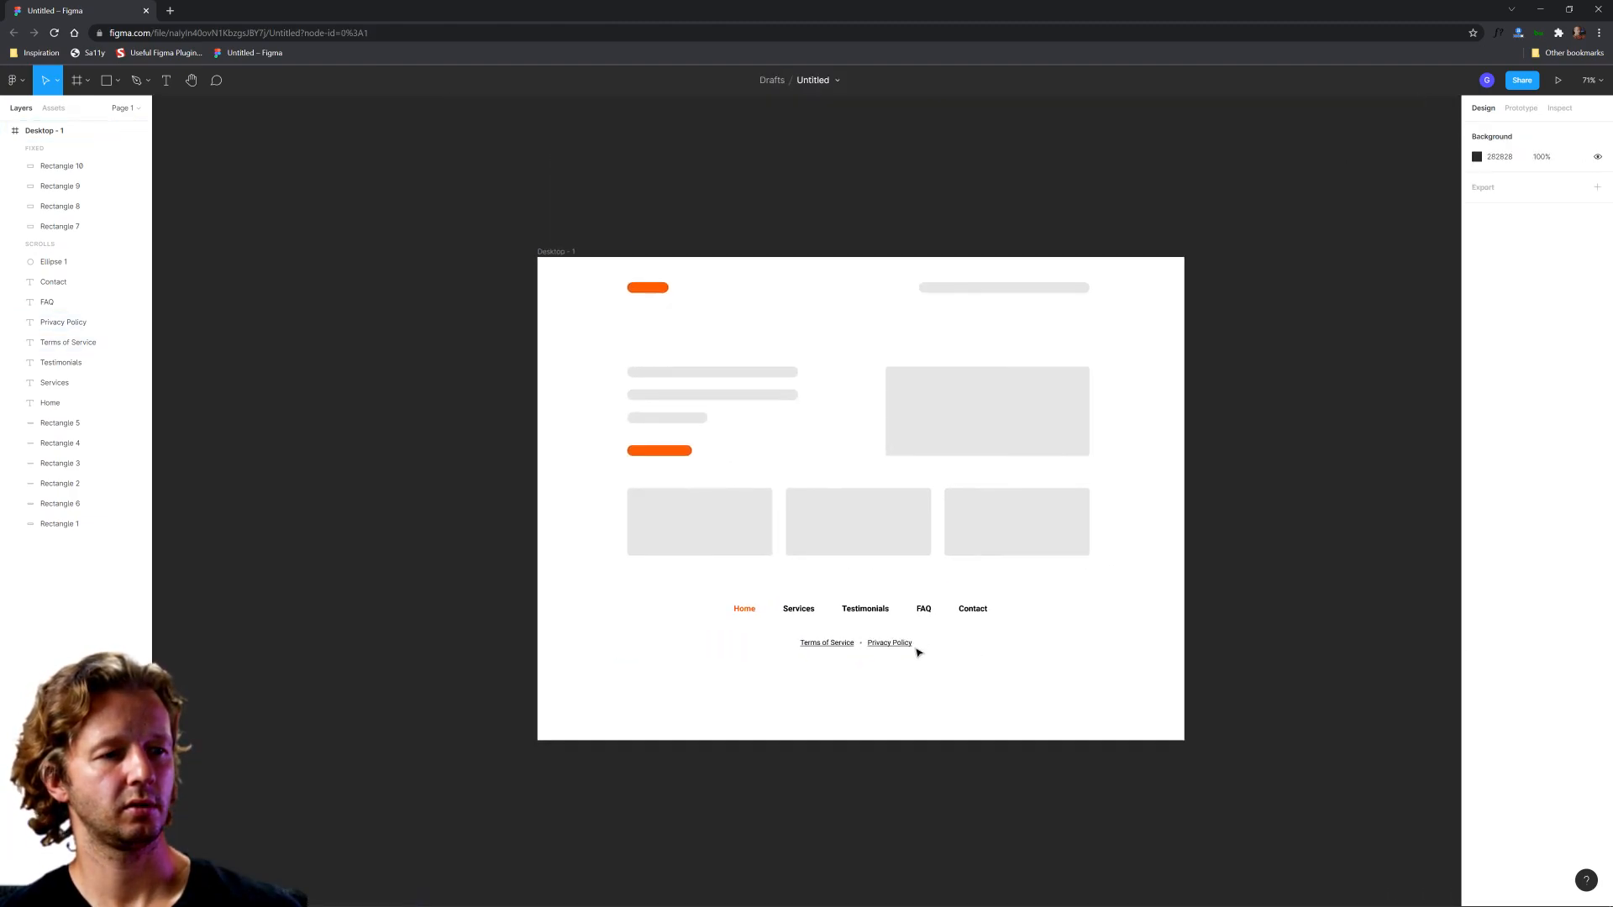
{"action": "scroll", "coordinate": [920, 649], "scroll_direction": "up", "scroll_amount": 1}
{"action": "left_click_drag", "start_coordinate": [760, 621], "coordinate": [965, 667]}
{"action": "key", "text": "ctrl+g"}
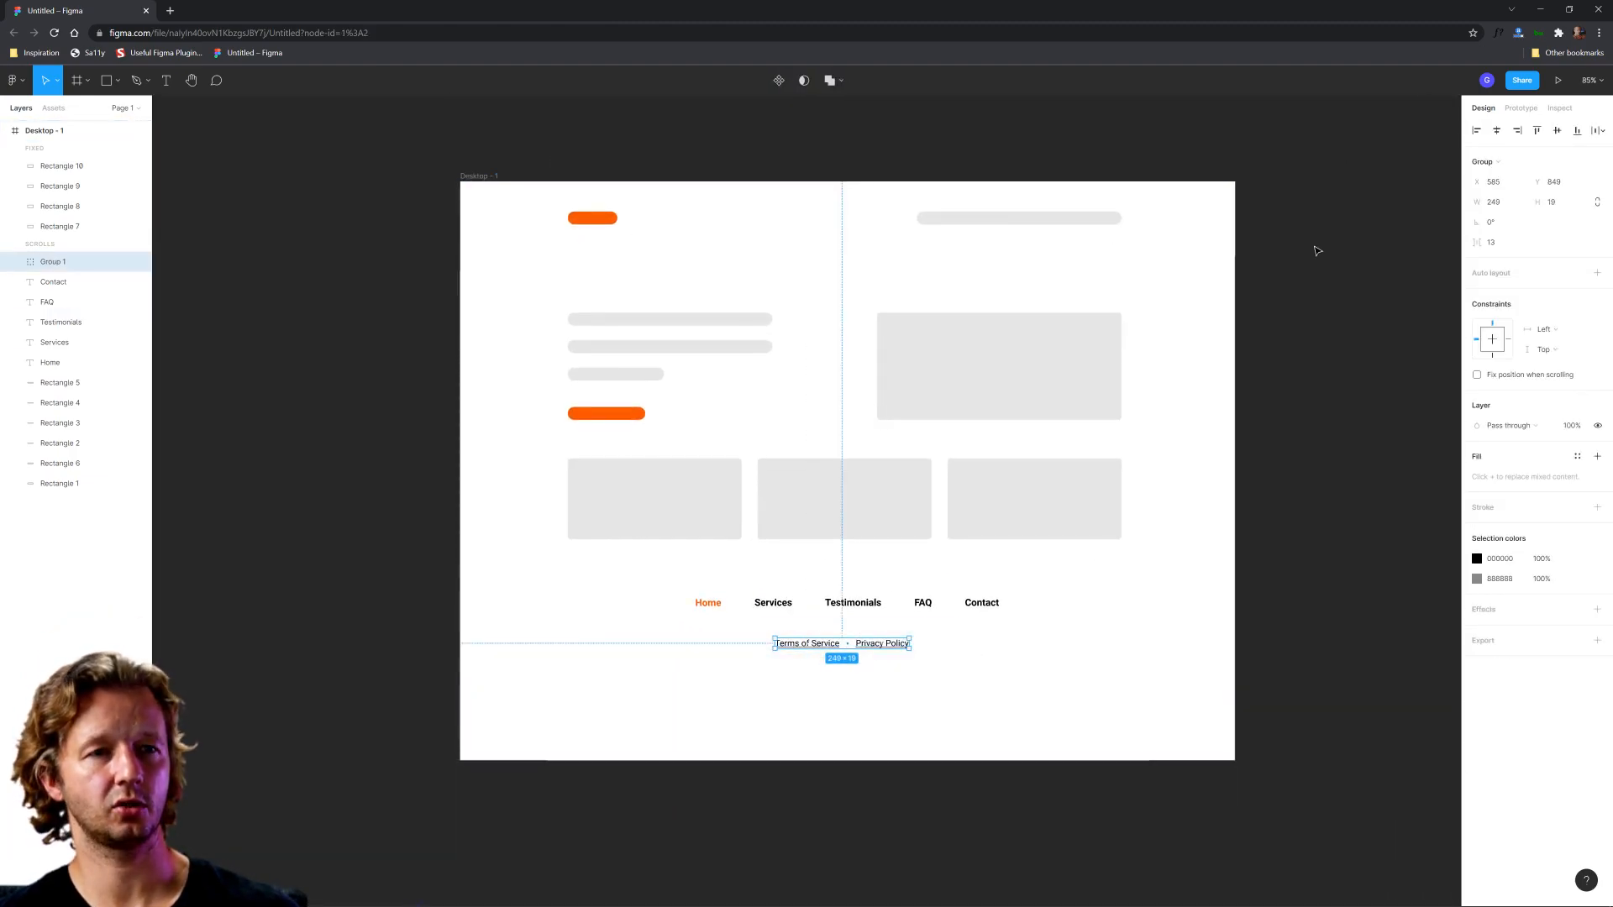
{"action": "left_click", "coordinate": [1500, 138]}
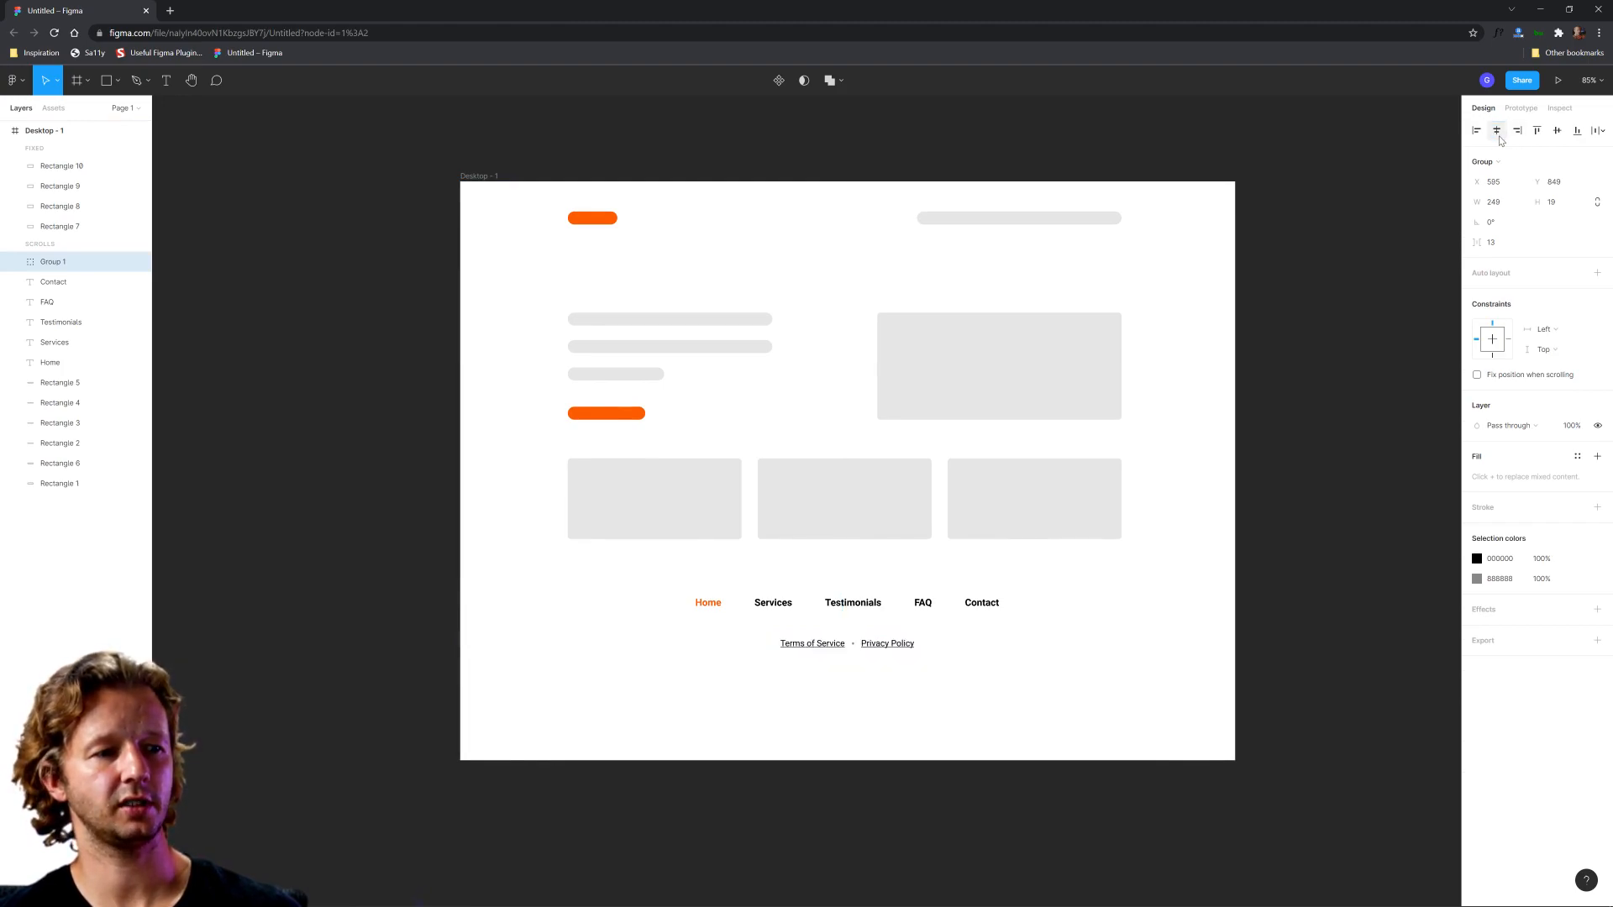
{"action": "key", "text": "ctrl+shift+g"}
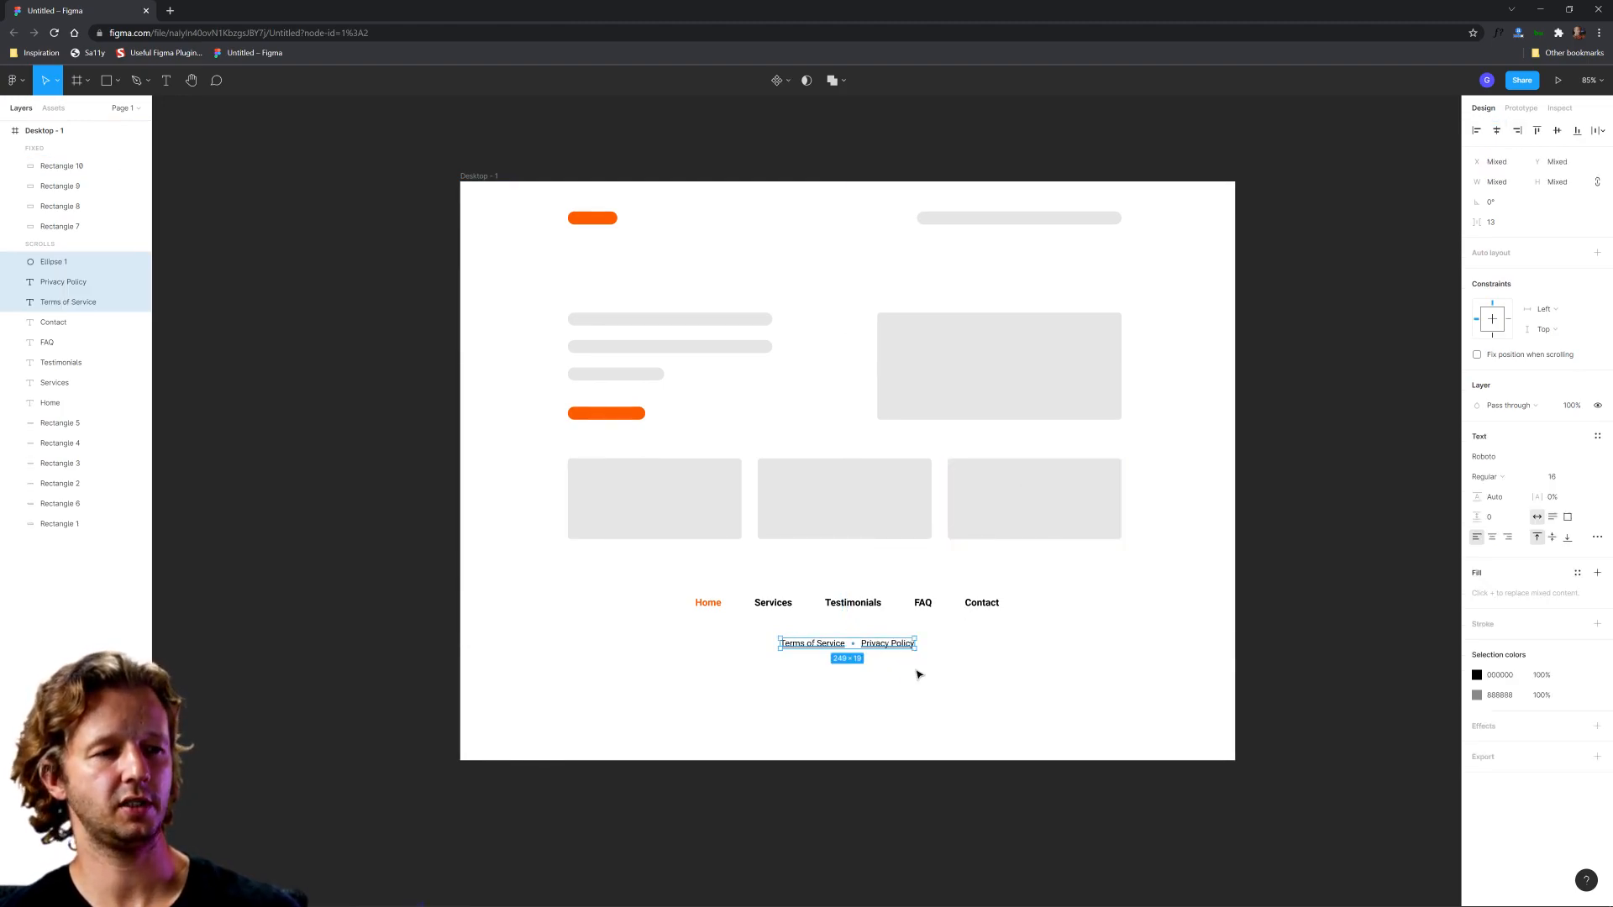
{"action": "left_click", "coordinate": [947, 656]}
Step: Duplicate the Privacy Policy link below the legal row and change the copy's text to "Copyright @ DesignCourse.com 2022"
{"action": "scroll", "coordinate": [936, 643], "scroll_direction": "up", "scroll_amount": 2}
{"action": "scroll", "coordinate": [935, 644], "scroll_direction": "up", "scroll_amount": 1}
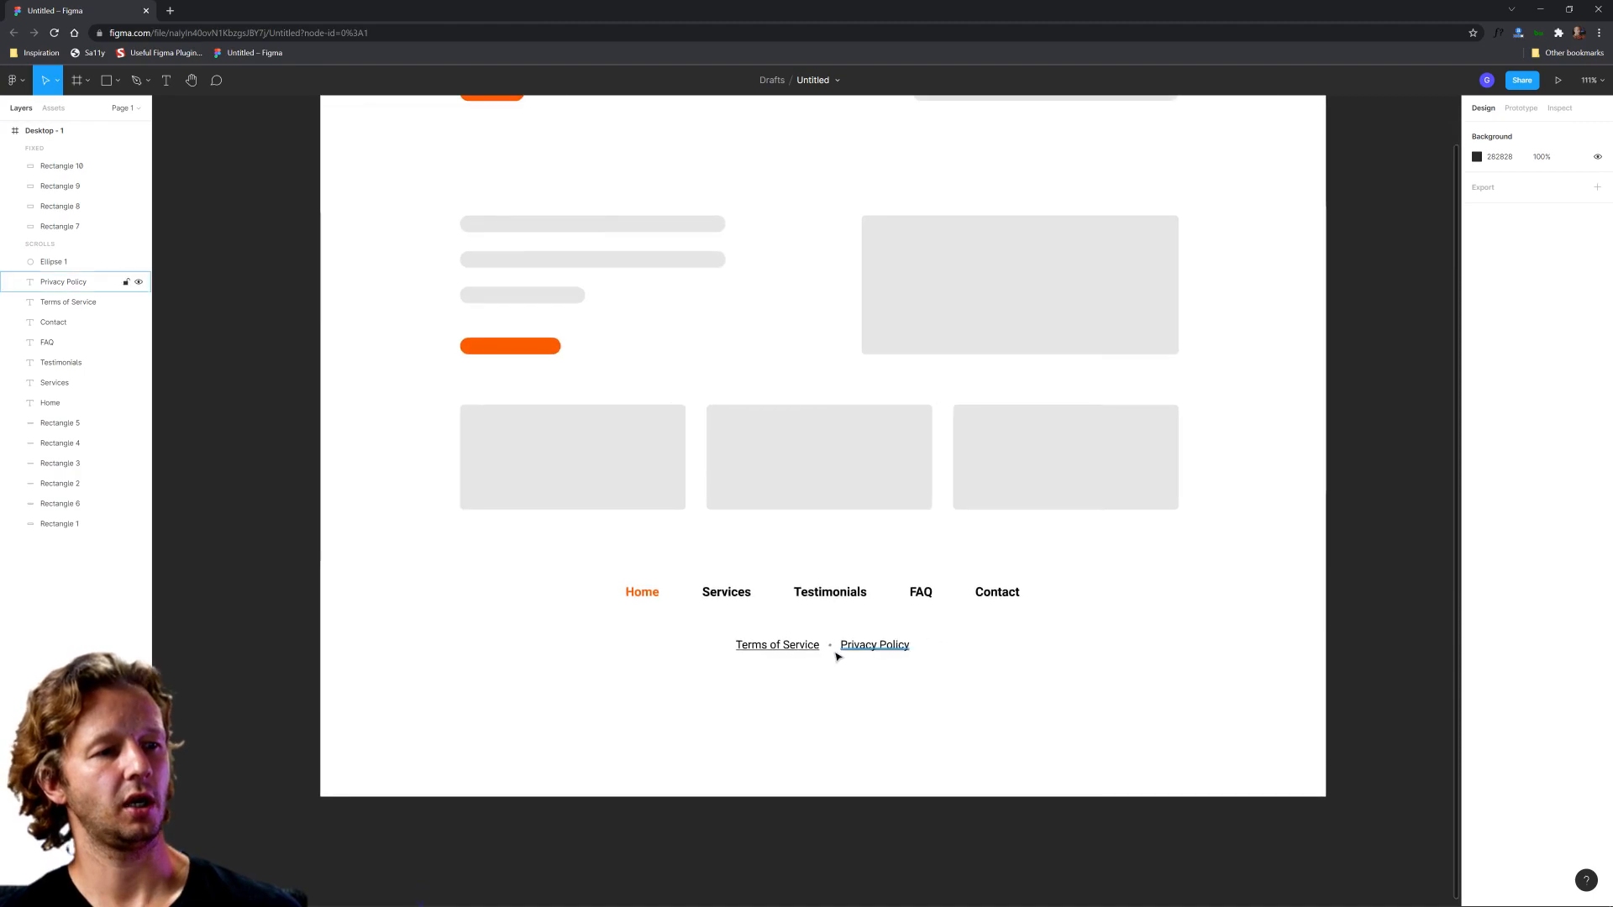
{"action": "left_click_drag", "start_coordinate": [874, 647], "coordinate": [827, 689], "text": "alt"}
{"action": "double_click", "coordinate": [821, 686]}
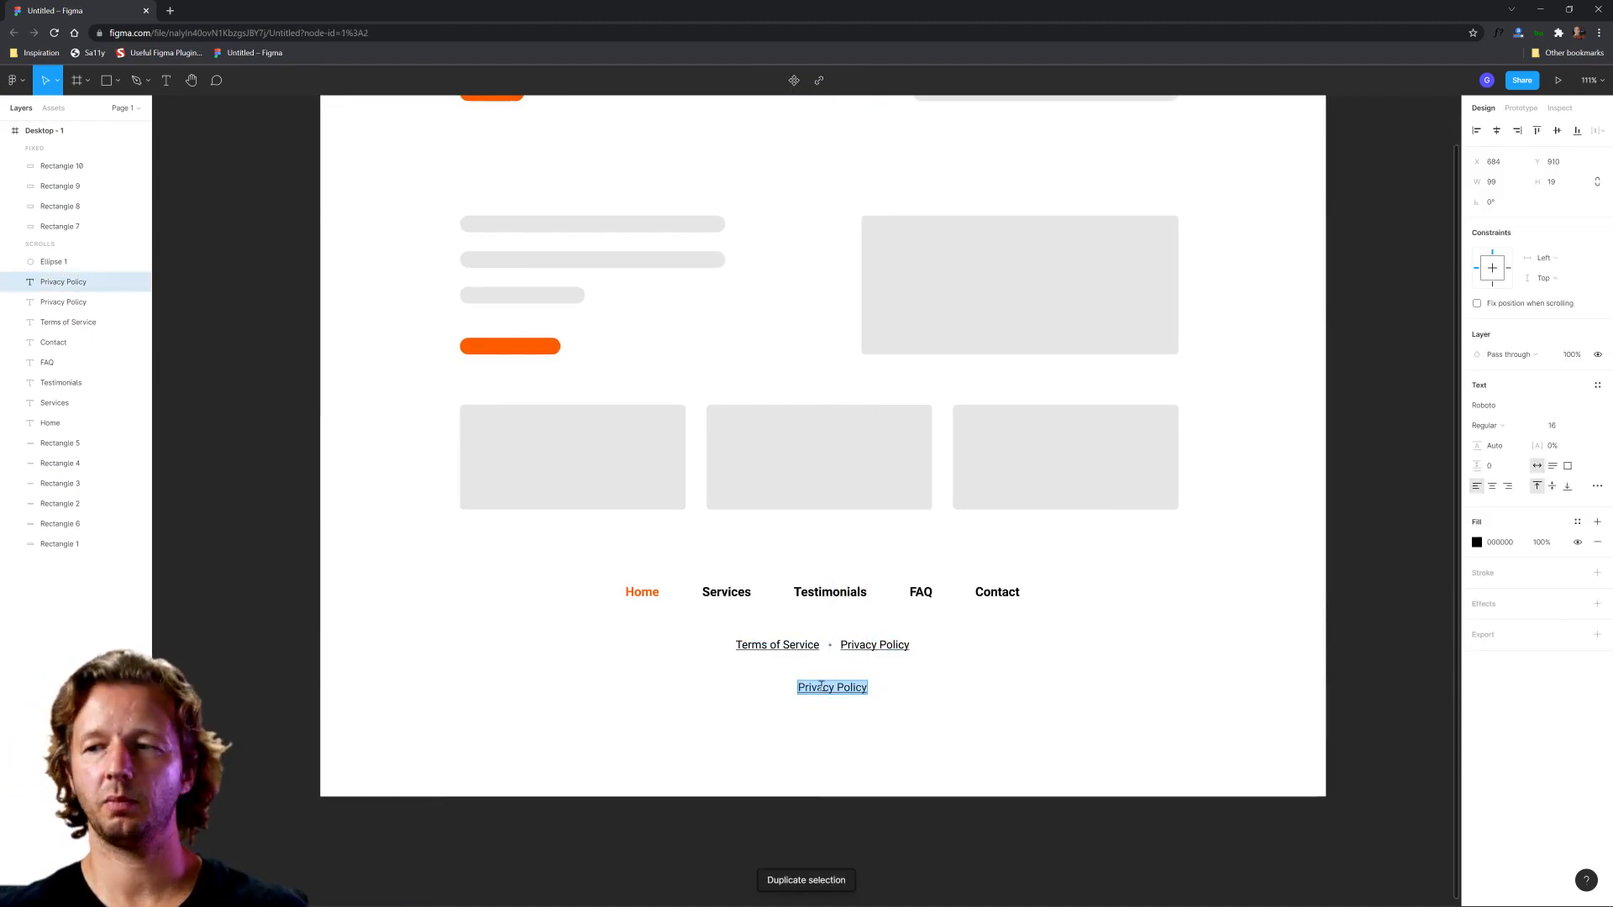
{"action": "type", "text": "Copyrigh"}
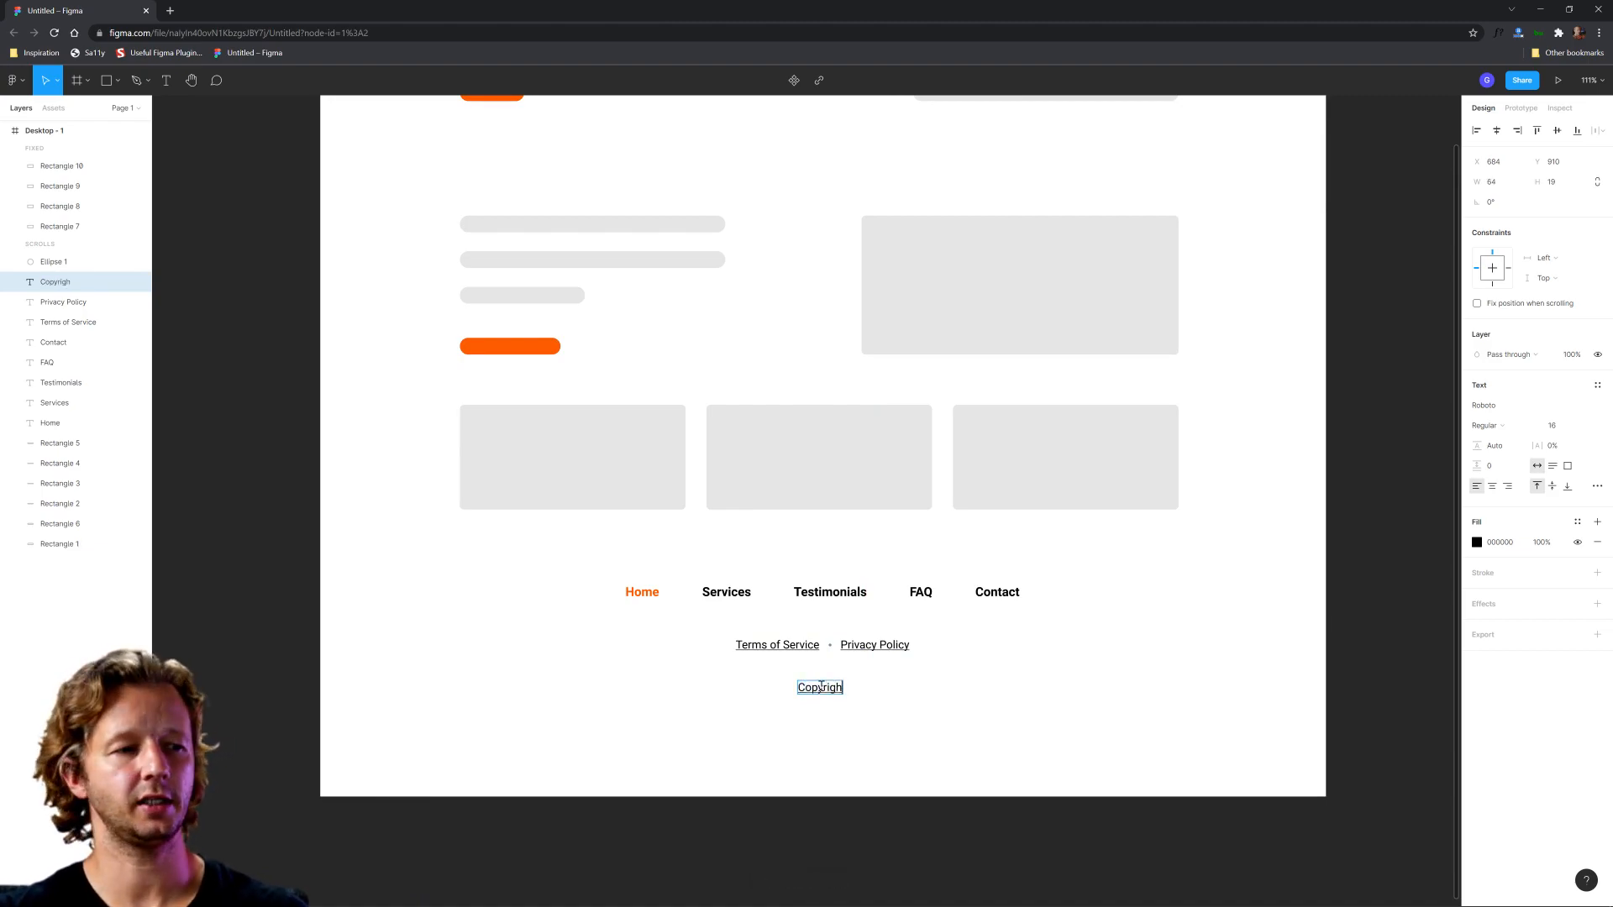
{"action": "type", "text": "t @ DesignCourse.com 2022"}
{"action": "key", "text": "Escape"}
{"action": "left_click", "coordinate": [861, 728]}
Step: Remove the underline decoration from the copyright text
{"action": "left_click", "coordinate": [952, 689]}
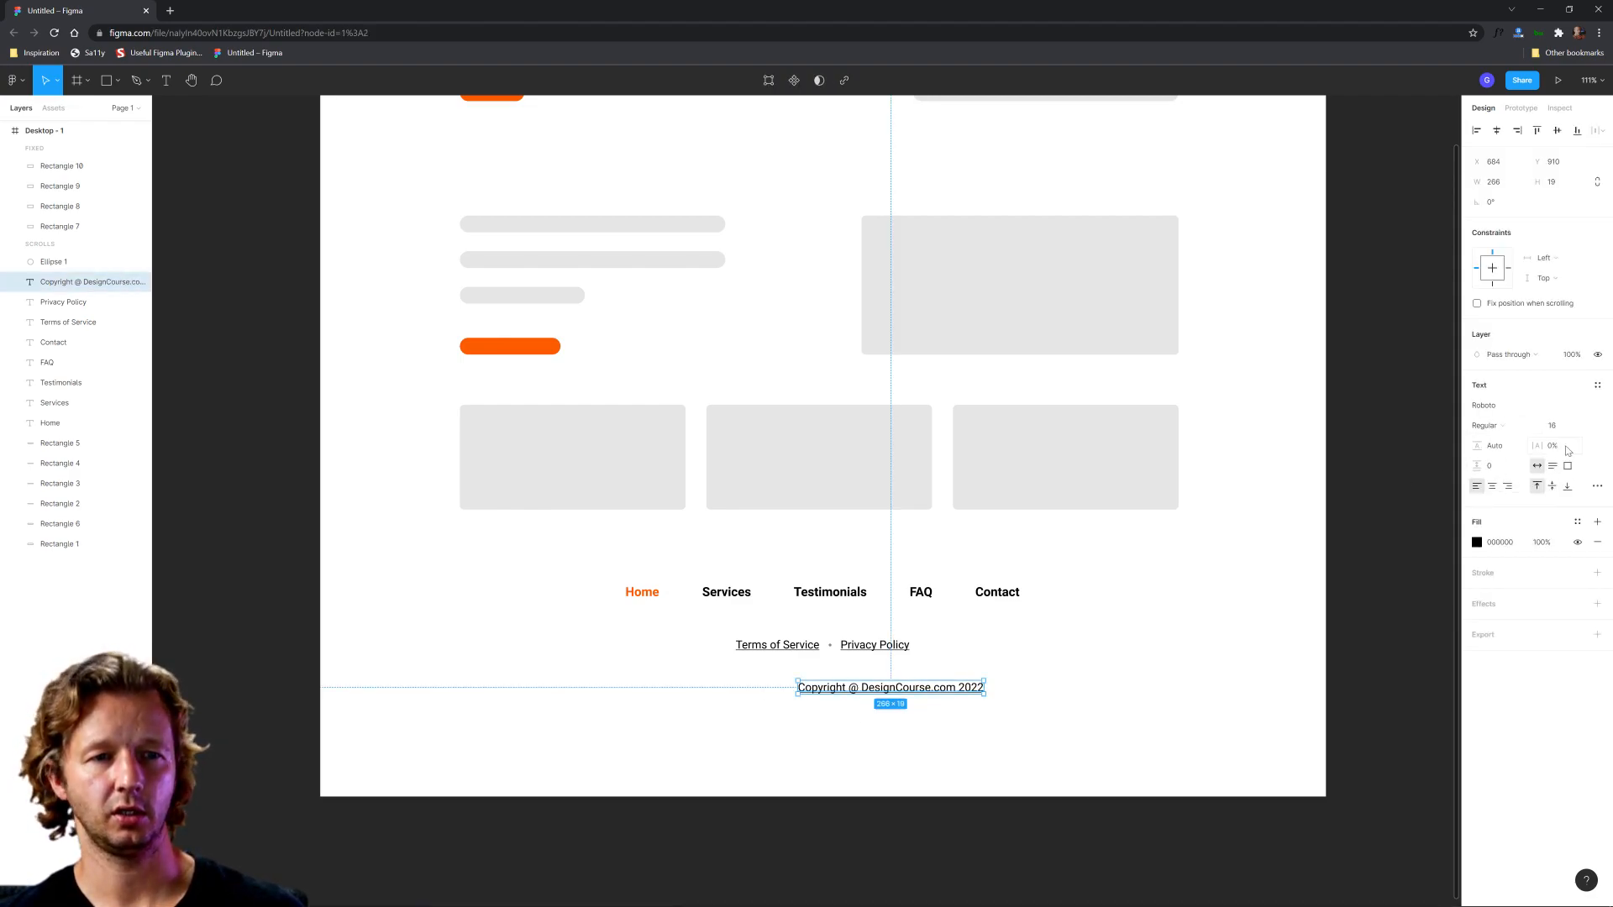
{"action": "left_click", "coordinate": [1597, 485]}
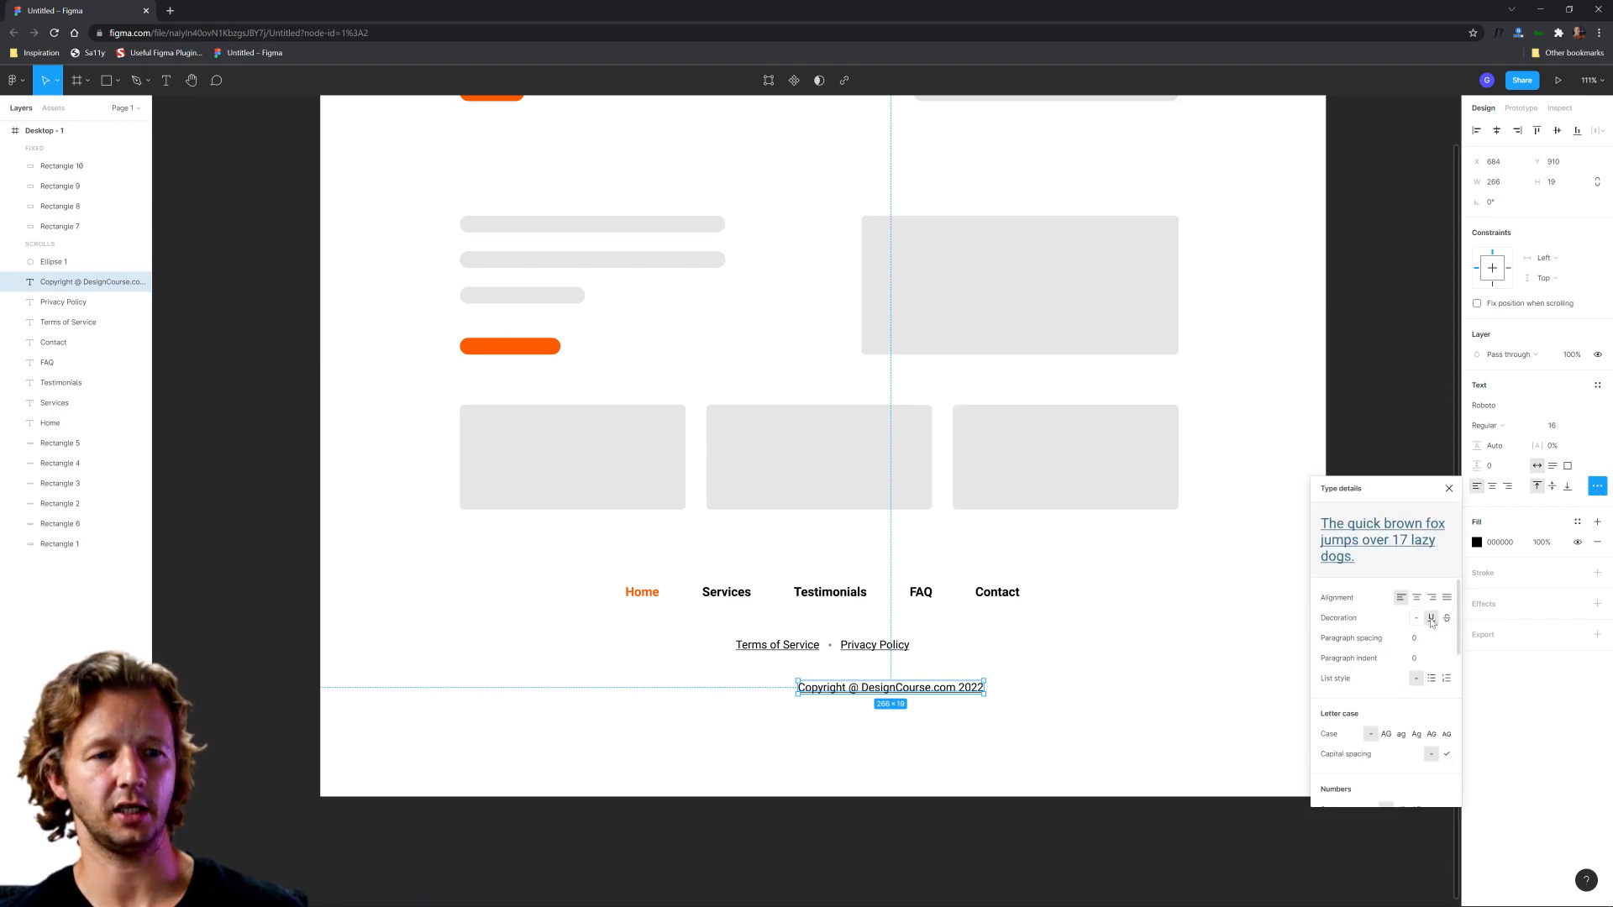
{"action": "left_click", "coordinate": [1027, 745]}
{"action": "left_click", "coordinate": [962, 688]}
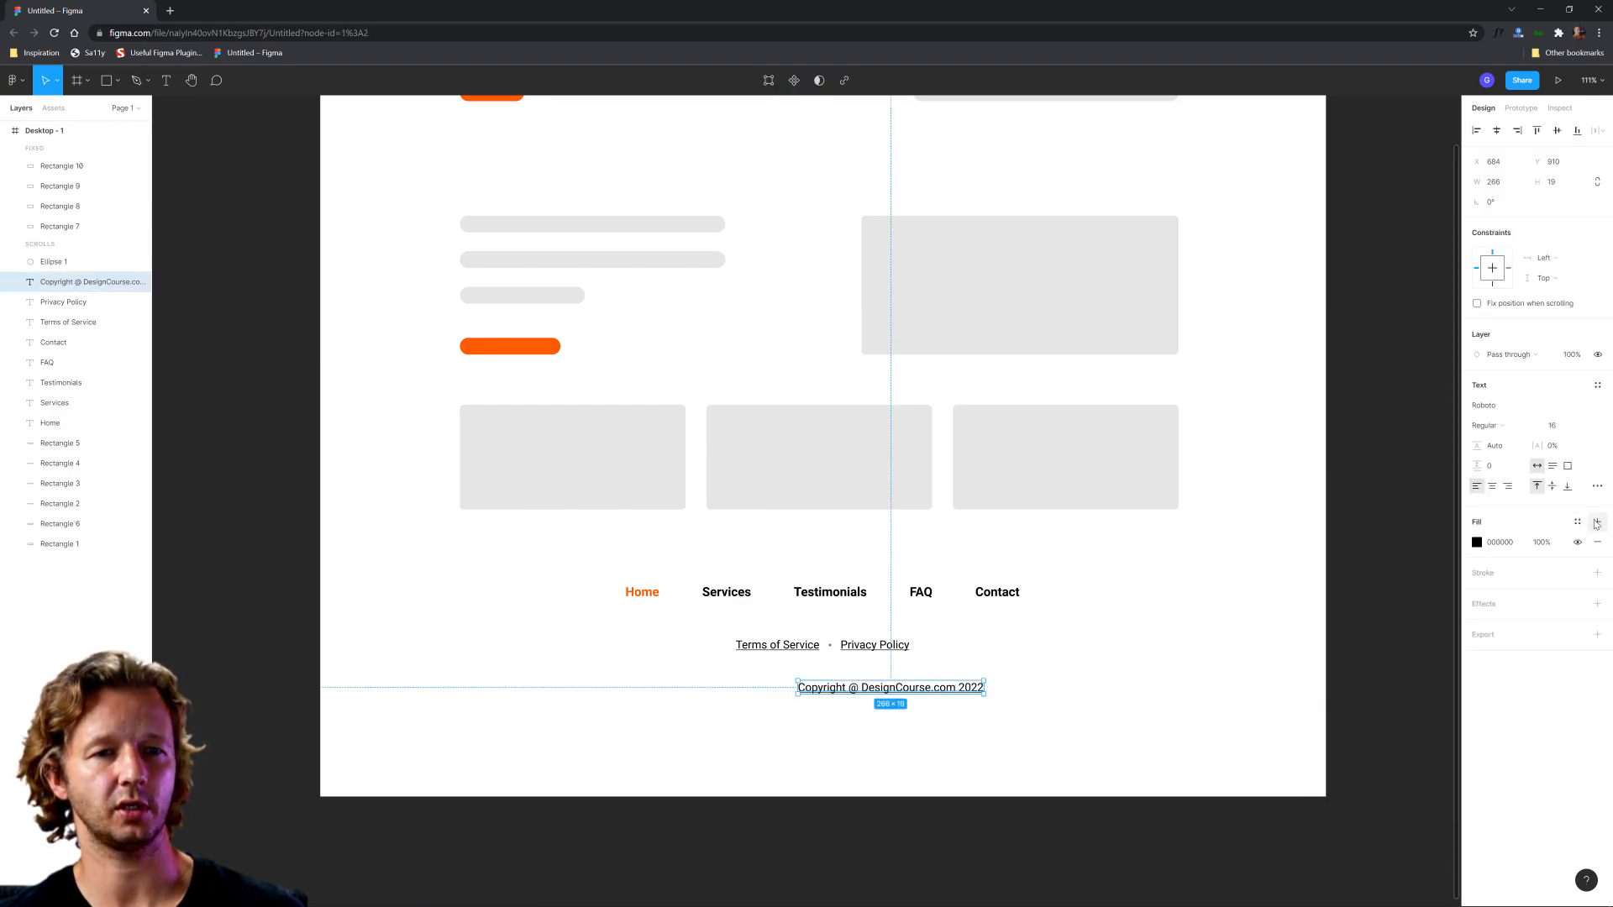
{"action": "left_click", "coordinate": [1597, 486]}
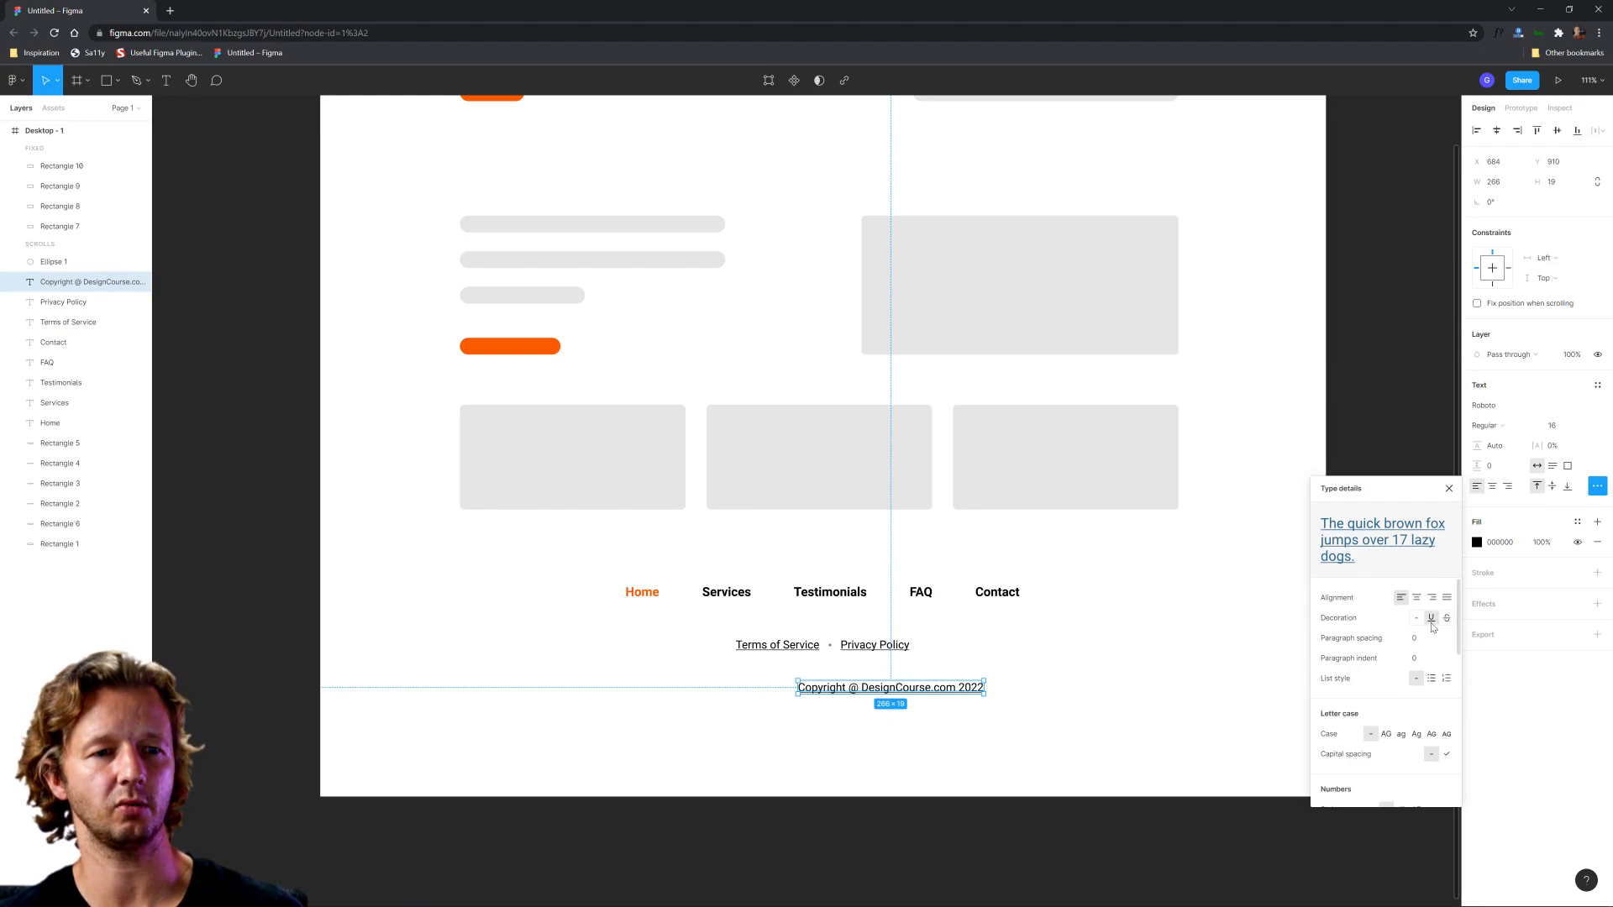
Step: Move the copyright text under the legal links, aligning its left edge with Terms of Service
{"action": "left_click_drag", "start_coordinate": [901, 692], "coordinate": [845, 693]}
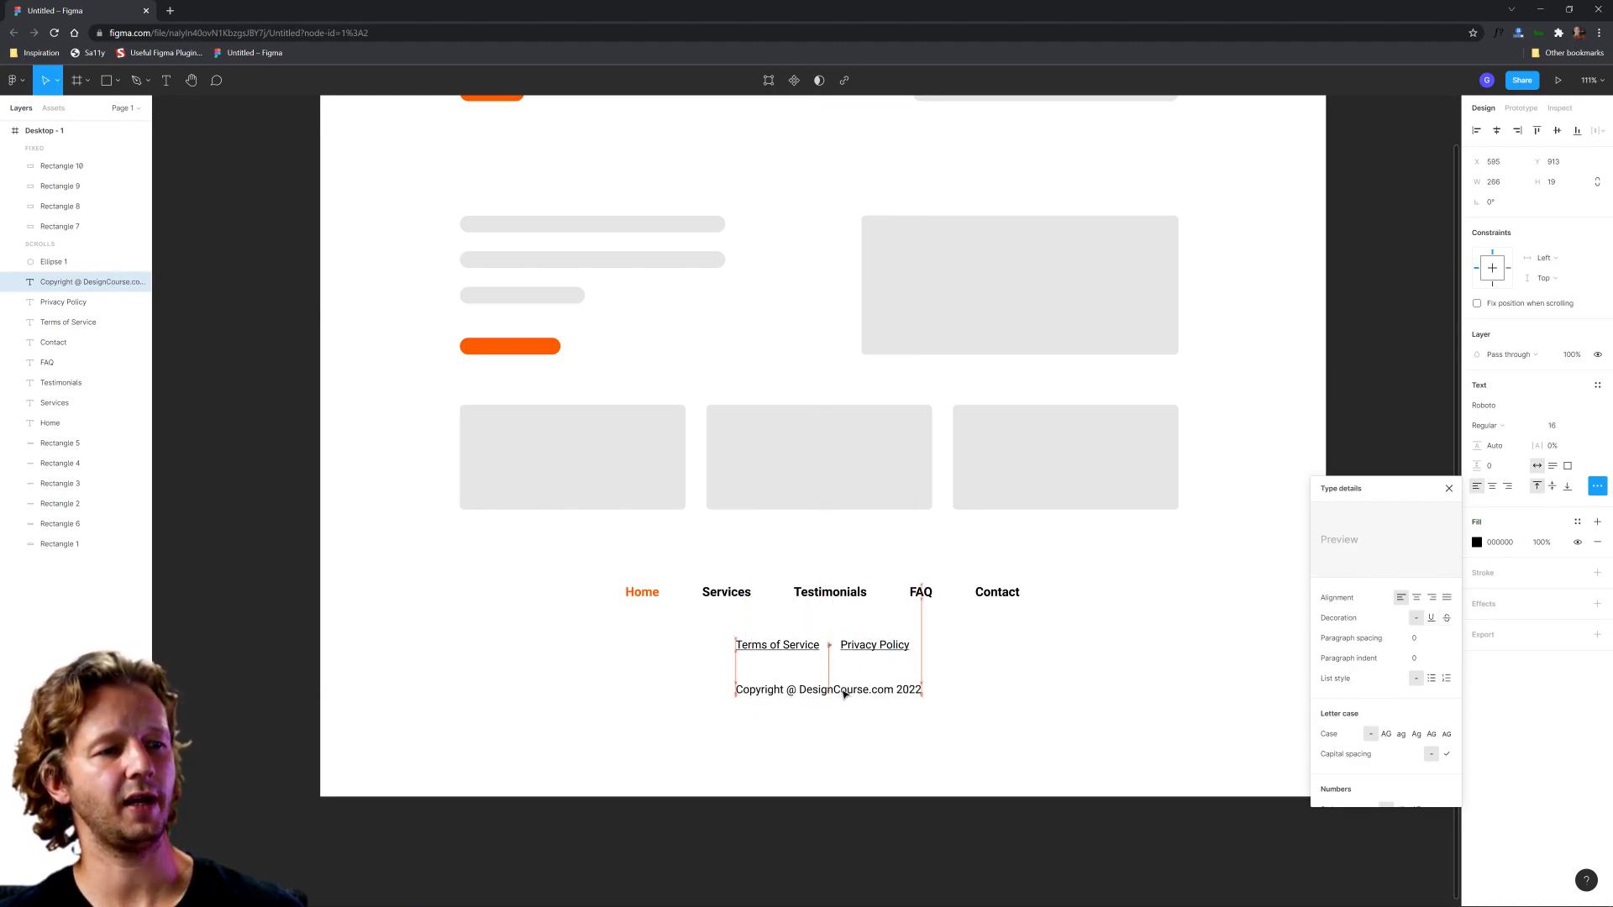
{"action": "left_click", "coordinate": [979, 746]}
{"action": "scroll", "coordinate": [985, 707], "scroll_direction": "up", "scroll_amount": 5}
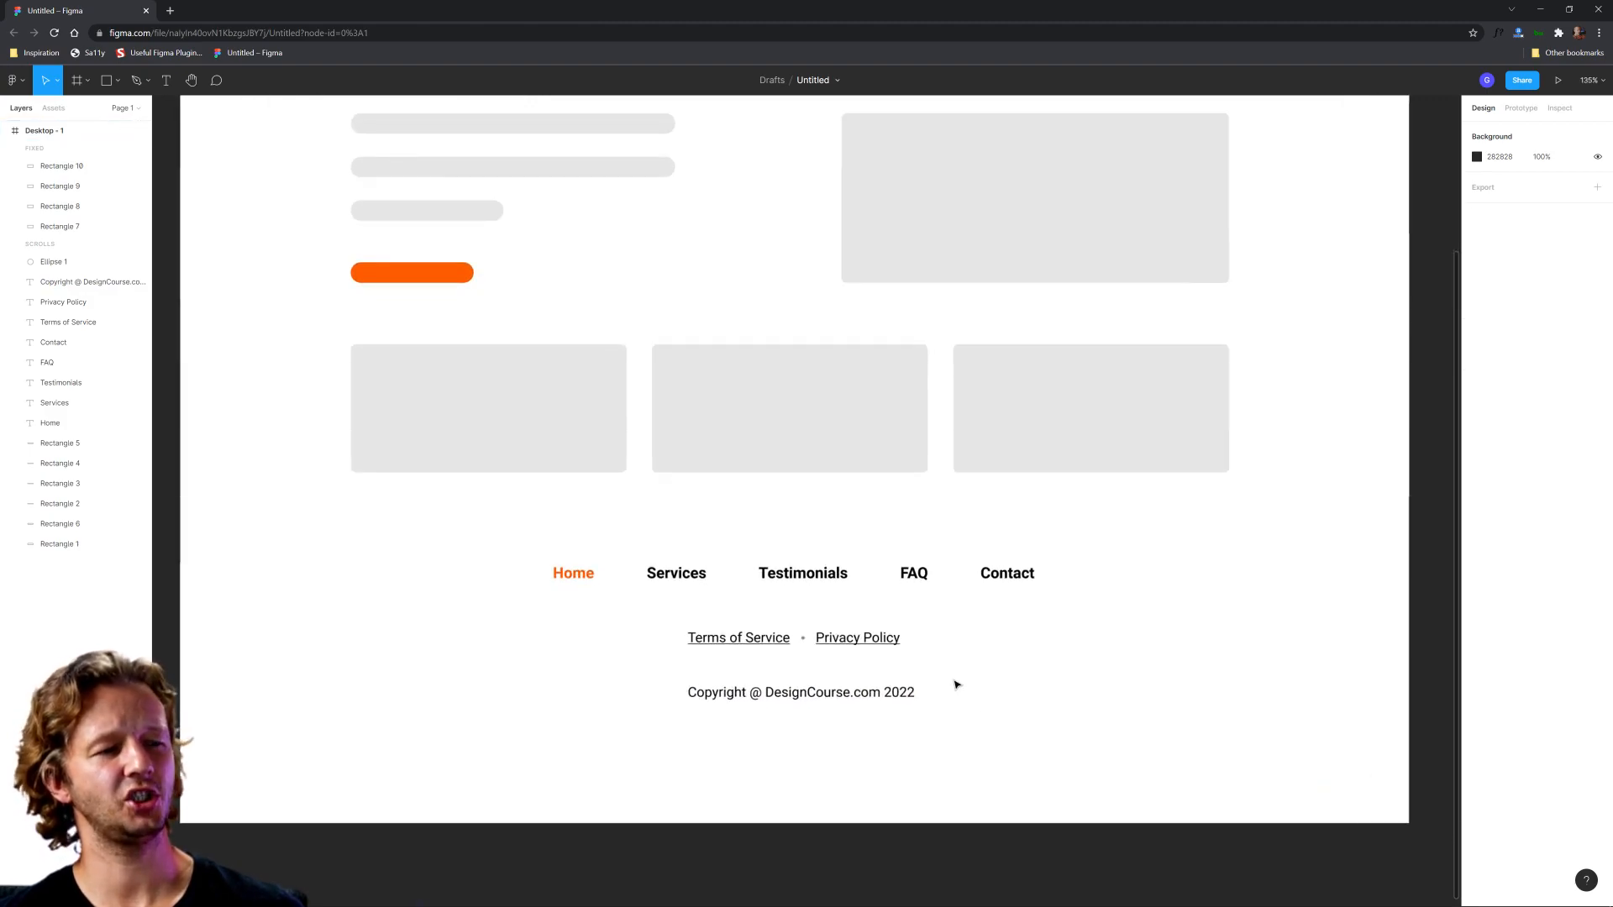
{"action": "left_click", "coordinate": [772, 638]}
{"action": "left_click", "coordinate": [858, 638]}
{"action": "left_click", "coordinate": [740, 637]}
{"action": "left_click", "coordinate": [774, 694]}
{"action": "left_click", "coordinate": [771, 643]}
{"action": "key", "text": "Escape"}
Step: Set the fill colour of the copyright text to 5A5A5A
{"action": "left_click", "coordinate": [843, 695]}
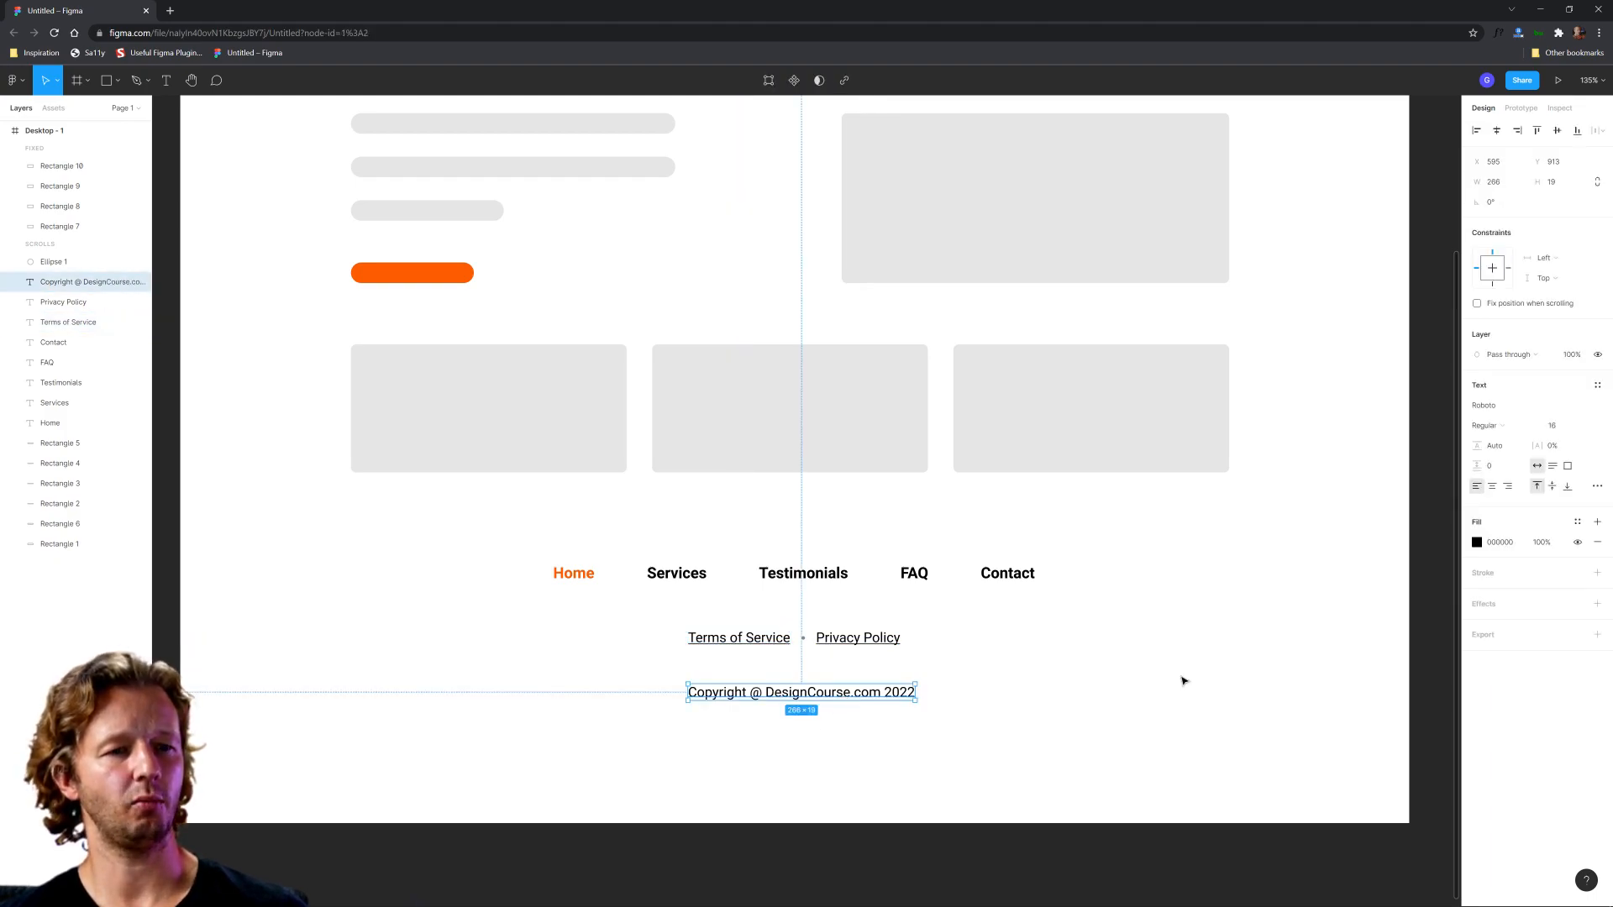
{"action": "left_click", "coordinate": [1477, 544]}
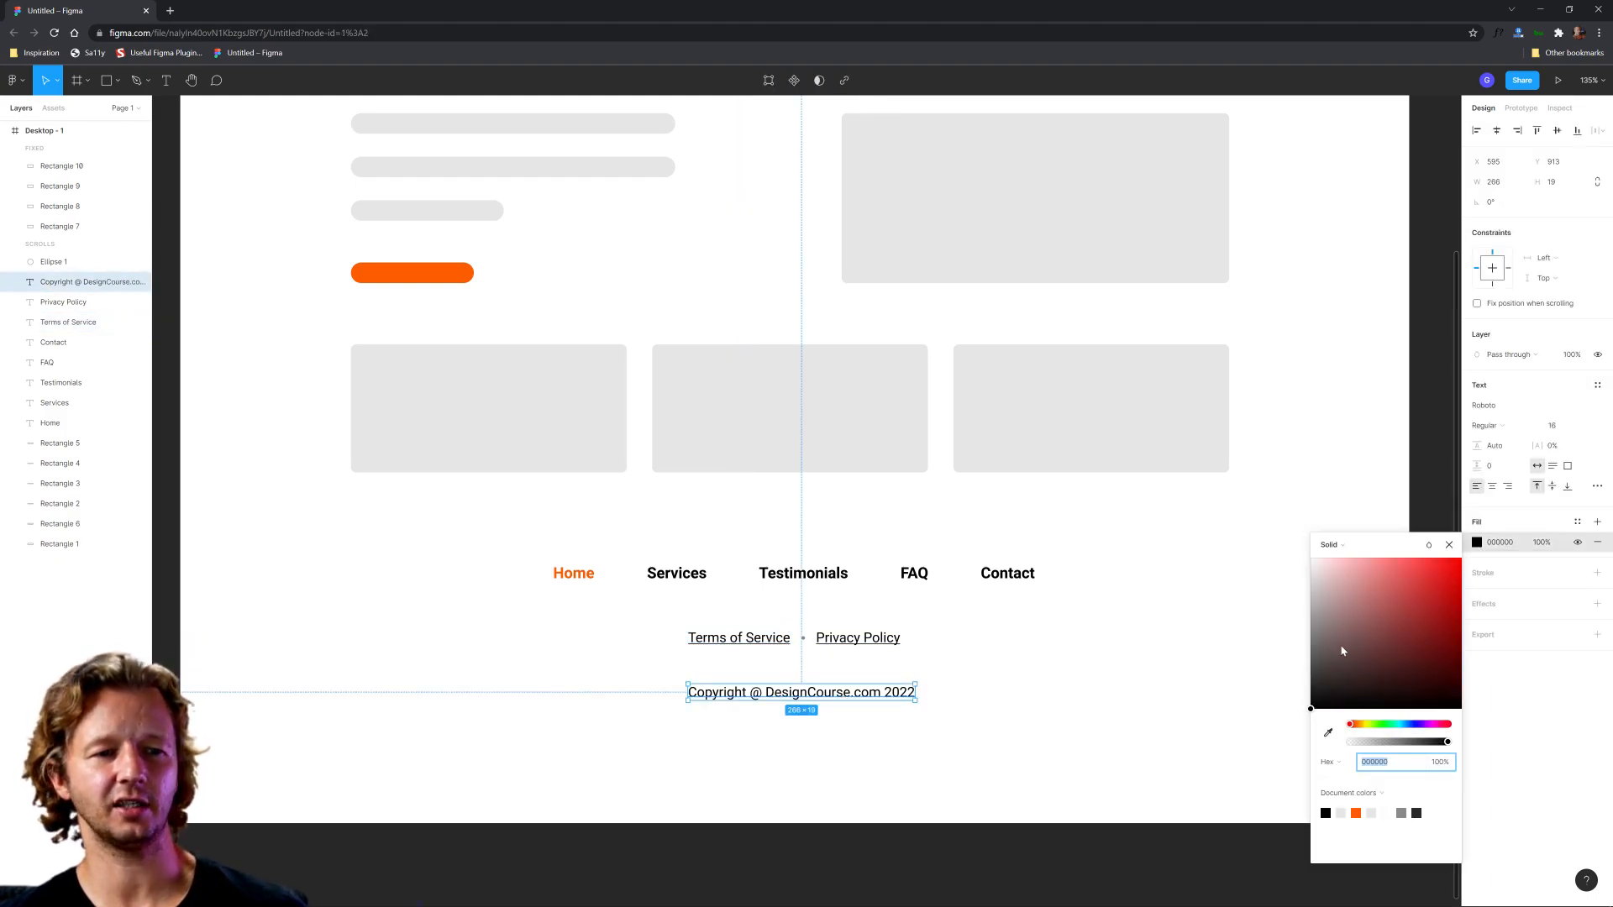
{"action": "type", "text": "5A5A5A"}
{"action": "key", "text": "Return"}
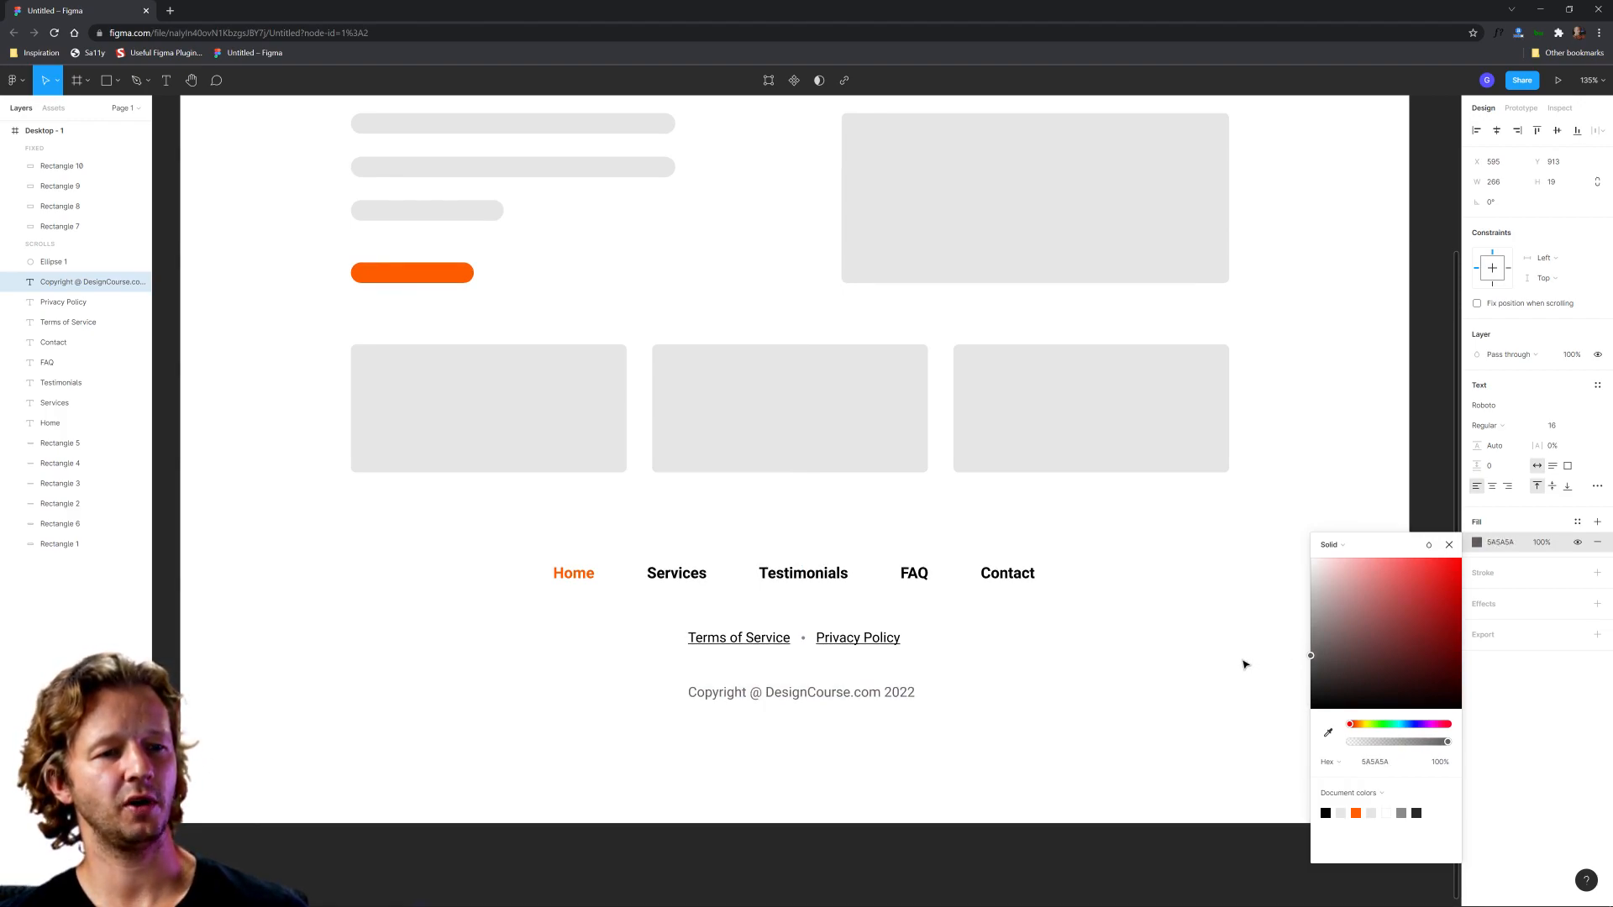
{"action": "left_click", "coordinate": [1232, 665]}
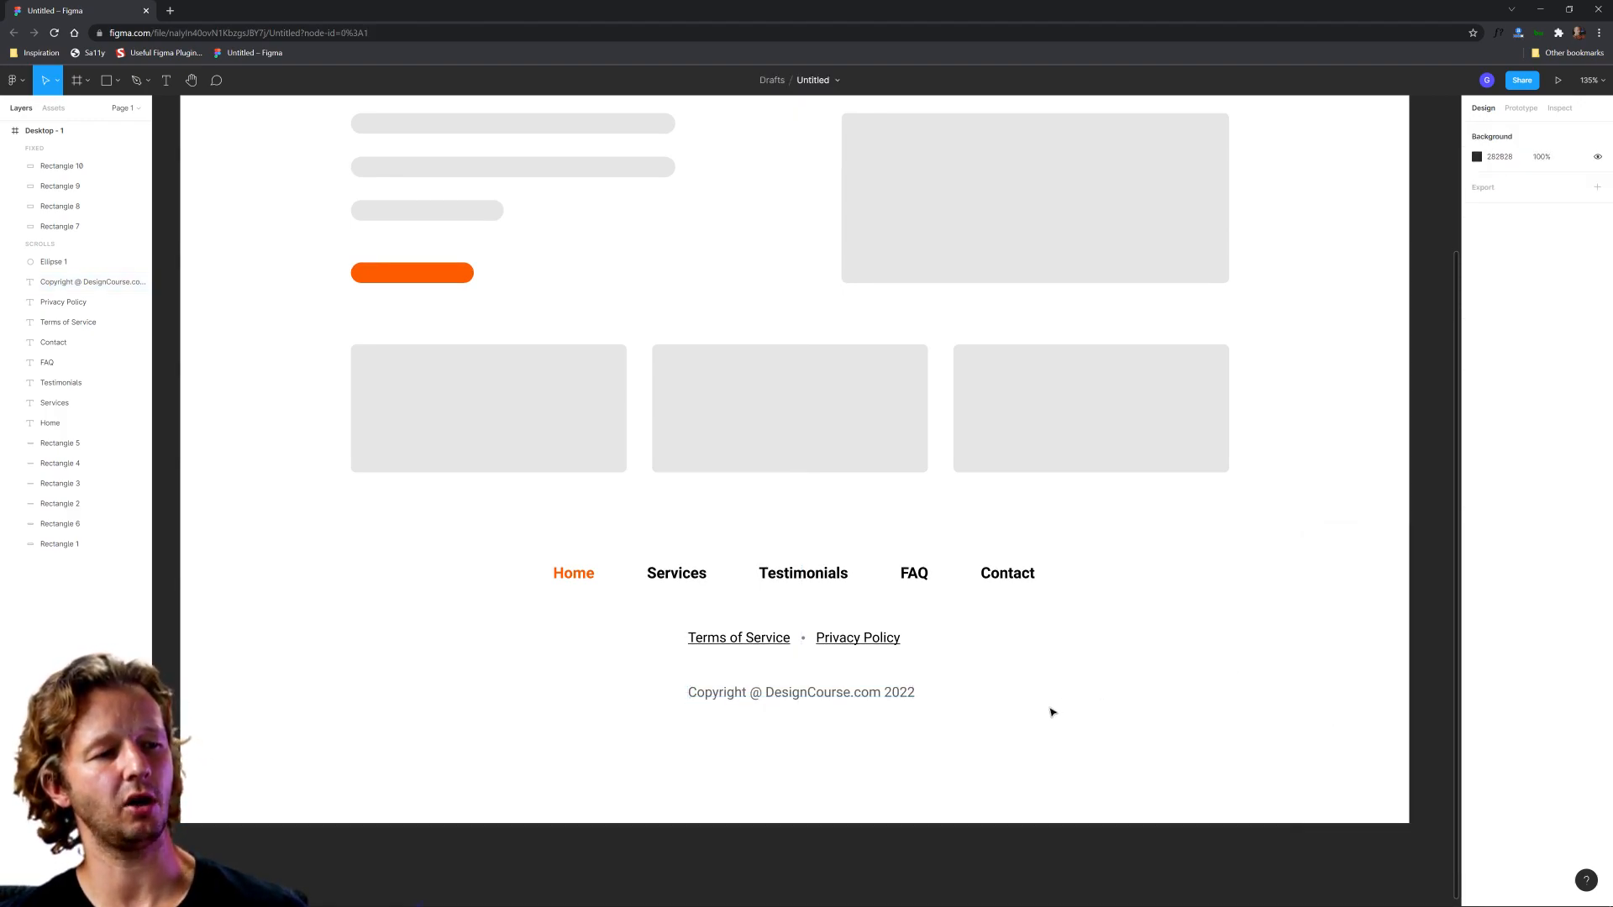
{"action": "left_click", "coordinate": [843, 695]}
{"action": "left_click", "coordinate": [1067, 714]}
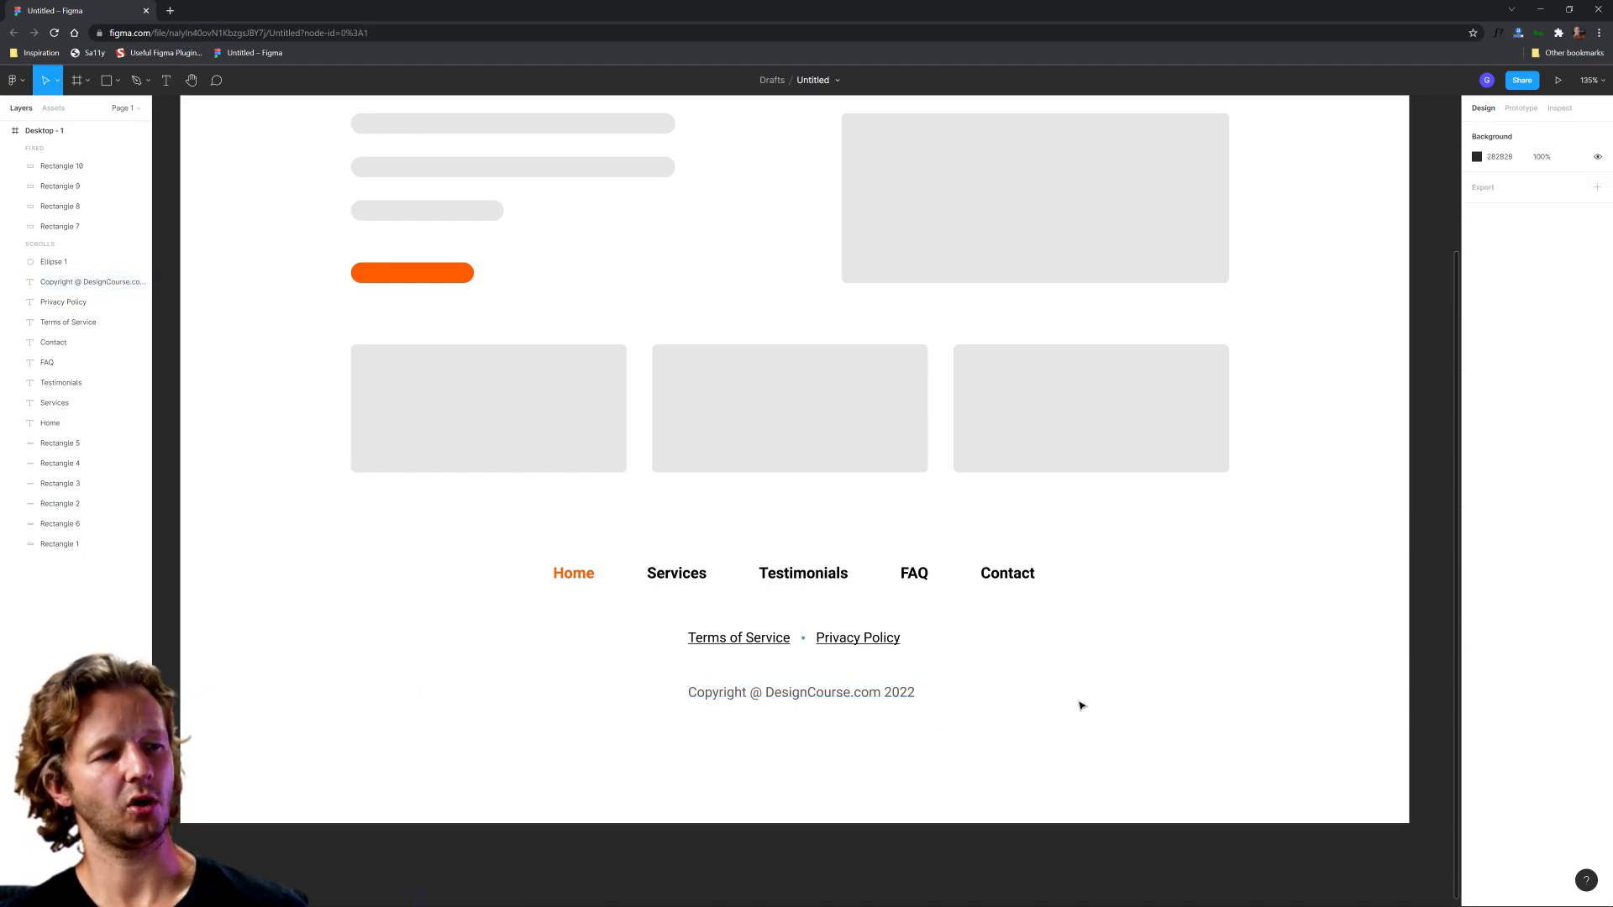
Step: Move the two legal links and their separator dot down, closer to the copyright line
{"action": "scroll", "coordinate": [1109, 655], "scroll_direction": "down", "scroll_amount": 5}
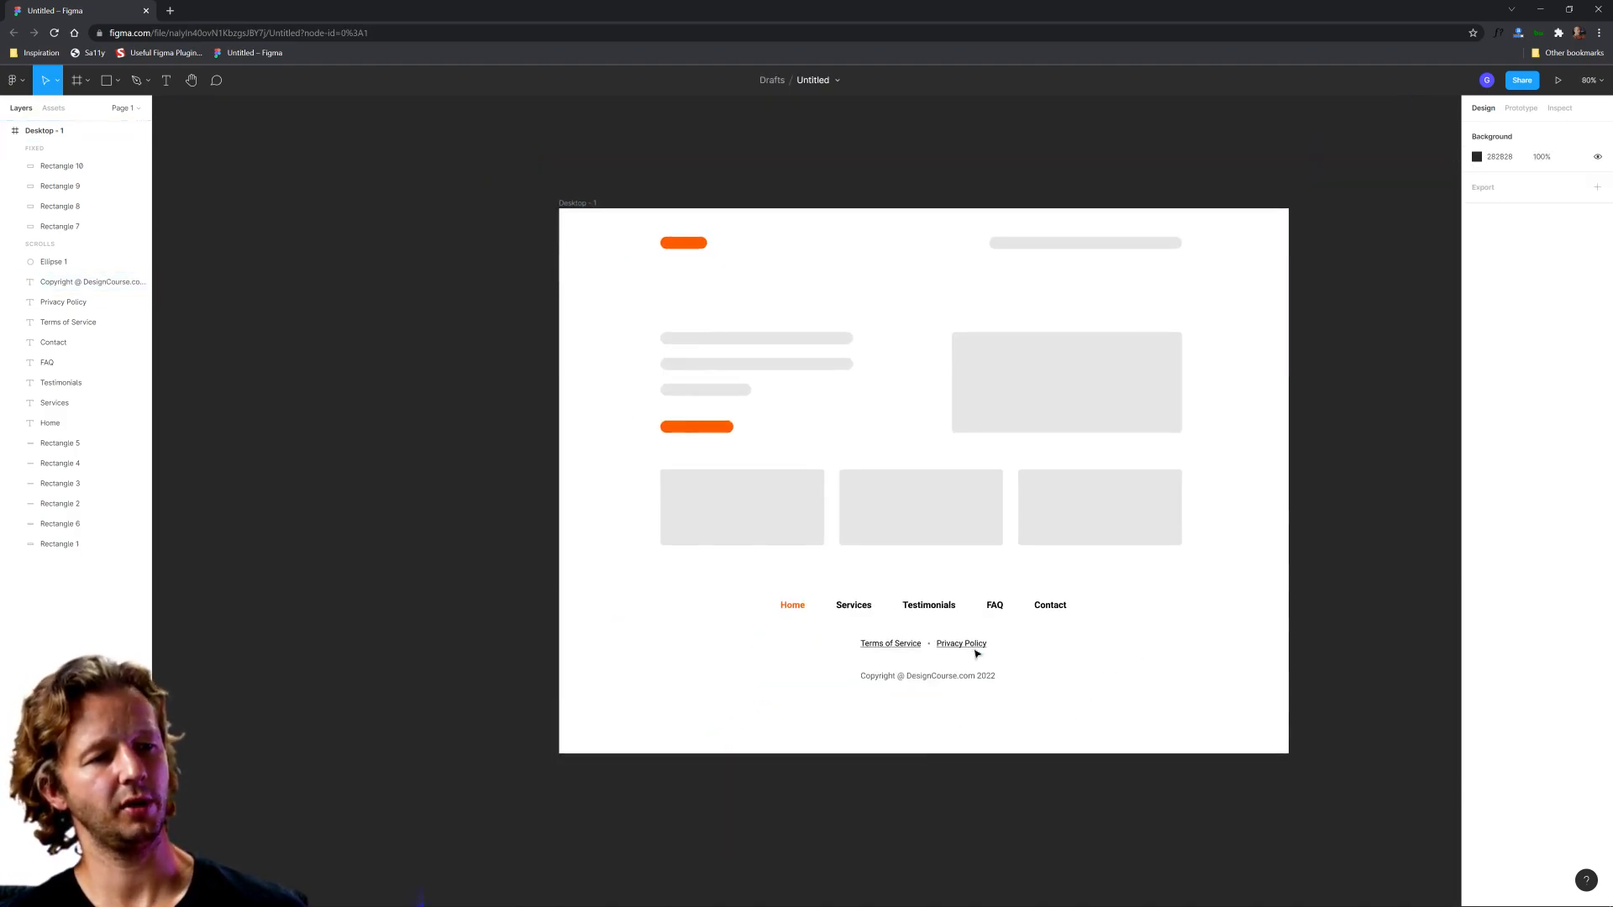
{"action": "left_click_drag", "start_coordinate": [909, 640], "coordinate": [971, 650]}
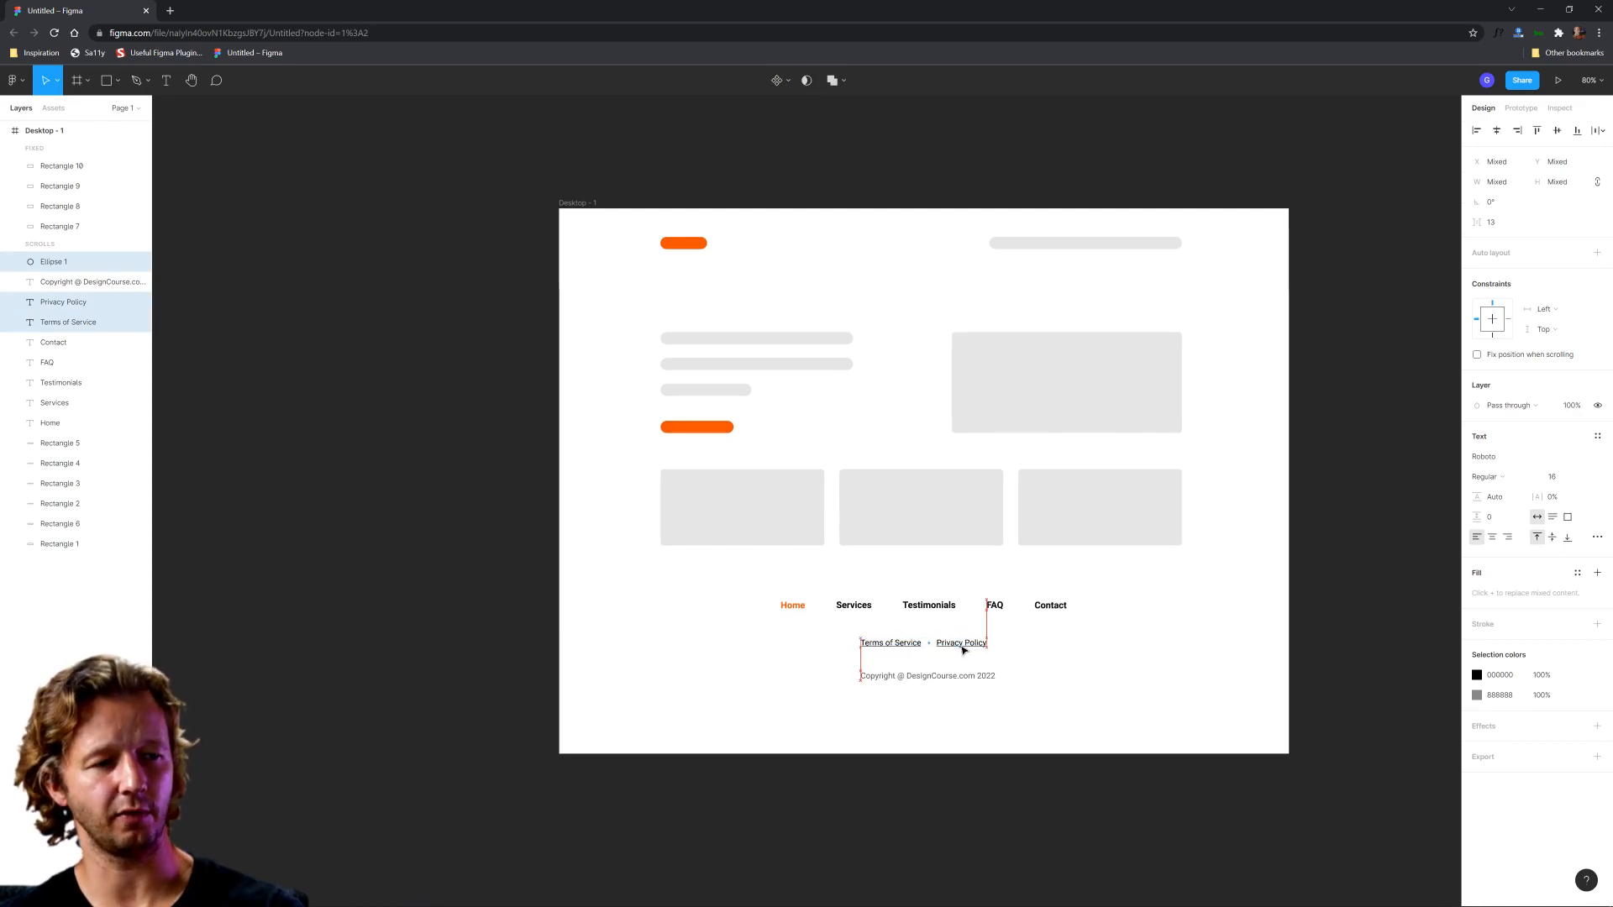
{"action": "key", "text": "Up"}
{"action": "key", "text": "Up"}
{"action": "key", "text": "Up"}
{"action": "key", "text": "Up"}
{"action": "key", "text": "Up"}
{"action": "key", "text": "Up"}
{"action": "key", "text": "Up"}
{"action": "key", "text": "Up"}
{"action": "key", "text": "Up"}
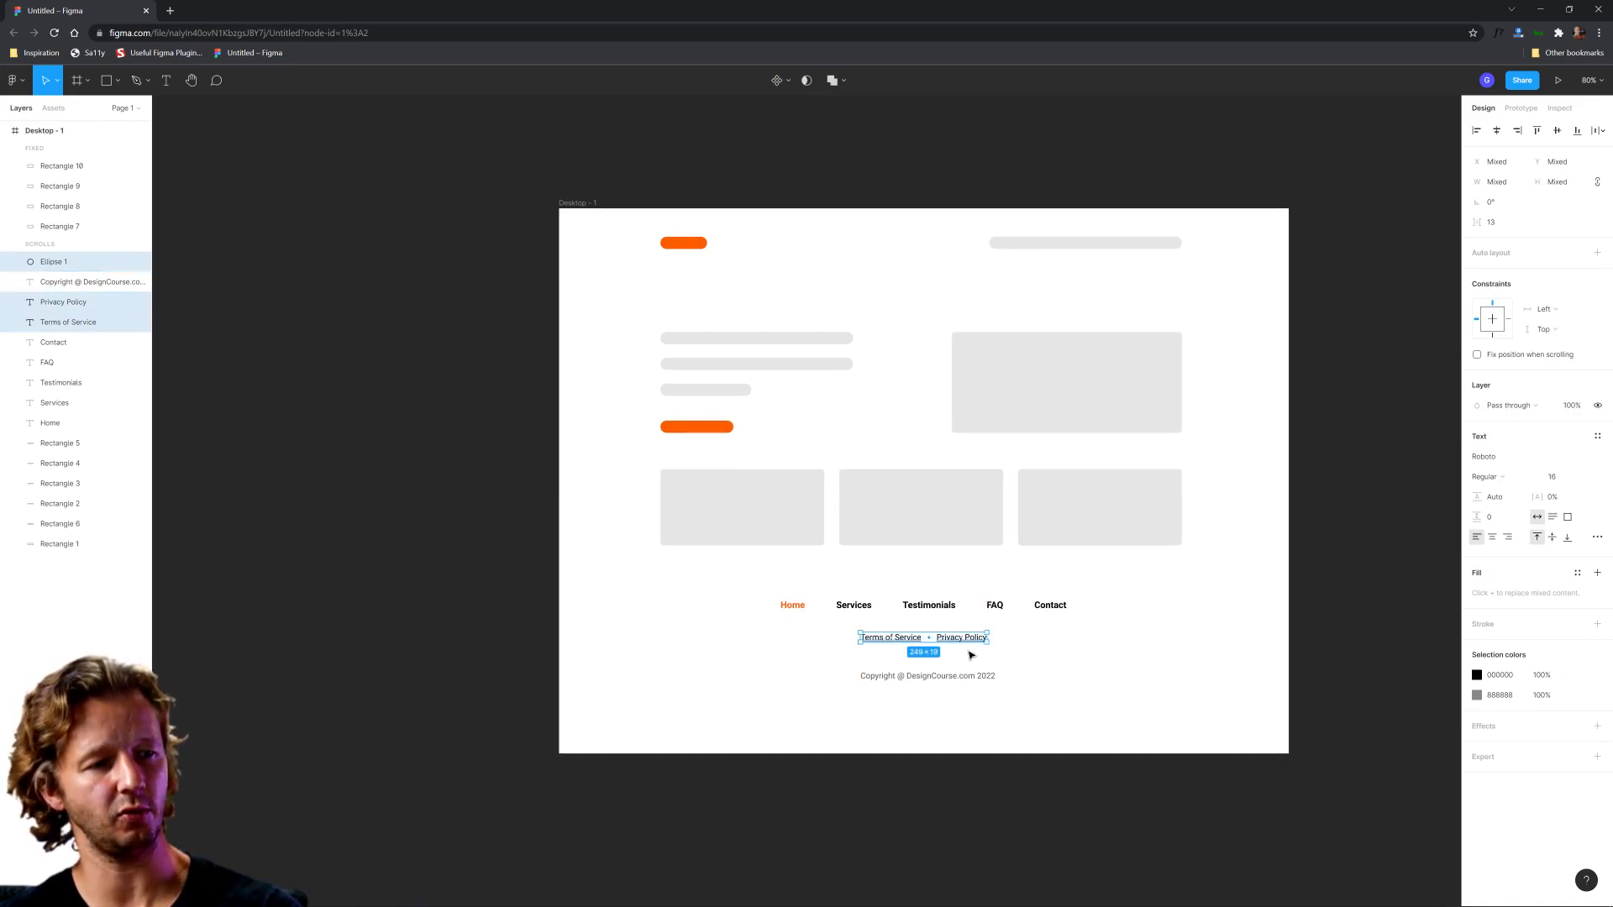
{"action": "key", "text": "Down"}
{"action": "key", "text": "Down"}
{"action": "key", "text": "Down"}
{"action": "key", "text": "Down"}
{"action": "key", "text": "Down"}
{"action": "key", "text": "Down"}
{"action": "key", "text": "Down"}
{"action": "key", "text": "Down"}
{"action": "key", "text": "Down"}
{"action": "key", "text": "Down"}
{"action": "key", "text": "Down"}
{"action": "key", "text": "Down"}
{"action": "key", "text": "Down"}
{"action": "key", "text": "Down"}
{"action": "key", "text": "Down"}
{"action": "key", "text": "Down"}
{"action": "key", "text": "Down"}
{"action": "key", "text": "Down"}
{"action": "key", "text": "Down"}
{"action": "key", "text": "Down"}
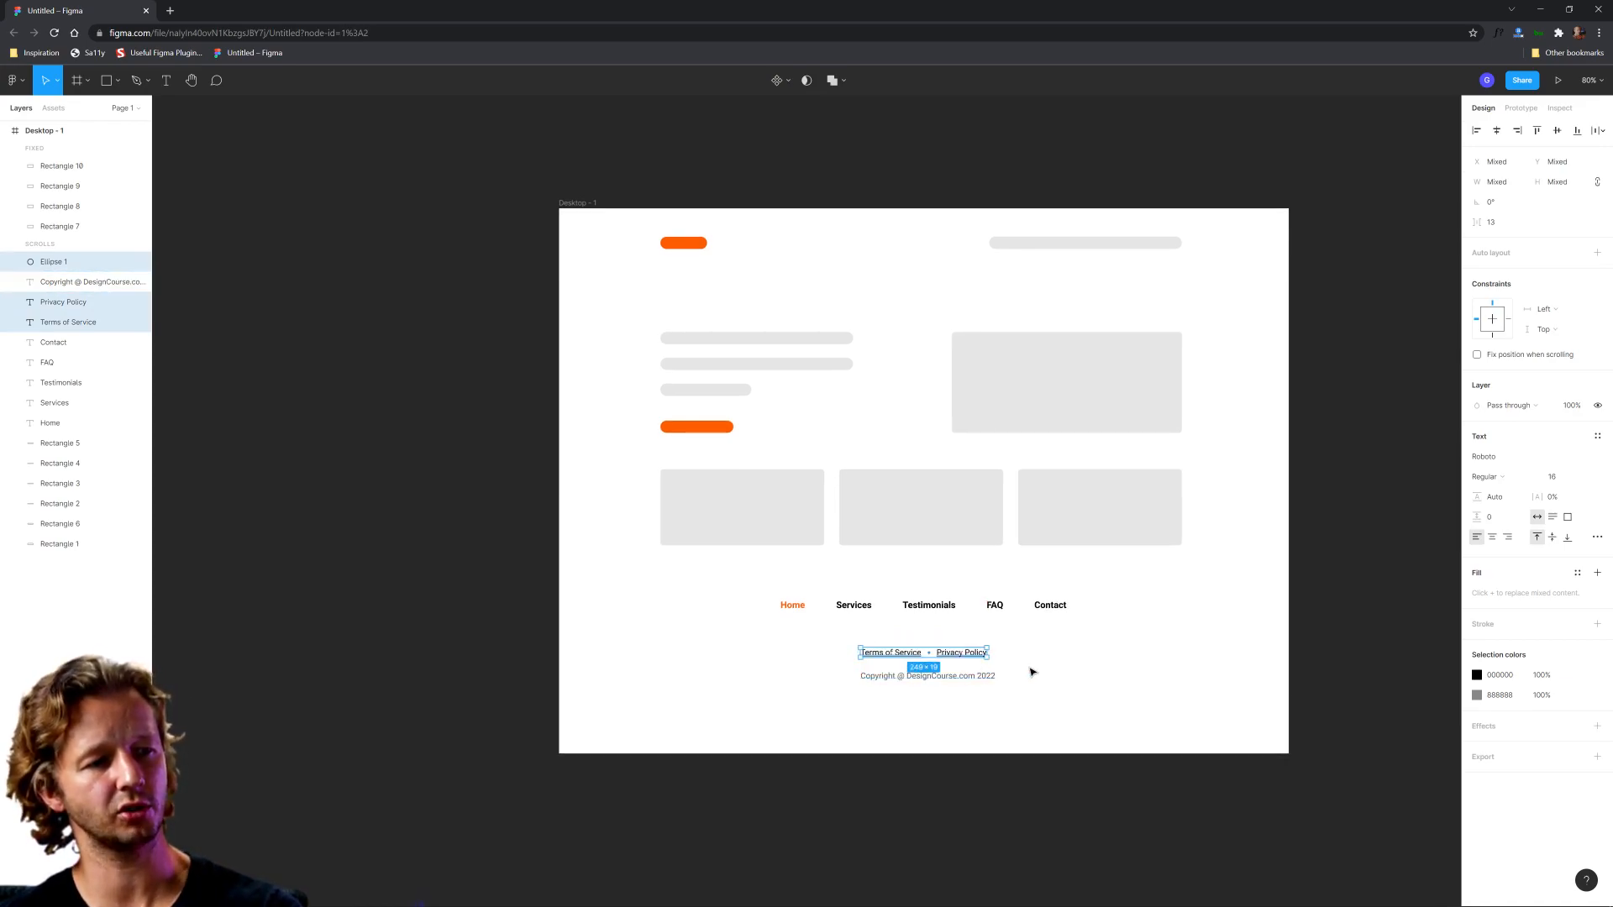
{"action": "left_click", "coordinate": [1081, 640]}
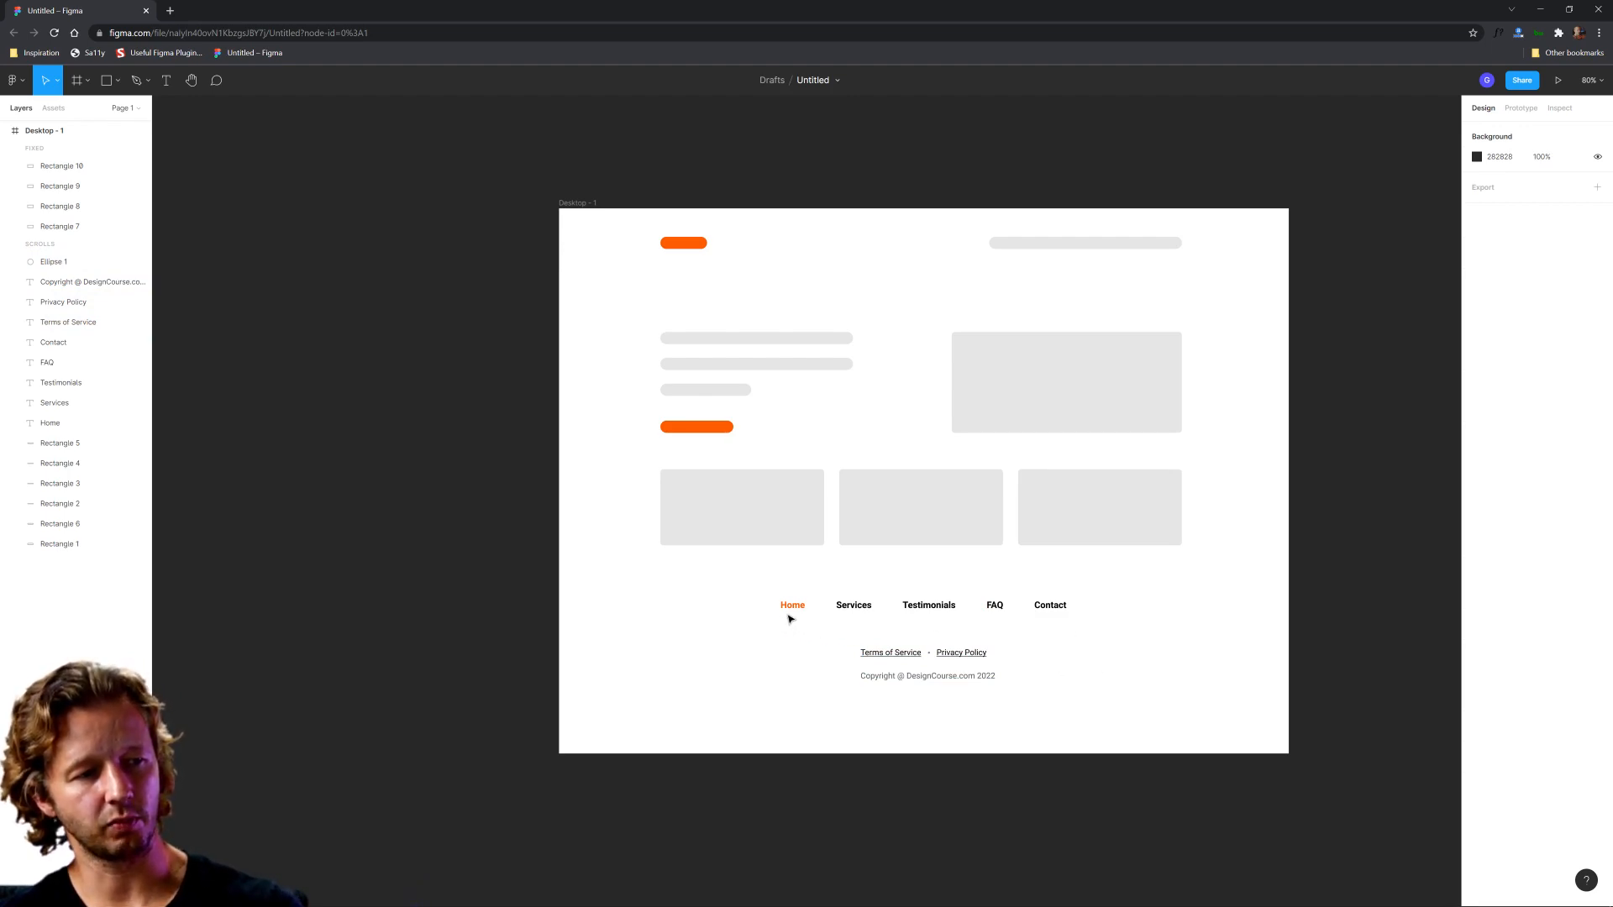
{"action": "left_click_drag", "start_coordinate": [781, 618], "coordinate": [1069, 586]}
{"action": "left_click", "coordinate": [1132, 586]}
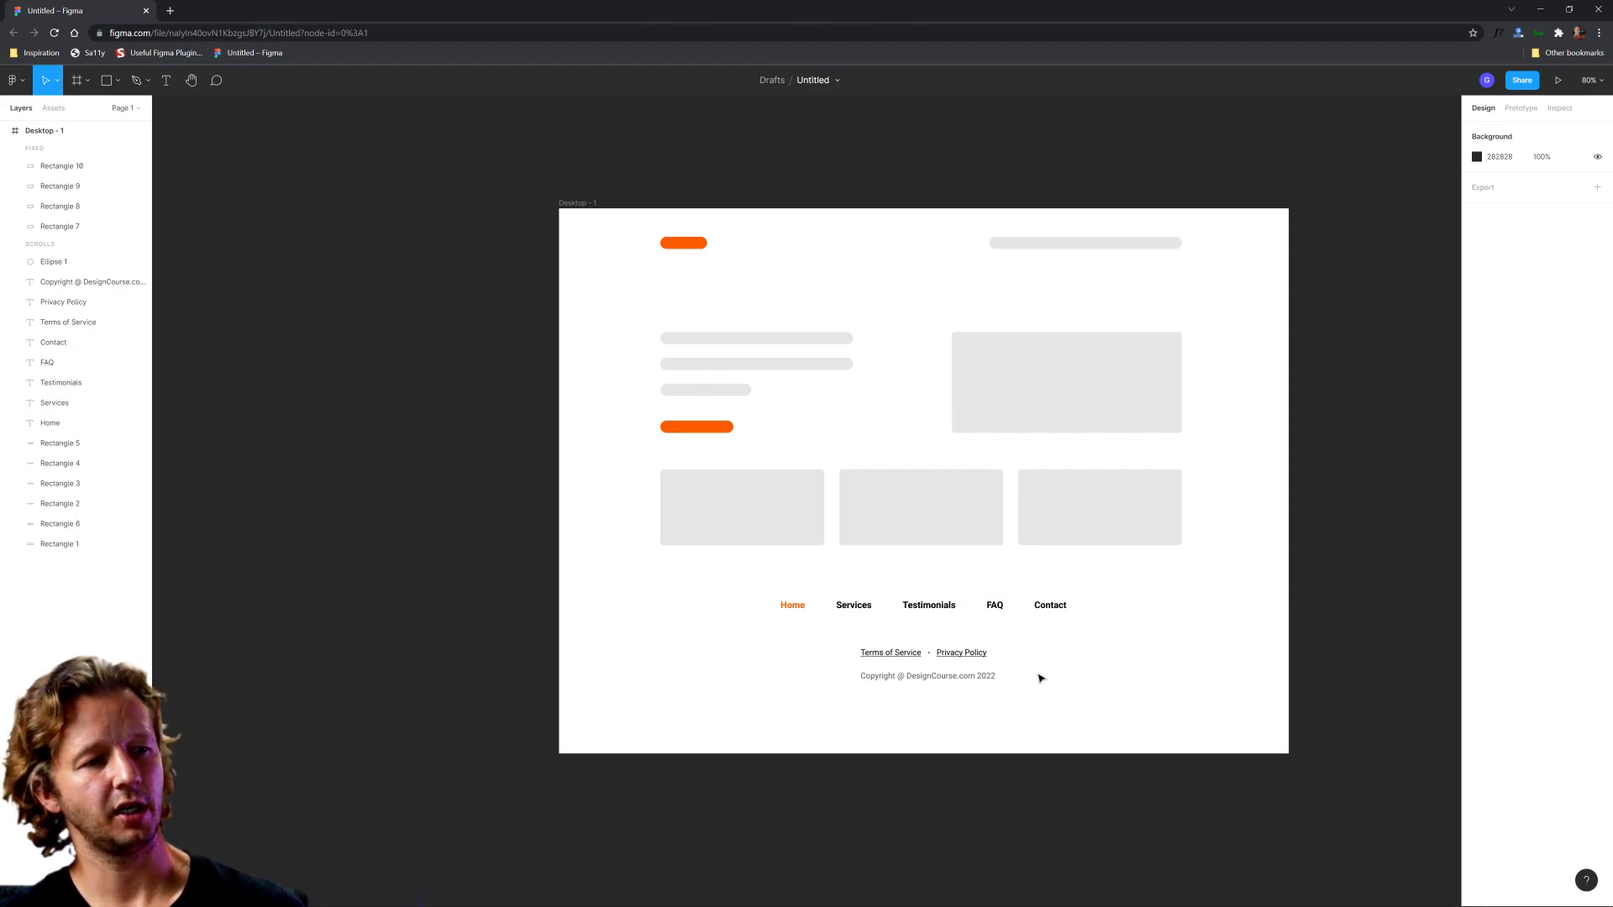
{"action": "scroll", "coordinate": [1040, 678], "scroll_direction": "up", "scroll_amount": 1}
{"action": "left_click_drag", "start_coordinate": [1055, 655], "coordinate": [934, 699]}
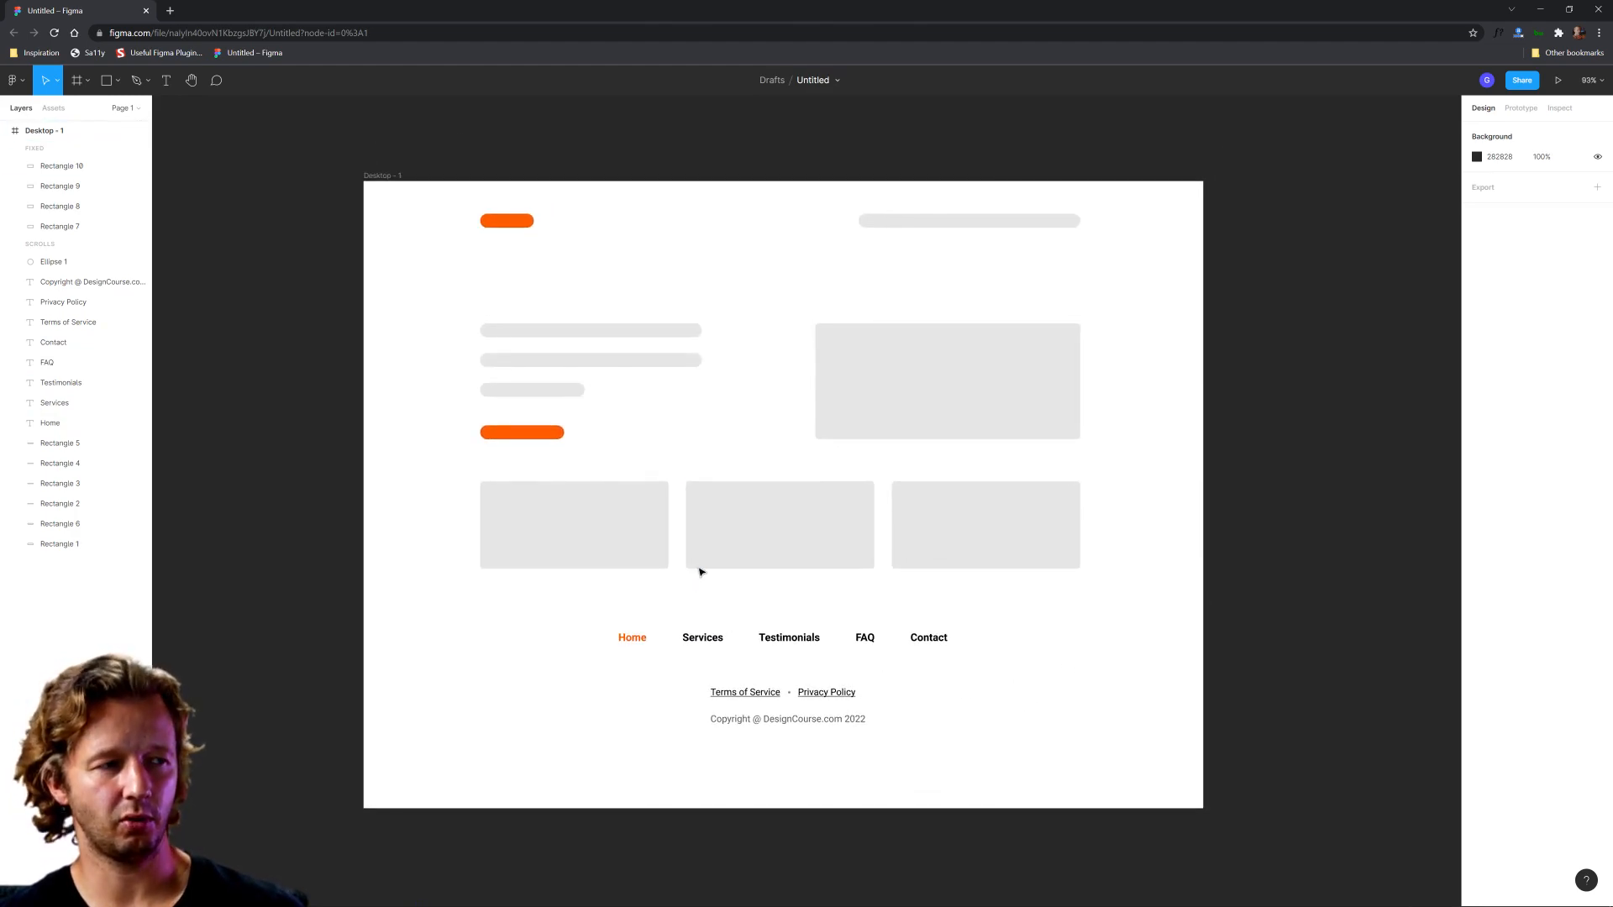
{"action": "scroll", "coordinate": [841, 588], "scroll_direction": "down", "scroll_amount": 1}
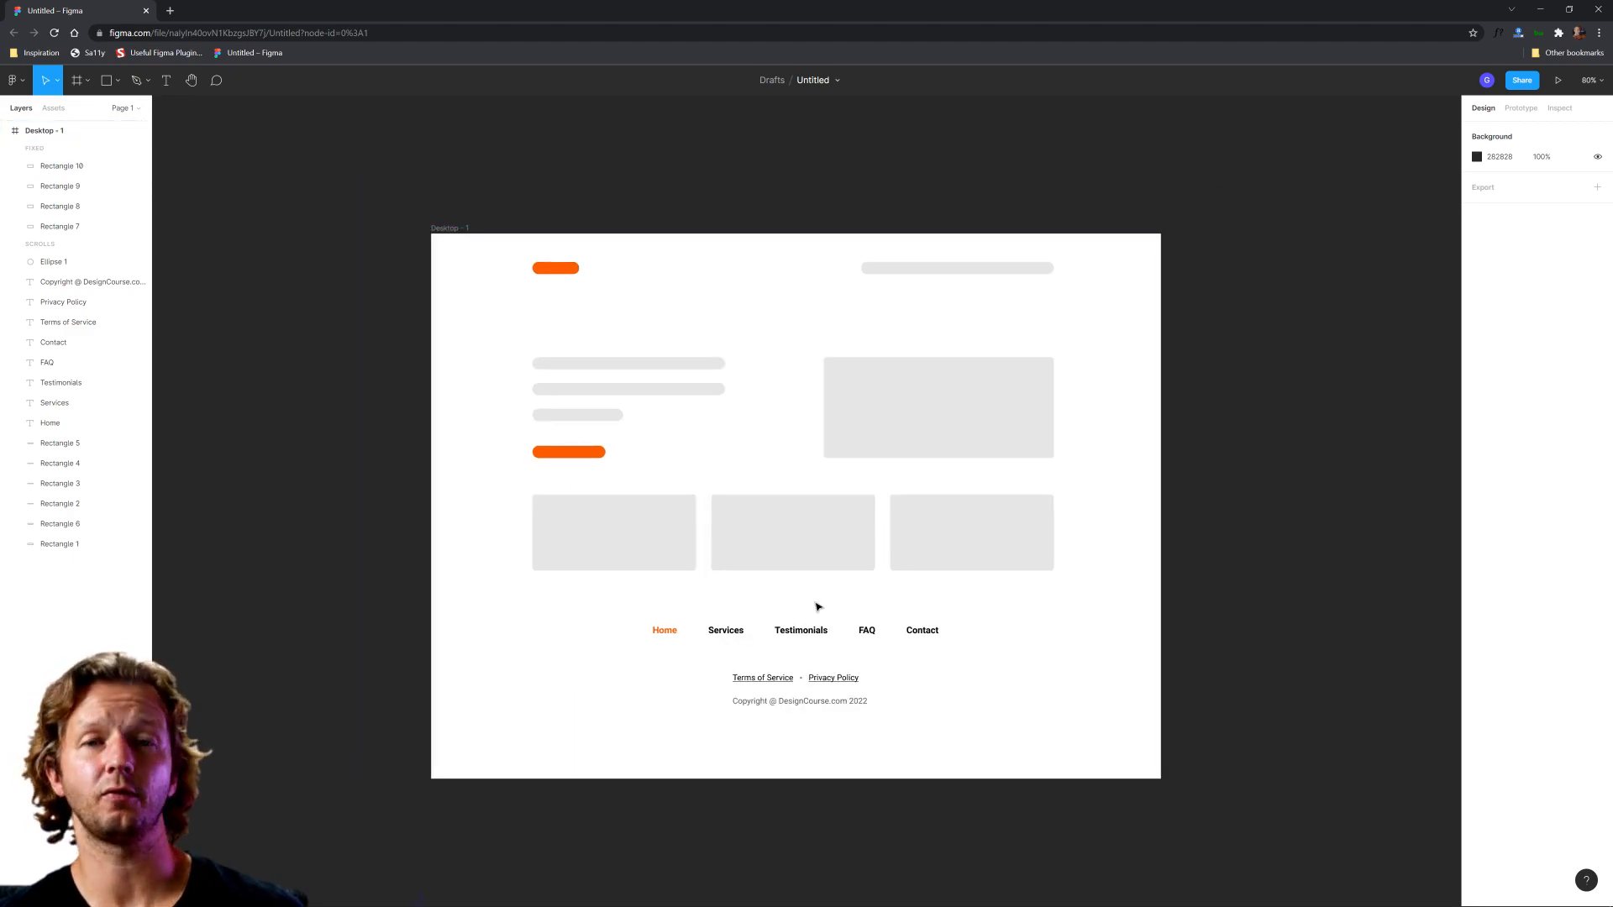
Step: Duplicate the Desktop - 1 frame and place the copy directly below the original
{"action": "scroll", "coordinate": [819, 607], "scroll_direction": "down", "scroll_amount": 3}
{"action": "left_click", "coordinate": [575, 239]}
{"action": "left_click_drag", "start_coordinate": [575, 239], "coordinate": [586, 602]}
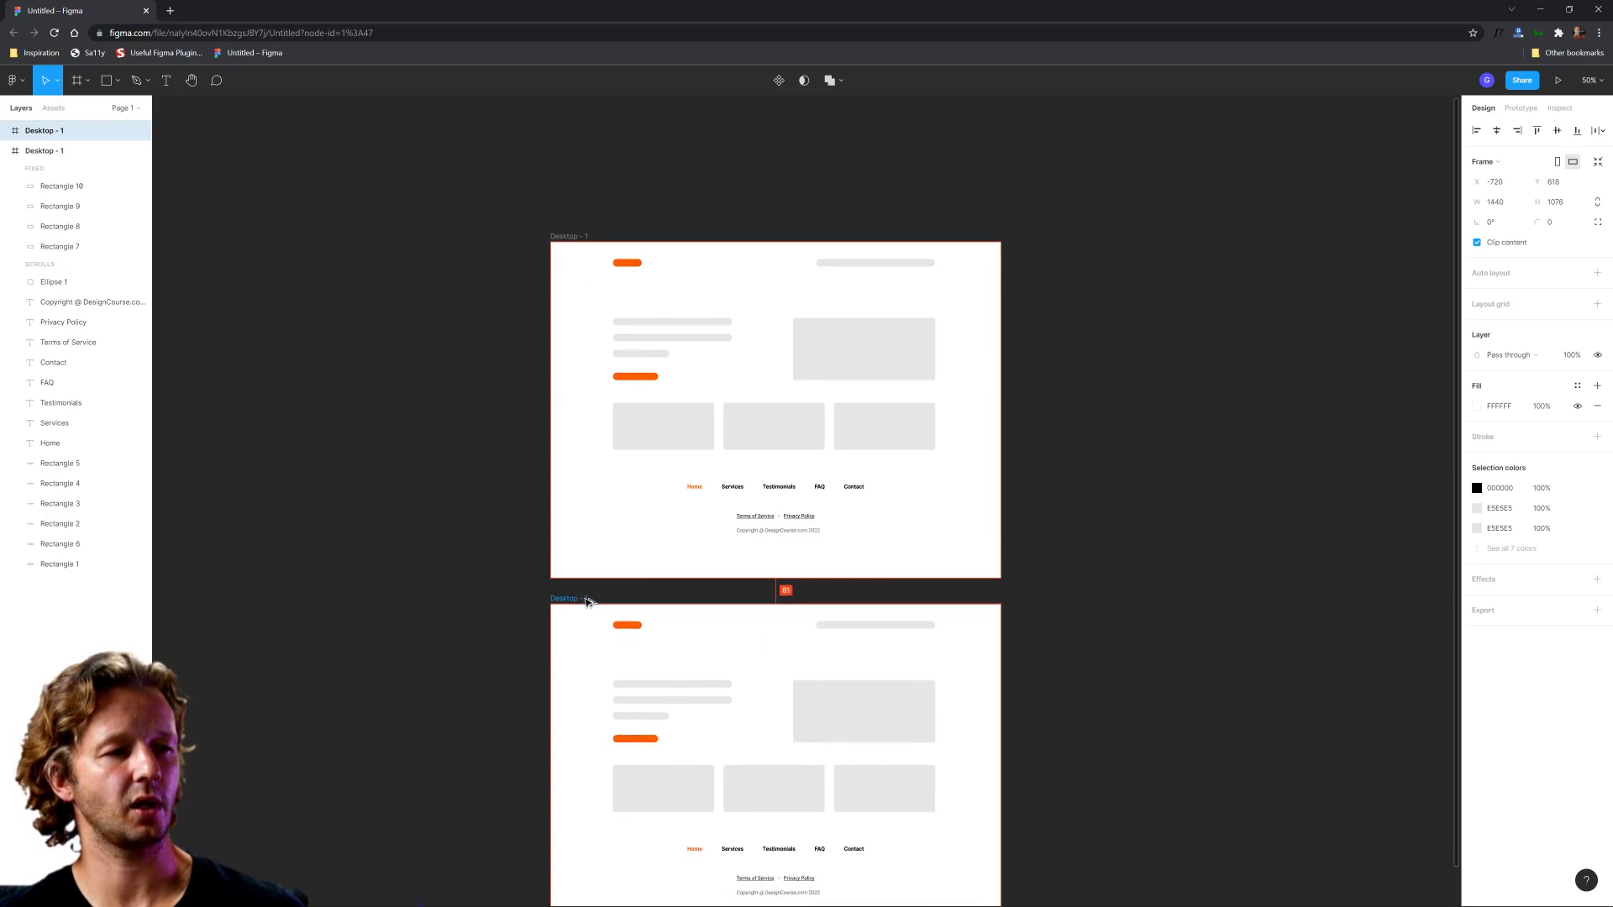
{"action": "left_click", "coordinate": [1095, 709]}
Step: Move all the footer text in the duplicated frame down to leave more space below the three cards
{"action": "scroll", "coordinate": [1109, 507], "scroll_direction": "down", "scroll_amount": 3}
{"action": "scroll", "coordinate": [828, 655], "scroll_direction": "up", "scroll_amount": 5}
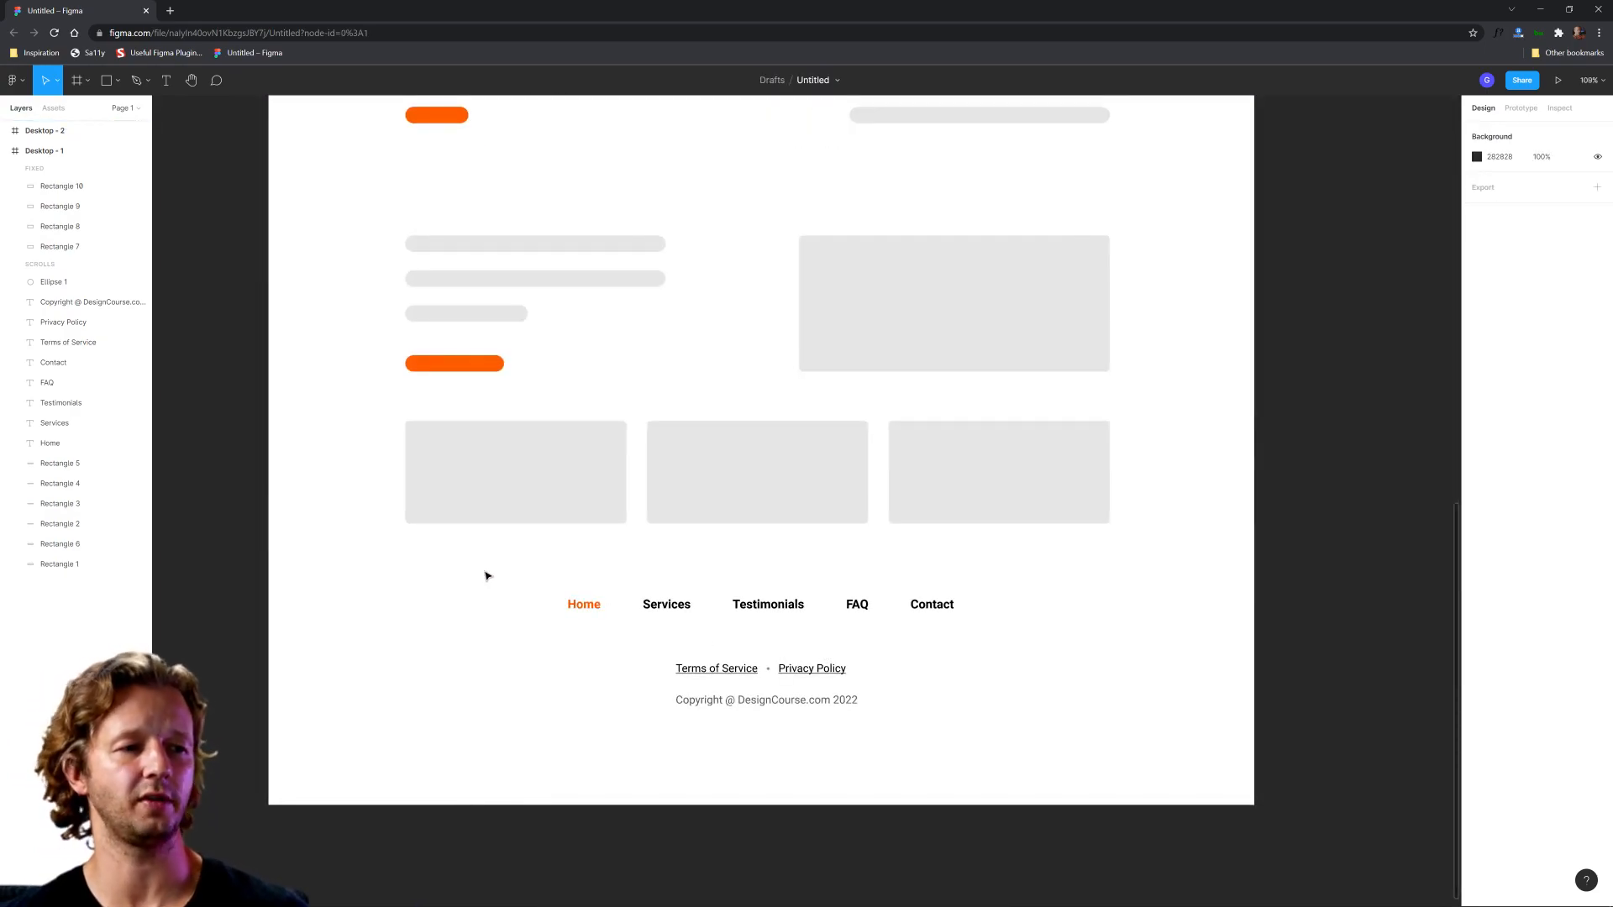
{"action": "left_click_drag", "start_coordinate": [486, 576], "coordinate": [1046, 723]}
{"action": "left_click_drag", "start_coordinate": [934, 610], "coordinate": [935, 655]}
{"action": "left_click", "coordinate": [1095, 622]}
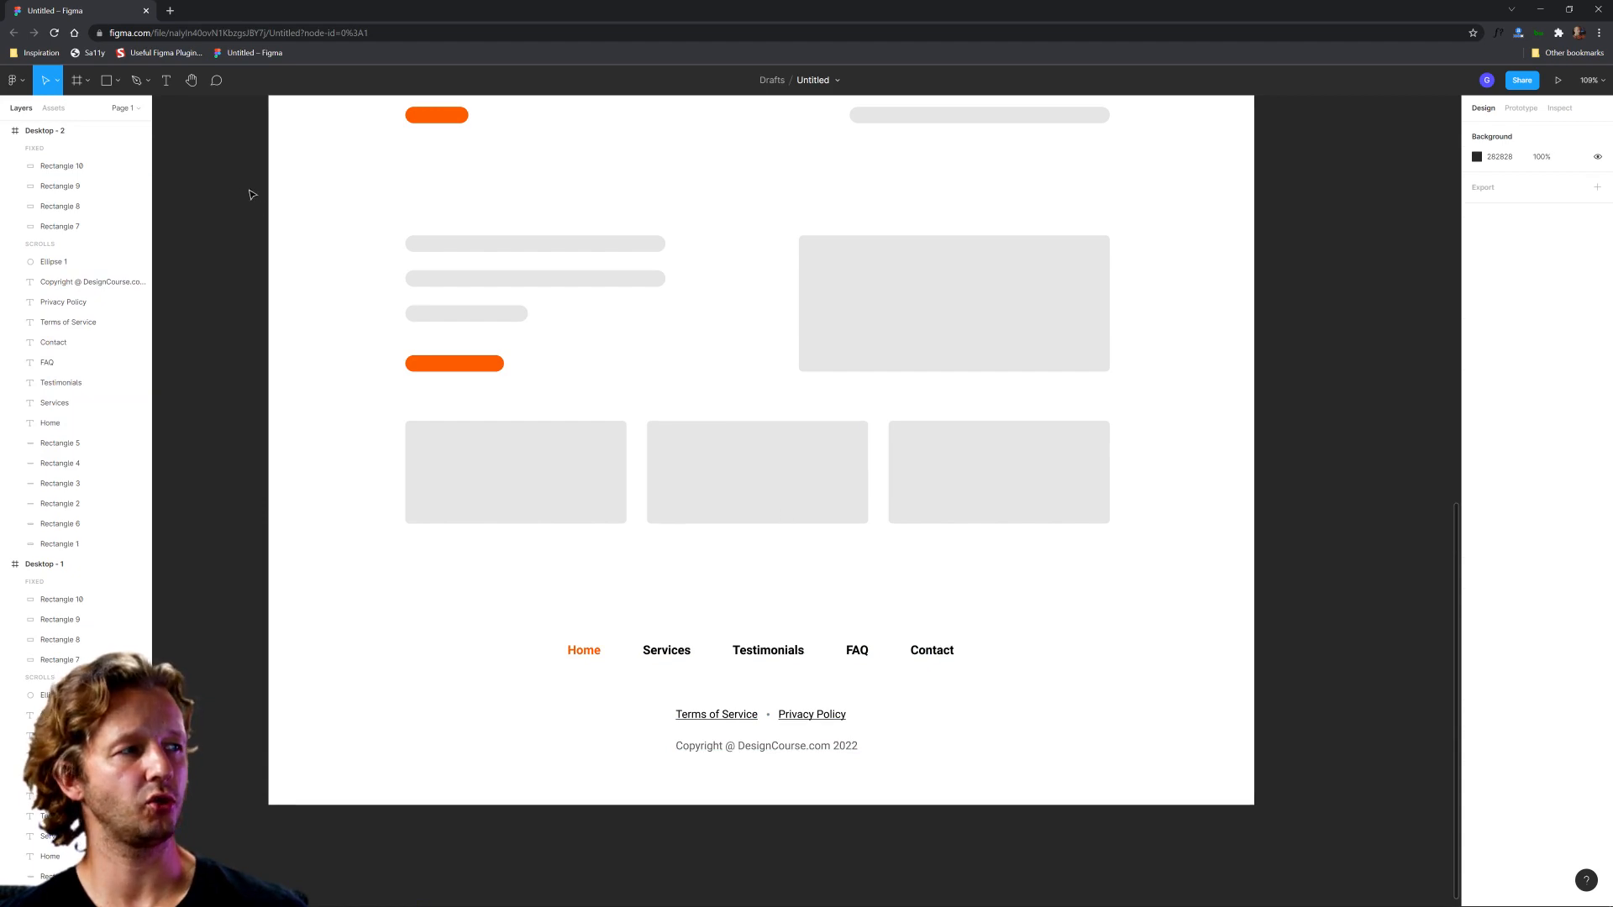
Step: Draw a horizontal line 1030 wide between the three cards and the footer links, and nudge it down to Y 754
{"action": "left_click", "coordinate": [117, 81]}
{"action": "left_click", "coordinate": [106, 131]}
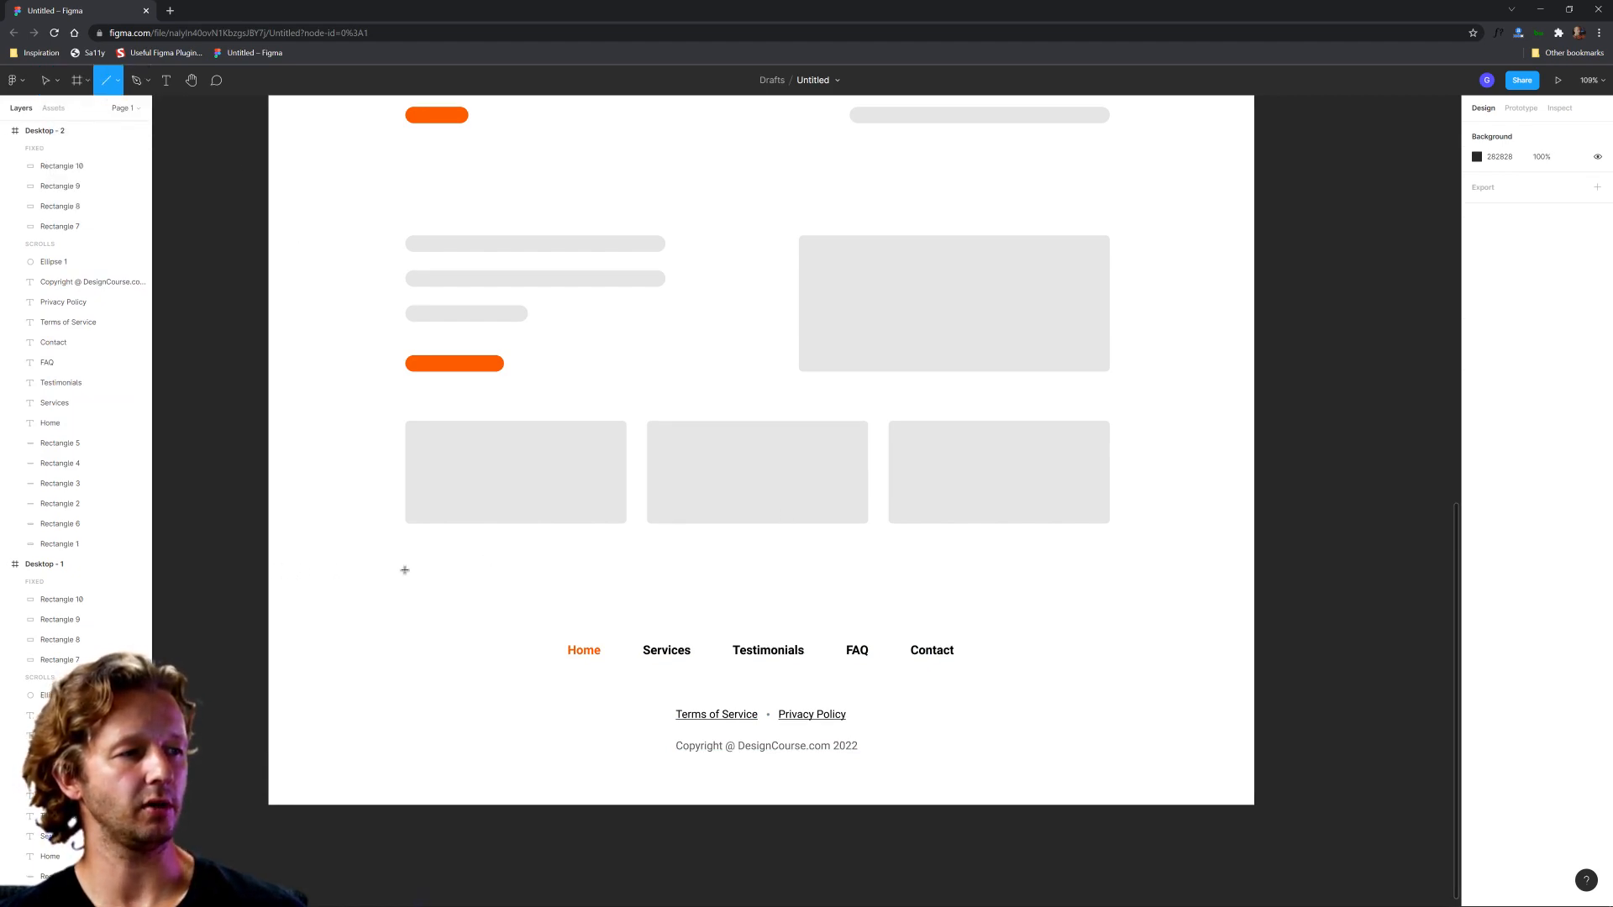
{"action": "left_click_drag", "start_coordinate": [404, 578], "coordinate": [1115, 611]}
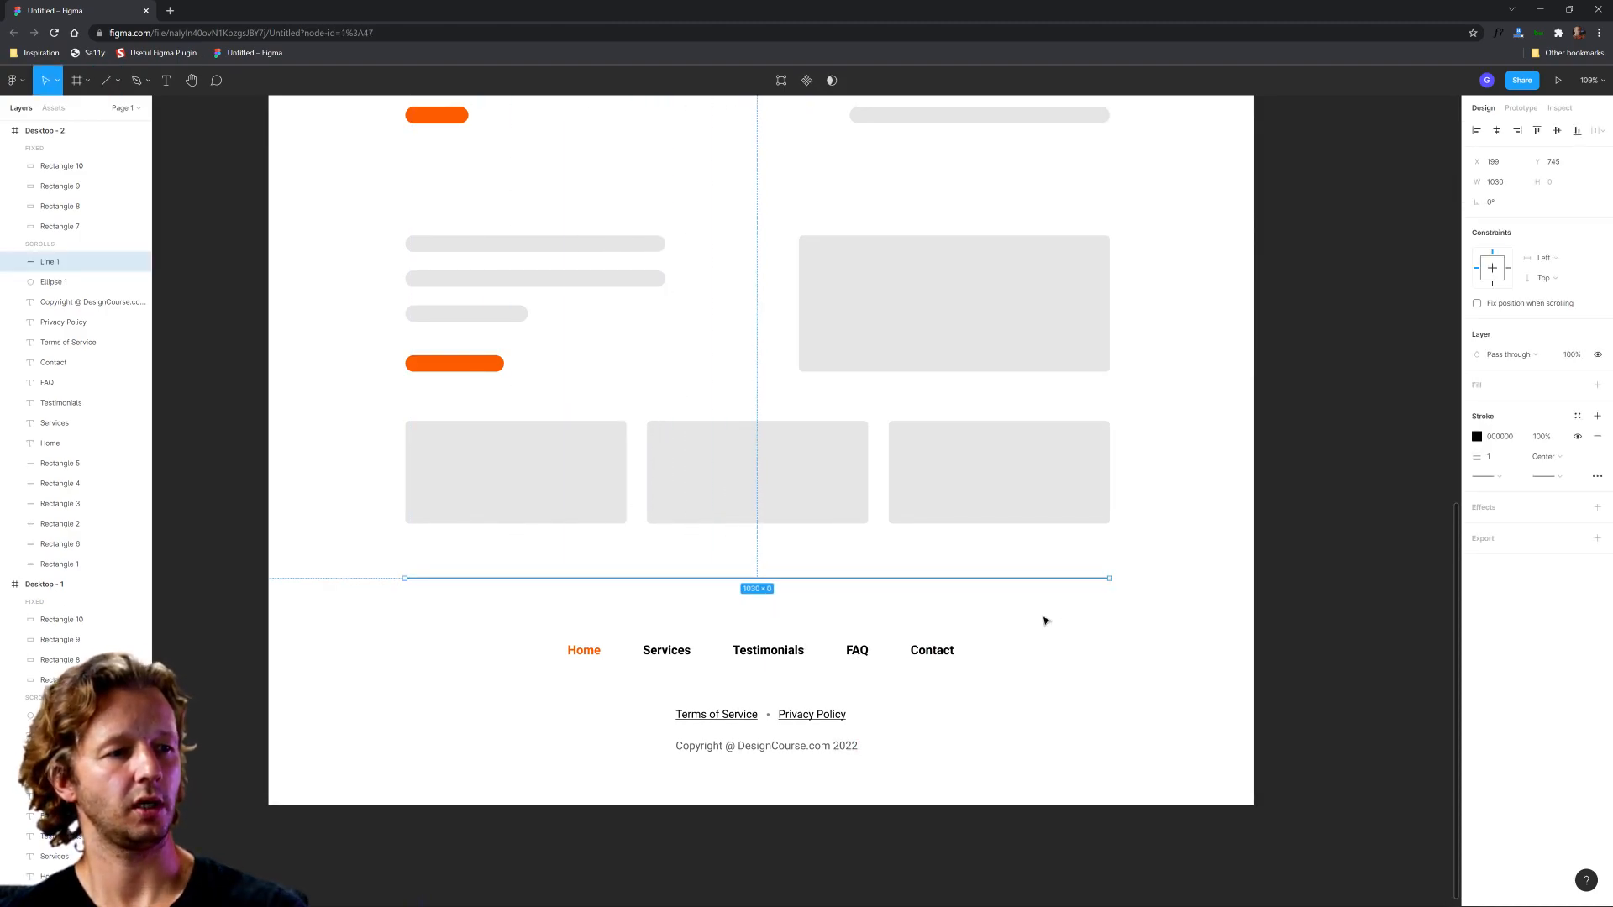
{"action": "key", "text": "Down"}
{"action": "key", "text": "Down"}
{"action": "key", "text": "Down"}
{"action": "key", "text": "Down"}
{"action": "key", "text": "Down"}
{"action": "key", "text": "Down"}
{"action": "key", "text": "Down"}
{"action": "key", "text": "Down"}
{"action": "key", "text": "Down"}
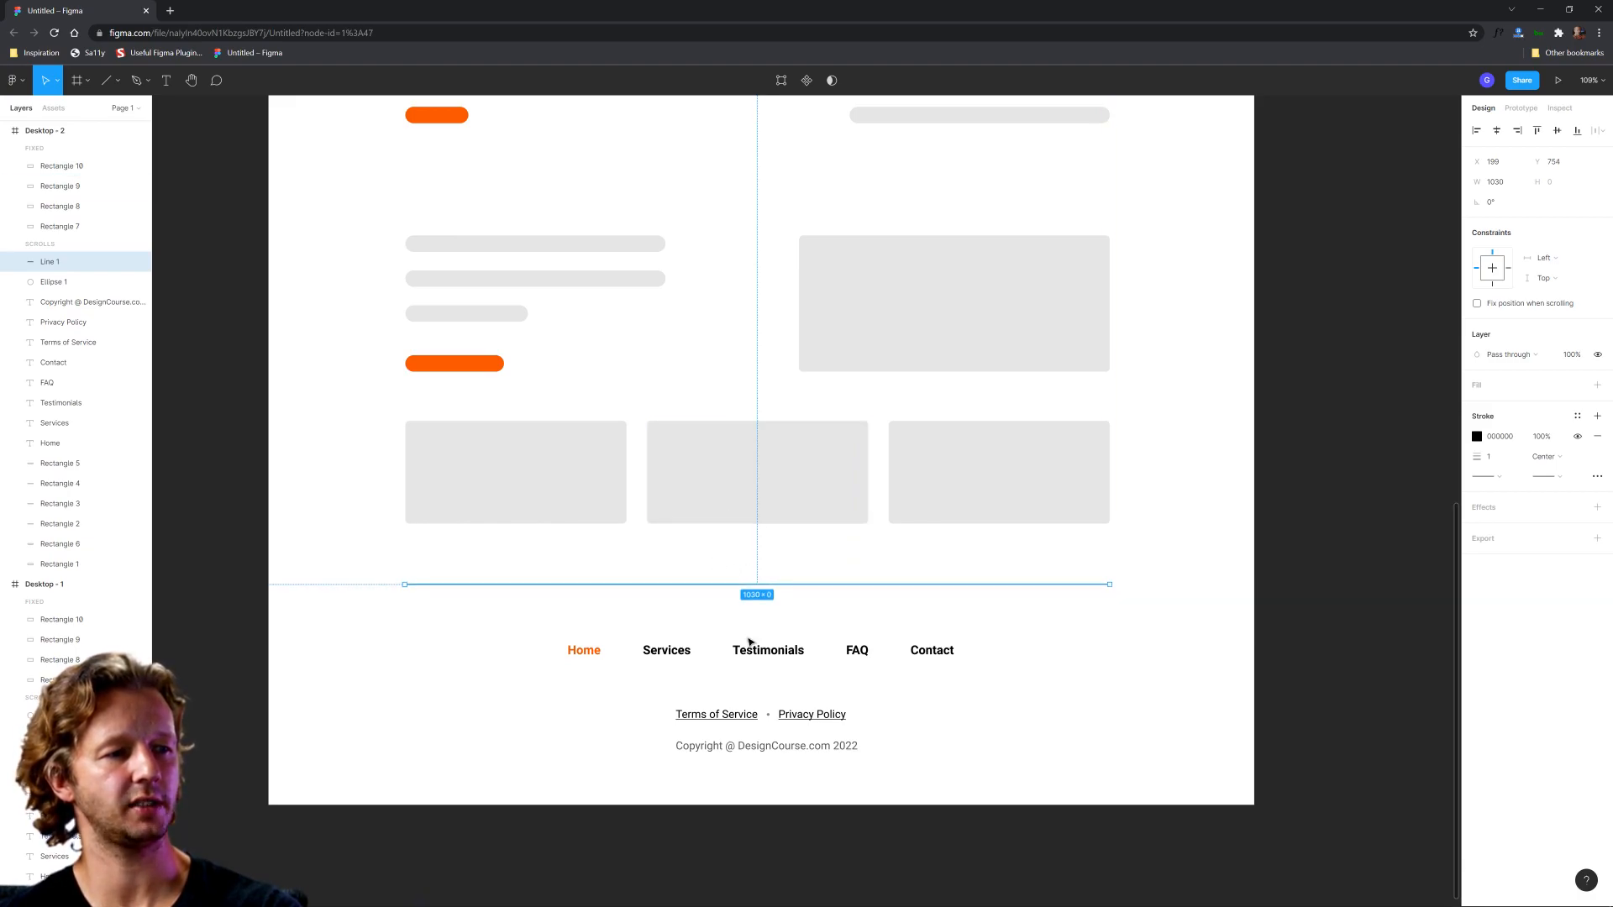
Step: Change the divider line's stroke colour to light grey BCBCBC
{"action": "left_click", "coordinate": [1476, 436]}
{"action": "mouse_move", "coordinate": [1312, 580]}
{"action": "left_mouse_down"}
{"action": "mouse_move", "coordinate": [1316, 511]}
{"action": "mouse_move", "coordinate": [1229, 608]}
{"action": "mouse_move", "coordinate": [1222, 553]}
{"action": "left_mouse_up"}
{"action": "left_click_drag", "start_coordinate": [1220, 522], "coordinate": [1222, 503]}
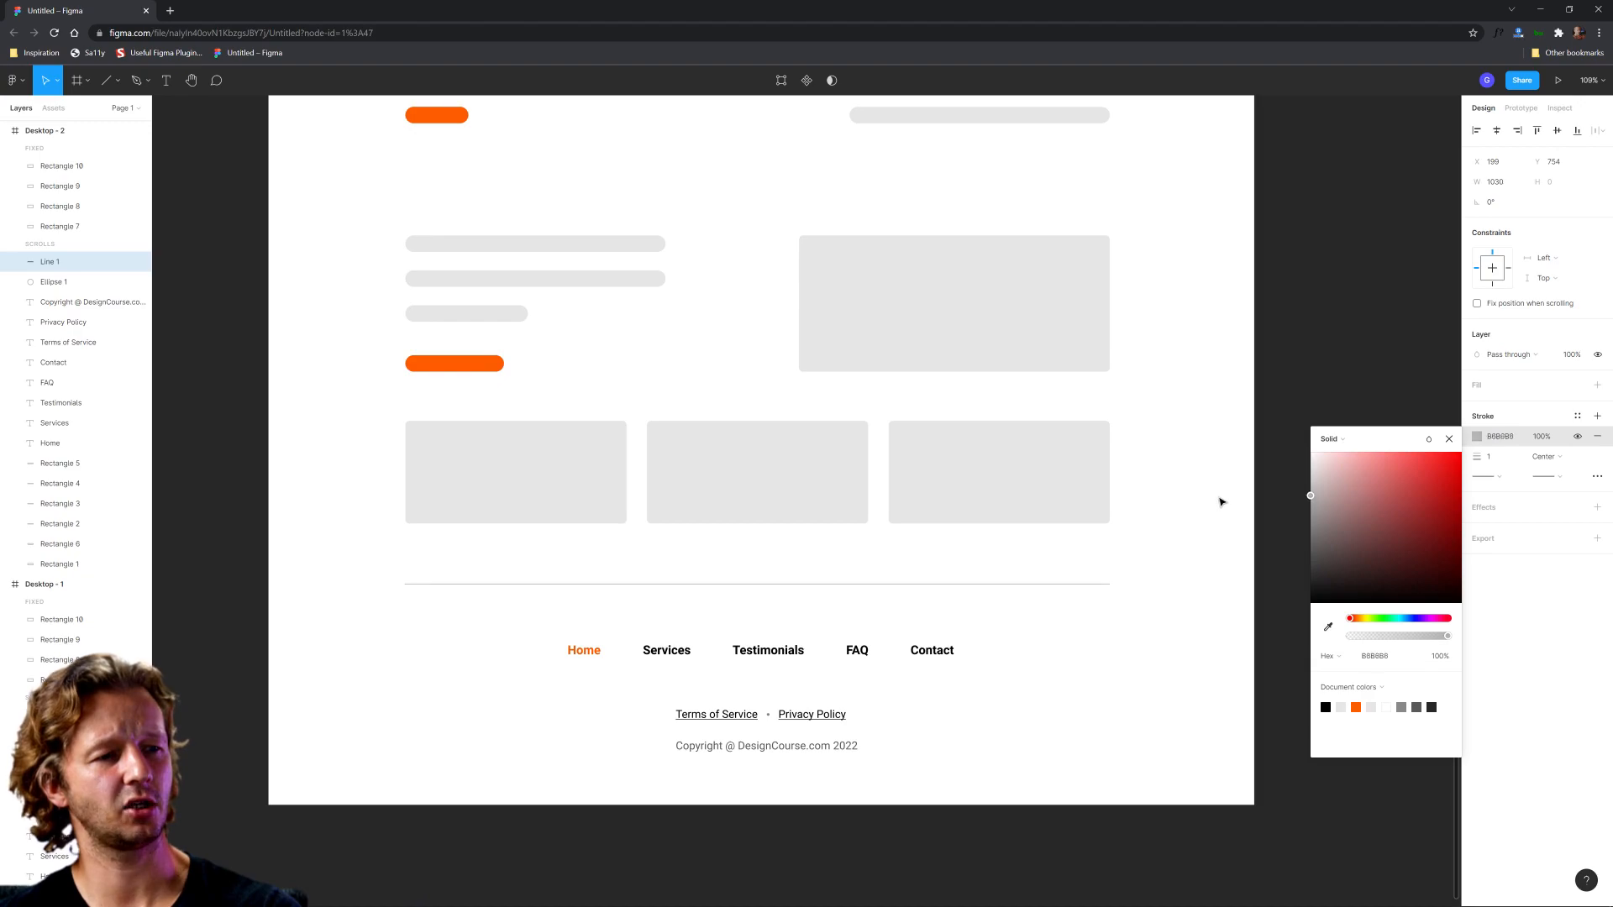
{"action": "left_click", "coordinate": [1199, 602]}
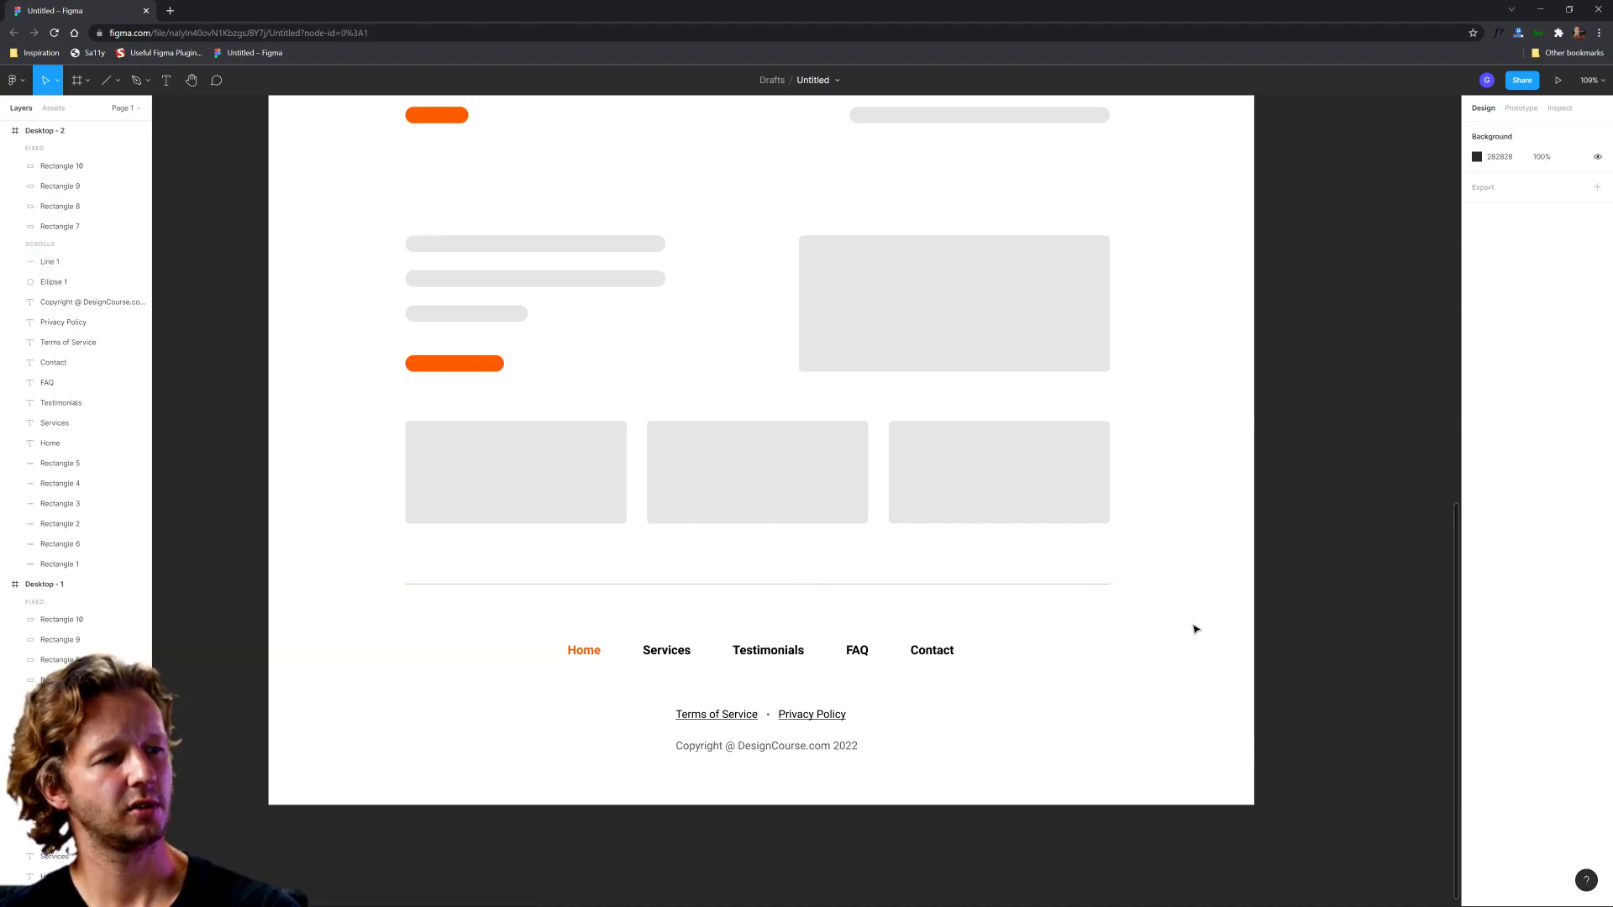
{"action": "scroll", "coordinate": [1170, 584], "scroll_direction": "down", "scroll_amount": 5}
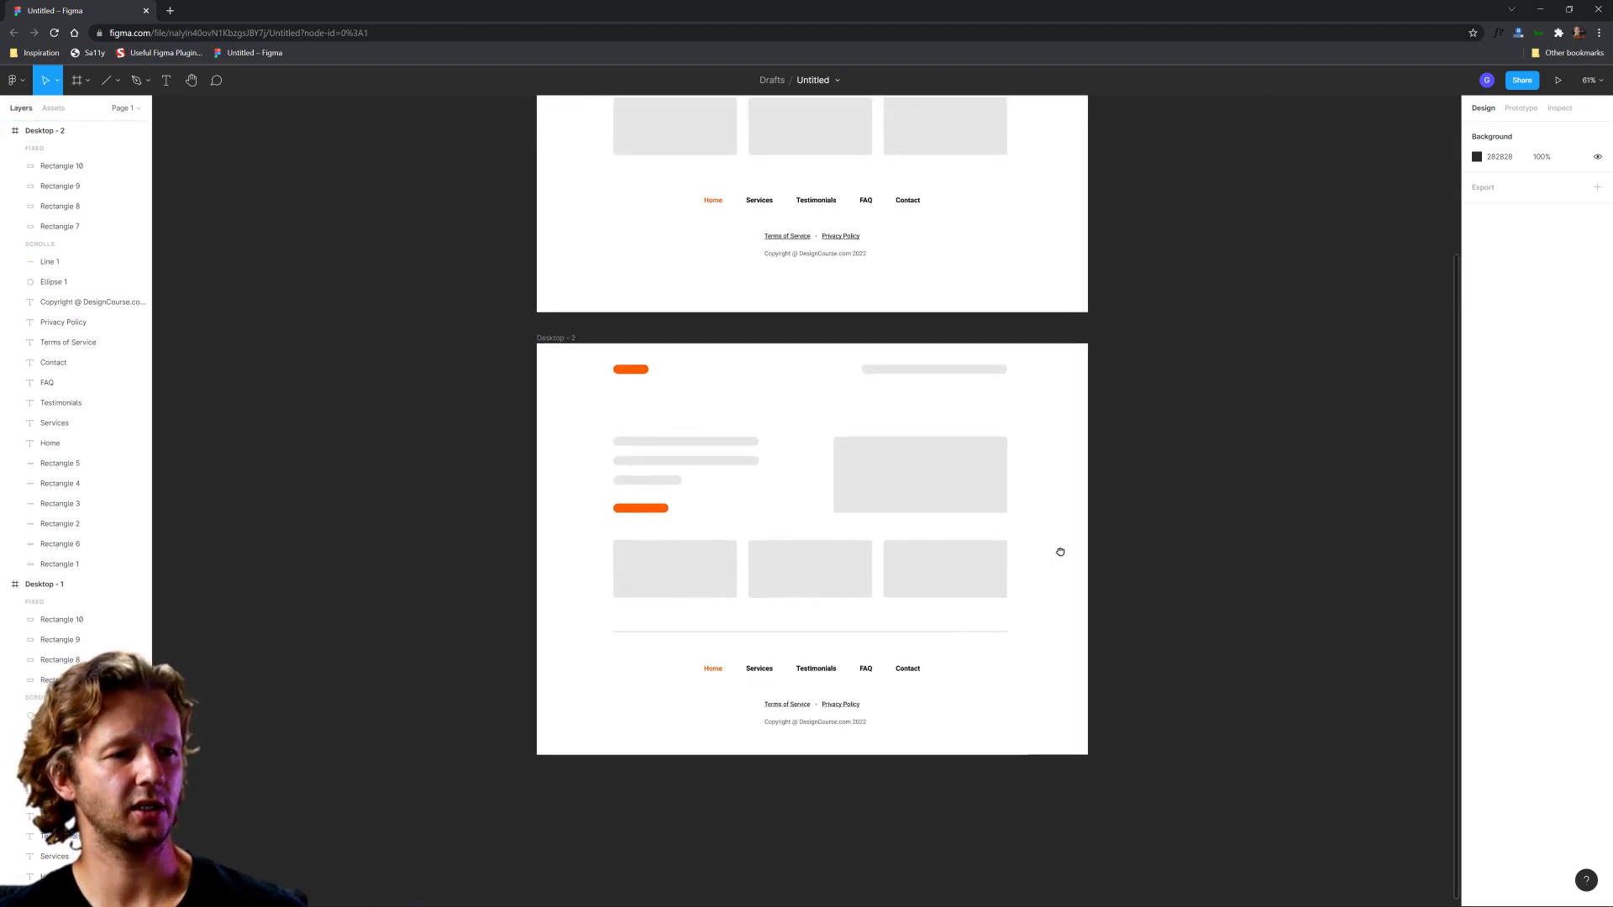
{"action": "scroll", "coordinate": [994, 630], "scroll_direction": "up", "scroll_amount": 3}
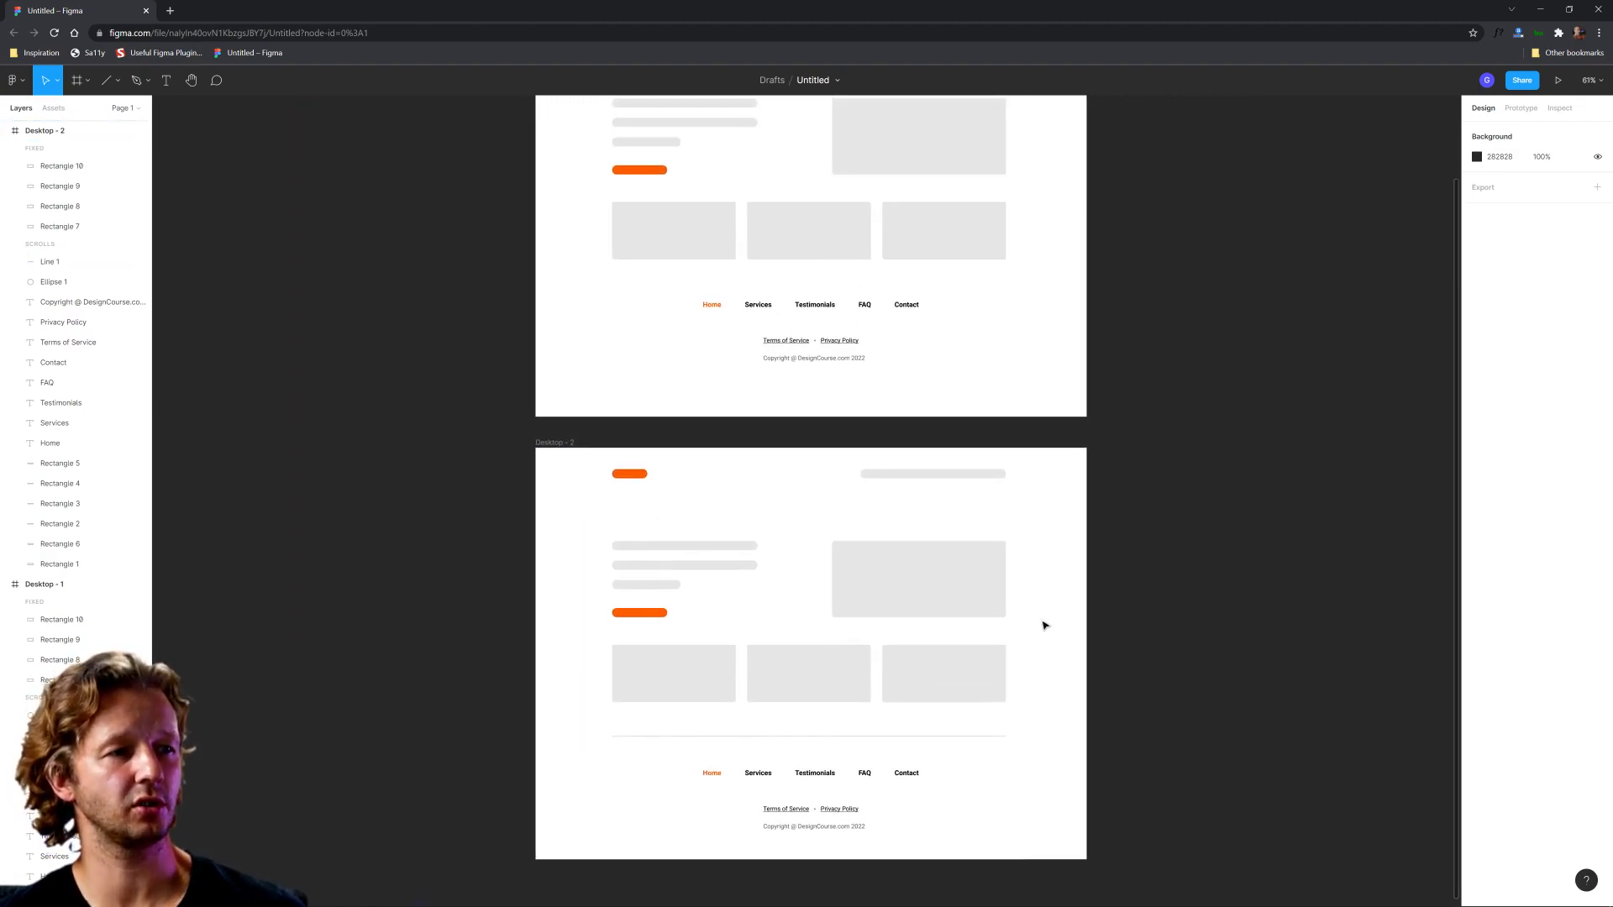
{"action": "left_click_drag", "start_coordinate": [647, 290], "coordinate": [971, 369]}
{"action": "left_click_drag", "start_coordinate": [609, 723], "coordinate": [1026, 832]}
{"action": "left_click", "coordinate": [1041, 830]}
Step: Duplicate the Desktop - 2 frame and place the copy directly below it
{"action": "left_click_drag", "start_coordinate": [1064, 760], "coordinate": [1026, 515]}
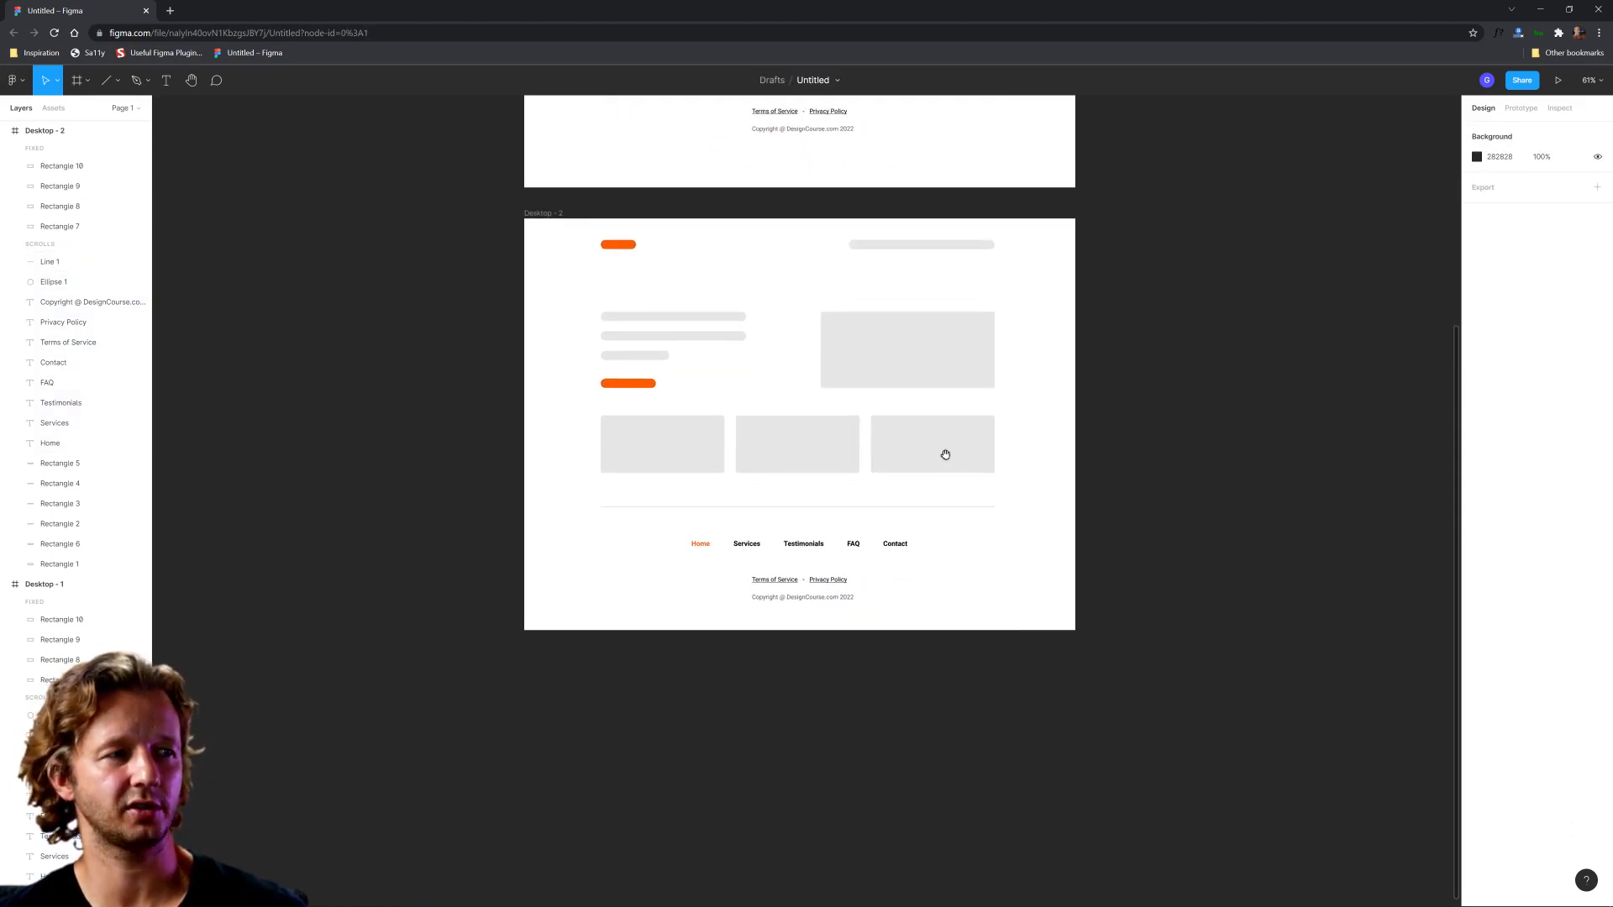
{"action": "left_click_drag", "start_coordinate": [547, 216], "coordinate": [554, 691]}
{"action": "left_click", "coordinate": [1124, 751]}
Step: Extend the divider line in the Desktop - 3 frame at both ends to span the full frame width
{"action": "left_click_drag", "start_coordinate": [1126, 749], "coordinate": [1071, 371]}
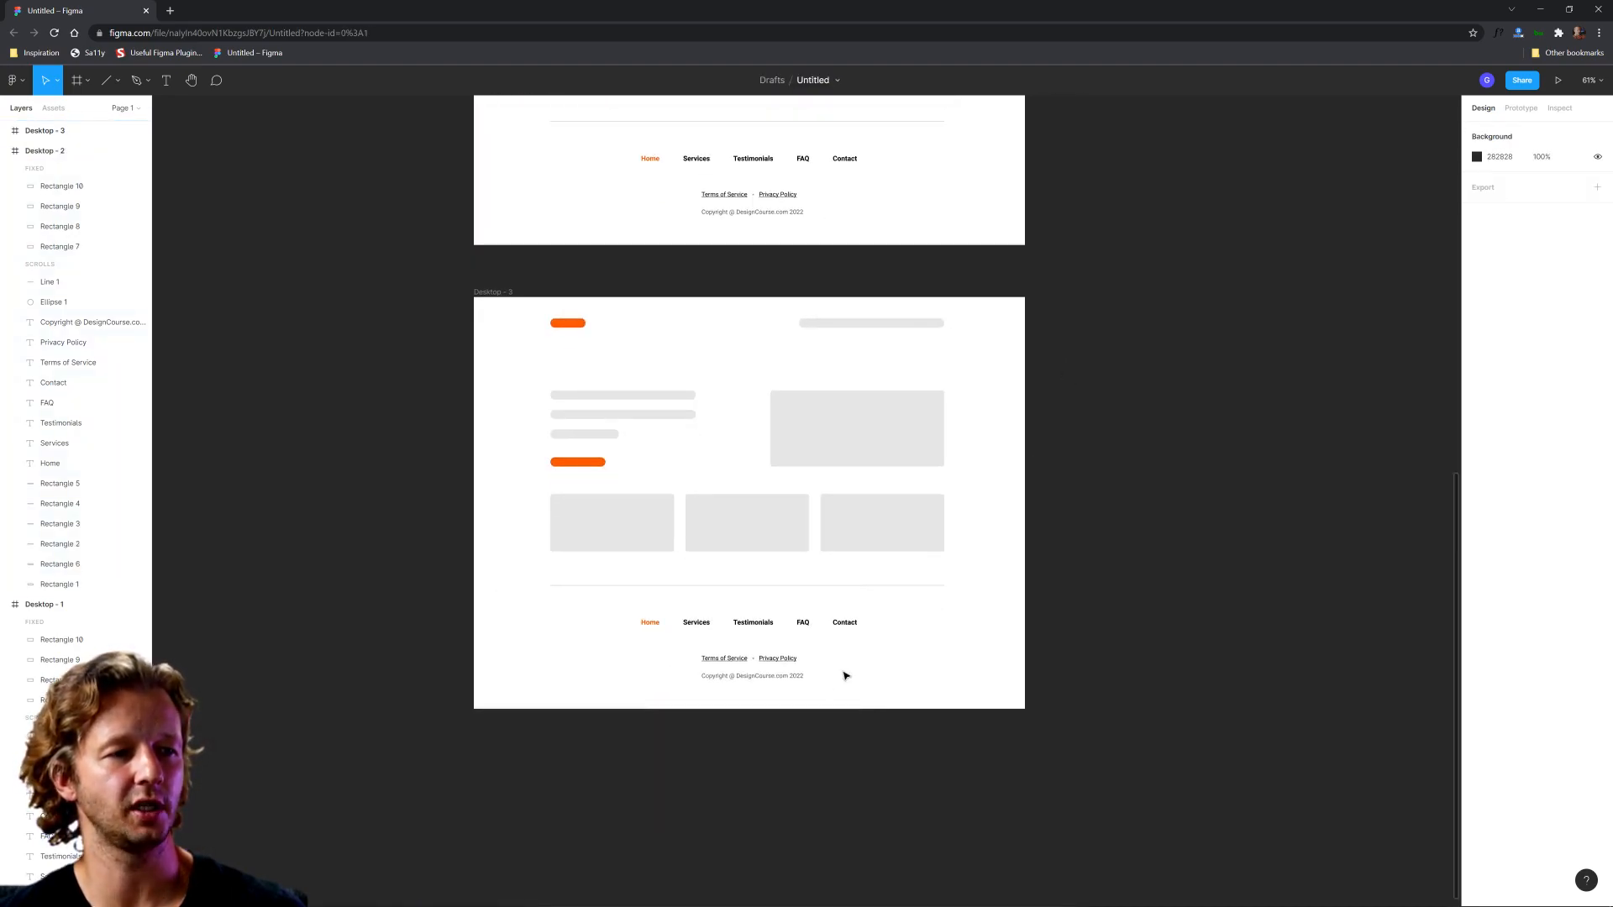
{"action": "scroll", "coordinate": [748, 715], "scroll_direction": "up", "scroll_amount": 3}
{"action": "left_click", "coordinate": [775, 485]}
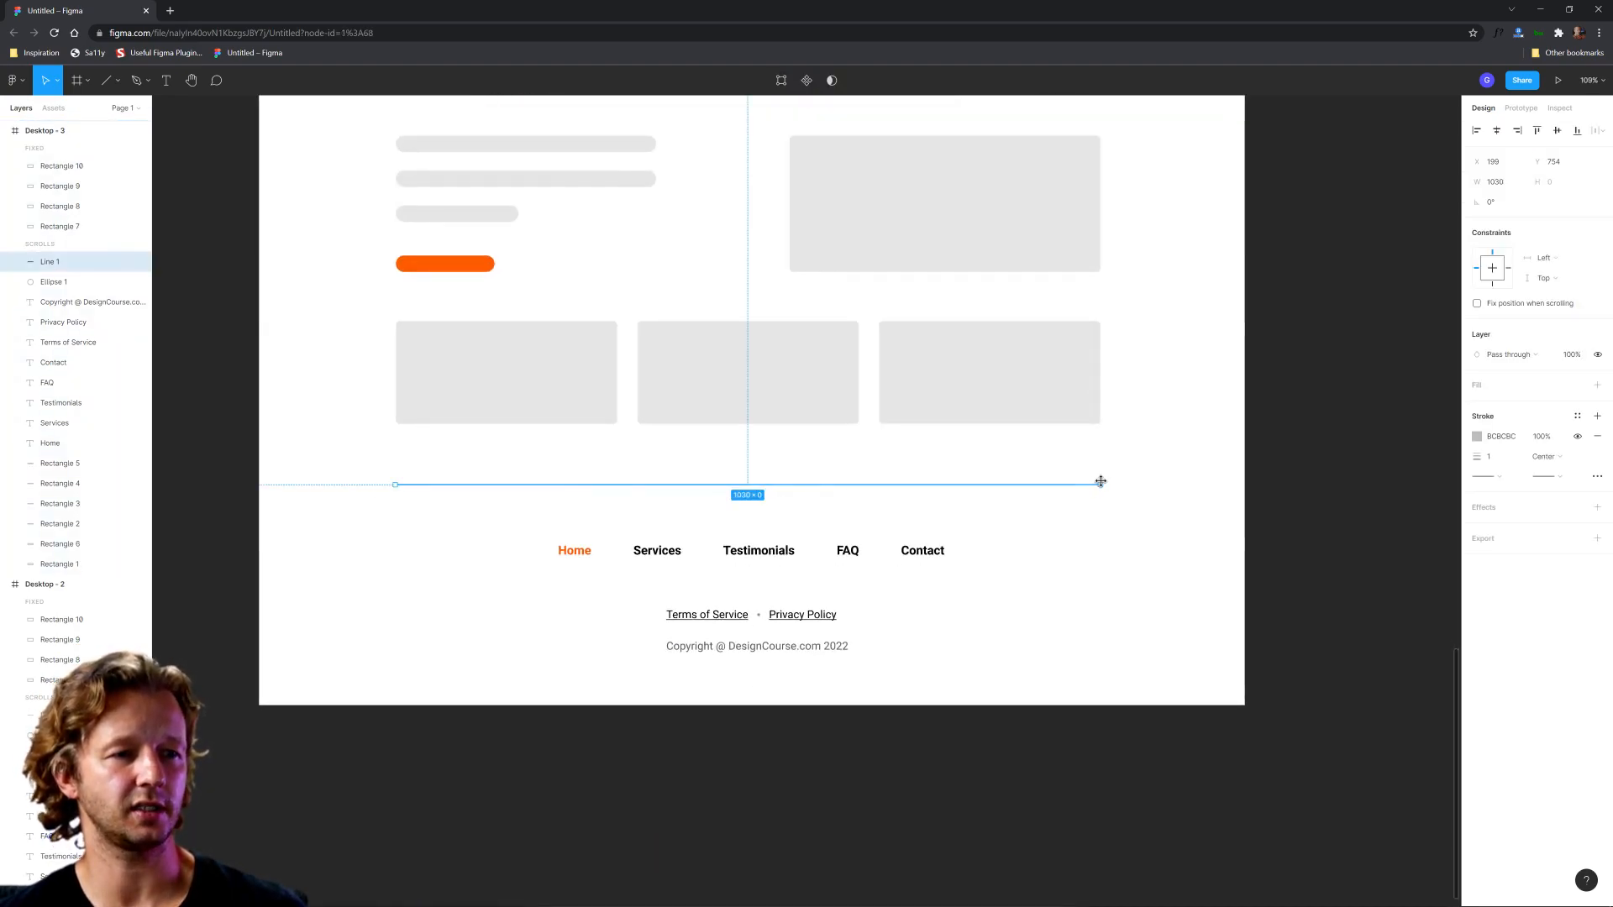
{"action": "left_click_drag", "start_coordinate": [1138, 479], "coordinate": [1245, 484]}
{"action": "left_click", "coordinate": [1312, 452]}
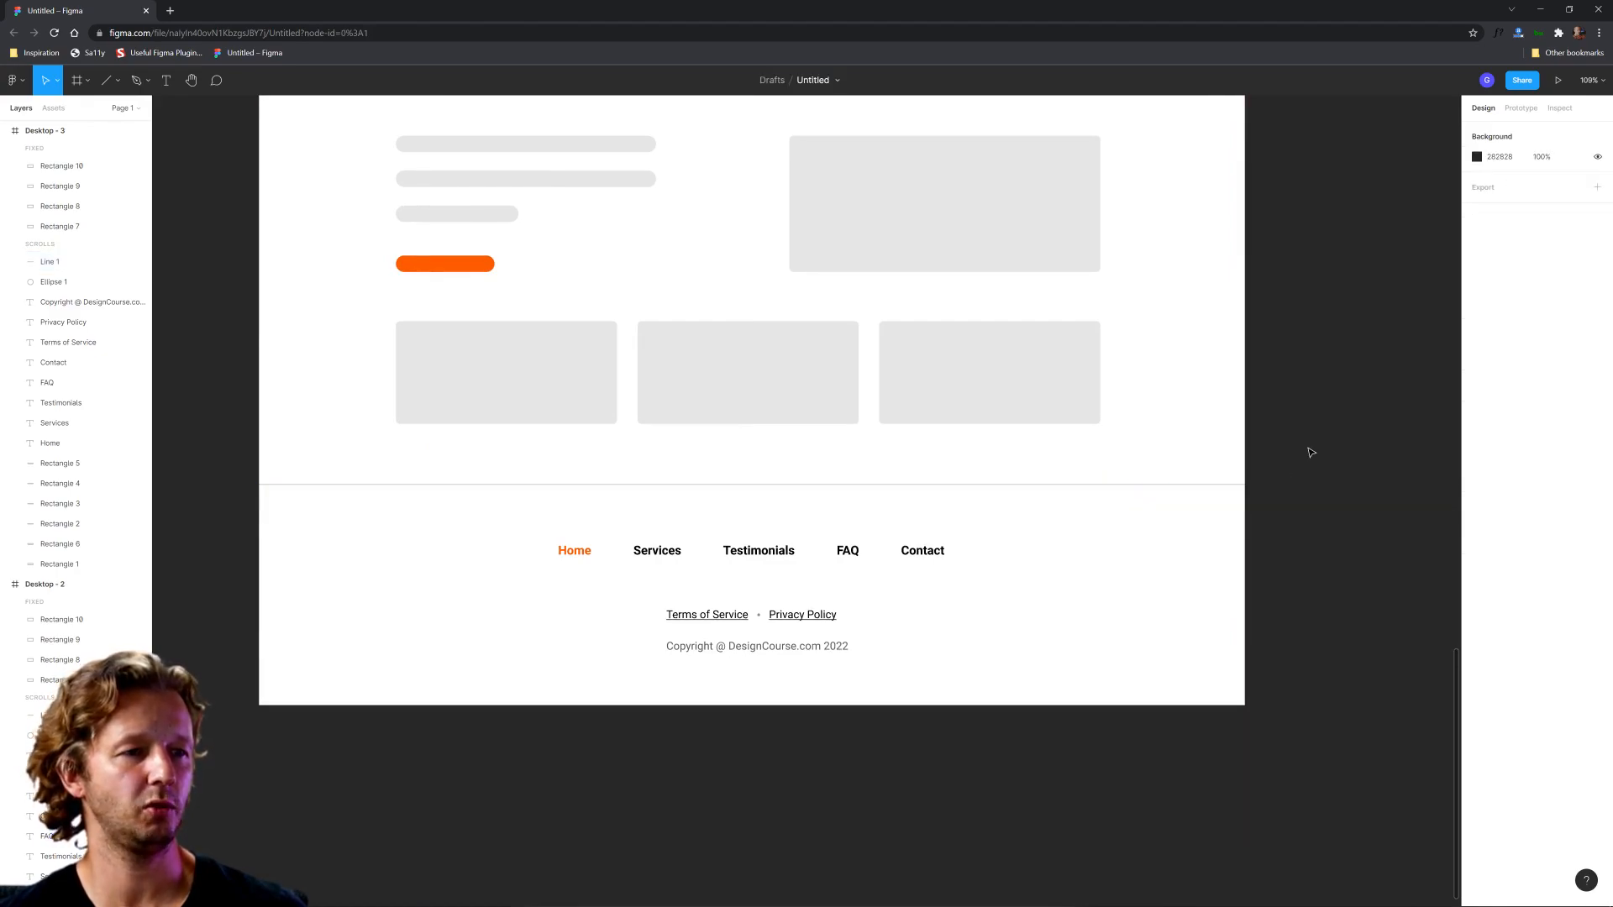
Step: Duplicate the Desktop - 3 frame and place the copy directly below it
{"action": "scroll", "coordinate": [1035, 583], "scroll_direction": "down", "scroll_amount": 5}
{"action": "left_click_drag", "start_coordinate": [1120, 493], "coordinate": [1050, 438]}
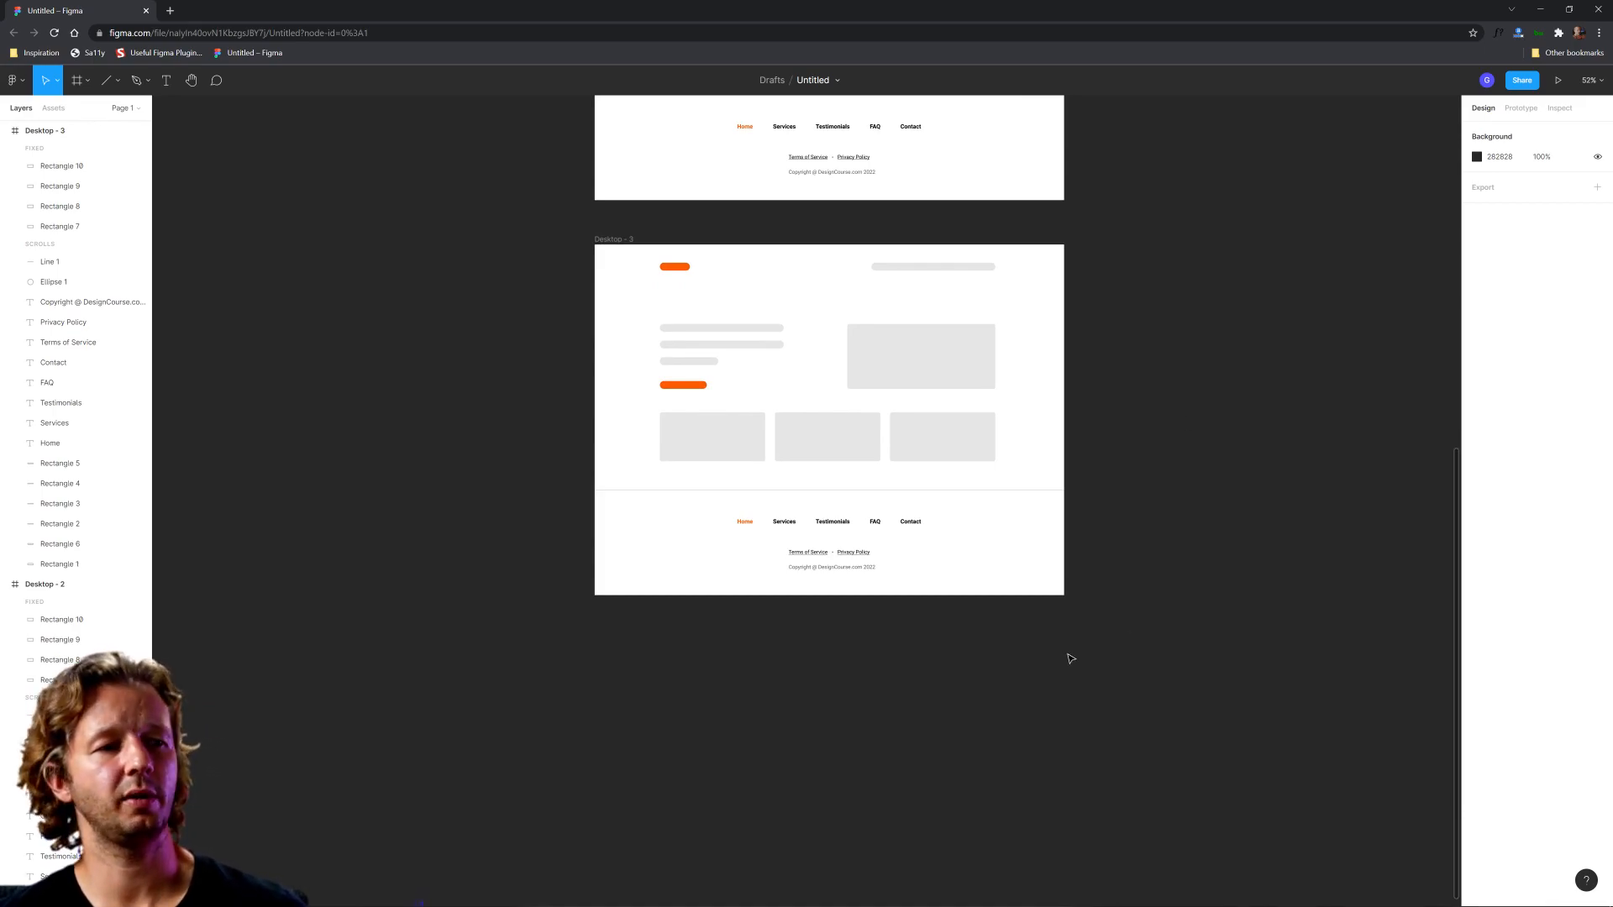
{"action": "left_click", "coordinate": [623, 242]}
{"action": "left_click_drag", "start_coordinate": [623, 242], "coordinate": [609, 619]}
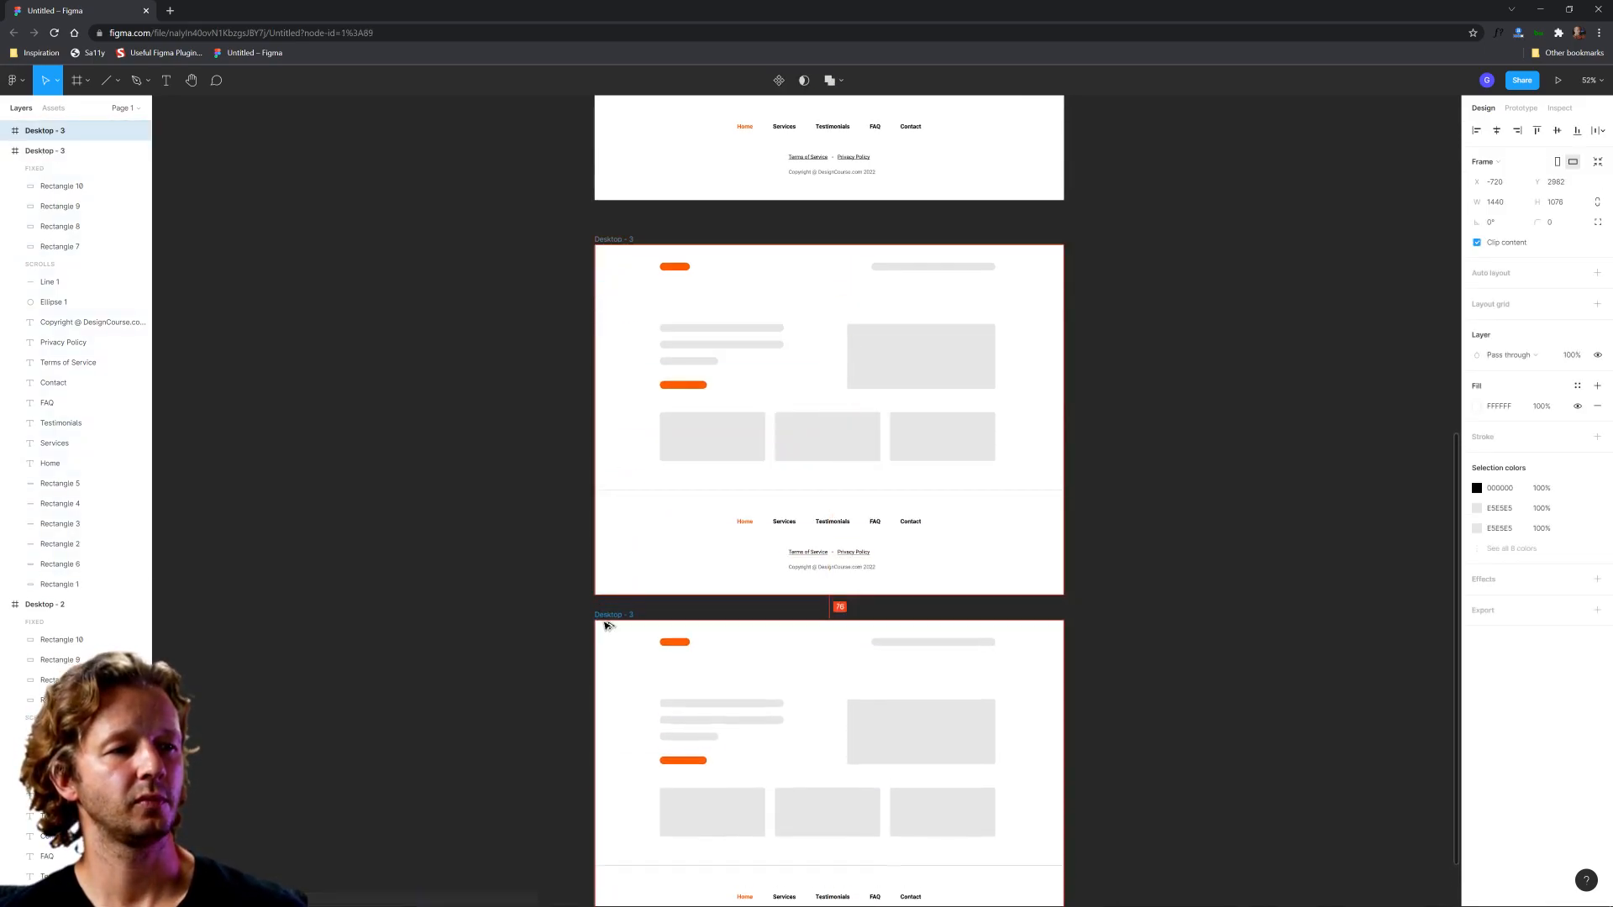
{"action": "left_click", "coordinate": [1167, 760]}
Step: Delete the divider line above the footer links in the Desktop - 4 frame
{"action": "scroll", "coordinate": [1173, 577], "scroll_direction": "down", "scroll_amount": 4}
{"action": "scroll", "coordinate": [821, 613], "scroll_direction": "up", "scroll_amount": 5}
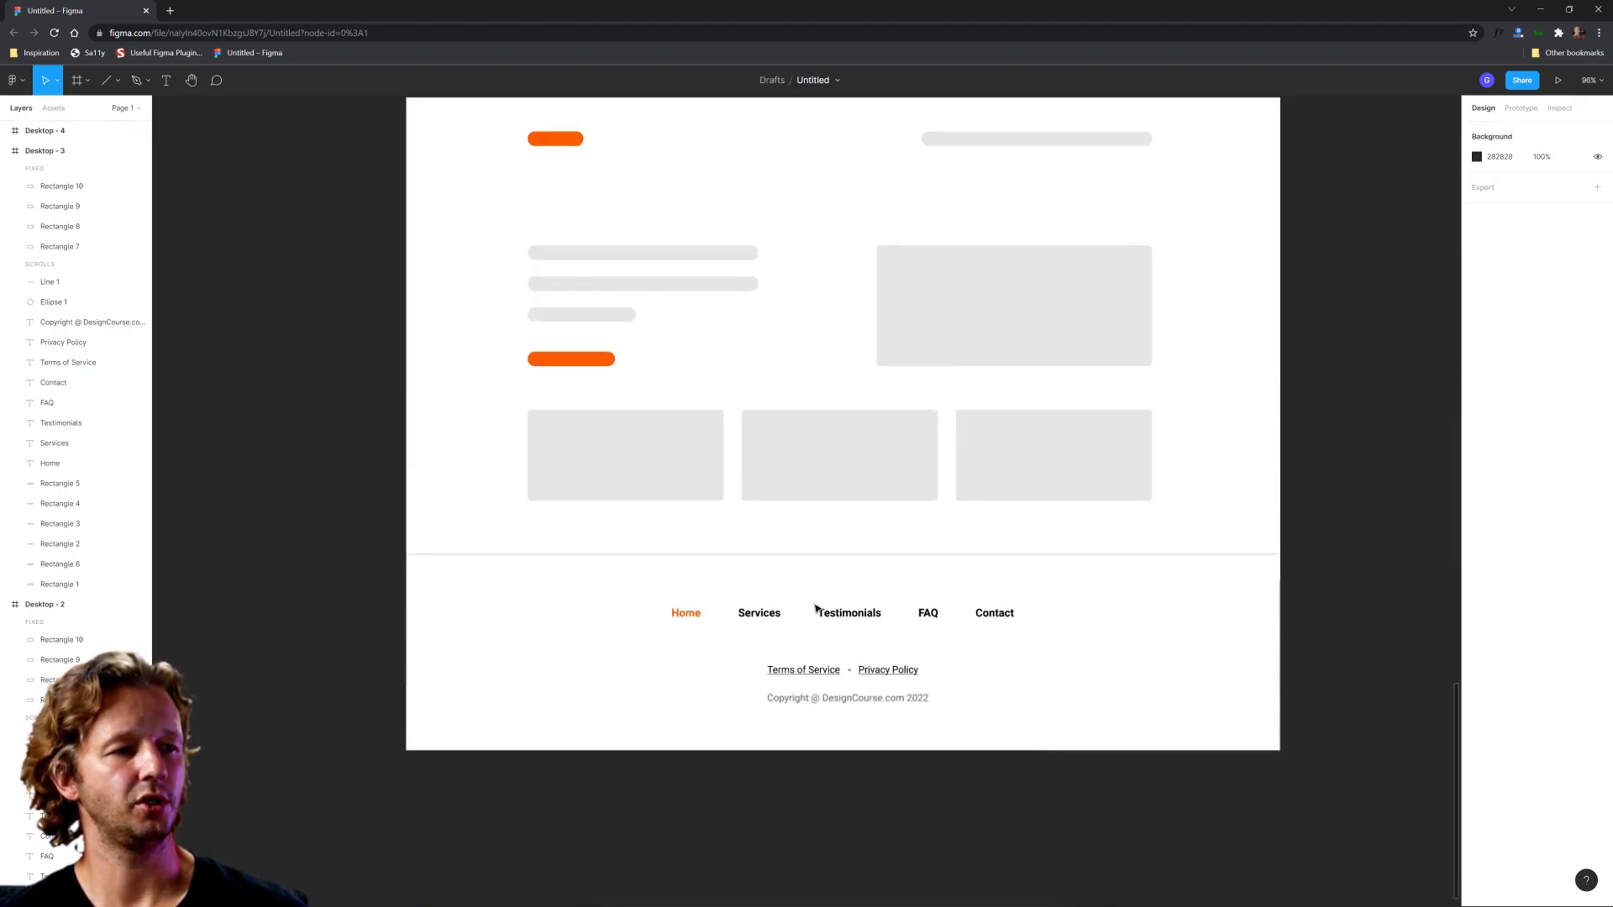
{"action": "left_click", "coordinate": [709, 551]}
{"action": "key", "text": "Delete"}
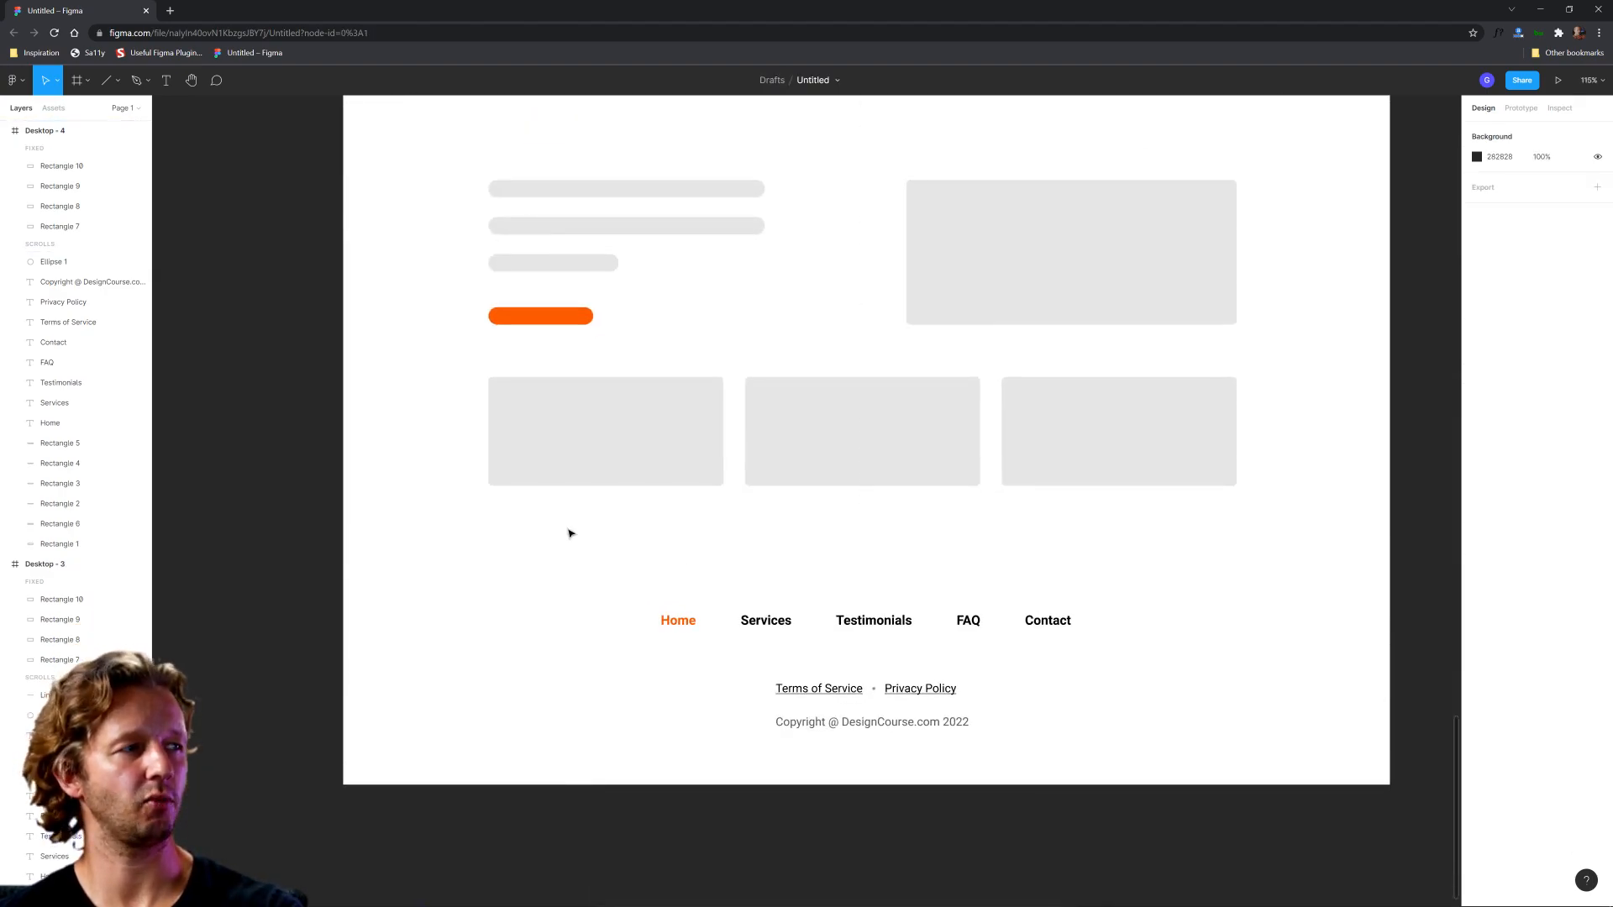
Step: Draw a full-width 1440 × 318 rectangle over the footer area of Desktop - 4 and send it to the back behind the text
{"action": "left_click", "coordinate": [118, 81]}
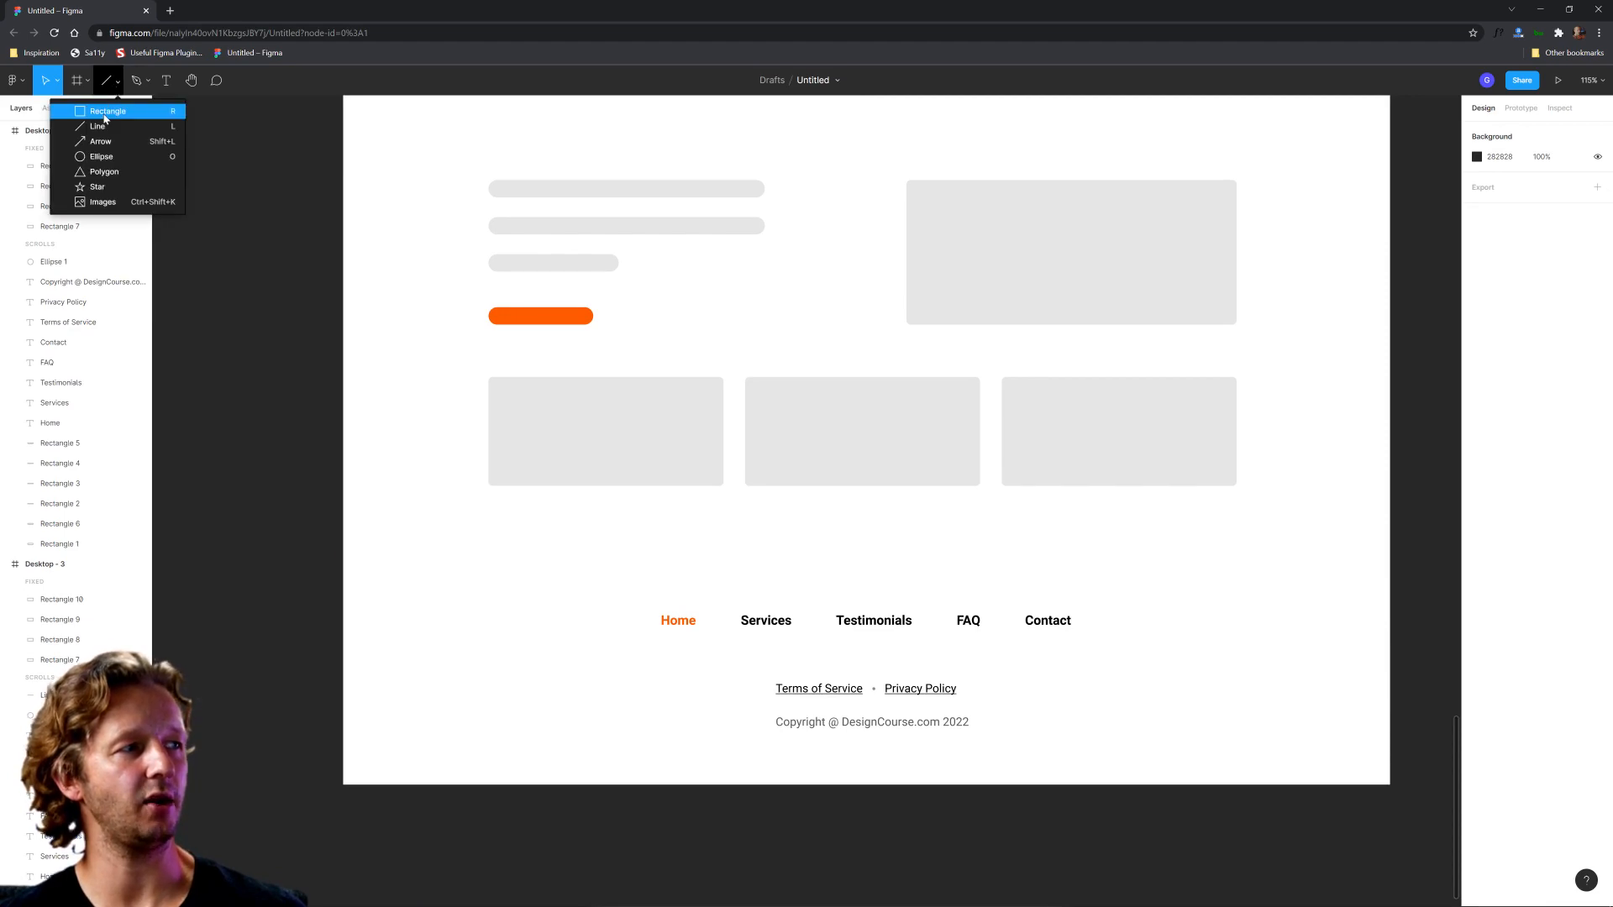
{"action": "left_click", "coordinate": [118, 108]}
{"action": "left_click_drag", "start_coordinate": [343, 553], "coordinate": [1390, 786]}
{"action": "right_click", "coordinate": [1235, 615]}
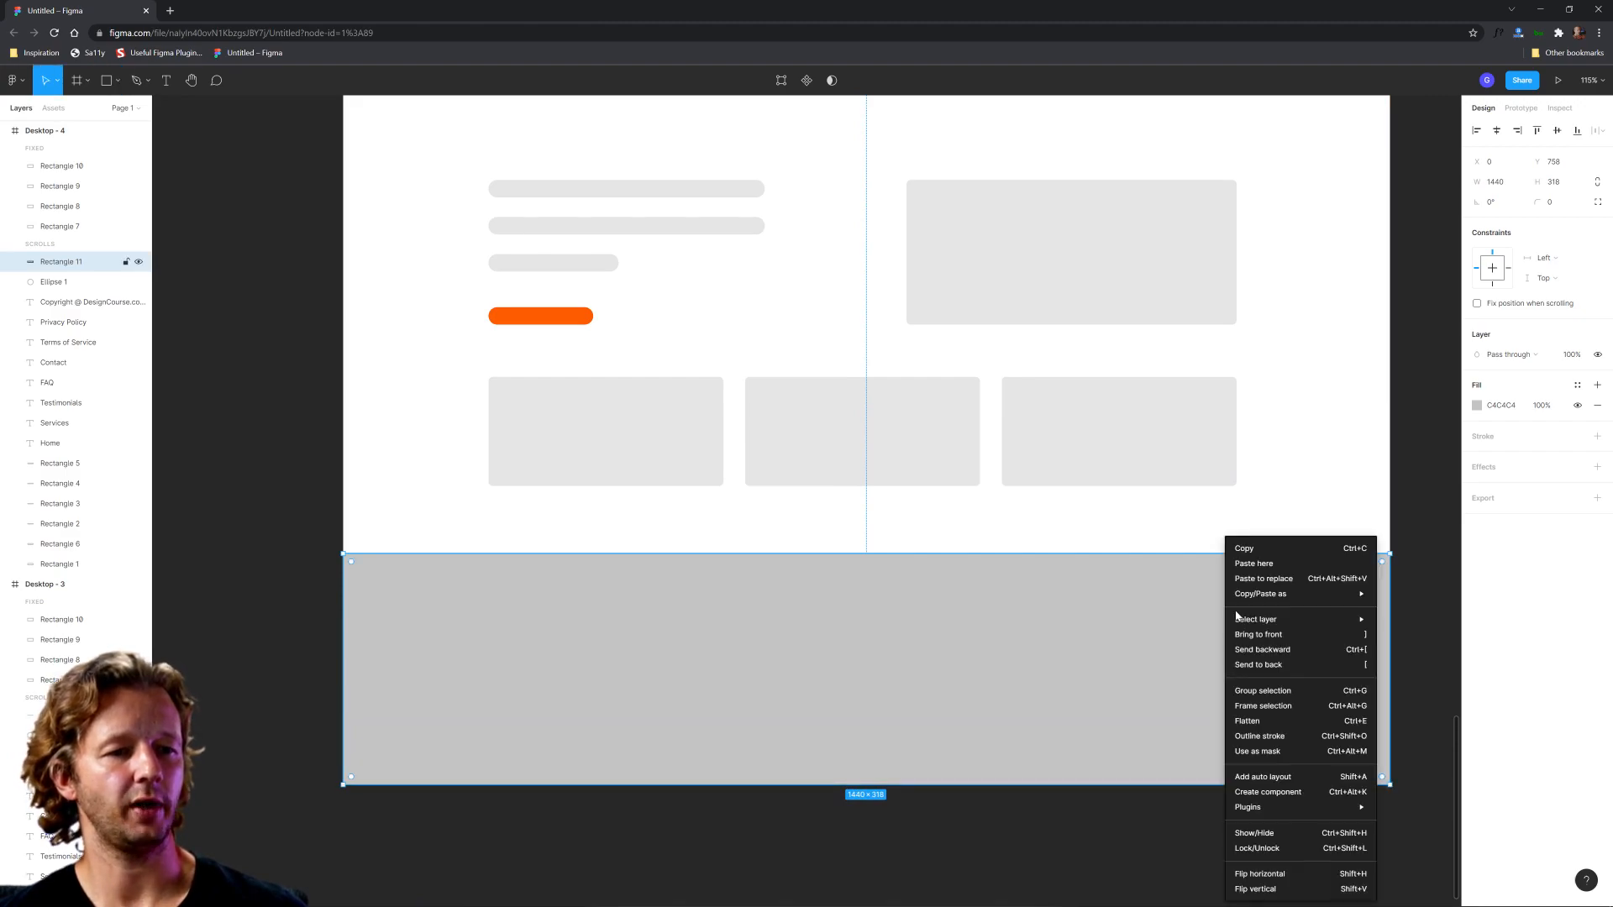
{"action": "left_click", "coordinate": [1265, 664]}
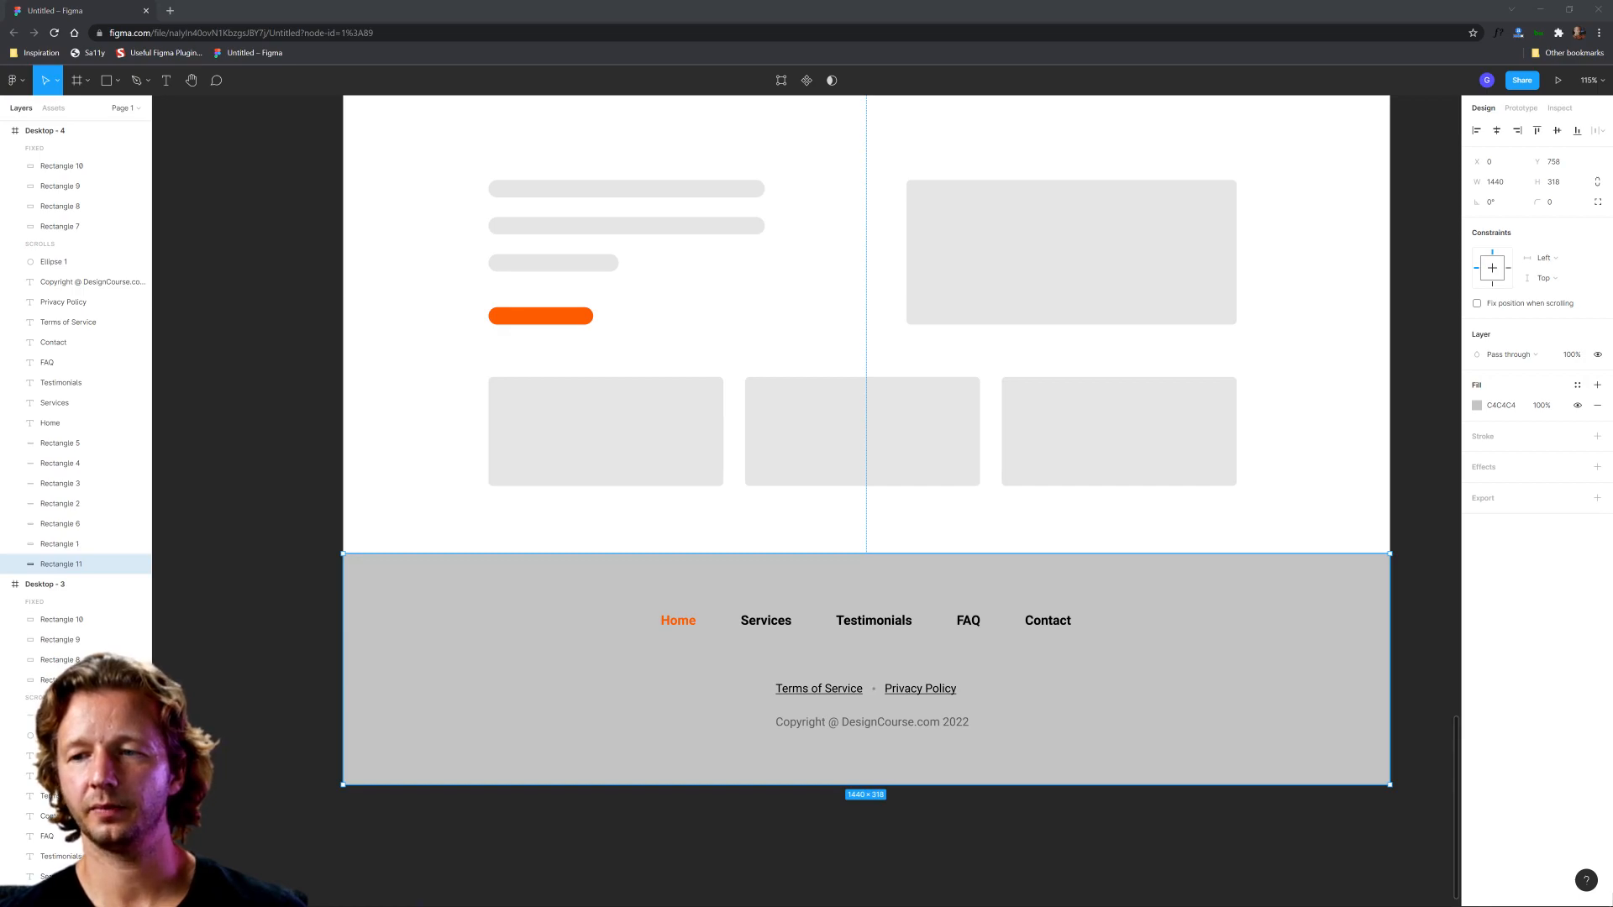
{"action": "left_click", "coordinate": [1134, 657]}
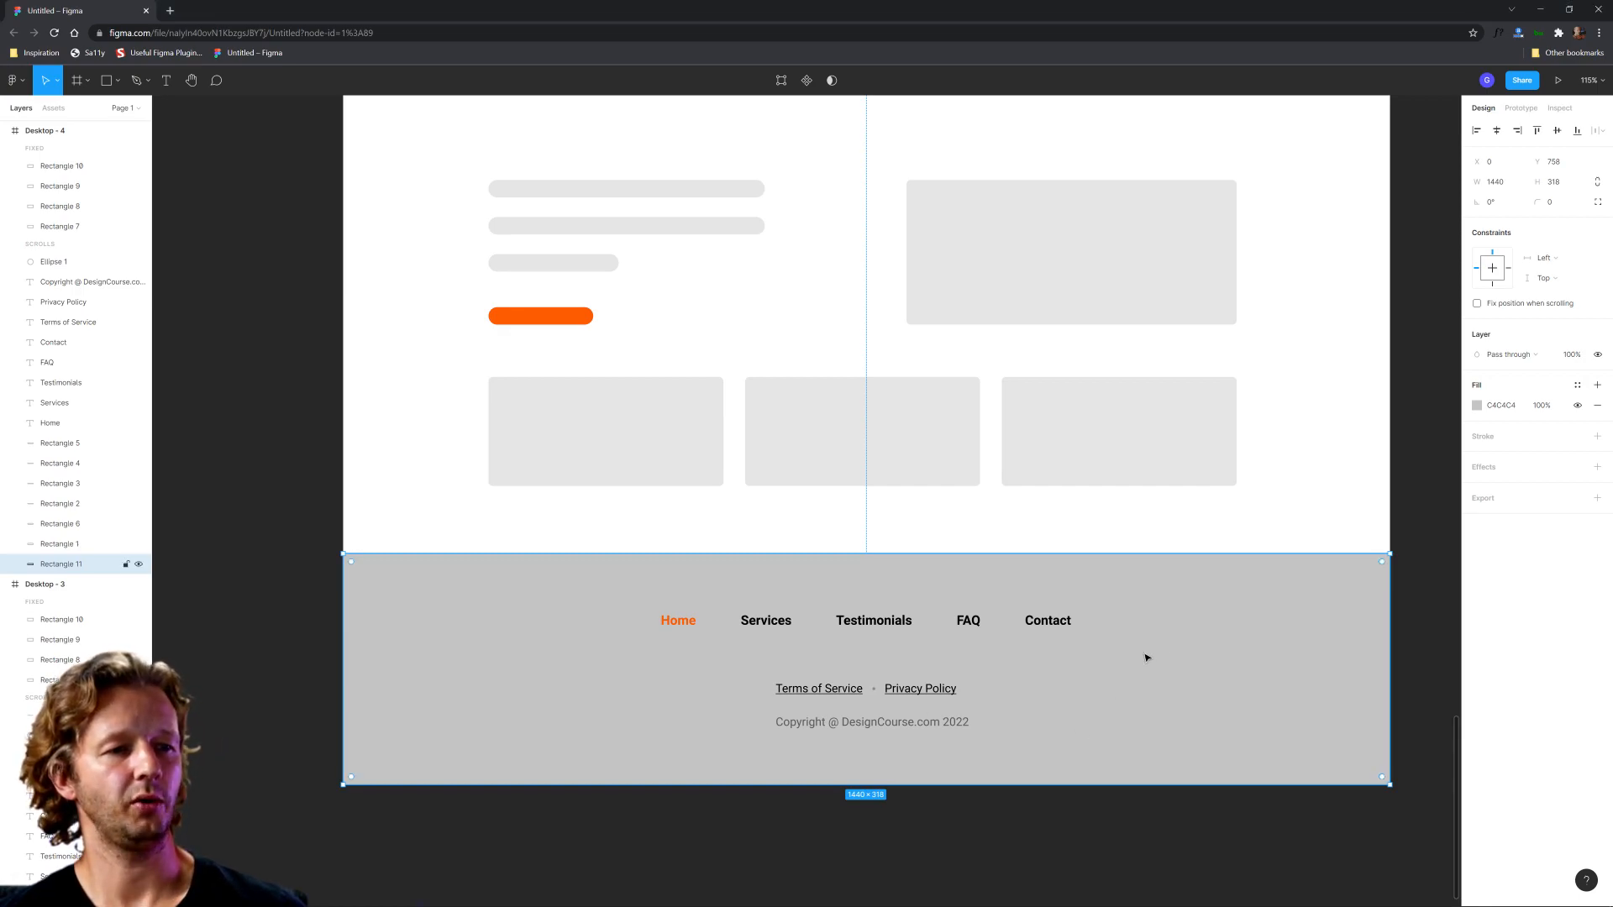
Step: Recolour the footer background rectangle in Desktop - 4 with the light grey sampled from the placeholder cards above it
{"action": "key", "text": "i"}
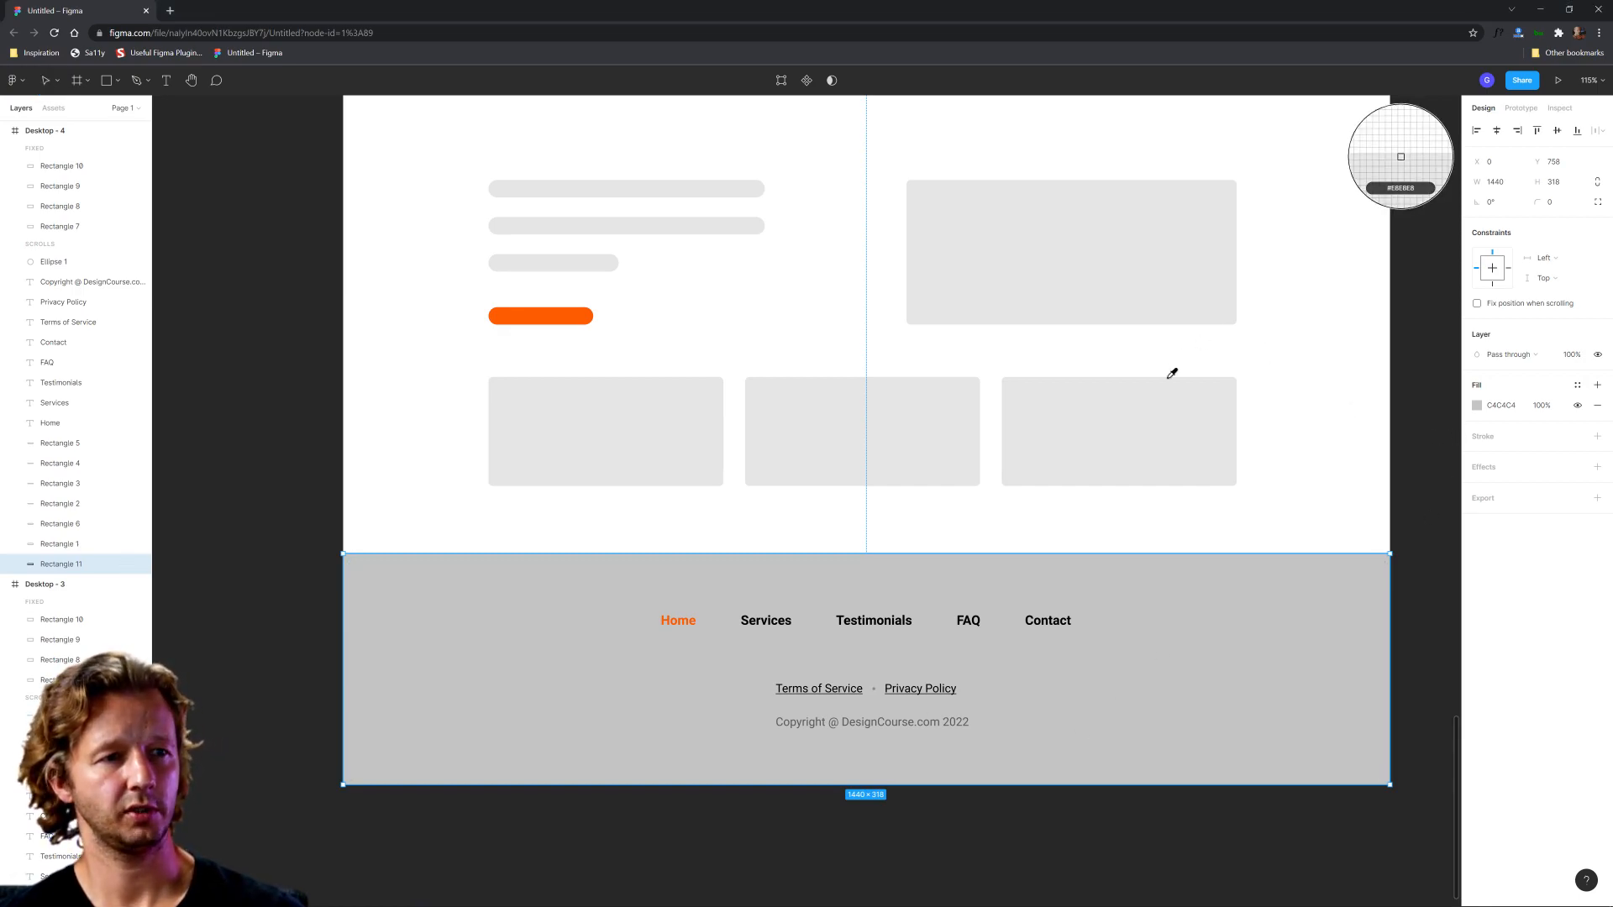
{"action": "left_click", "coordinate": [1168, 382]}
{"action": "left_click", "coordinate": [1311, 424]}
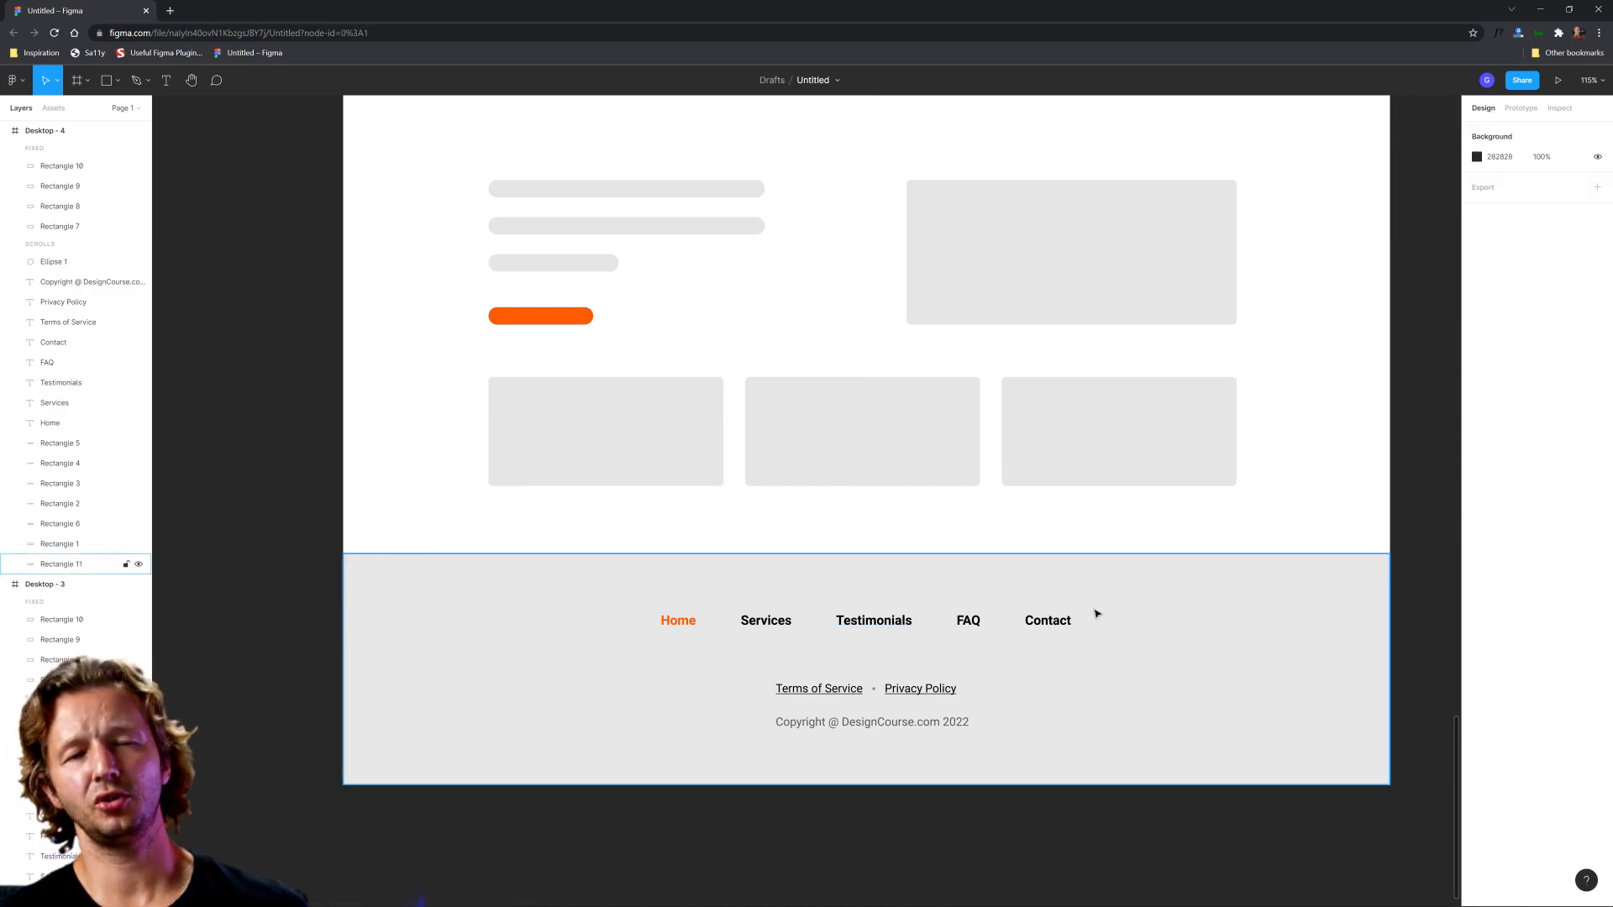
Step: Move the five navigation links from Home to Contact straight up, close to the upper edge of the footer block
{"action": "left_click_drag", "start_coordinate": [293, 609], "coordinate": [1172, 636]}
{"action": "left_click", "coordinate": [1172, 636], "text": "shift"}
{"action": "left_click_drag", "start_coordinate": [1046, 624], "coordinate": [1040, 590]}
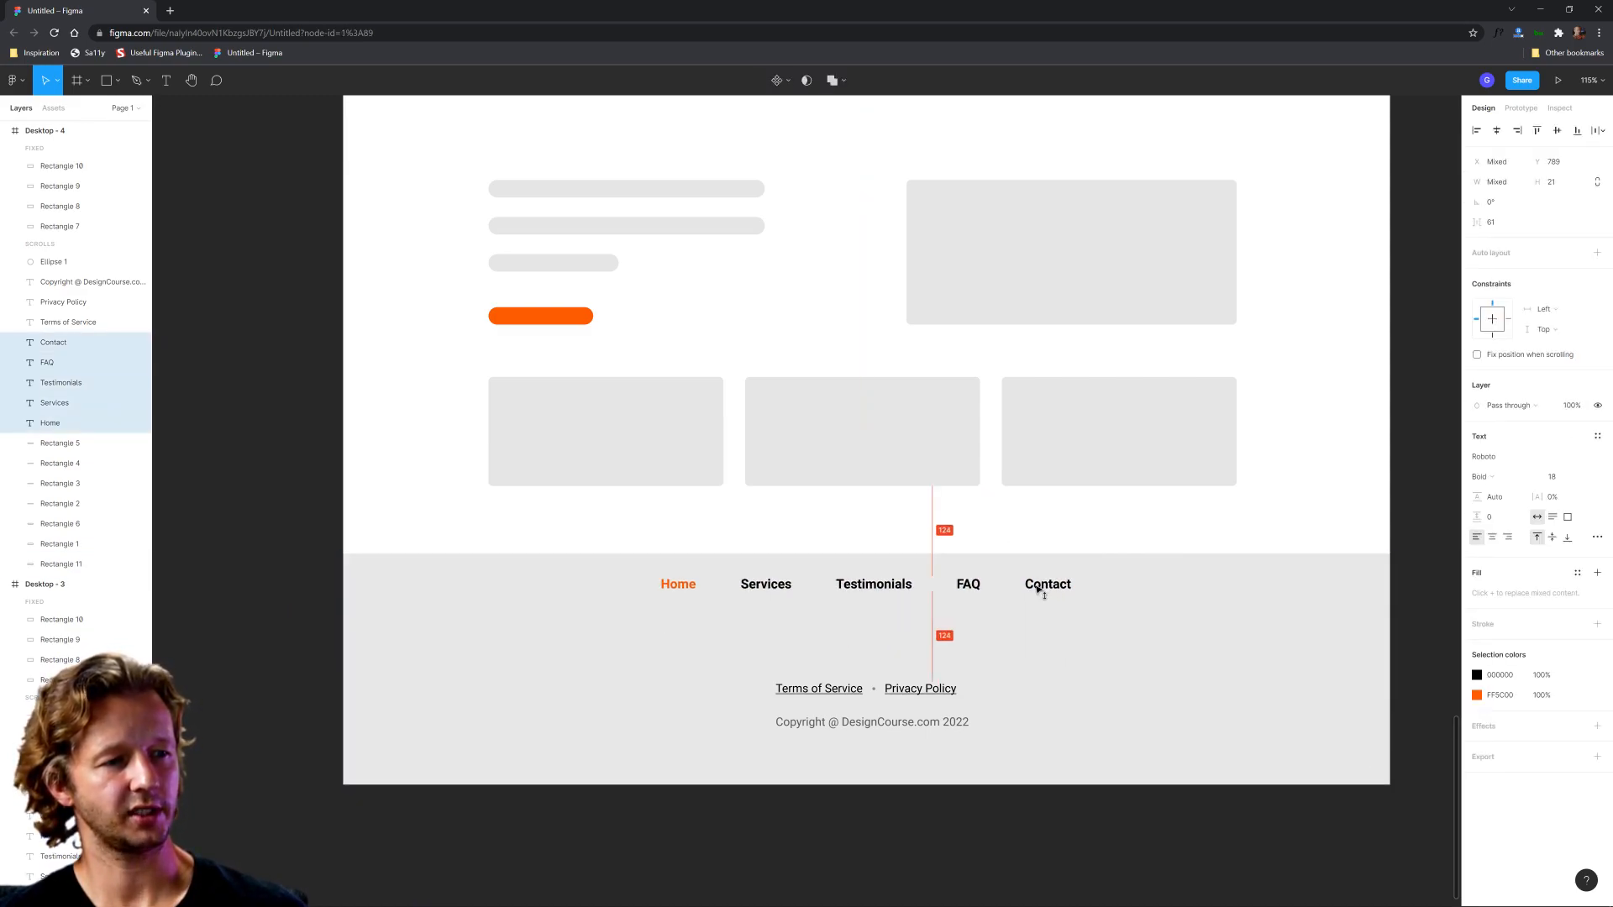
Step: Duplicate the footer background rectangle and shorten the copy from below to a 1440 × 82 strip behind the navigation links
{"action": "left_click", "coordinate": [1138, 591]}
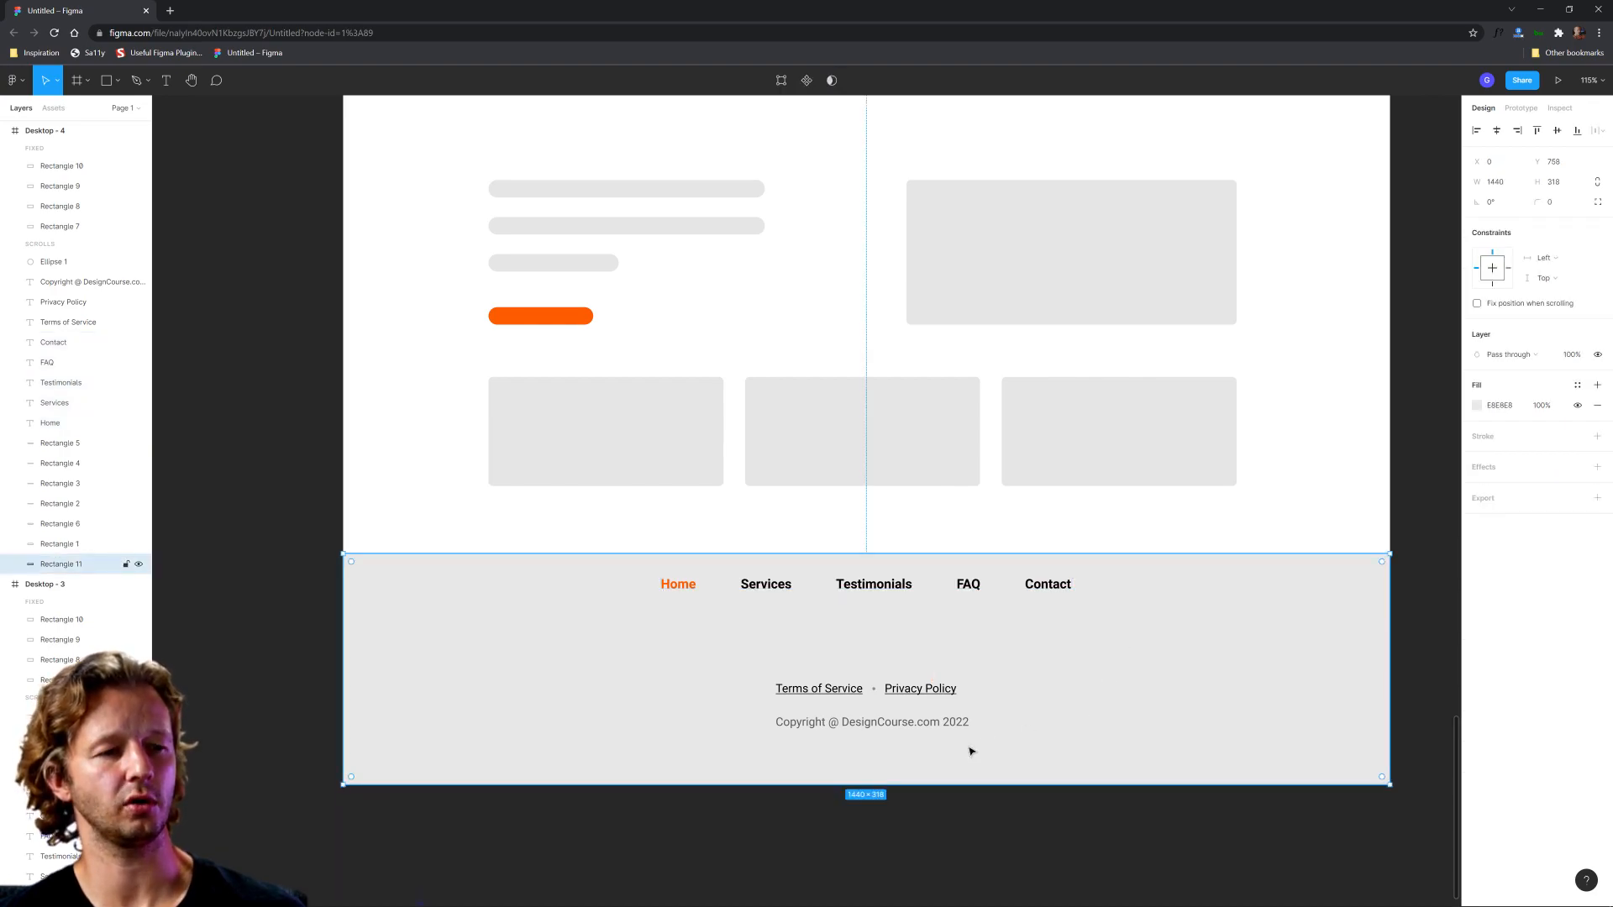
{"action": "key", "text": "ctrl+d"}
{"action": "left_click_drag", "start_coordinate": [948, 782], "coordinate": [1032, 614]}
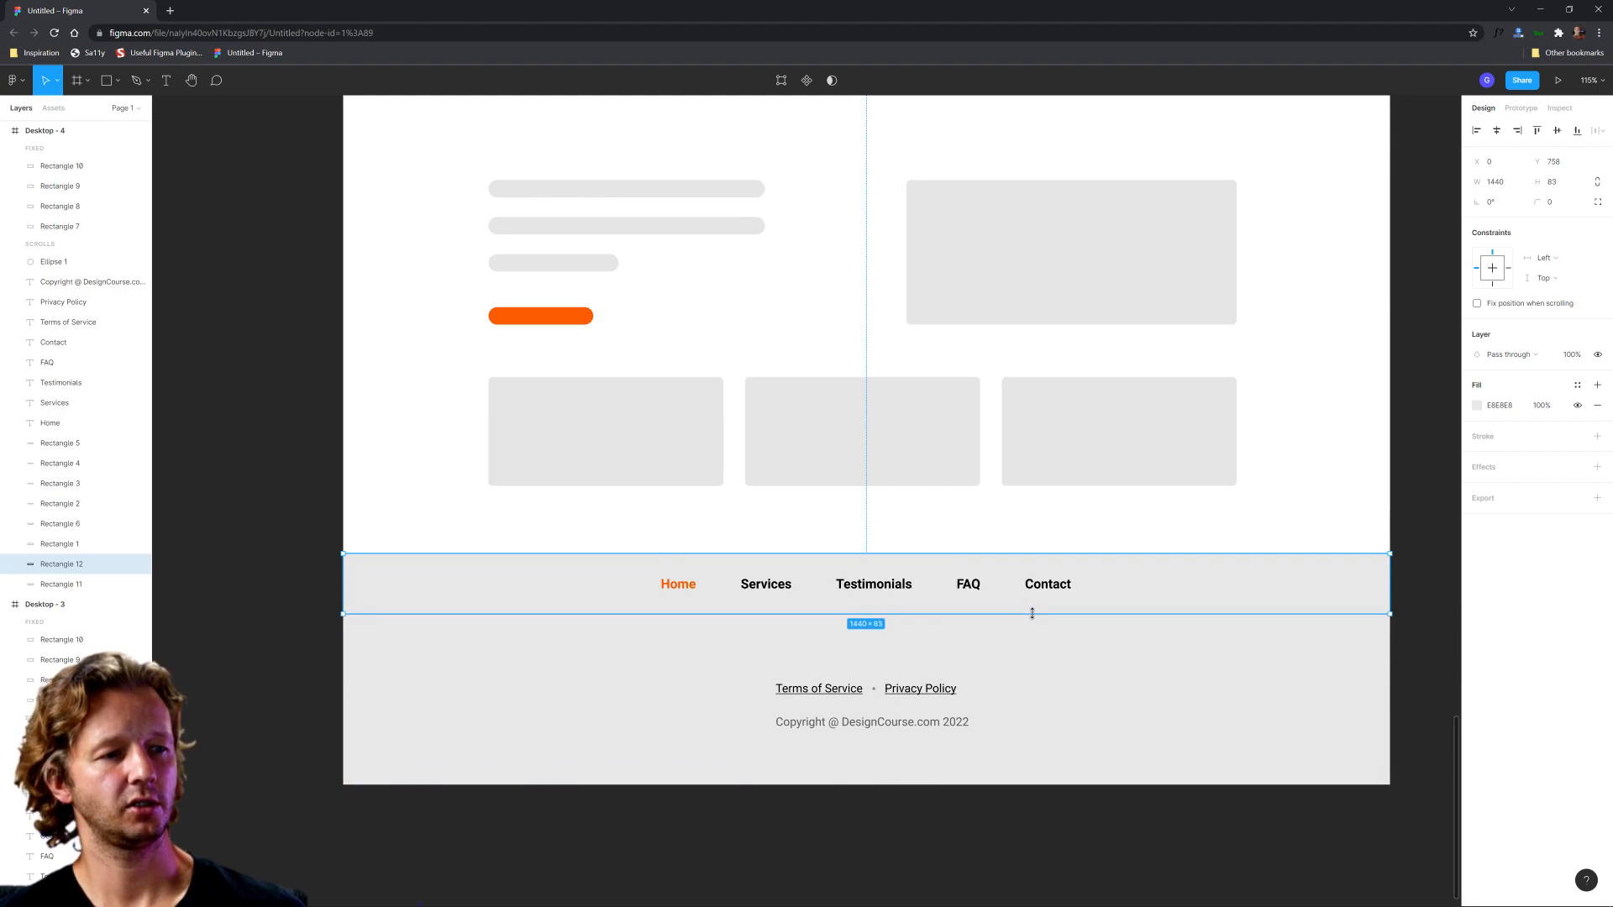
Step: Set the fill of the strip behind the navigation links to F4F4F4
{"action": "left_click", "coordinate": [1476, 405]}
{"action": "type", "text": "f4"}
{"action": "key", "text": "Return"}
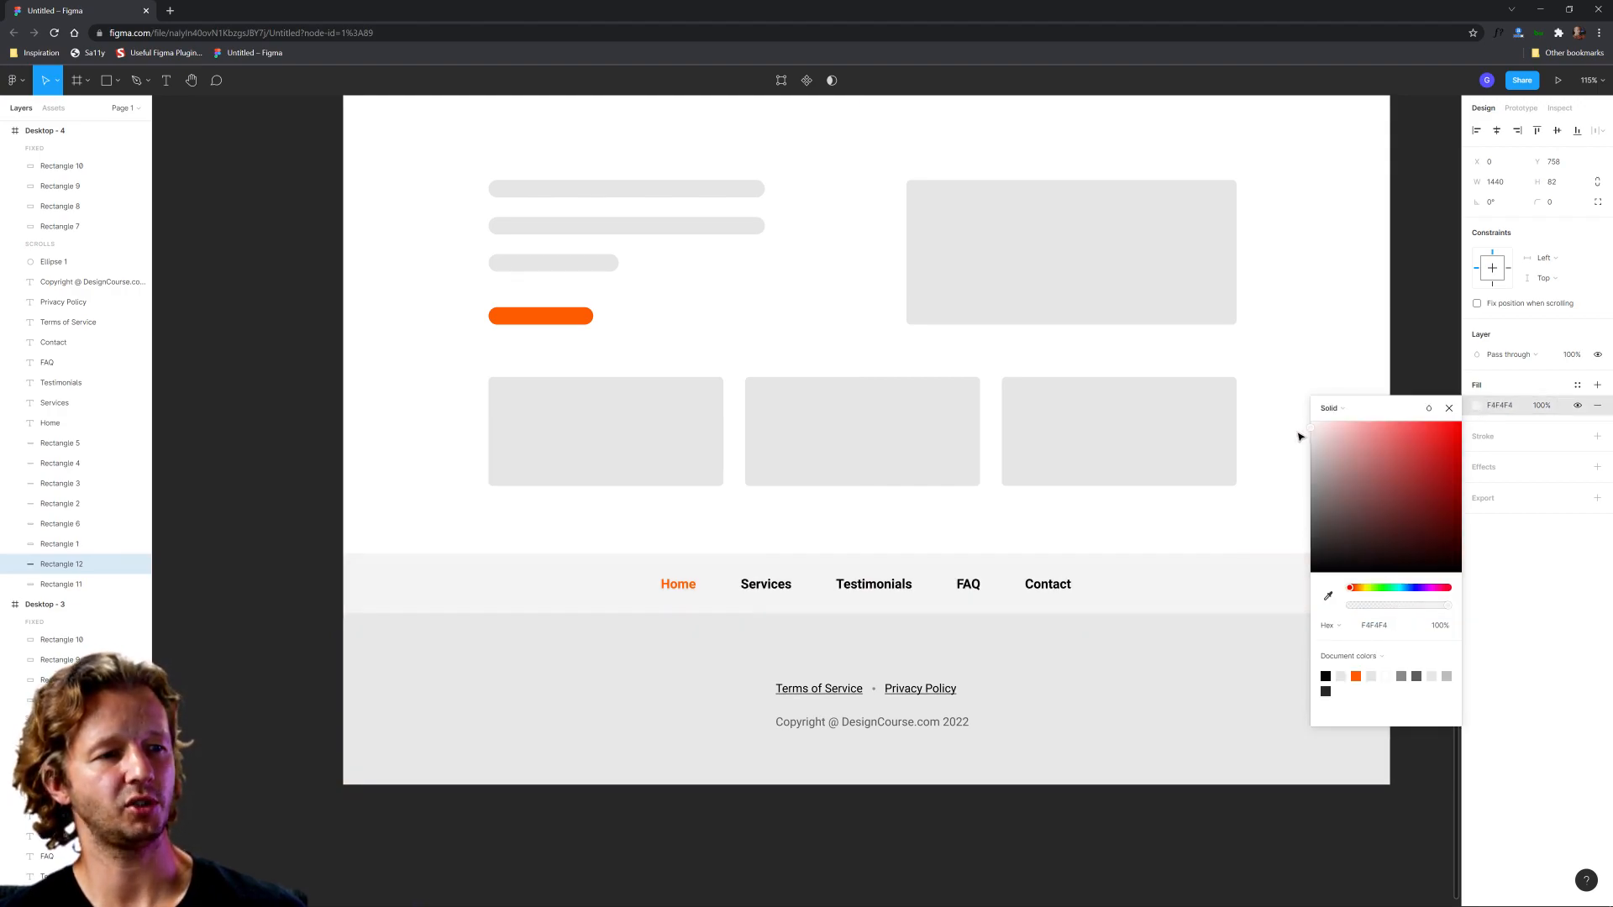
{"action": "left_click", "coordinate": [1250, 519]}
{"action": "left_click", "coordinate": [1307, 572]}
{"action": "left_click", "coordinate": [1308, 651]}
{"action": "left_click", "coordinate": [1293, 504]}
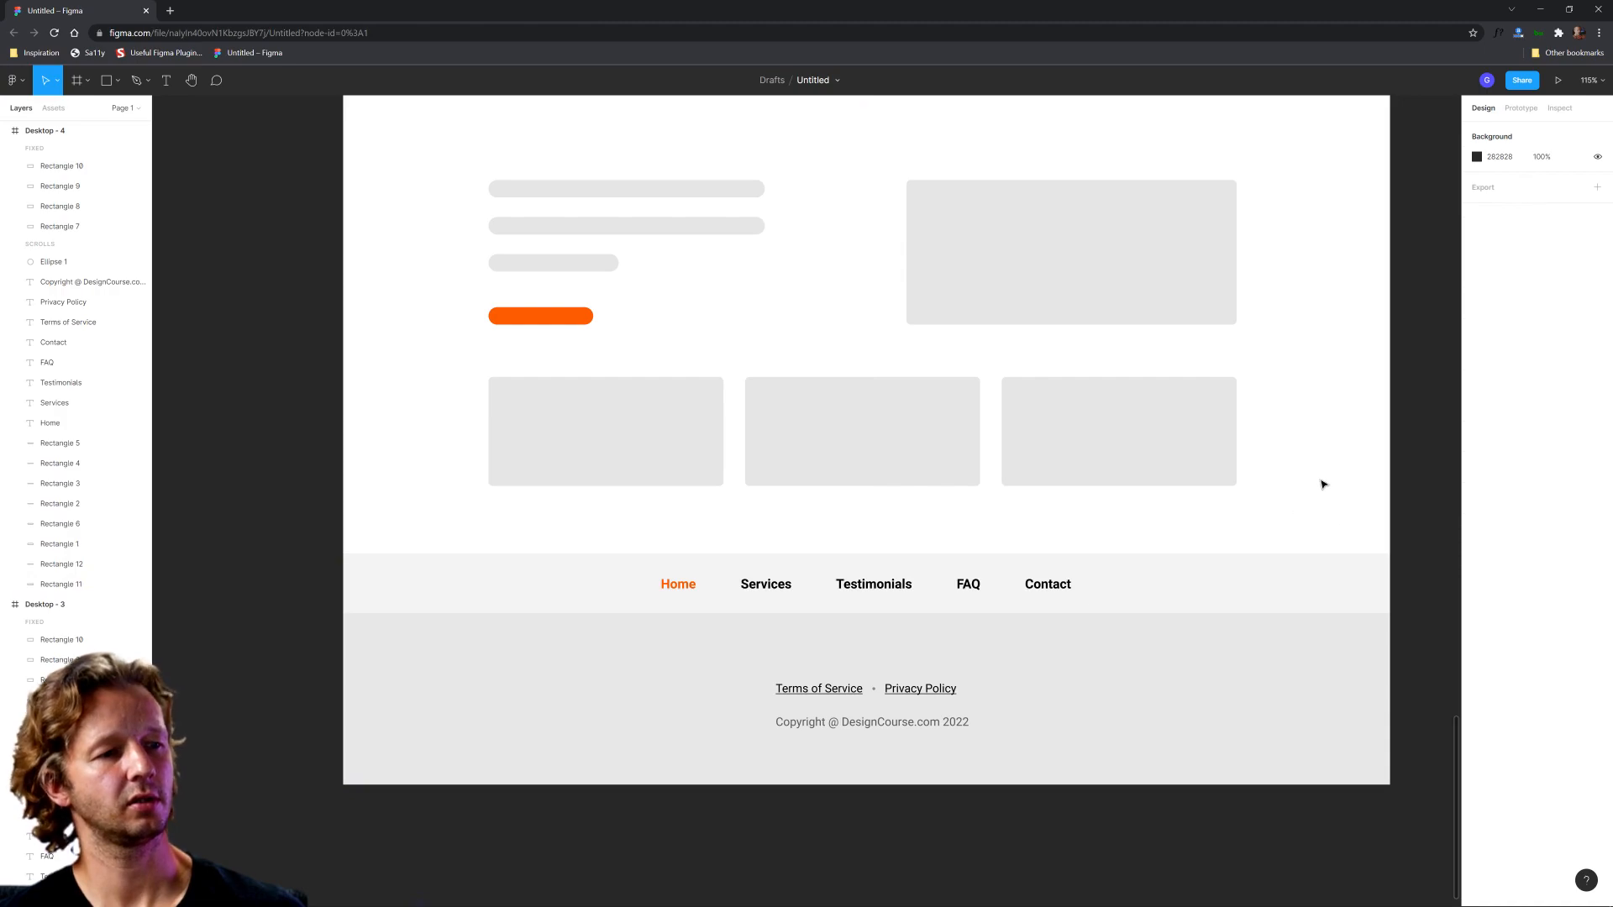
Step: Group the Terms of Service, Privacy Policy and copyright texts and centre the group horizontally in the Desktop - 4 footer
{"action": "scroll", "coordinate": [1278, 454], "scroll_direction": "down", "scroll_amount": 3}
{"action": "left_click_drag", "start_coordinate": [1090, 780], "coordinate": [807, 645]}
{"action": "left_click_drag", "start_coordinate": [991, 646], "coordinate": [983, 673]}
{"action": "key", "text": "ctrl+z"}
{"action": "key", "text": "ctrl+g"}
{"action": "left_click", "coordinate": [1497, 131]}
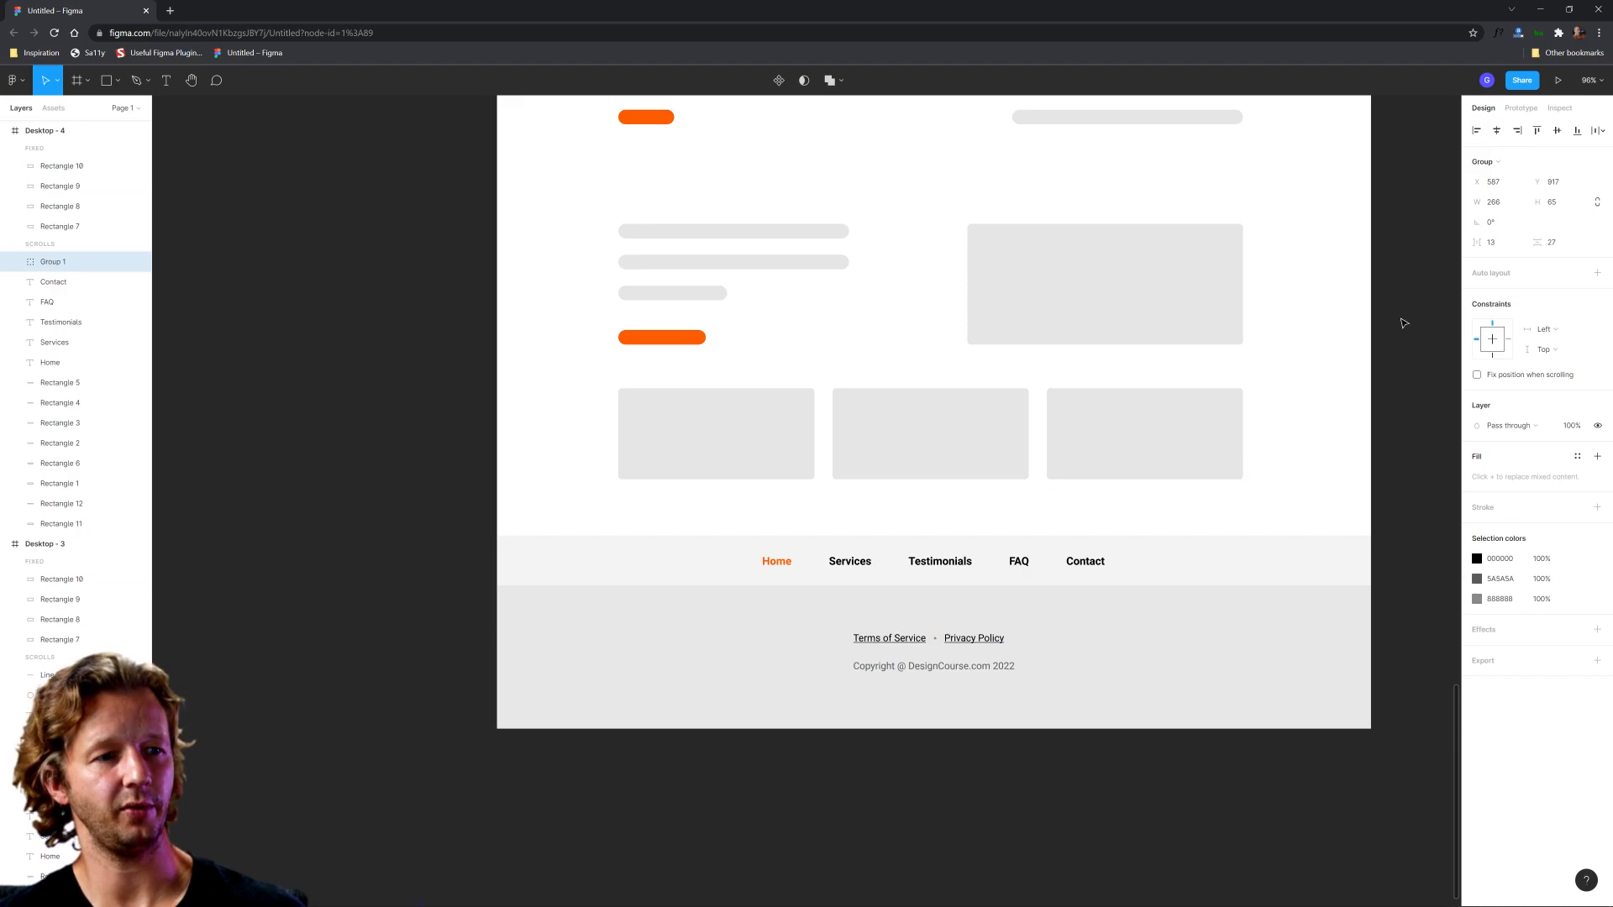
{"action": "left_click", "coordinate": [990, 738]}
Step: Compare the two-tone footer of Desktop - 4 with the divider-line footers in the frames above
{"action": "scroll", "coordinate": [1136, 509], "scroll_direction": "down", "scroll_amount": 2}
{"action": "left_click_drag", "start_coordinate": [1235, 455], "coordinate": [1004, 521]}
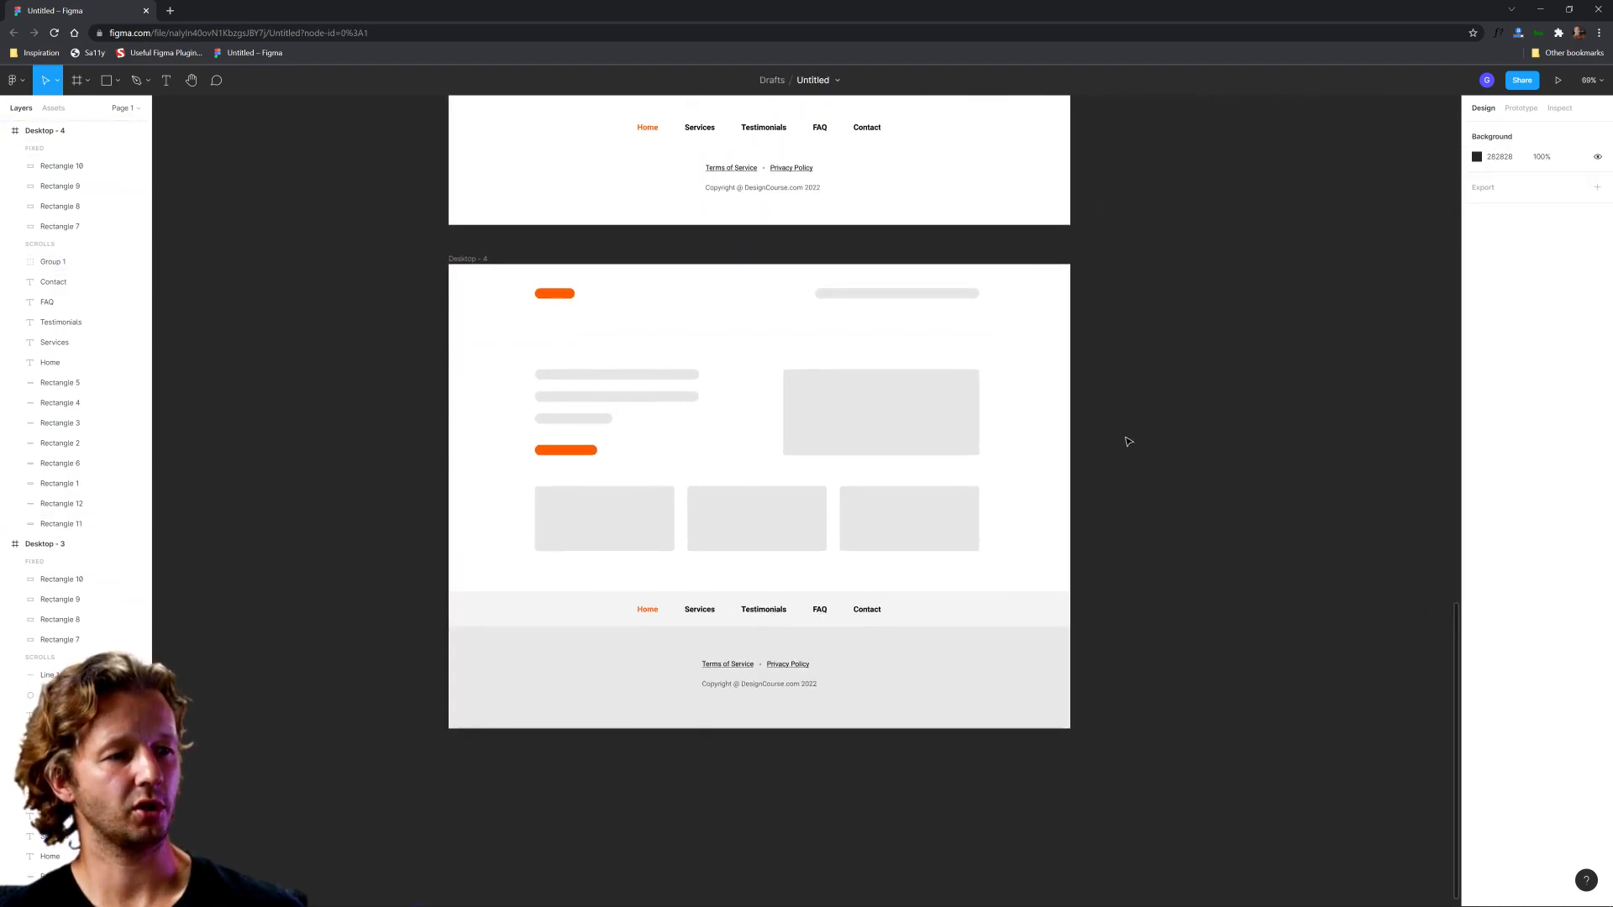
{"action": "scroll", "coordinate": [1122, 438], "scroll_direction": "down", "scroll_amount": 4}
{"action": "left_click_drag", "start_coordinate": [1145, 361], "coordinate": [1070, 785]}
{"action": "left_click_drag", "start_coordinate": [1103, 348], "coordinate": [1079, 396]}
{"action": "scroll", "coordinate": [1120, 630], "scroll_direction": "down", "scroll_amount": 5}
{"action": "scroll", "coordinate": [1030, 577], "scroll_direction": "up", "scroll_amount": 3}
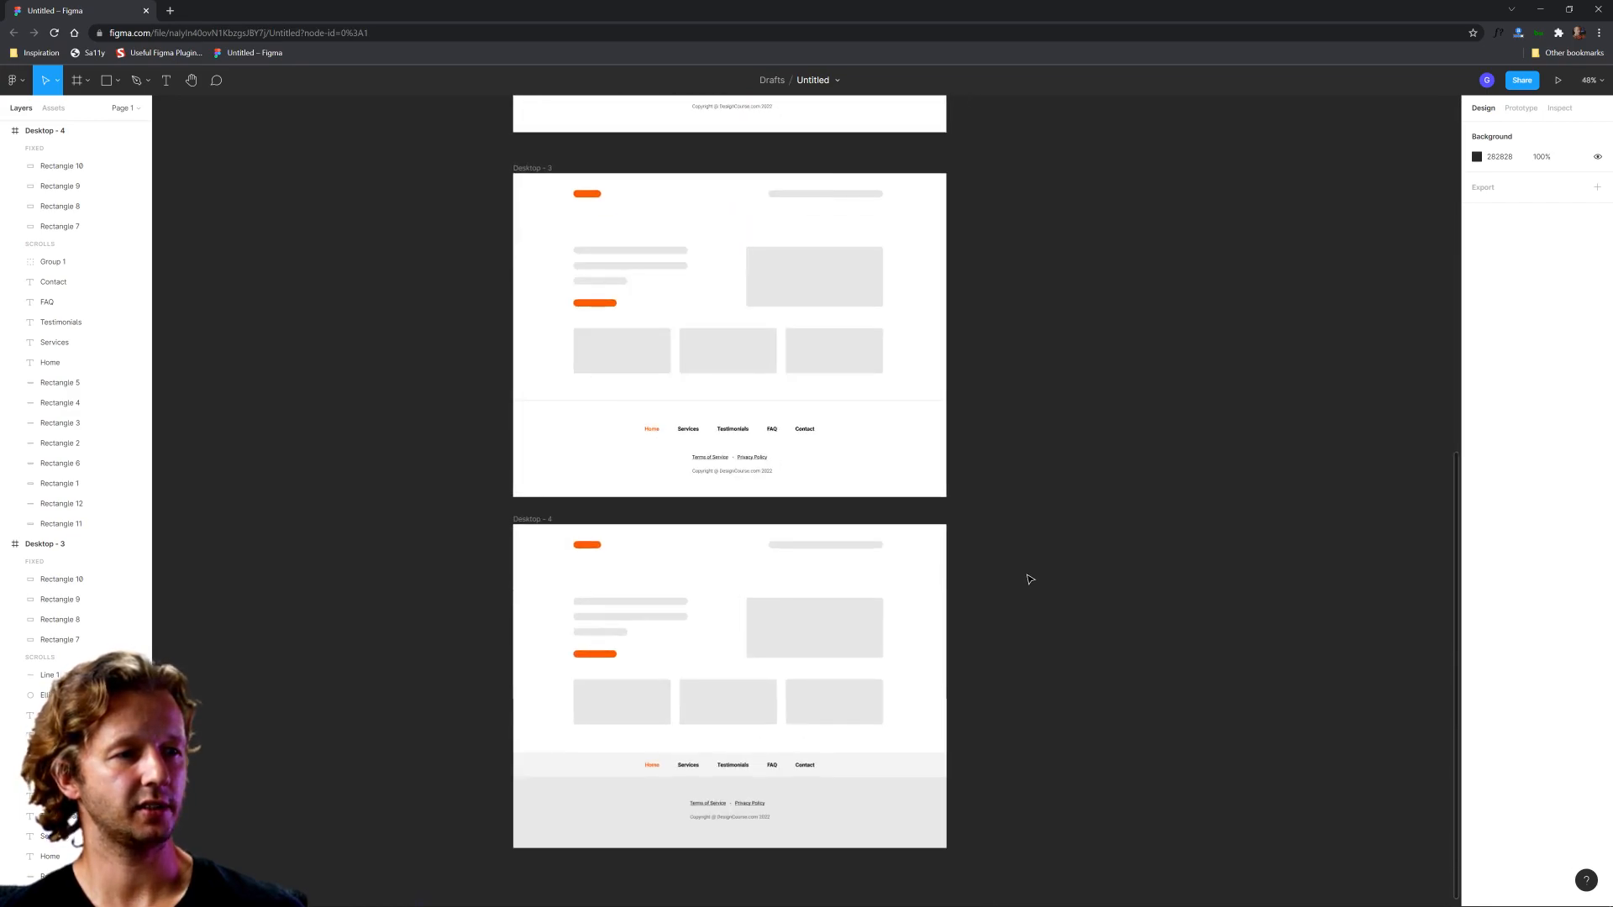
{"action": "scroll", "coordinate": [1058, 634], "scroll_direction": "down", "scroll_amount": 3}
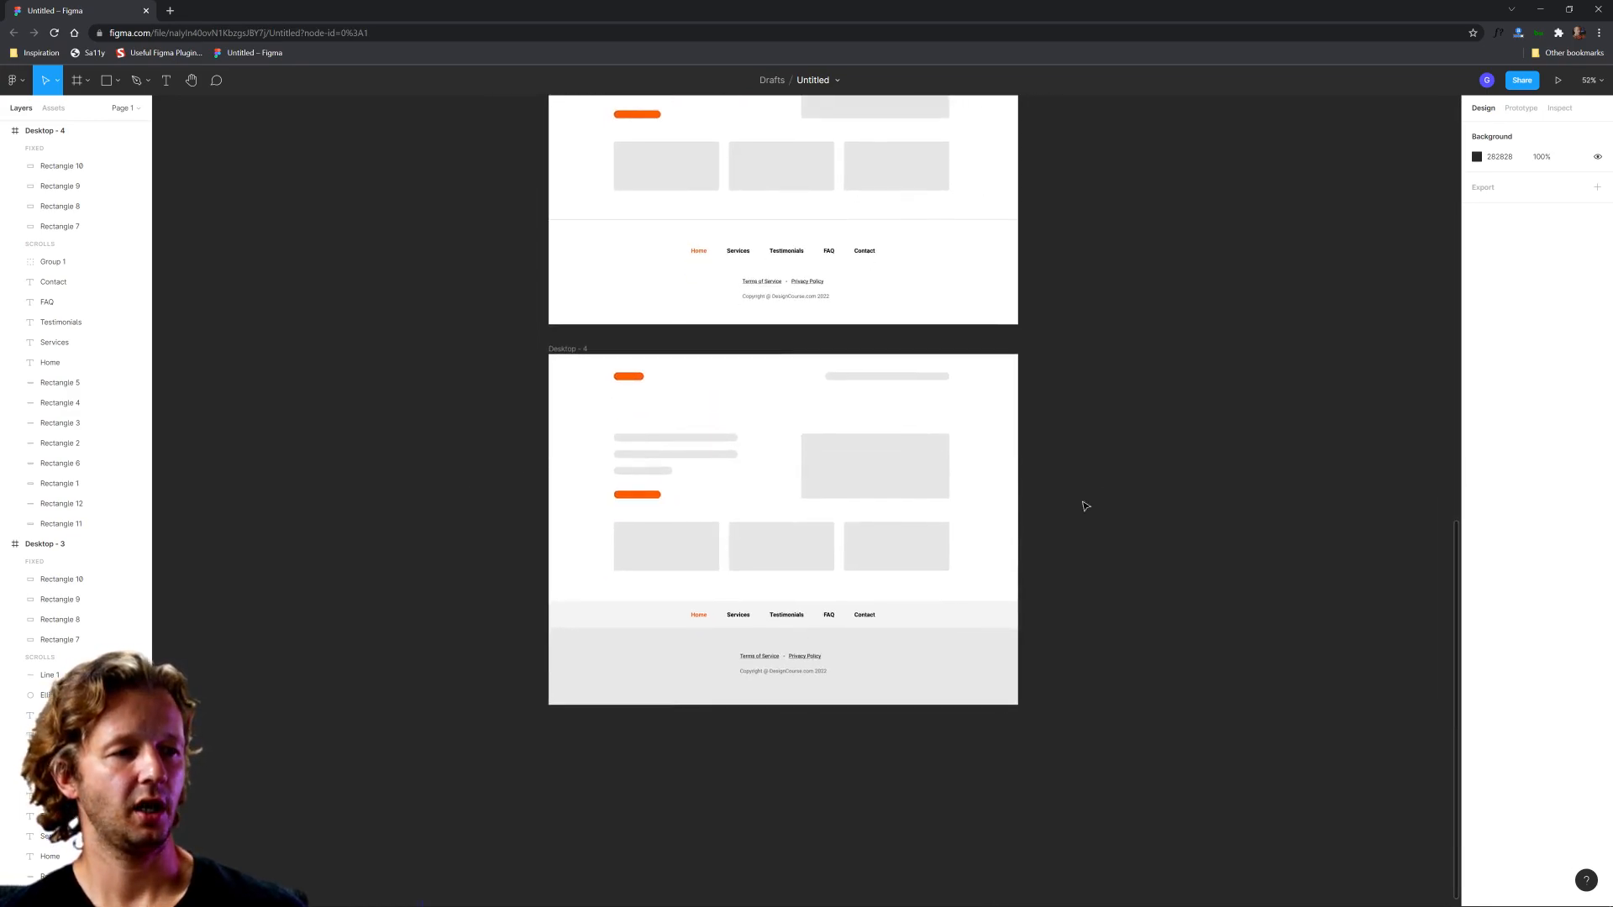
{"action": "scroll", "coordinate": [1014, 602], "scroll_direction": "up", "scroll_amount": 1}
{"action": "scroll", "coordinate": [1014, 602], "scroll_direction": "up", "scroll_amount": 2}
{"action": "scroll", "coordinate": [924, 563], "scroll_direction": "down", "scroll_amount": 1}
{"action": "scroll", "coordinate": [924, 563], "scroll_direction": "left", "scroll_amount": 1}
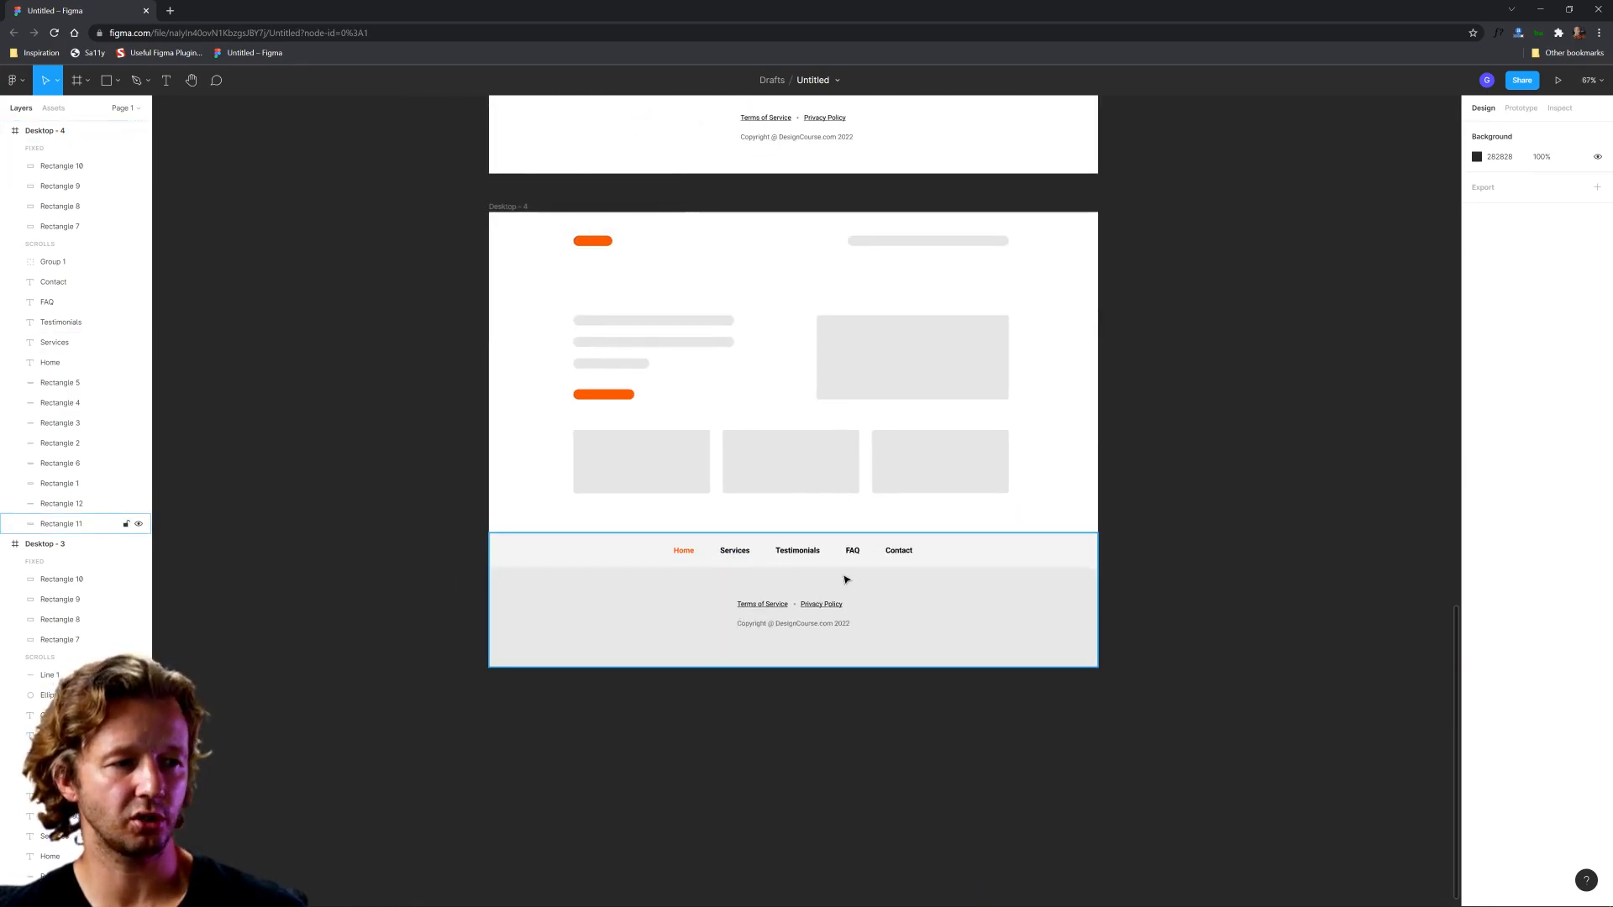
{"action": "scroll", "coordinate": [1113, 536], "scroll_direction": "down", "scroll_amount": 1}
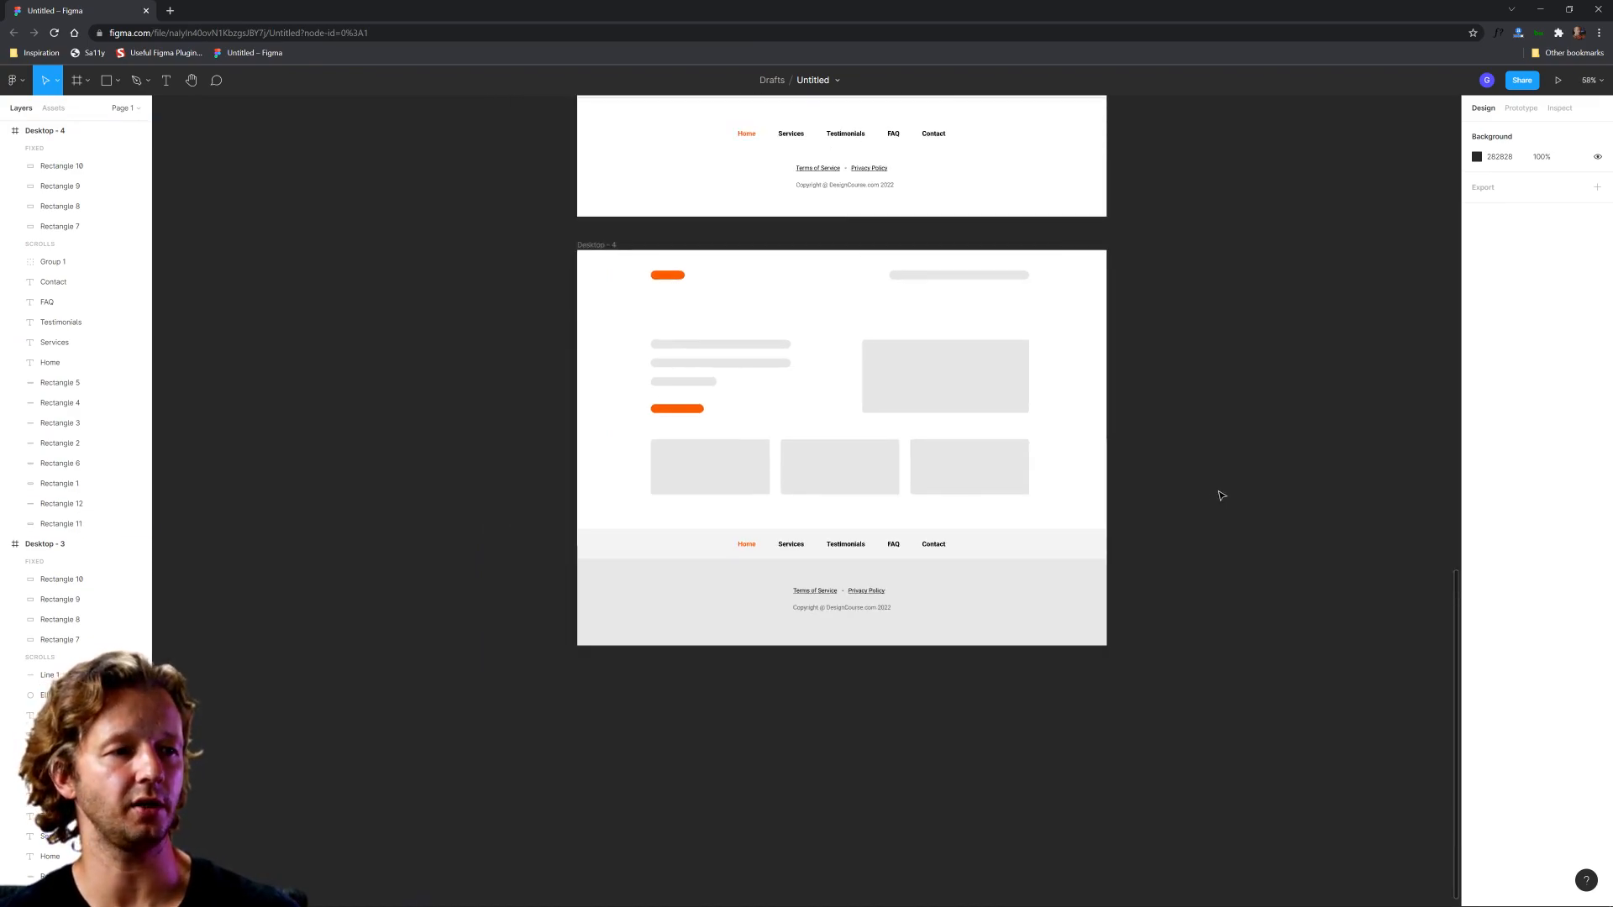
Step: Duplicate the Desktop - 4 frame and place the copy directly to its right
{"action": "scroll", "coordinate": [1221, 496], "scroll_direction": "up", "scroll_amount": 1}
{"action": "scroll", "coordinate": [1220, 497], "scroll_direction": "right", "scroll_amount": 3}
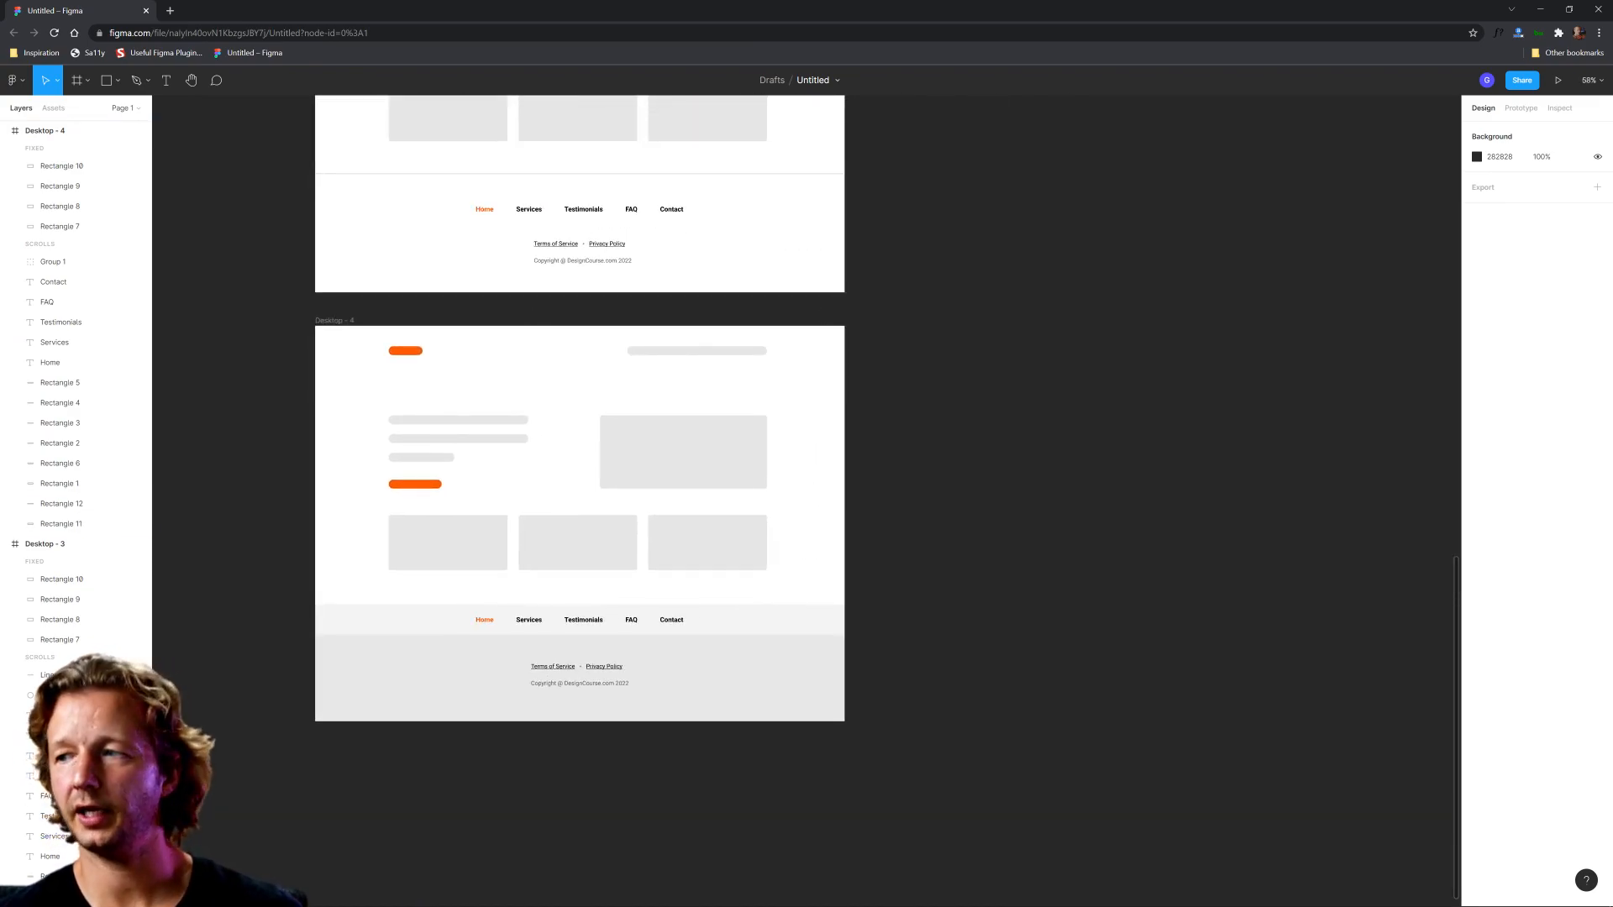
{"action": "left_click_drag", "start_coordinate": [331, 325], "coordinate": [890, 326]}
{"action": "left_click", "coordinate": [1029, 287]}
Step: Change the fill of the large footer background rectangle in Desktop - 5 to dark grey 3E3E3E
{"action": "left_click_drag", "start_coordinate": [1223, 357], "coordinate": [972, 372]}
{"action": "scroll", "coordinate": [1030, 565], "scroll_direction": "up", "scroll_amount": 5}
{"action": "left_click_drag", "start_coordinate": [1098, 637], "coordinate": [1152, 482]}
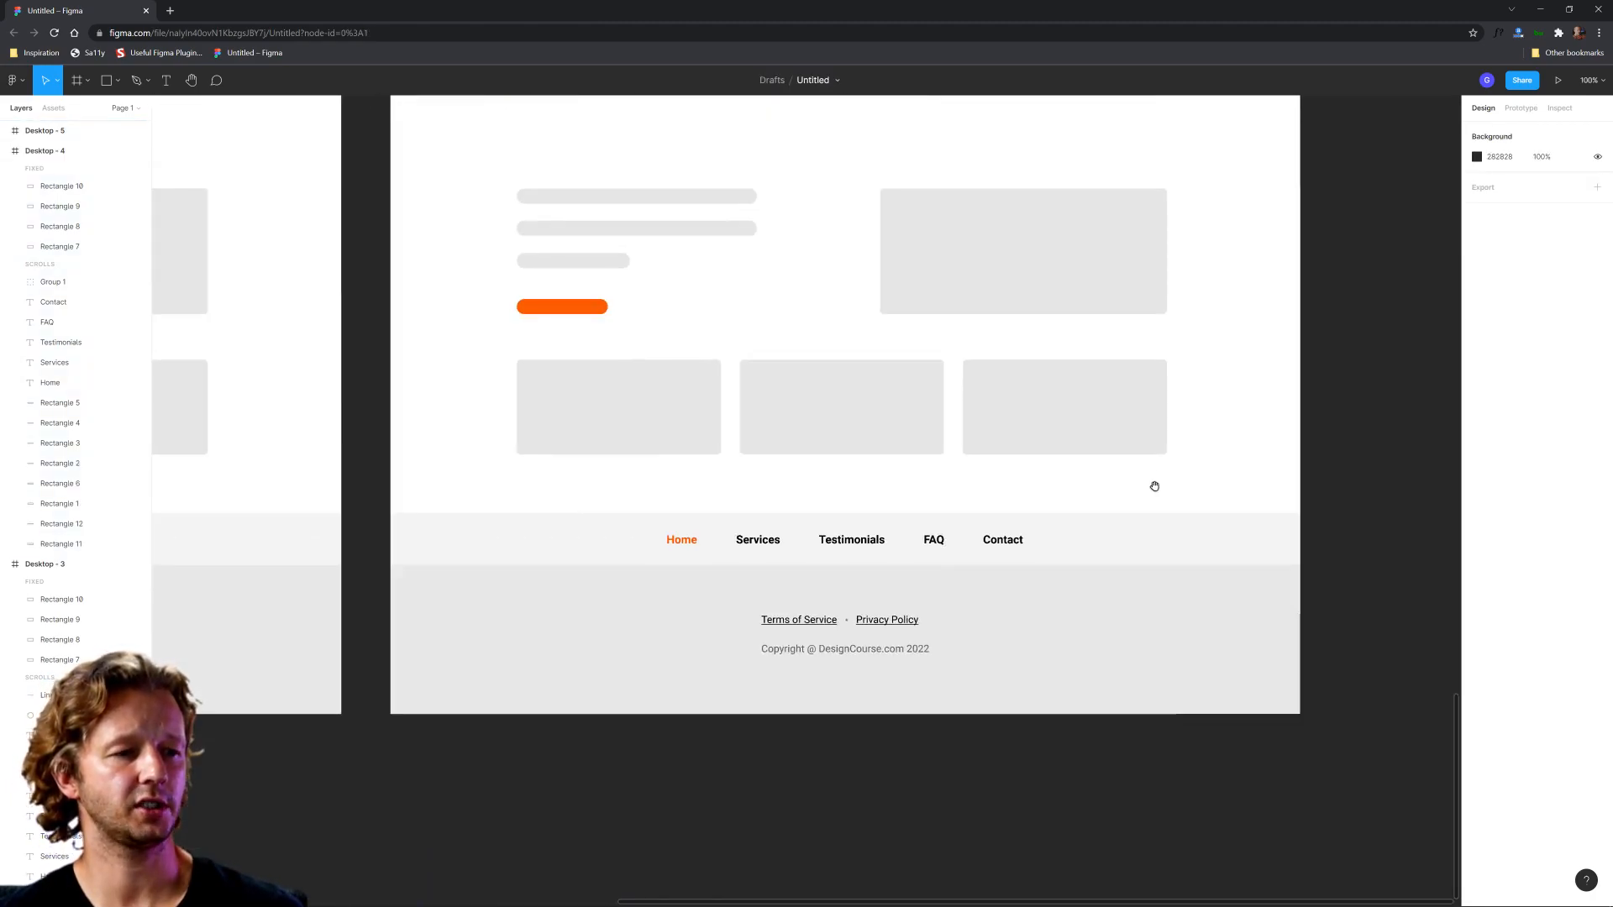
{"action": "scroll", "coordinate": [1044, 628], "scroll_direction": "up", "scroll_amount": 1}
{"action": "scroll", "coordinate": [1050, 625], "scroll_direction": "up", "scroll_amount": 1}
{"action": "left_click", "coordinate": [1084, 618]}
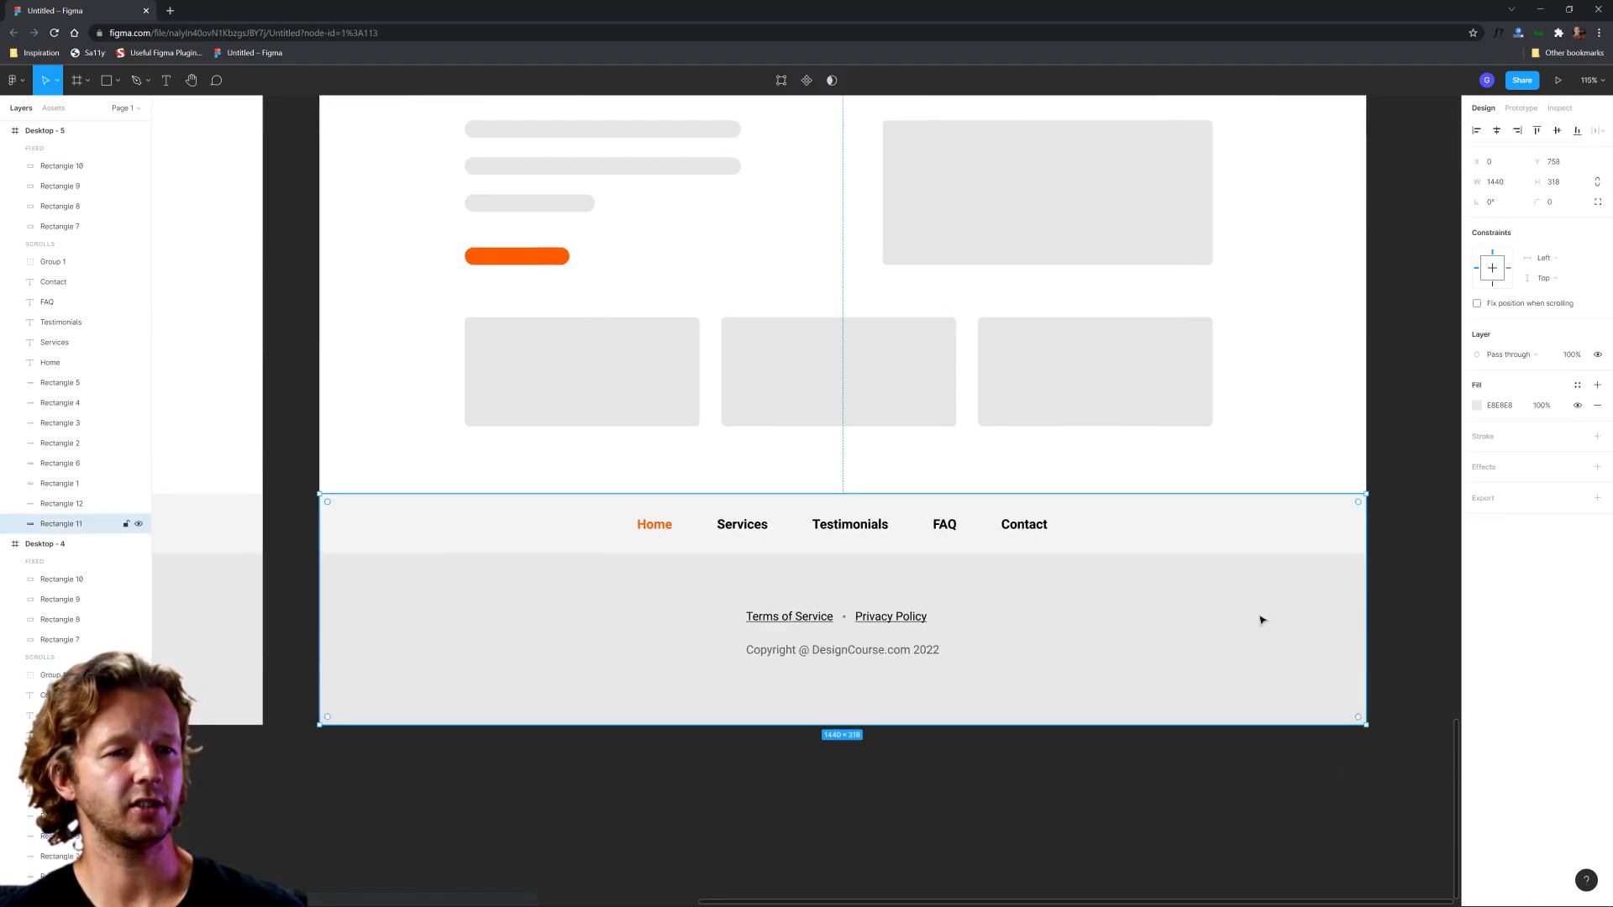
{"action": "left_click", "coordinate": [1477, 405]}
{"action": "left_click_drag", "start_coordinate": [1343, 542], "coordinate": [1304, 541]}
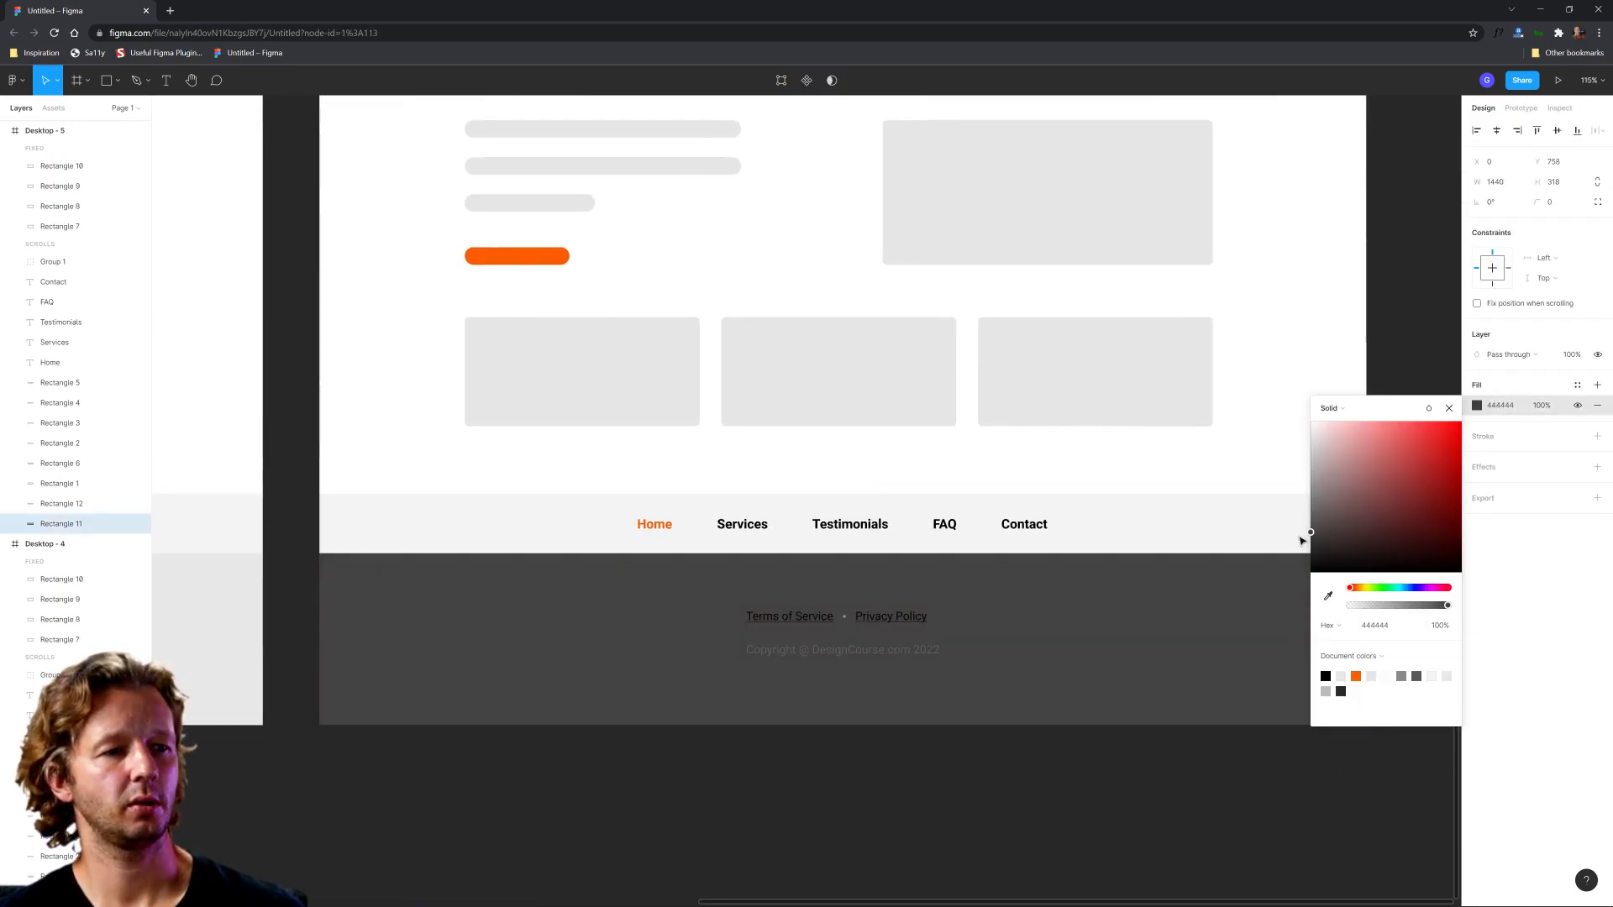
{"action": "left_click", "coordinate": [1206, 475]}
Step: Change the black of the Terms of Service and Privacy Policy links in the Desktop - 5 footer to white FFFFFF
{"action": "left_click", "coordinate": [804, 618]}
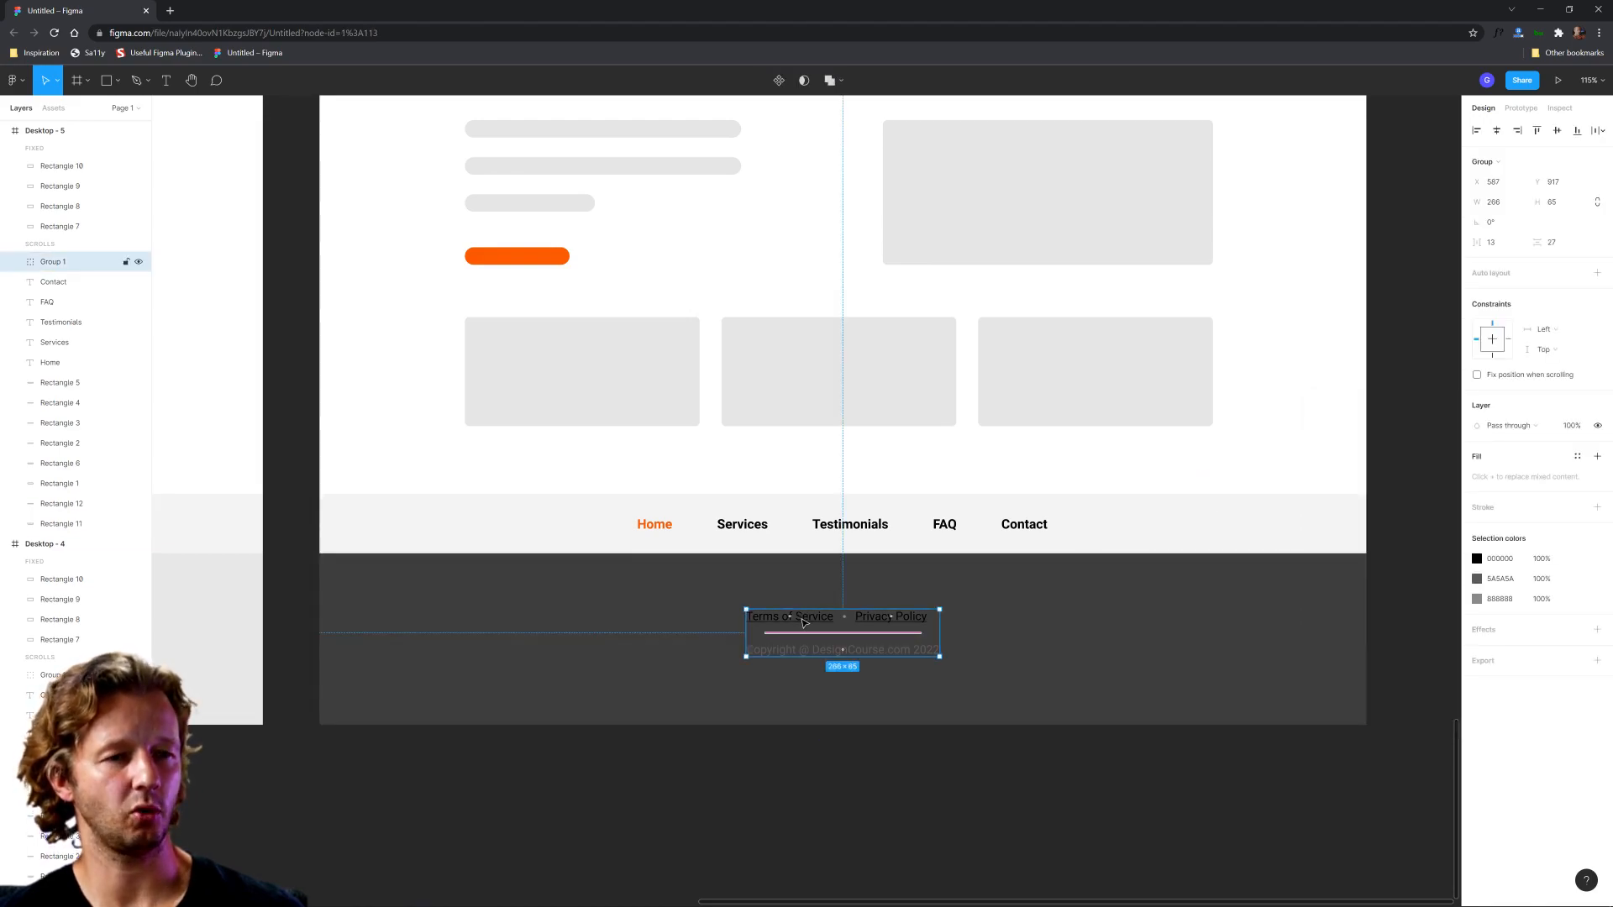
{"action": "left_click", "coordinate": [1477, 559]}
{"action": "left_click", "coordinate": [1342, 598]}
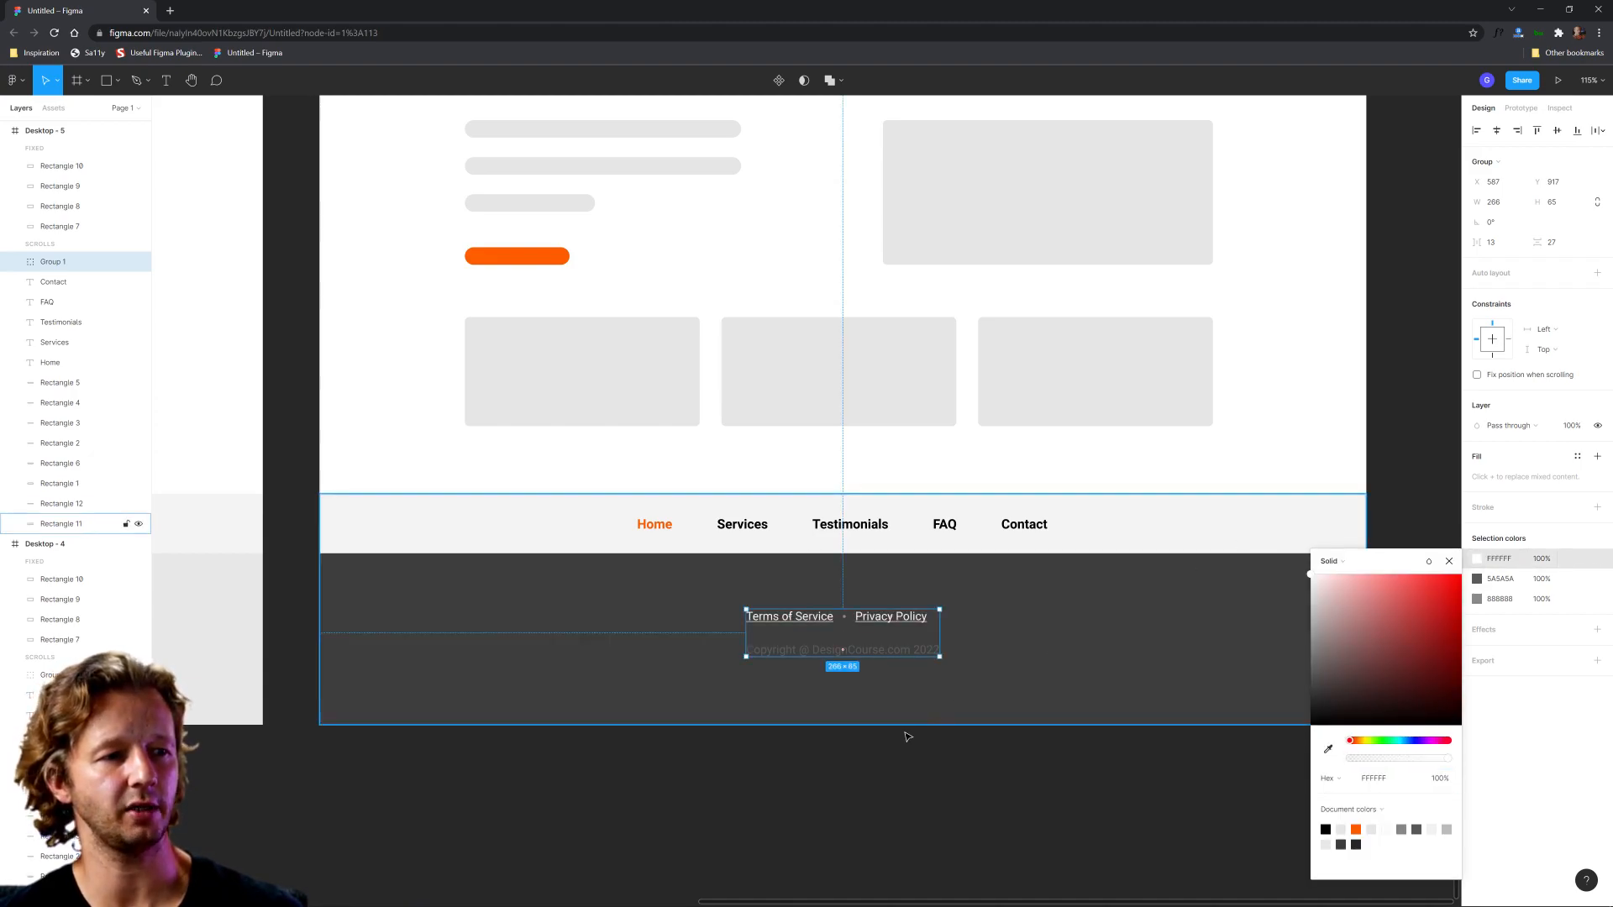
{"action": "left_click", "coordinate": [882, 686]}
Step: Lighten the copyright line in the Desktop - 5 footer to grey BCBCBC
{"action": "left_click", "coordinate": [893, 650]}
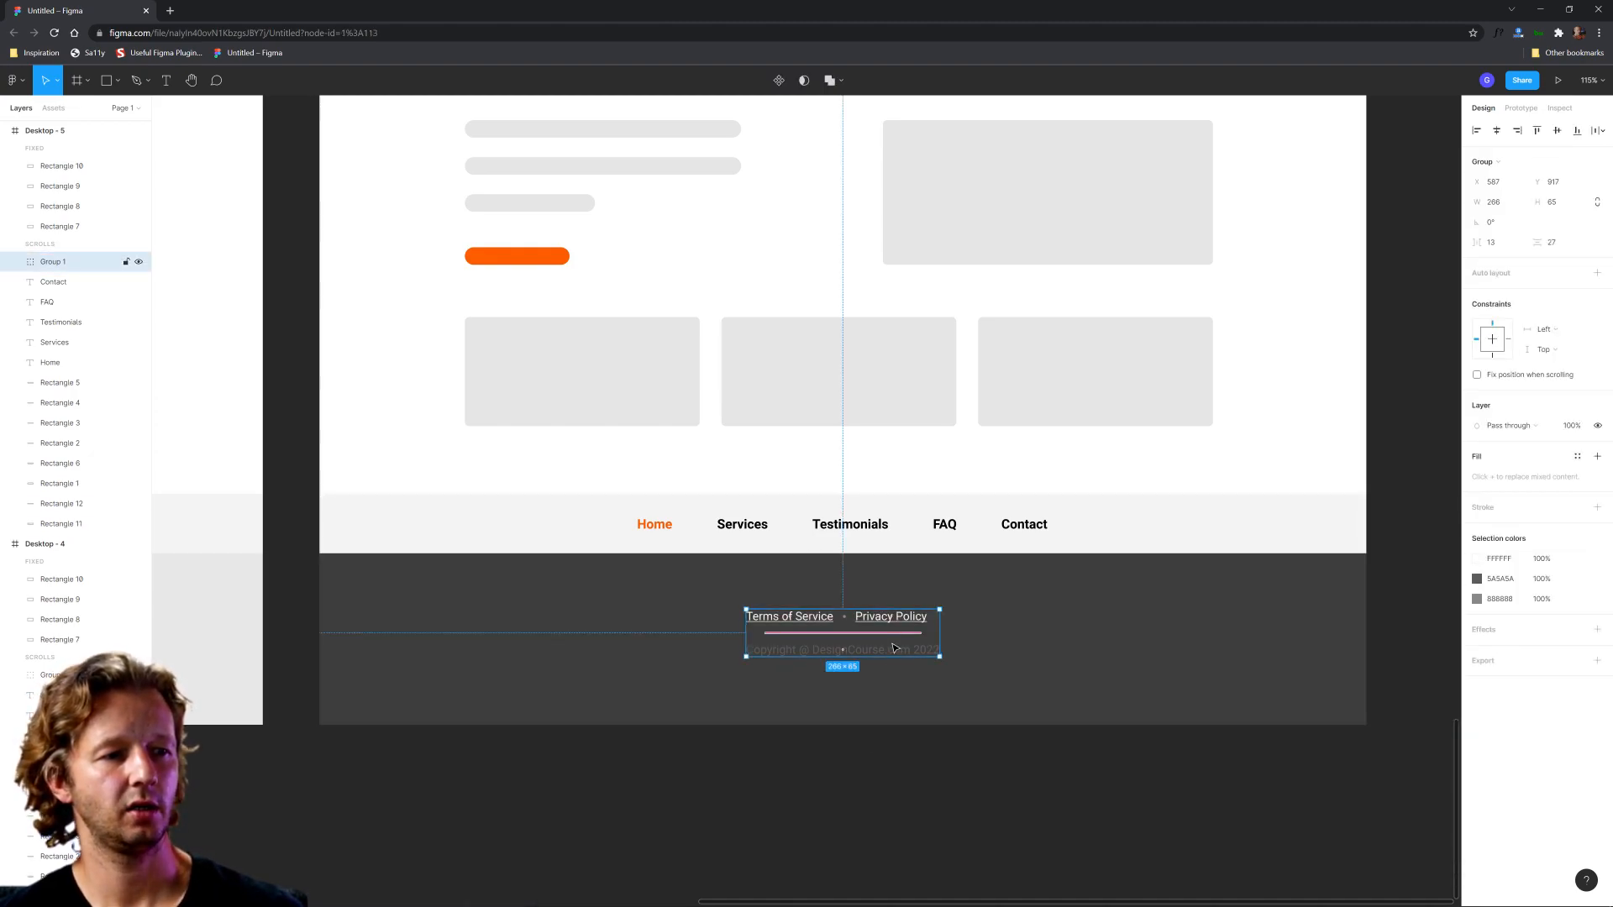
{"action": "left_click", "coordinate": [1477, 579]}
{"action": "left_click_drag", "start_coordinate": [1341, 673], "coordinate": [1302, 652]}
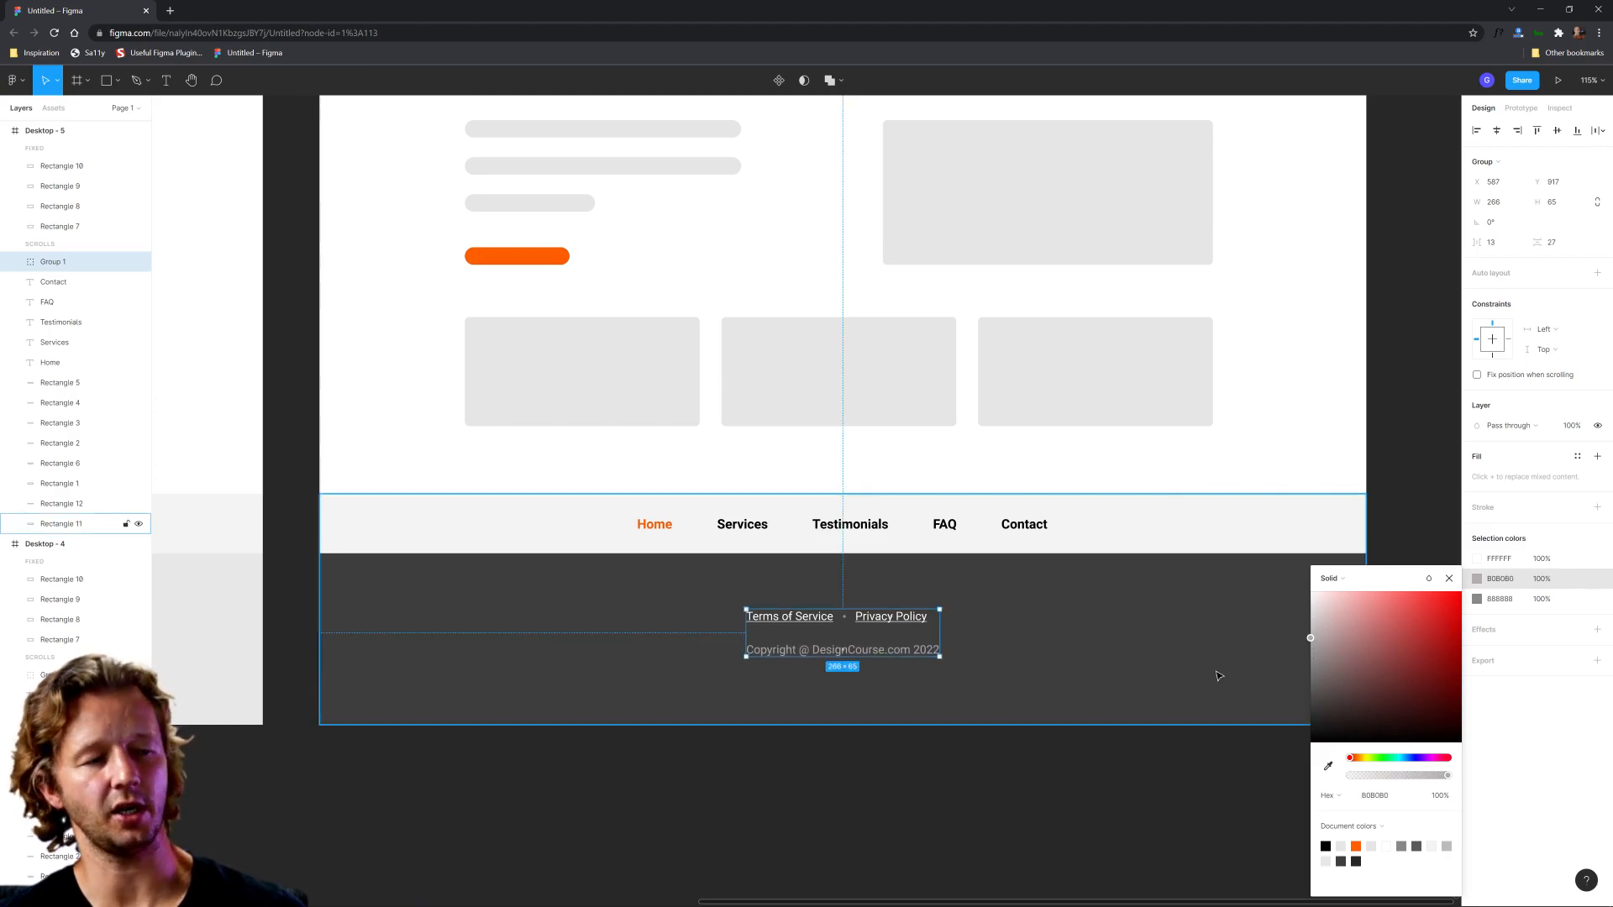
{"action": "left_click_drag", "start_coordinate": [1274, 648], "coordinate": [1274, 664]}
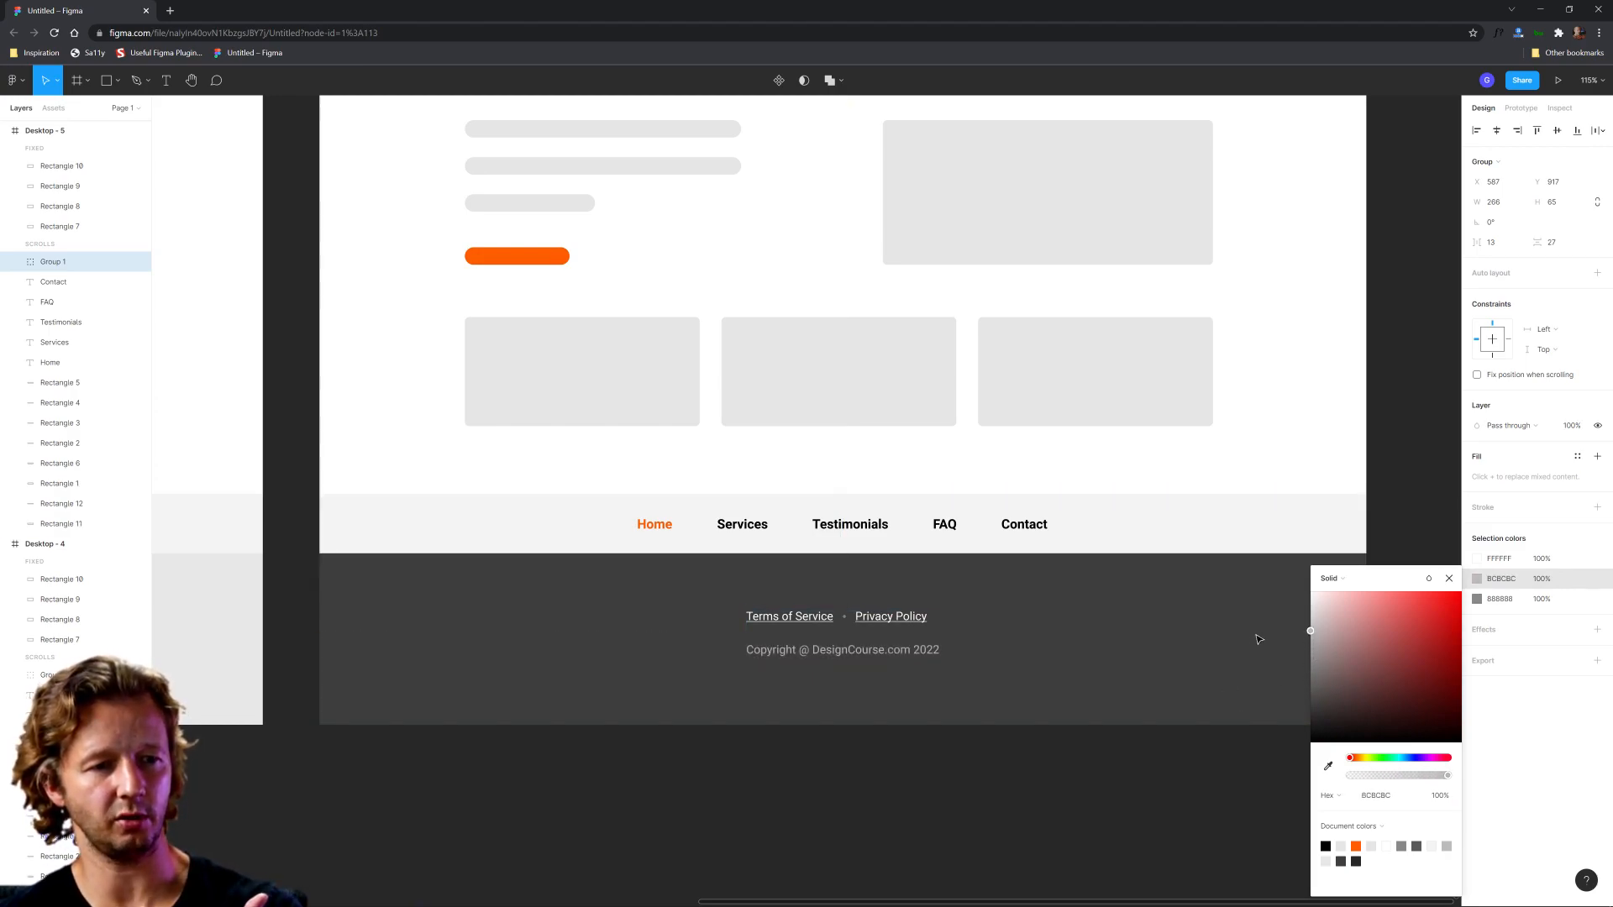
{"action": "key", "text": "Escape"}
{"action": "key", "text": "Escape"}
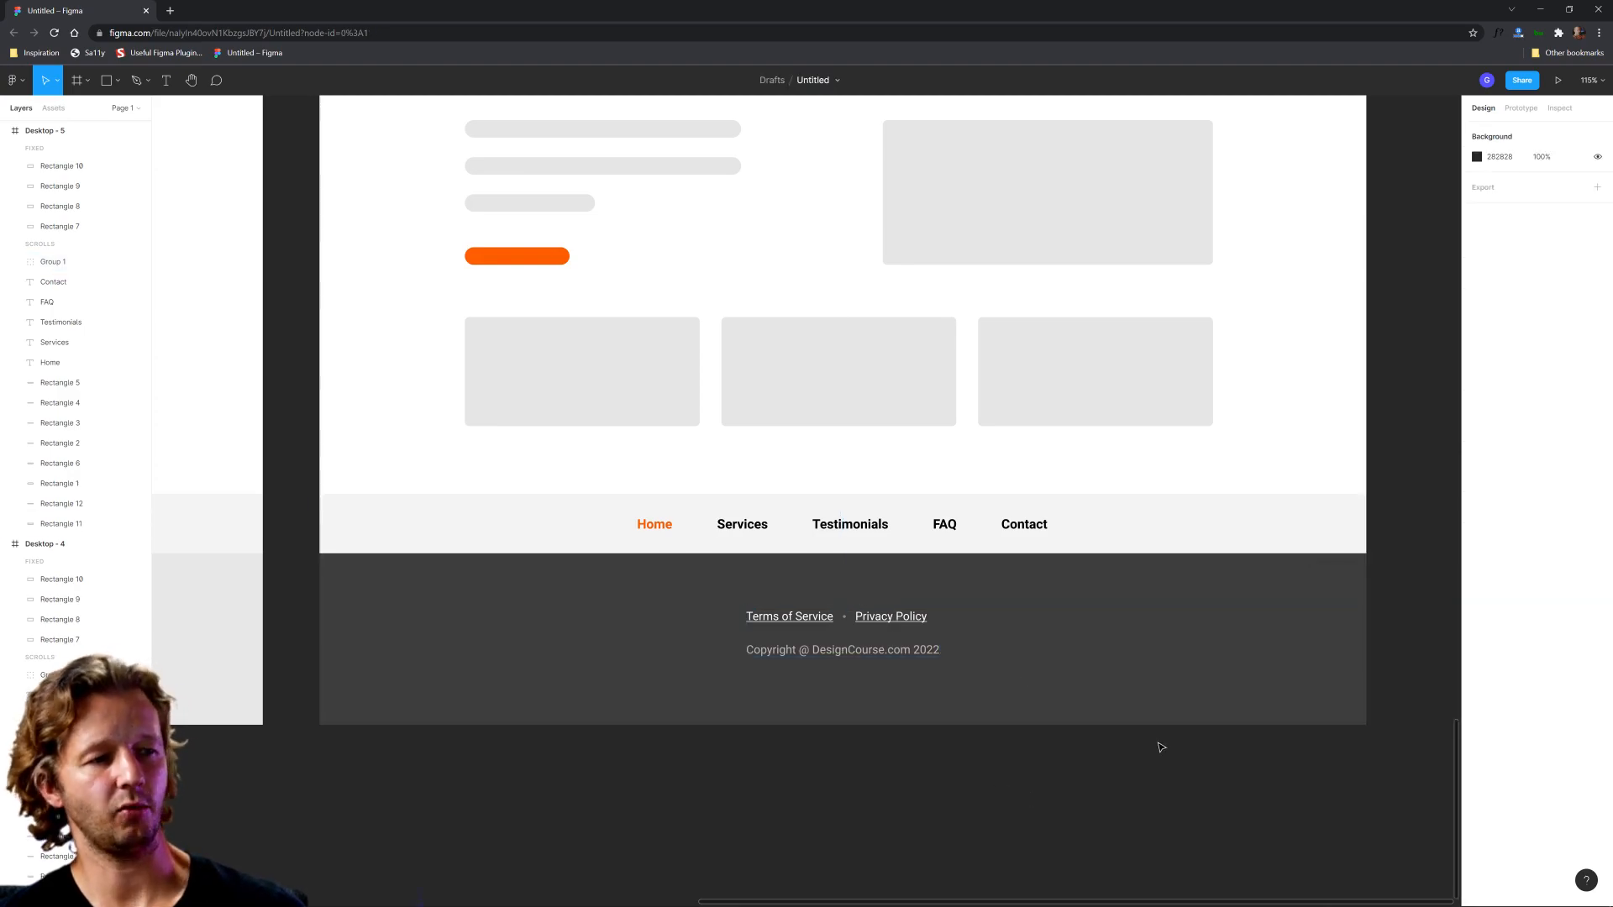
Step: Duplicate the Desktop - 5 frame and place the copy directly to its right
{"action": "scroll", "coordinate": [1217, 558], "scroll_direction": "down", "scroll_amount": 5}
{"action": "left_click_drag", "start_coordinate": [1049, 669], "coordinate": [1121, 716]}
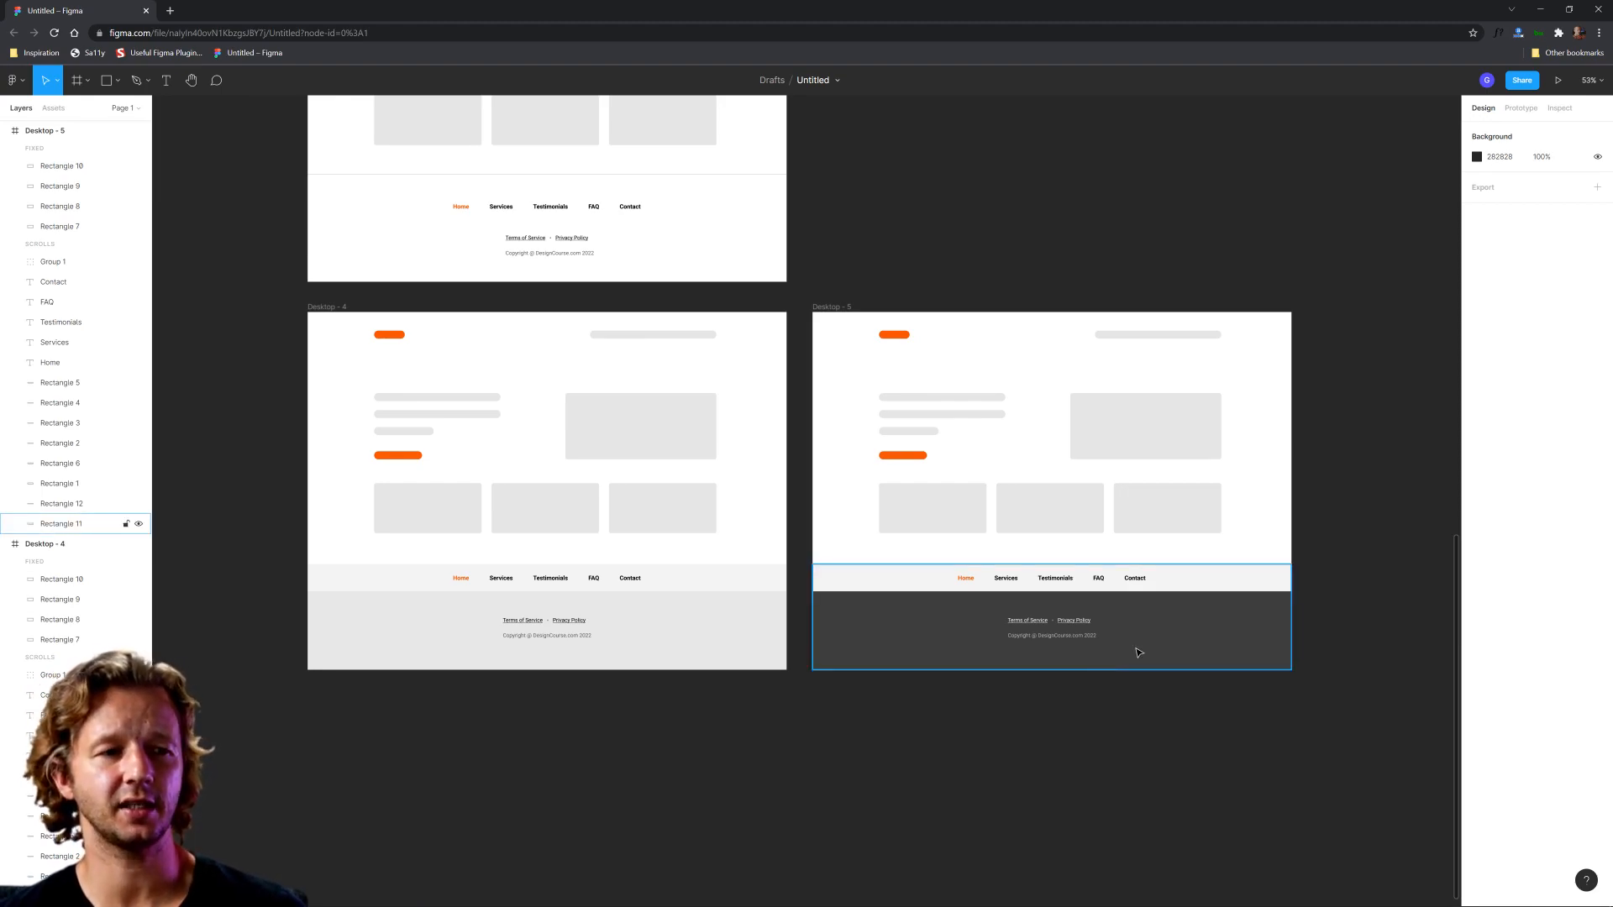
{"action": "scroll", "coordinate": [1221, 695], "scroll_direction": "down", "scroll_amount": 3}
{"action": "left_click_drag", "start_coordinate": [1214, 684], "coordinate": [1127, 736]}
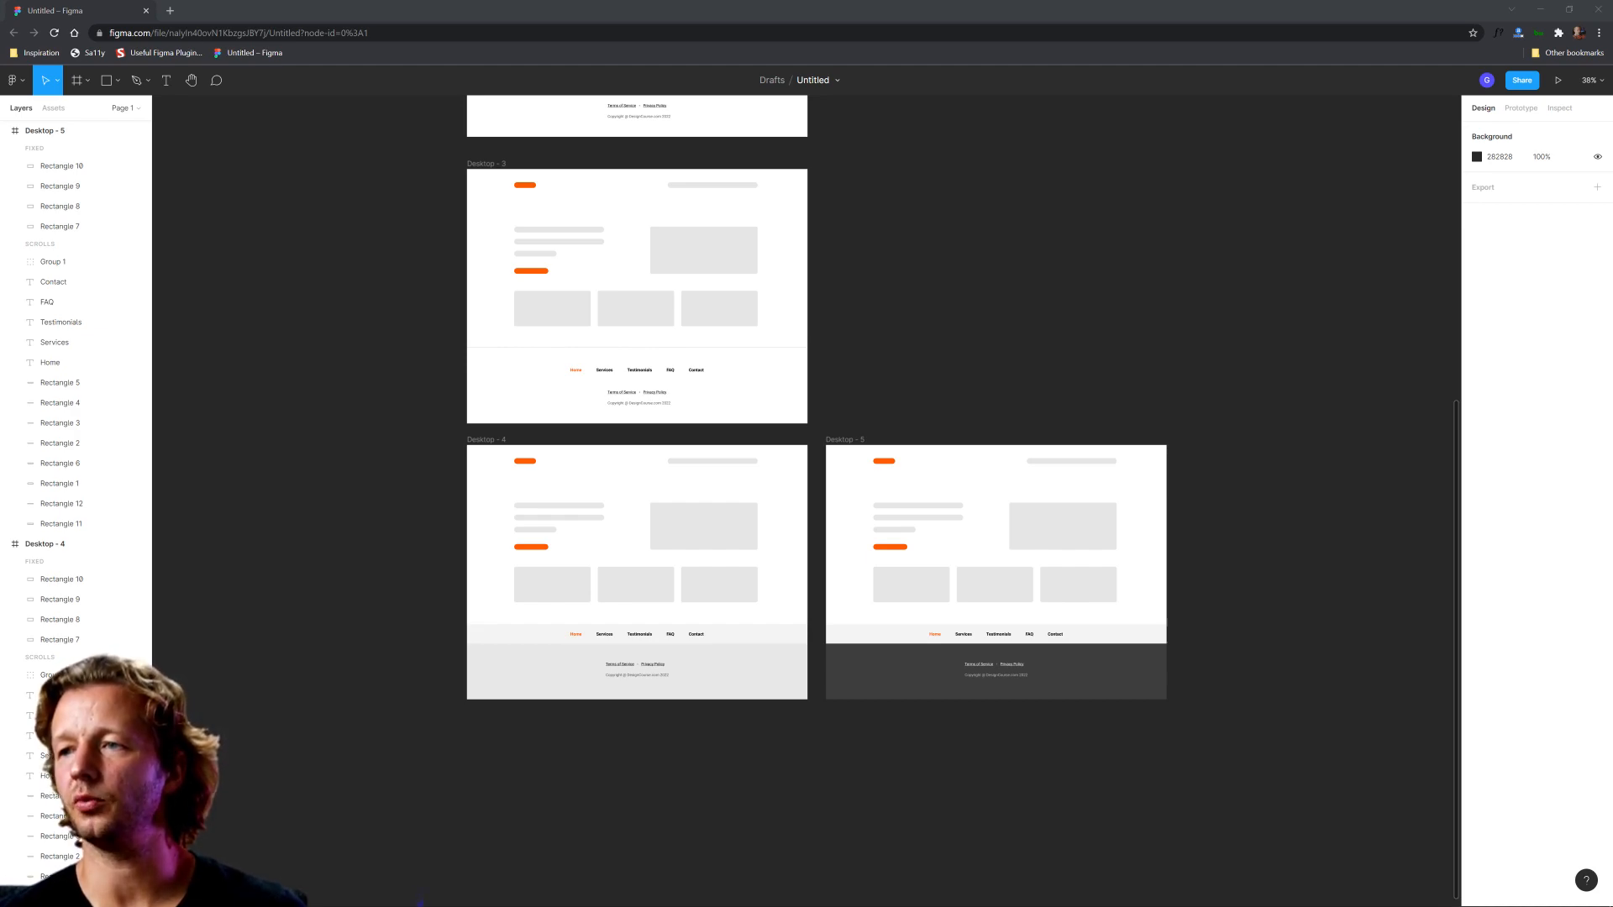
{"action": "left_click_drag", "start_coordinate": [1129, 328], "coordinate": [954, 617]}
{"action": "left_click", "coordinate": [1000, 357]}
{"action": "left_click_drag", "start_coordinate": [976, 362], "coordinate": [763, 377]}
{"action": "left_click_drag", "start_coordinate": [630, 455], "coordinate": [989, 455]}
Step: Move the Desktop - 6 frame straight up until it is level with Desktop - 1
{"action": "scroll", "coordinate": [1034, 364], "scroll_direction": "down", "scroll_amount": 5}
{"action": "scroll", "coordinate": [1047, 587], "scroll_direction": "up", "scroll_amount": 1}
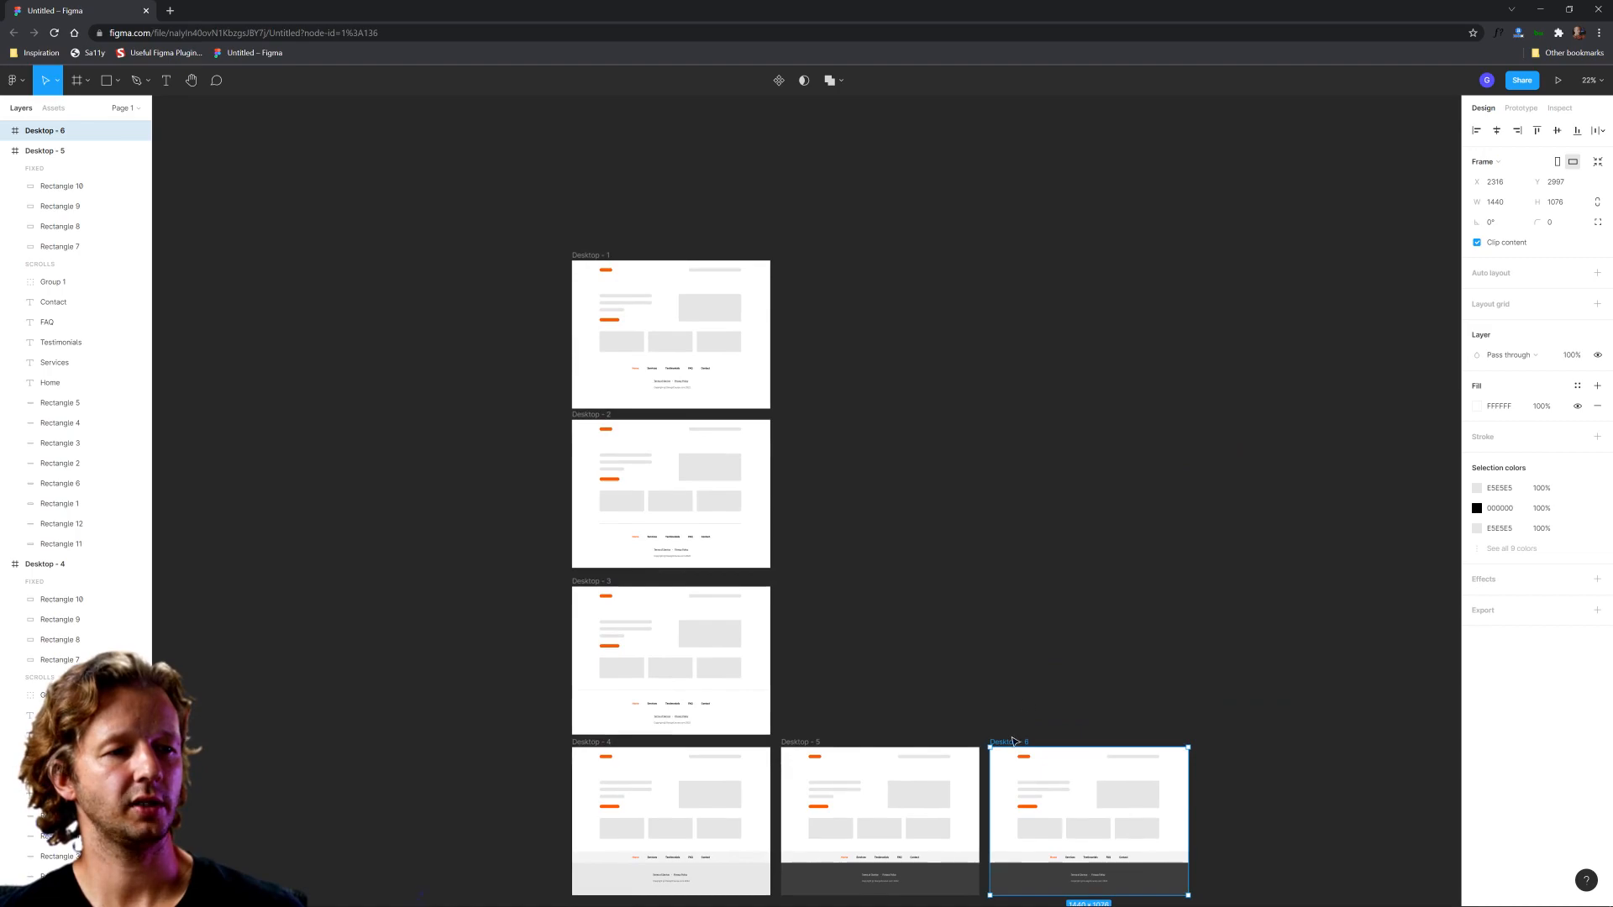
{"action": "left_click_drag", "start_coordinate": [1023, 739], "coordinate": [1026, 254]}
{"action": "left_click", "coordinate": [1120, 479]}
Step: Shift the five footer navigation links in Desktop - 6 right so Contact ends flush with the content's right edge
{"action": "scroll", "coordinate": [1198, 273], "scroll_direction": "up", "scroll_amount": 5}
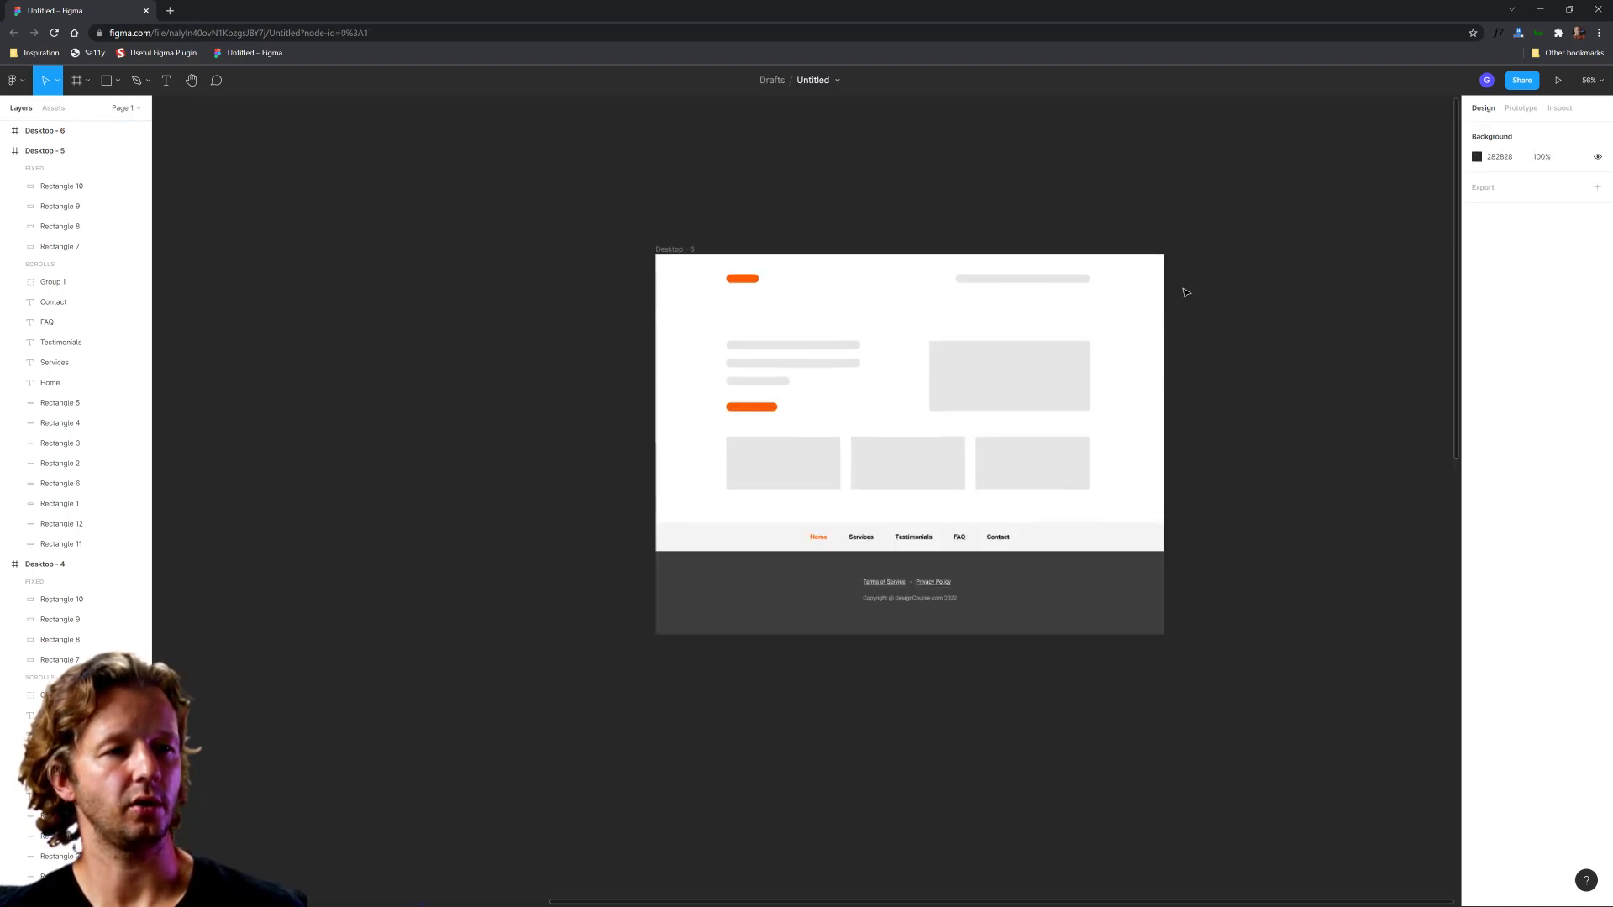
{"action": "scroll", "coordinate": [993, 454], "scroll_direction": "up", "scroll_amount": 2}
{"action": "scroll", "coordinate": [958, 464], "scroll_direction": "left", "scroll_amount": 1}
{"action": "scroll", "coordinate": [836, 550], "scroll_direction": "up", "scroll_amount": 1}
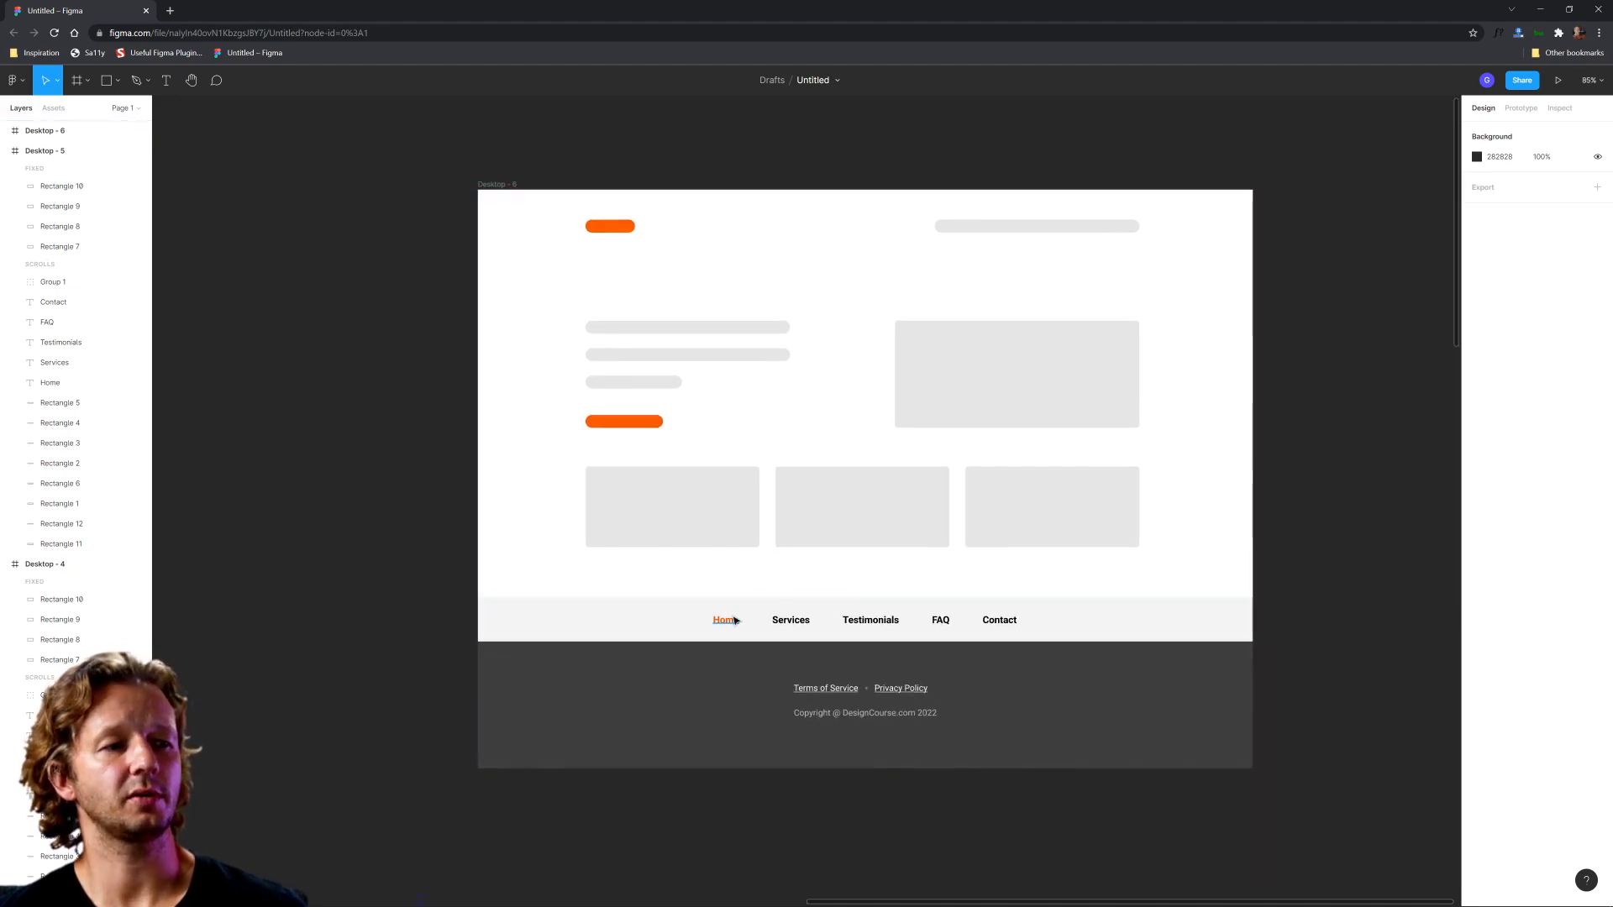
{"action": "left_click_drag", "start_coordinate": [1286, 609], "coordinate": [853, 626]}
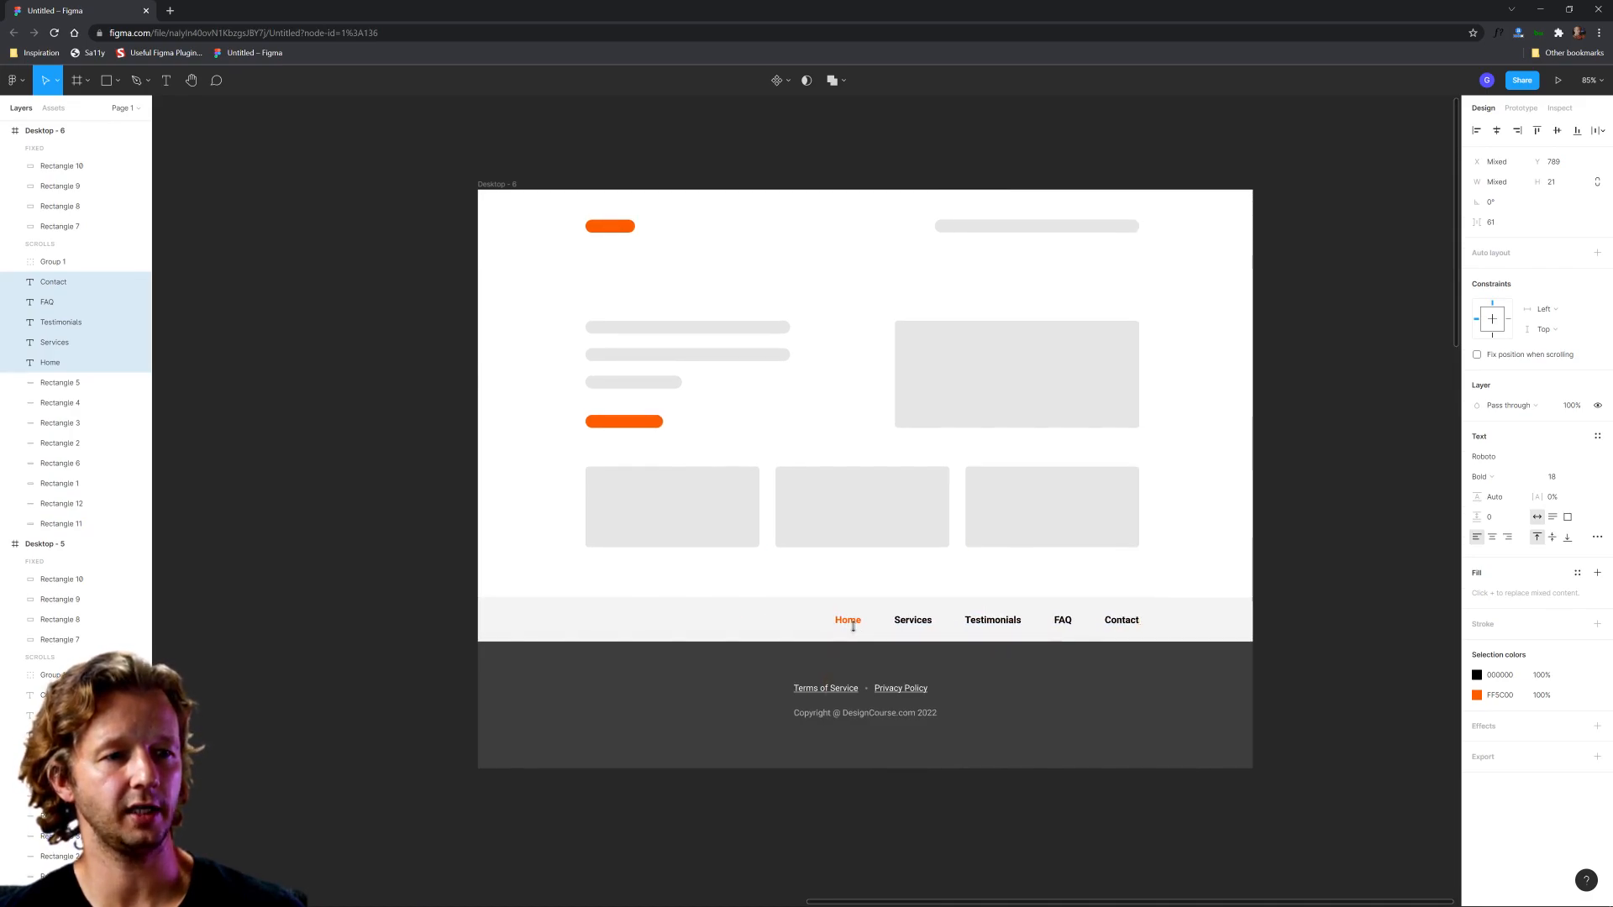
Step: Duplicate the orange logo placeholder from the header and move the copy straight down into the footer strip beside the navigation links
{"action": "left_click", "coordinate": [611, 226]}
{"action": "key", "text": "ctrl+d"}
{"action": "left_click_drag", "start_coordinate": [611, 226], "coordinate": [610, 620]}
{"action": "left_click", "coordinate": [769, 598]}
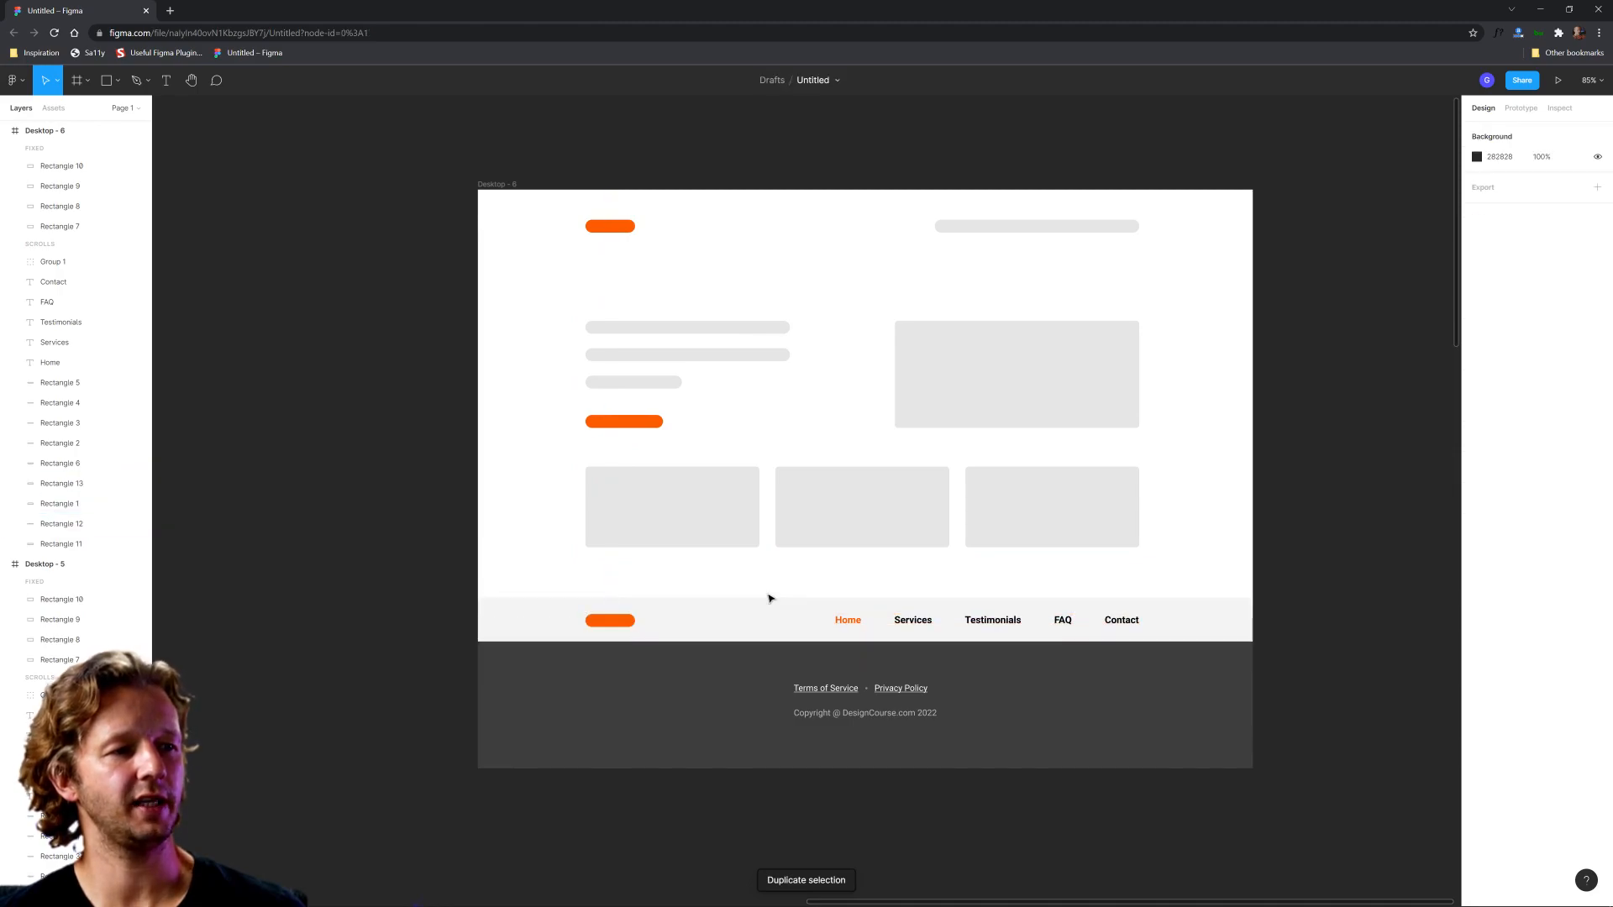
{"action": "key", "text": "shift+0"}
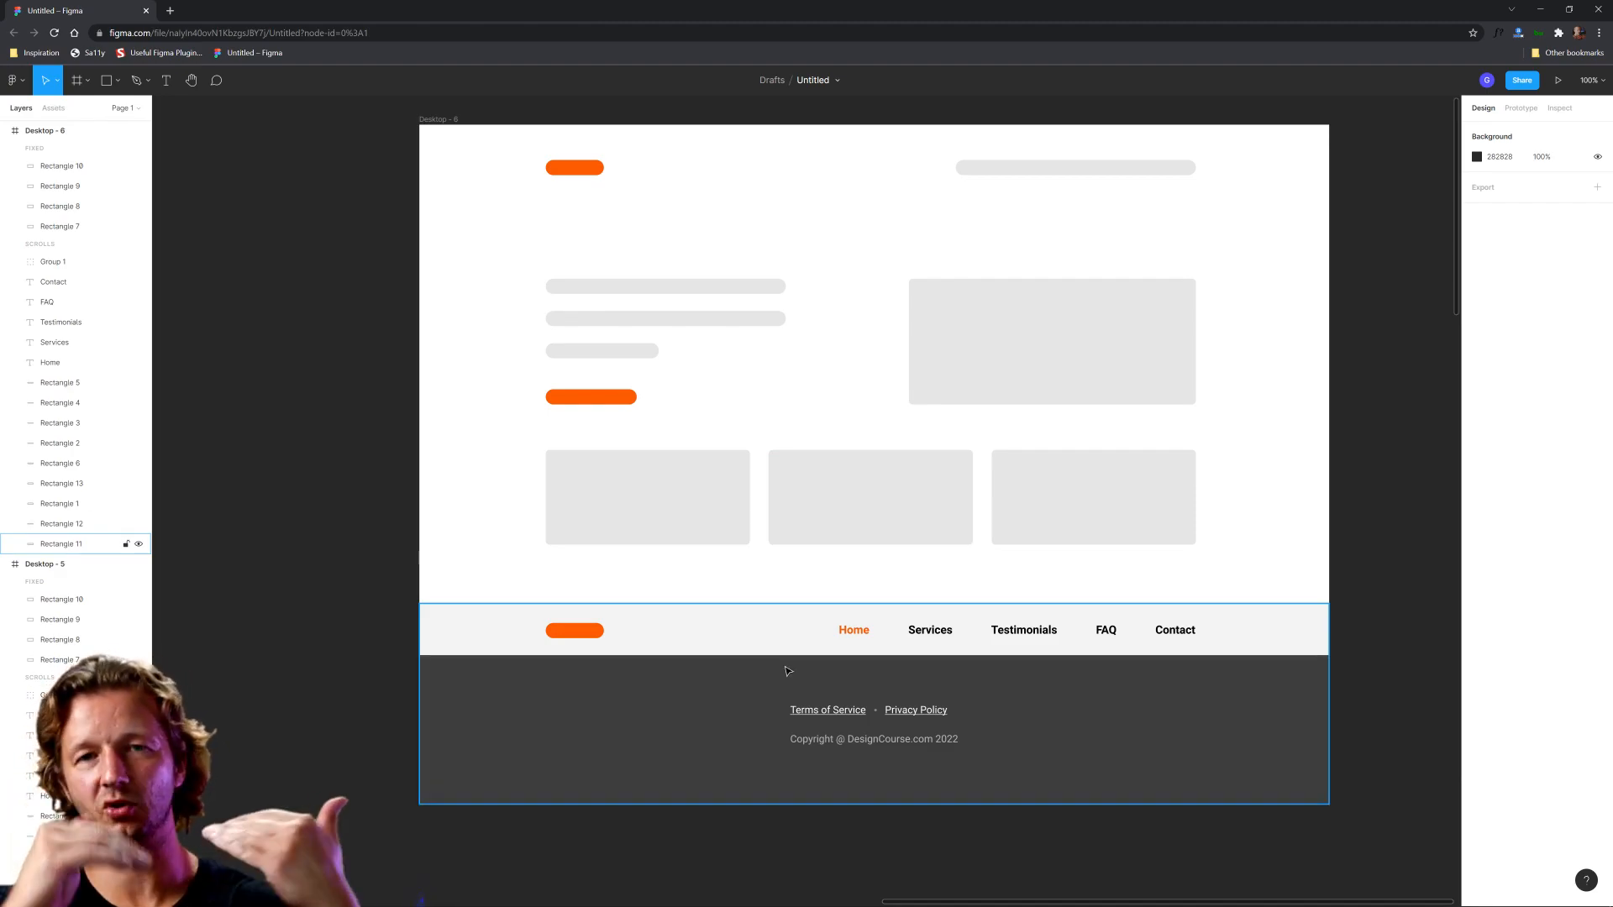
{"action": "left_click", "coordinate": [582, 636]}
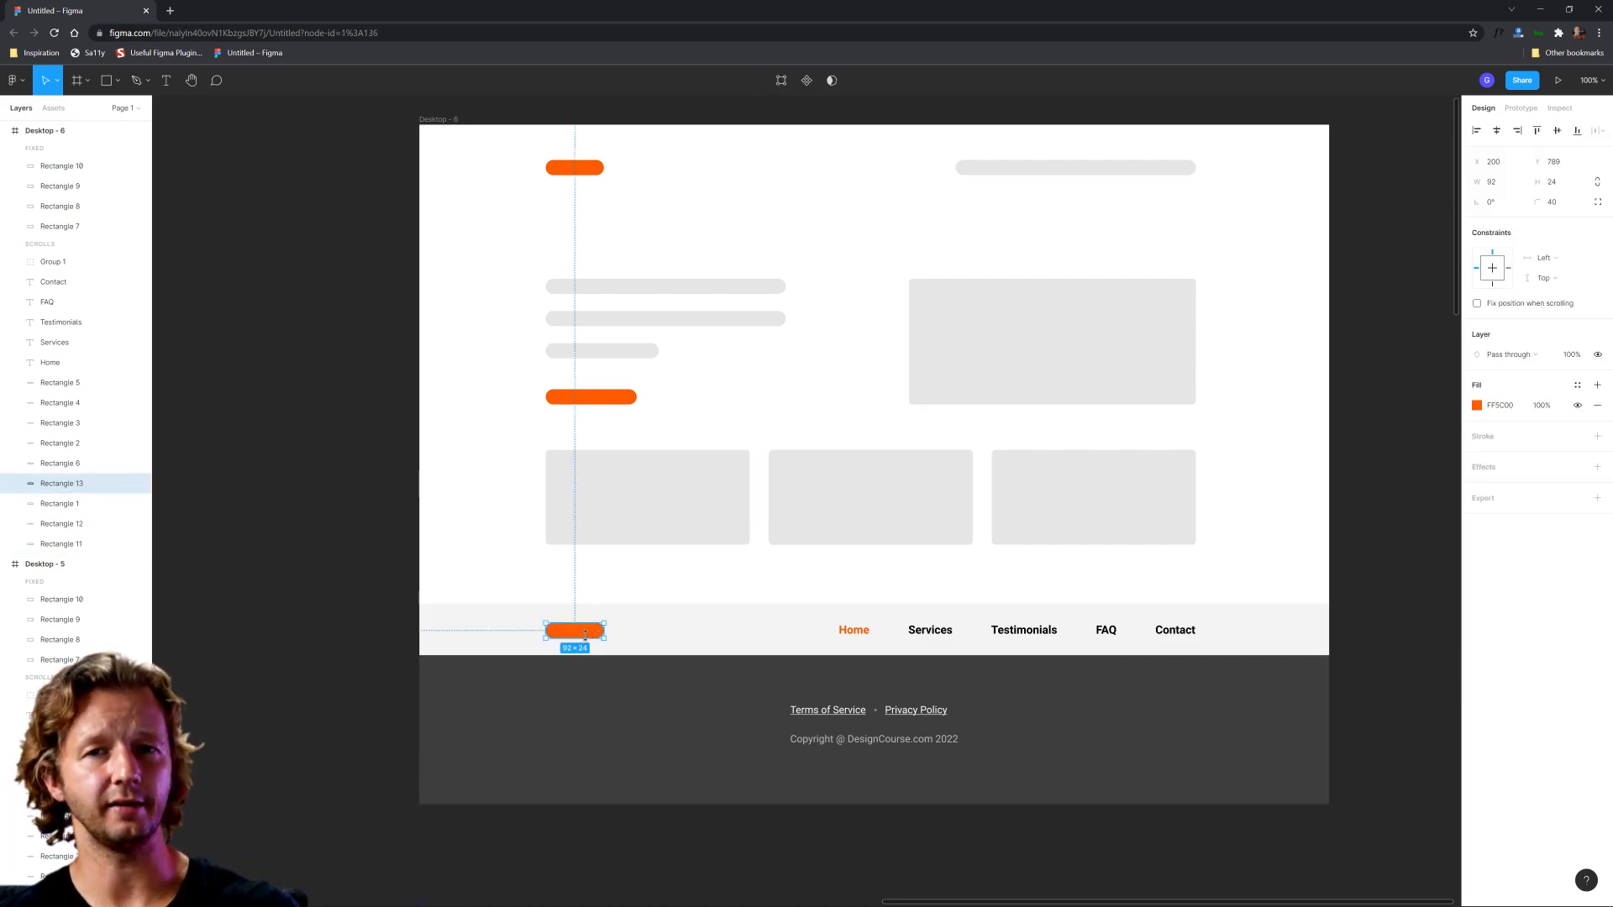
{"action": "left_click", "coordinate": [737, 868]}
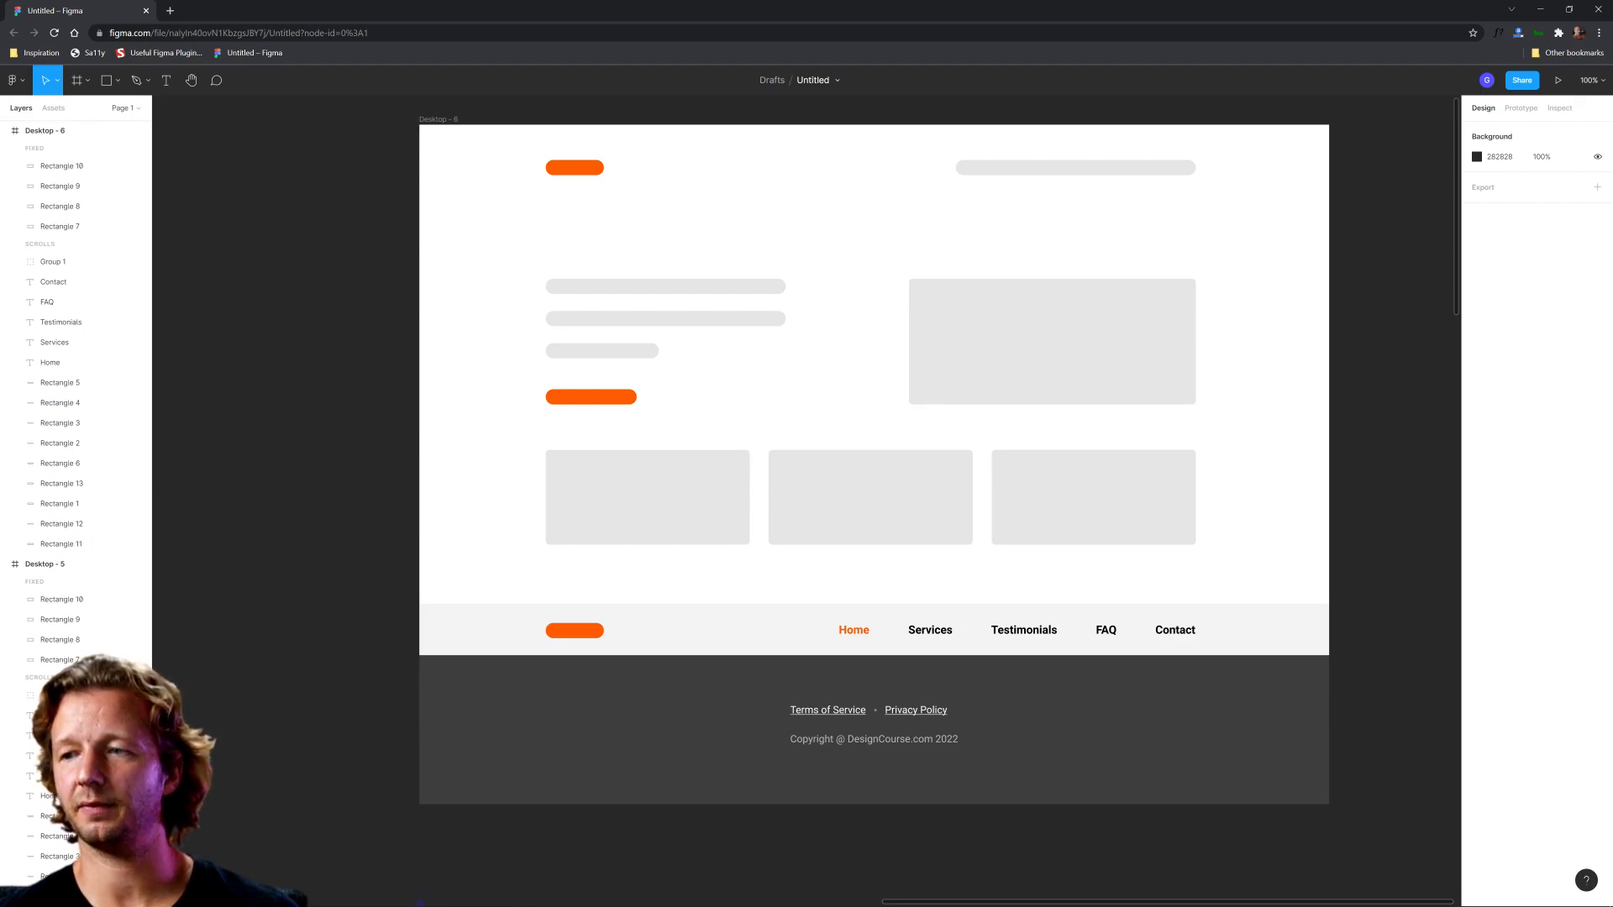
{"action": "scroll", "coordinate": [818, 367], "scroll_direction": "down", "scroll_amount": 5}
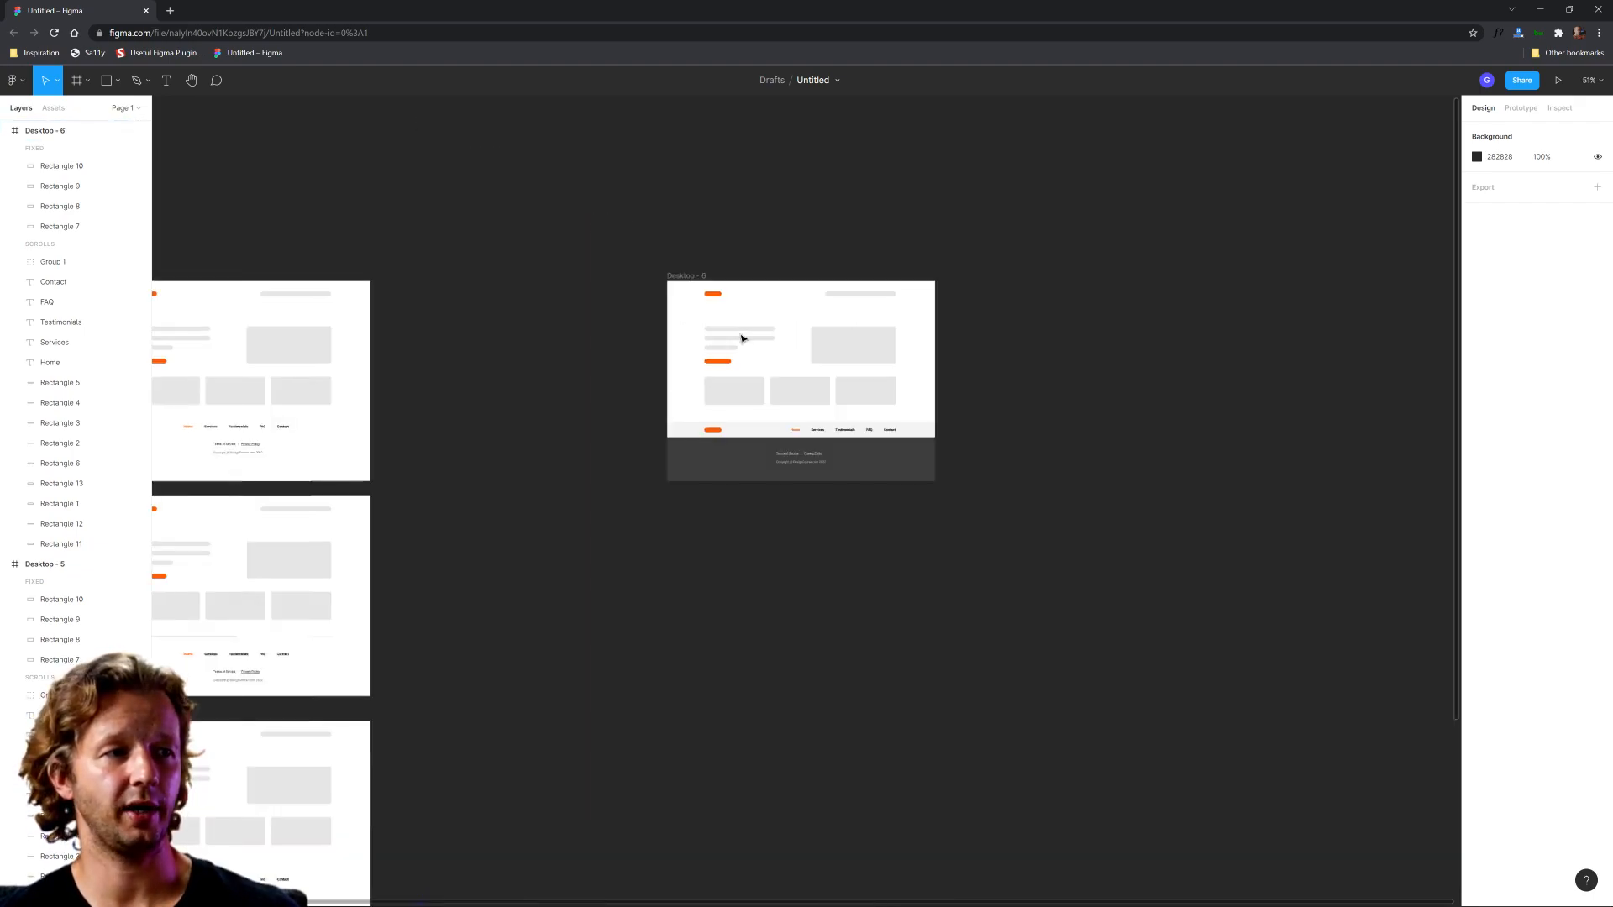
{"action": "scroll", "coordinate": [697, 302], "scroll_direction": "down", "scroll_amount": 2}
{"action": "scroll", "coordinate": [665, 285], "scroll_direction": "up", "scroll_amount": 5}
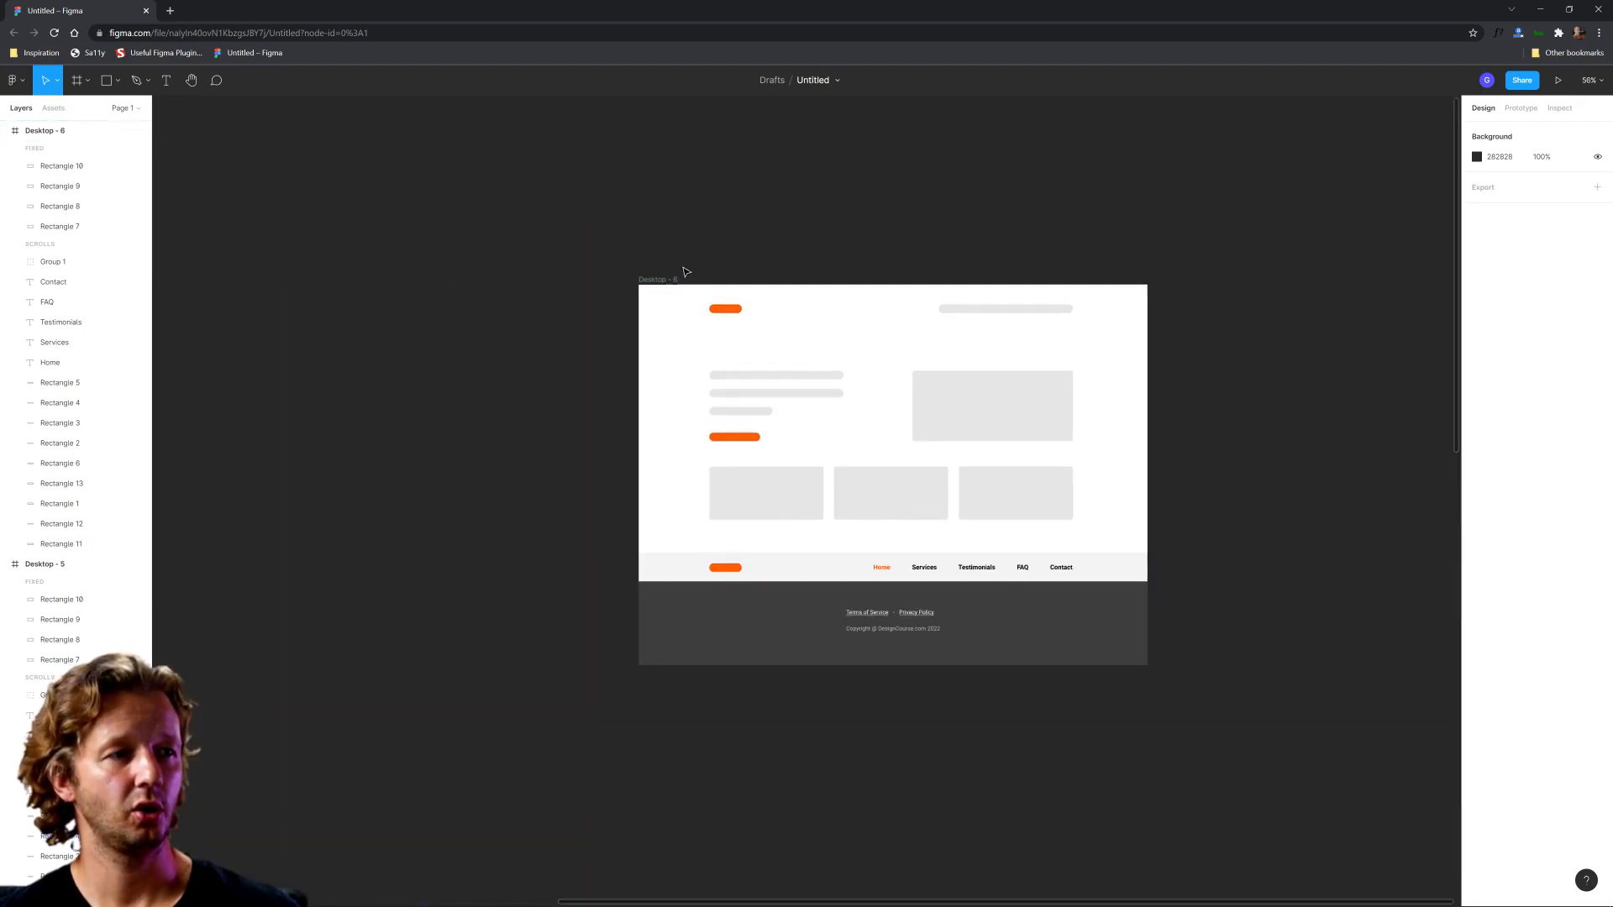
Step: Duplicate the Desktop - 6 frame and place the copy directly below it
{"action": "left_click_drag", "start_coordinate": [664, 285], "coordinate": [665, 692]}
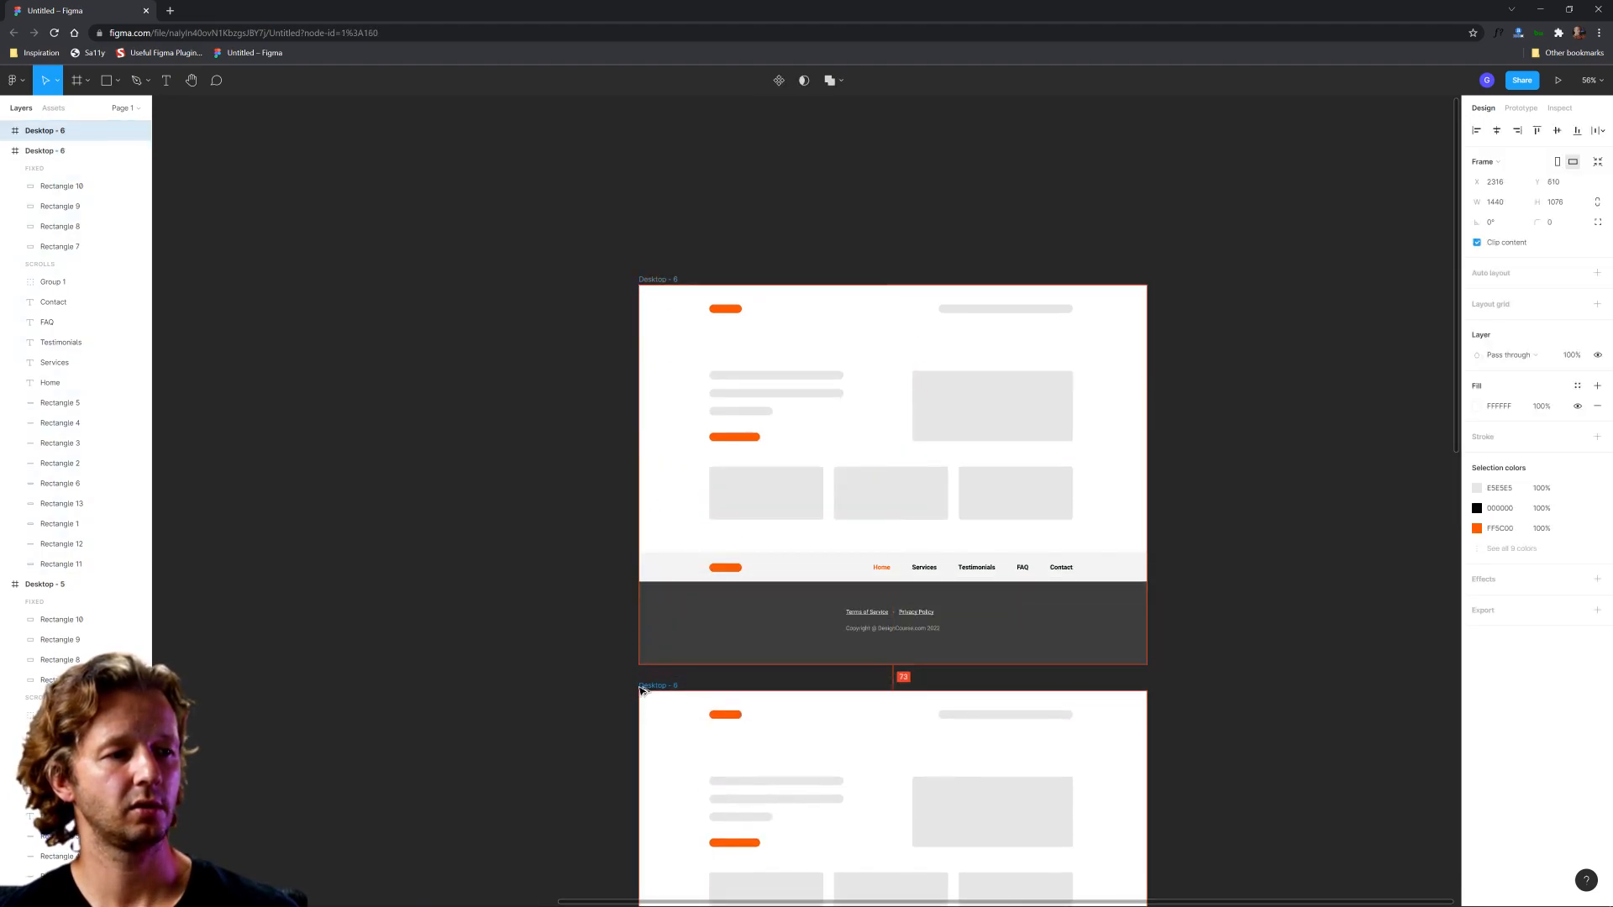
{"action": "left_click", "coordinate": [836, 666]}
Step: Sample the dark footer background for the light navigation strip in Desktop - 7, then lighten the strip's fill slightly to 484848
{"action": "scroll", "coordinate": [1217, 400], "scroll_direction": "down", "scroll_amount": 5}
{"action": "scroll", "coordinate": [980, 622], "scroll_direction": "up", "scroll_amount": 3}
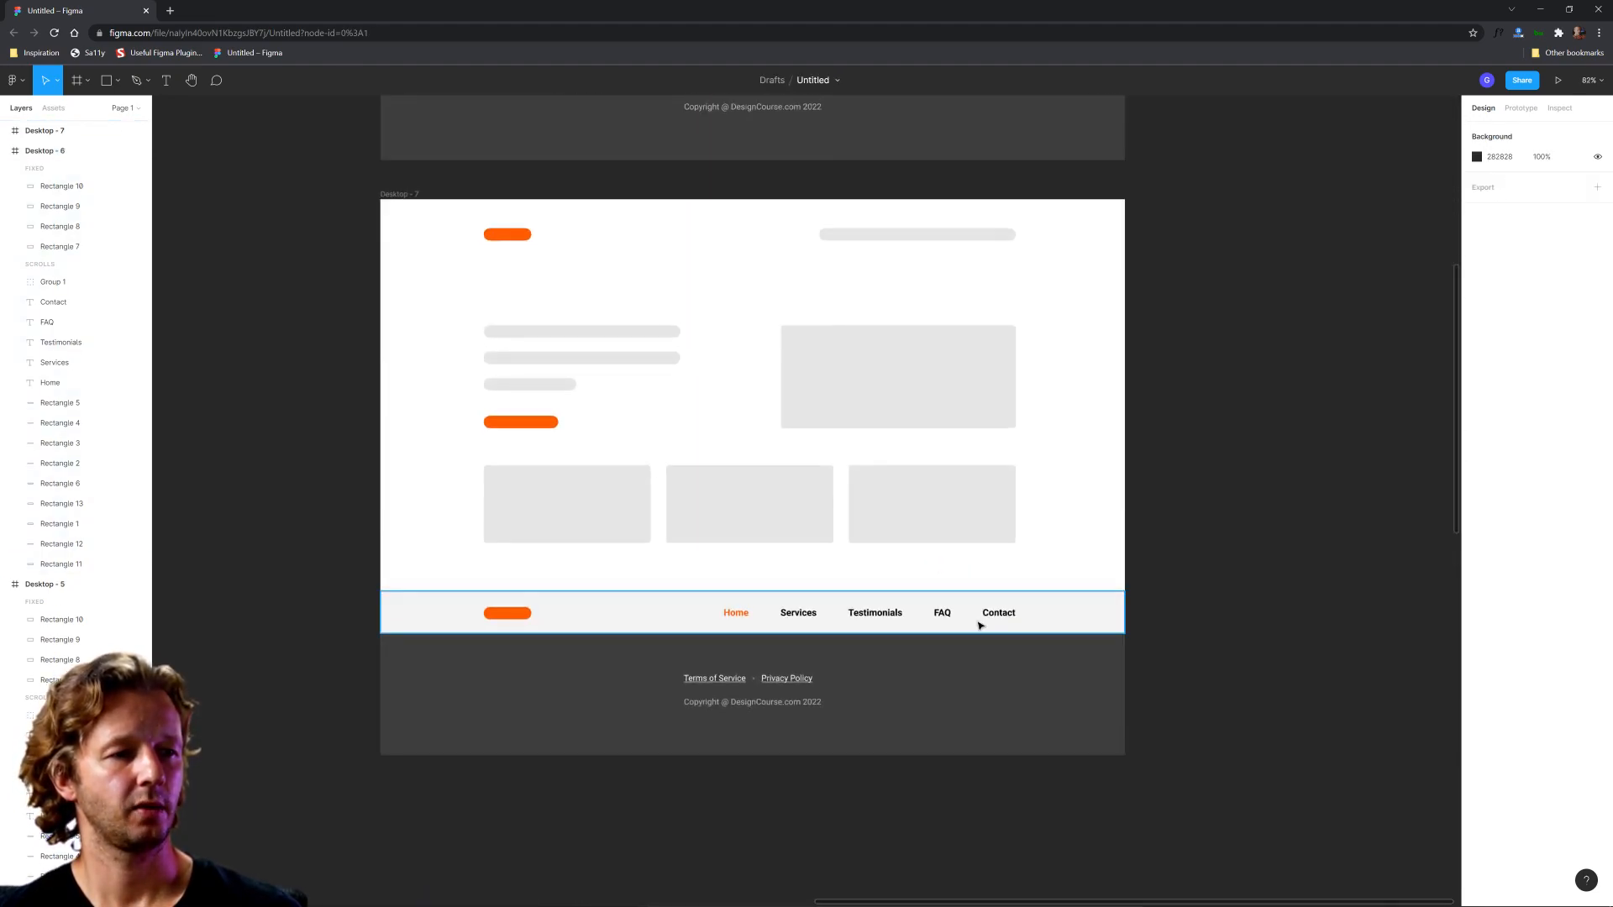
{"action": "left_click", "coordinate": [1057, 610]}
{"action": "left_click", "coordinate": [1474, 406]}
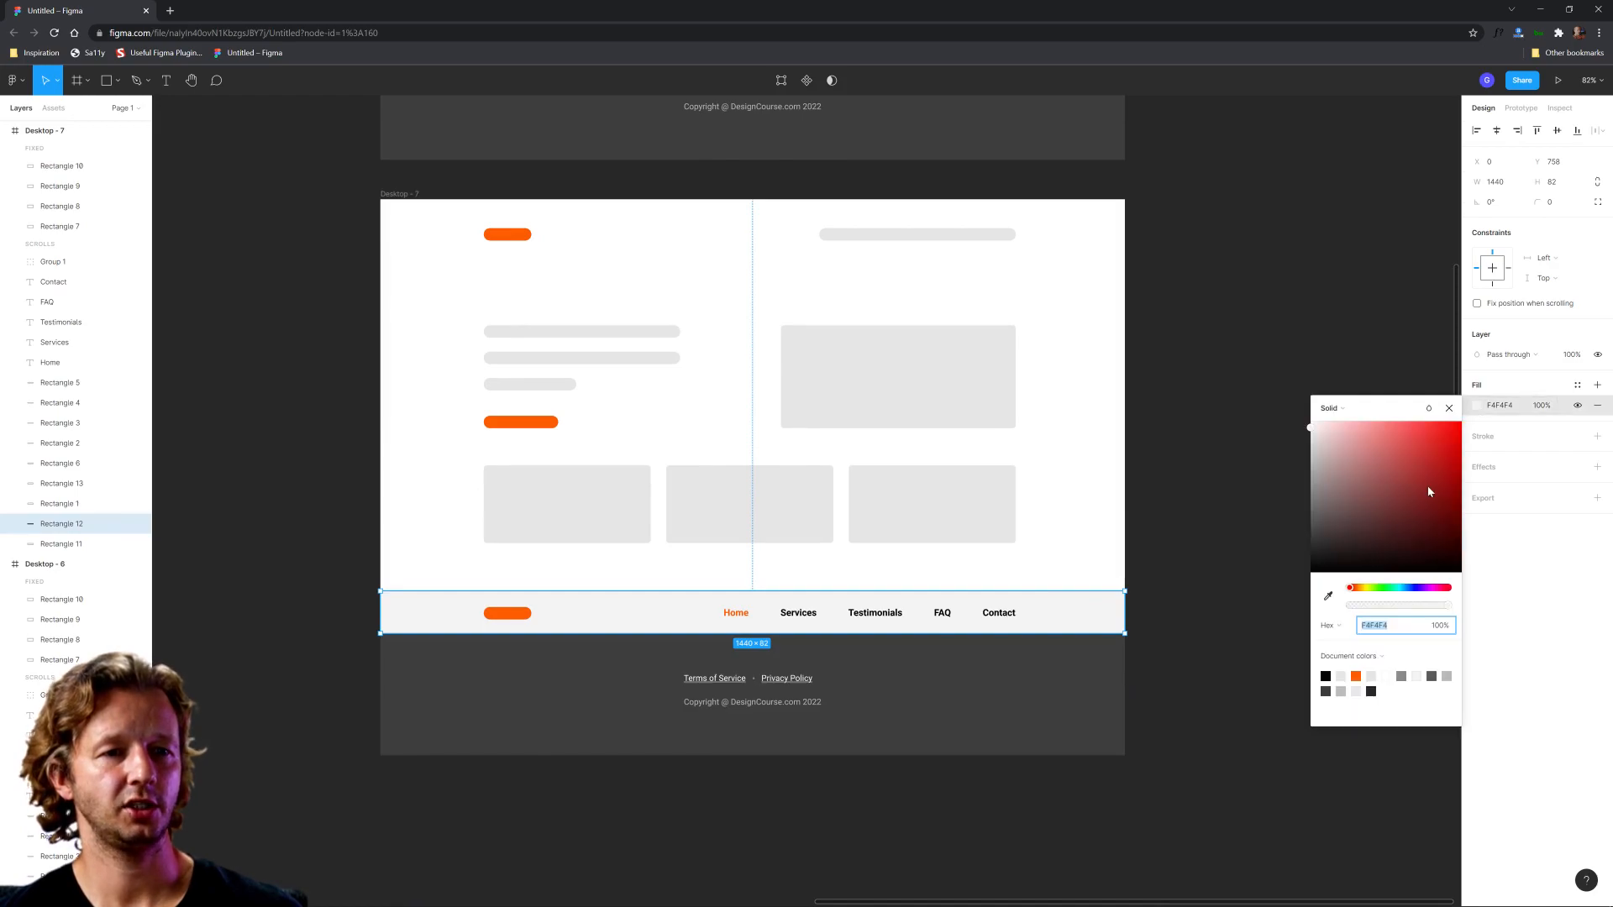
{"action": "left_click", "coordinate": [1327, 599]}
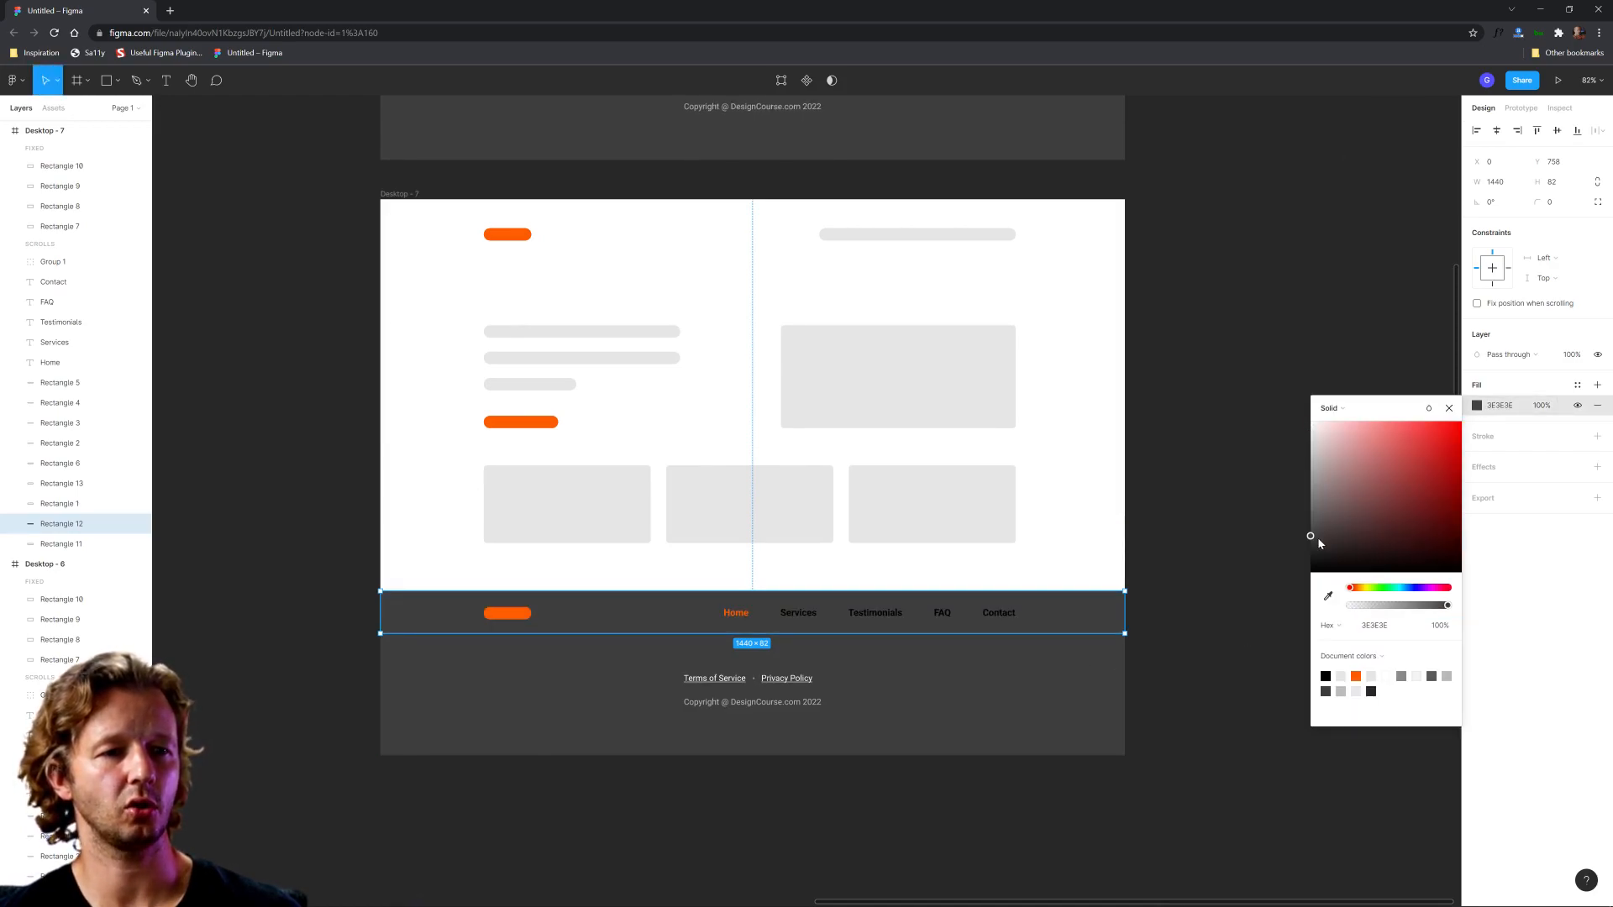
{"action": "left_click_drag", "start_coordinate": [1318, 536], "coordinate": [1255, 539]}
{"action": "left_click", "coordinate": [1255, 538]}
Step: Set the Services, Testimonials, FAQ and Contact links in the Desktop - 7 footer to white, FFFFFF
{"action": "scroll", "coordinate": [802, 659], "scroll_direction": "up", "scroll_amount": 3, "text": "ctrl"}
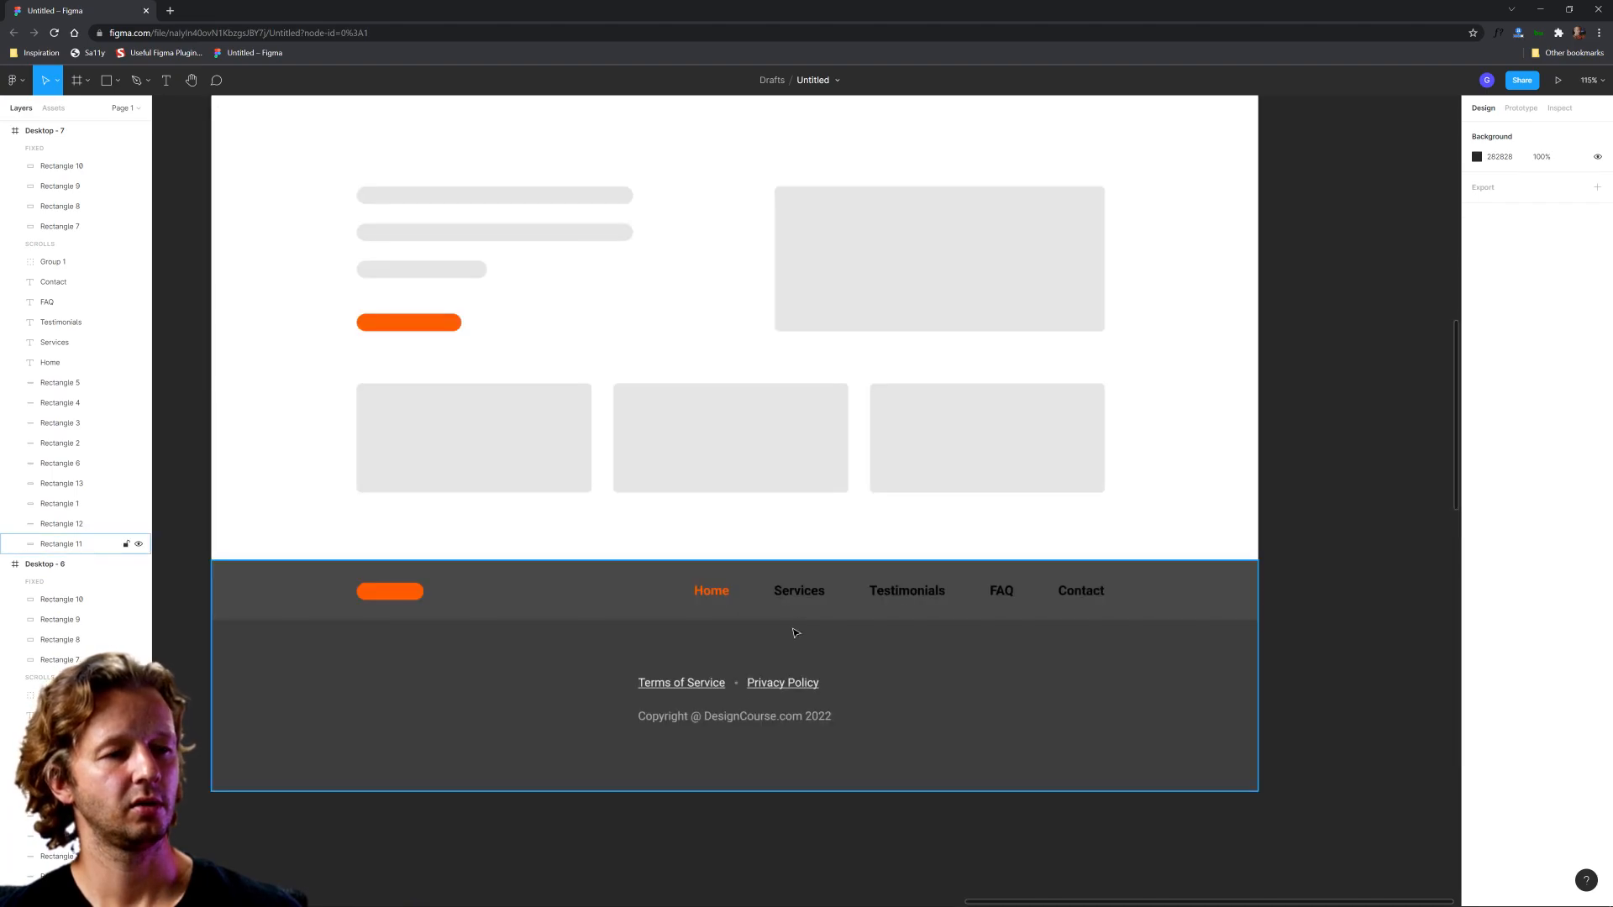
{"action": "left_click", "coordinate": [799, 592]}
{"action": "left_click", "coordinate": [894, 594], "text": "shift"}
{"action": "left_click", "coordinate": [1002, 592], "text": "shift"}
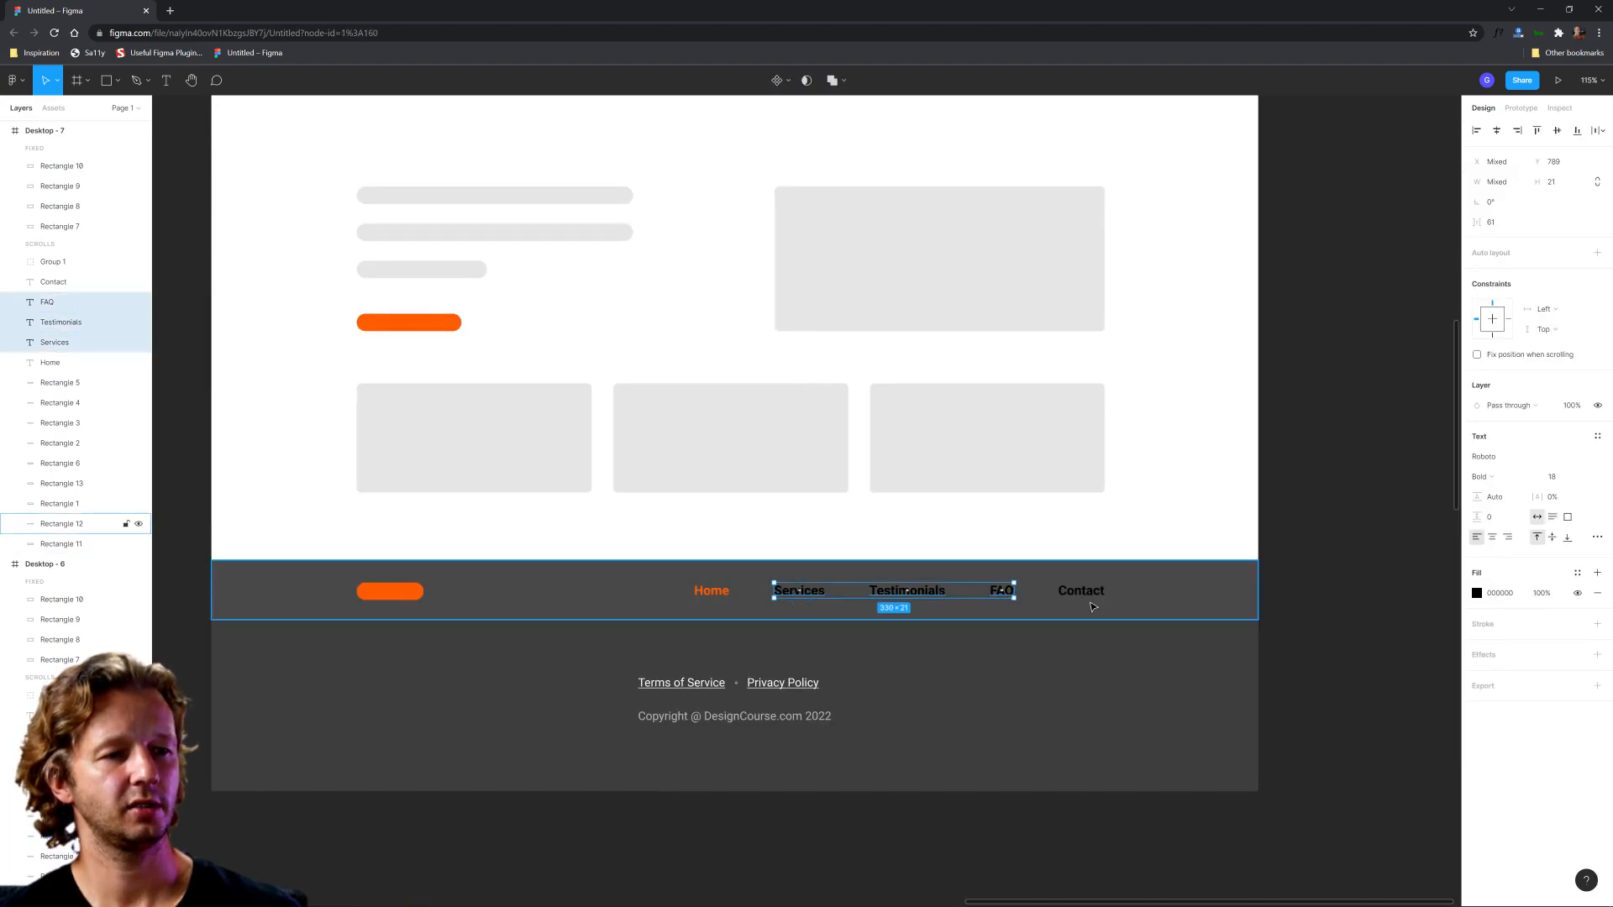
{"action": "left_click", "coordinate": [1084, 591], "text": "shift"}
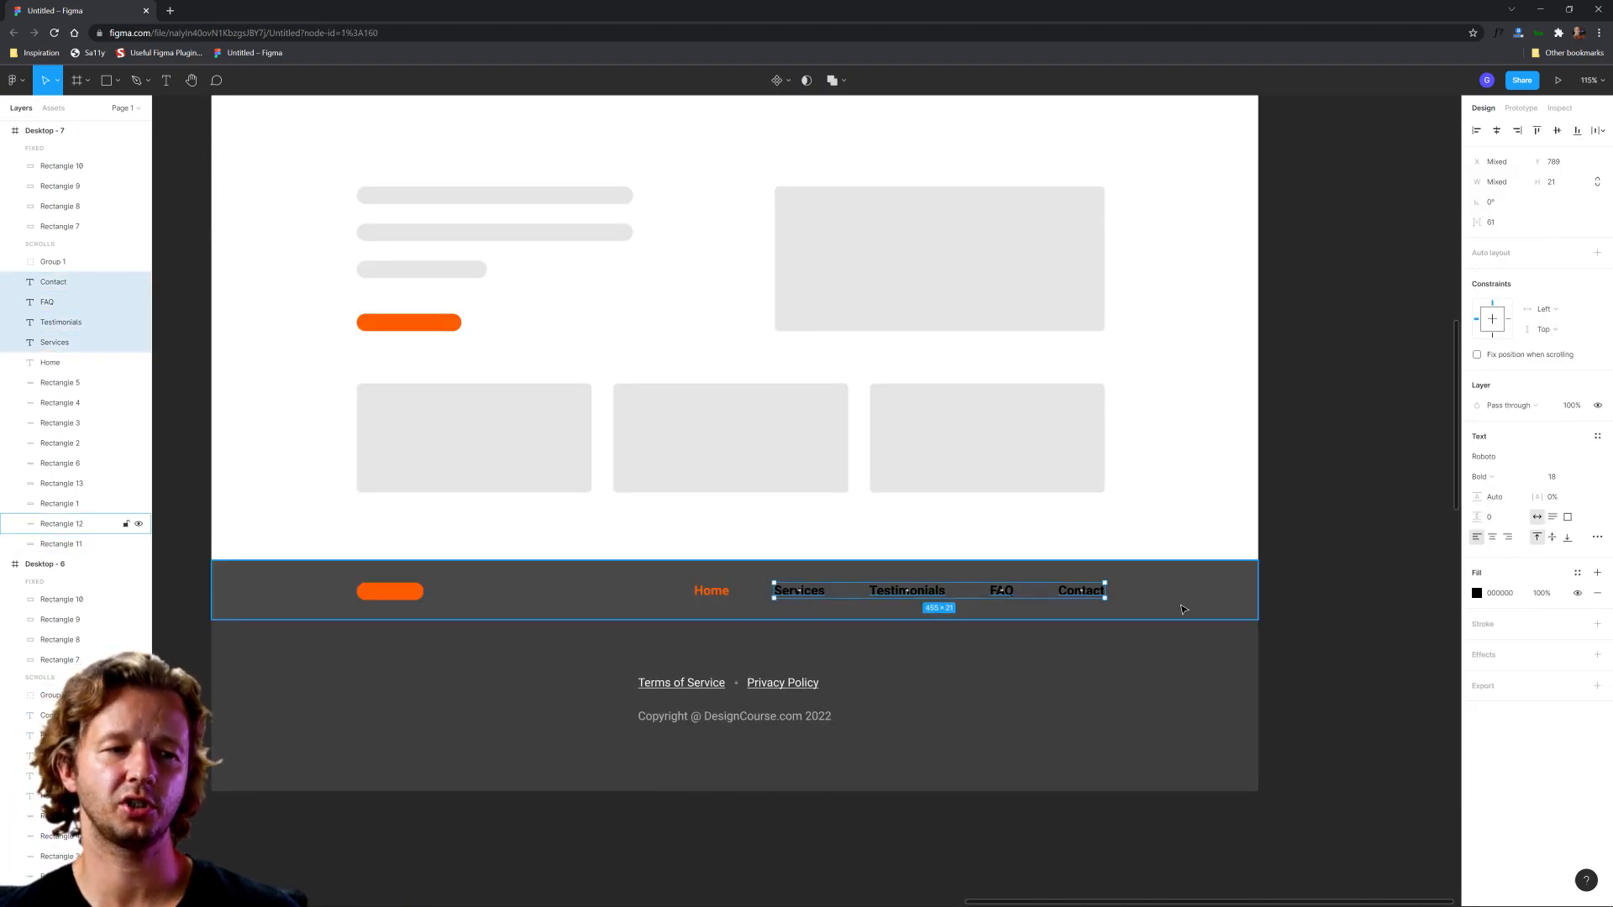
{"action": "left_click", "coordinate": [1477, 593]}
{"action": "type", "text": "fff"}
{"action": "key", "text": "Return"}
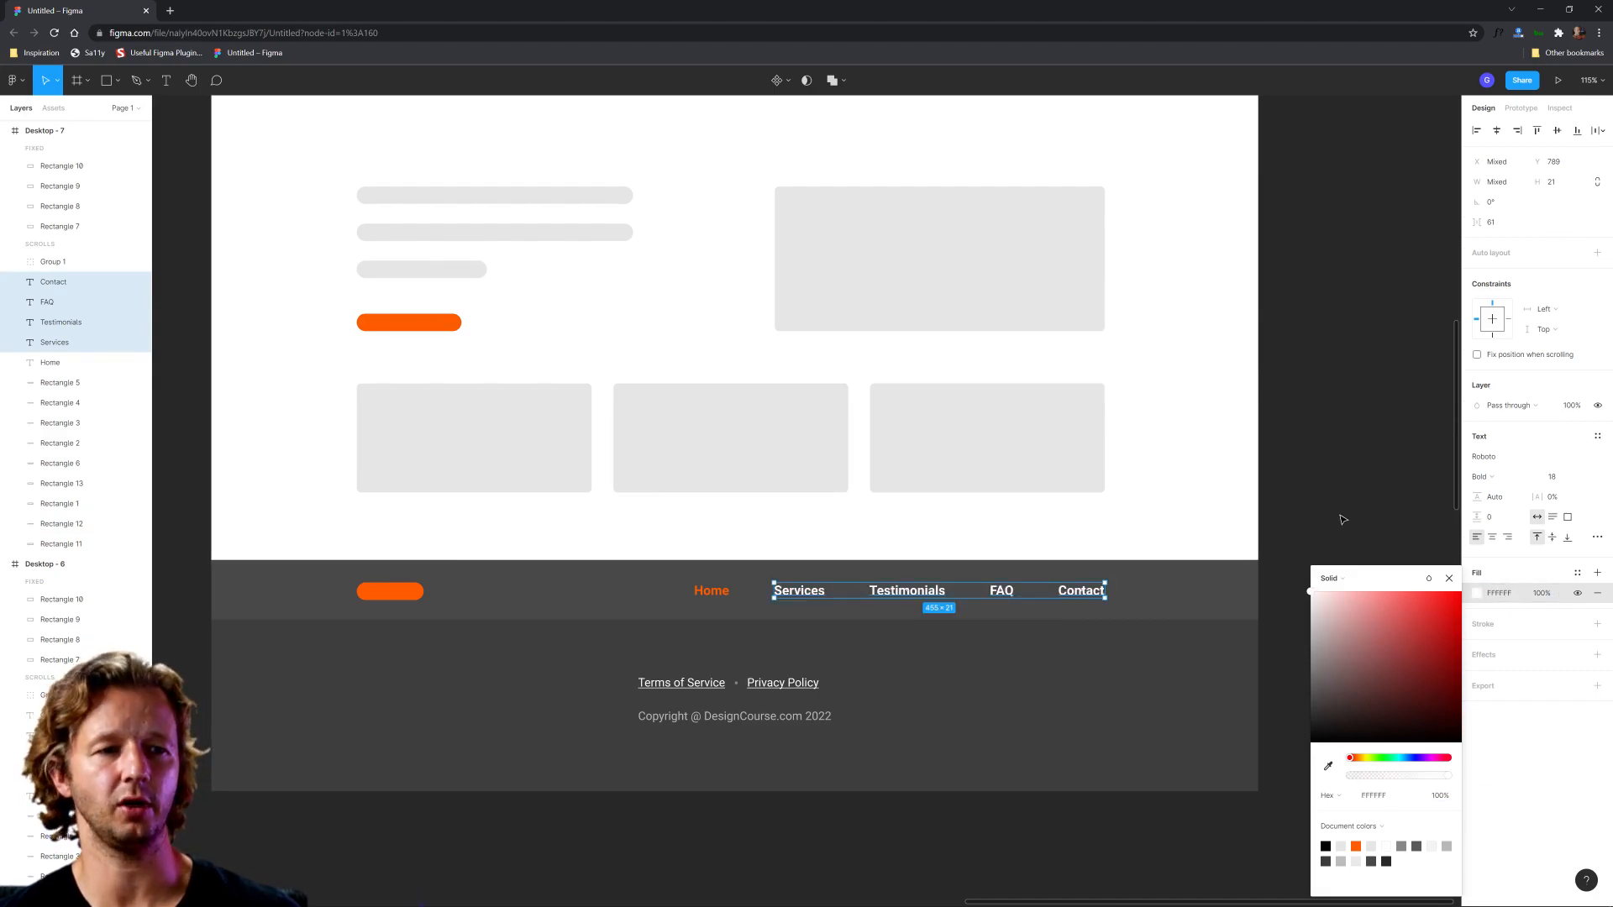
{"action": "left_click", "coordinate": [1342, 519]}
Step: Duplicate the Desktop - 7 footer strip background and narrow the copy to a 109 × 82 block centred behind the Home link
{"action": "scroll", "coordinate": [1338, 511], "scroll_direction": "down", "scroll_amount": 3}
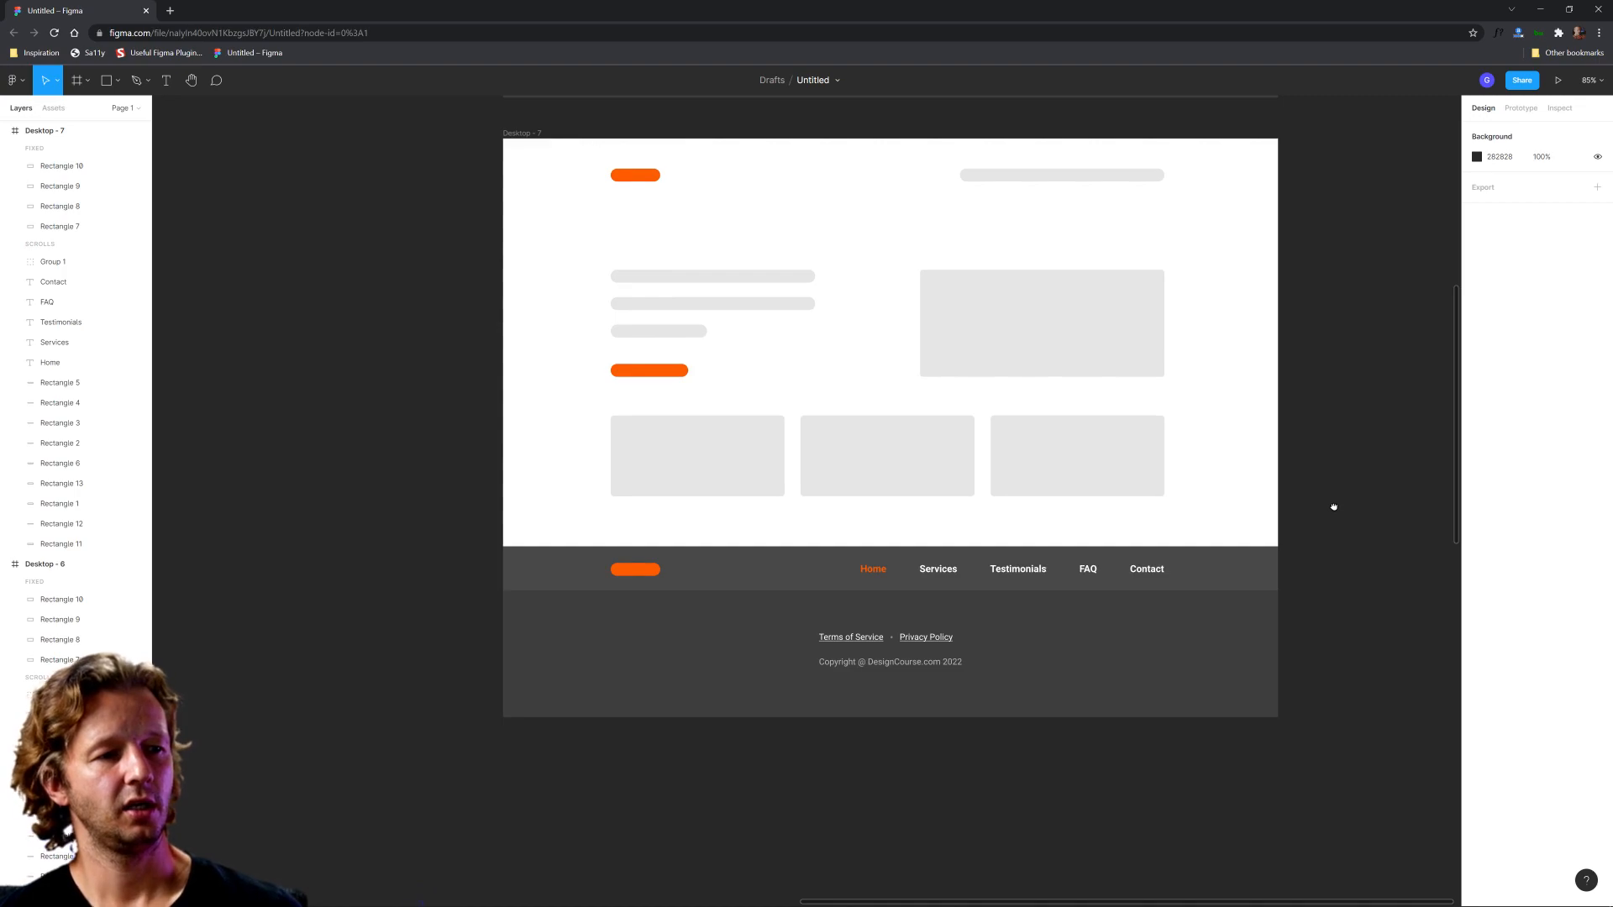
{"action": "scroll", "coordinate": [1294, 467], "scroll_direction": "right", "scroll_amount": 1}
{"action": "scroll", "coordinate": [1242, 457], "scroll_direction": "down", "scroll_amount": 3}
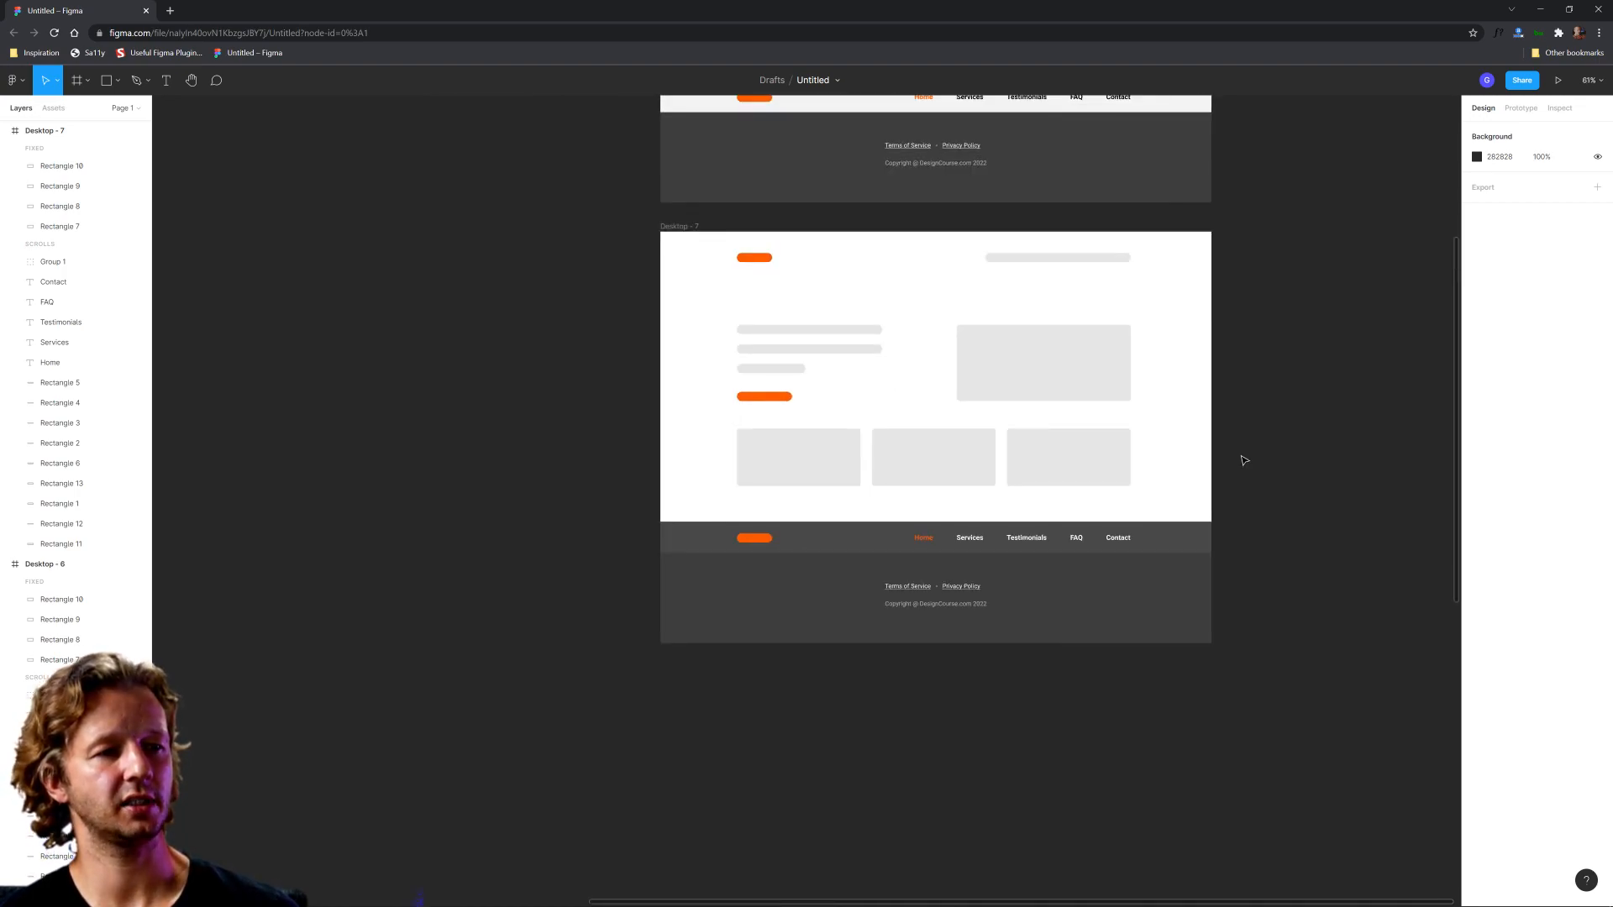
{"action": "scroll", "coordinate": [1243, 459], "scroll_direction": "up", "scroll_amount": 5}
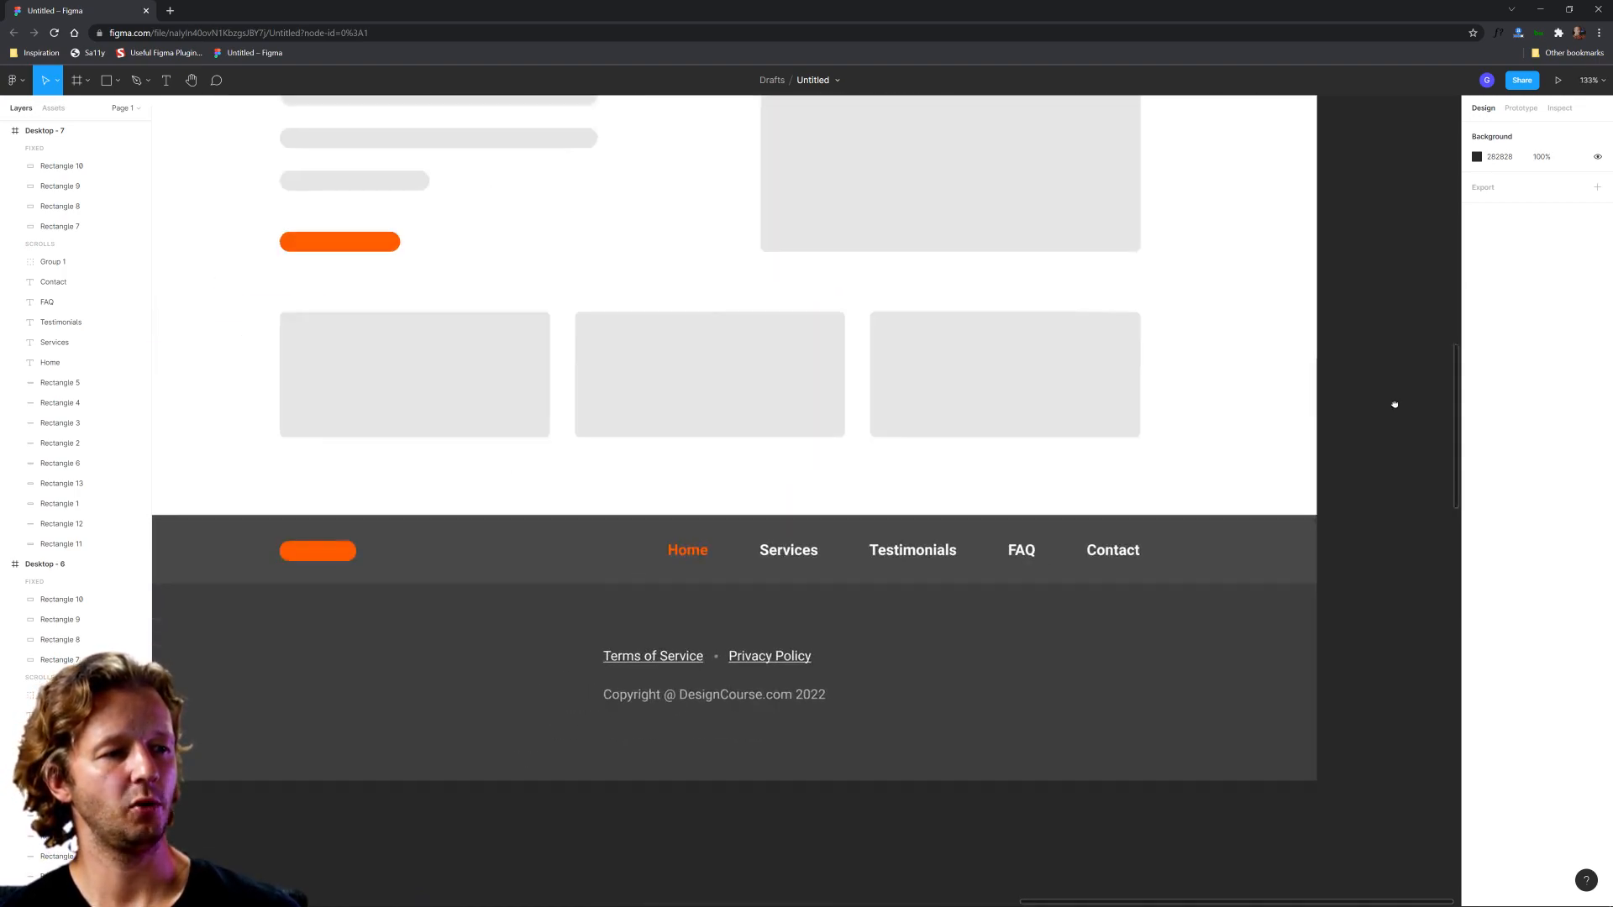
{"action": "scroll", "coordinate": [1395, 405], "scroll_direction": "left", "scroll_amount": 1}
{"action": "scroll", "coordinate": [1395, 405], "scroll_direction": "down", "scroll_amount": 1}
{"action": "left_click", "coordinate": [774, 493]}
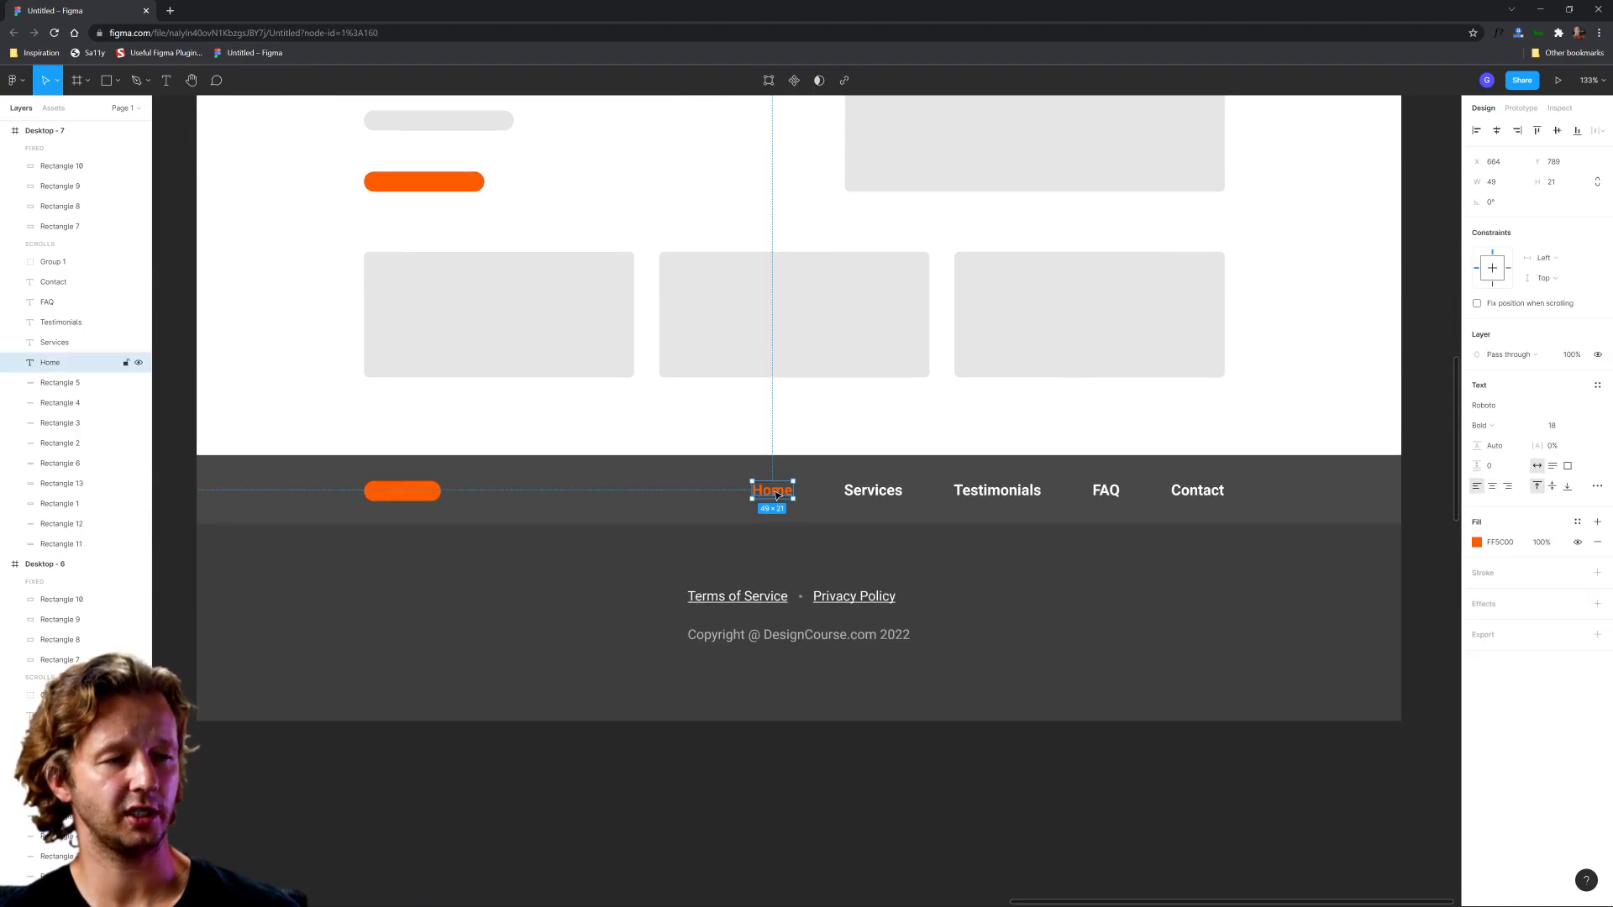
{"action": "left_click", "coordinate": [727, 486]}
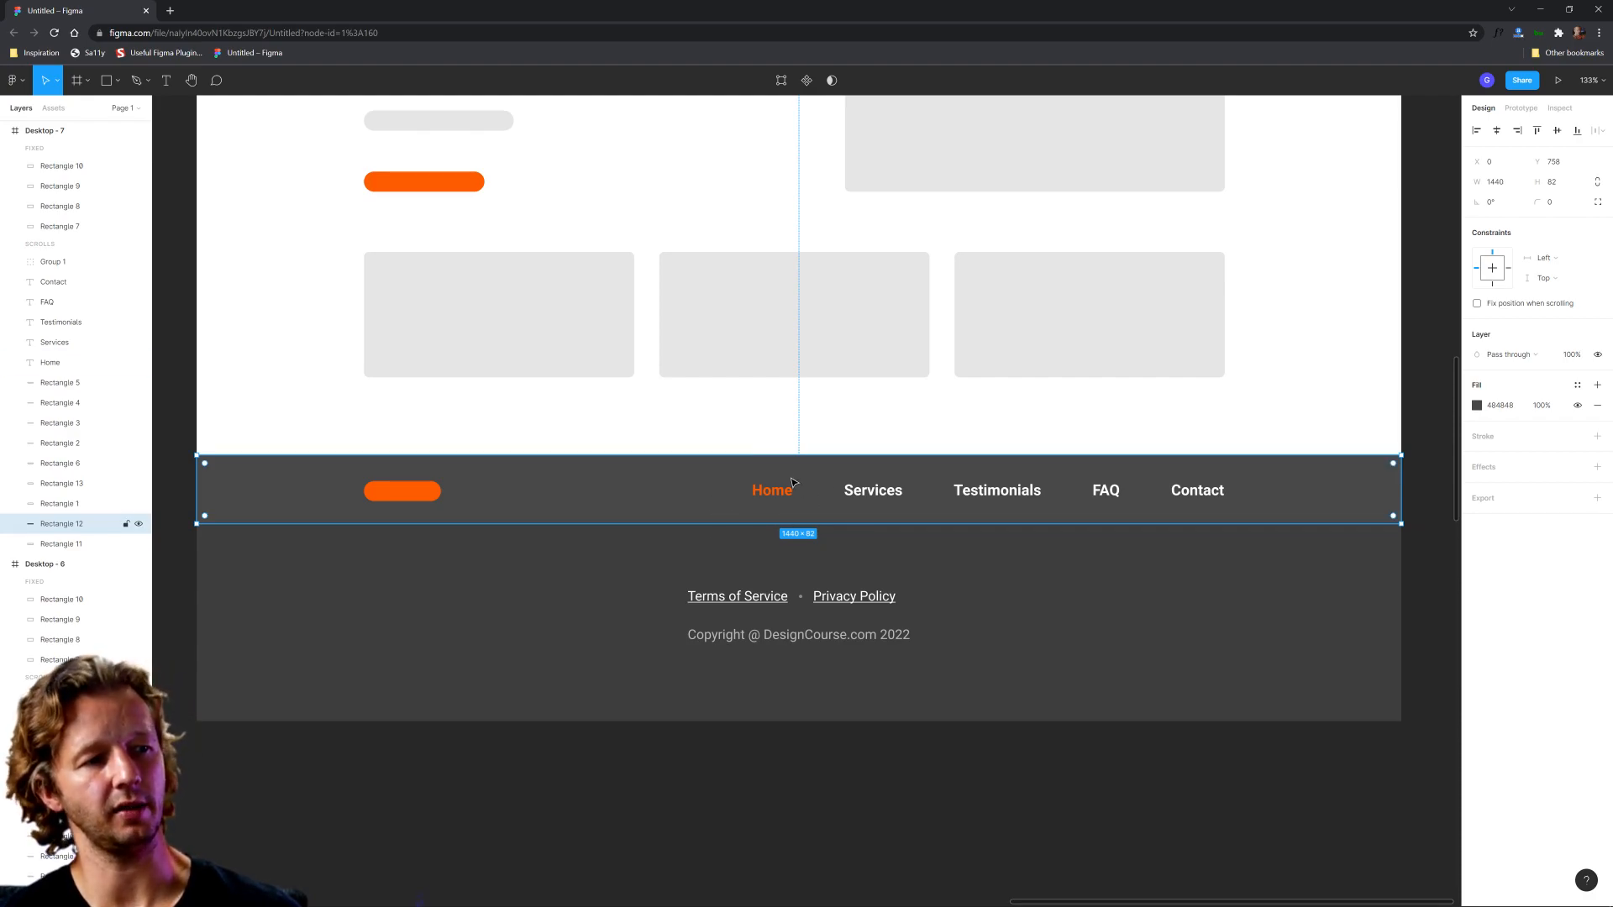
{"action": "key", "text": "ctrl+d"}
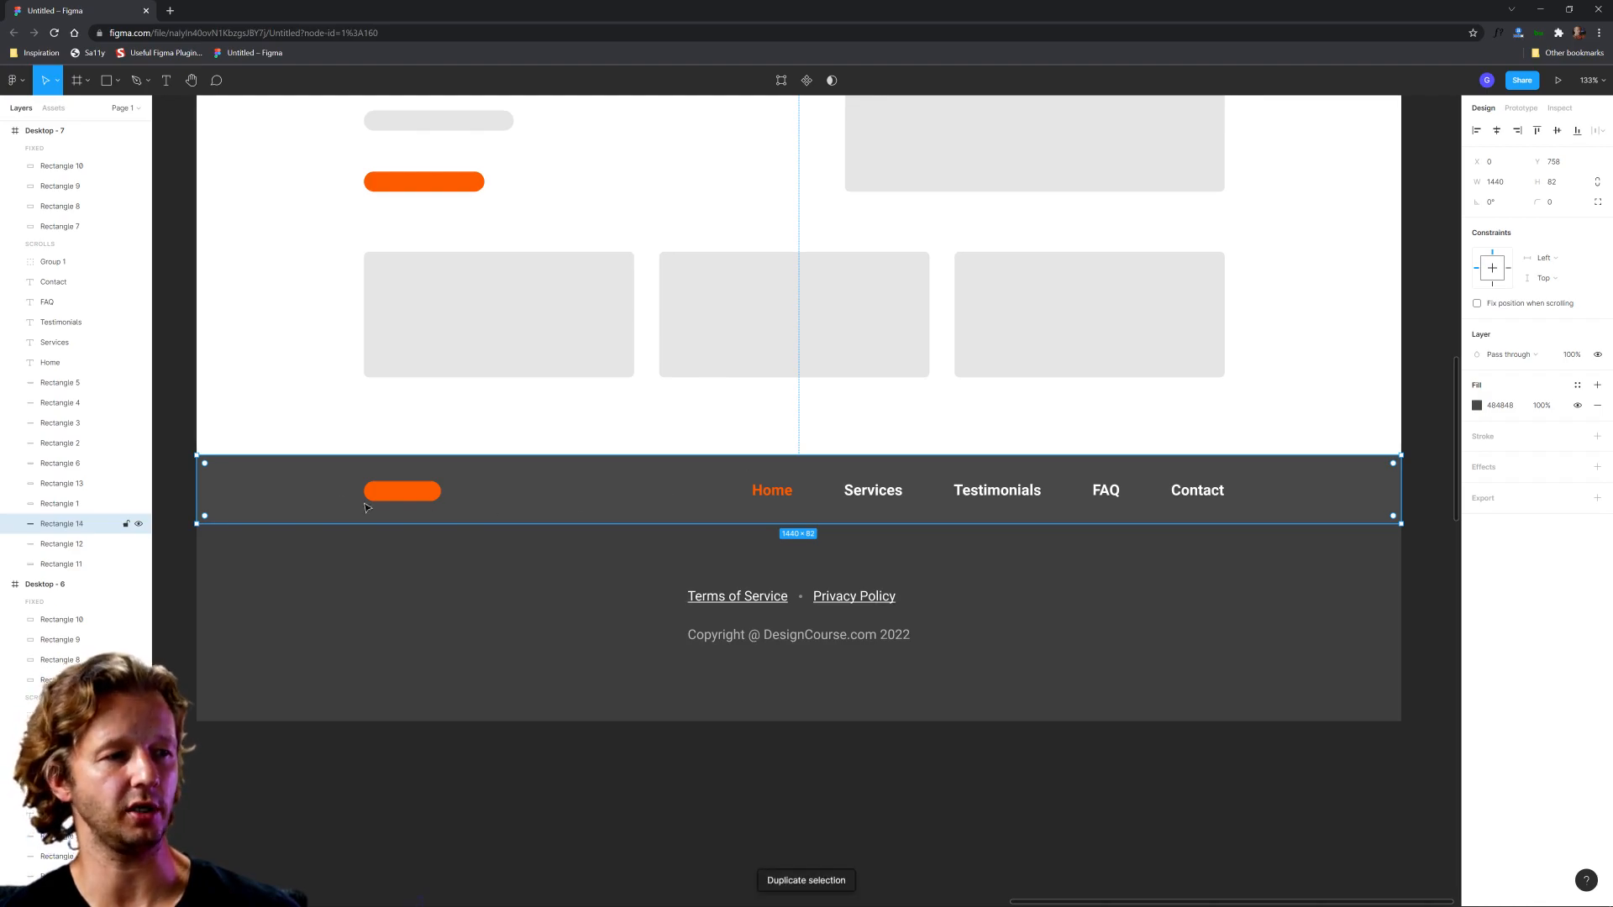
{"action": "left_click_drag", "start_coordinate": [227, 482], "coordinate": [727, 485]}
{"action": "left_click_drag", "start_coordinate": [1402, 501], "coordinate": [818, 514]}
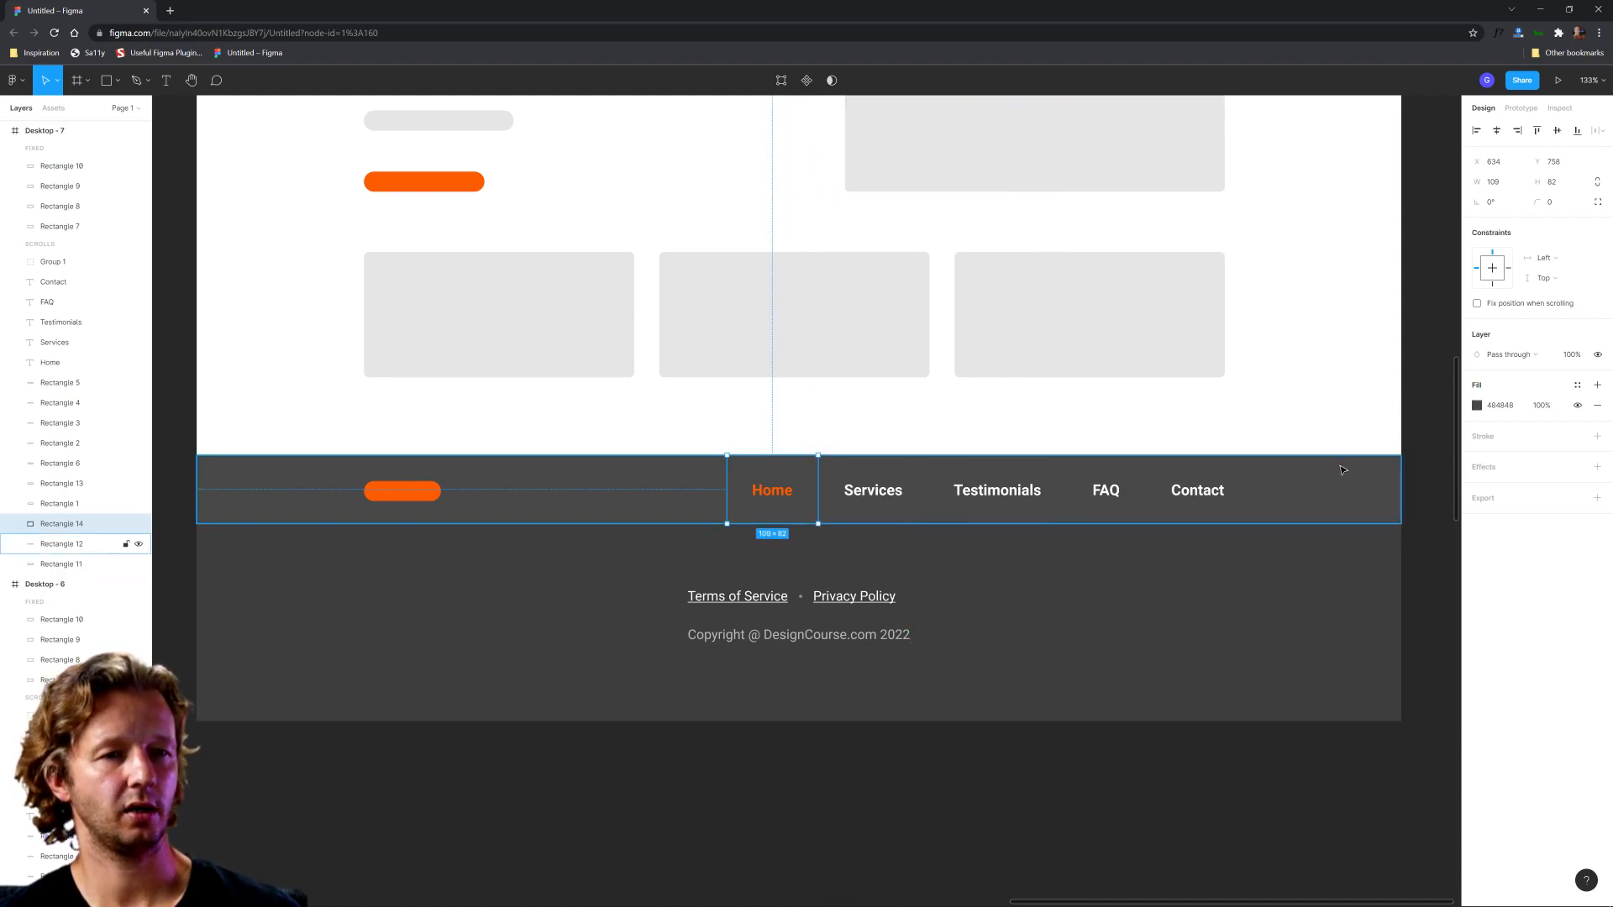
Step: Darken the fill of the block behind the Home link in the Desktop - 7 footer
{"action": "left_click", "coordinate": [1477, 406]}
{"action": "left_click_drag", "start_coordinate": [1314, 543], "coordinate": [1293, 543]}
{"action": "left_click", "coordinate": [1114, 759]}
Step: Duplicate the Desktop - 7 frame and place the copy directly below it
{"action": "scroll", "coordinate": [1037, 681], "scroll_direction": "down", "scroll_amount": 4}
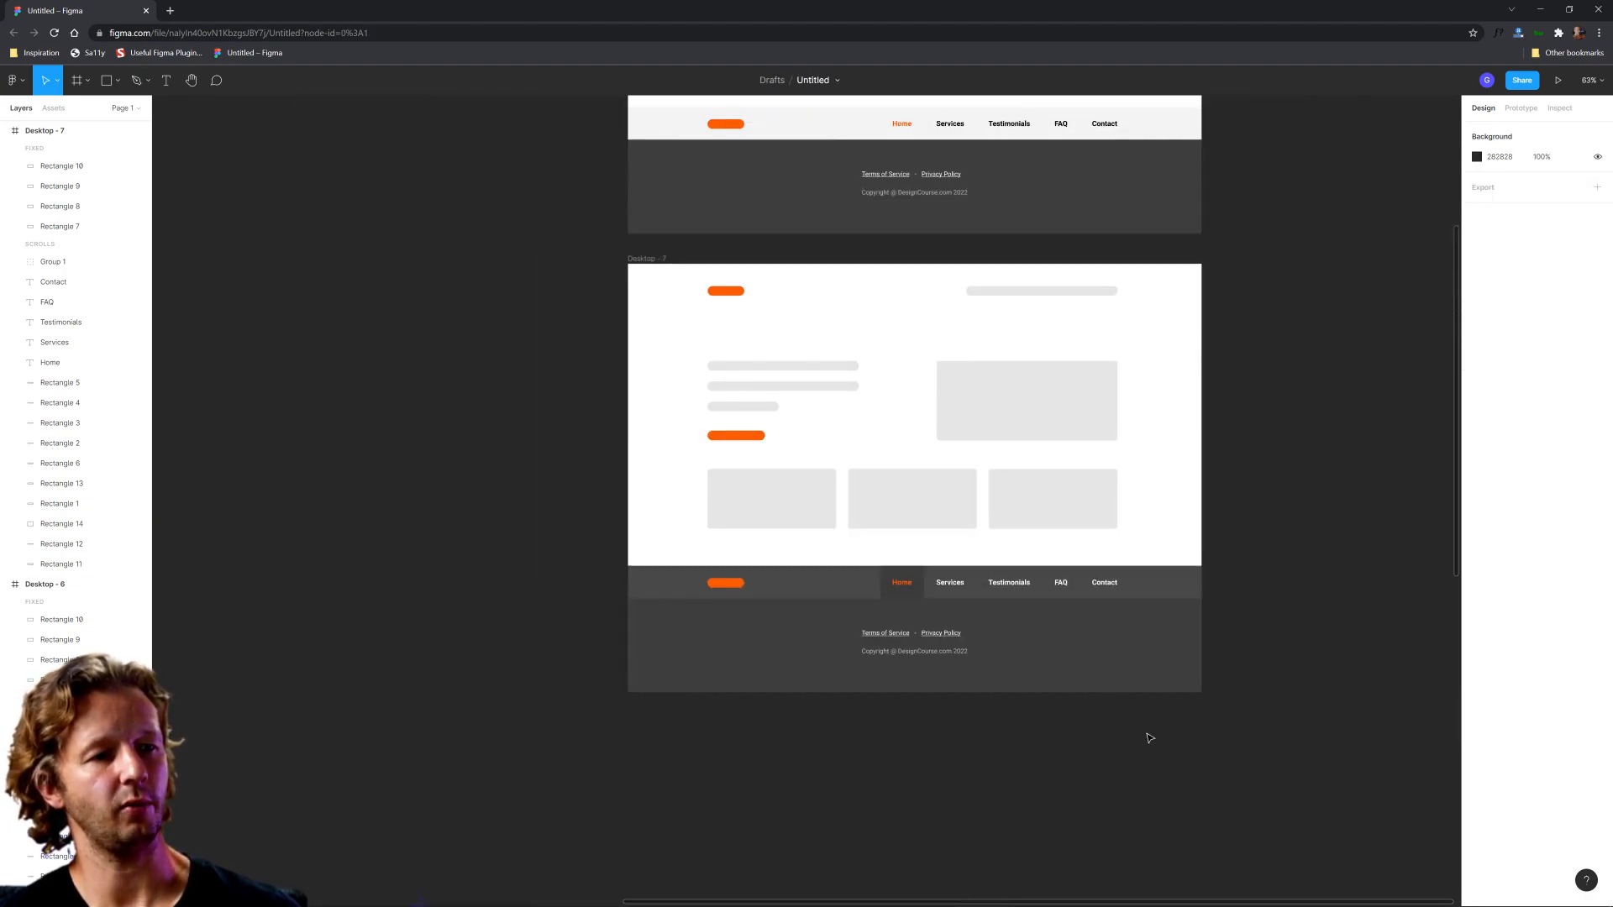
{"action": "scroll", "coordinate": [1150, 738], "scroll_direction": "down", "scroll_amount": 3}
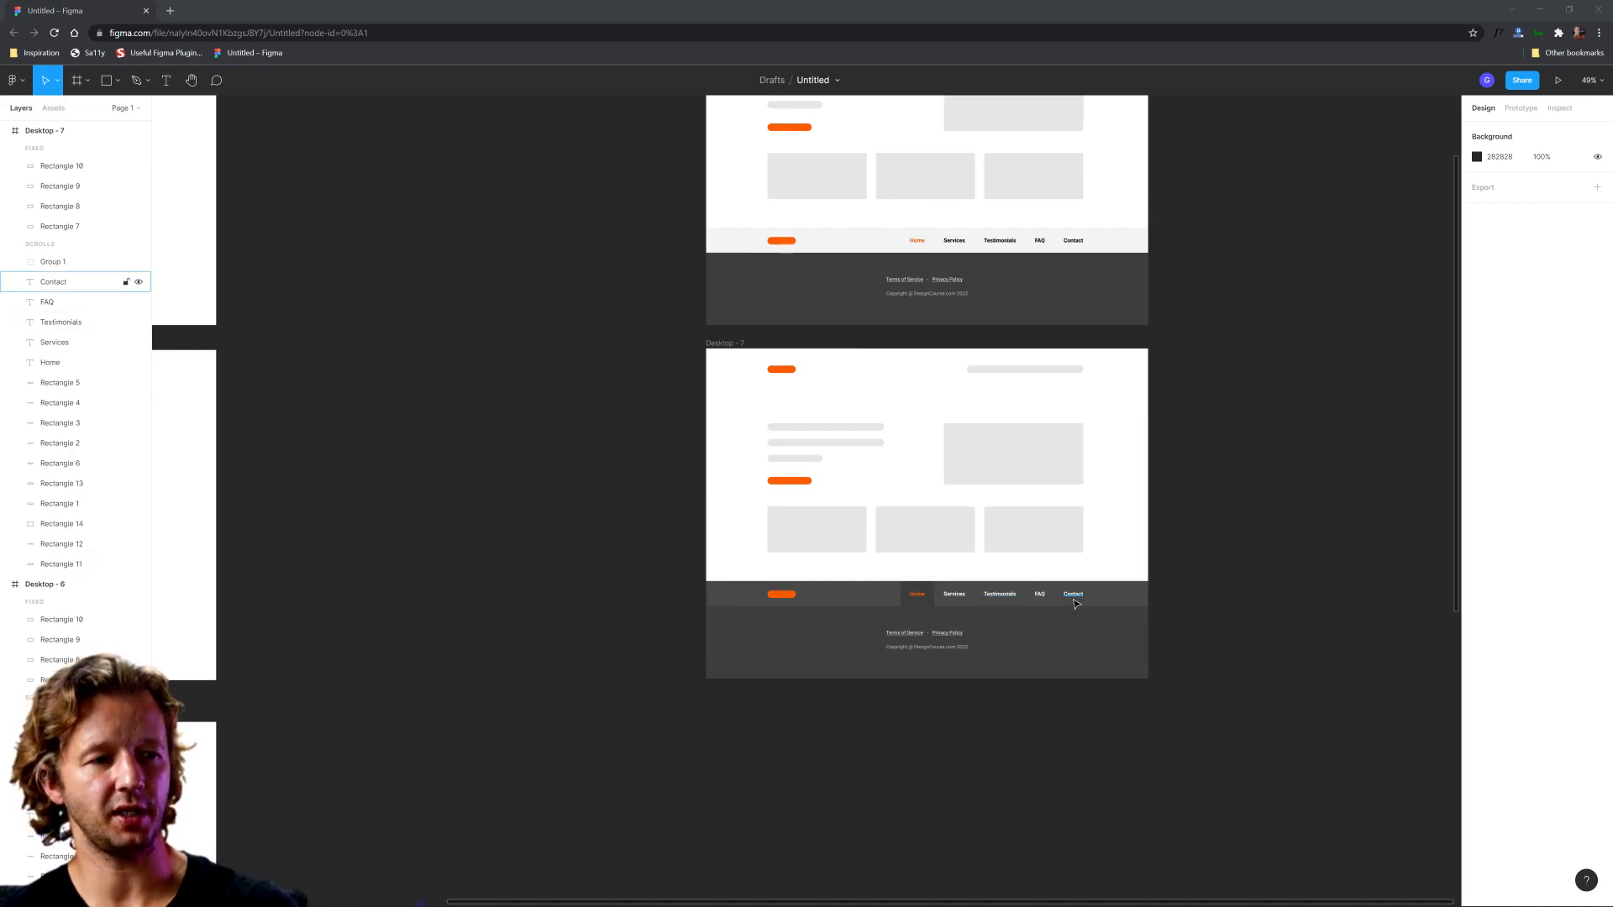
{"action": "scroll", "coordinate": [1000, 617], "scroll_direction": "down", "scroll_amount": 5}
{"action": "left_click_drag", "start_coordinate": [903, 631], "coordinate": [899, 576]}
{"action": "left_click", "coordinate": [962, 721]}
{"action": "left_click_drag", "start_coordinate": [997, 738], "coordinate": [997, 614]}
{"action": "scroll", "coordinate": [1041, 445], "scroll_direction": "up", "scroll_amount": 3}
{"action": "scroll", "coordinate": [1007, 495], "scroll_direction": "up", "scroll_amount": 3}
{"action": "left_click_drag", "start_coordinate": [632, 249], "coordinate": [630, 656]}
{"action": "left_click", "coordinate": [1253, 651]}
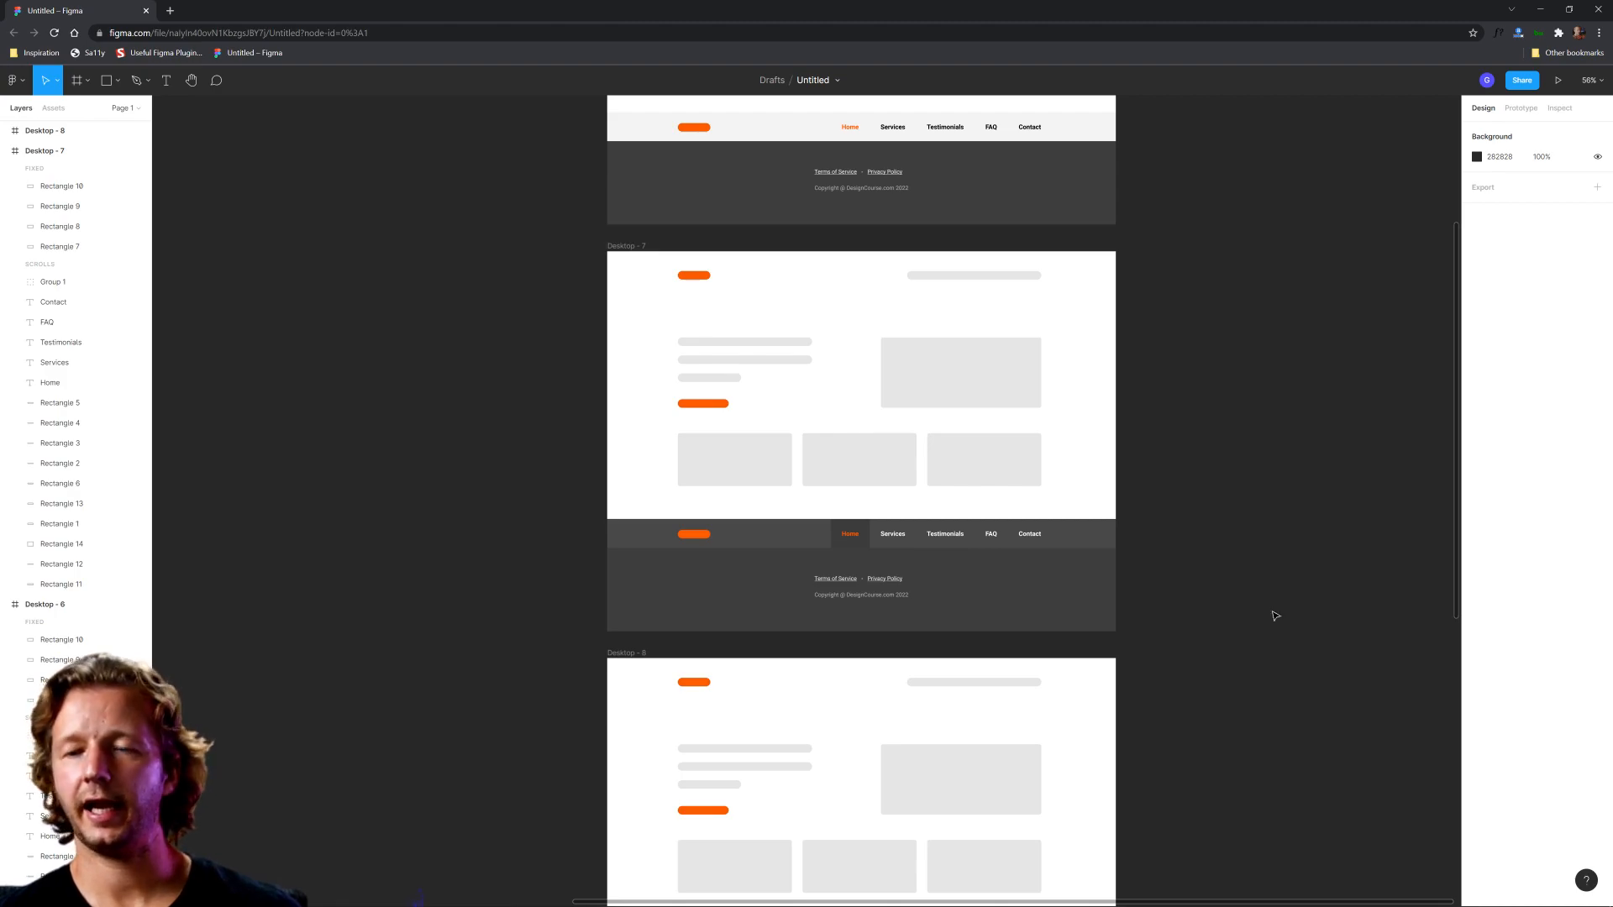
Step: Shift the legal links and copyright group in the Desktop - 8 footer right until it ends flush with the Contact link
{"action": "scroll", "coordinate": [1191, 583], "scroll_direction": "down", "scroll_amount": 5}
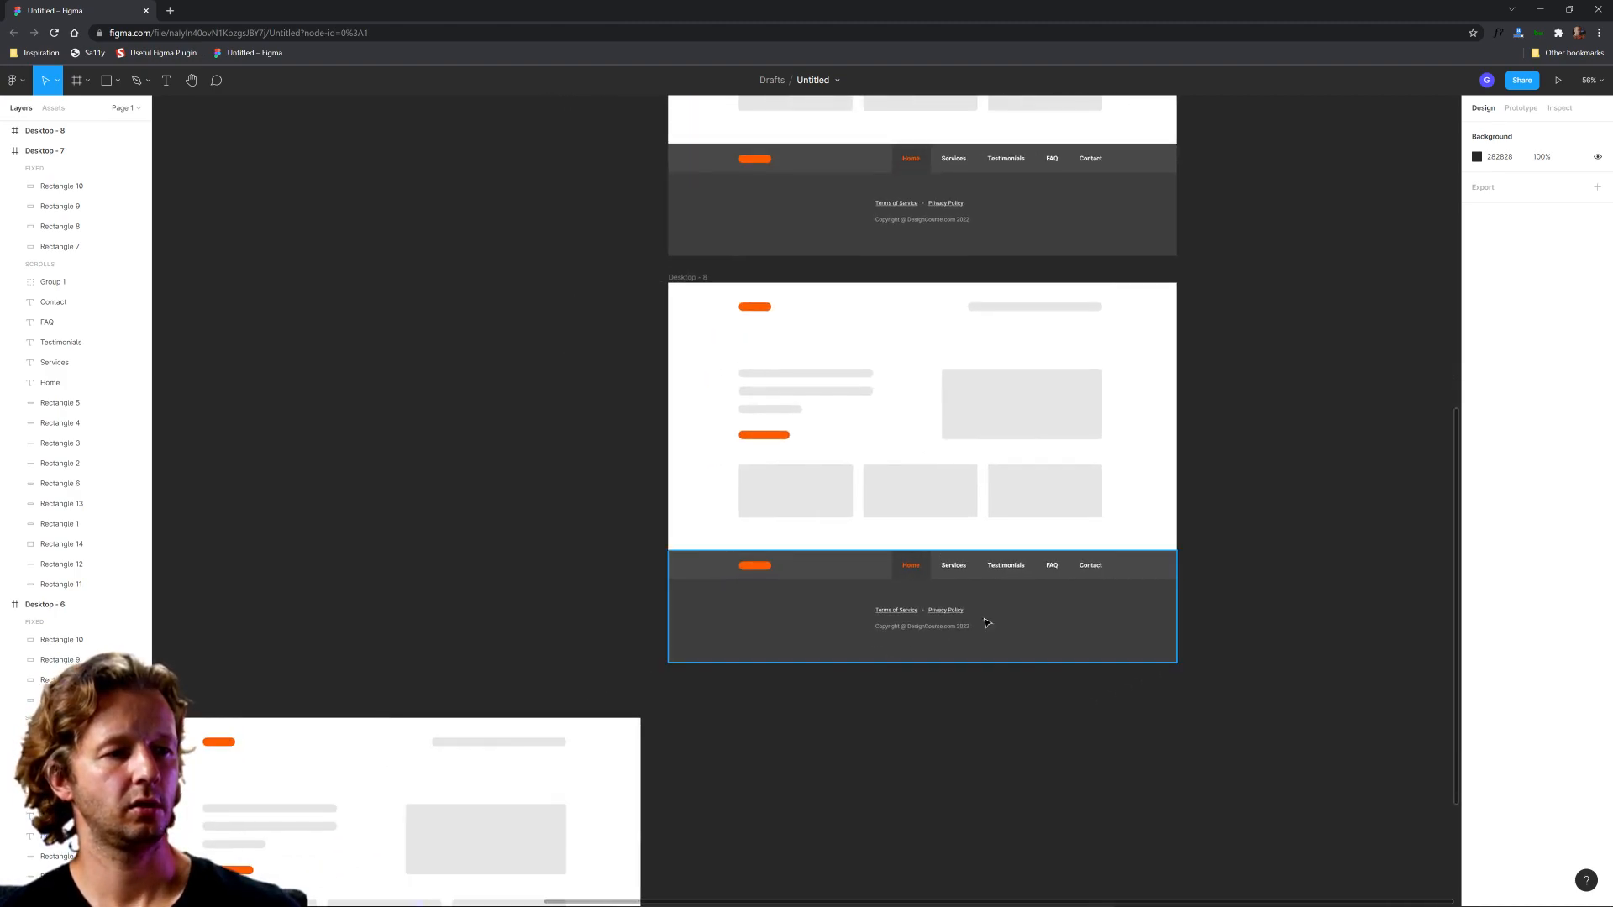
{"action": "scroll", "coordinate": [905, 633], "scroll_direction": "up", "scroll_amount": 4}
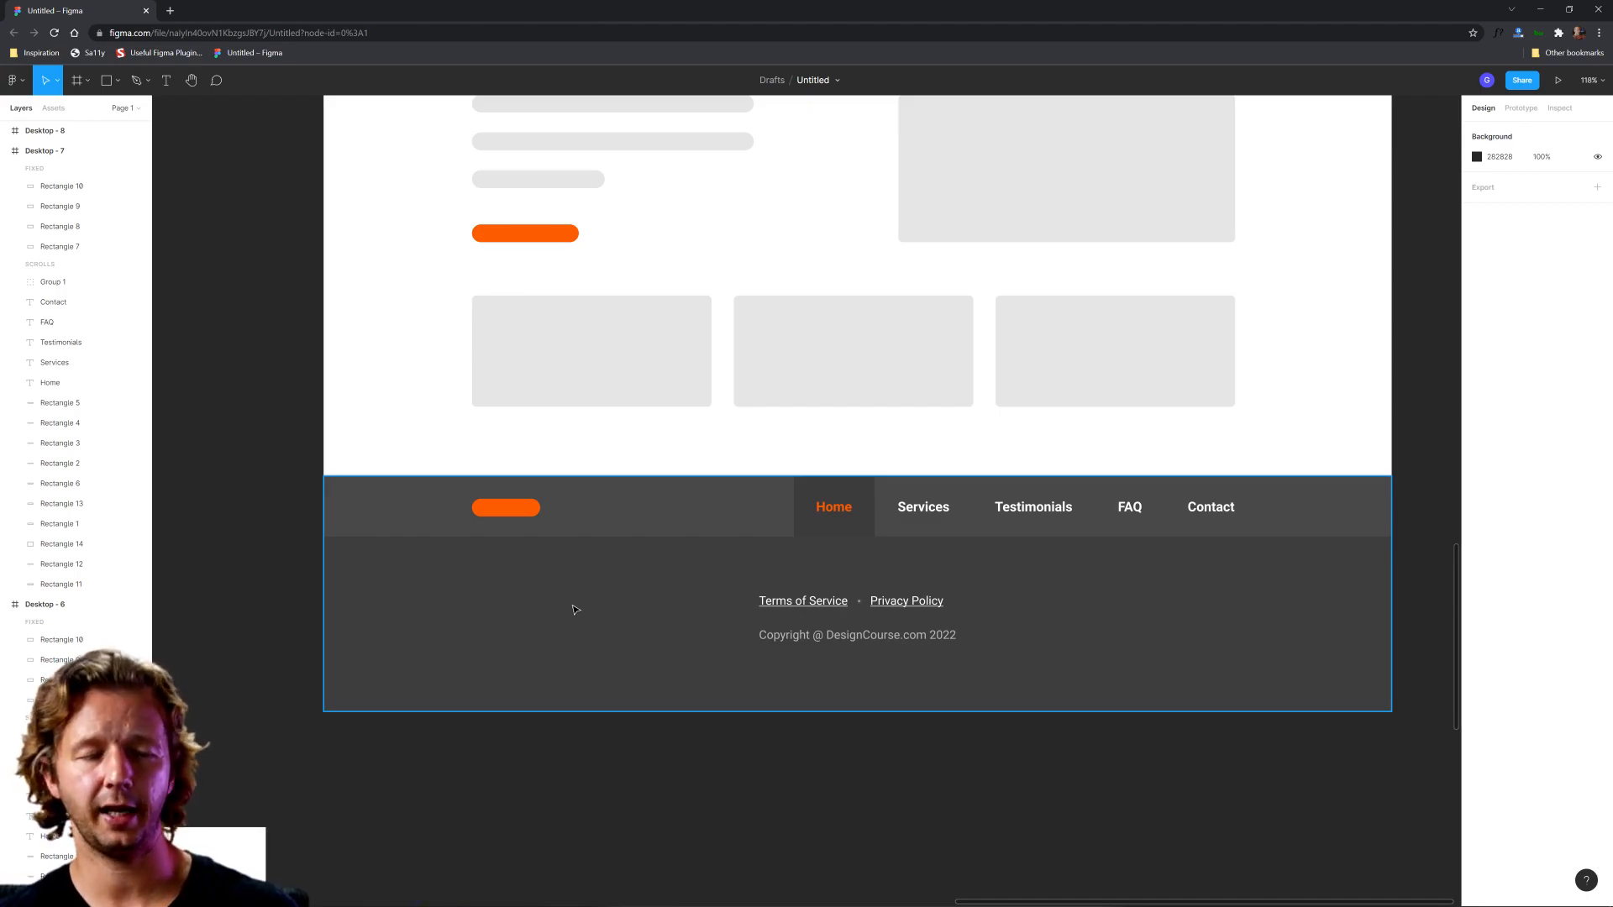
{"action": "left_click_drag", "start_coordinate": [804, 614], "coordinate": [1087, 615]}
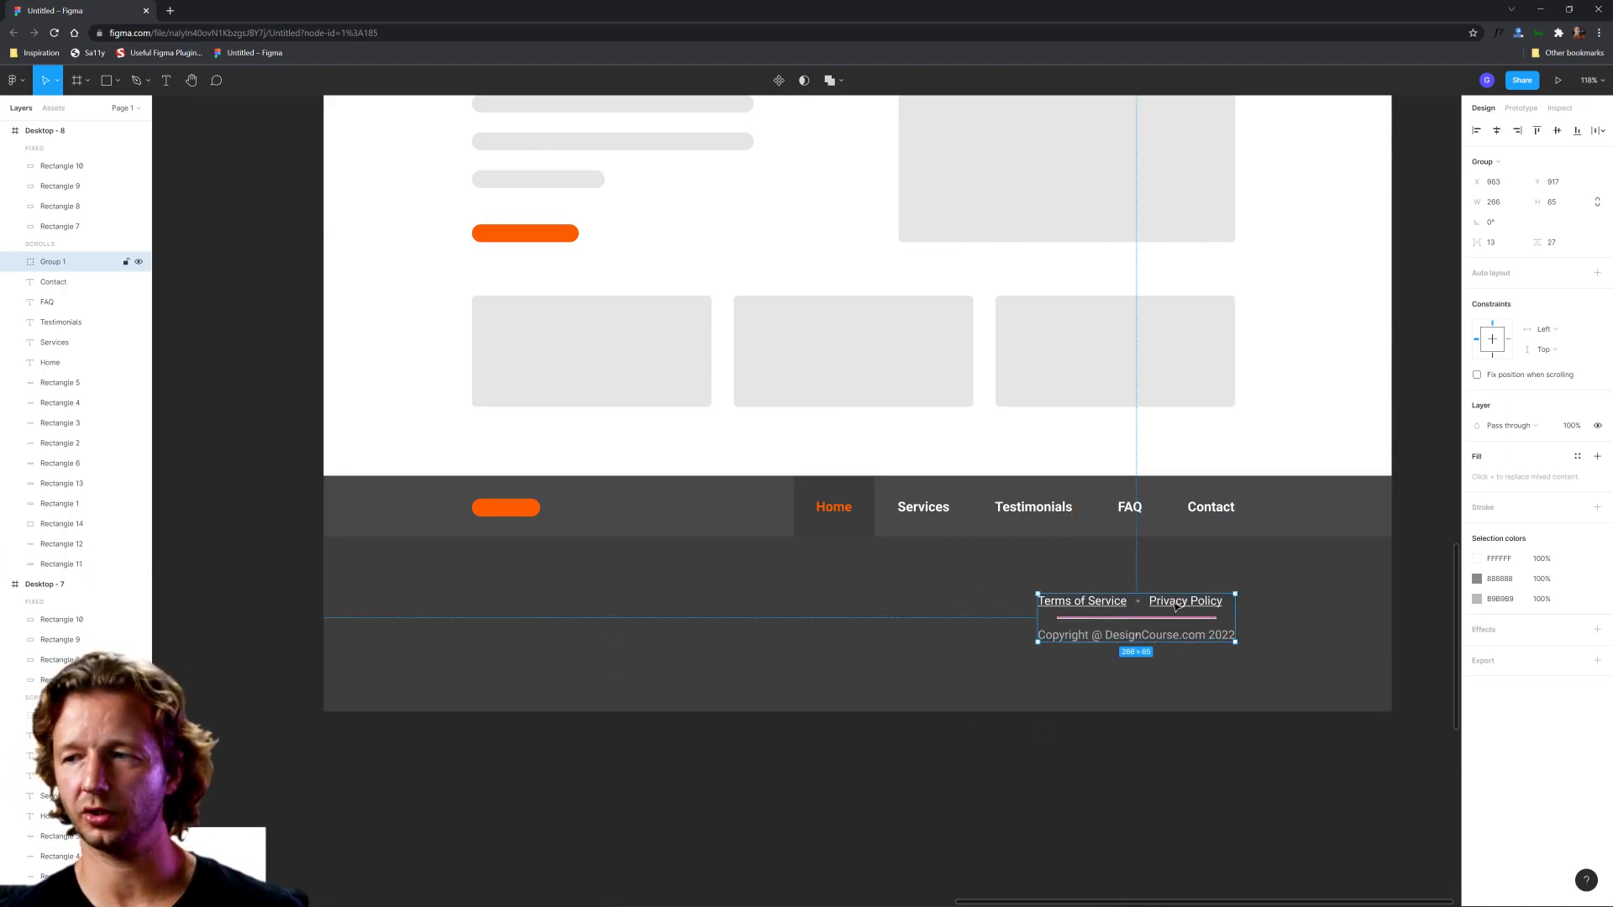
{"action": "left_click", "coordinate": [1026, 775]}
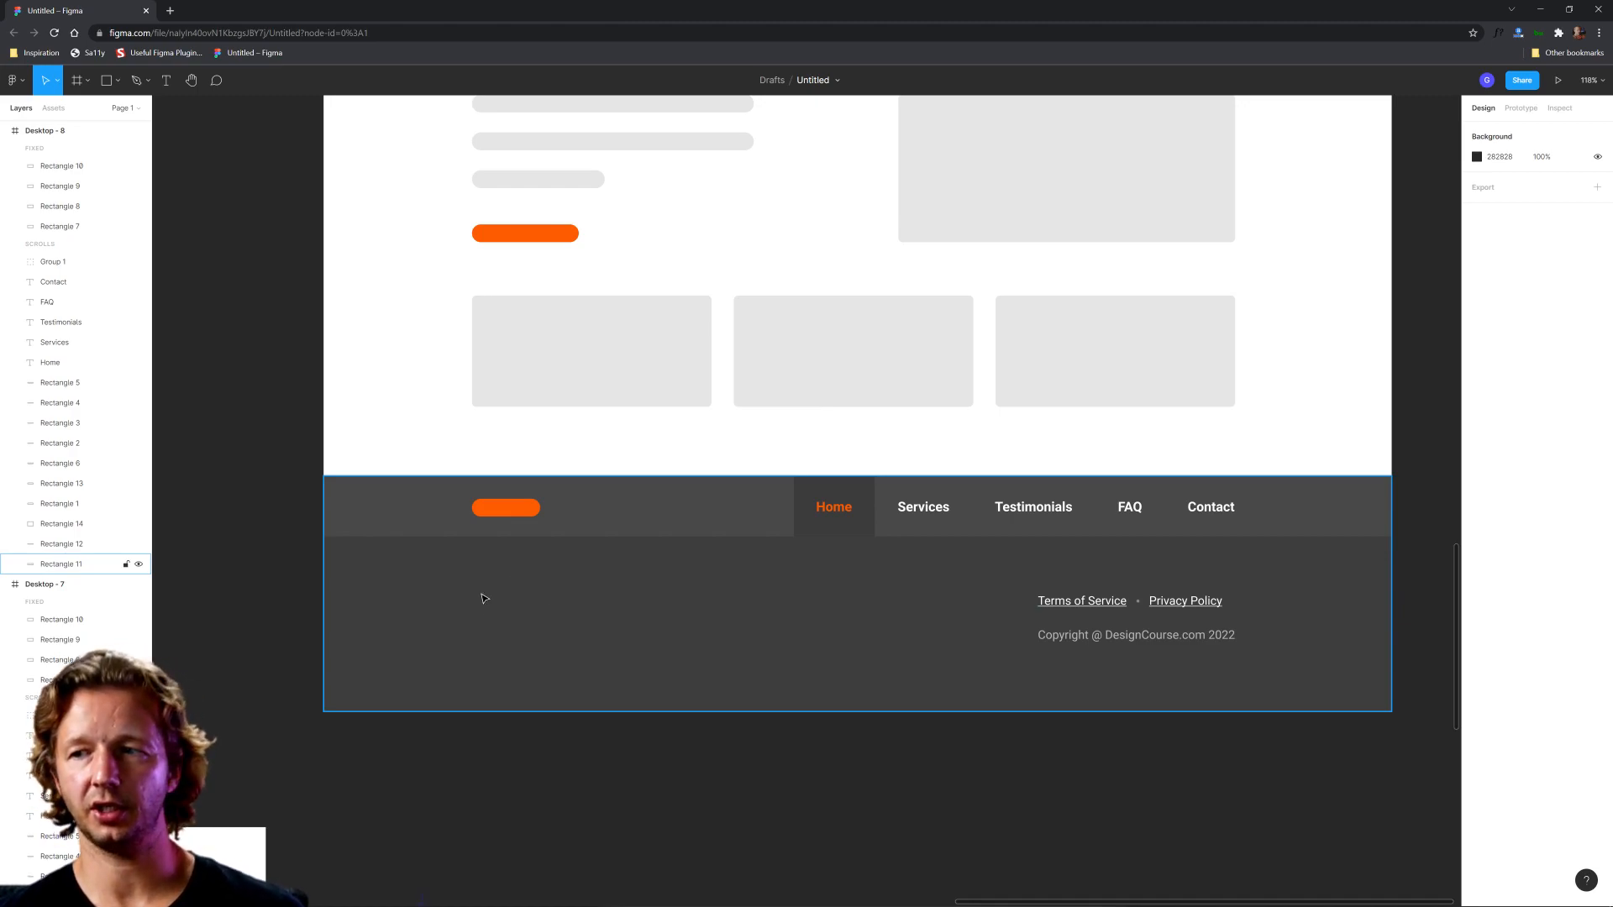
Step: Delete the lighter navigation strip background from the Desktop - 8 footer
{"action": "left_click", "coordinate": [689, 530]}
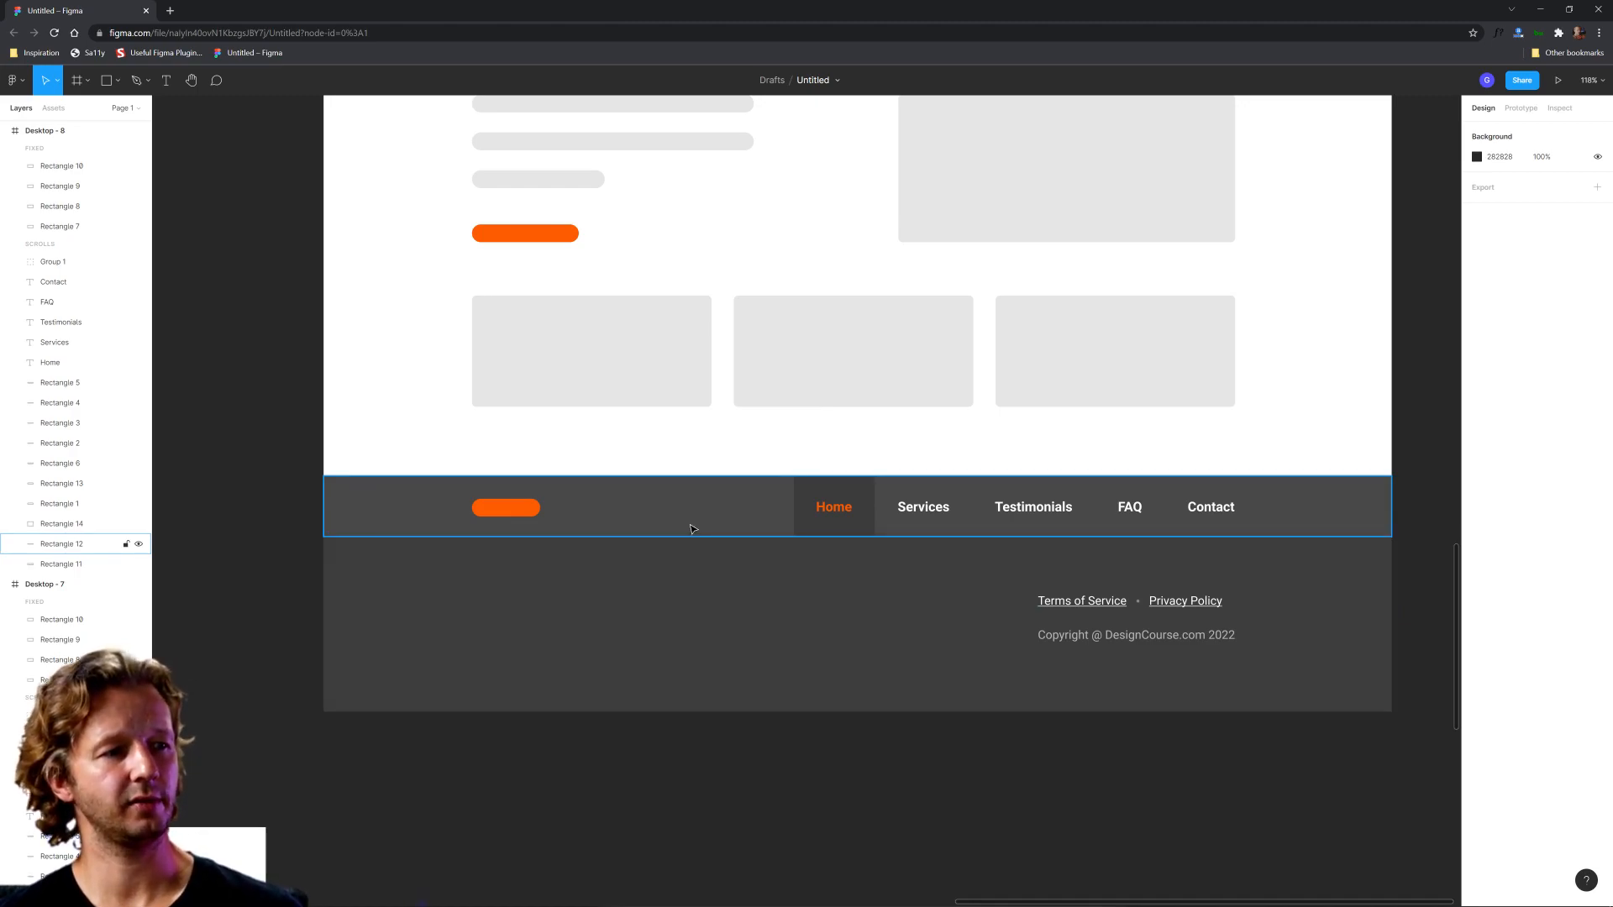
{"action": "key", "text": "Delete"}
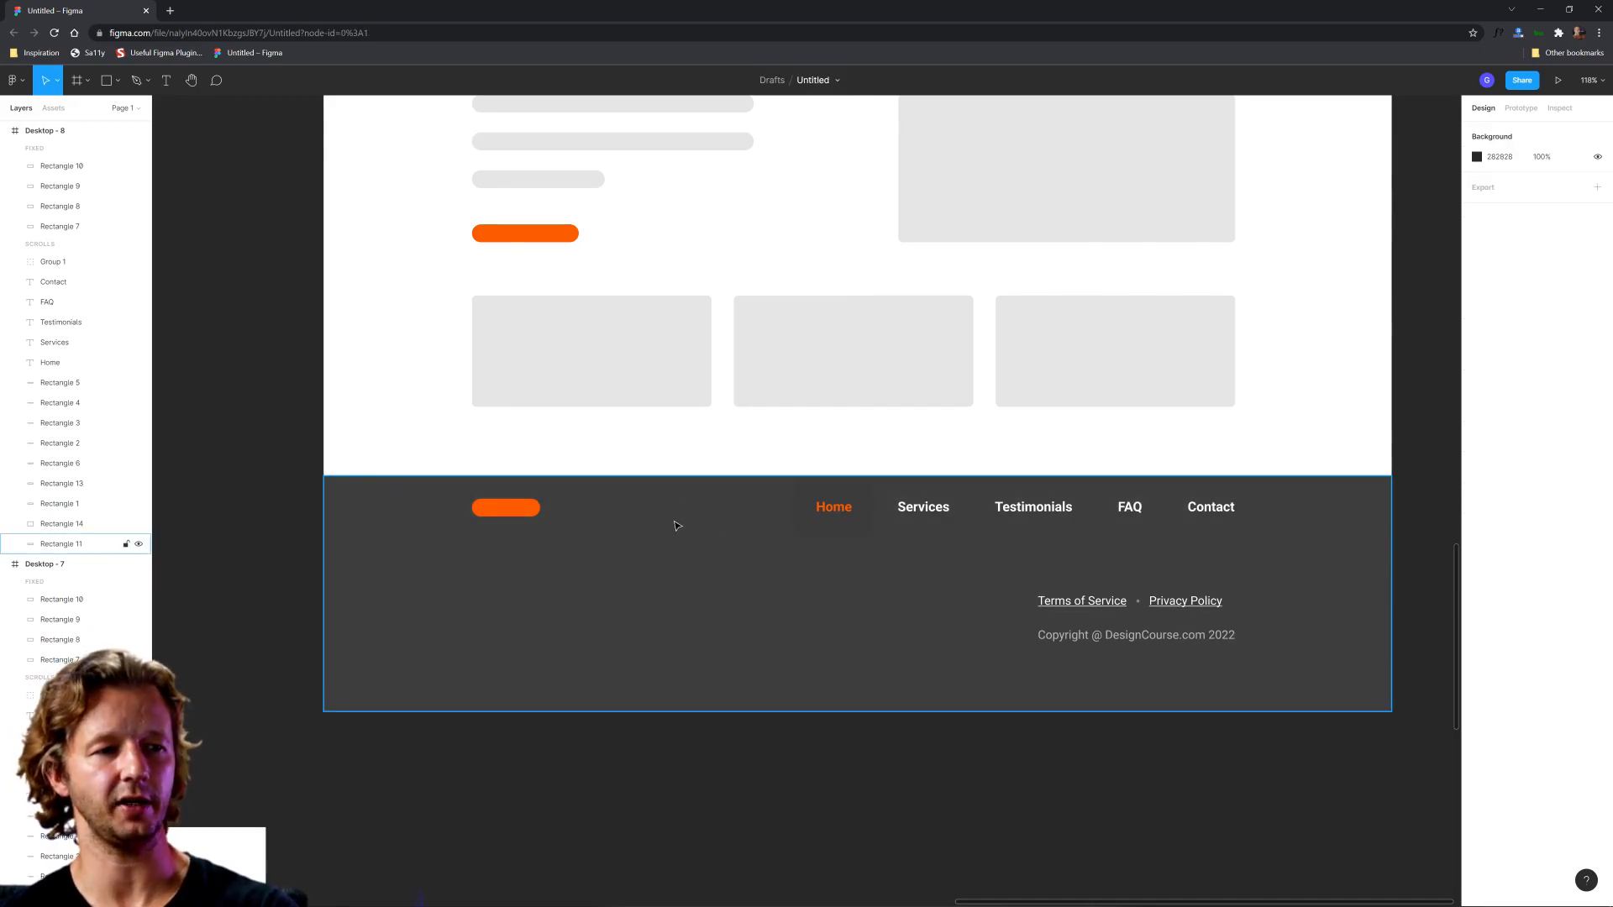
{"action": "left_click", "coordinate": [666, 618]}
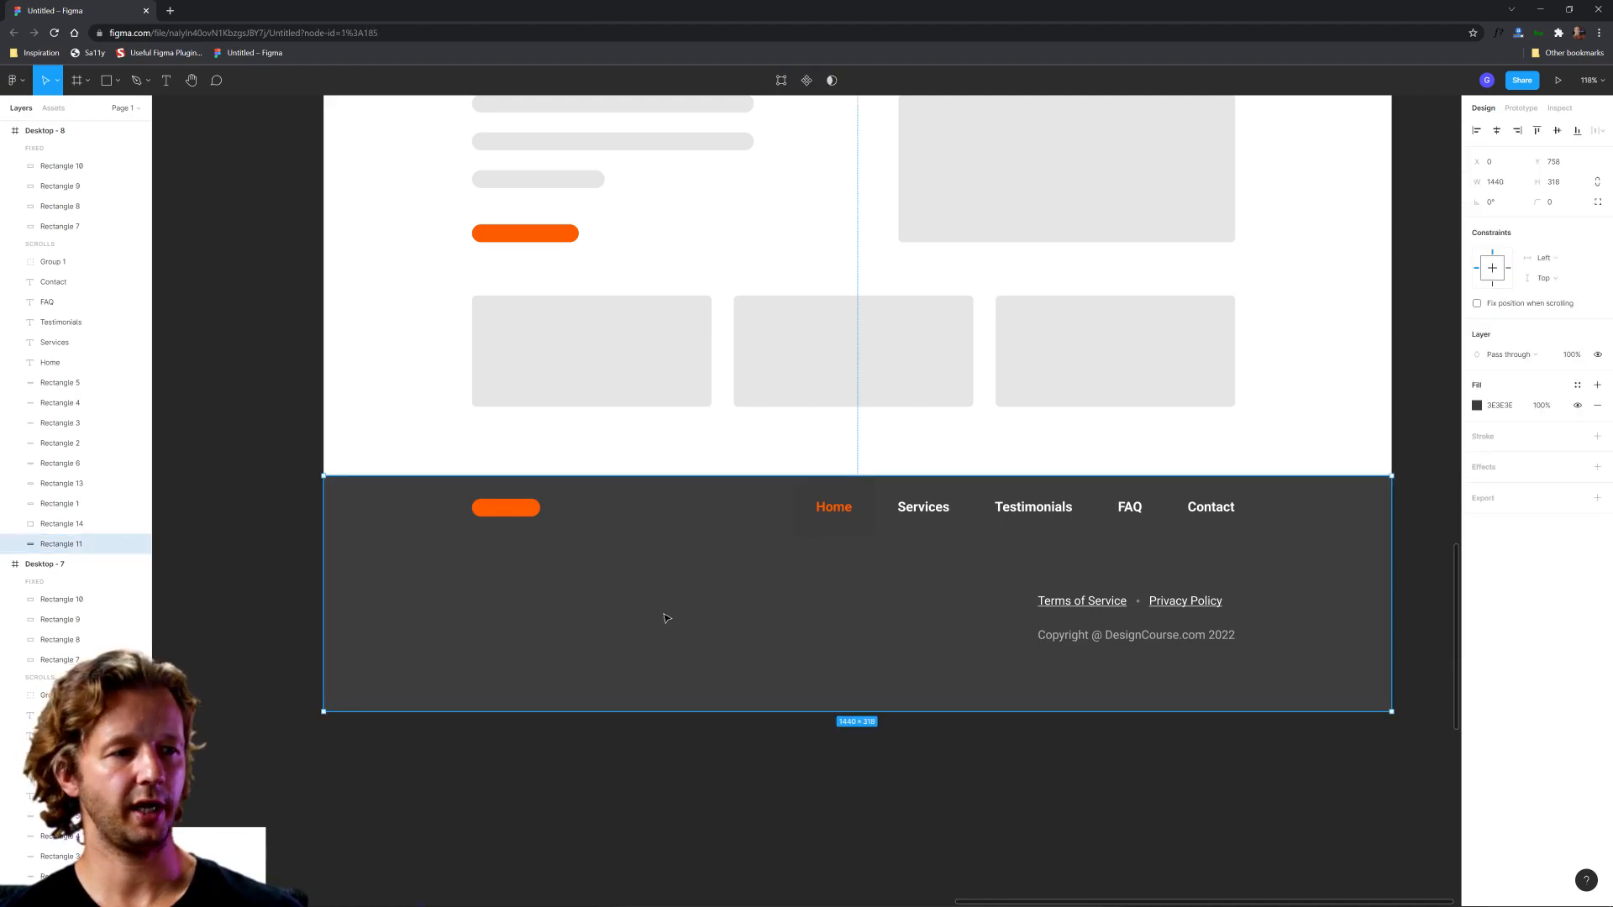
{"action": "left_click", "coordinate": [531, 766]}
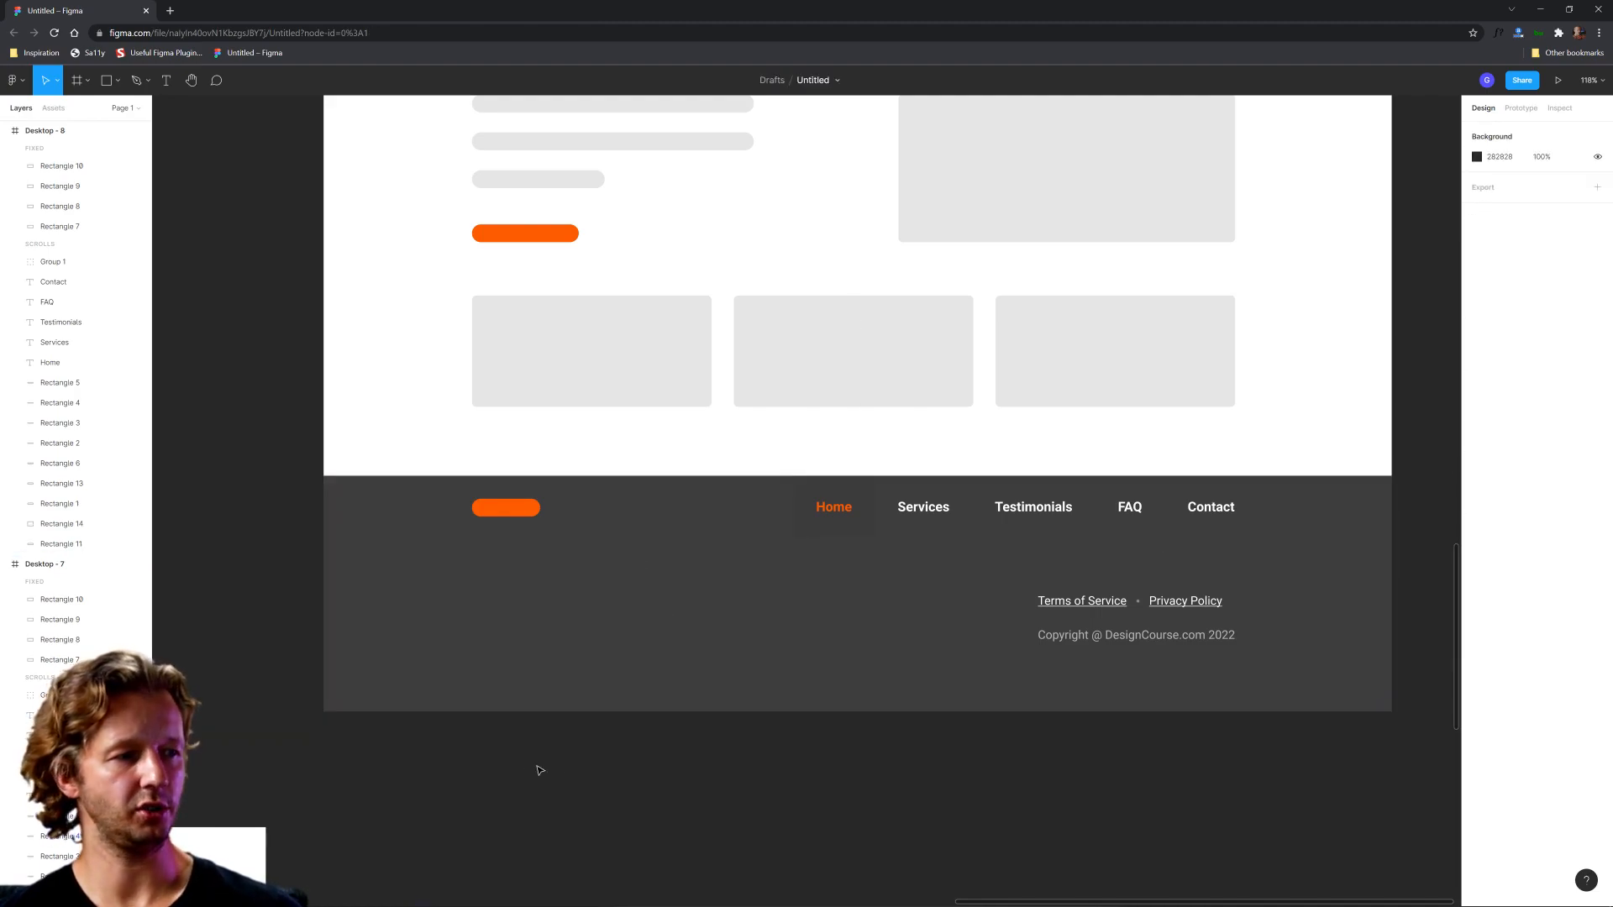
Step: Copy the Desktop - 8 copyright line and place the copy under the footer logo, left-aligned with it and level with Terms of Service
{"action": "scroll", "coordinate": [602, 757], "scroll_direction": "down", "scroll_amount": 2}
{"action": "scroll", "coordinate": [602, 757], "scroll_direction": "left", "scroll_amount": 2}
{"action": "left_click", "coordinate": [1149, 591]}
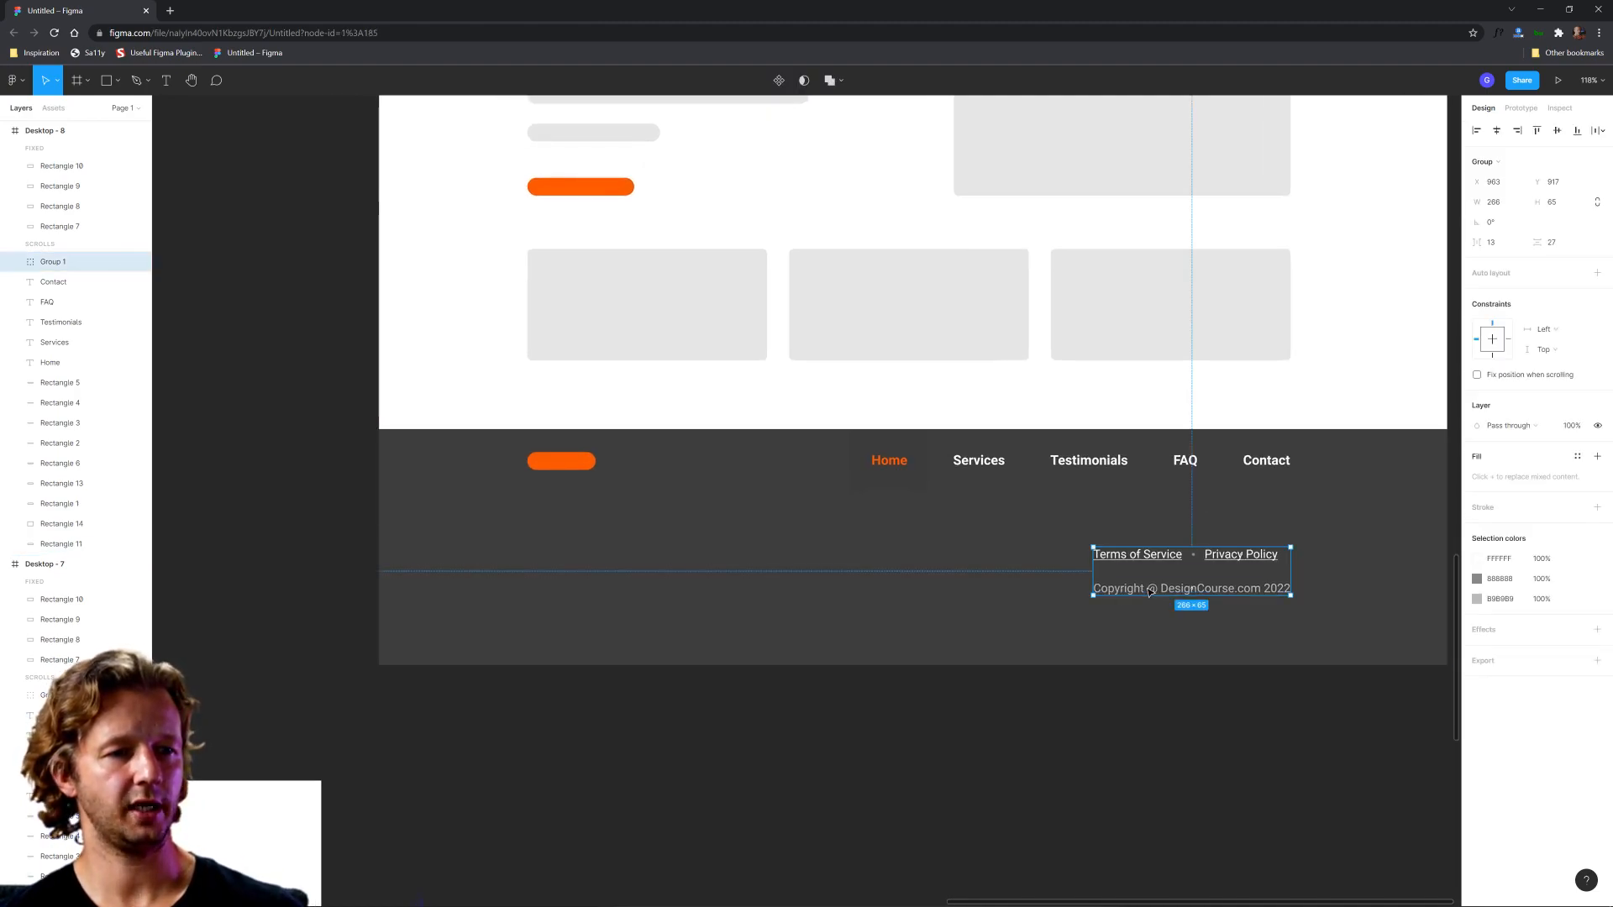
{"action": "double_click", "coordinate": [1150, 591]}
{"action": "key", "text": "ctrl+c"}
{"action": "left_click", "coordinate": [716, 565]}
{"action": "key", "text": "ctrl+v"}
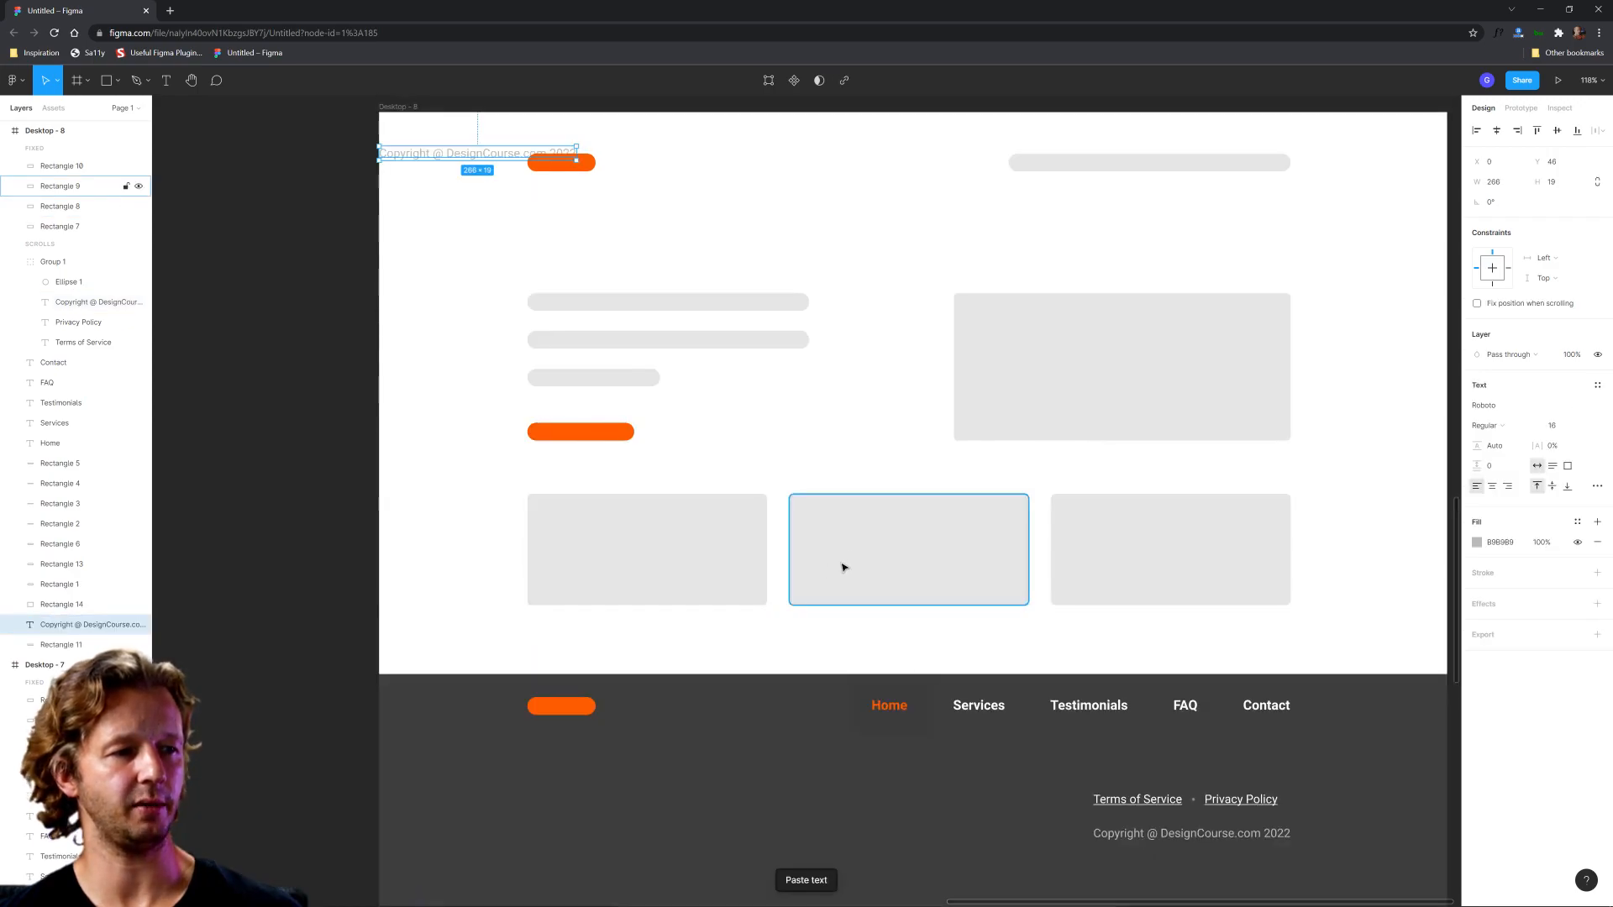
{"action": "scroll", "coordinate": [654, 384], "scroll_direction": "down", "scroll_amount": 5}
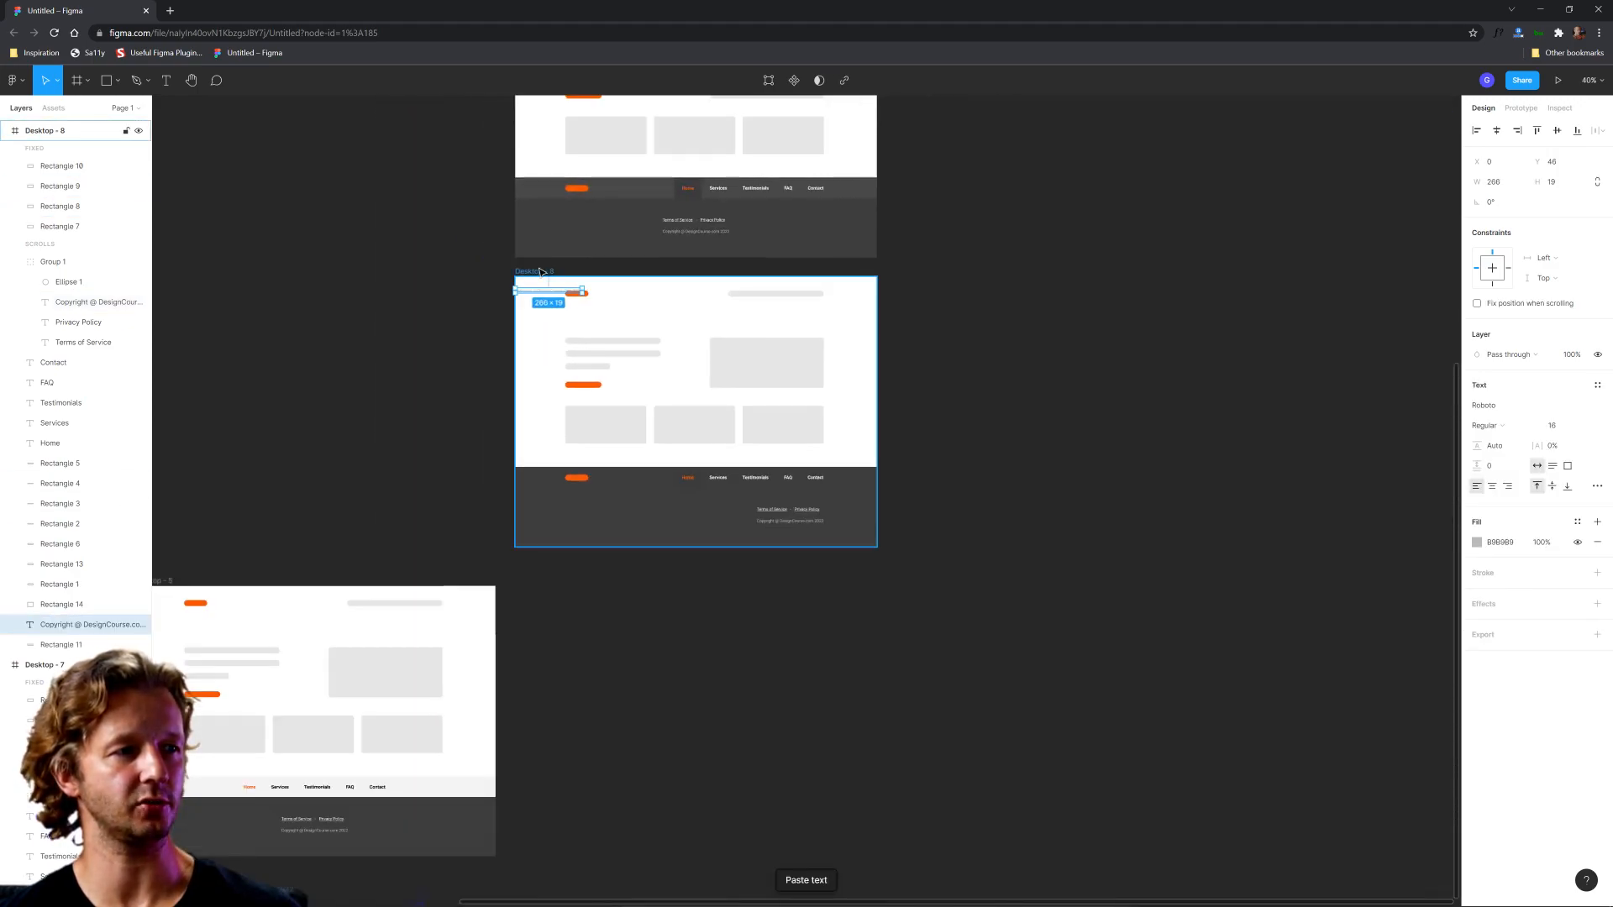
{"action": "left_click_drag", "start_coordinate": [560, 308], "coordinate": [586, 539]}
{"action": "scroll", "coordinate": [604, 505], "scroll_direction": "up", "scroll_amount": 5}
{"action": "scroll", "coordinate": [660, 494], "scroll_direction": "down", "scroll_amount": 3}
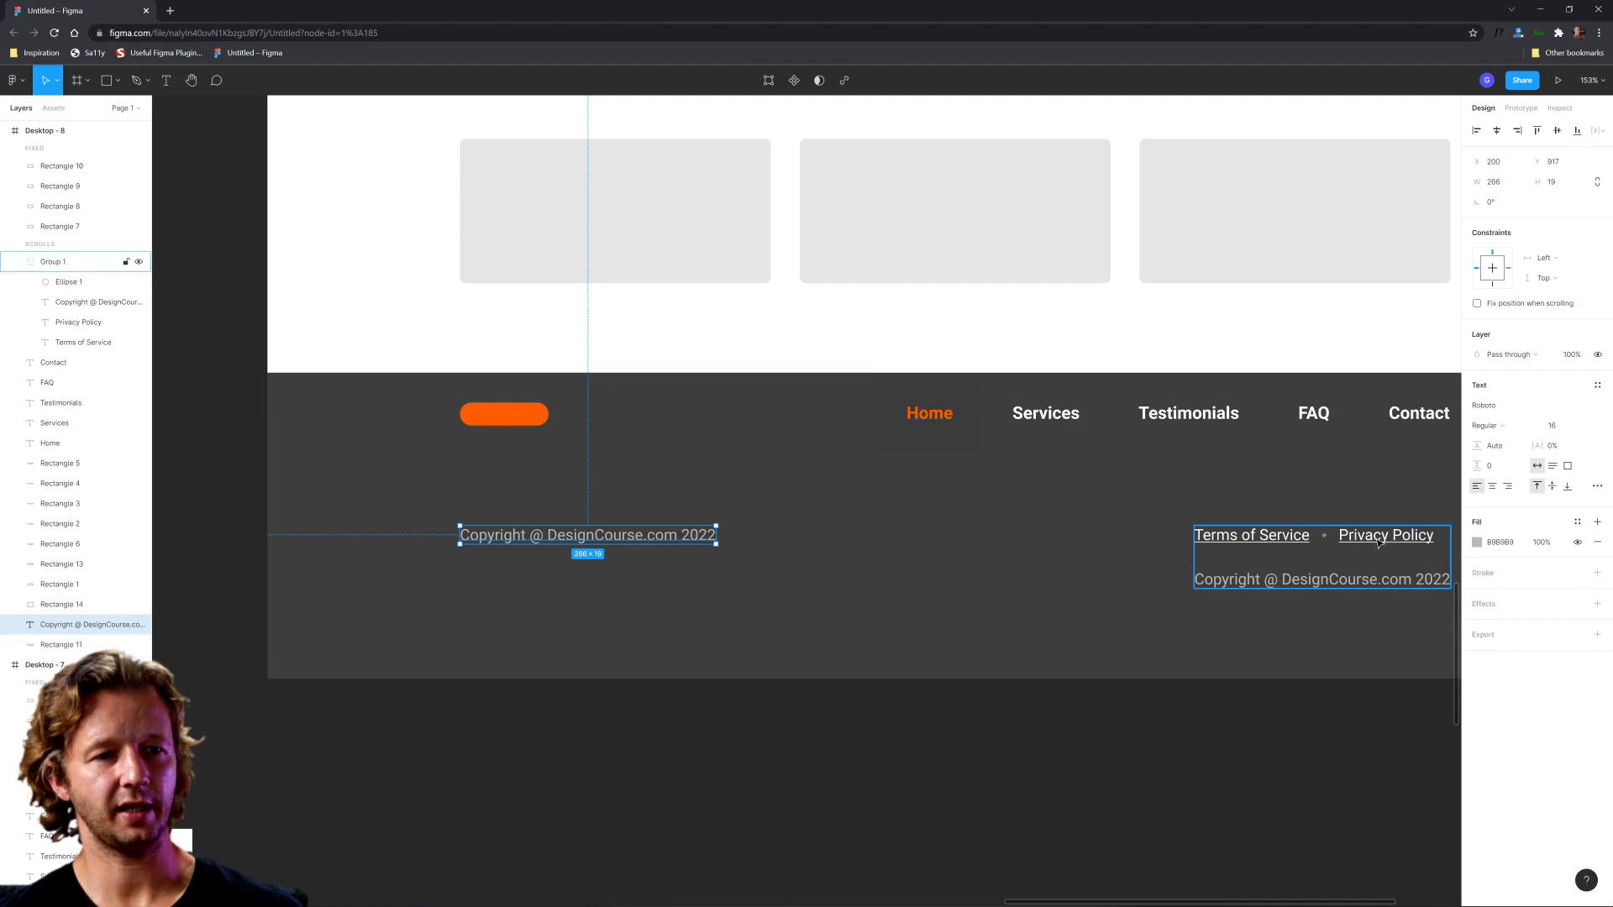
Step: Raise the copied copyright line and the legal links group together to Y 894, closer to the navigation row
{"action": "left_click", "coordinate": [1329, 538], "text": "shift"}
{"action": "left_click_drag", "start_coordinate": [1371, 537], "coordinate": [1372, 518]}
{"action": "left_click", "coordinate": [831, 771]}
Step: Replace the text of the copyright copy under the footer logo with "DesignCourse.com"
{"action": "left_click", "coordinate": [578, 518]}
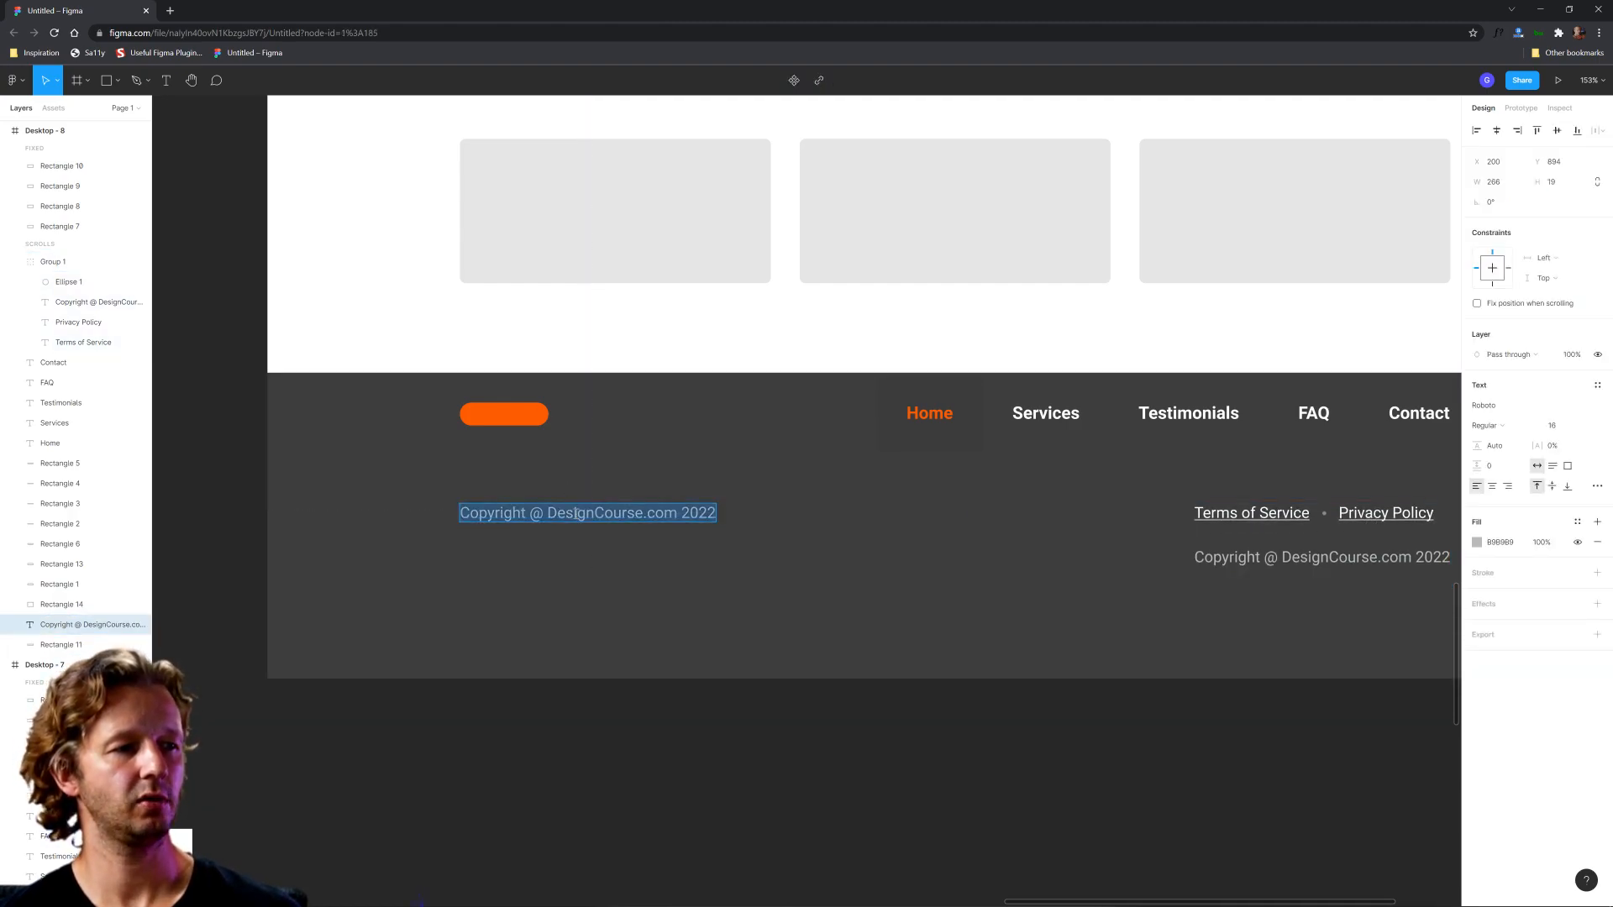
{"action": "type", "text": "Desi"}
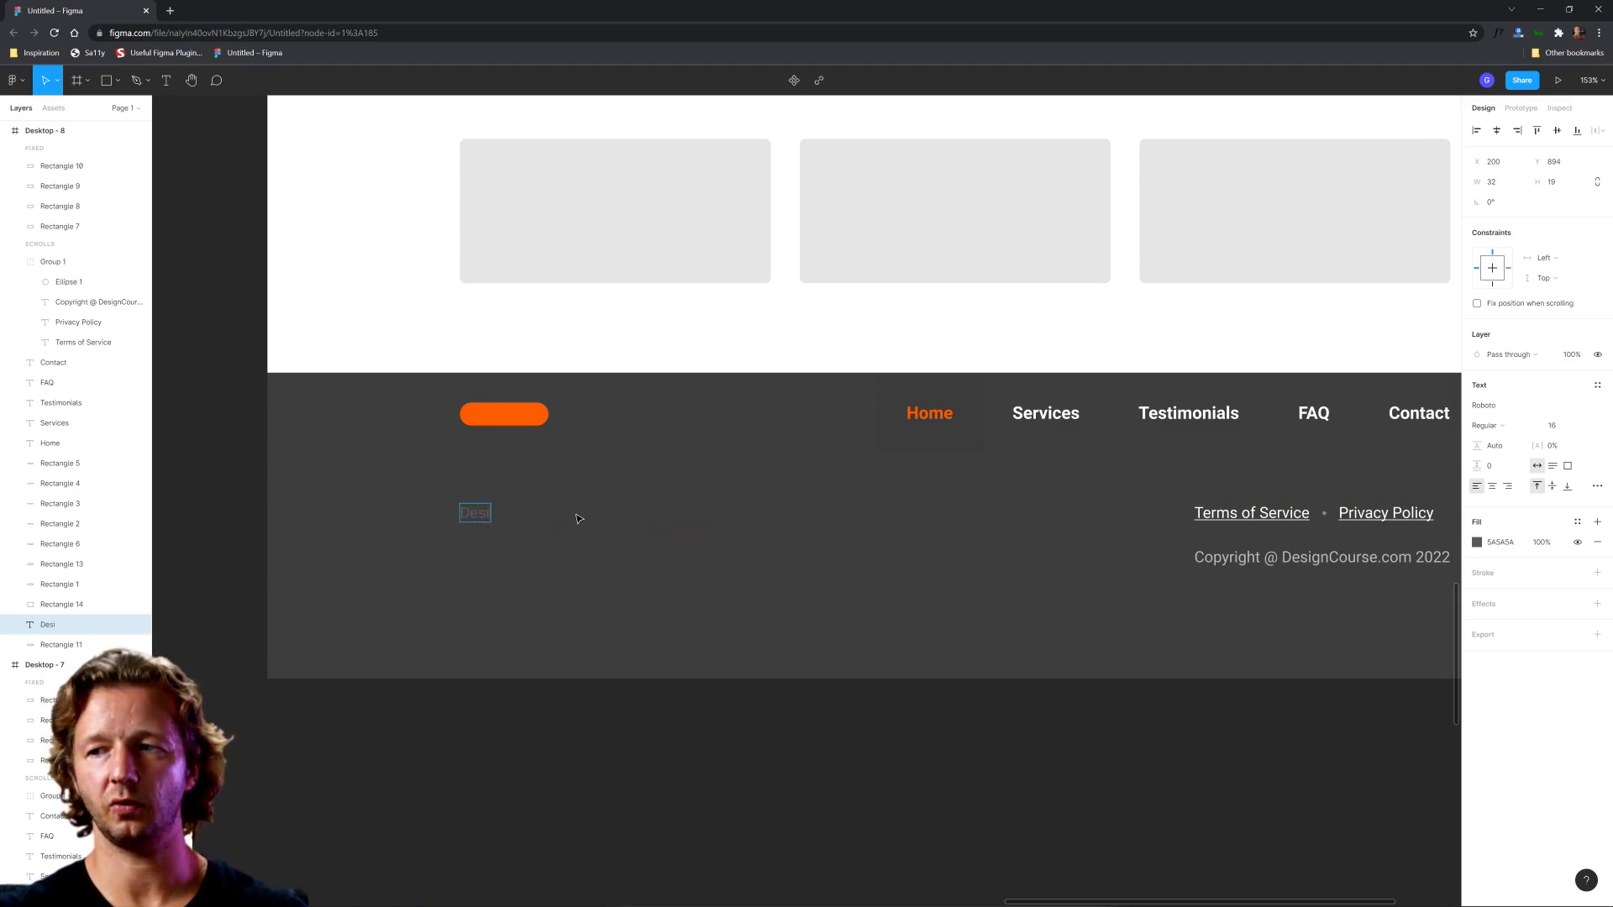
{"action": "type", "text": "gnCourse.com"}
{"action": "key", "text": "Escape"}
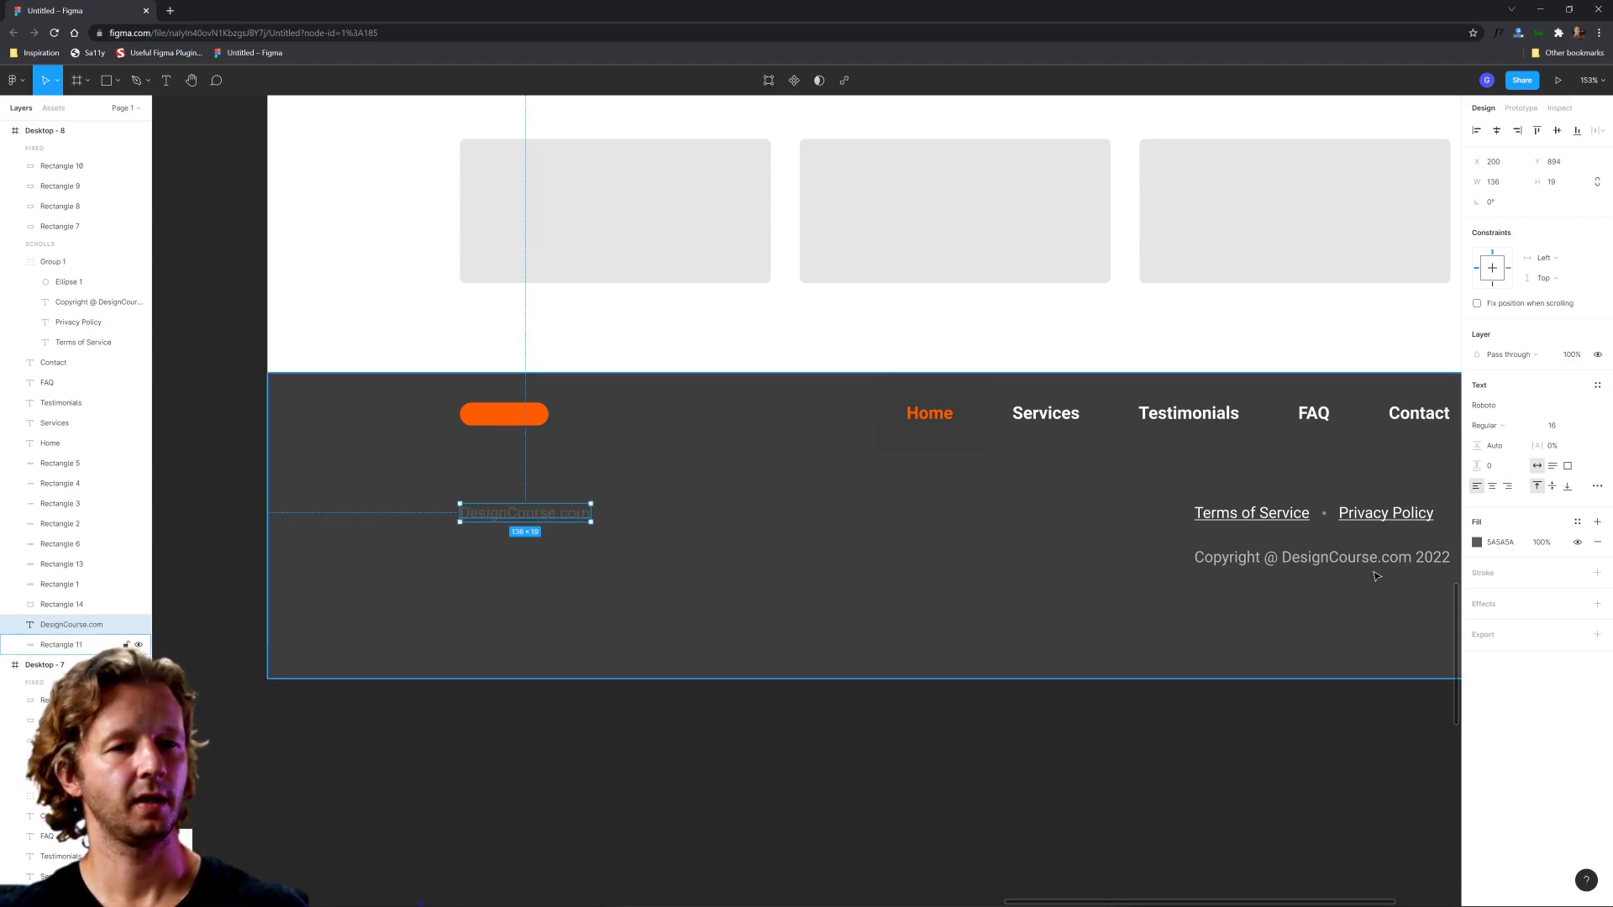
Step: Set the DesignCourse.com text under the footer logo to white, FFFFFF, and make it bold
{"action": "left_click", "coordinate": [1478, 543]}
{"action": "left_click_drag", "start_coordinate": [1343, 603], "coordinate": [1294, 544]}
{"action": "left_click", "coordinate": [796, 780]}
{"action": "left_click", "coordinate": [531, 516]}
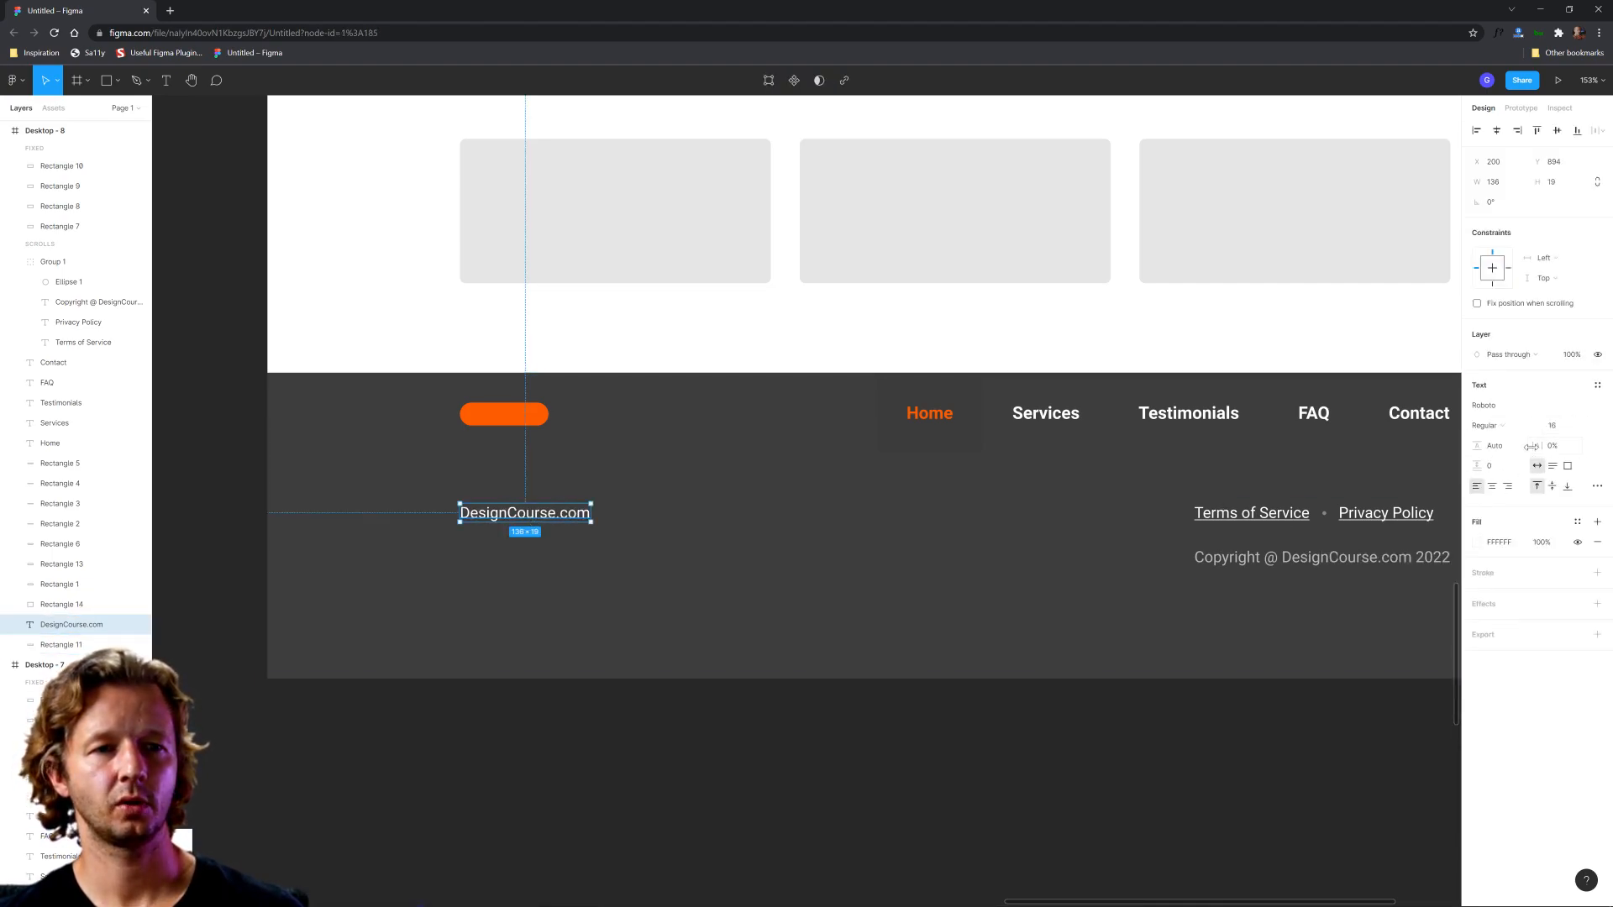
{"action": "left_click", "coordinate": [1487, 425]}
{"action": "left_click", "coordinate": [1491, 525]}
{"action": "left_click", "coordinate": [994, 687]}
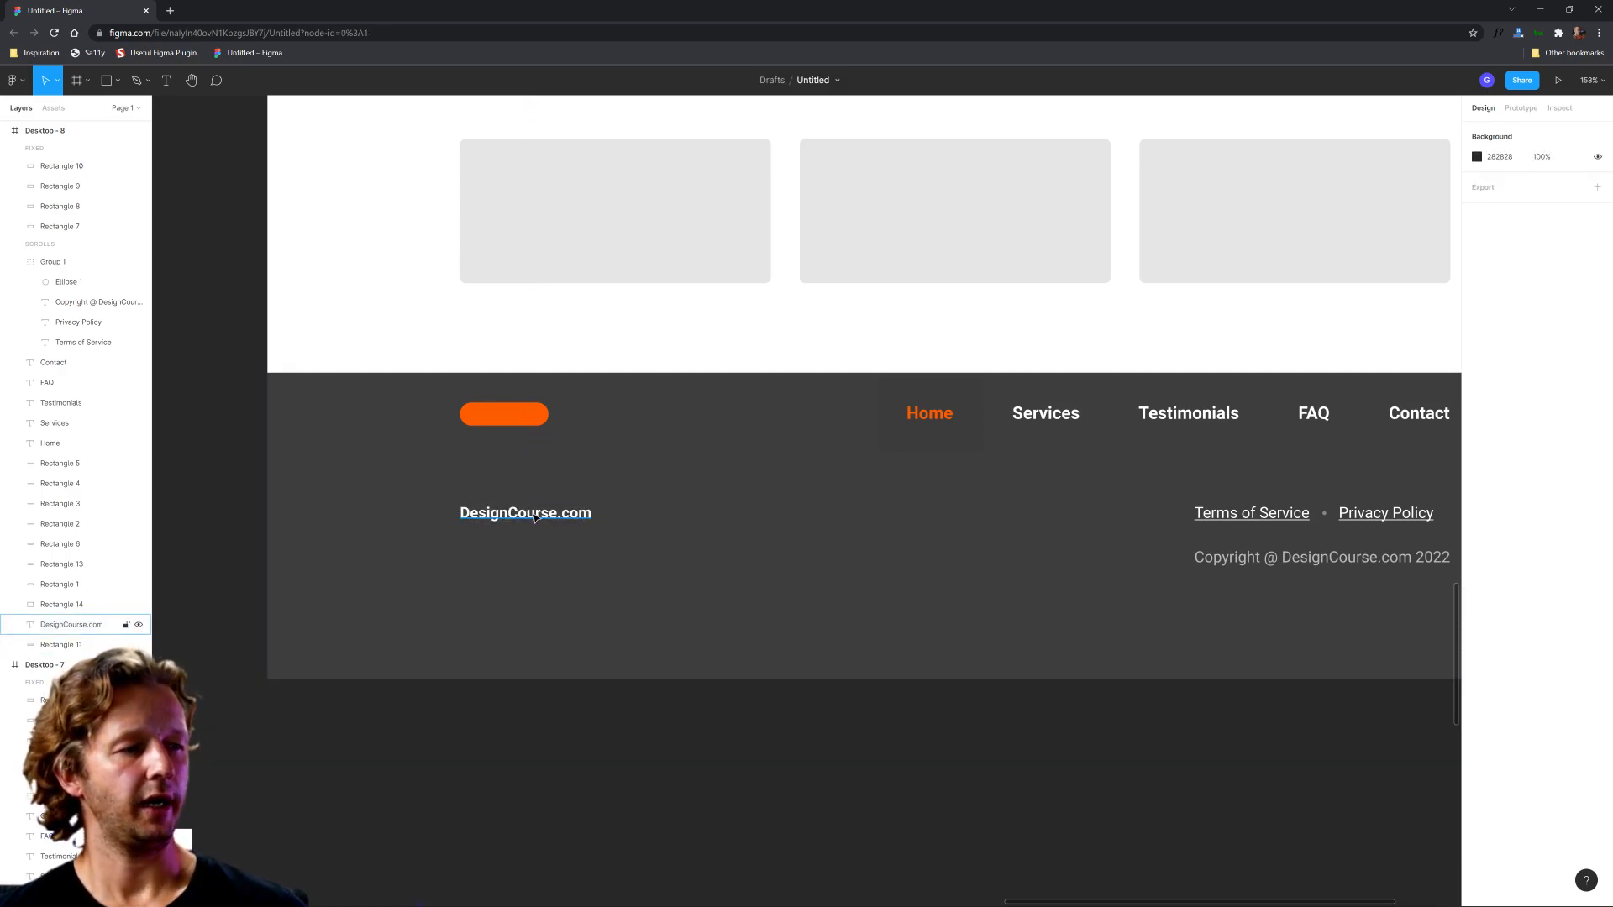
Step: Move the DesignCourse.com text under the footer logo right to X 239, leaving room for an icon
{"action": "left_click", "coordinate": [535, 517]}
{"action": "key", "text": "shift+Right"}
{"action": "key", "text": "shift+Right"}
{"action": "key", "text": "shift+Right"}
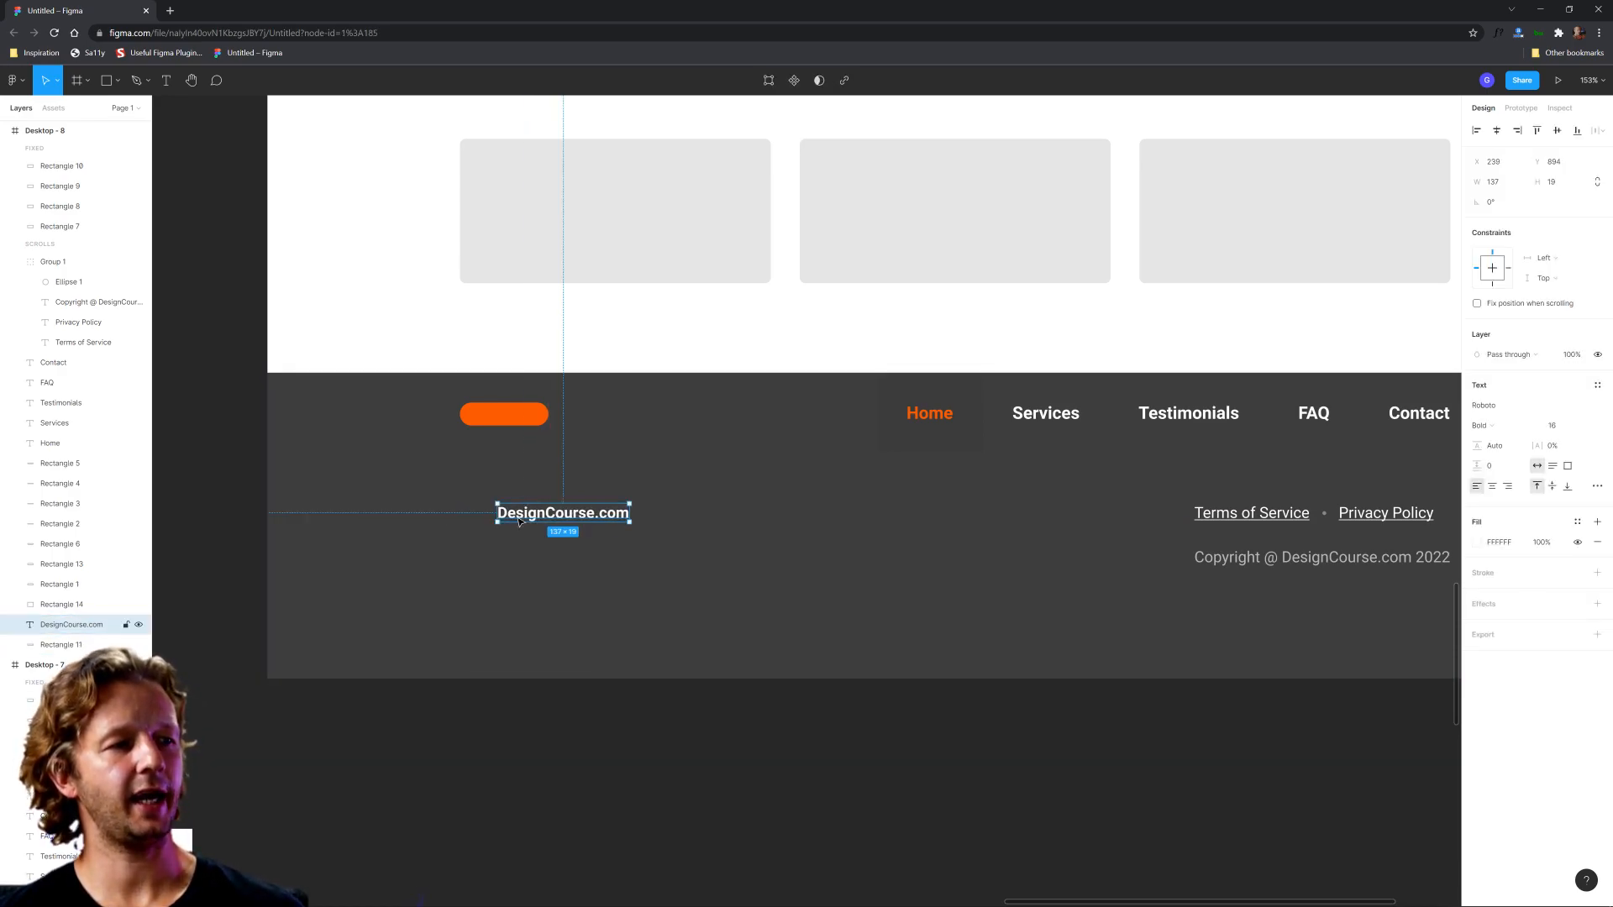
Step: Search Iconify for "map" and place the clarity map-marker-solid icon just before the DesignCourse.com text
{"action": "right_click", "coordinate": [580, 755]}
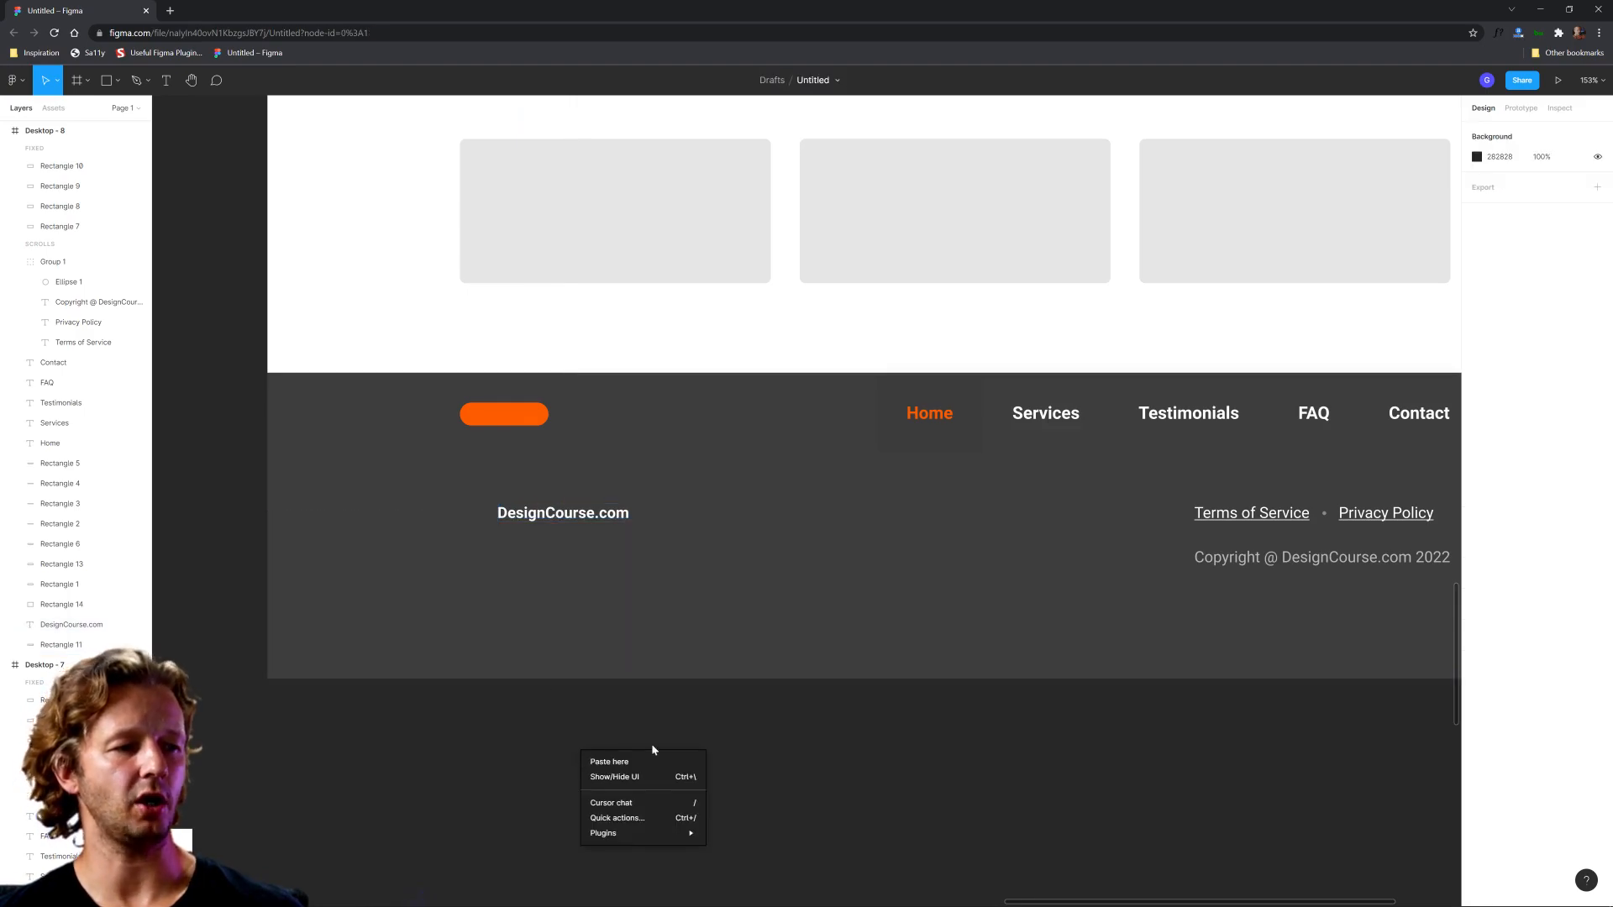
{"action": "mouse_move", "coordinate": [655, 833]}
{"action": "left_click", "coordinate": [755, 687]}
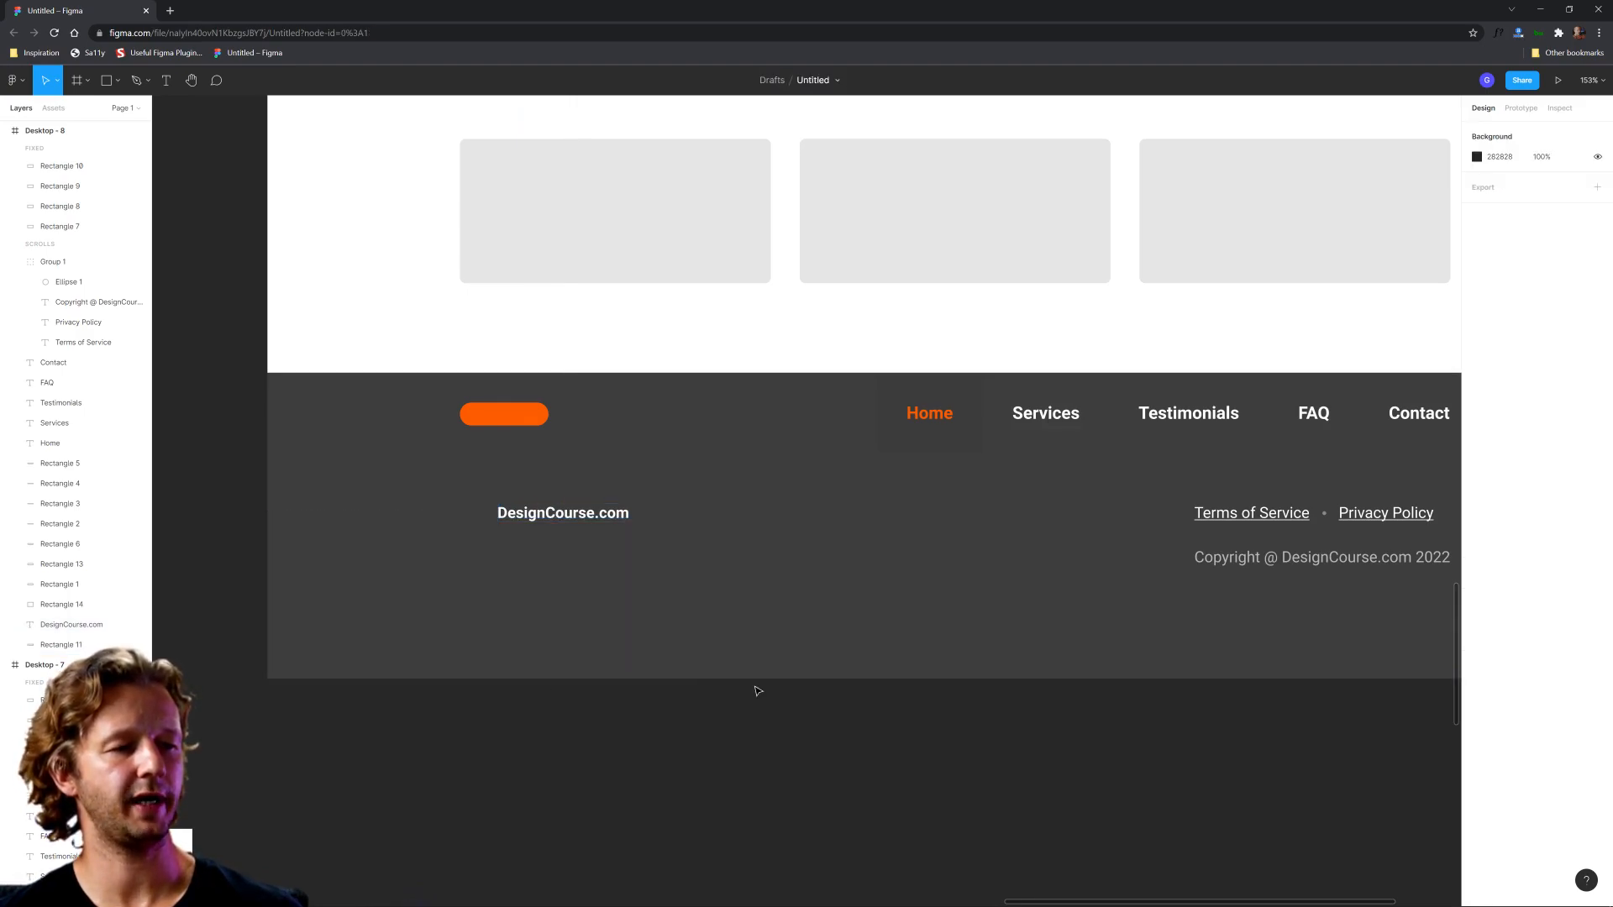
{"action": "type", "text": "map"}
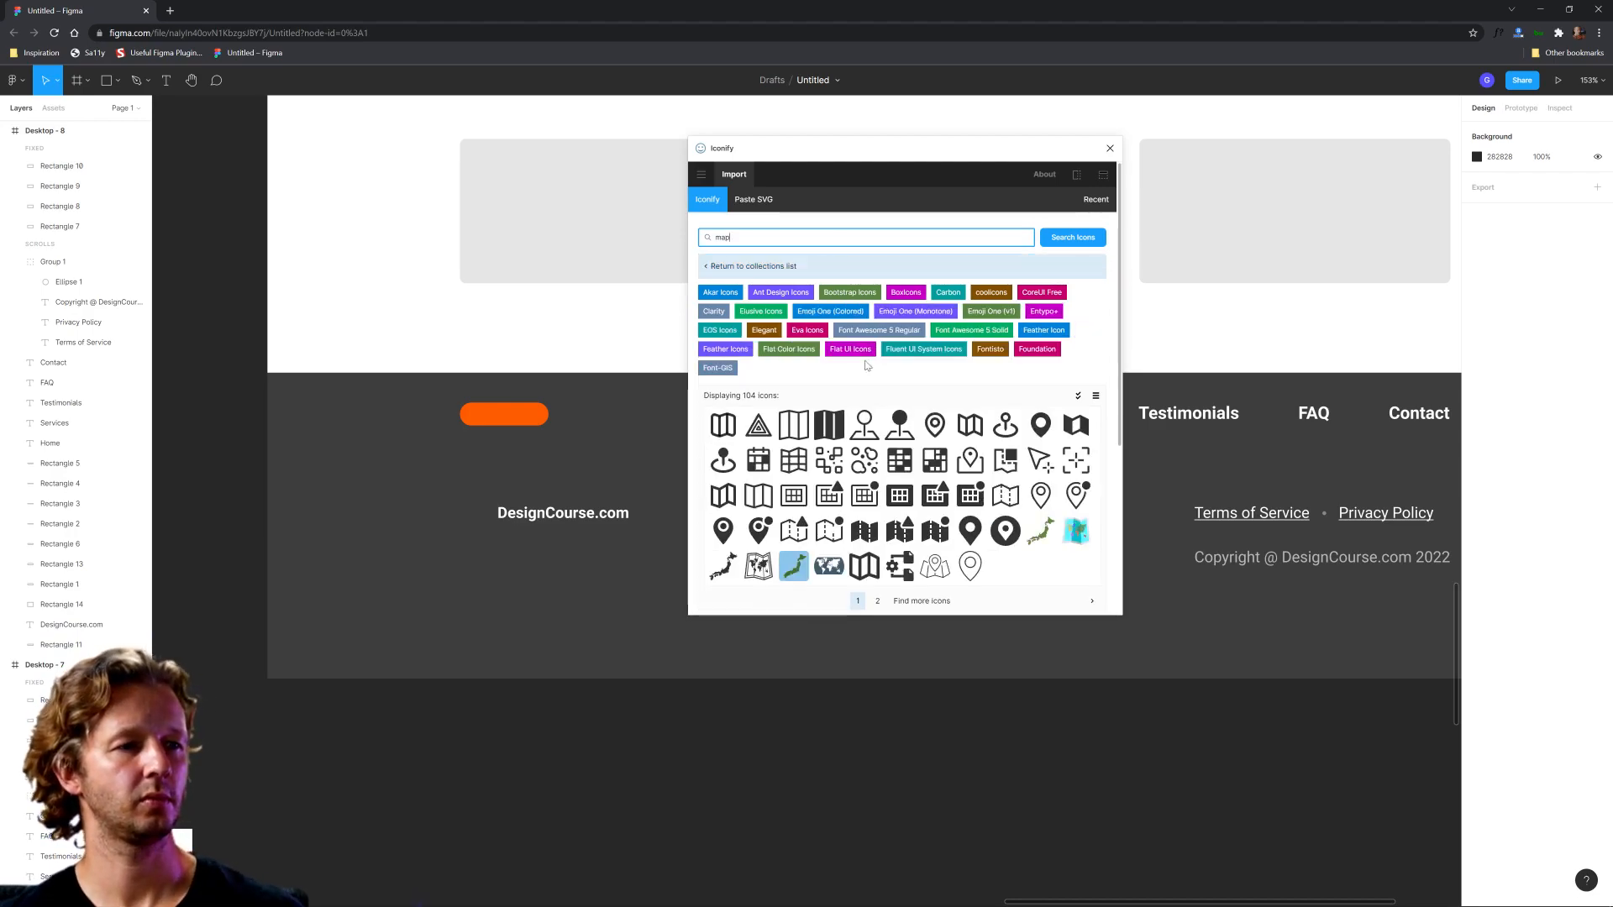
{"action": "mouse_move", "coordinate": [723, 530]}
{"action": "left_mouse_down"}
{"action": "mouse_move", "coordinate": [535, 581]}
{"action": "mouse_move", "coordinate": [479, 526]}
{"action": "left_mouse_up"}
{"action": "left_click", "coordinate": [1110, 148]}
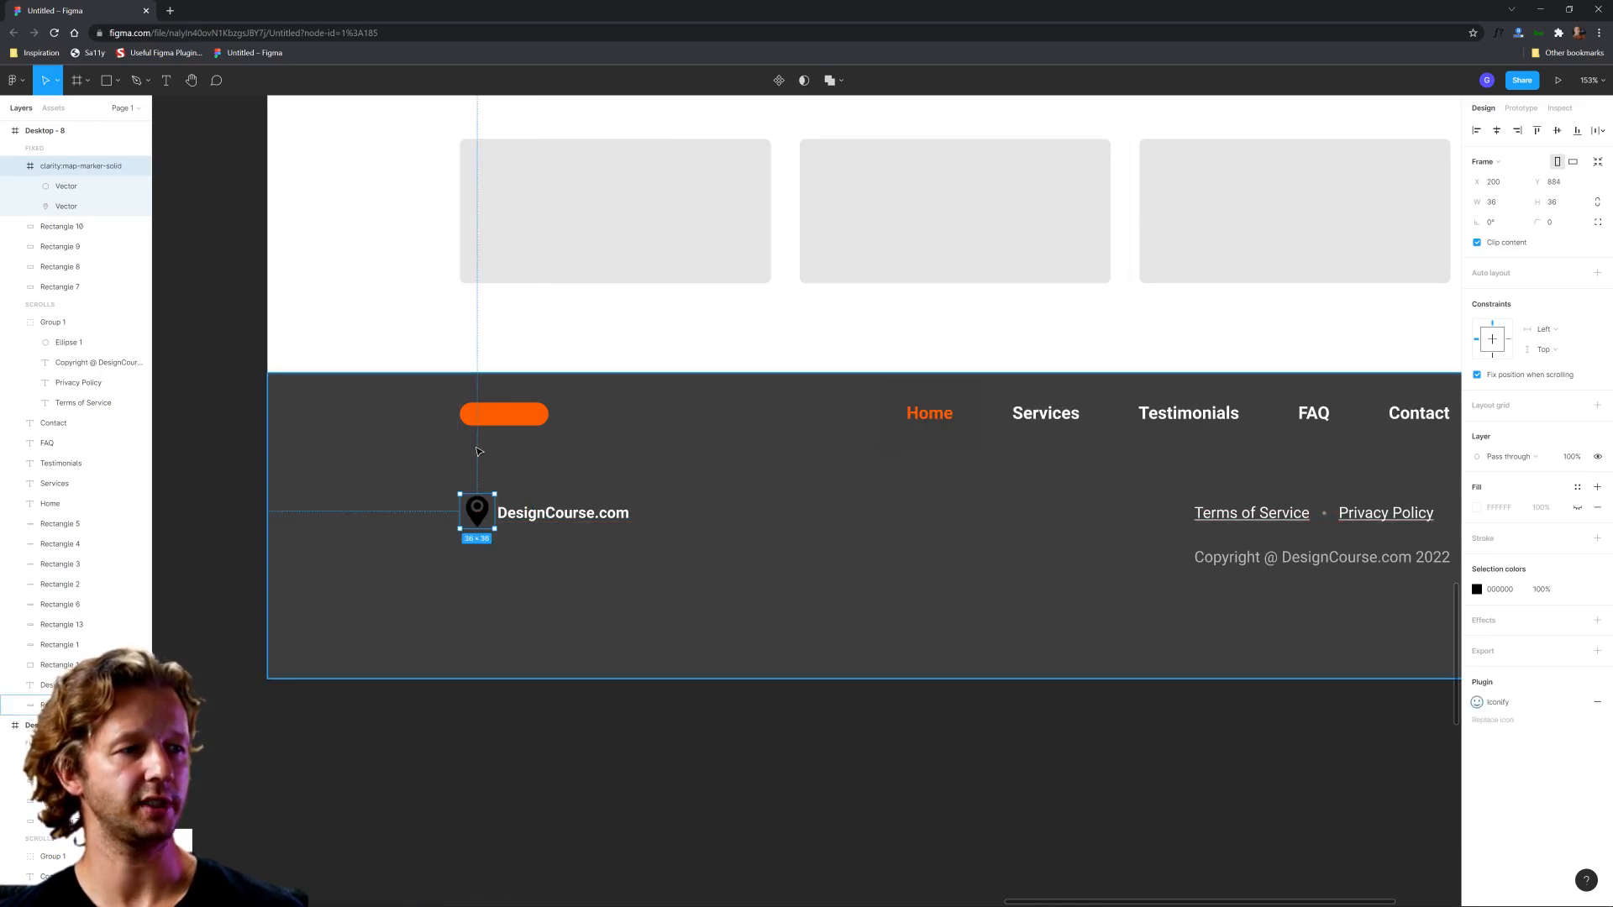
Step: Shrink the map marker icon beside DesignCourse.com to 16 by 16
{"action": "scroll", "coordinate": [483, 458], "scroll_direction": "up", "scroll_amount": 5}
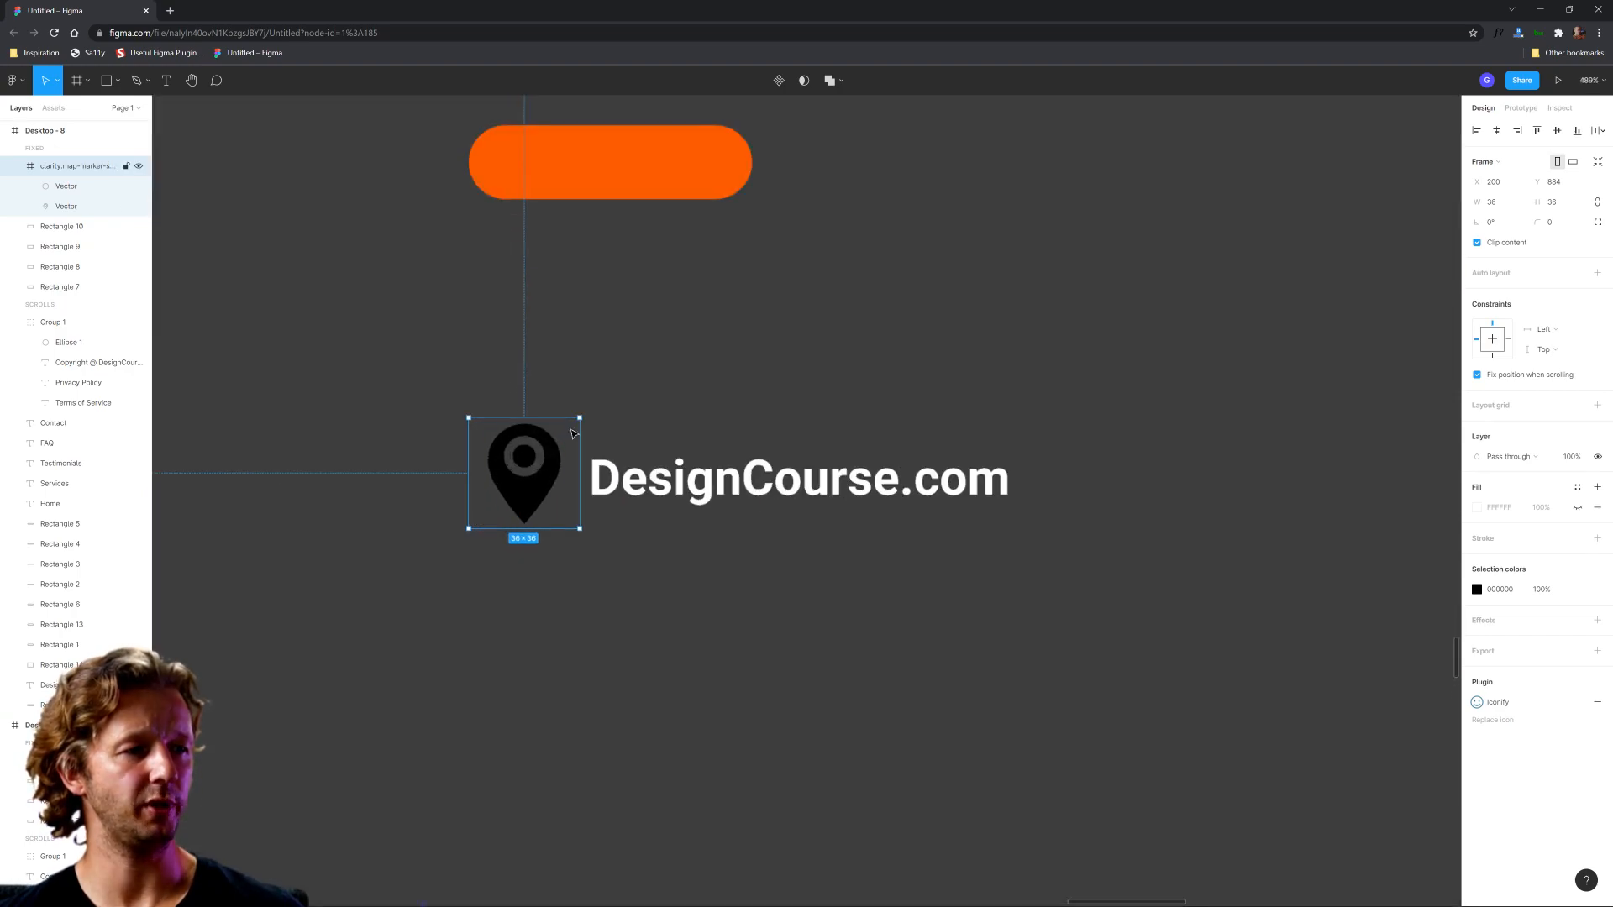
{"action": "left_click_drag", "start_coordinate": [523, 417], "coordinate": [528, 502]}
{"action": "scroll", "coordinate": [1246, 598], "scroll_direction": "down", "scroll_amount": 5}
{"action": "left_click_drag", "start_coordinate": [1246, 598], "coordinate": [878, 542]}
Step: Recolour the map marker icon to medium gray 7D7D7D
{"action": "left_click", "coordinate": [1479, 590]}
{"action": "left_click_drag", "start_coordinate": [1317, 647], "coordinate": [1102, 678]}
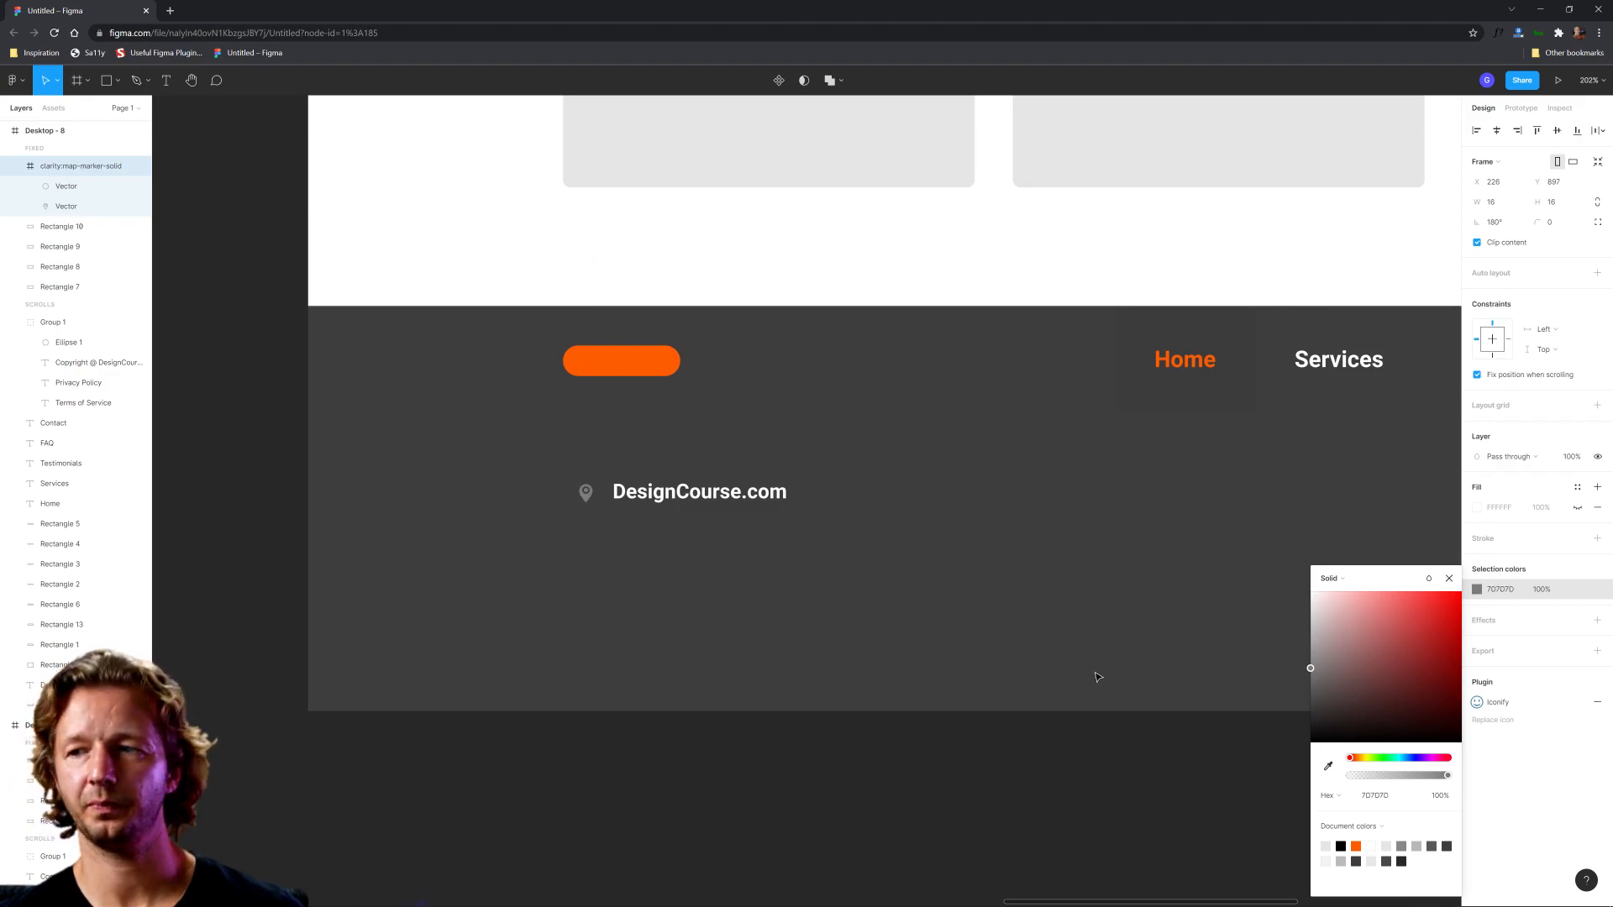
{"action": "left_click", "coordinate": [990, 863]}
Step: Enlarge the map marker icon beside DesignCourse.com to 20 by 20
{"action": "scroll", "coordinate": [585, 492], "scroll_direction": "up", "scroll_amount": 3}
{"action": "left_click", "coordinate": [618, 510]}
{"action": "left_click_drag", "start_coordinate": [619, 512], "coordinate": [605, 525]}
{"action": "scroll", "coordinate": [676, 603], "scroll_direction": "down", "scroll_amount": 2}
{"action": "scroll", "coordinate": [639, 385], "scroll_direction": "right", "scroll_amount": 3}
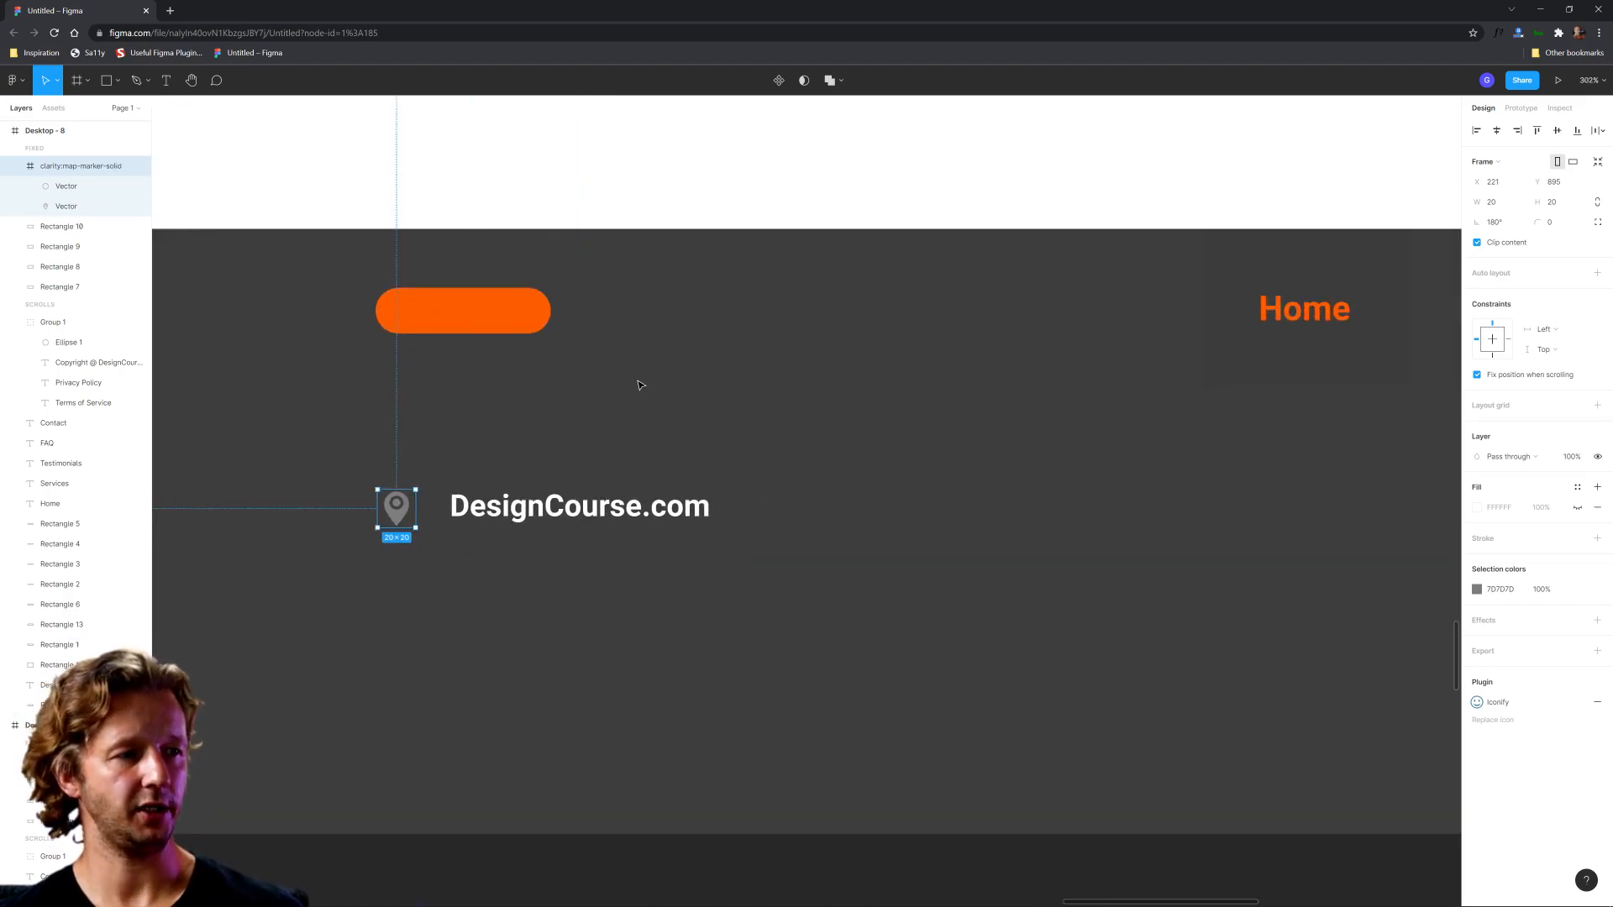
Step: Add a vertical guide at the footer logo's left edge and align the map marker icon to it at X 217
{"action": "scroll", "coordinate": [497, 412], "scroll_direction": "left", "scroll_amount": 5}
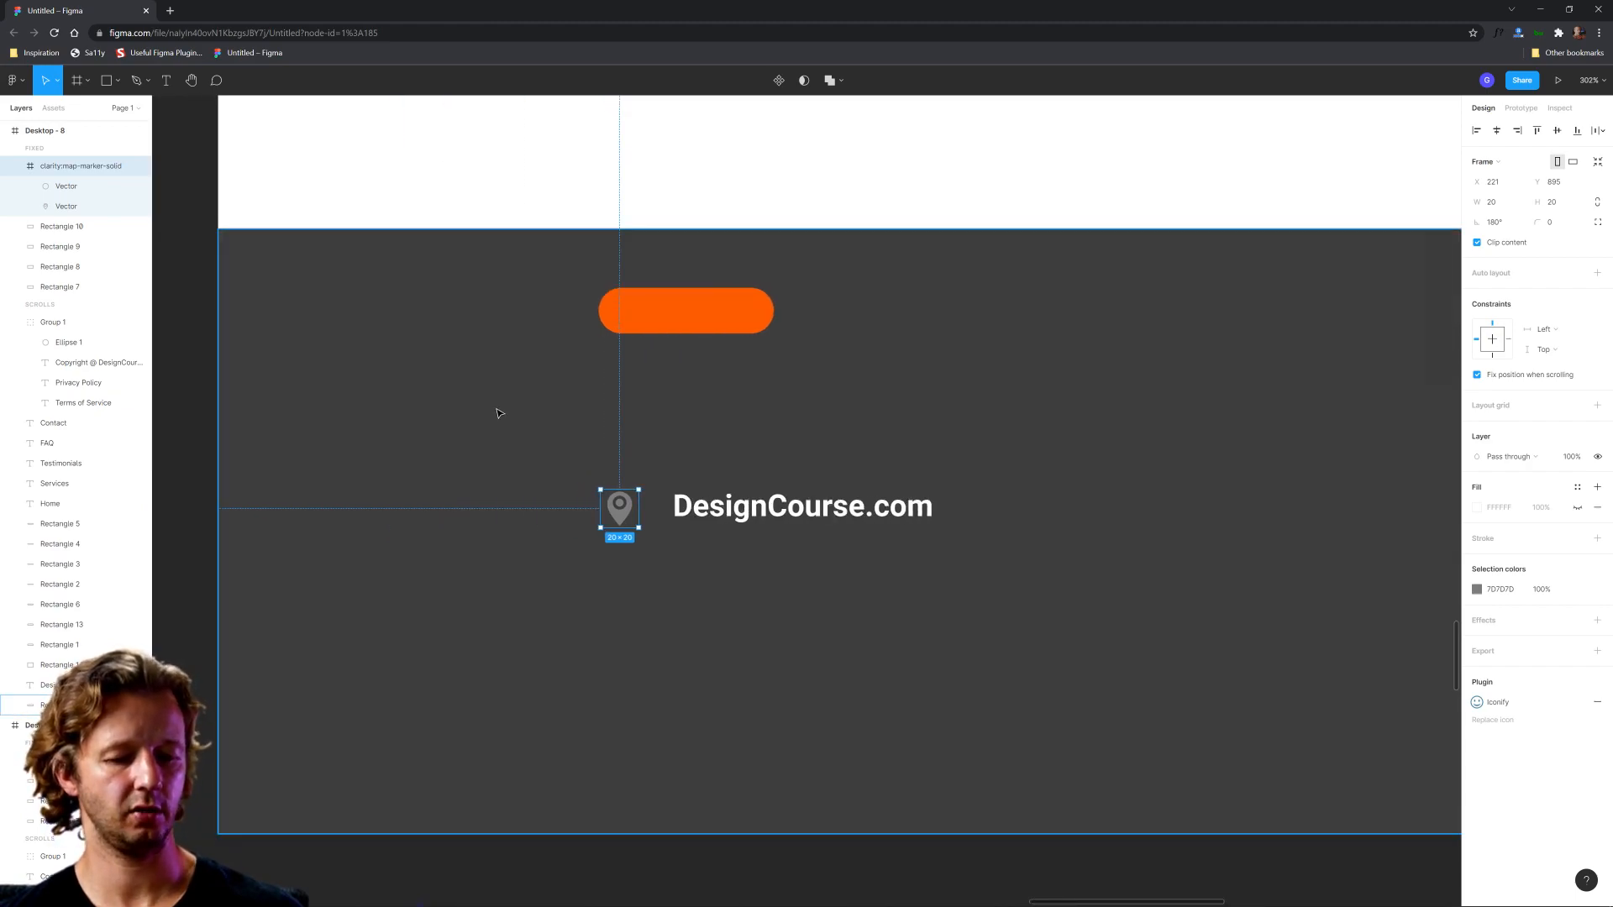
{"action": "key", "text": "shift+r"}
{"action": "left_click_drag", "start_coordinate": [157, 336], "coordinate": [596, 331]}
{"action": "left_click_drag", "start_coordinate": [625, 517], "coordinate": [619, 518]}
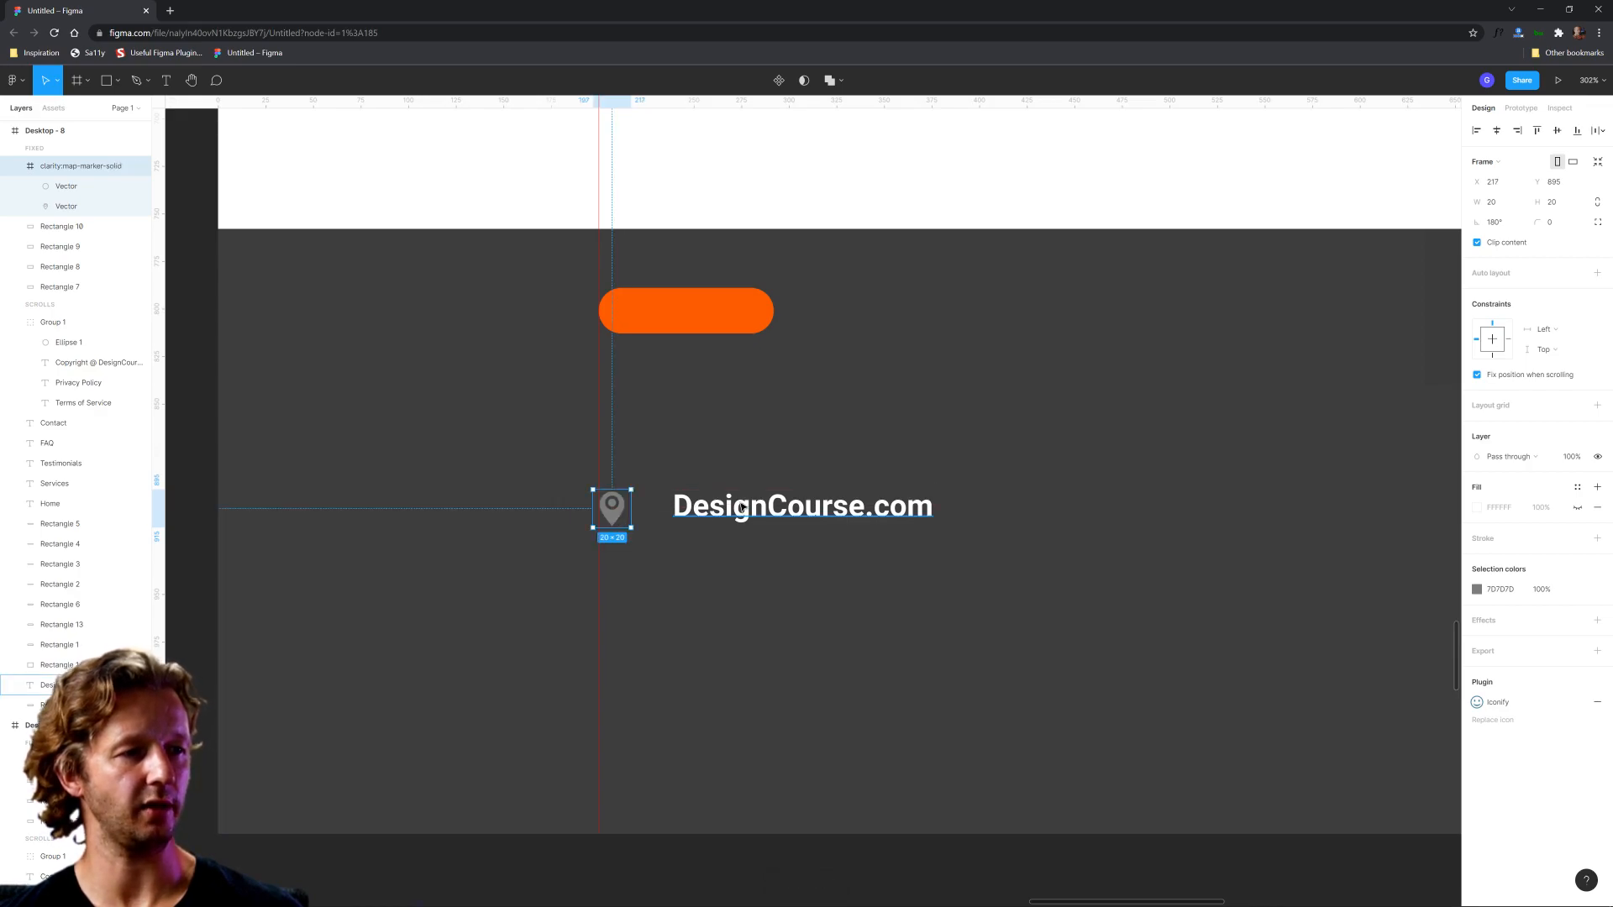
Step: Move the DesignCourse.com text closer to the map marker at X 235 and hide the rulers
{"action": "left_click_drag", "start_coordinate": [741, 509], "coordinate": [733, 510]}
{"action": "scroll", "coordinate": [836, 560], "scroll_direction": "down", "scroll_amount": 1}
{"action": "left_click_drag", "start_coordinate": [908, 561], "coordinate": [771, 527]}
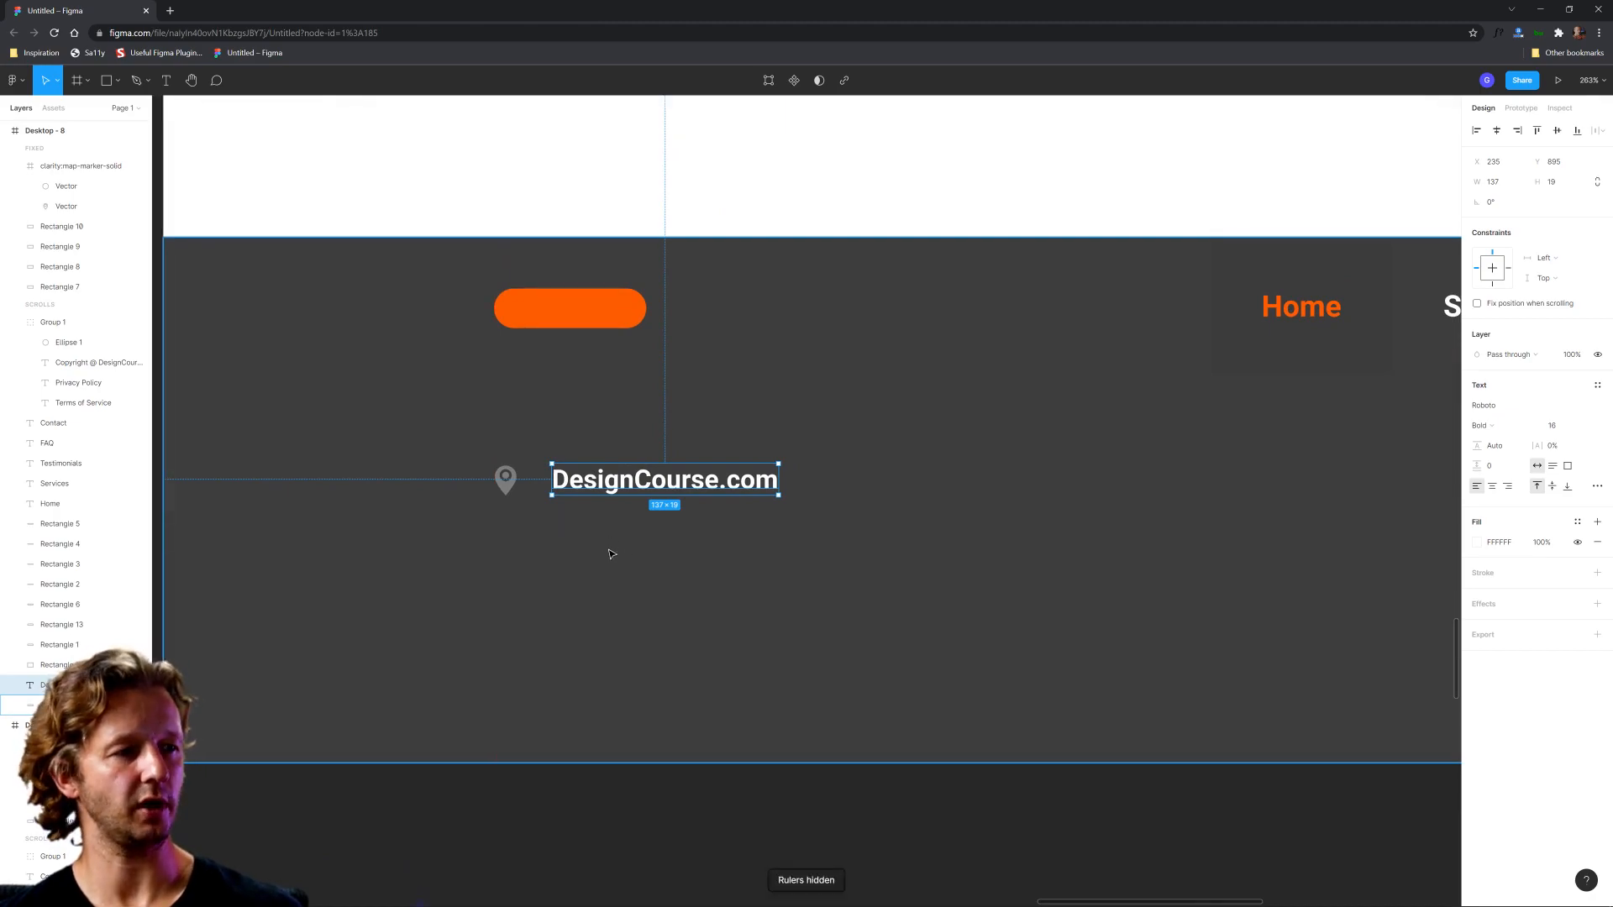
{"action": "left_click", "coordinate": [643, 783]}
Step: Duplicate the DesignCourse.com text and place the copy directly beneath the original at Y 927
{"action": "left_click", "coordinate": [645, 481]}
{"action": "key", "text": "ctrl+d"}
{"action": "left_click_drag", "start_coordinate": [646, 481], "coordinate": [645, 534]}
{"action": "scroll", "coordinate": [991, 547], "scroll_direction": "down", "scroll_amount": 5}
{"action": "scroll", "coordinate": [991, 547], "scroll_direction": "up", "scroll_amount": 4}
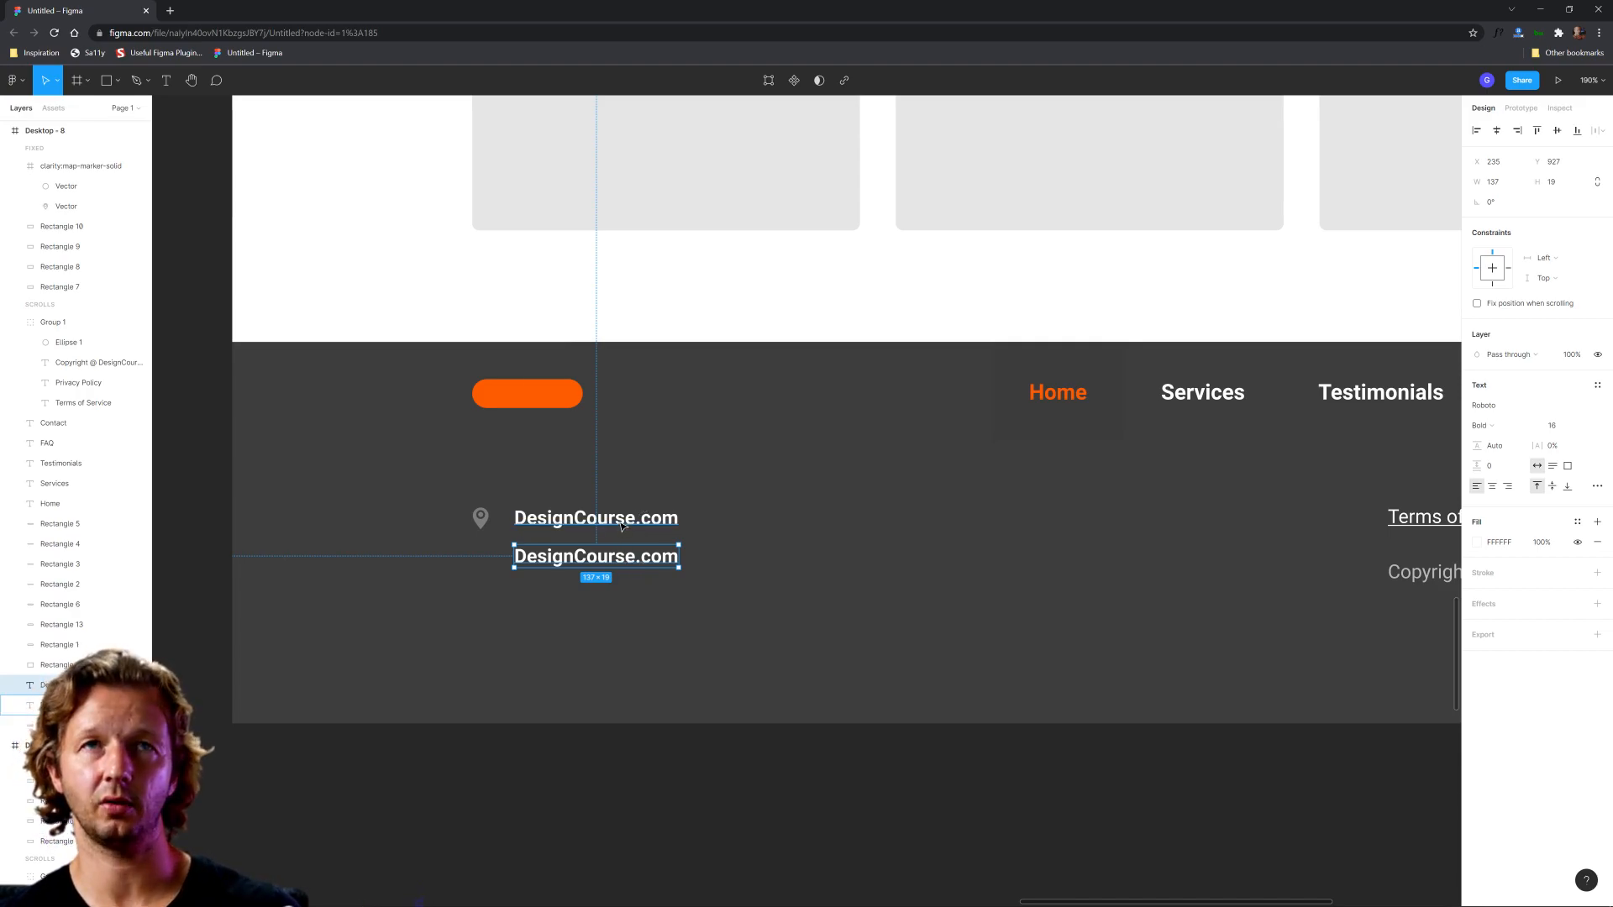
Step: Set the lower DesignCourse.com copy to Regular weight and colour it light gray C2C2C2
{"action": "left_click", "coordinate": [630, 524]}
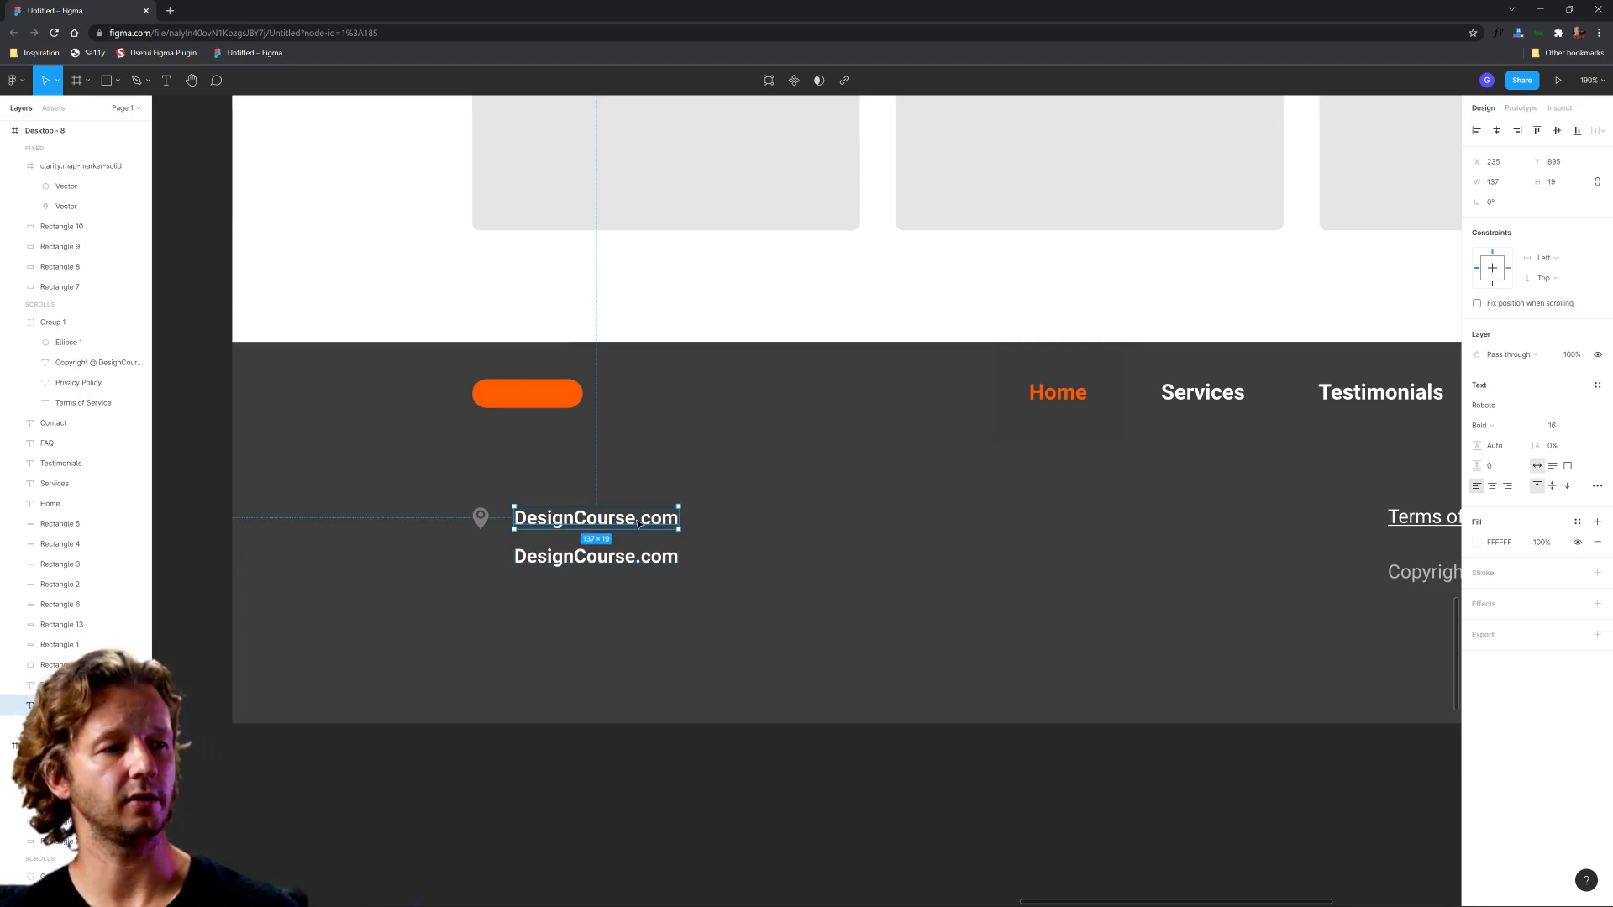
{"action": "left_click", "coordinate": [618, 558]}
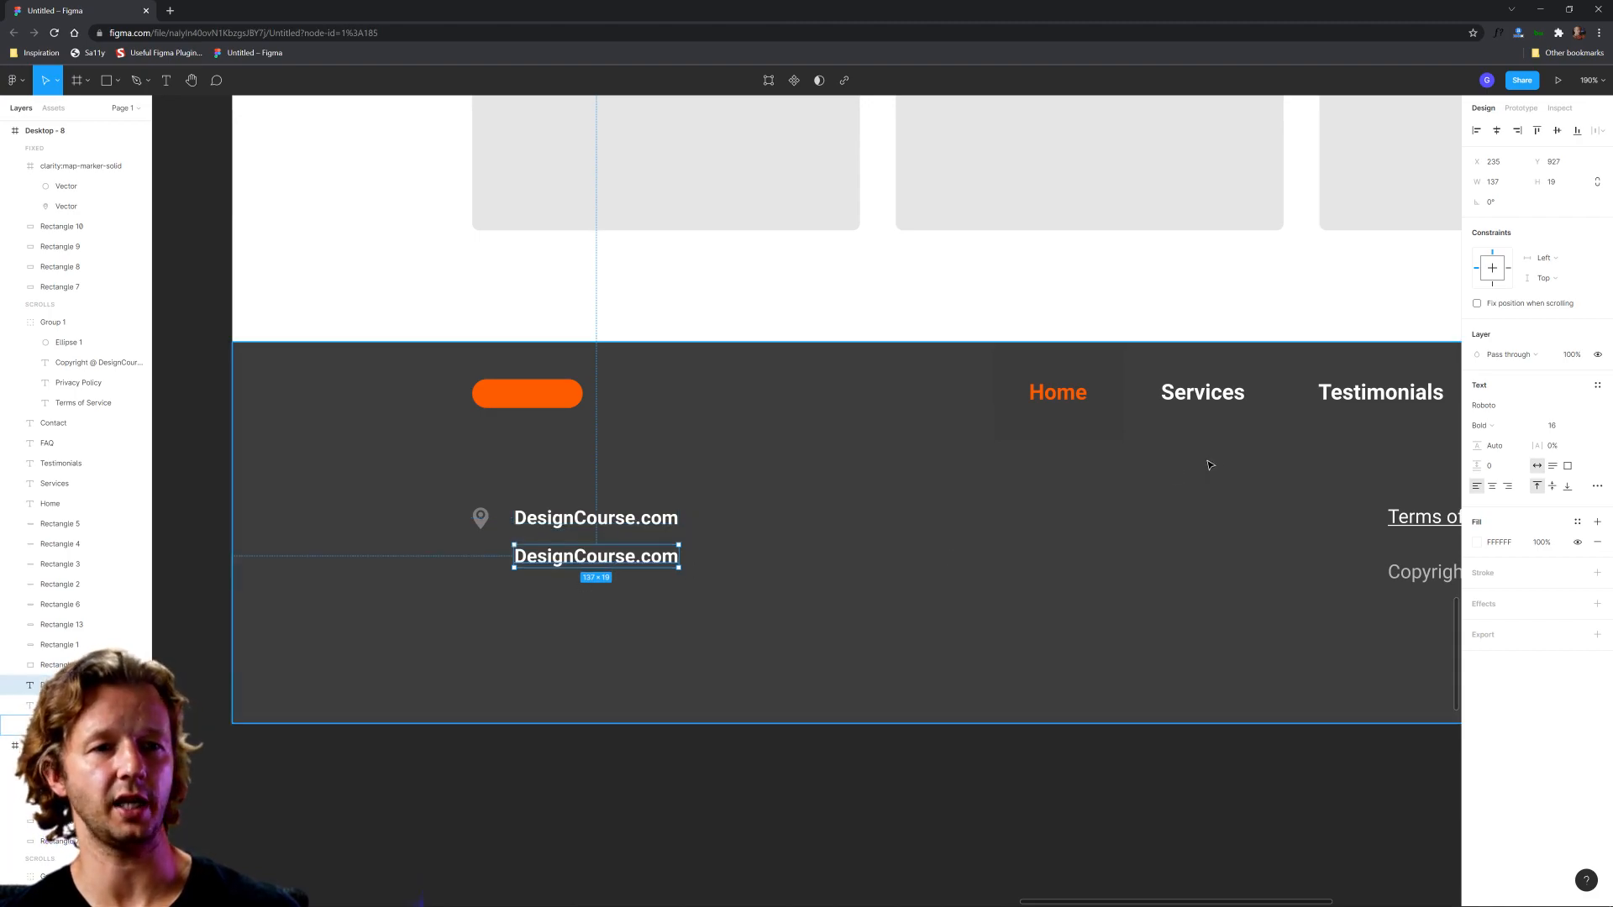
{"action": "left_click", "coordinate": [1527, 431]}
{"action": "left_click", "coordinate": [1508, 395]}
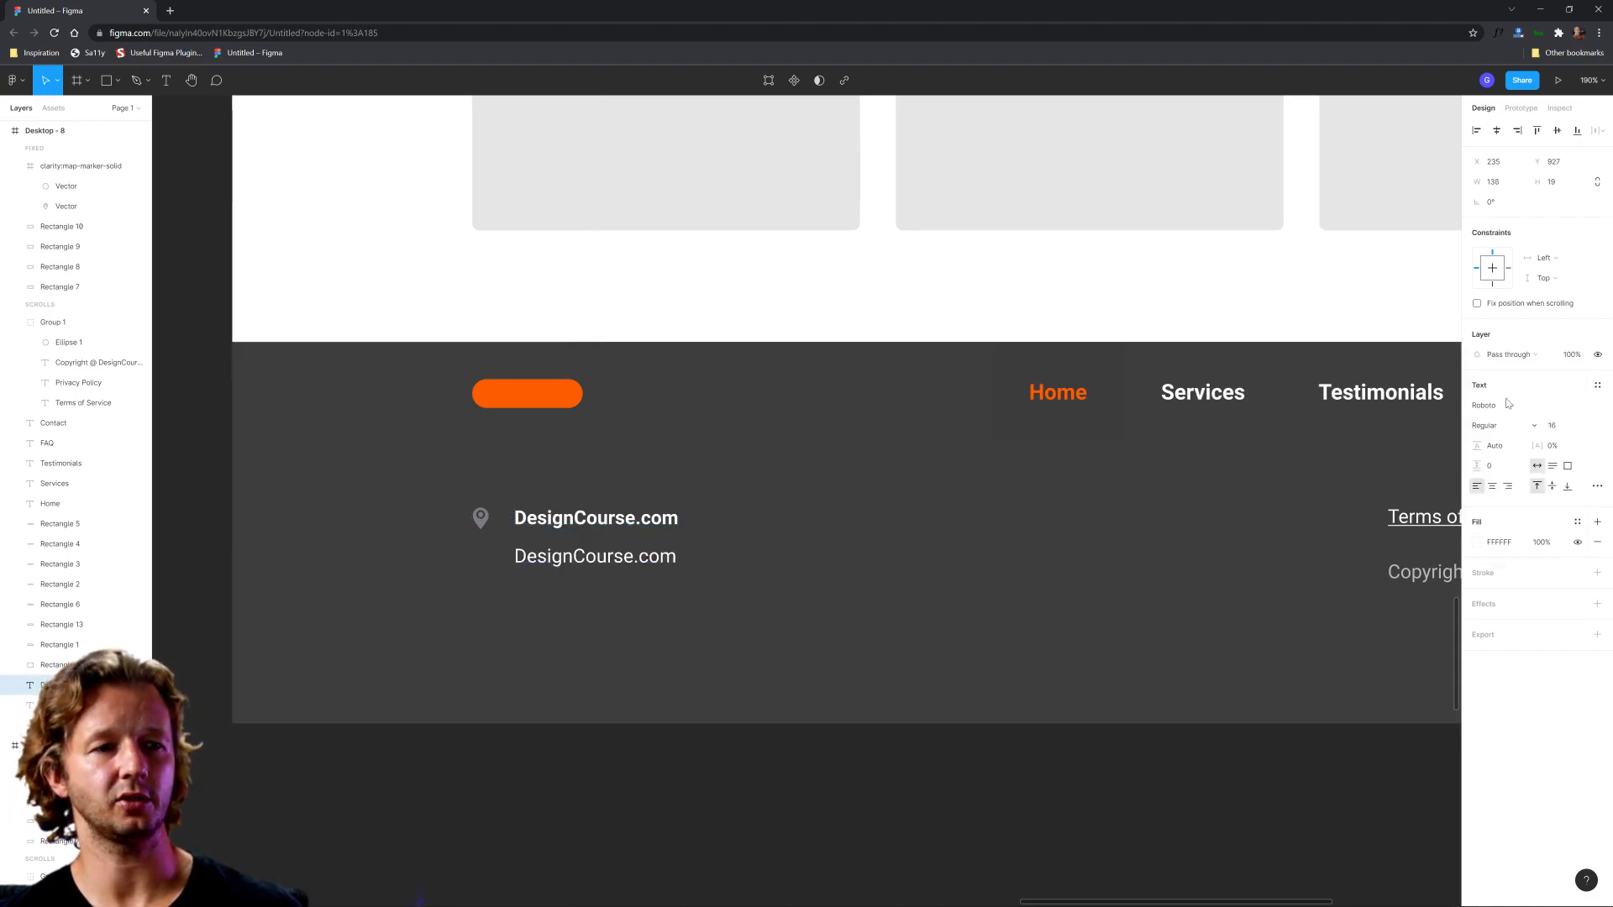
{"action": "left_click", "coordinate": [1481, 543]}
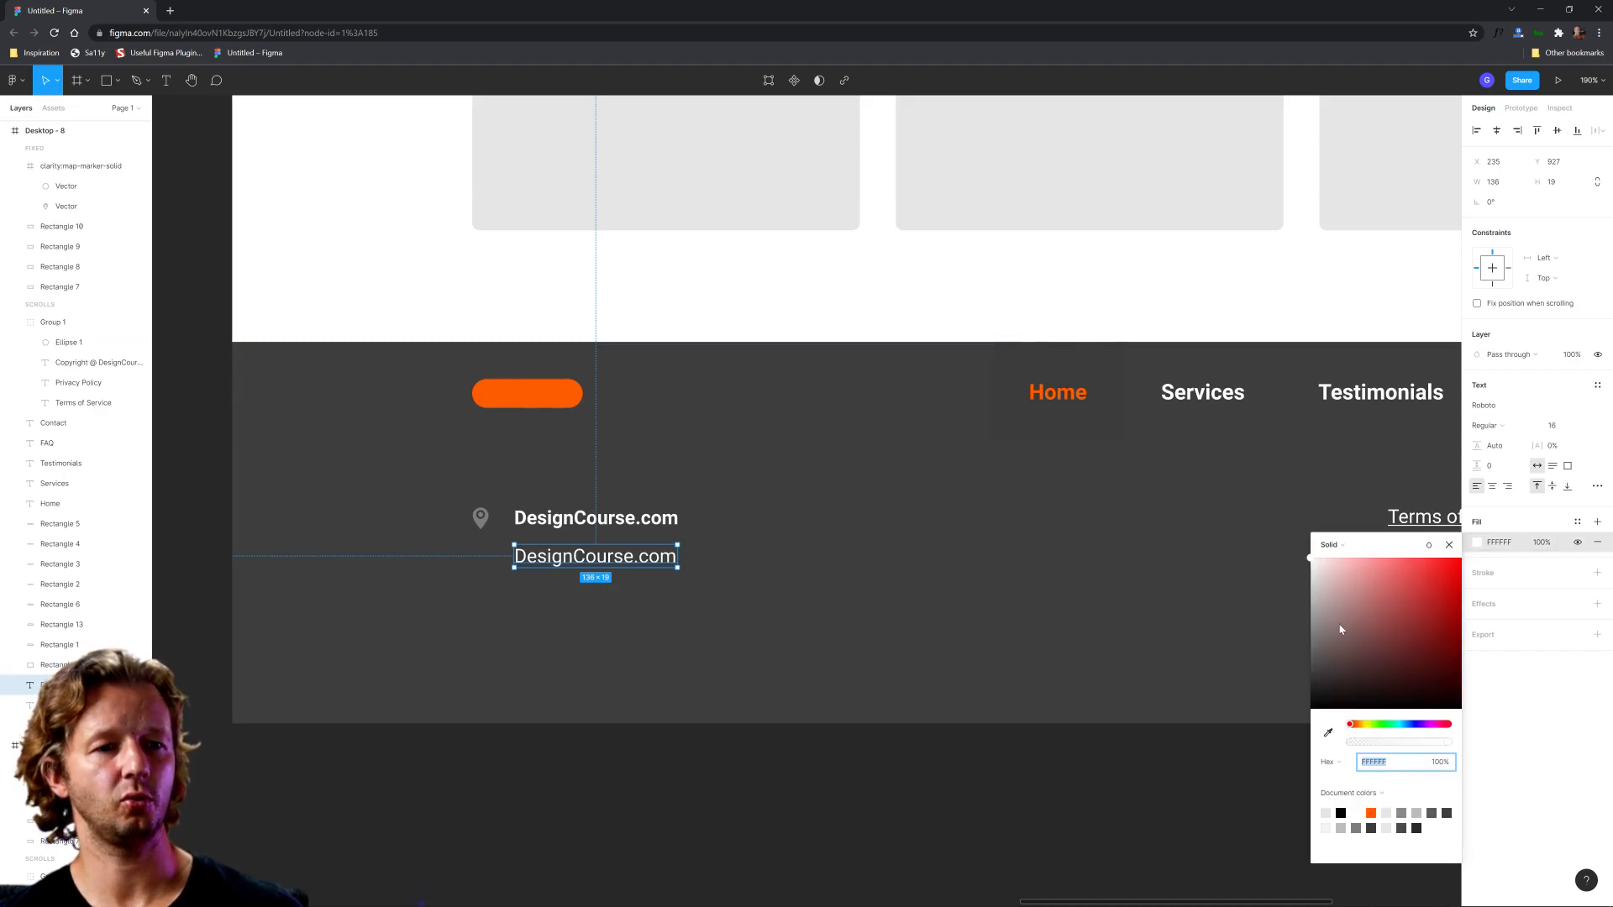
{"action": "left_click", "coordinate": [1315, 591]}
{"action": "left_click", "coordinate": [648, 633]}
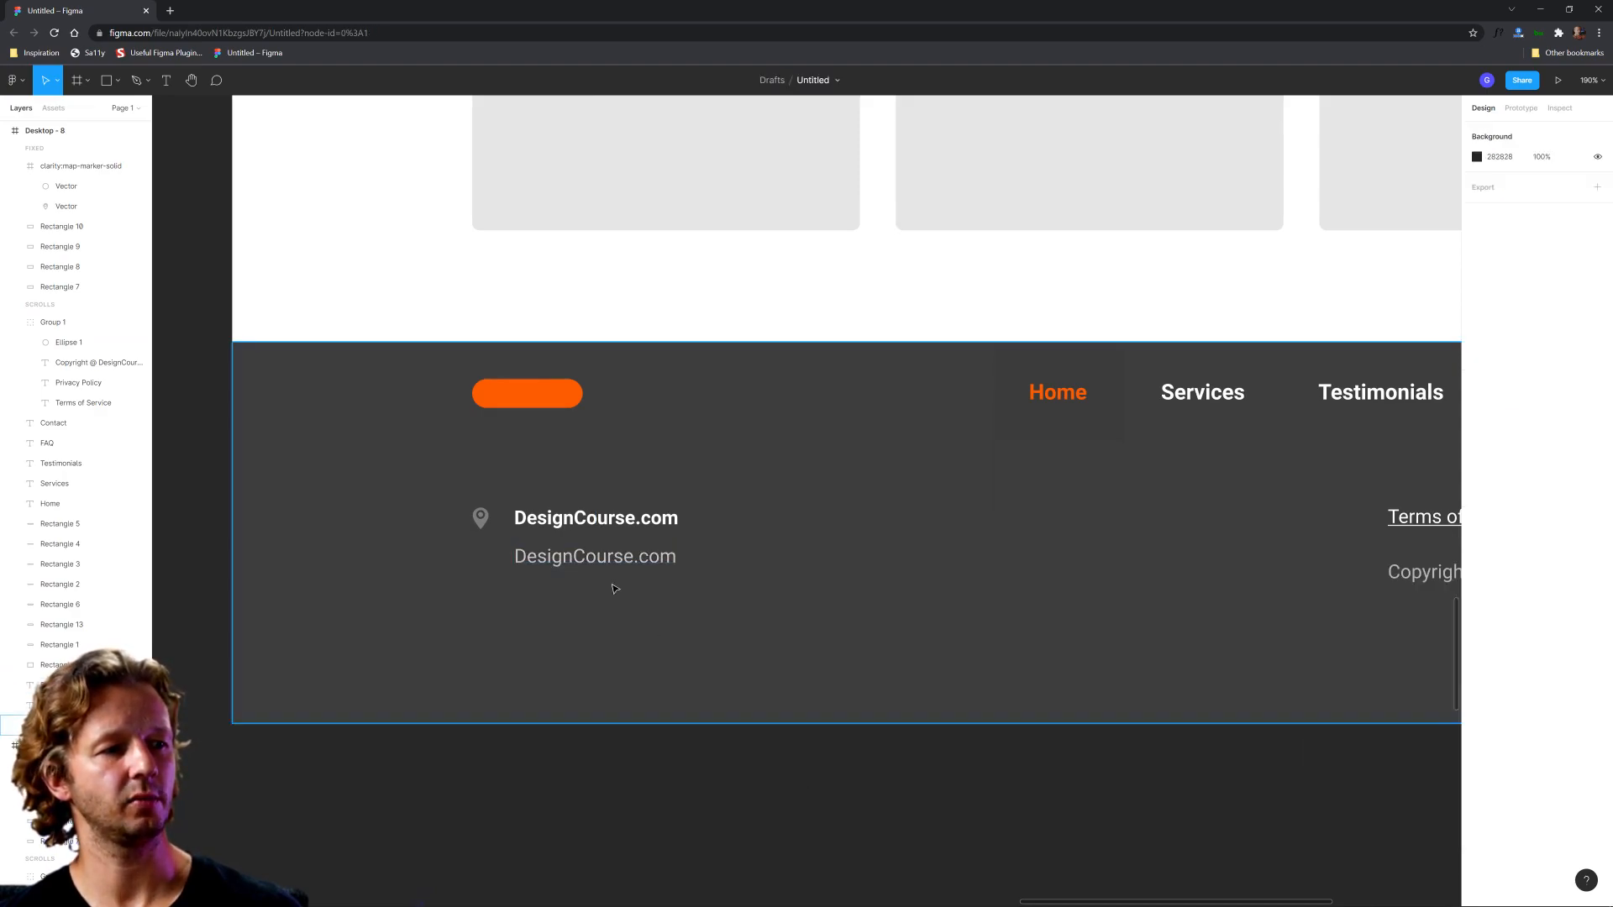
Step: Replace the lower DesignCourse.com text with the company's postal address on three lines: street, city with state and ZIP code, and country
{"action": "double_click", "coordinate": [602, 554]}
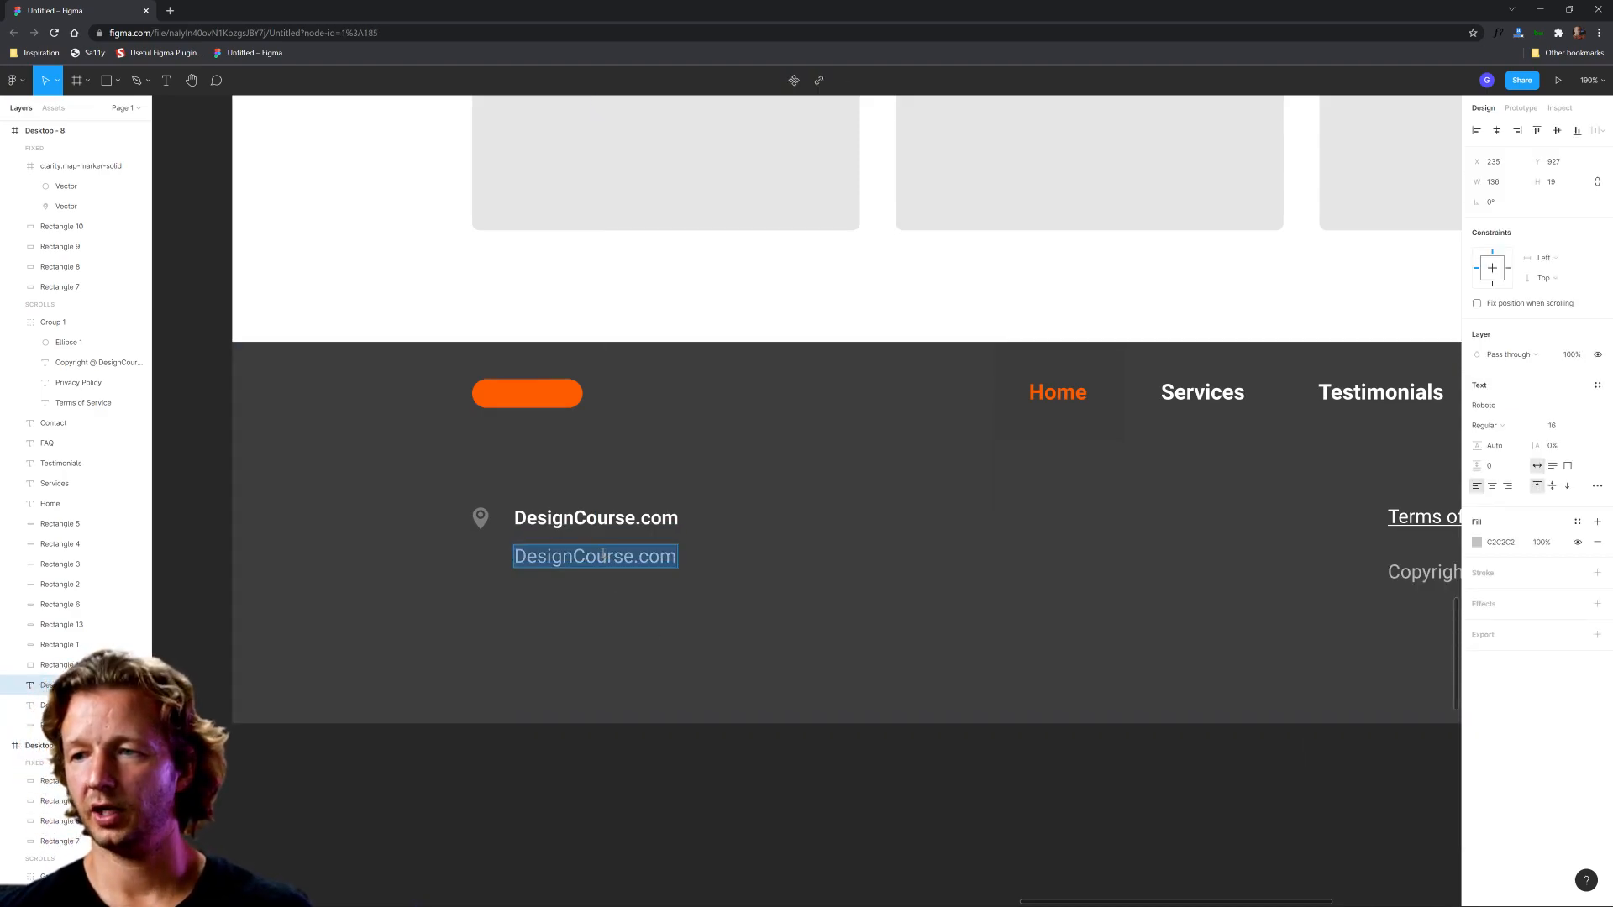
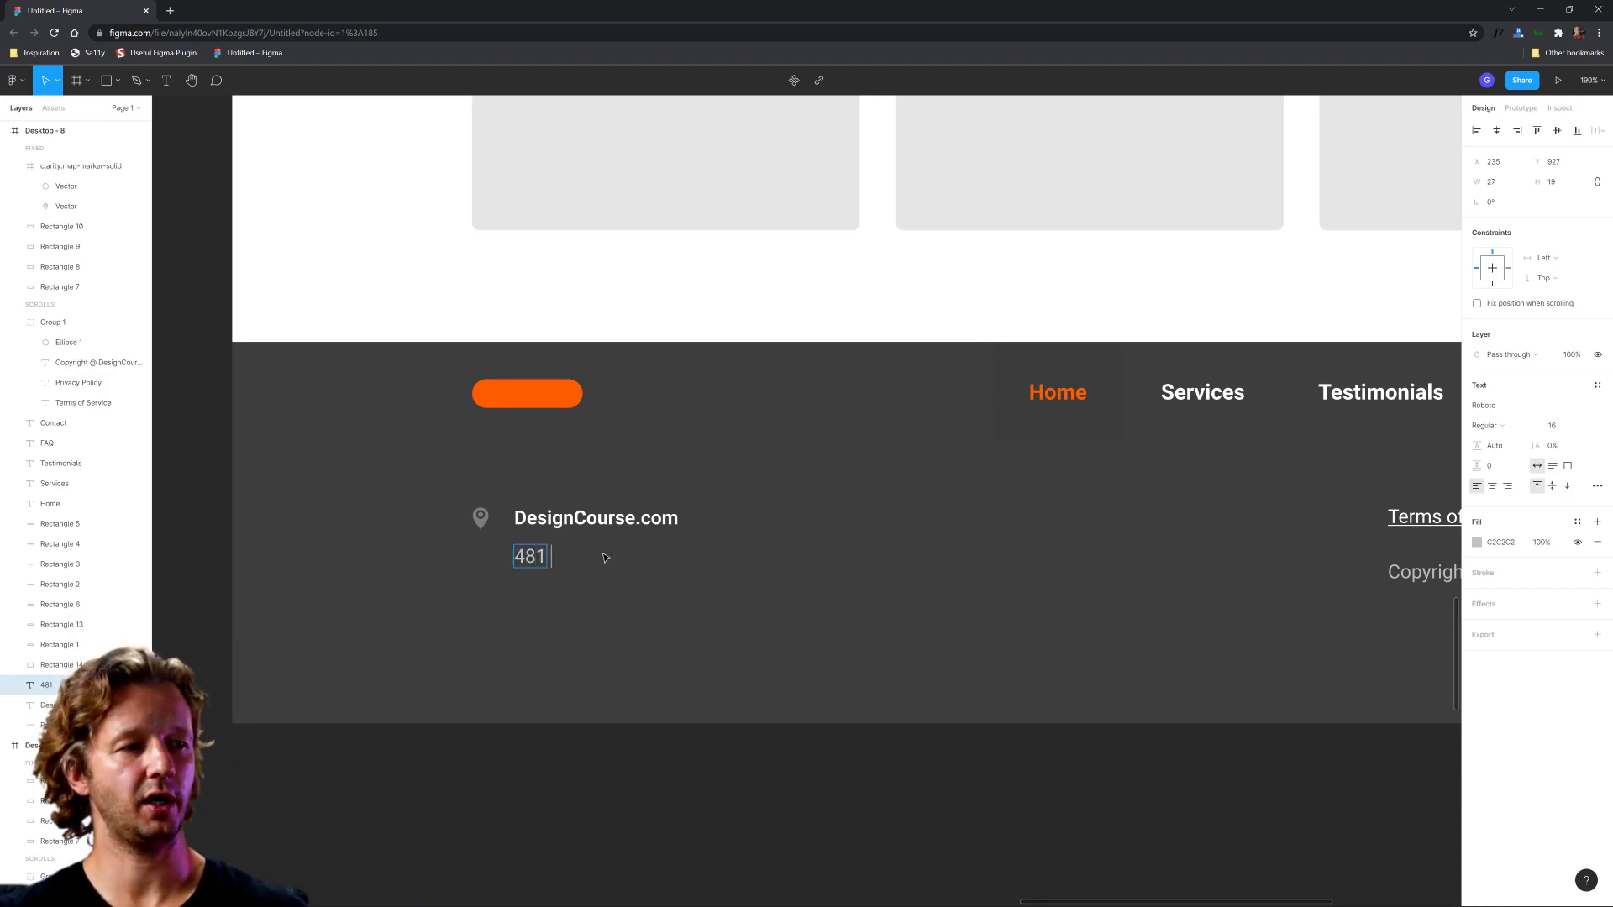
{"action": "key", "text": "Return"}
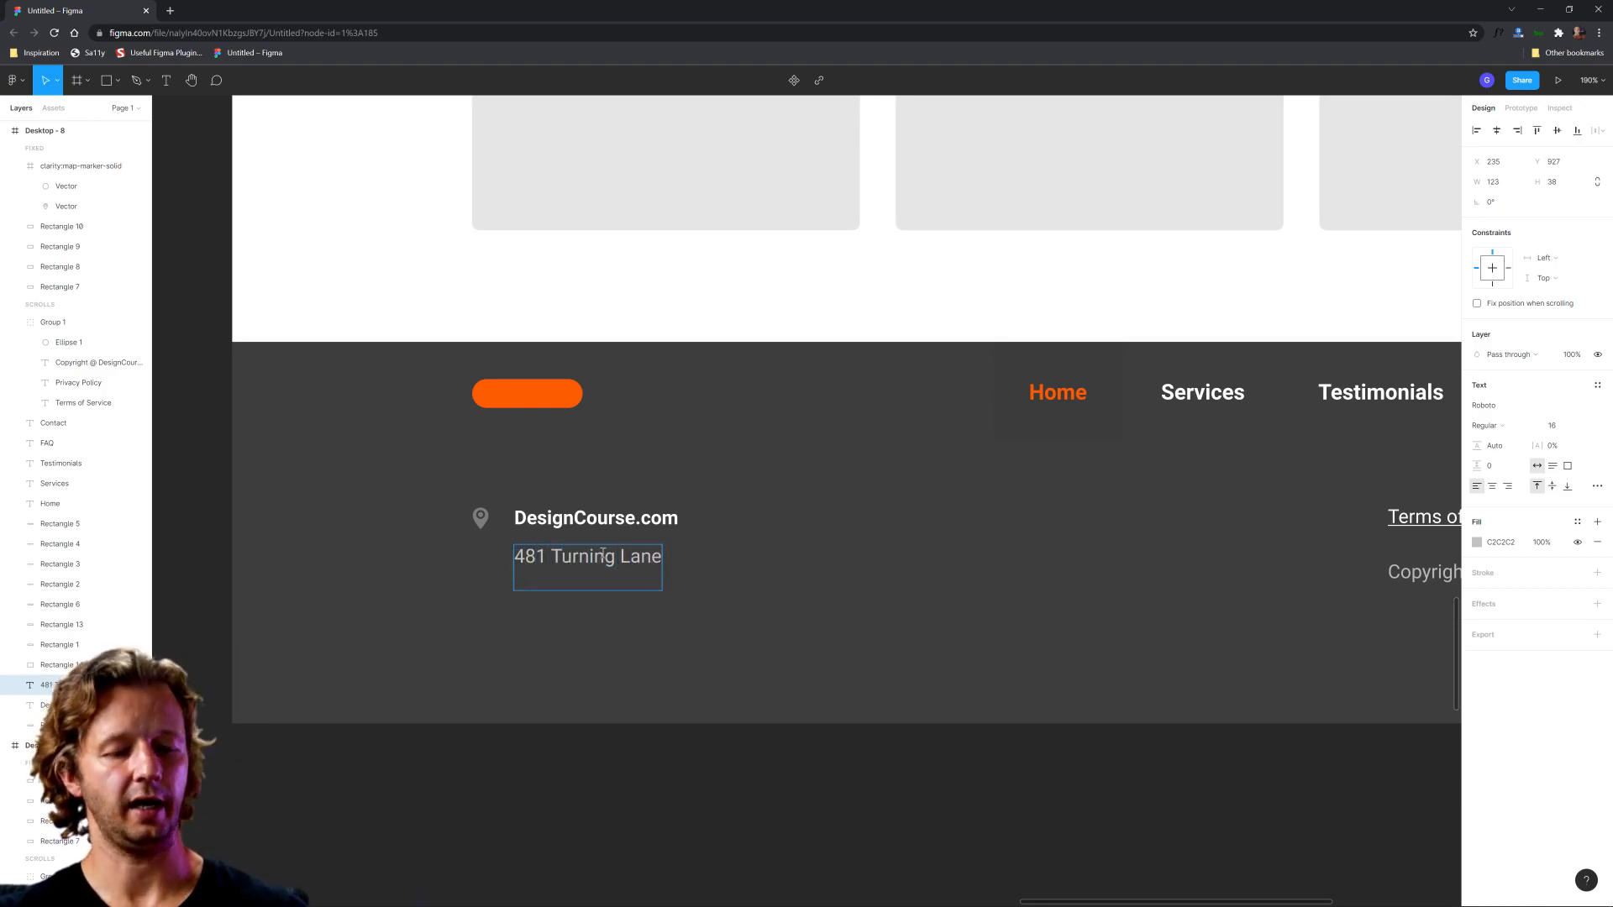
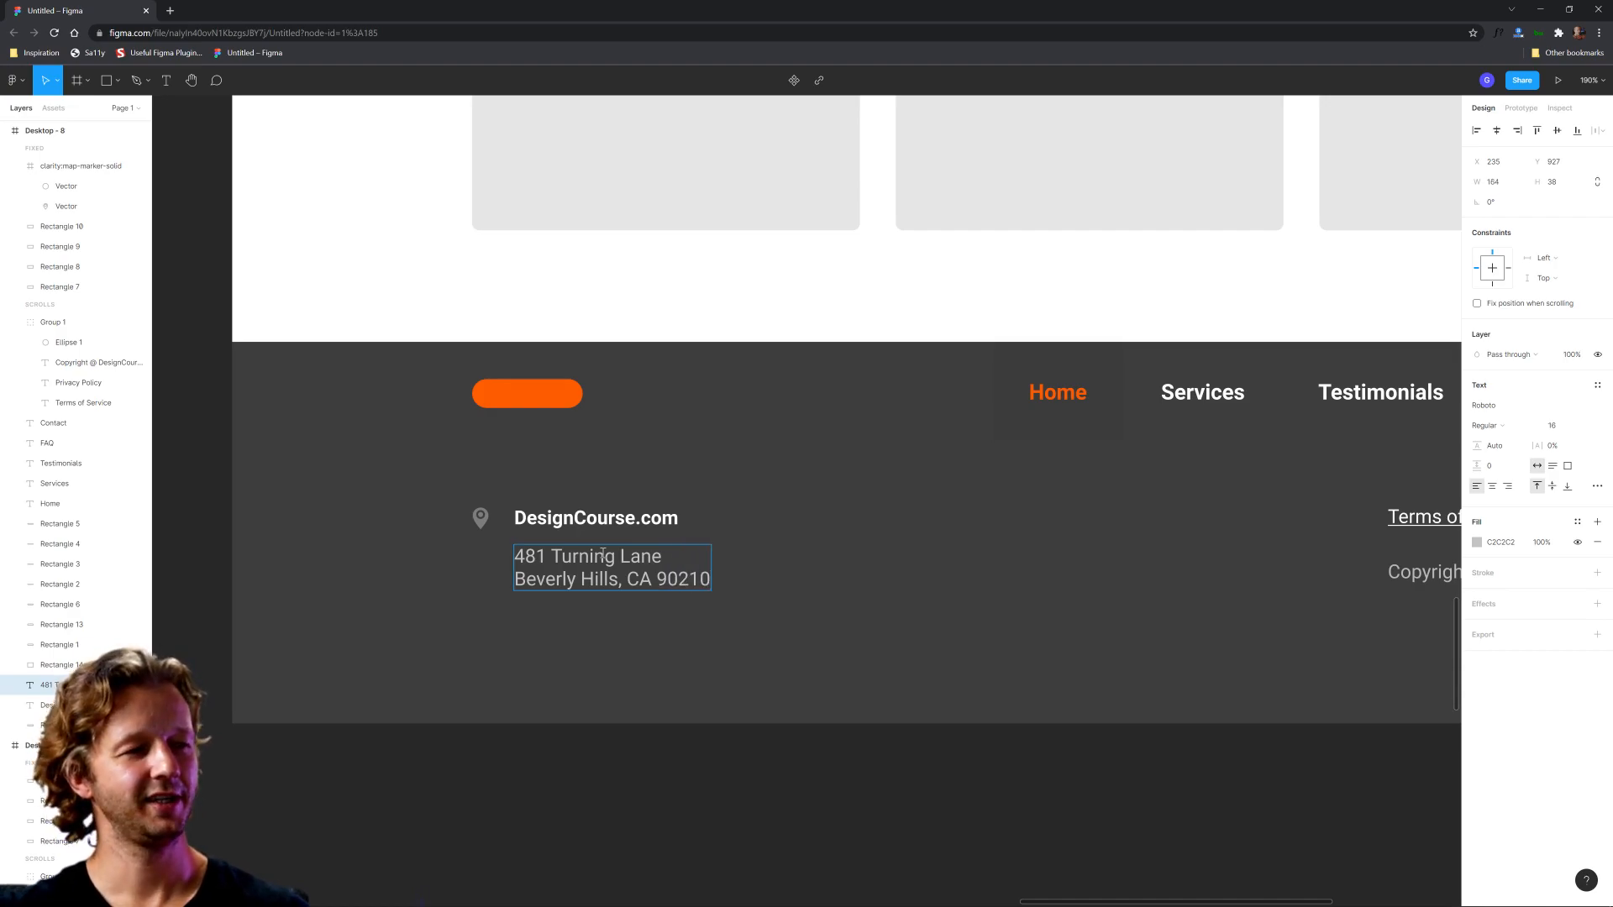
{"action": "key", "text": "Return"}
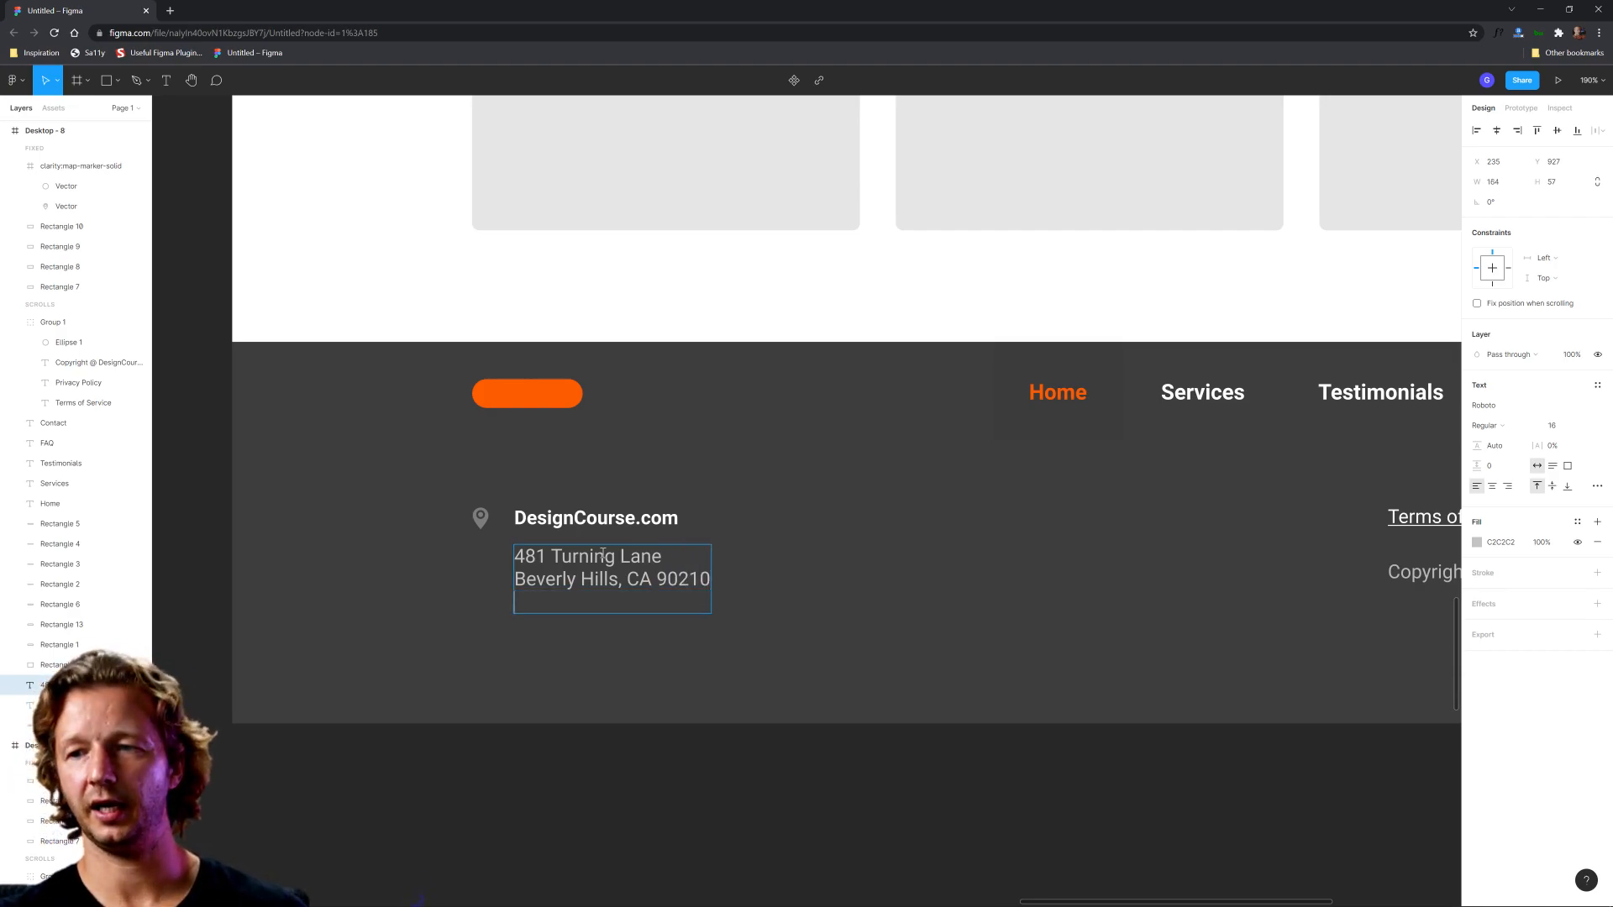
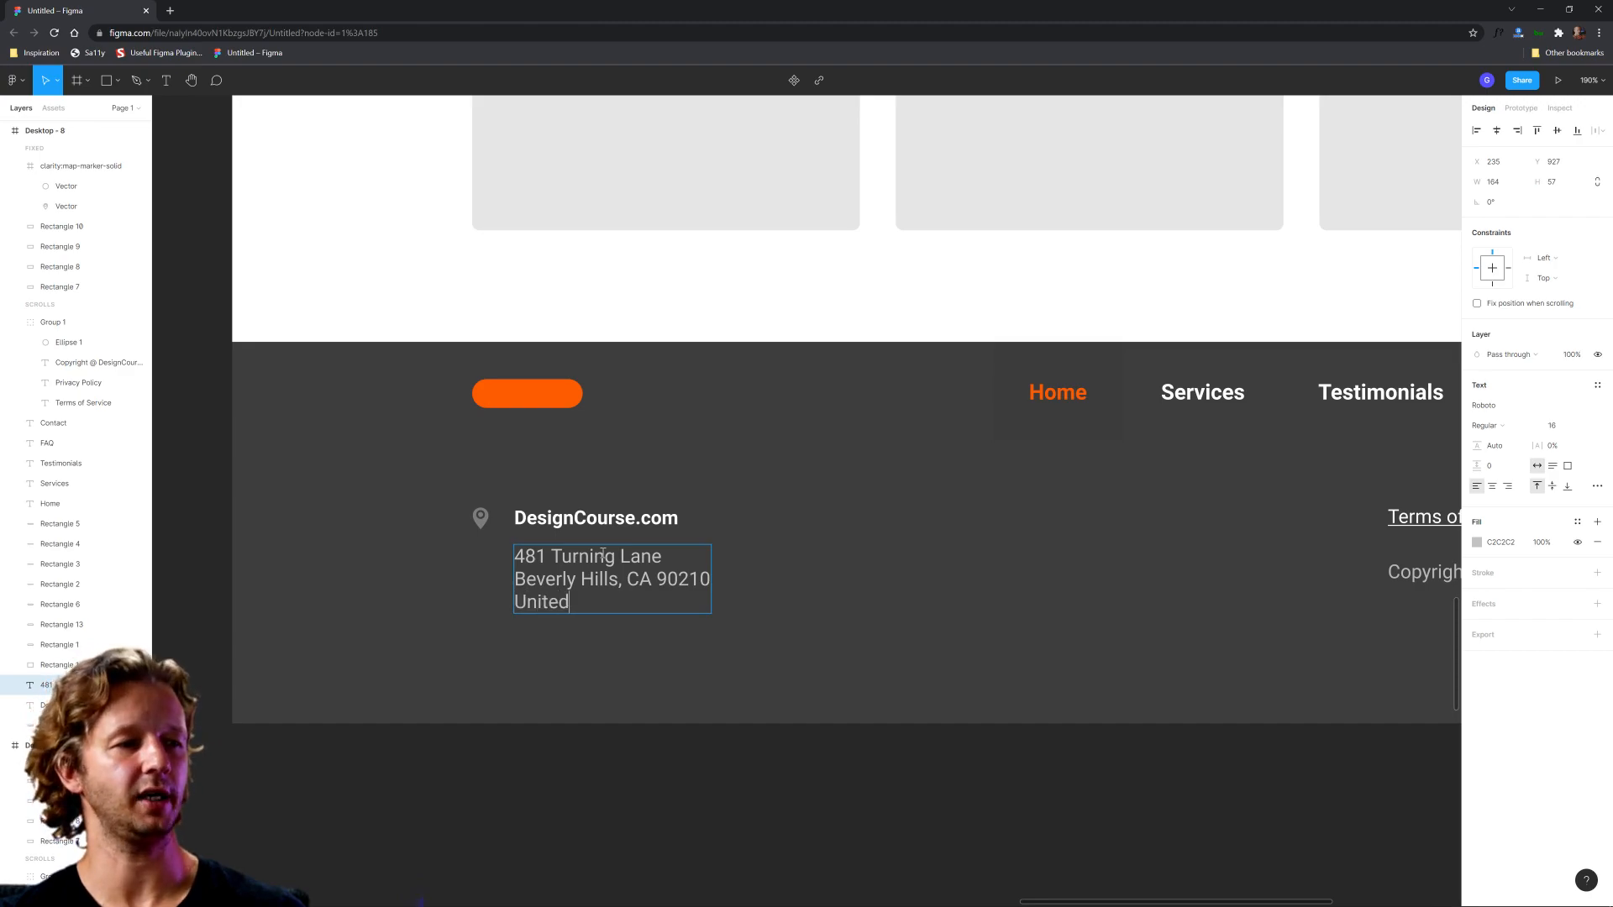
{"action": "key", "text": "Escape"}
{"action": "left_click", "coordinate": [734, 814]}
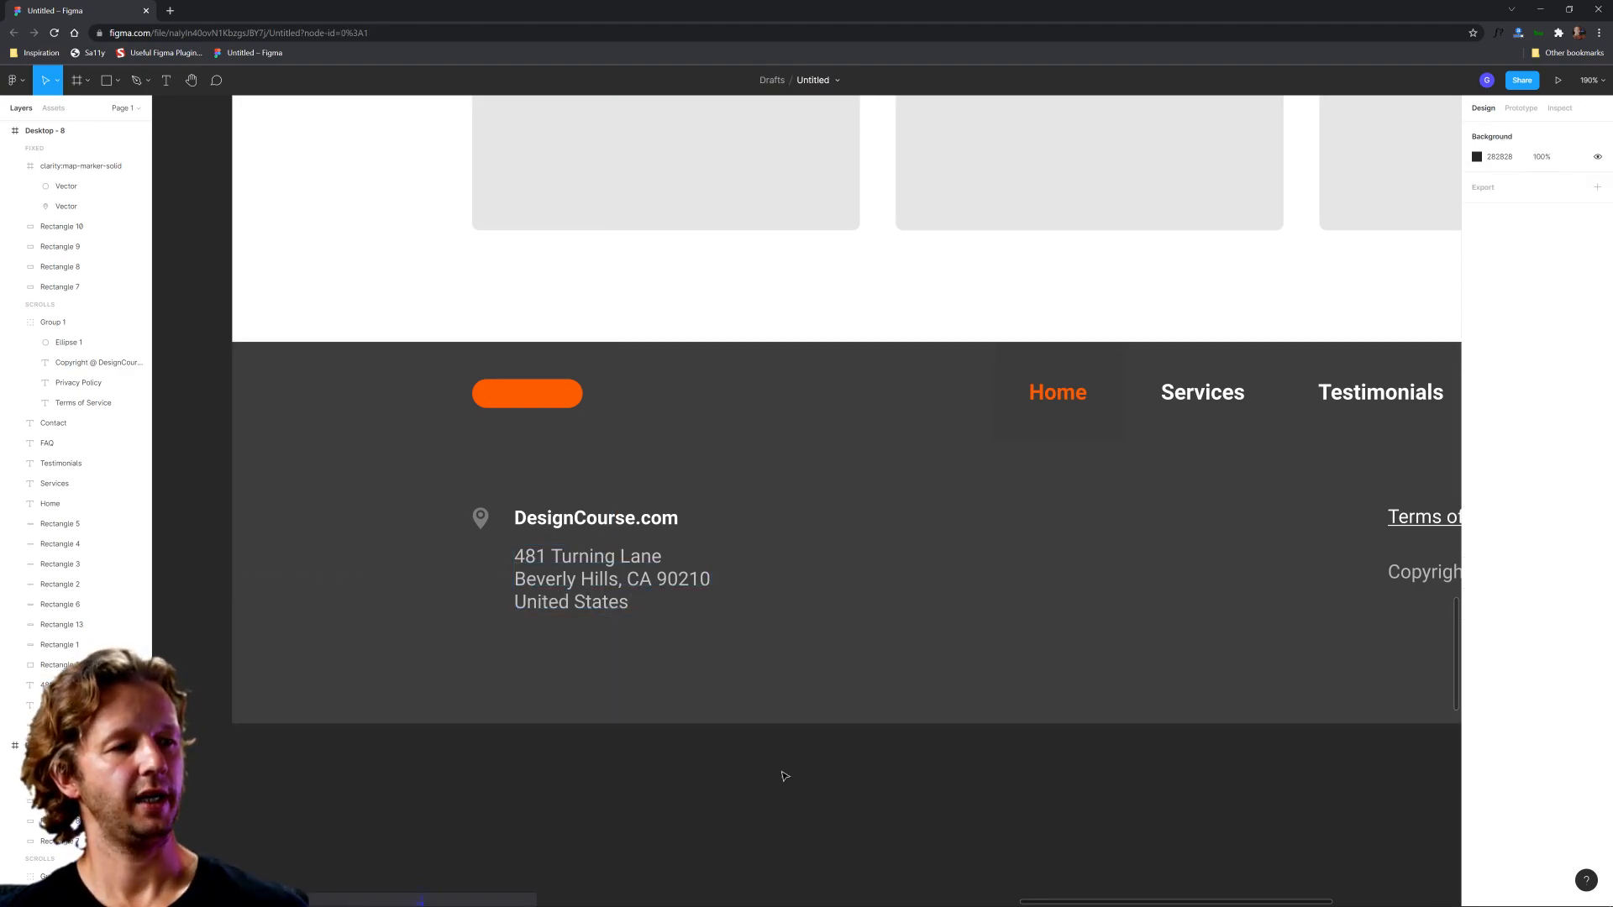
Step: Set the line height of the three-line address text to 24
{"action": "scroll", "coordinate": [879, 784], "scroll_direction": "down", "scroll_amount": 5}
{"action": "scroll", "coordinate": [879, 785], "scroll_direction": "up", "scroll_amount": 4}
{"action": "left_click", "coordinate": [675, 620]}
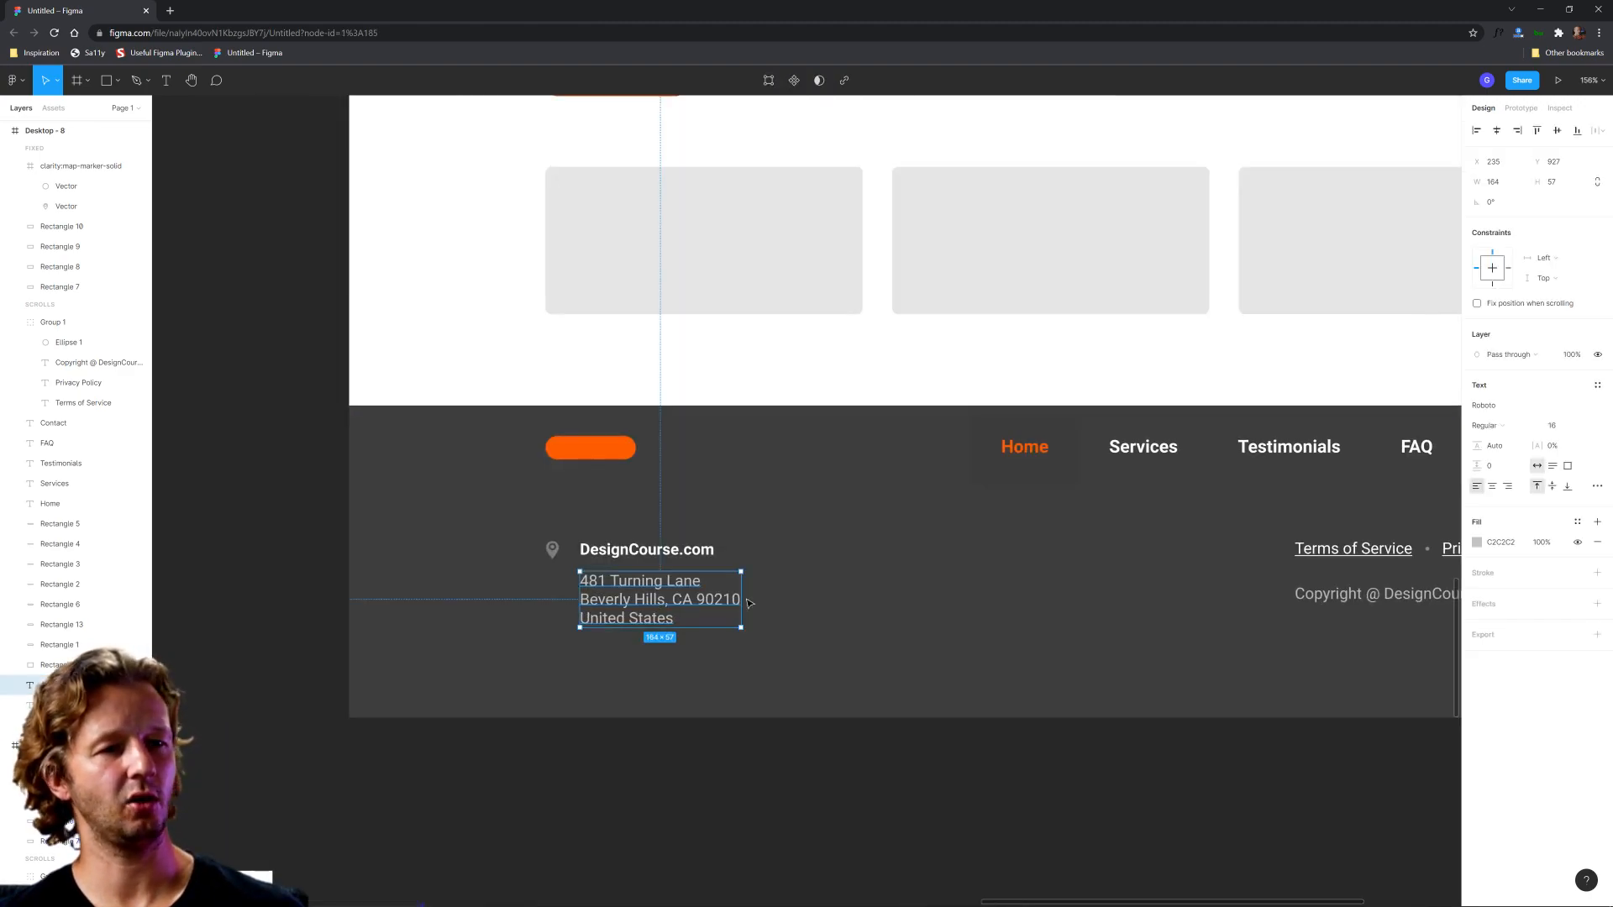
{"action": "left_click", "coordinate": [1495, 446]}
{"action": "type", "text": "24"}
{"action": "key", "text": "Return"}
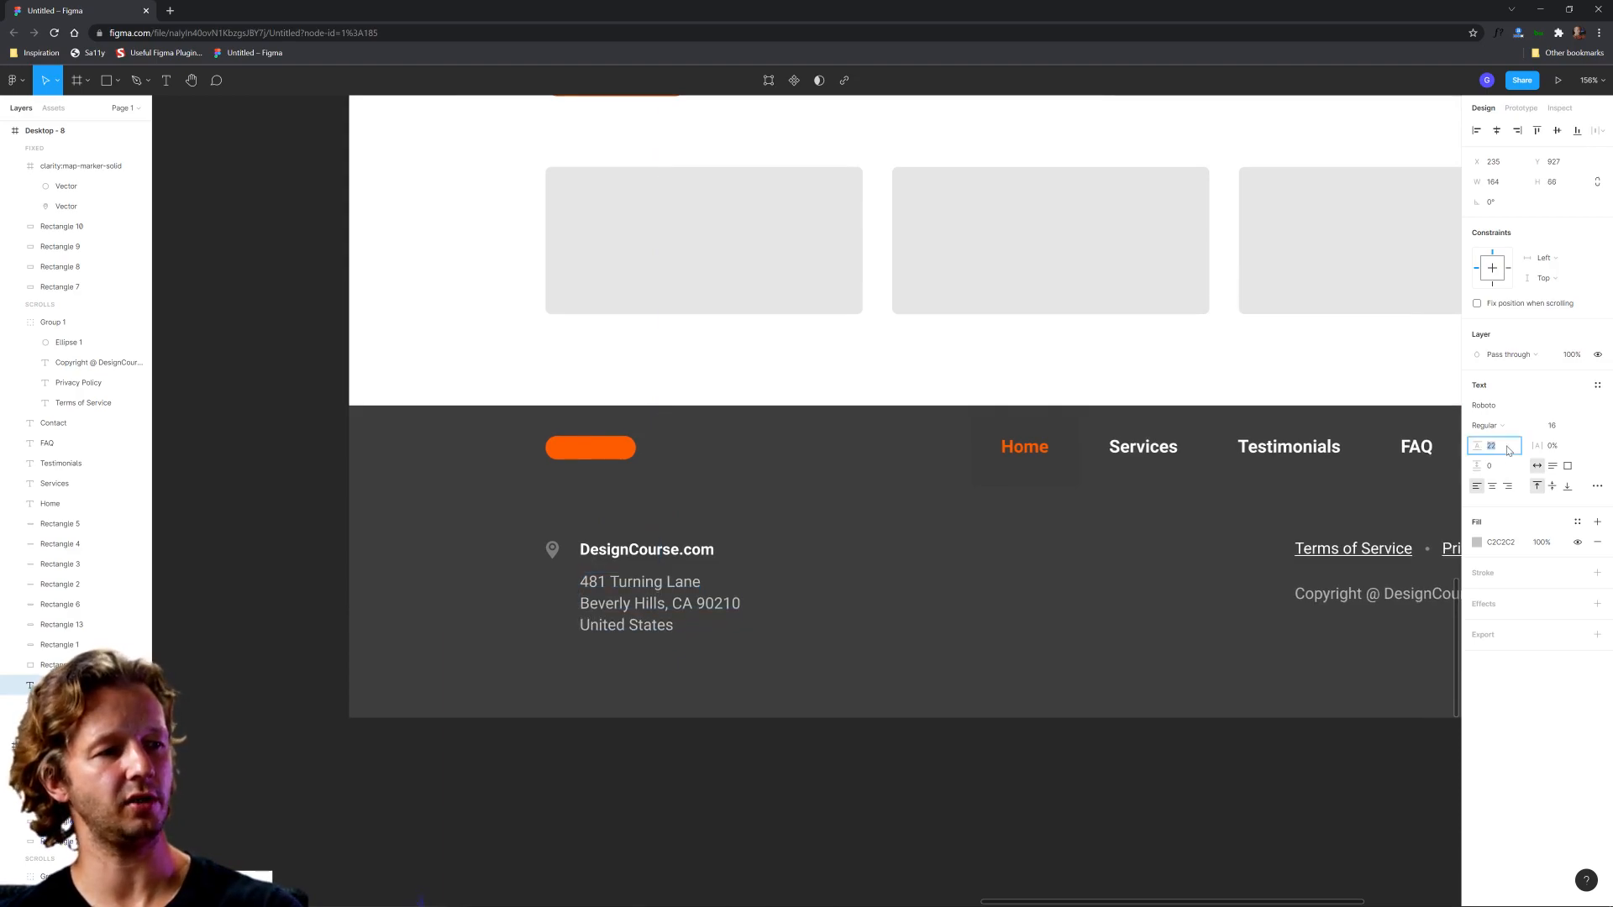
{"action": "left_click", "coordinate": [1033, 807]}
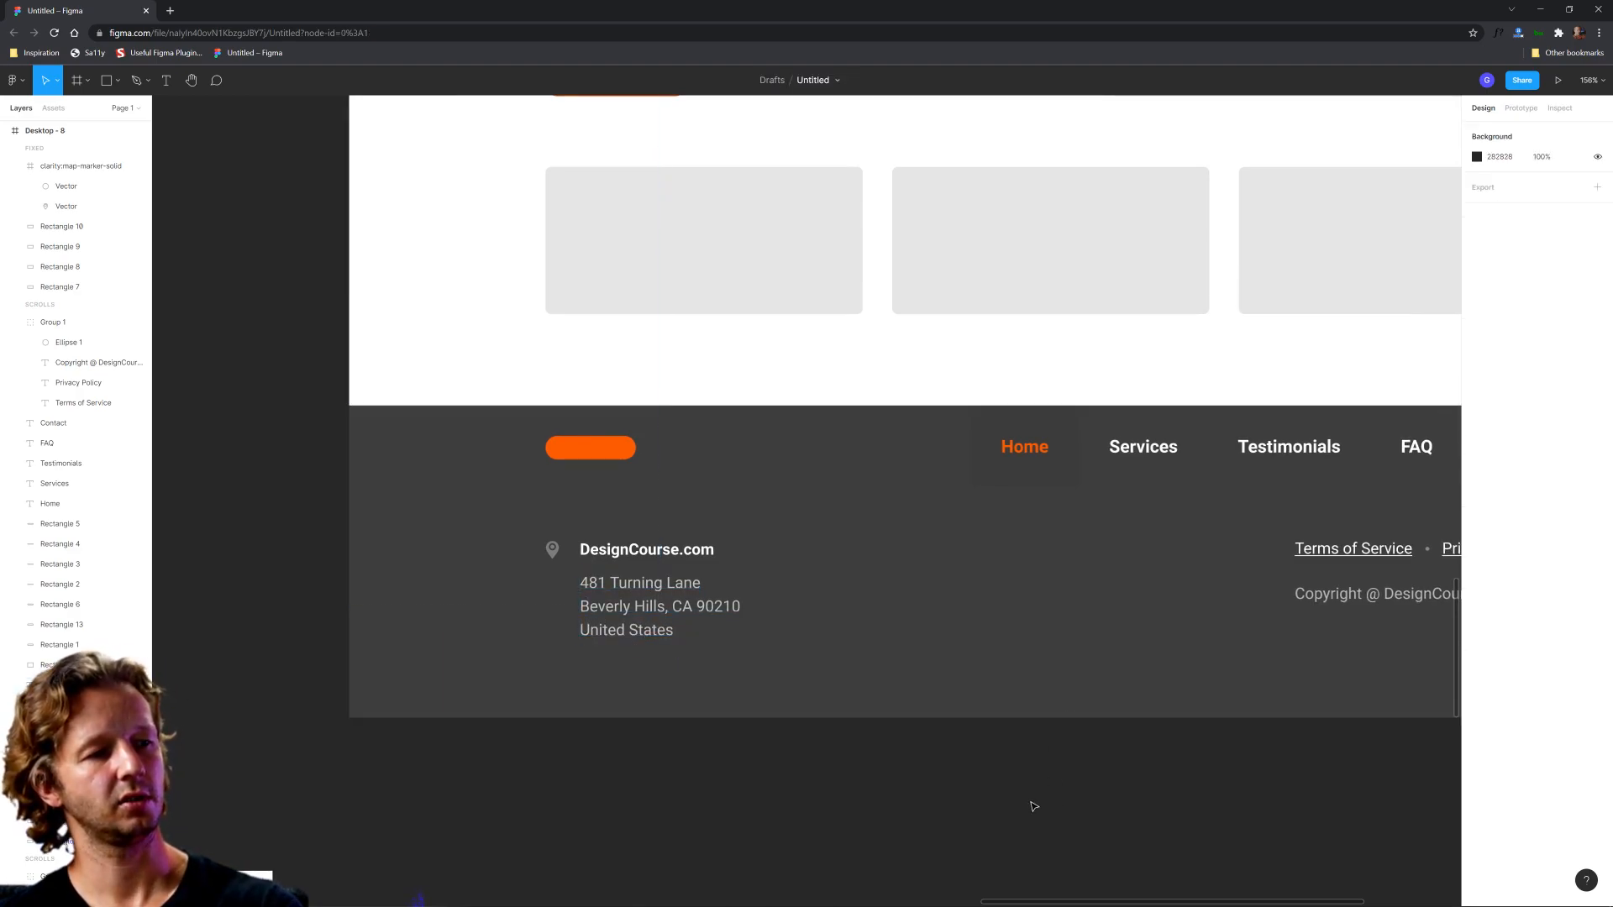
Step: Examine the Desktop - 8 layout and its footer as a whole at 100% zoom
{"action": "scroll", "coordinate": [998, 796], "scroll_direction": "down", "scroll_amount": 2}
{"action": "left_click_drag", "start_coordinate": [1055, 792], "coordinate": [851, 764]}
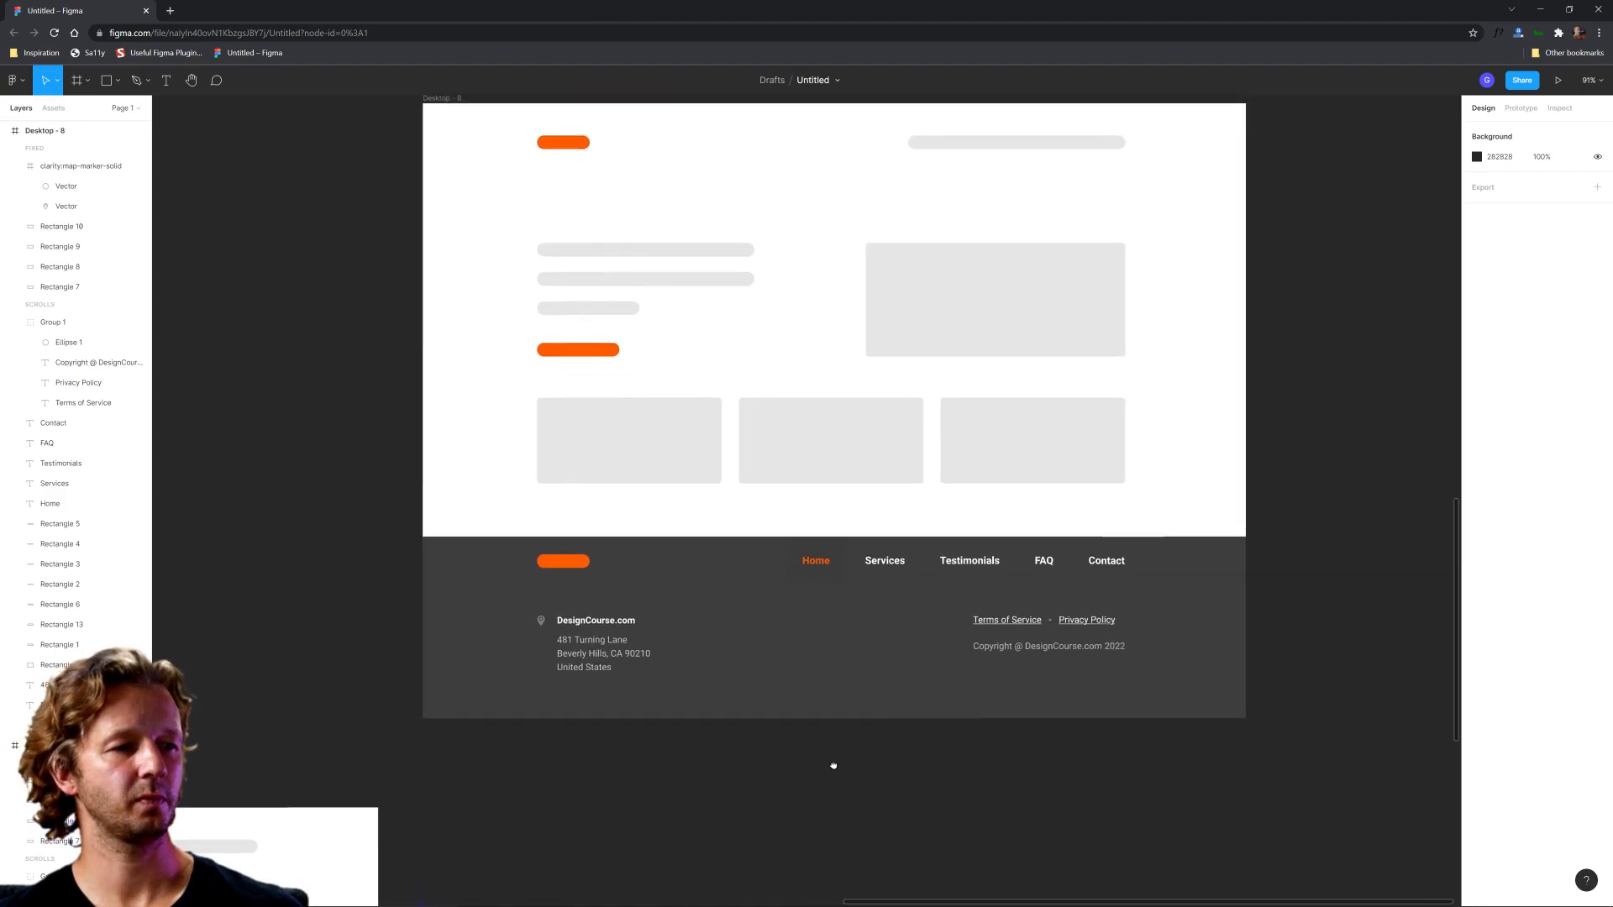
{"action": "scroll", "coordinate": [555, 670], "scroll_direction": "up", "scroll_amount": 4}
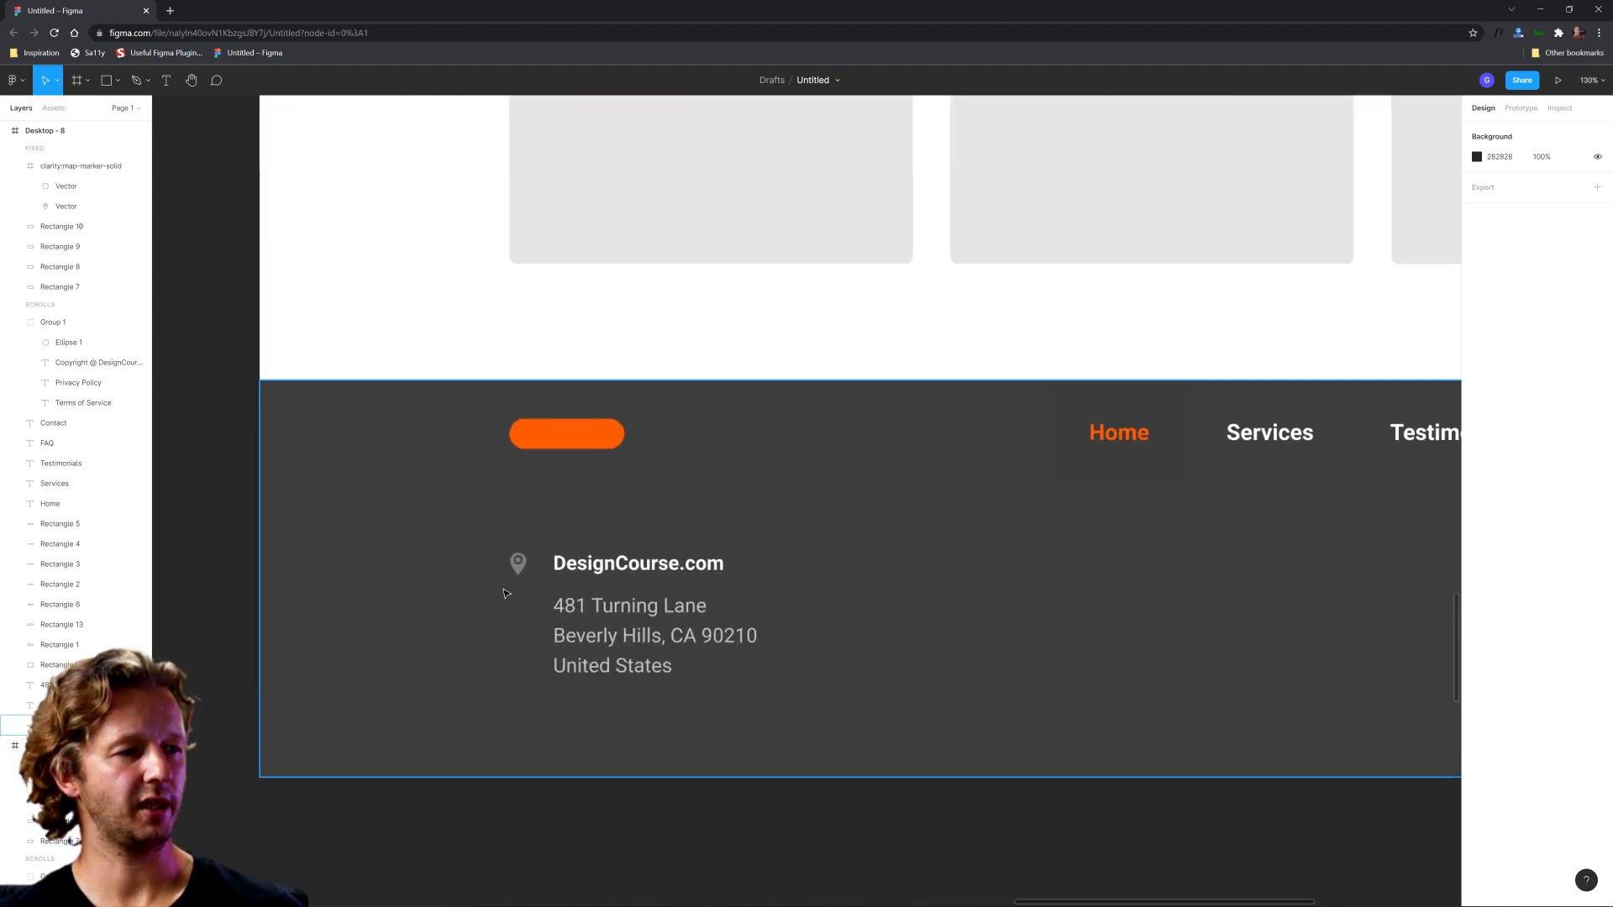
{"action": "scroll", "coordinate": [726, 604], "scroll_direction": "down", "scroll_amount": 2}
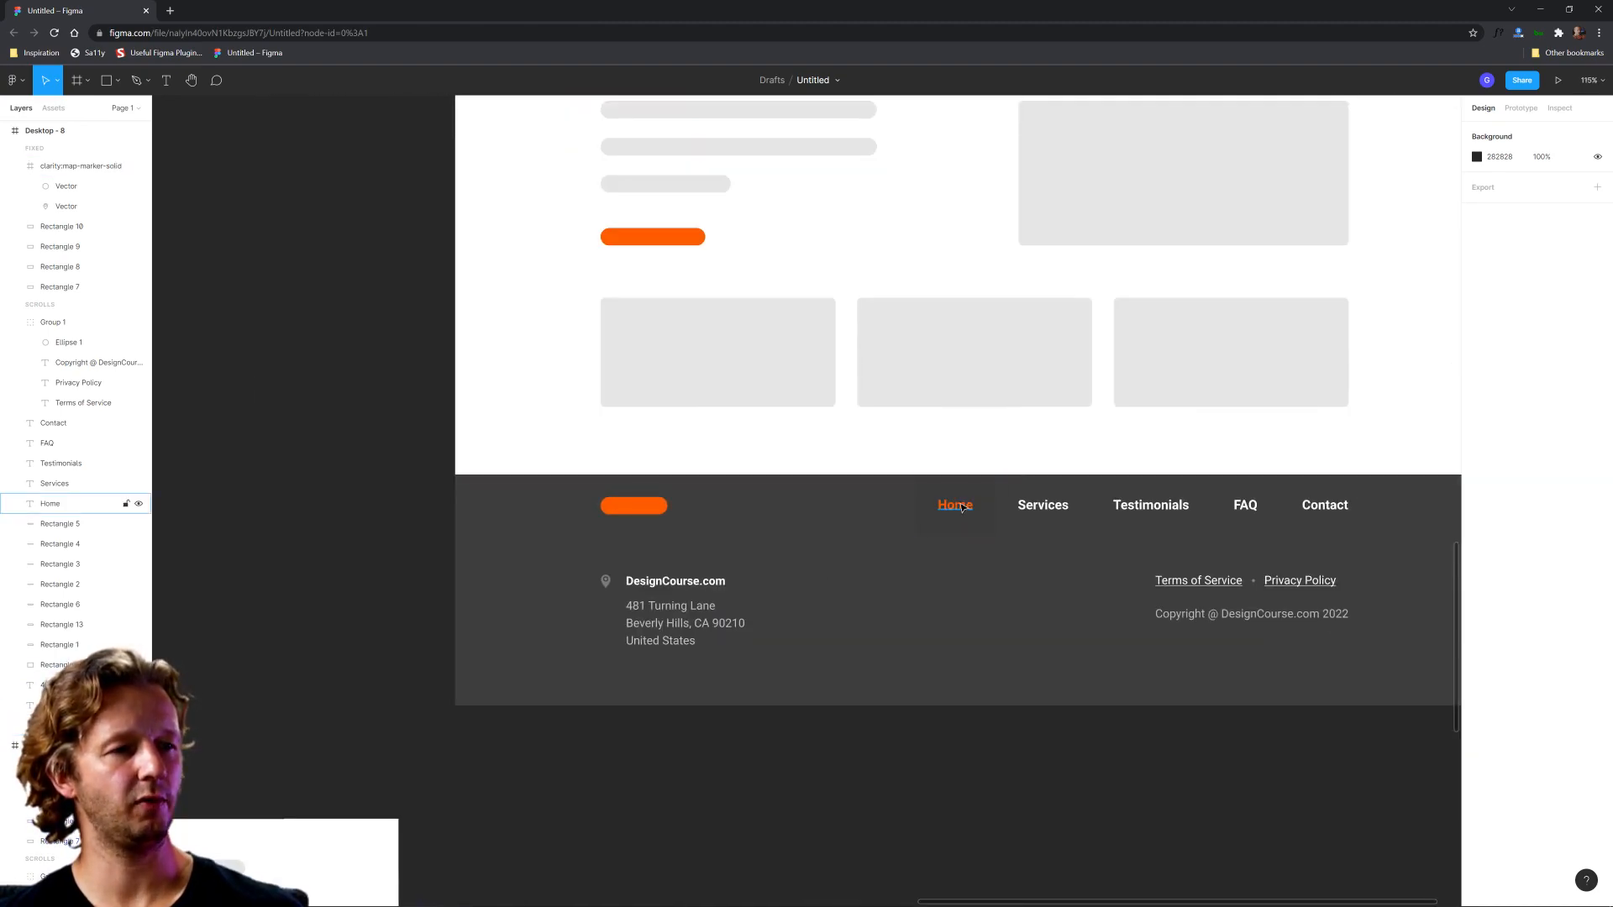
{"action": "left_click", "coordinate": [1590, 79]}
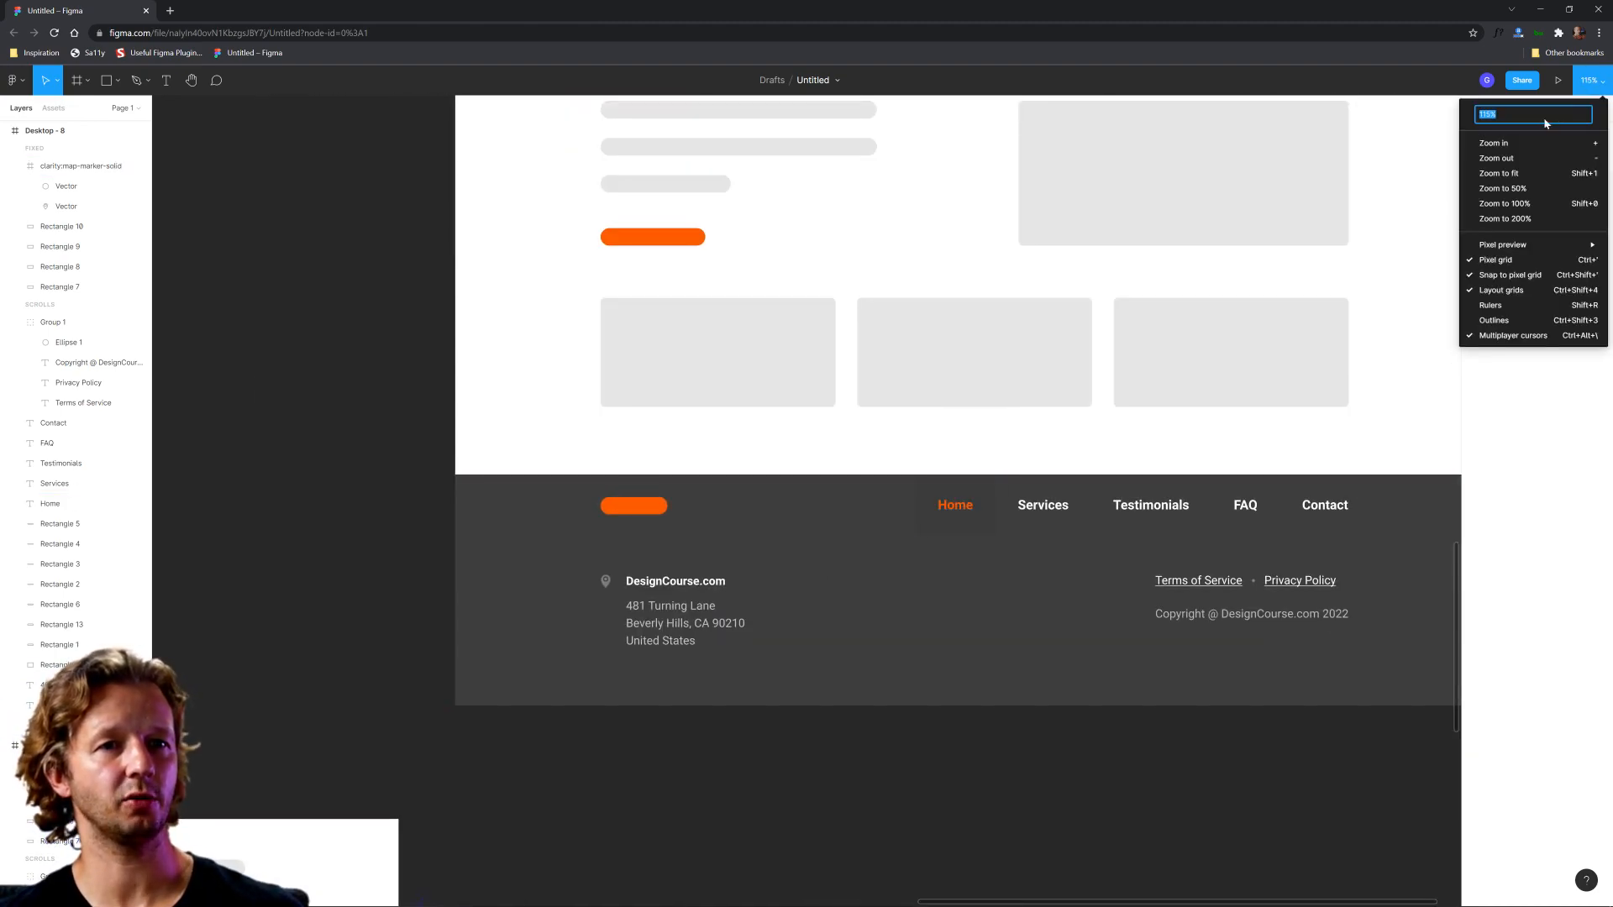
{"action": "left_click", "coordinate": [1530, 209]}
{"action": "scroll", "coordinate": [925, 807], "scroll_direction": "right", "scroll_amount": 3}
{"action": "scroll", "coordinate": [925, 806], "scroll_direction": "up", "scroll_amount": 2}
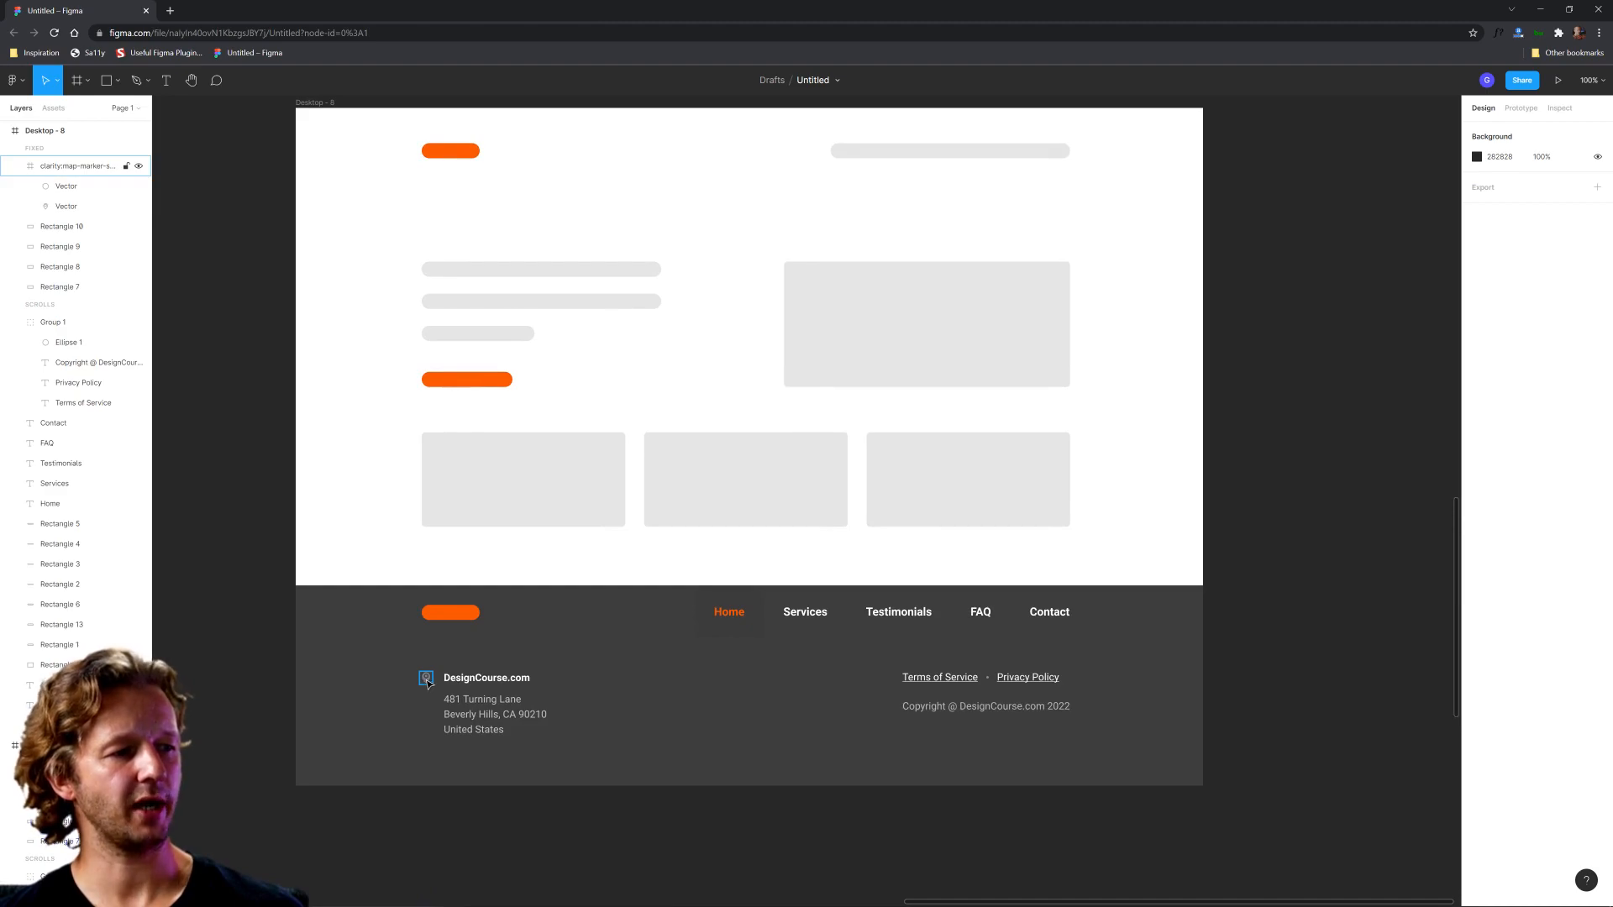
Step: Enlarge the map marker to 31 × 31 and, with rulers shown, align it with the logo's left edge and the DesignCourse.com heading
{"action": "scroll", "coordinate": [436, 724], "scroll_direction": "up", "scroll_amount": 5}
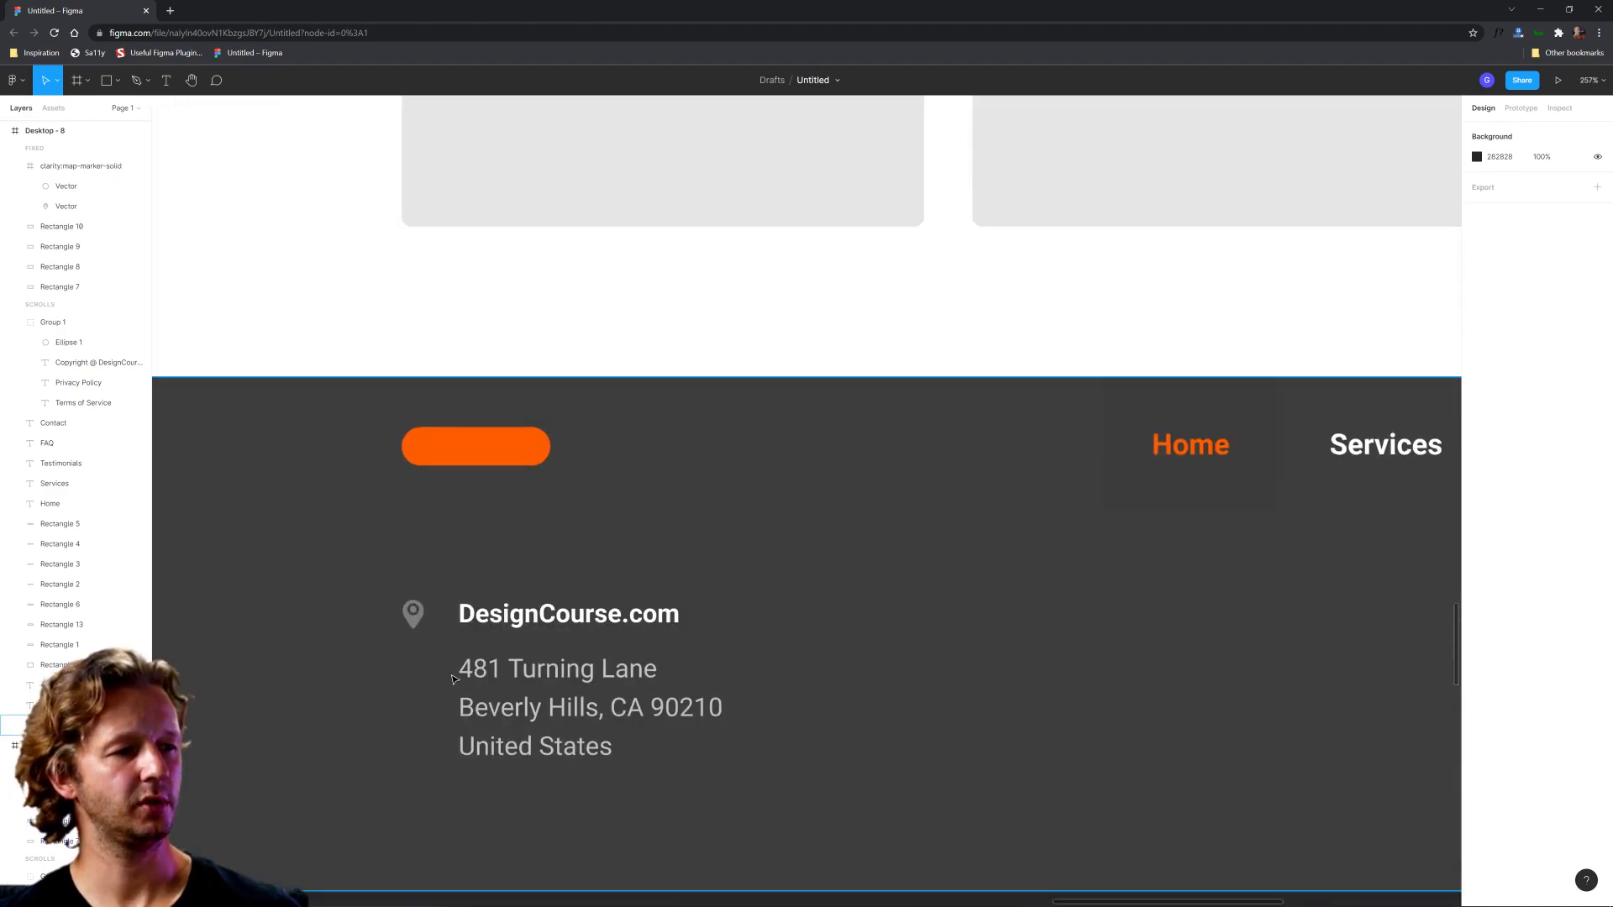
{"action": "left_click", "coordinate": [416, 617]}
{"action": "left_click_drag", "start_coordinate": [446, 636], "coordinate": [422, 621]}
{"action": "key", "text": "shift+r"}
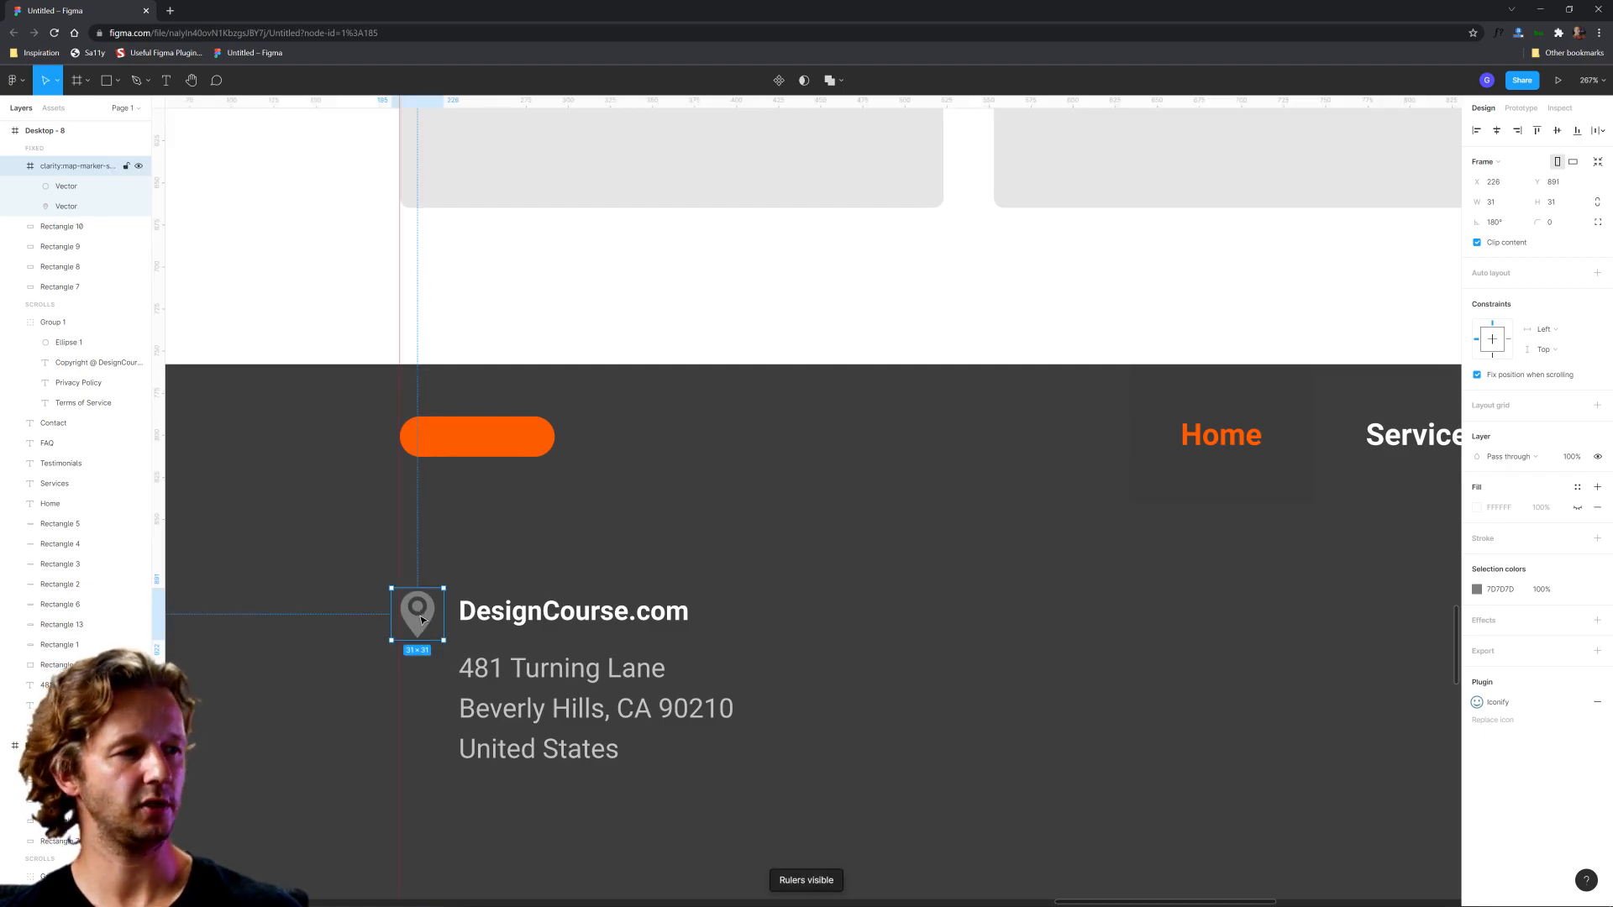
{"action": "key", "text": "Up"}
{"action": "key", "text": "Down"}
{"action": "key", "text": "Up"}
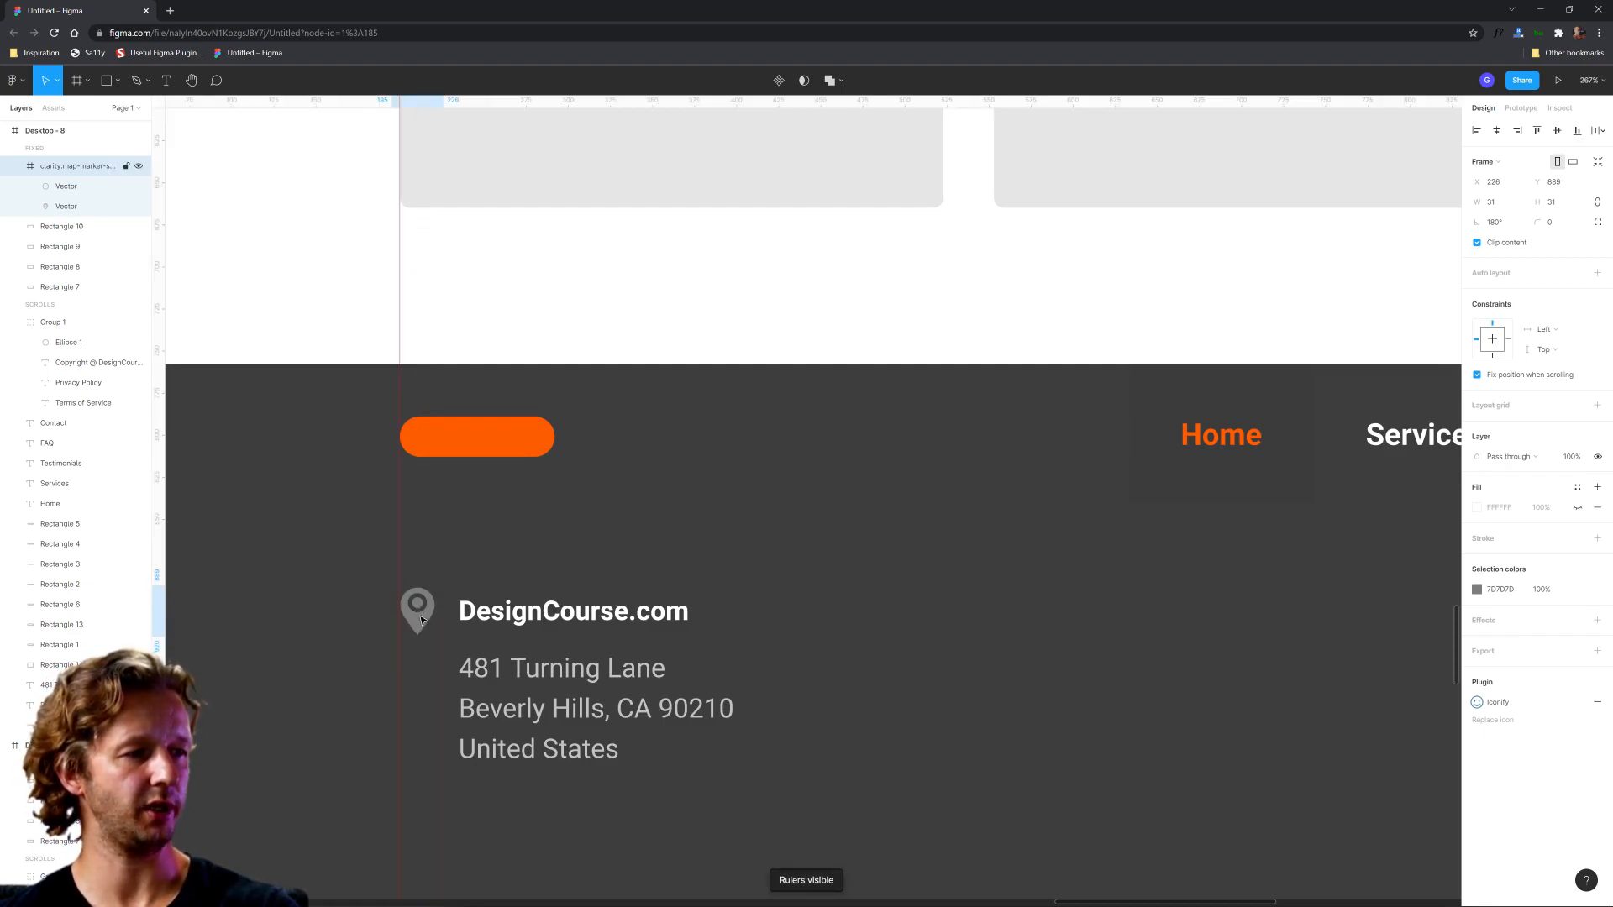
Step: Nudge the DesignCourse.com heading and the address text together slightly away from the map marker
{"action": "left_click", "coordinate": [539, 615]}
{"action": "left_click", "coordinate": [558, 691], "text": "shift"}
{"action": "key", "text": "Right"}
{"action": "key", "text": "Right"}
{"action": "key", "text": "Right"}
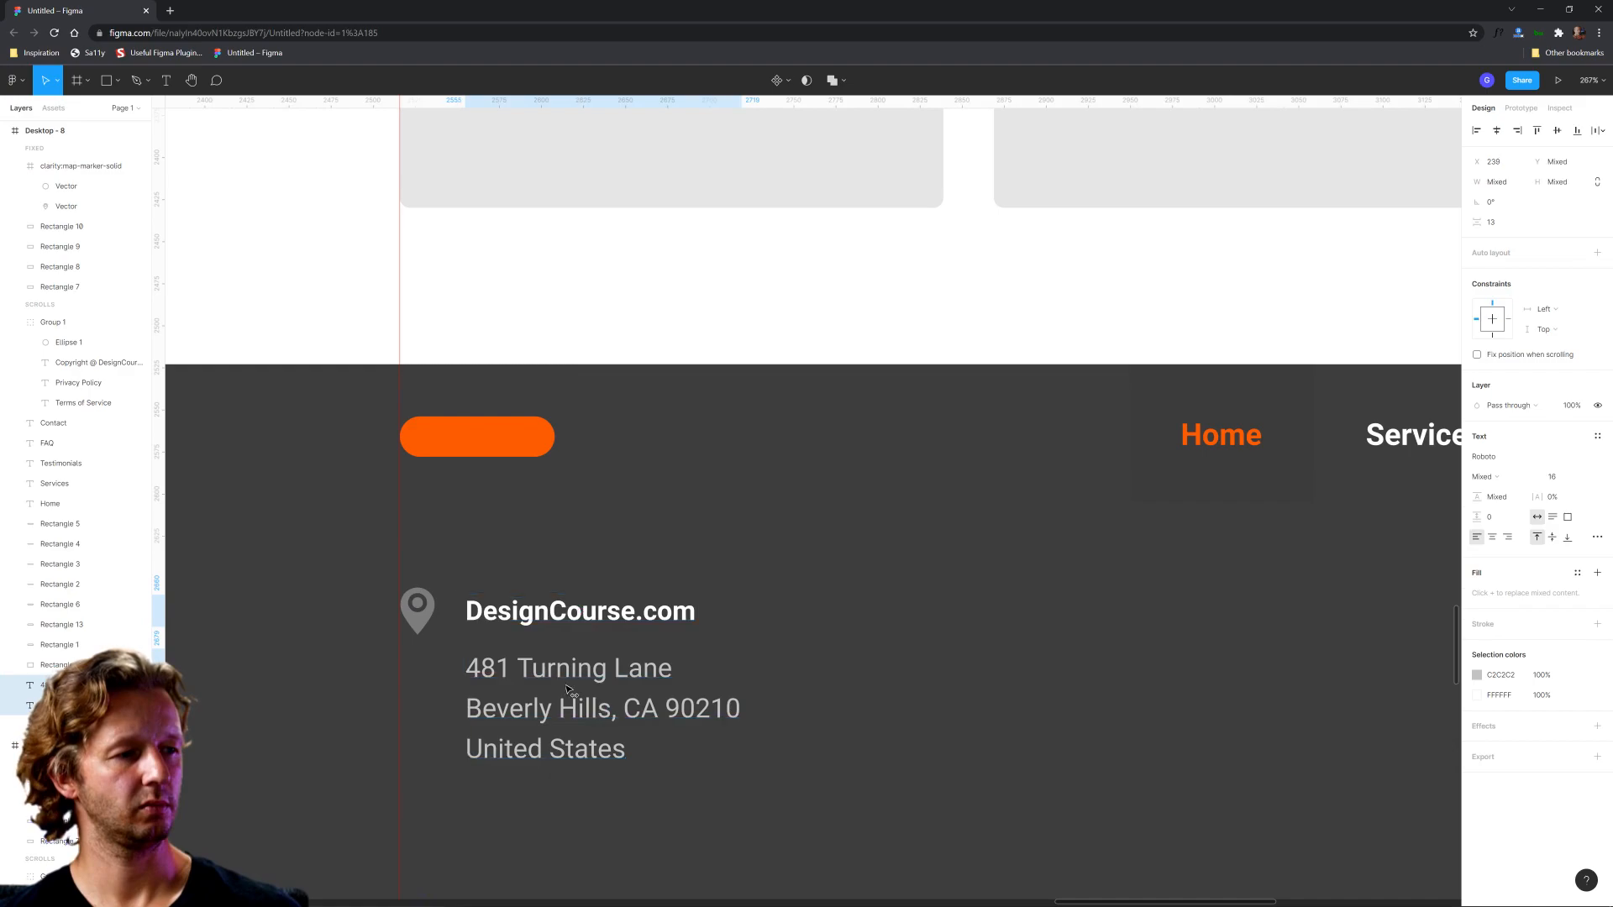
Step: Shrink the map marker to 27 × 27, keeping its visible edge aligned with the logo's left edge
{"action": "left_click", "coordinate": [433, 636]}
{"action": "scroll", "coordinate": [432, 636], "scroll_direction": "down", "scroll_amount": 10}
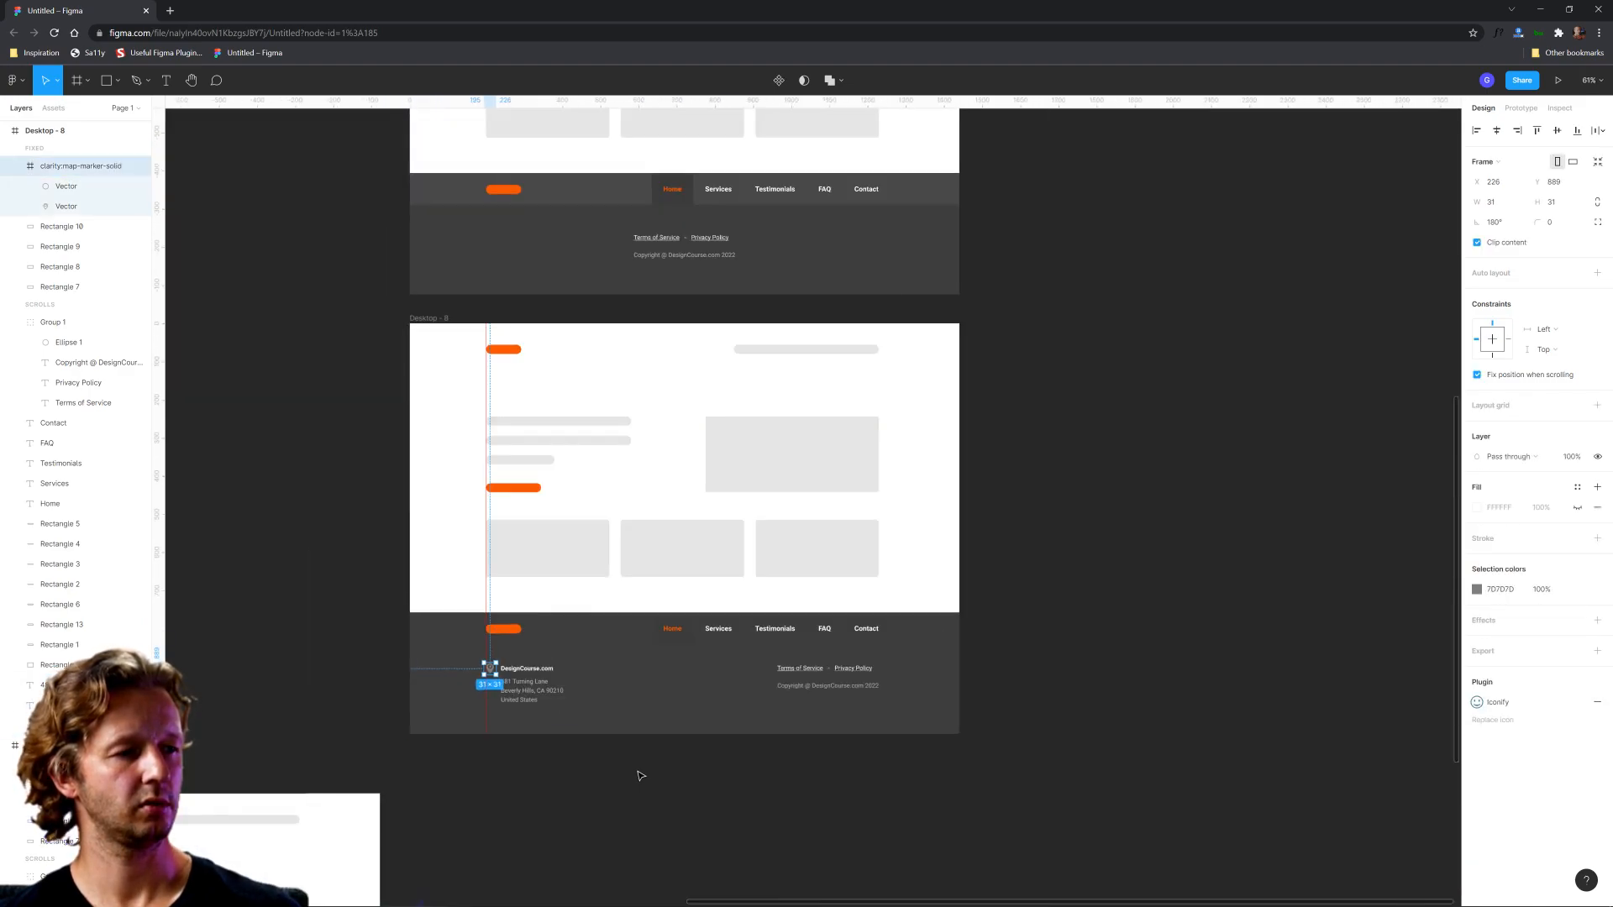
{"action": "left_click", "coordinate": [640, 777]}
{"action": "scroll", "coordinate": [636, 771], "scroll_direction": "up", "scroll_amount": 10}
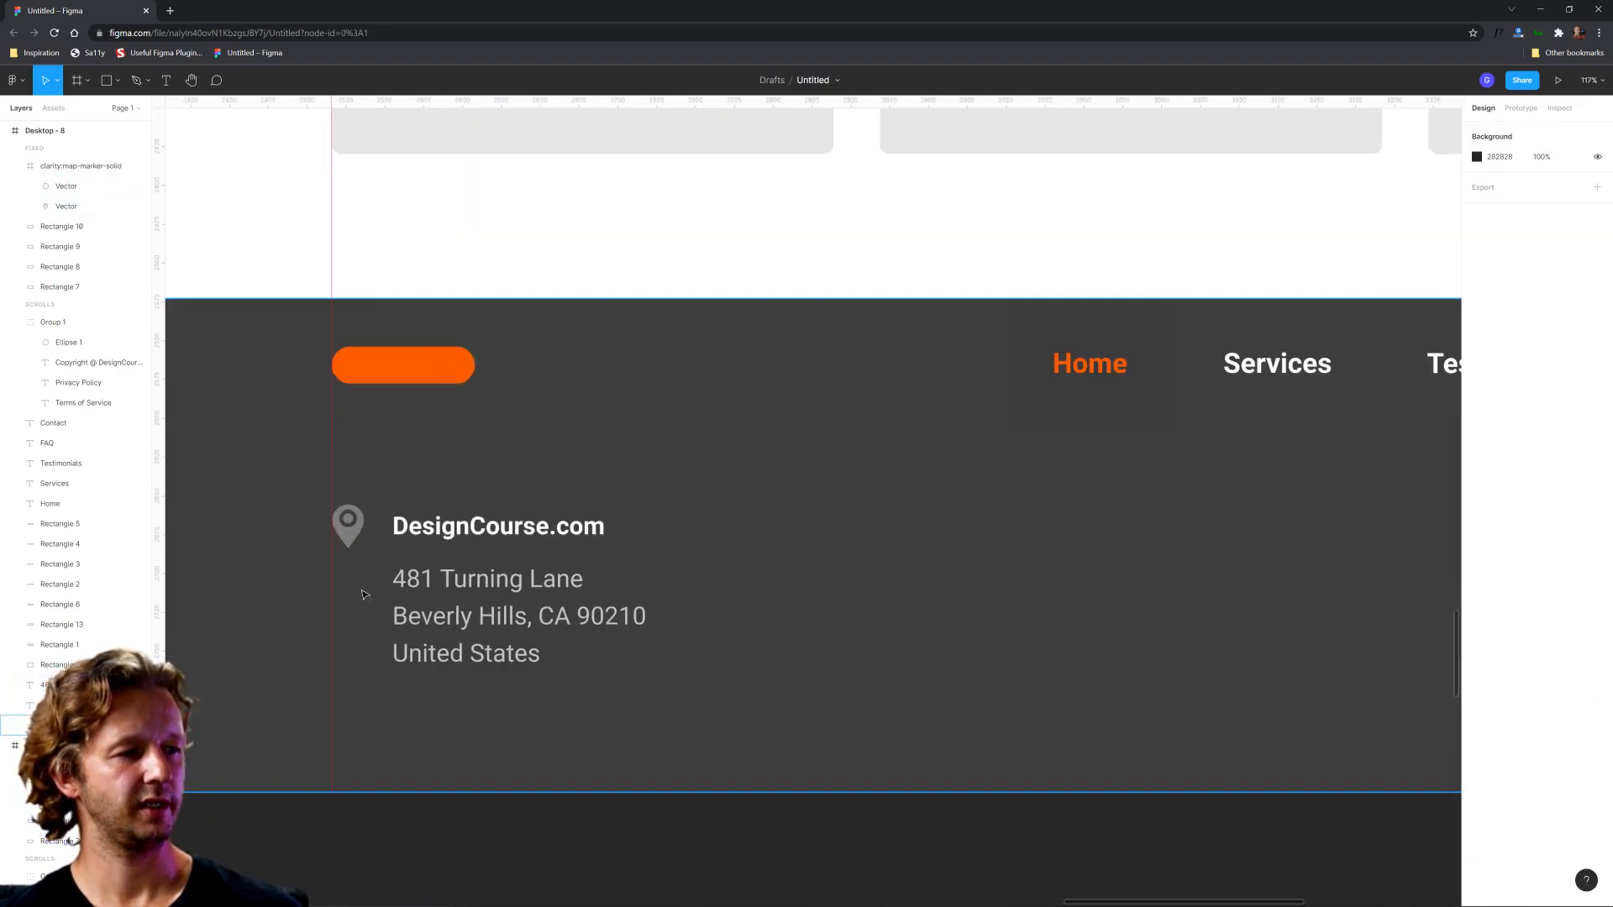
{"action": "left_click", "coordinate": [359, 540]}
{"action": "left_click_drag", "start_coordinate": [372, 551], "coordinate": [370, 548]}
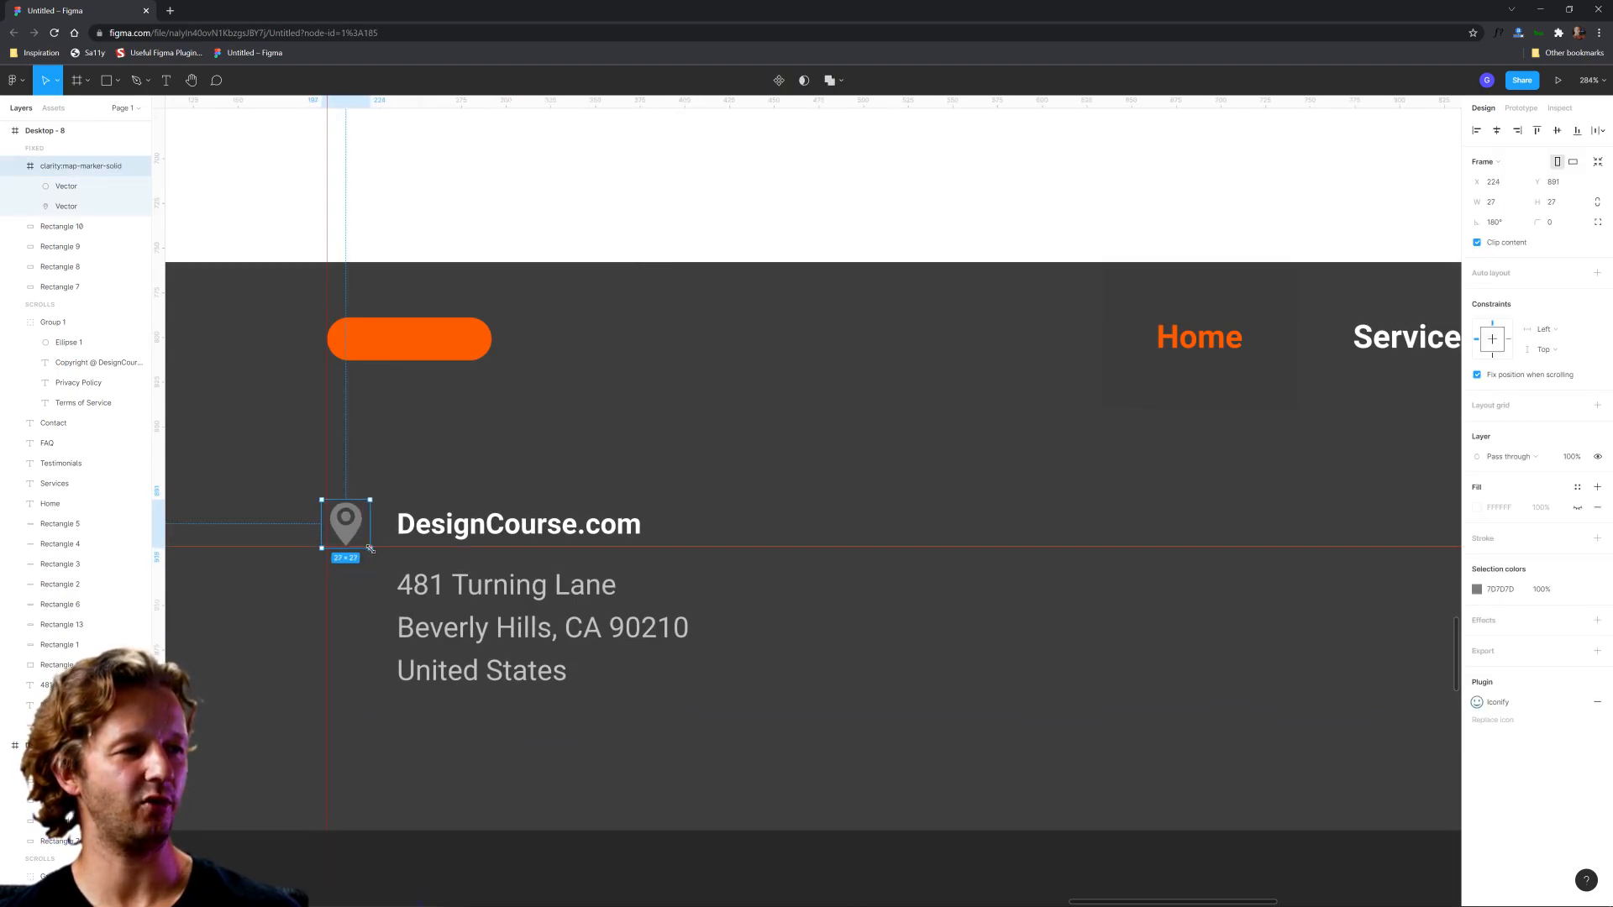
Step: Hide the rulers and examine the marker, address and footer alignment across the Desktop - 8 layout
{"action": "left_click", "coordinate": [645, 777]}
{"action": "scroll", "coordinate": [763, 736], "scroll_direction": "down", "scroll_amount": 6}
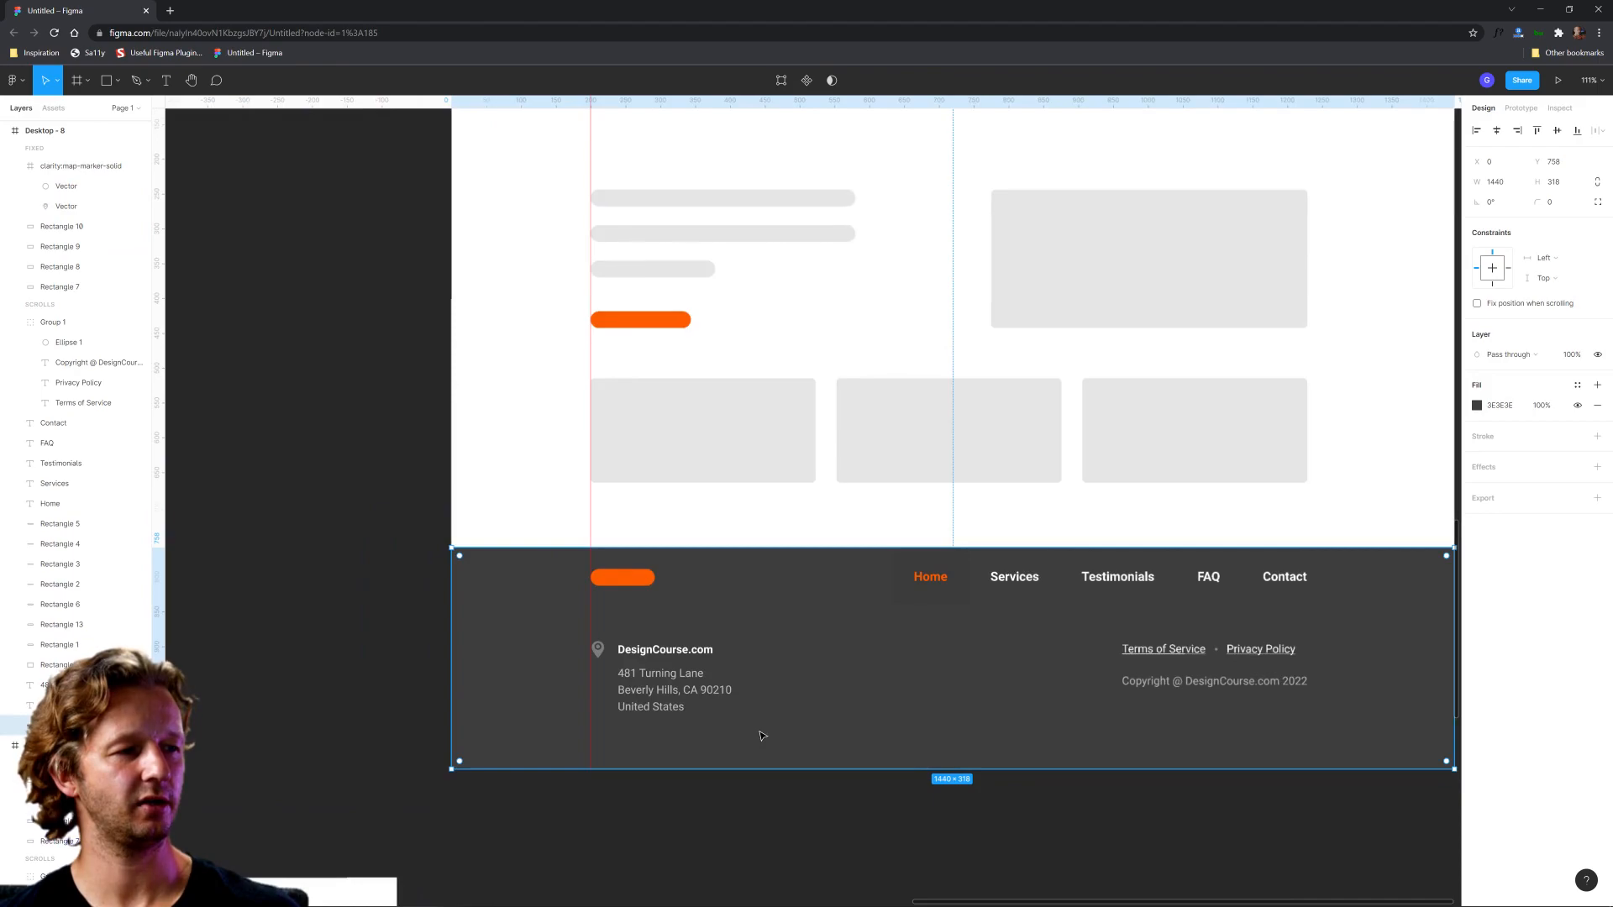
{"action": "left_click", "coordinate": [854, 803]}
{"action": "left_click_drag", "start_coordinate": [881, 792], "coordinate": [796, 794]}
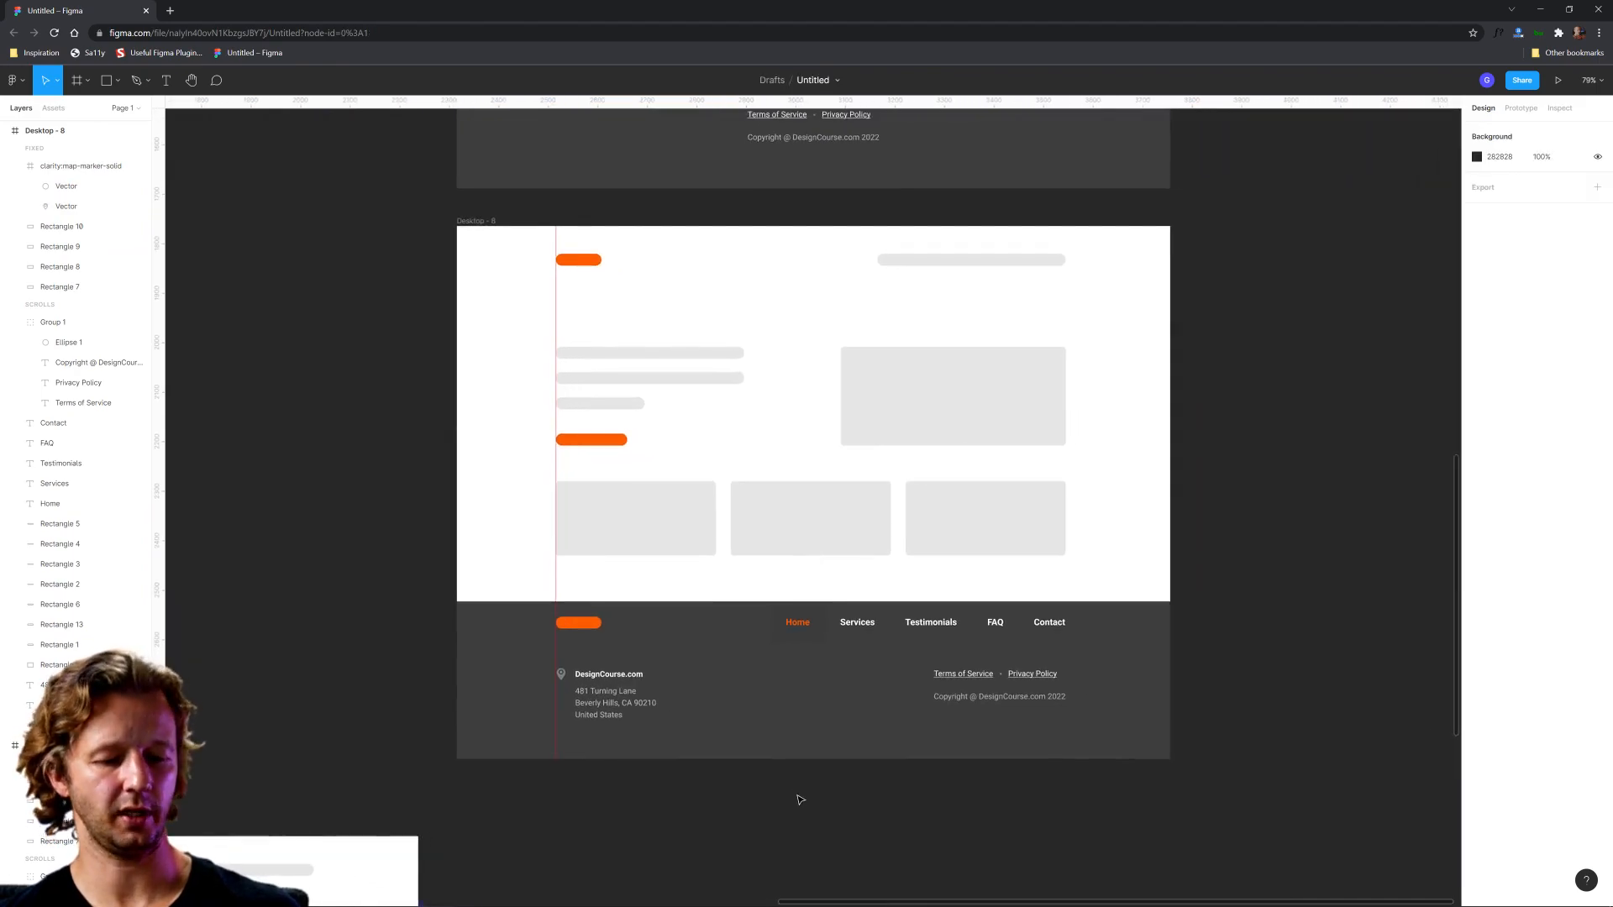
{"action": "key", "text": "shift+r"}
{"action": "scroll", "coordinate": [777, 800], "scroll_direction": "right", "scroll_amount": 3}
{"action": "scroll", "coordinate": [786, 785], "scroll_direction": "up", "scroll_amount": 2}
{"action": "scroll", "coordinate": [791, 780], "scroll_direction": "up", "scroll_amount": 1}
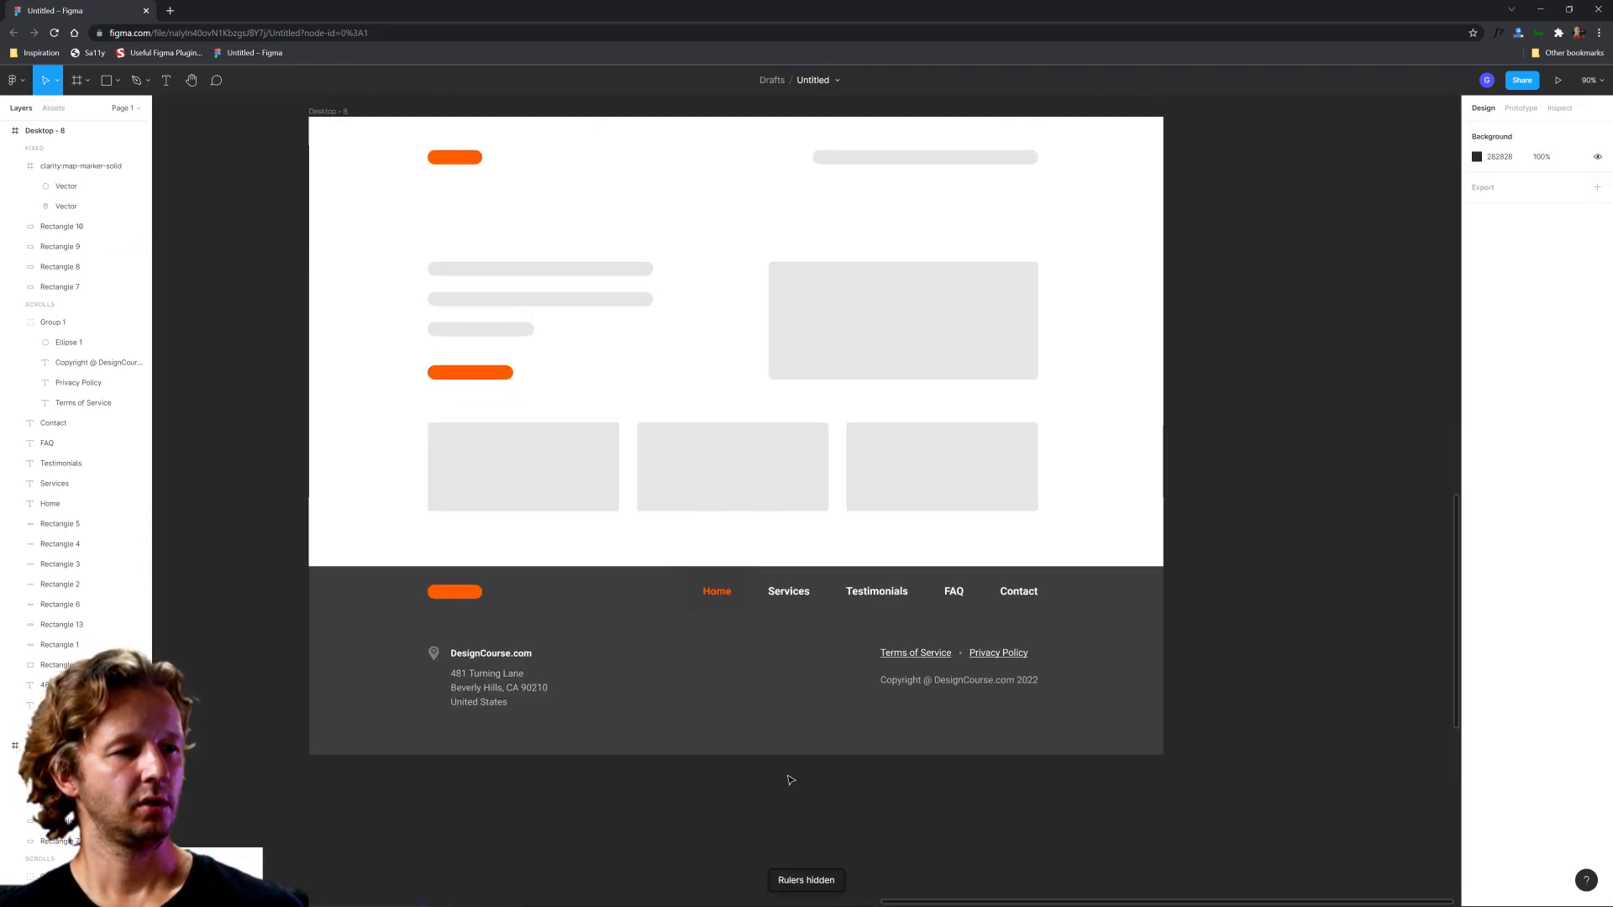
Step: Darken the fill of the rectangle behind the footer's Home link to 373737
{"action": "left_click", "coordinate": [717, 593]}
{"action": "left_click", "coordinate": [856, 785]}
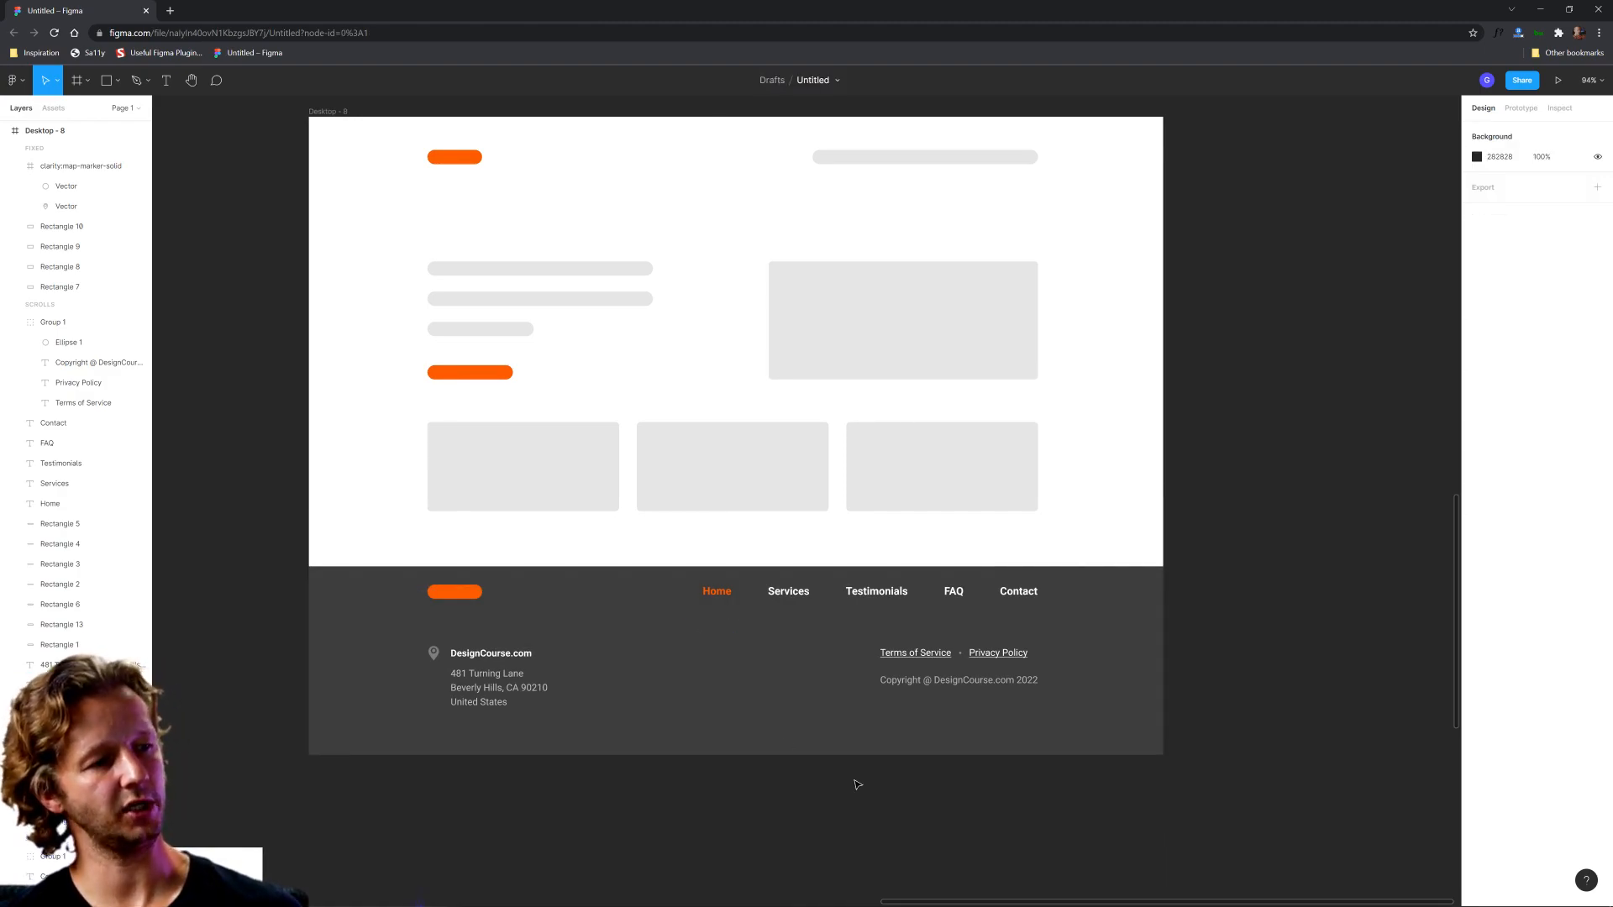
{"action": "left_click", "coordinate": [716, 593]}
{"action": "left_click", "coordinate": [776, 778]}
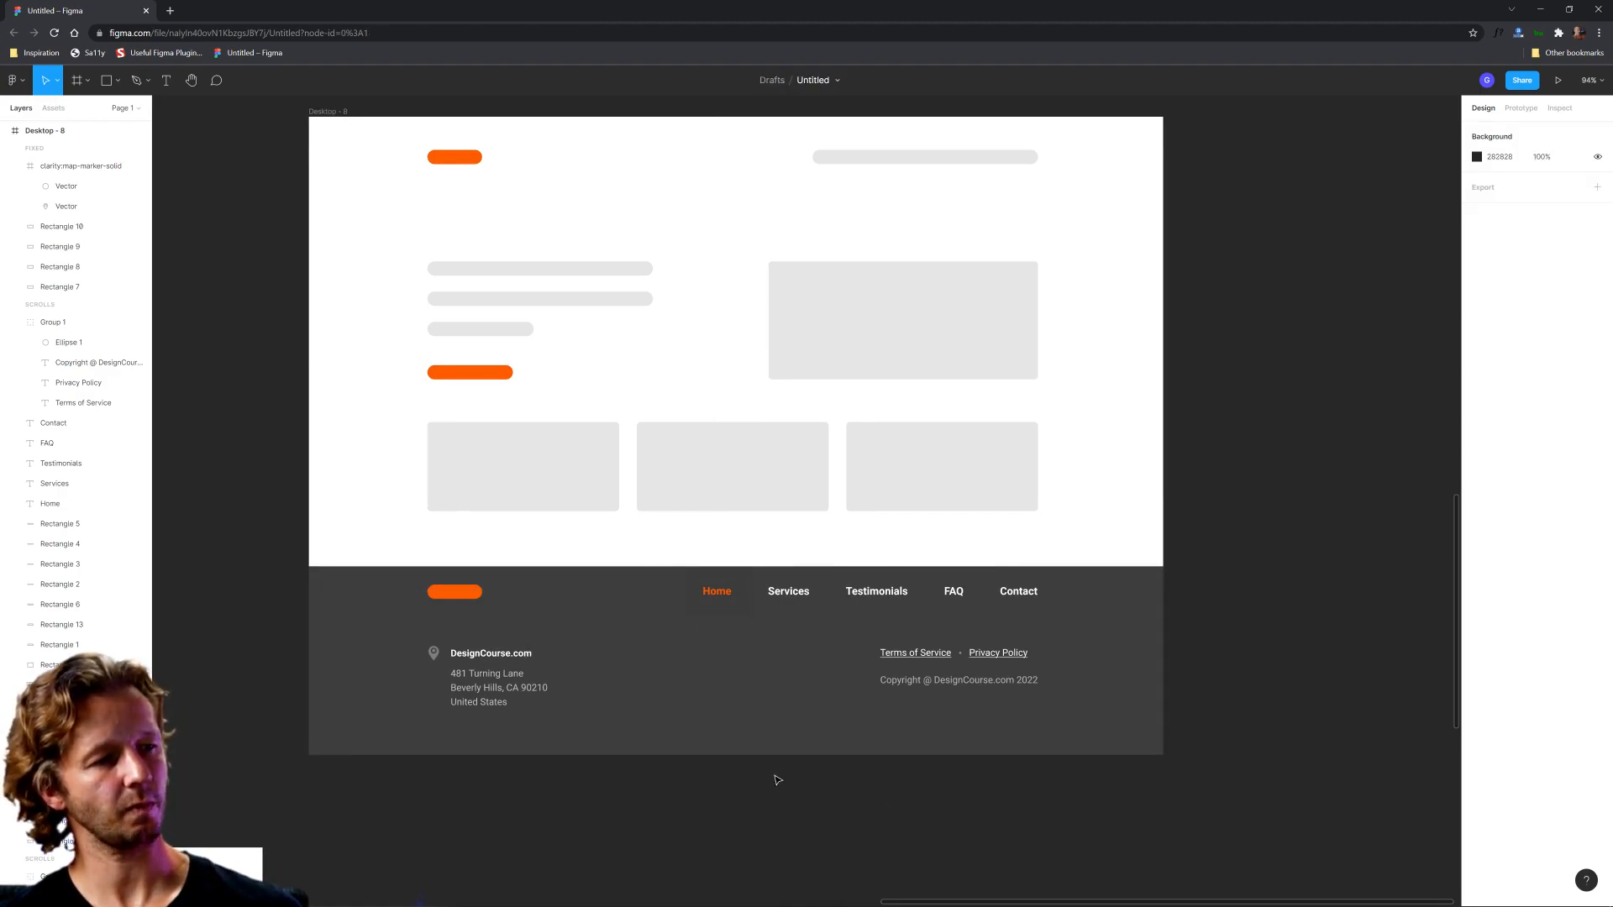
{"action": "left_click", "coordinate": [746, 613]}
{"action": "left_click", "coordinate": [1476, 408]}
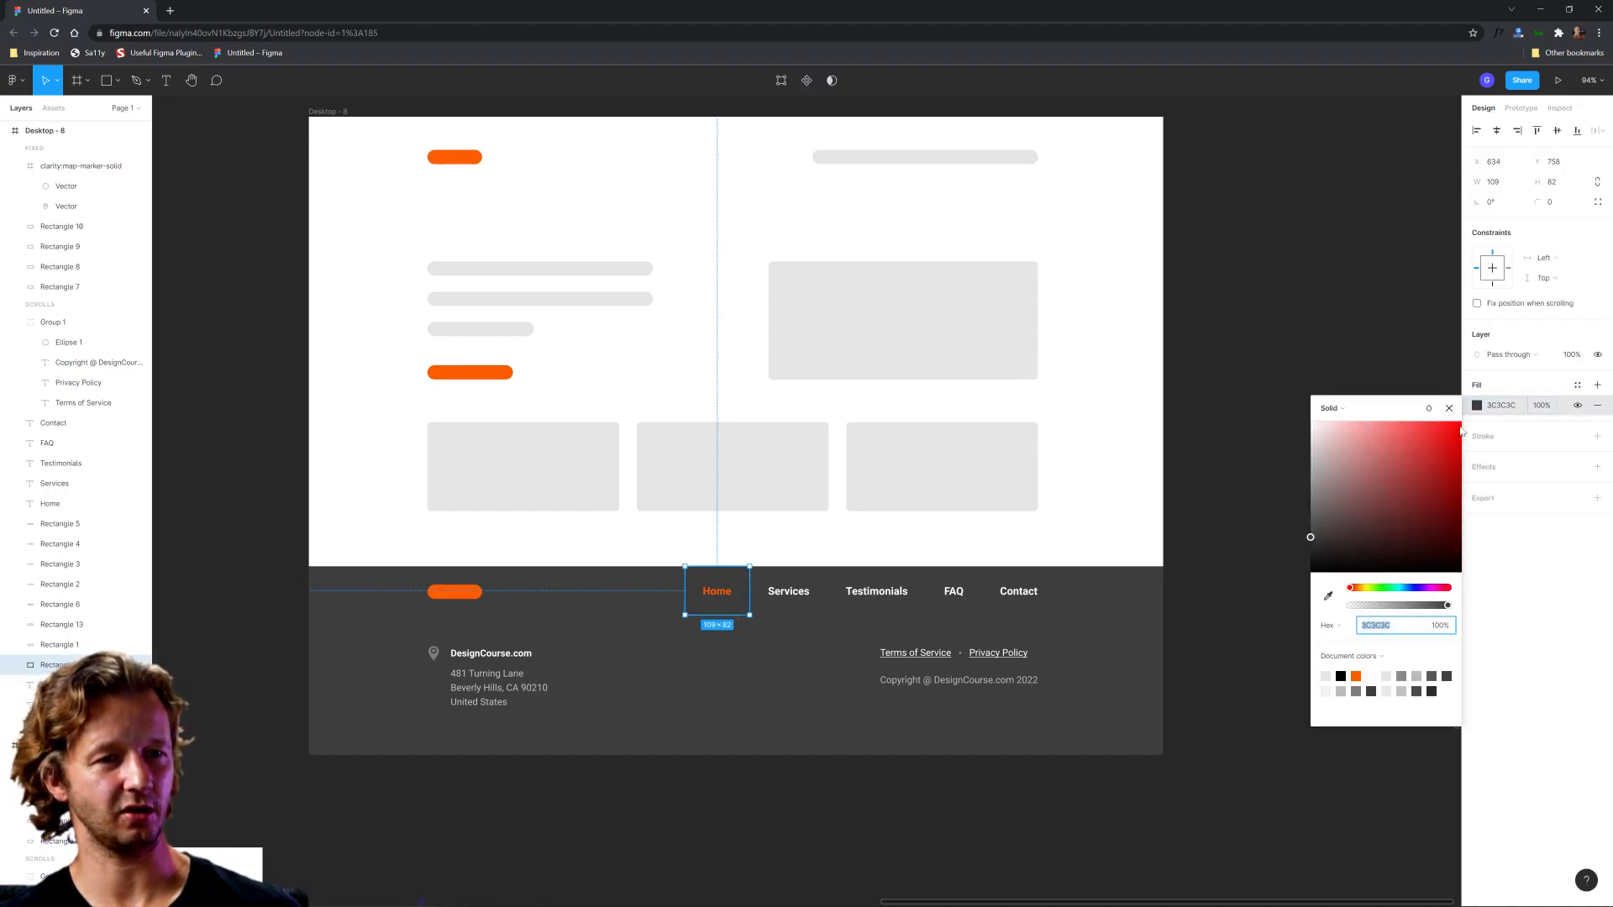
{"action": "left_click", "coordinate": [1218, 682]}
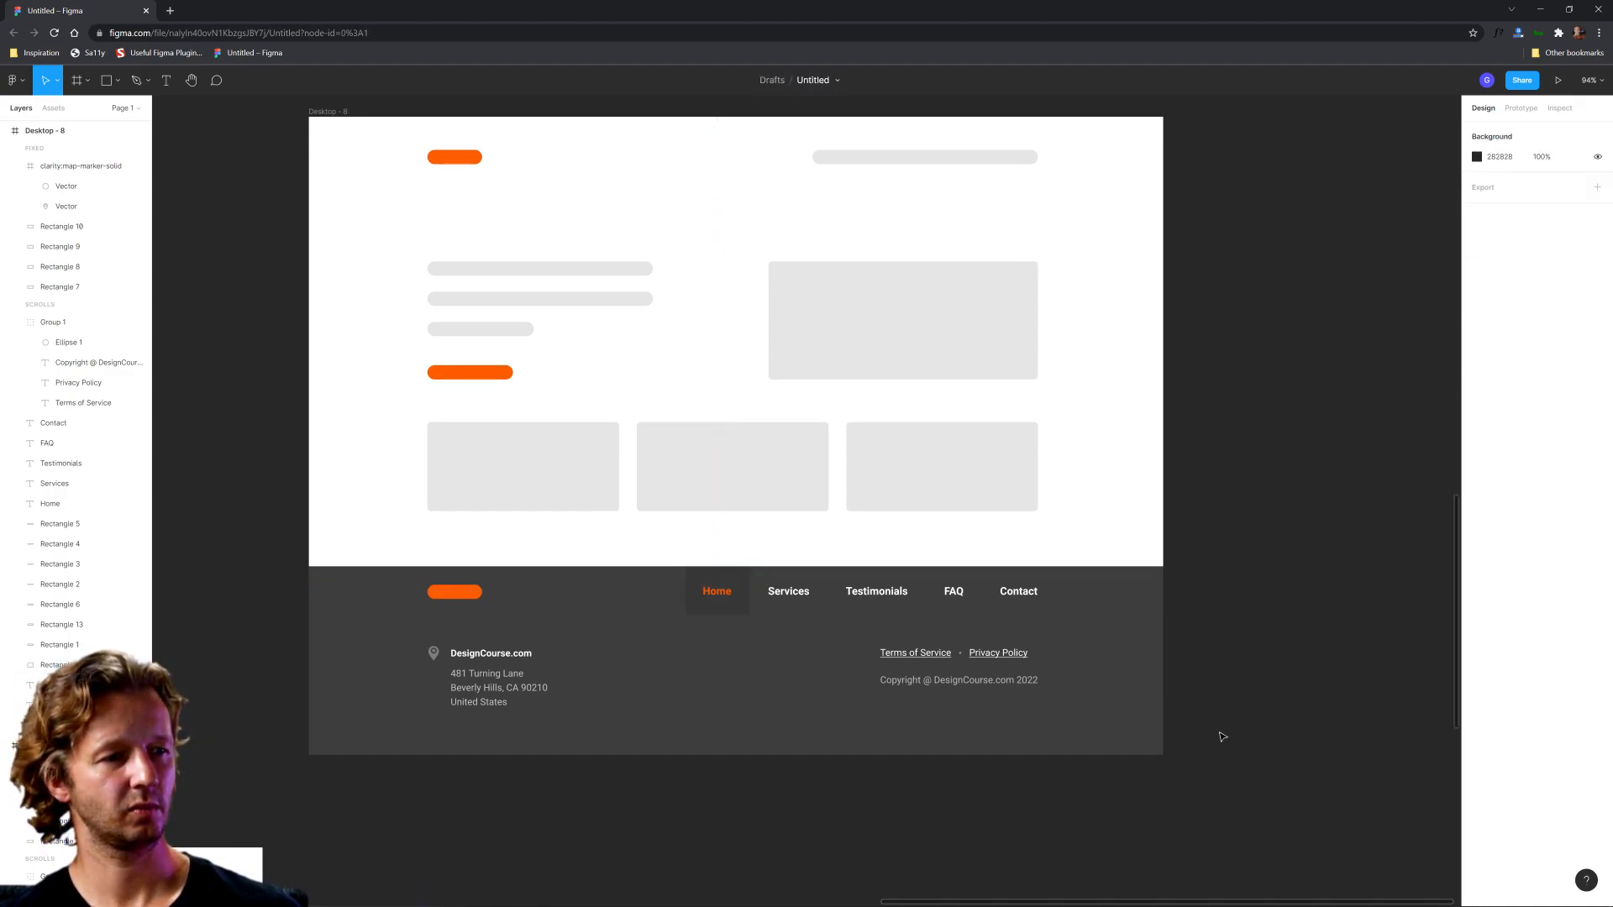
Step: Draw a horizontal 1440-wide line across the footer directly below the navigation row, at Y 840
{"action": "scroll", "coordinate": [714, 822], "scroll_direction": "up", "scroll_amount": 3, "text": "ctrl"}
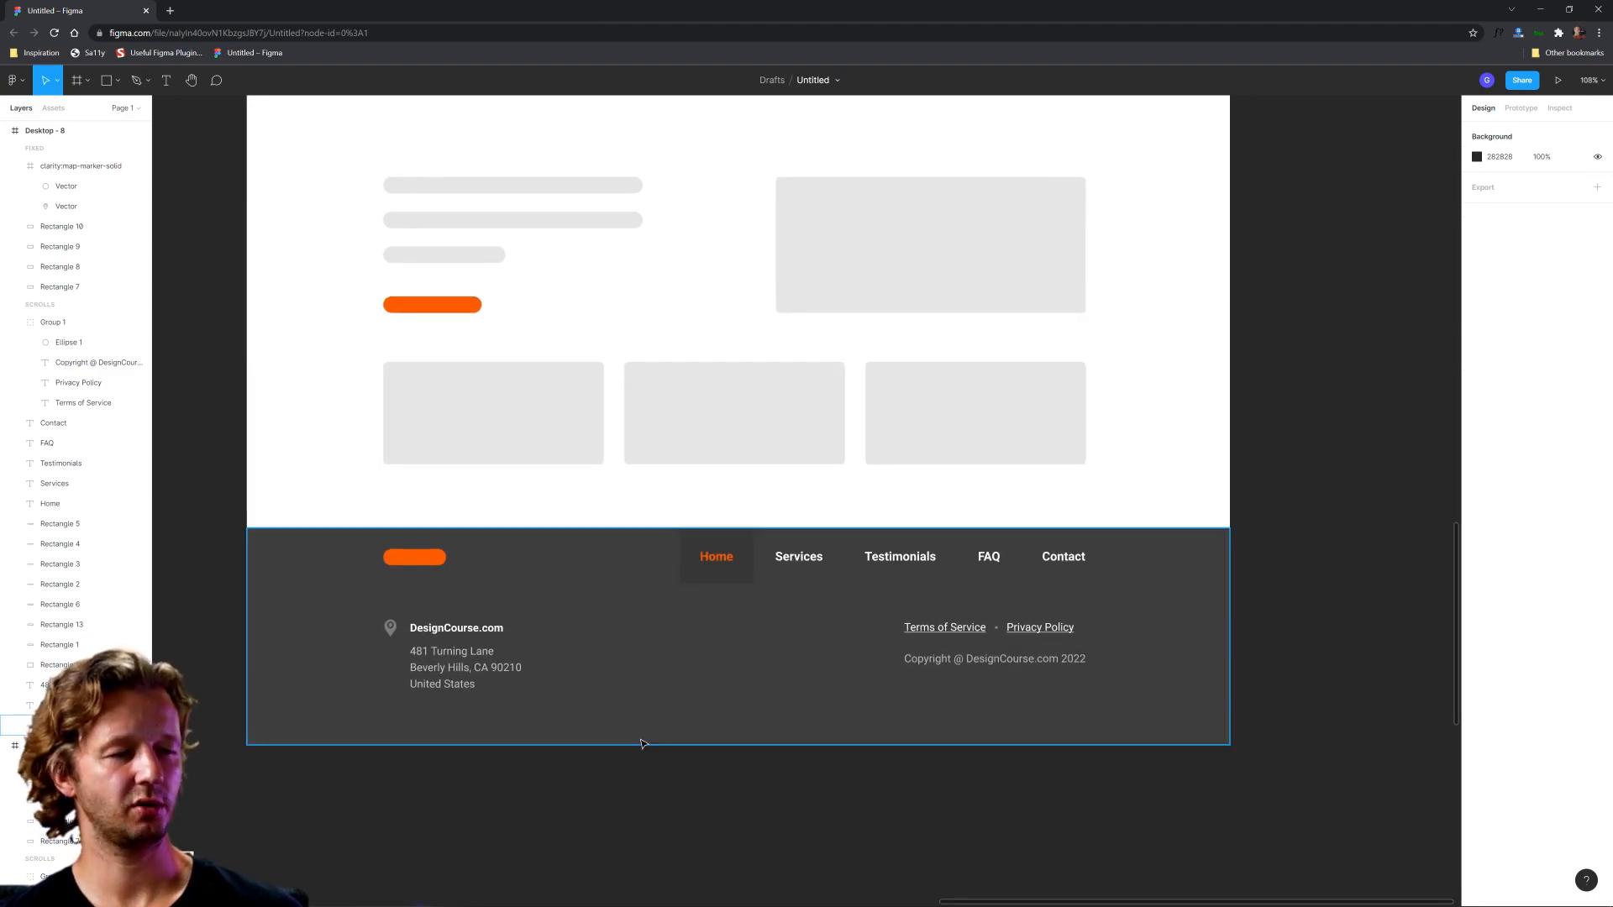
{"action": "left_click", "coordinate": [117, 80]}
{"action": "left_click", "coordinate": [99, 128]}
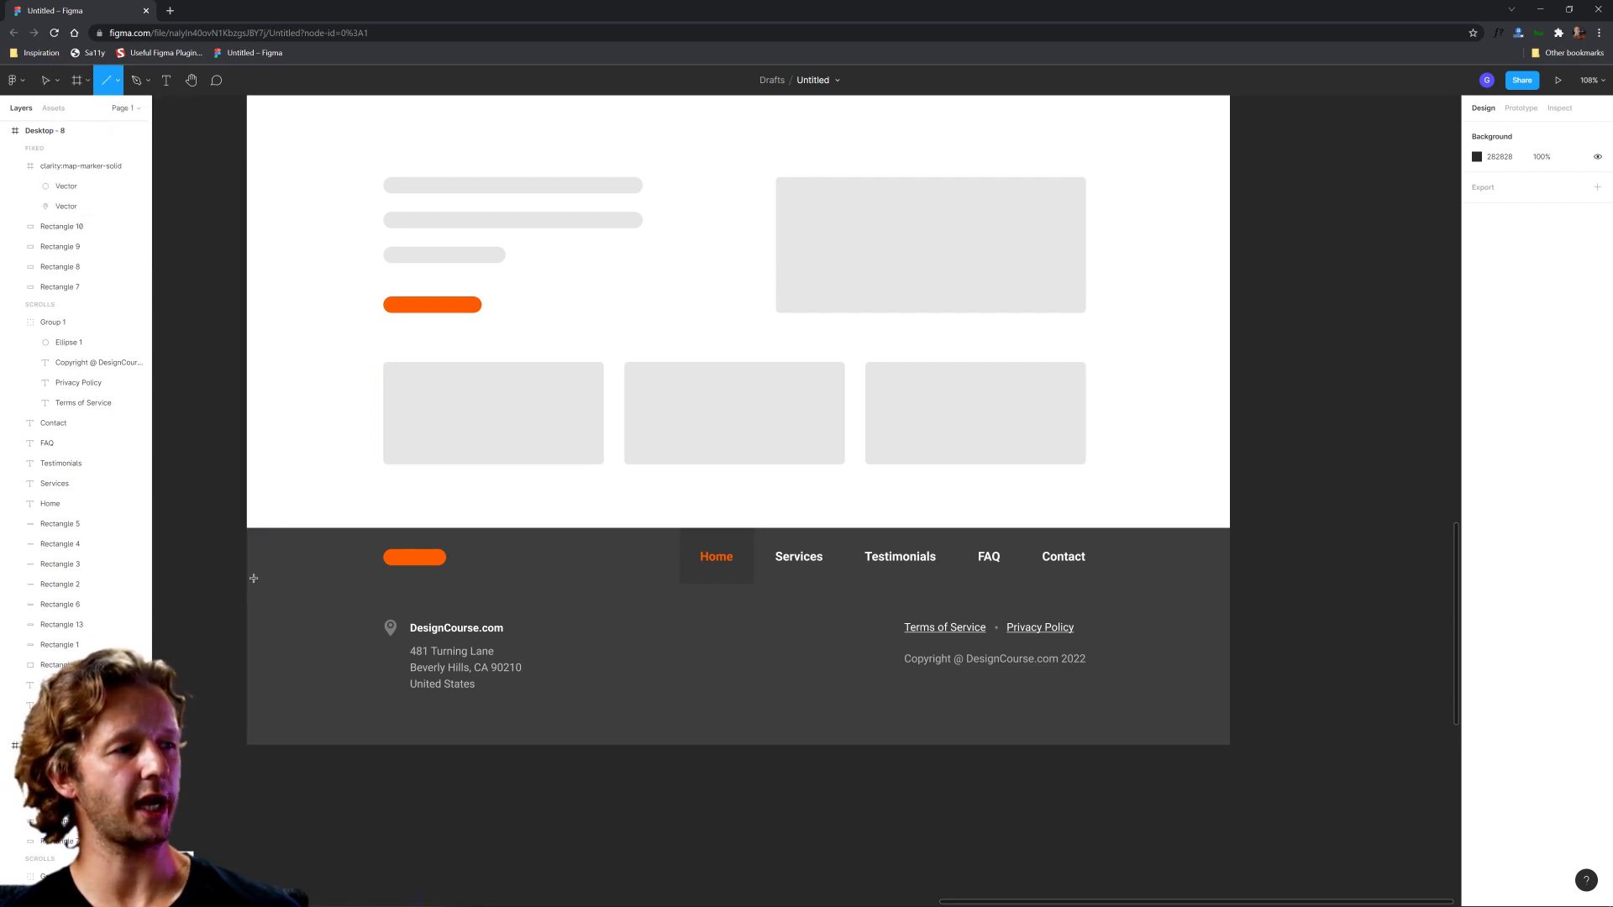
{"action": "left_click_drag", "start_coordinate": [248, 579], "coordinate": [1230, 588]}
{"action": "key", "text": "Down"}
{"action": "key", "text": "Down"}
{"action": "key", "text": "Down"}
{"action": "key", "text": "Down"}
{"action": "key", "text": "Down"}
{"action": "key", "text": "Down"}
{"action": "key", "text": "Down"}
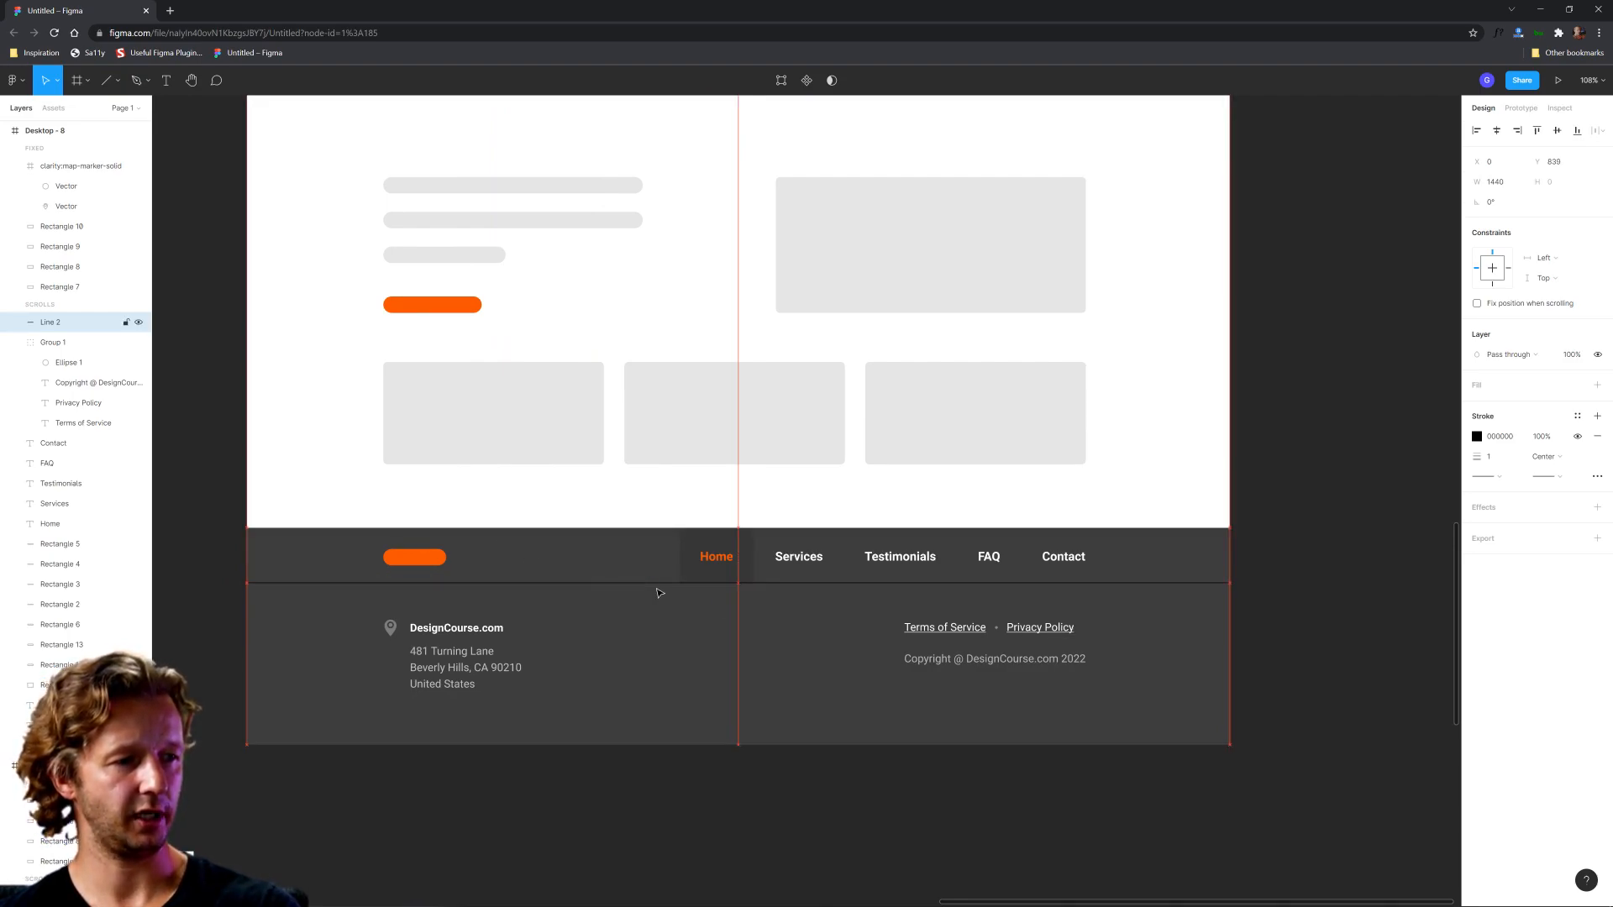
{"action": "key", "text": "Down"}
Step: Colour the divider line's stroke 373737 by sampling the background behind the Home link
{"action": "left_click", "coordinate": [1477, 436]}
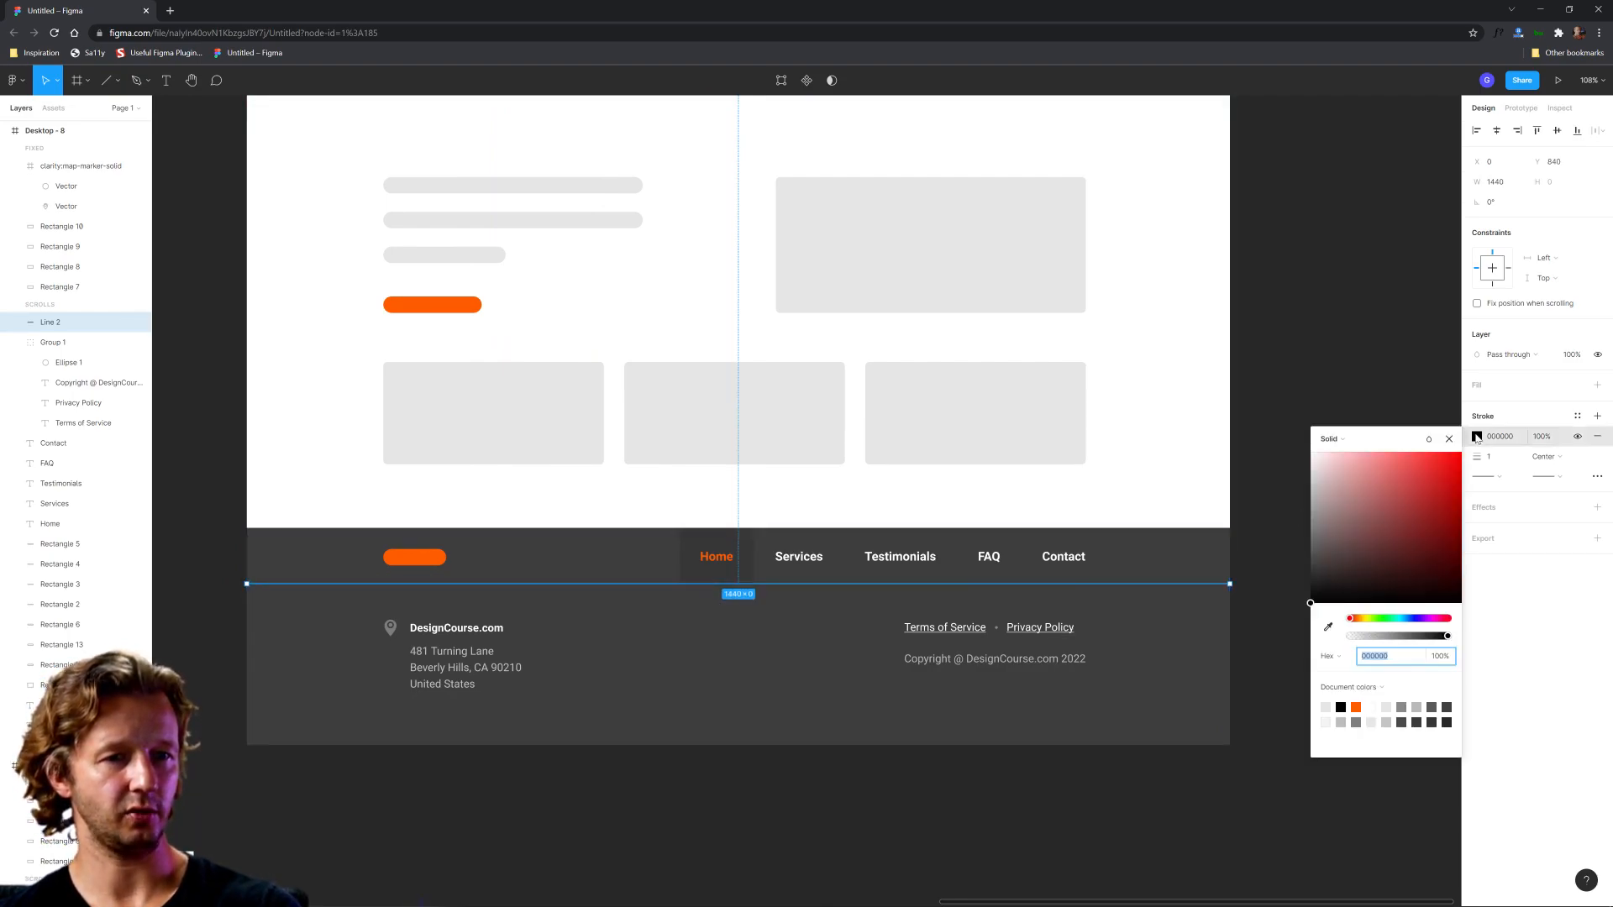
{"action": "left_click", "coordinate": [1328, 626]}
{"action": "left_click", "coordinate": [720, 564]}
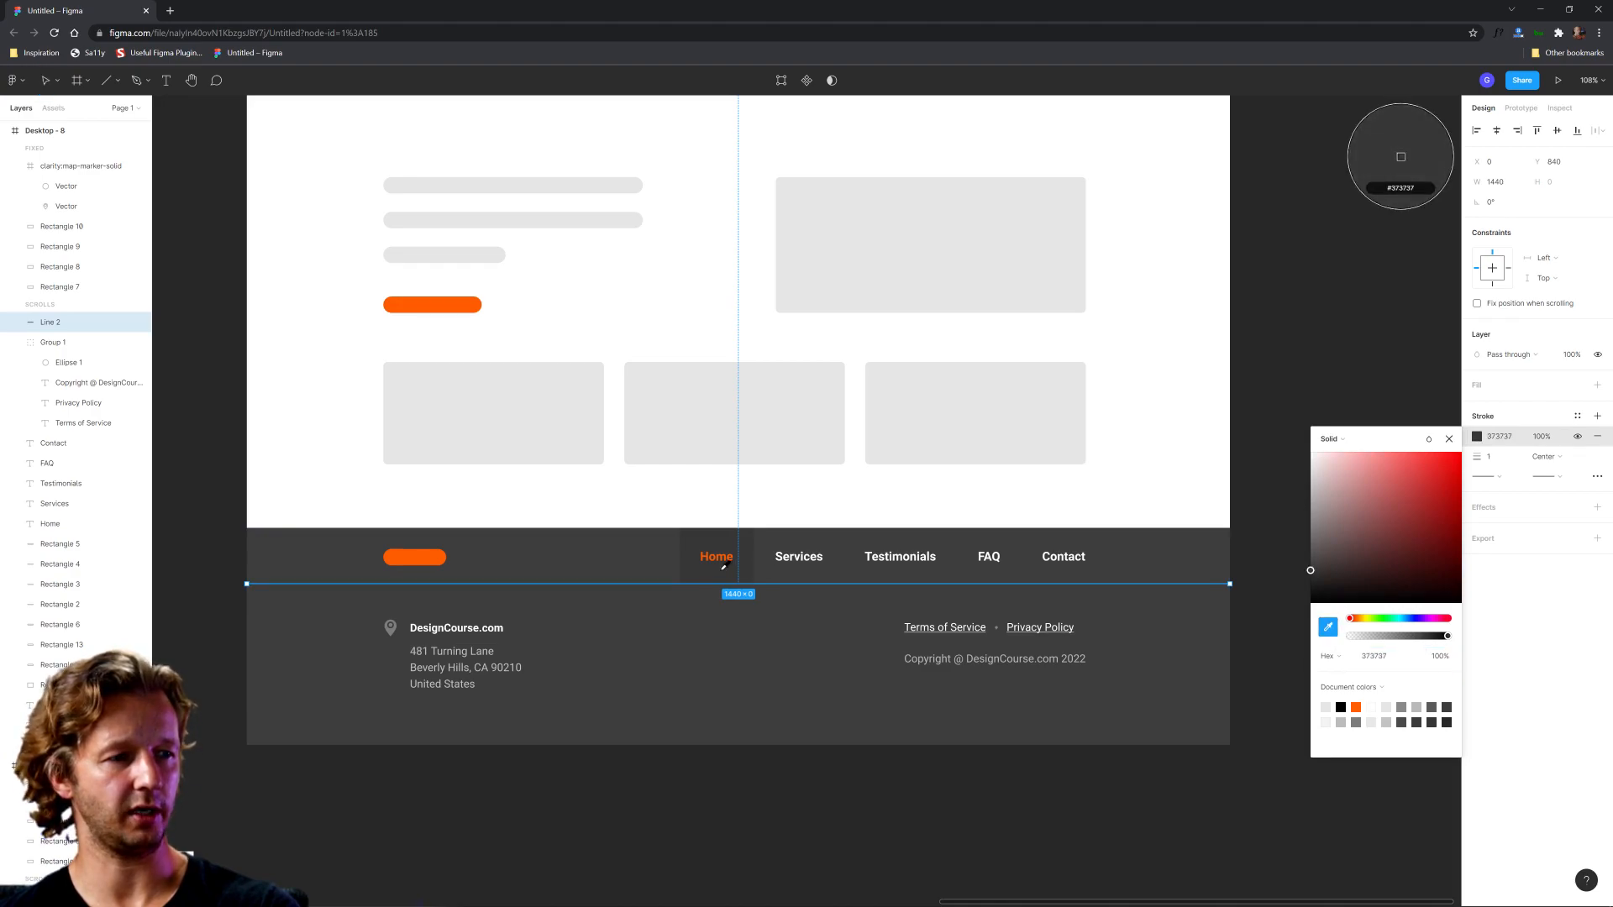
{"action": "left_click", "coordinate": [853, 795]}
Step: Make the stroke of the divider line below the footer navigation slightly darker
{"action": "left_click", "coordinate": [799, 585]}
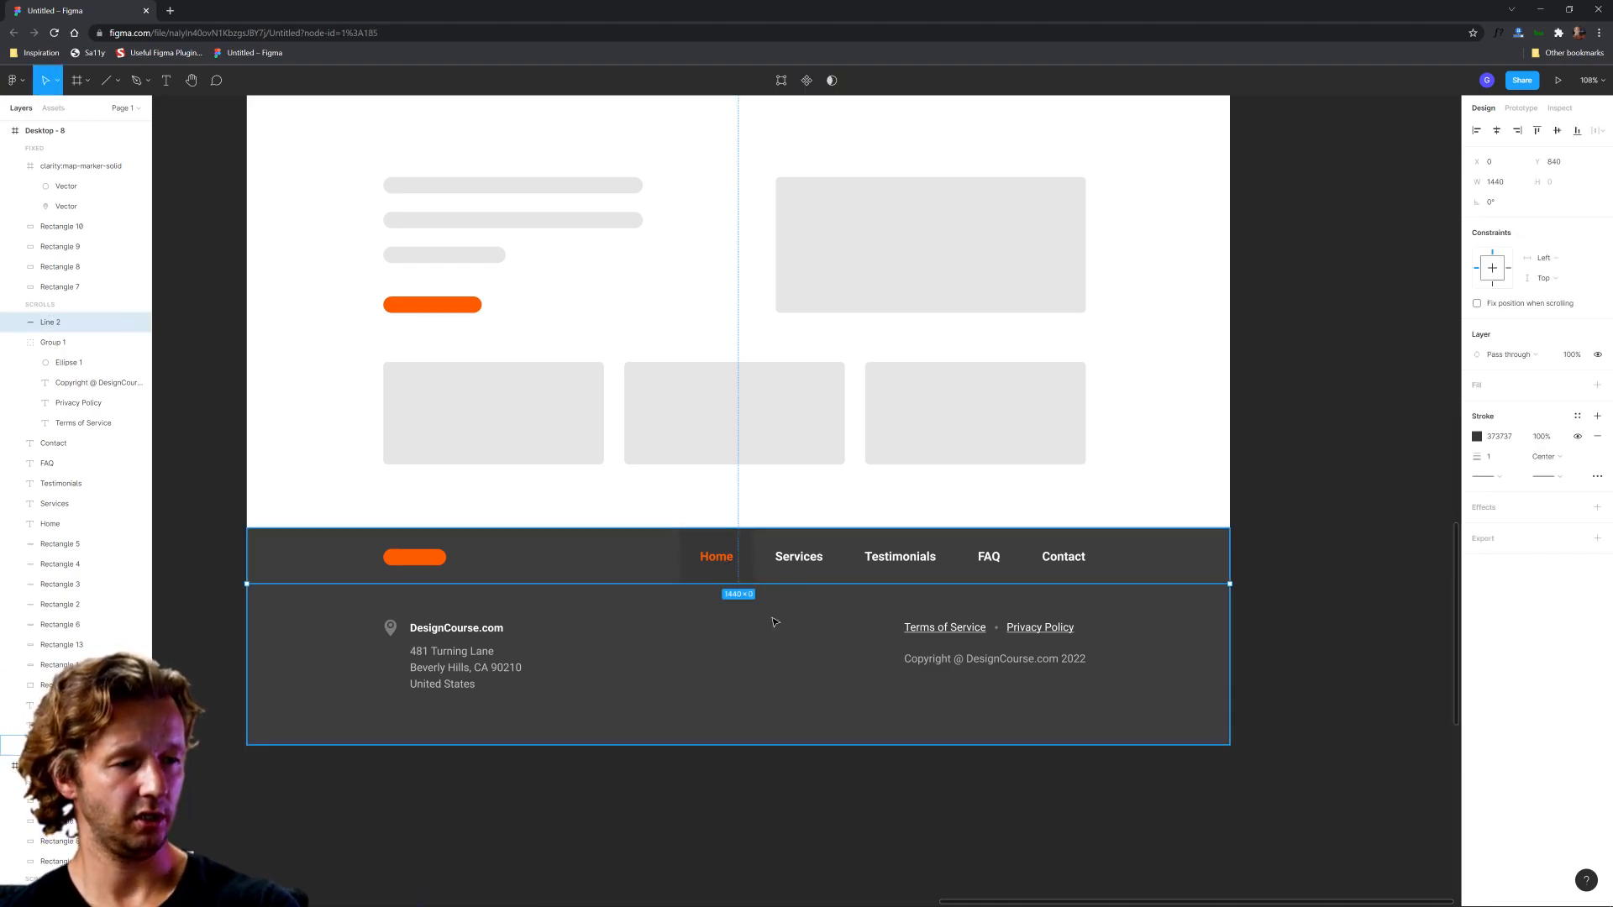
{"action": "scroll", "coordinate": [721, 617], "scroll_direction": "up", "scroll_amount": 5}
{"action": "left_click", "coordinate": [778, 598]}
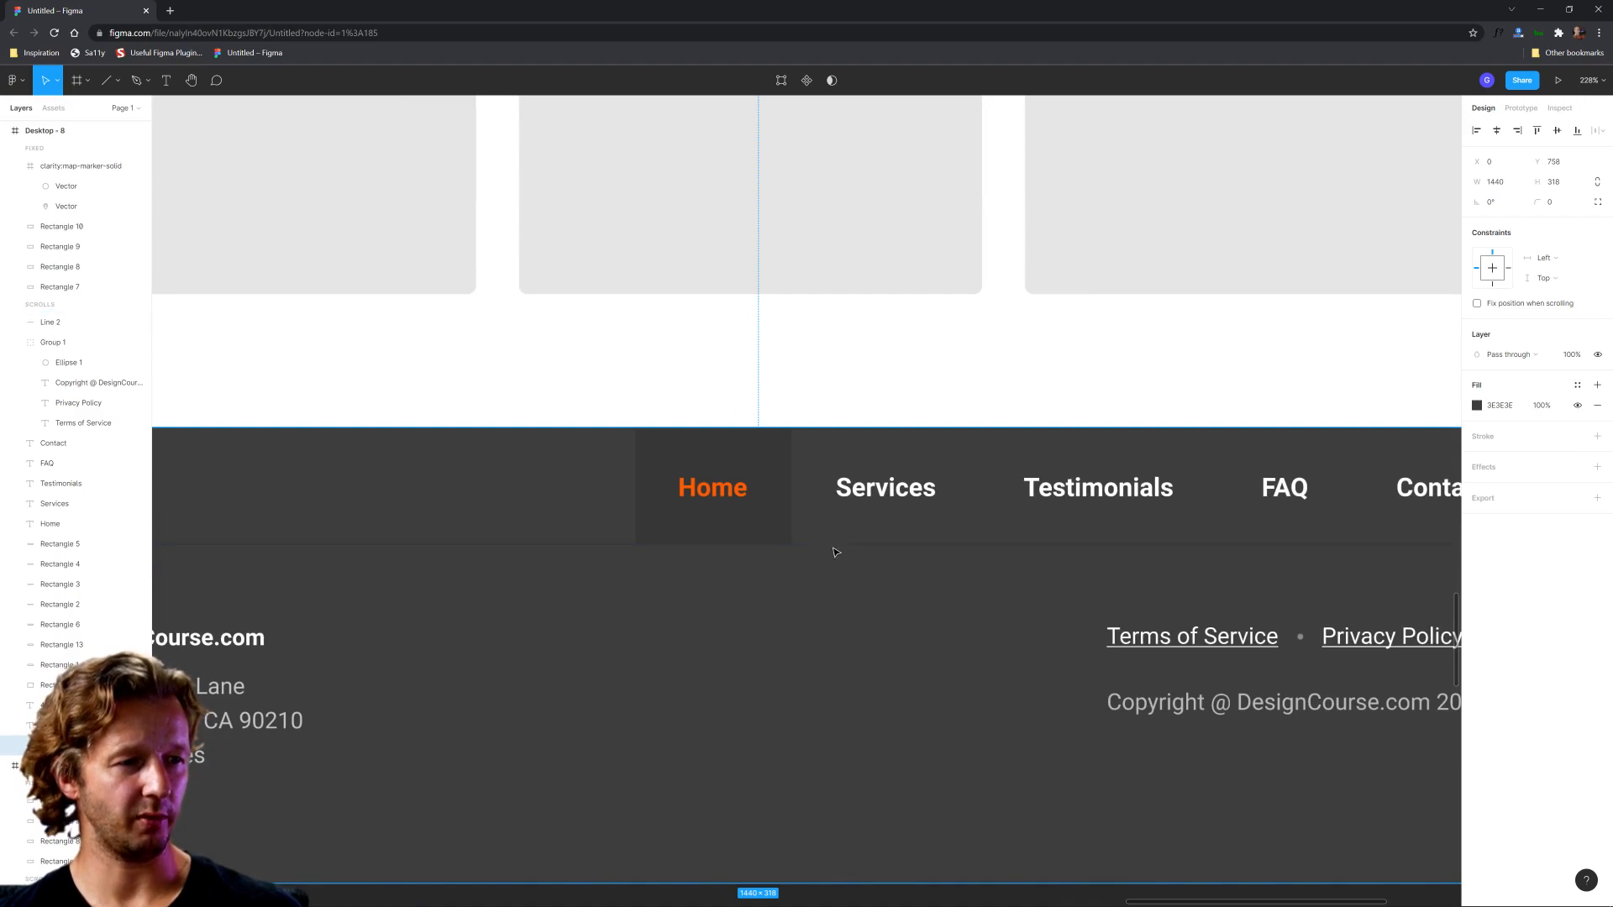
{"action": "left_click", "coordinate": [835, 547]}
{"action": "left_click", "coordinate": [1477, 436]}
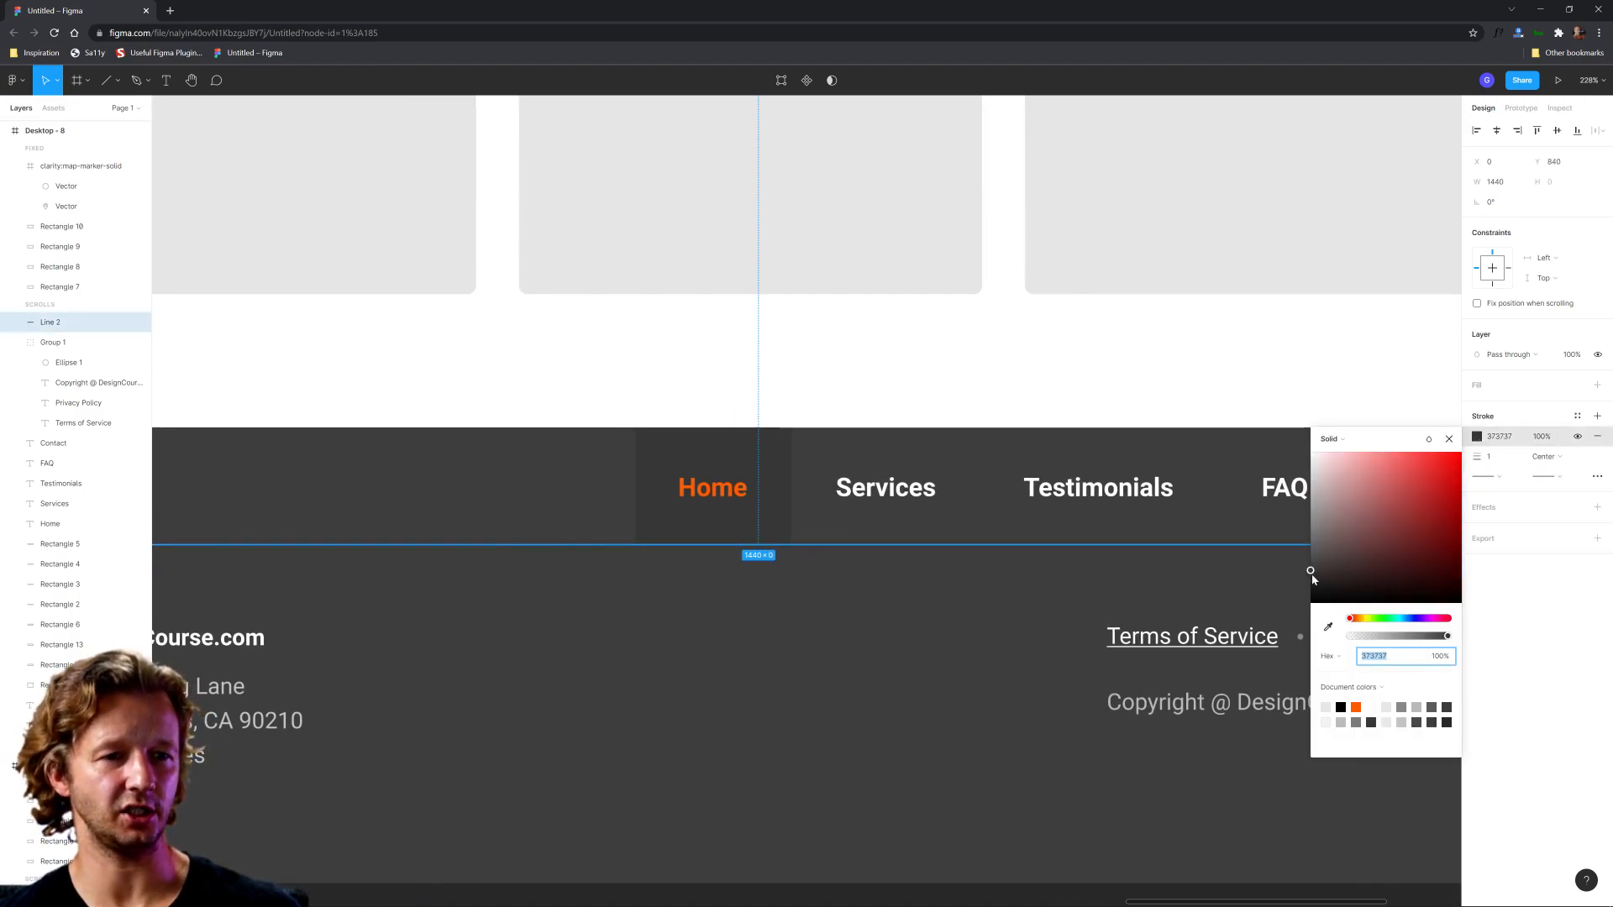
{"action": "left_click", "coordinate": [858, 386]}
{"action": "scroll", "coordinate": [754, 374], "scroll_direction": "down", "scroll_amount": 3}
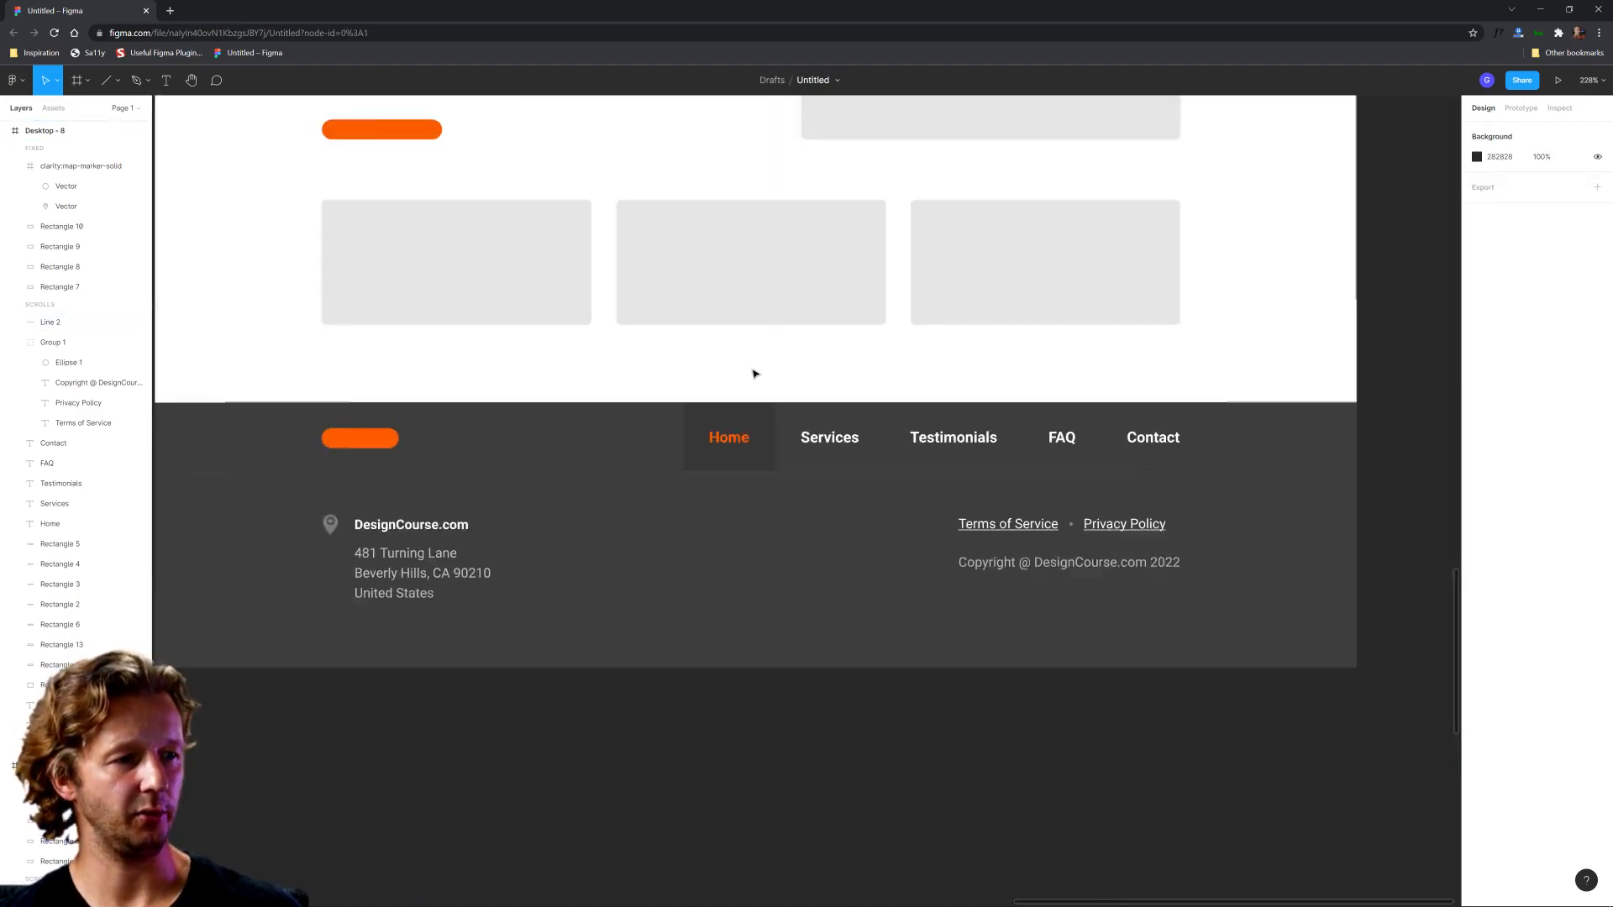
{"action": "scroll", "coordinate": [754, 373], "scroll_direction": "down", "scroll_amount": 4}
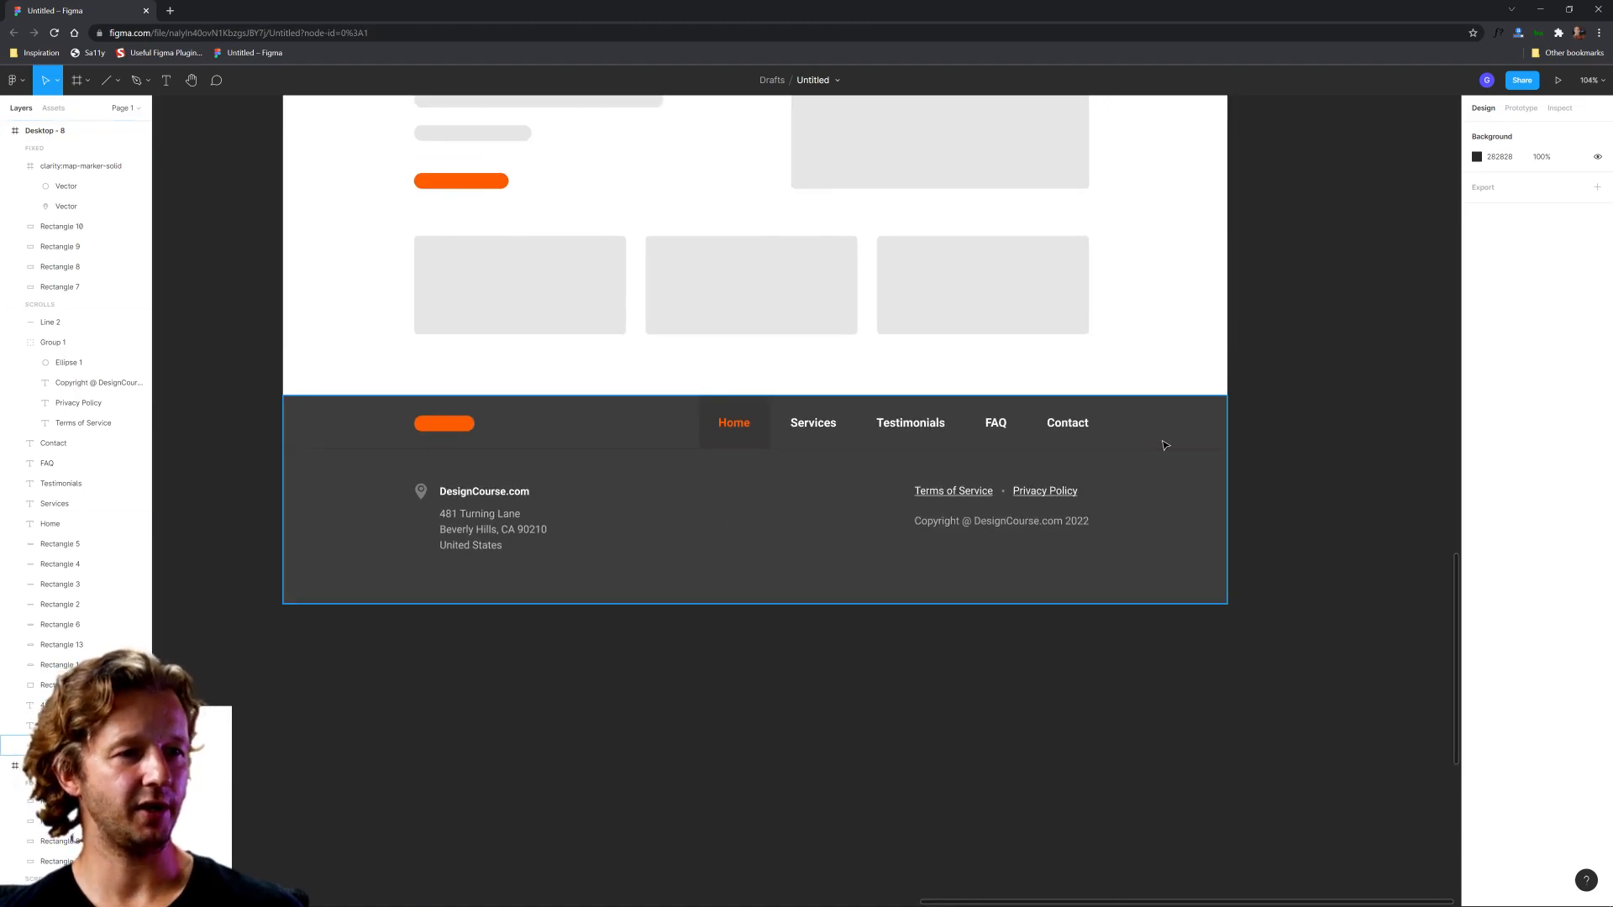
Step: Try to move the Privacy Policy link alone so it aligns with the right edge of the copyright line
{"action": "left_click", "coordinate": [444, 423]}
{"action": "left_click", "coordinate": [475, 372]}
{"action": "left_click", "coordinate": [1078, 504]}
{"action": "scroll", "coordinate": [1075, 498], "scroll_direction": "up", "scroll_amount": 3}
{"action": "left_click", "coordinate": [1033, 494]}
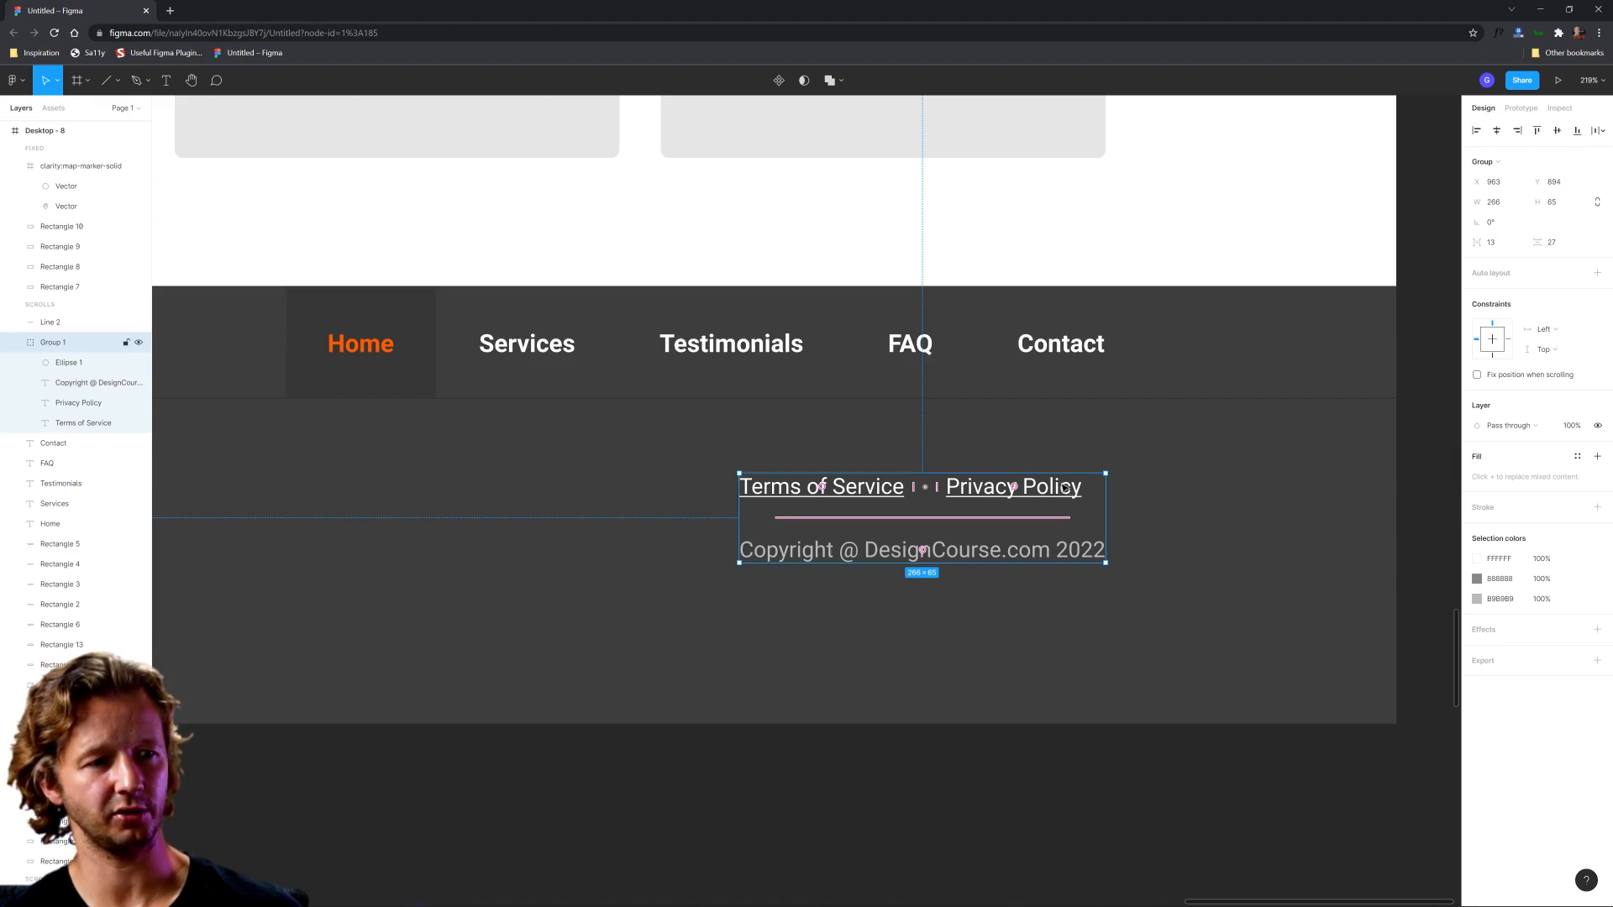
{"action": "left_click", "coordinate": [1055, 498]}
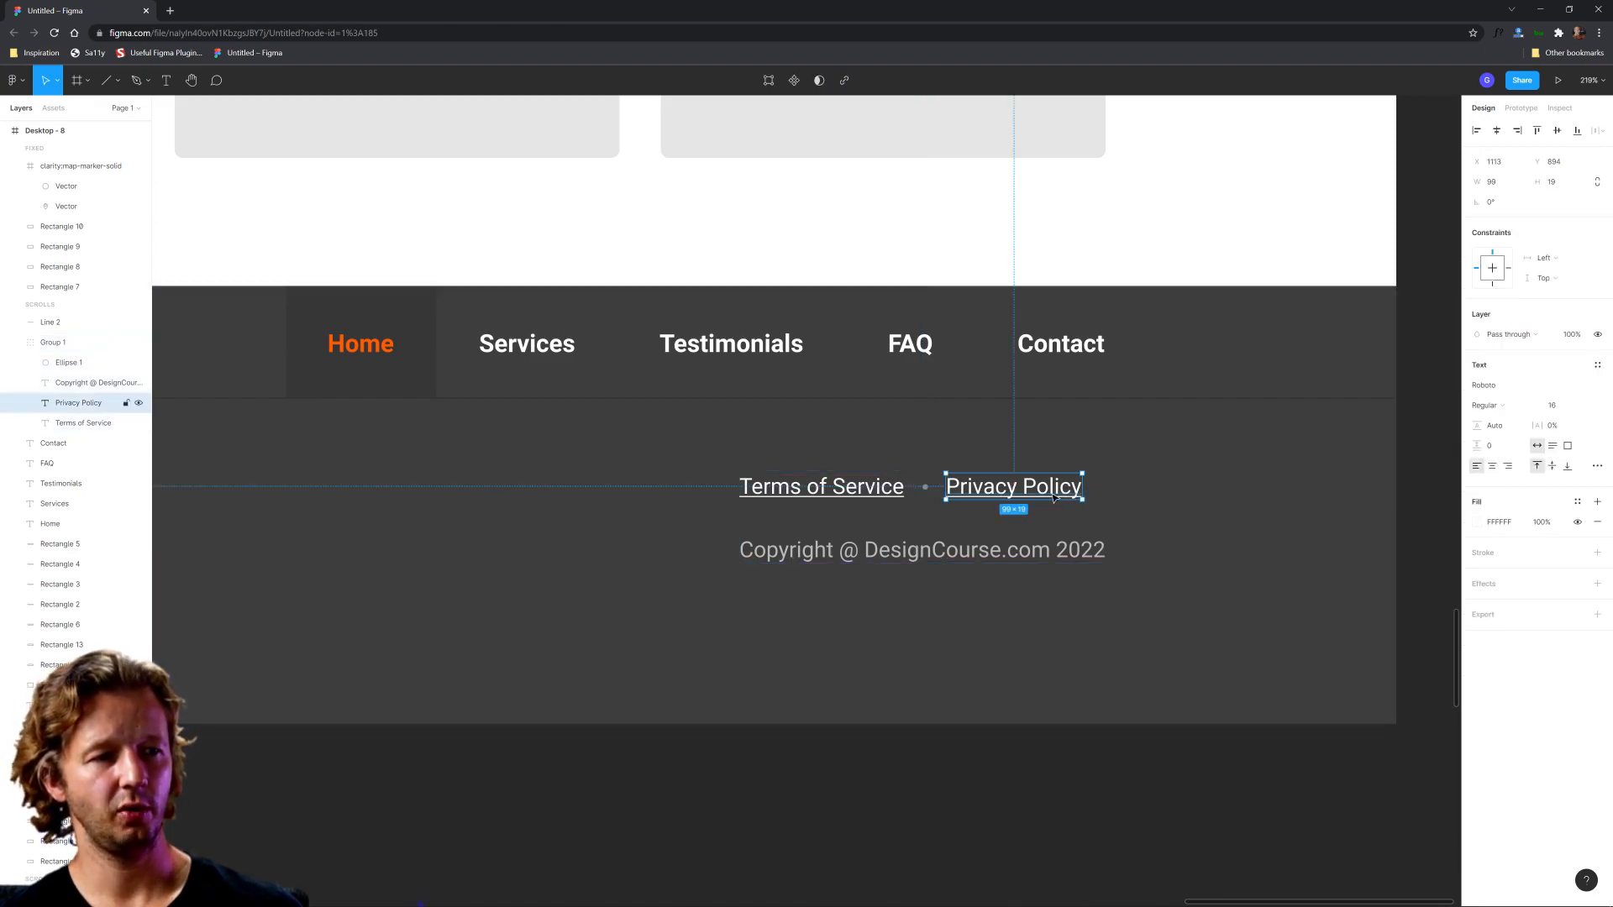
{"action": "left_click_drag", "start_coordinate": [1041, 493], "coordinate": [1065, 493]}
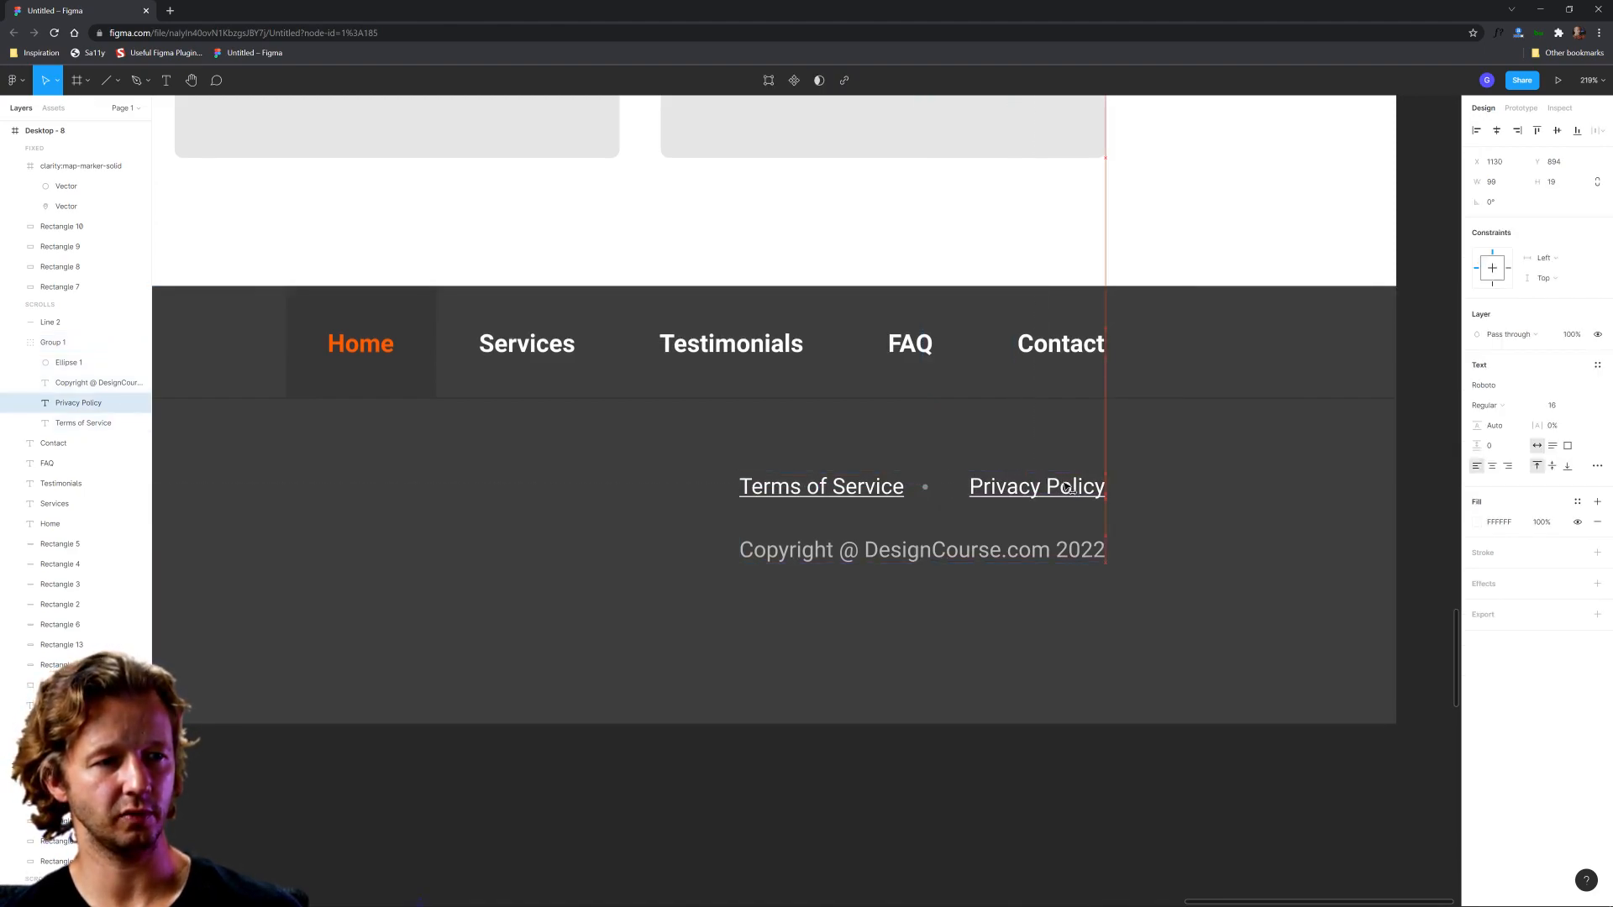
{"action": "key", "text": "ctrl+z"}
Step: Move Terms of Service, the separator dot and Privacy Policy together so they align with the right edge of the copyright line
{"action": "left_click", "coordinate": [924, 487], "text": "shift"}
{"action": "left_click", "coordinate": [883, 489], "text": "shift"}
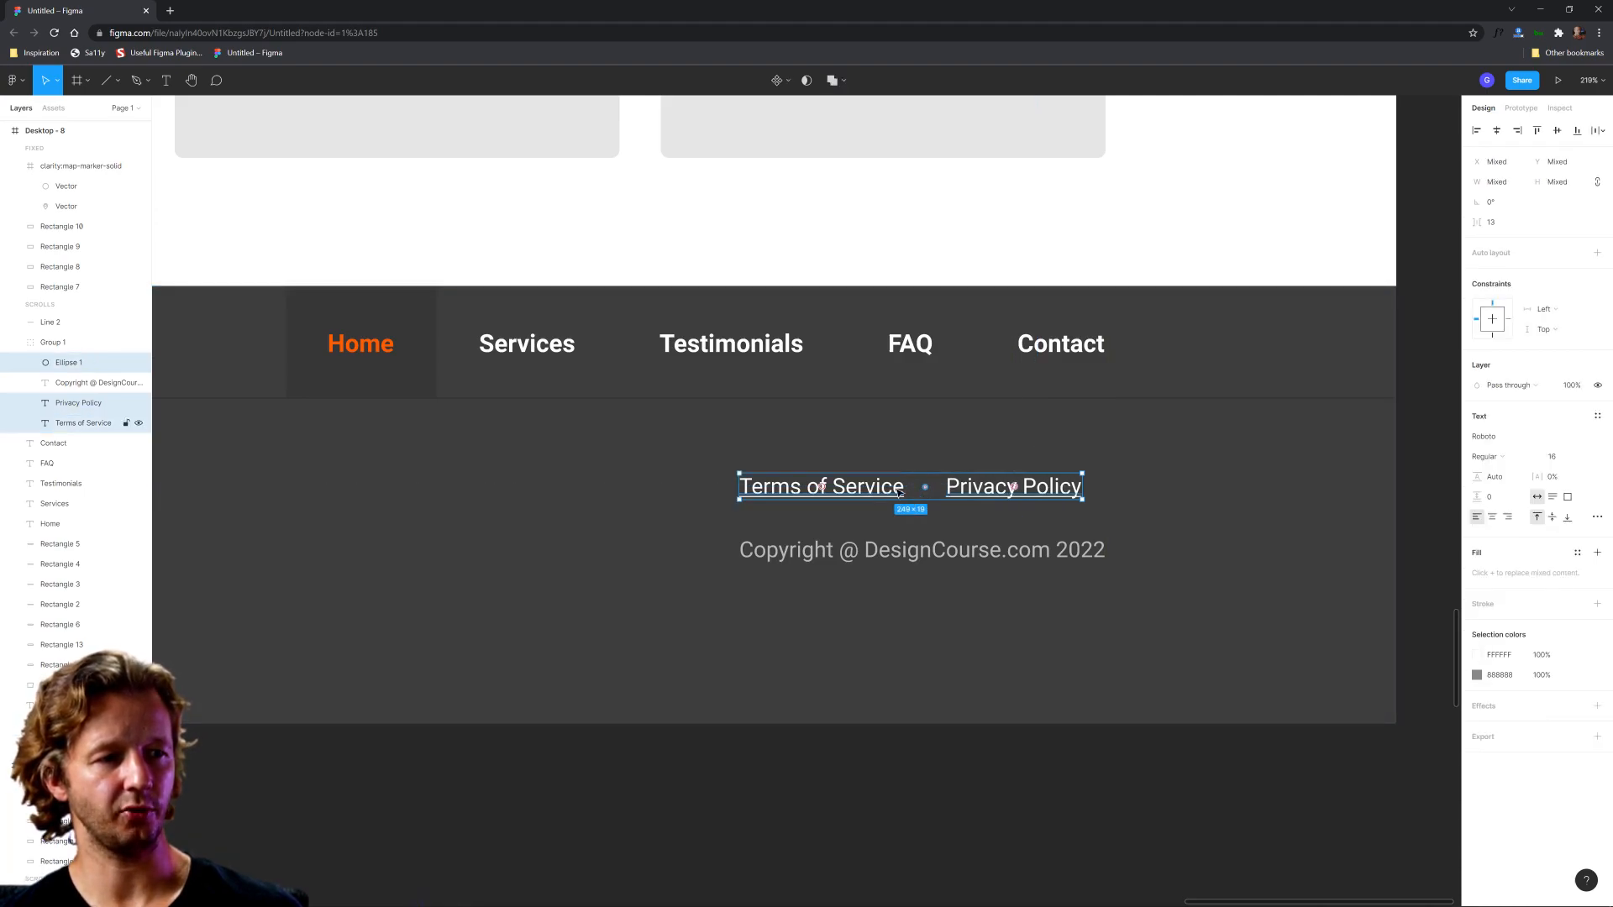
{"action": "left_click_drag", "start_coordinate": [983, 490], "coordinate": [1010, 490]}
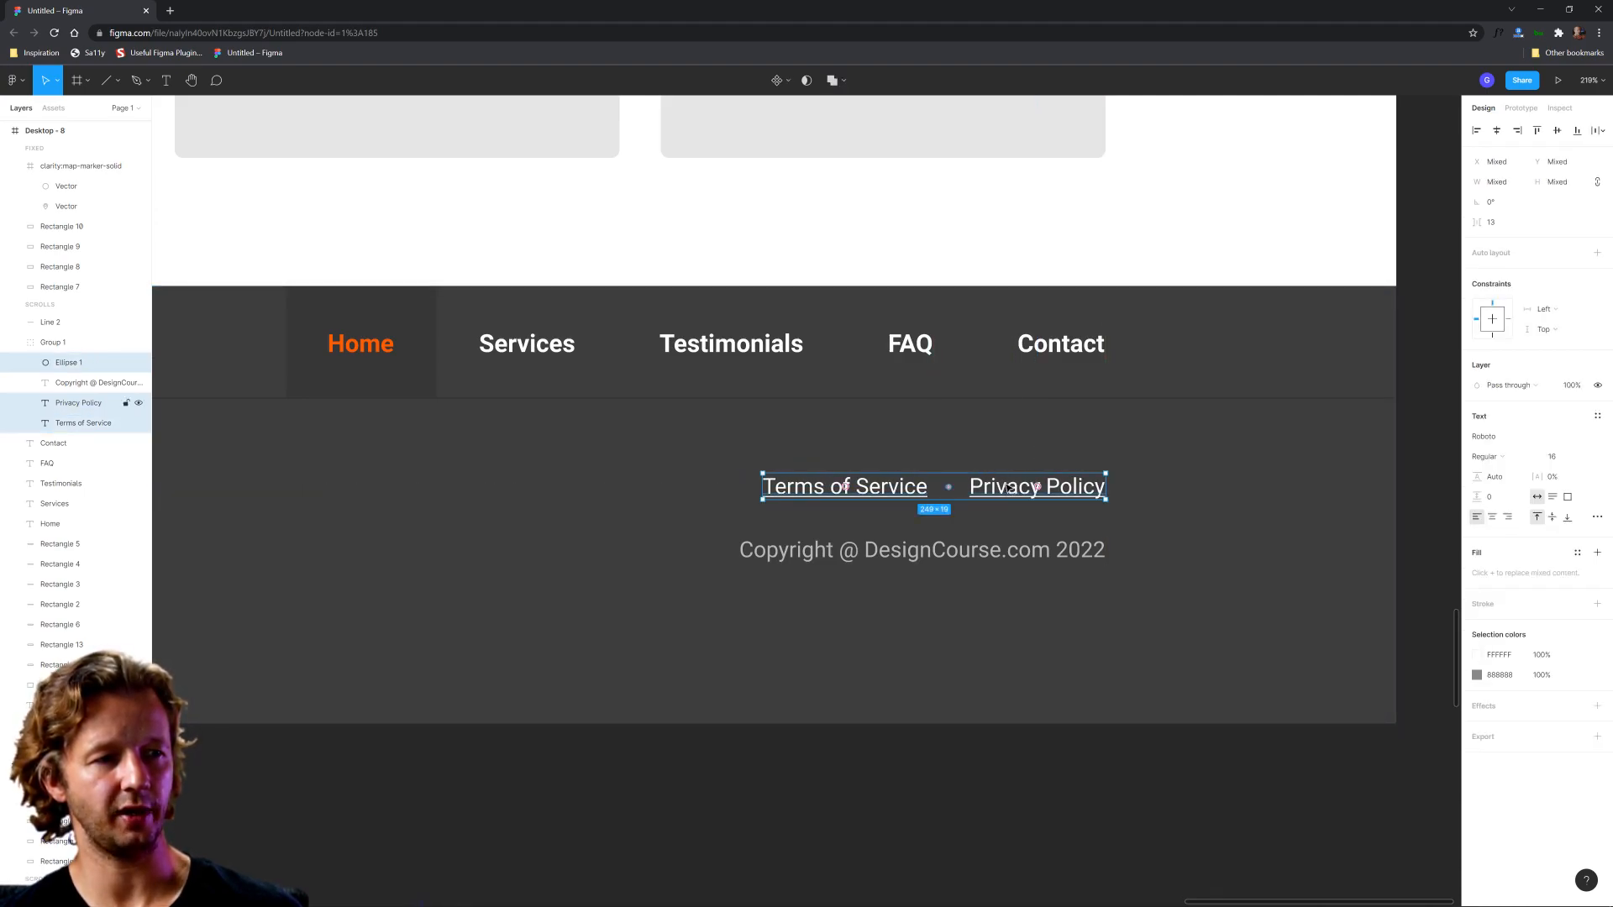
{"action": "left_click", "coordinate": [753, 734]}
Step: Show the rulers, place a horizontal guide across the row of the map marker and legal links, and hide the rulers
{"action": "scroll", "coordinate": [753, 734], "scroll_direction": "down", "scroll_amount": 5, "text": "ctrl"}
{"action": "left_click_drag", "start_coordinate": [721, 774], "coordinate": [869, 772]}
{"action": "scroll", "coordinate": [874, 778], "scroll_direction": "left", "scroll_amount": 1}
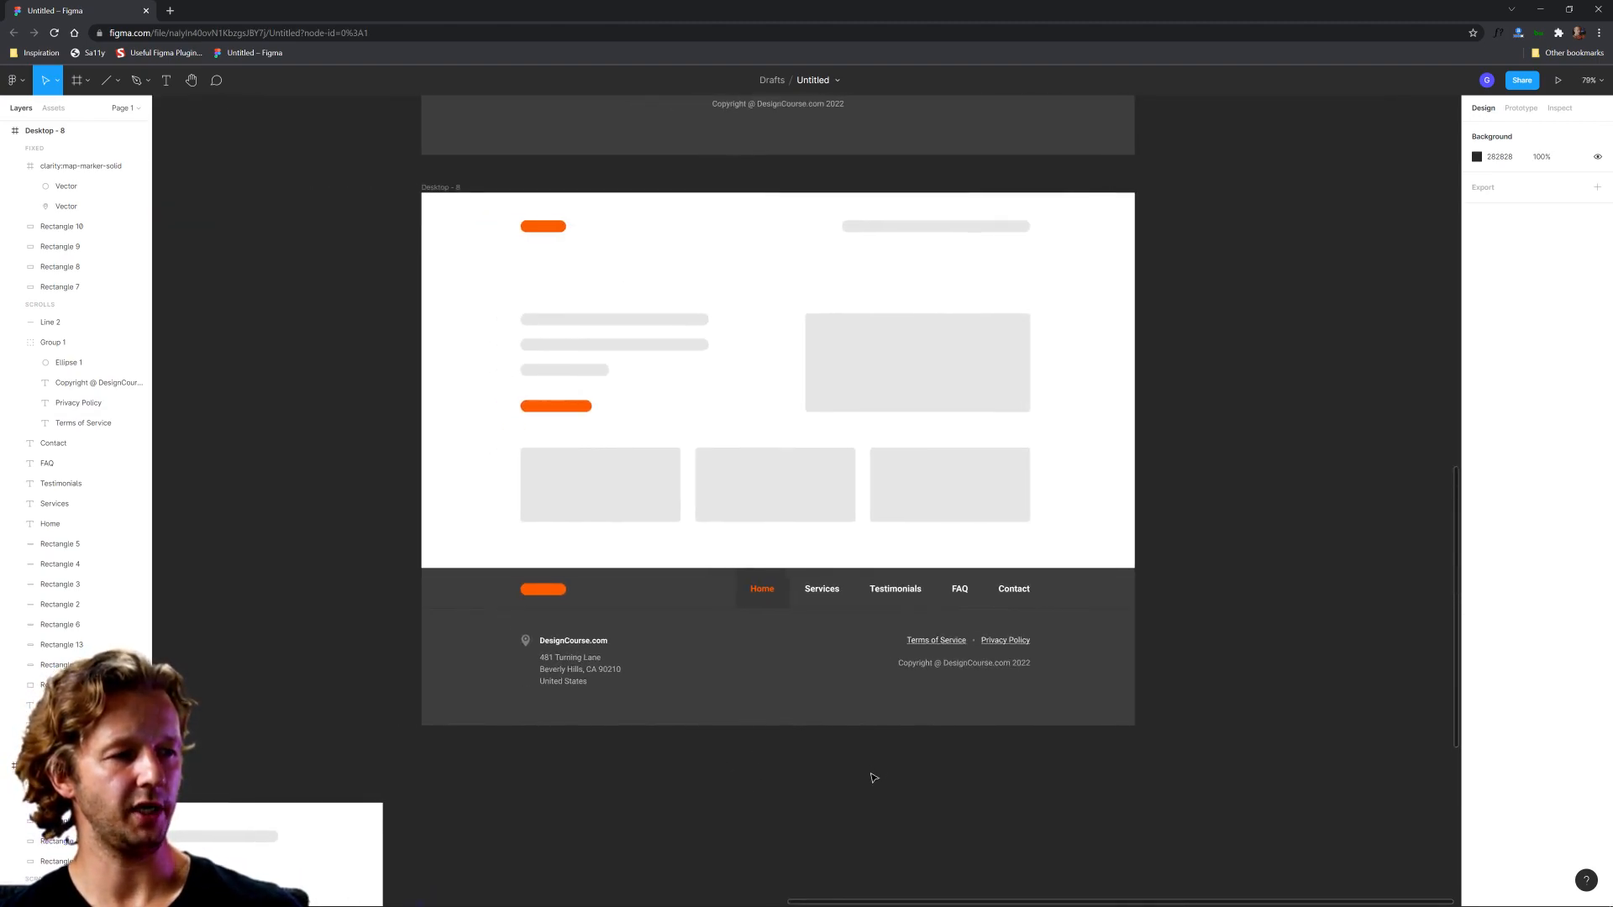
{"action": "key", "text": "shift+r"}
{"action": "left_click_drag", "start_coordinate": [664, 102], "coordinate": [779, 636]}
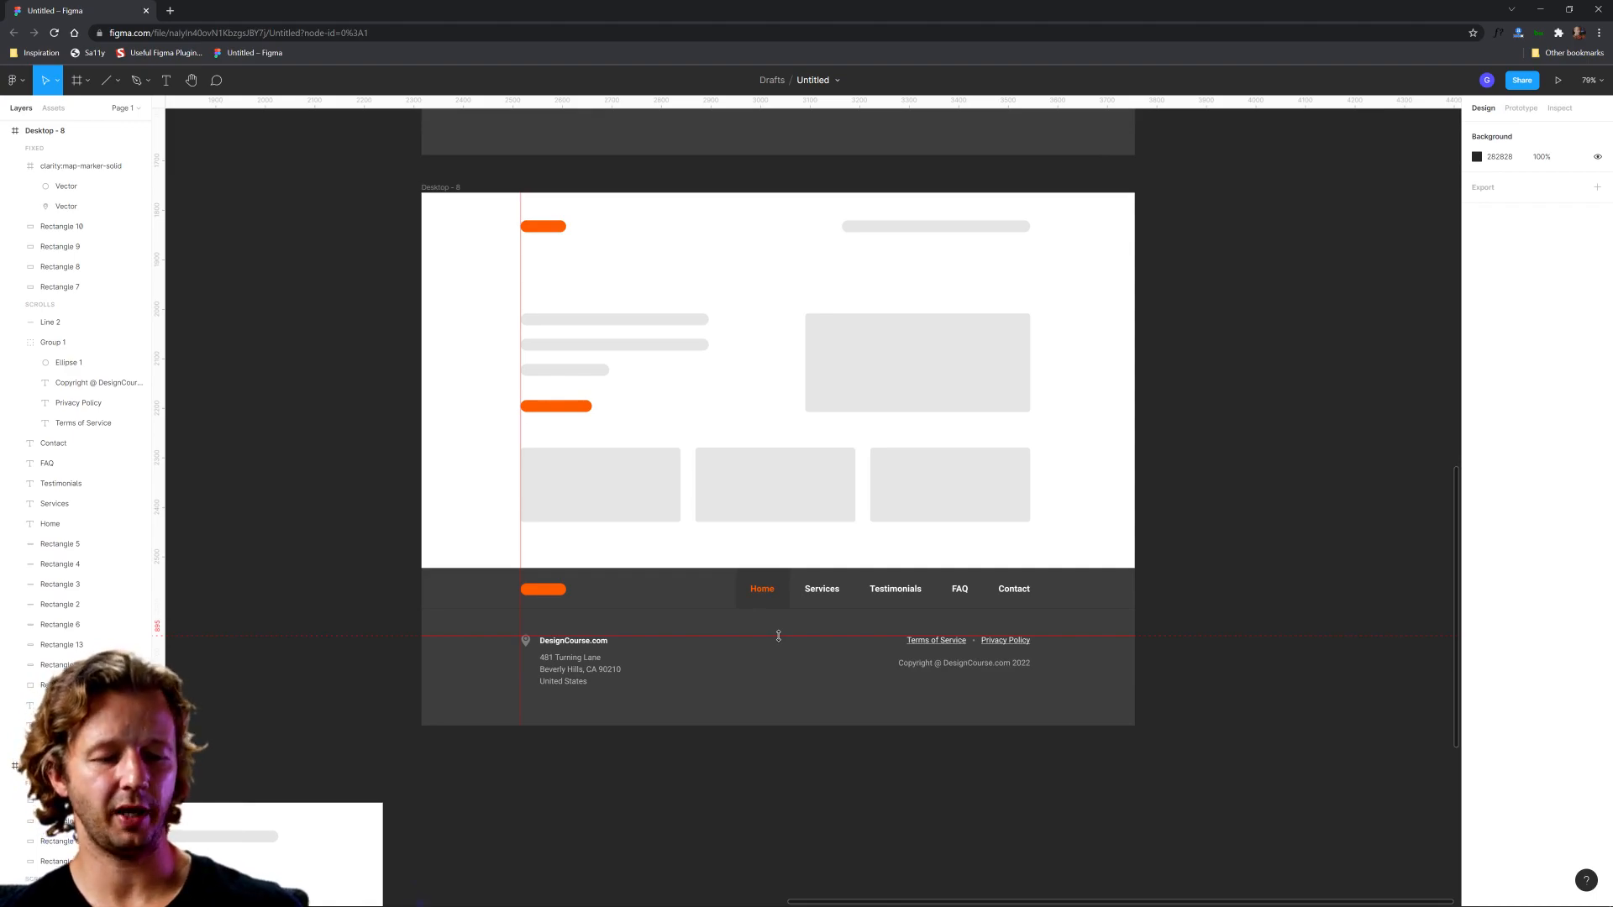
{"action": "key", "text": "shift+r"}
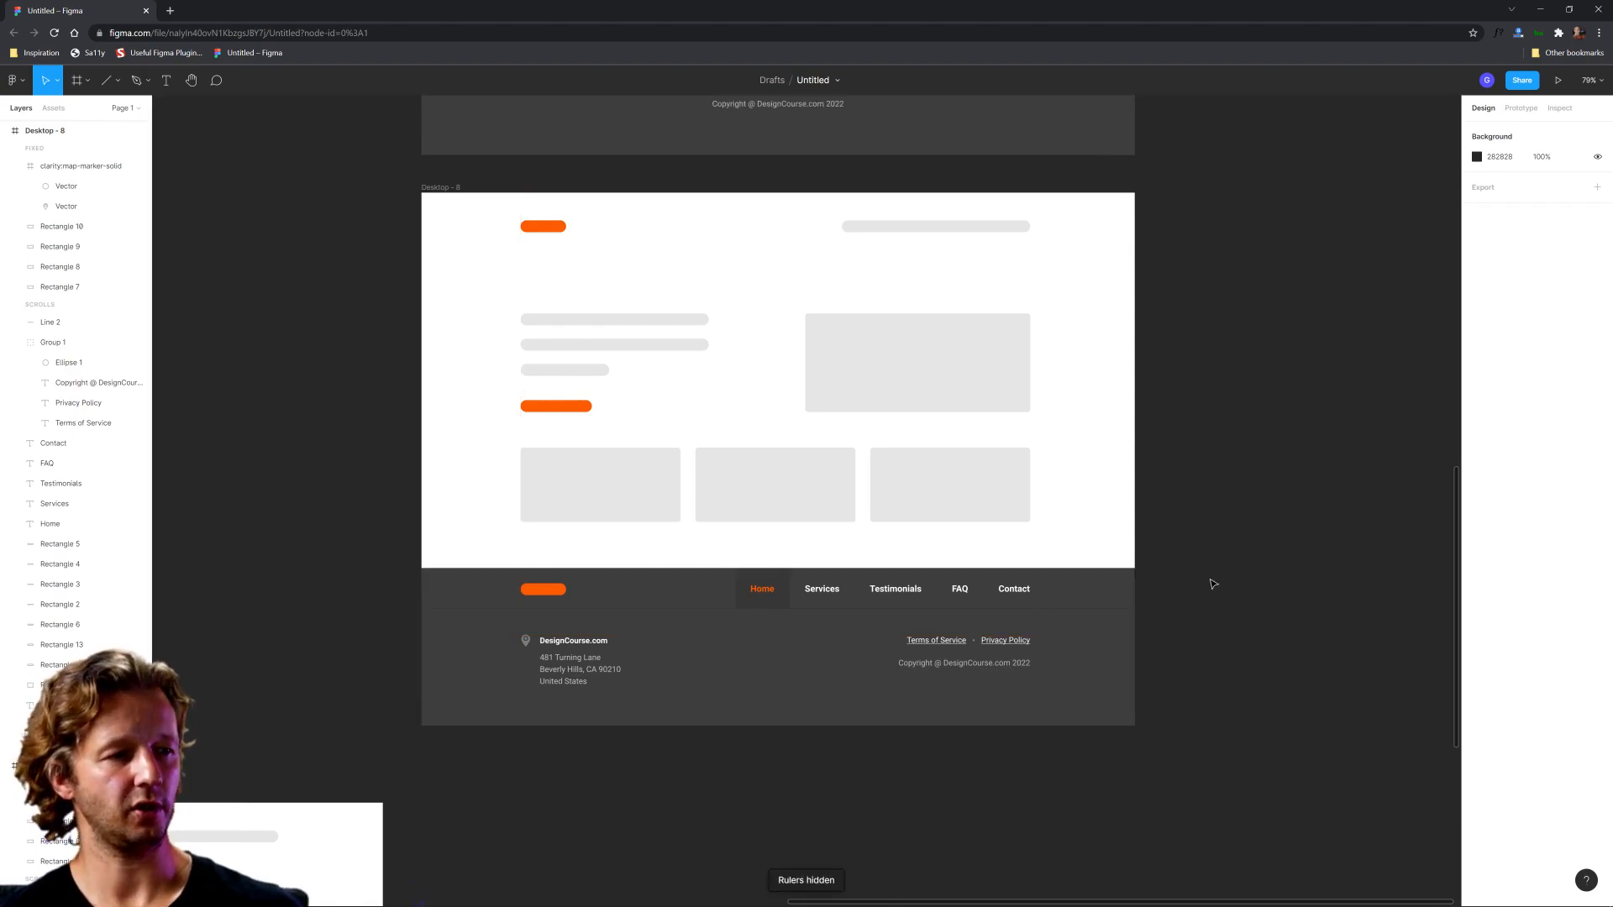
{"action": "scroll", "coordinate": [1224, 576], "scroll_direction": "down", "scroll_amount": 5}
{"action": "left_click_drag", "start_coordinate": [1238, 577], "coordinate": [1041, 508]}
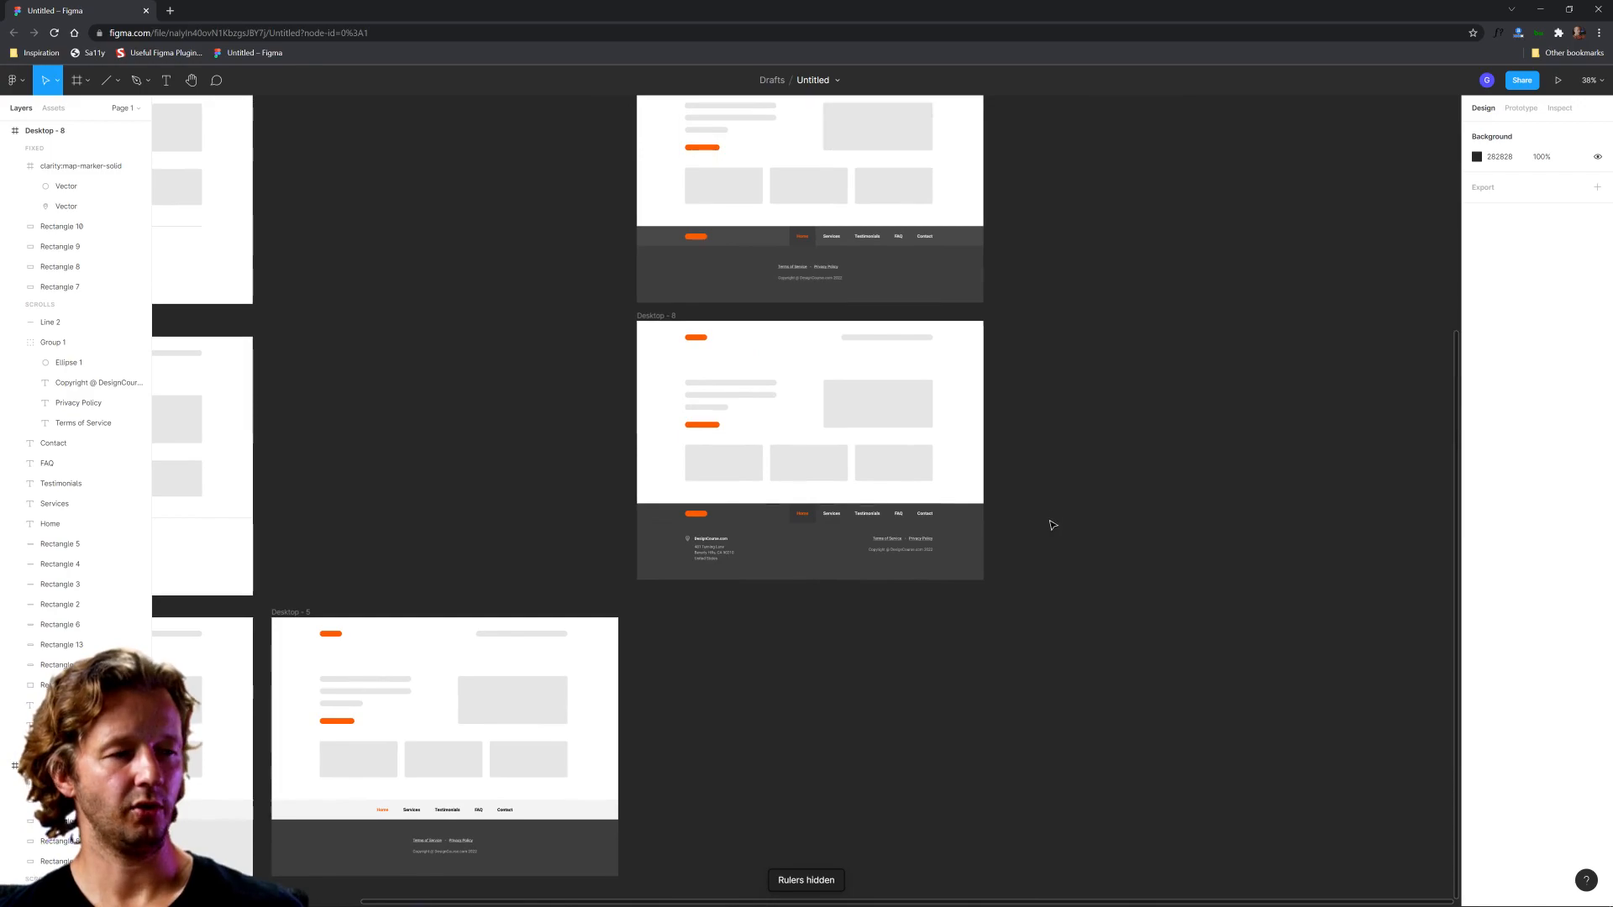
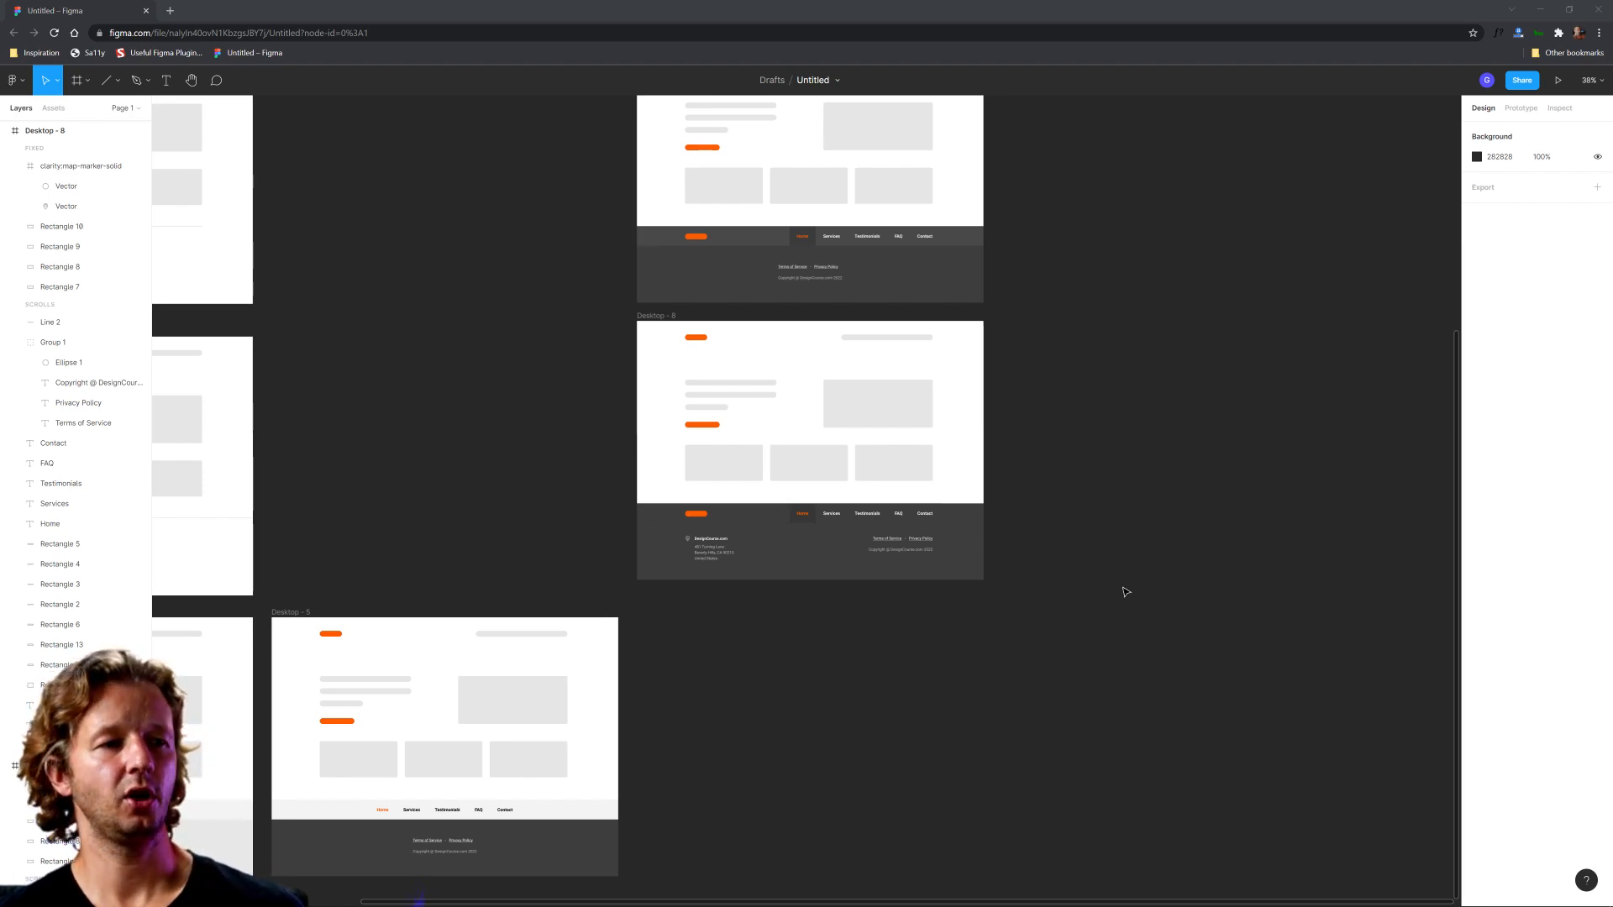
Step: Duplicate the Desktop - 8 wireframe and place the copy in a new column, level with the topmost dark-footer frame
{"action": "scroll", "coordinate": [848, 518], "scroll_direction": "up", "scroll_amount": 5}
{"action": "left_click", "coordinate": [828, 512]}
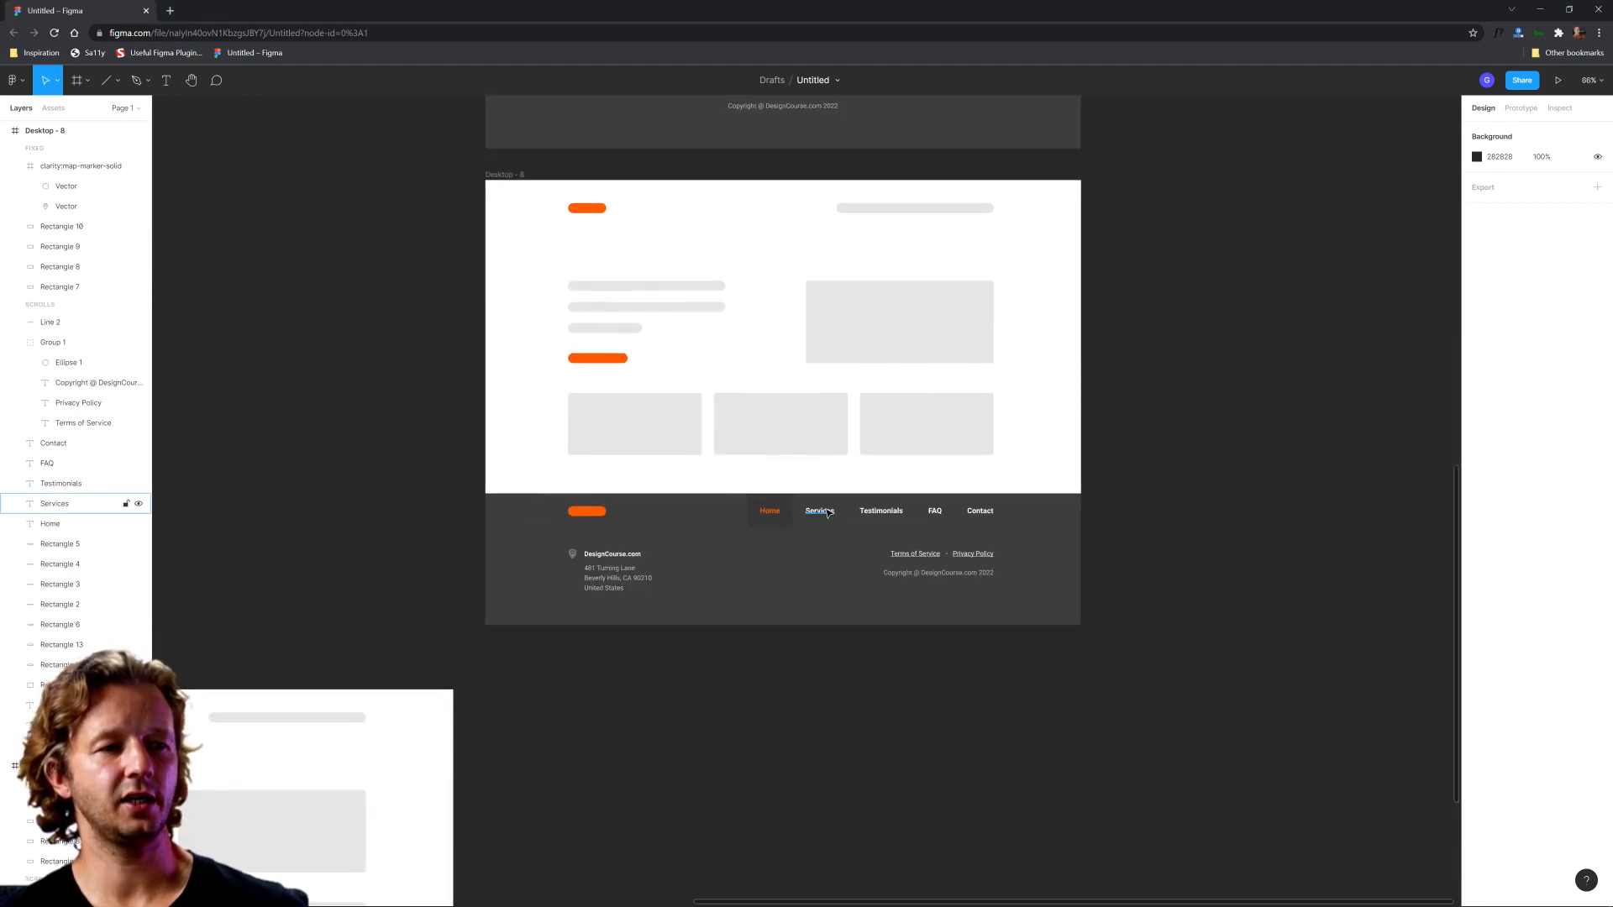
{"action": "scroll", "coordinate": [827, 512], "scroll_direction": "up", "scroll_amount": 5}
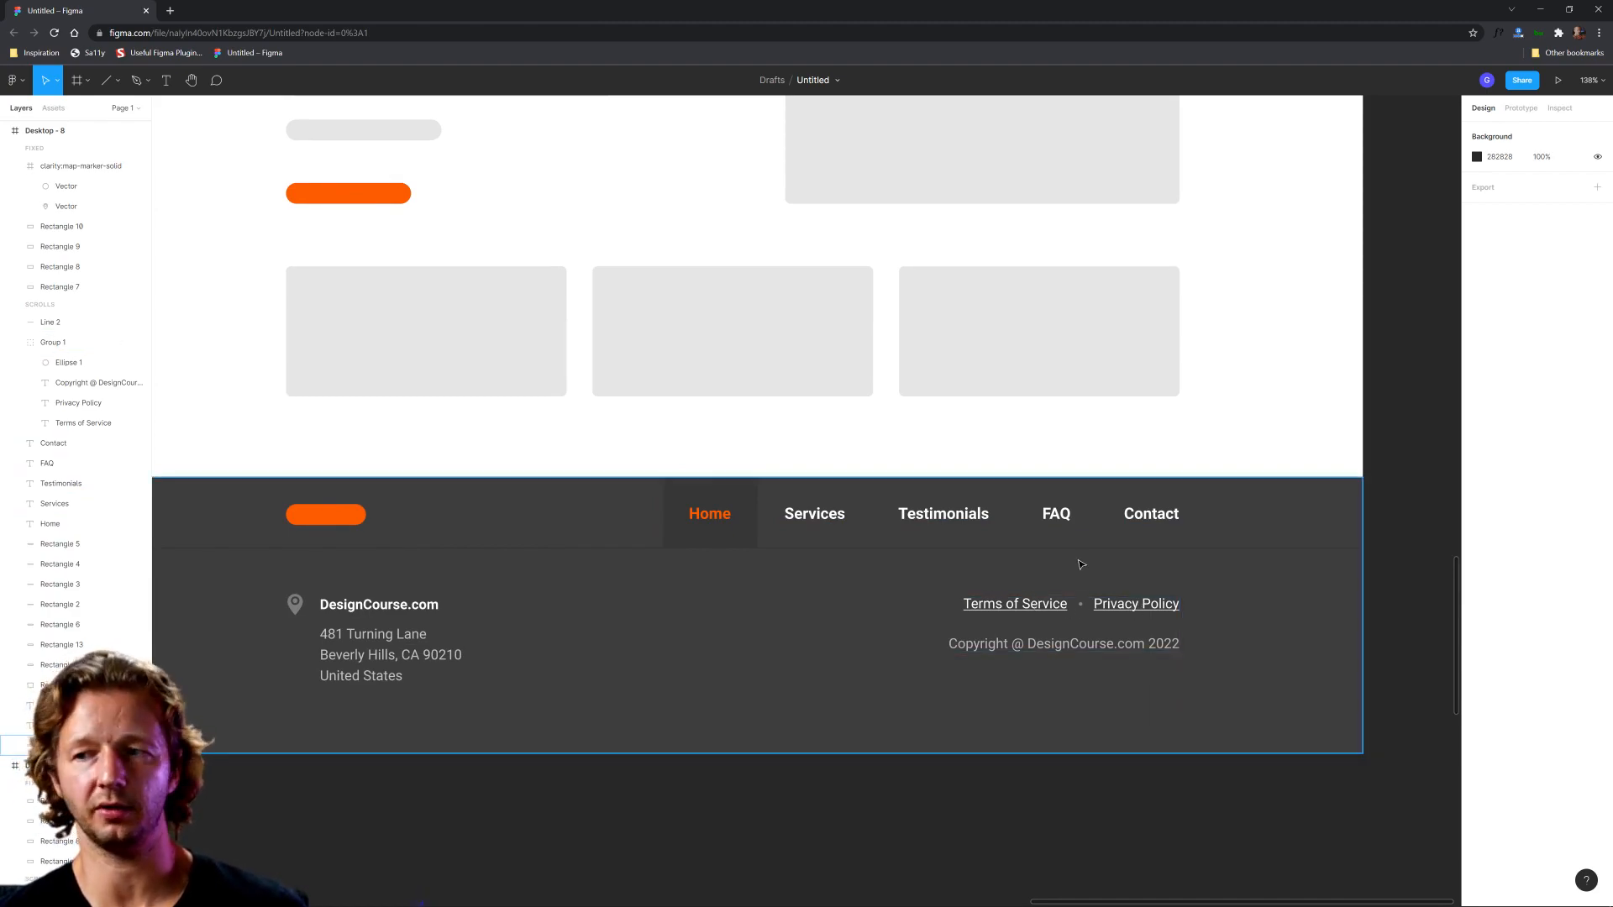
{"action": "scroll", "coordinate": [1060, 558], "scroll_direction": "down", "scroll_amount": 10}
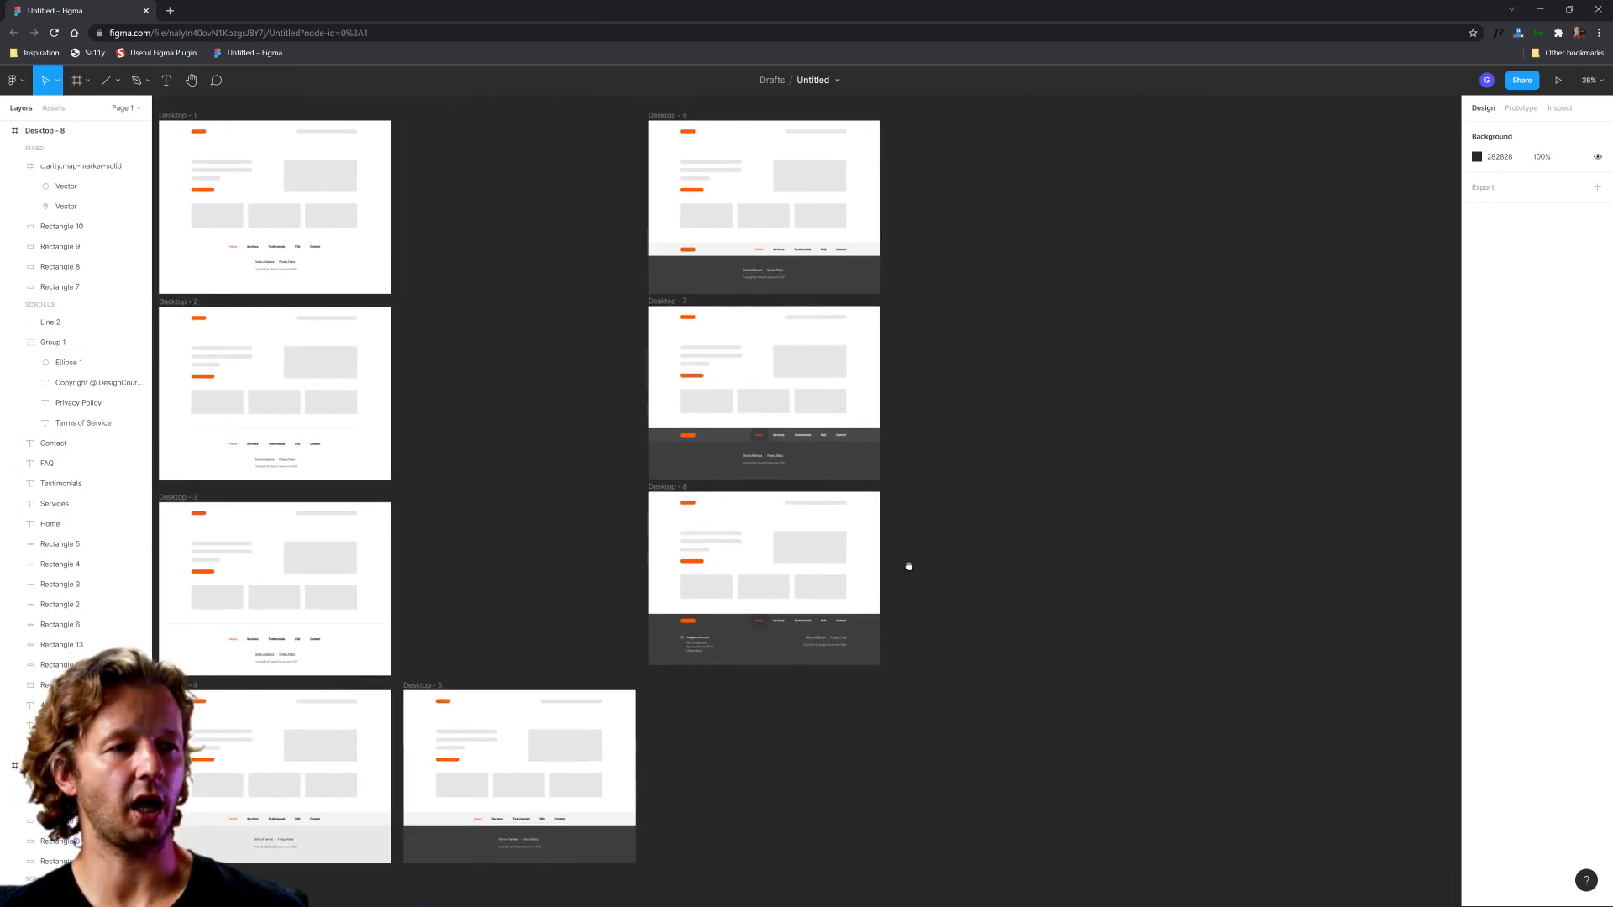
{"action": "left_click", "coordinate": [659, 487]}
{"action": "left_click_drag", "start_coordinate": [671, 487], "coordinate": [977, 504]}
{"action": "left_click_drag", "start_coordinate": [1060, 363], "coordinate": [953, 510]}
{"action": "left_click_drag", "start_coordinate": [871, 636], "coordinate": [871, 264]}
{"action": "left_click", "coordinate": [991, 220]}
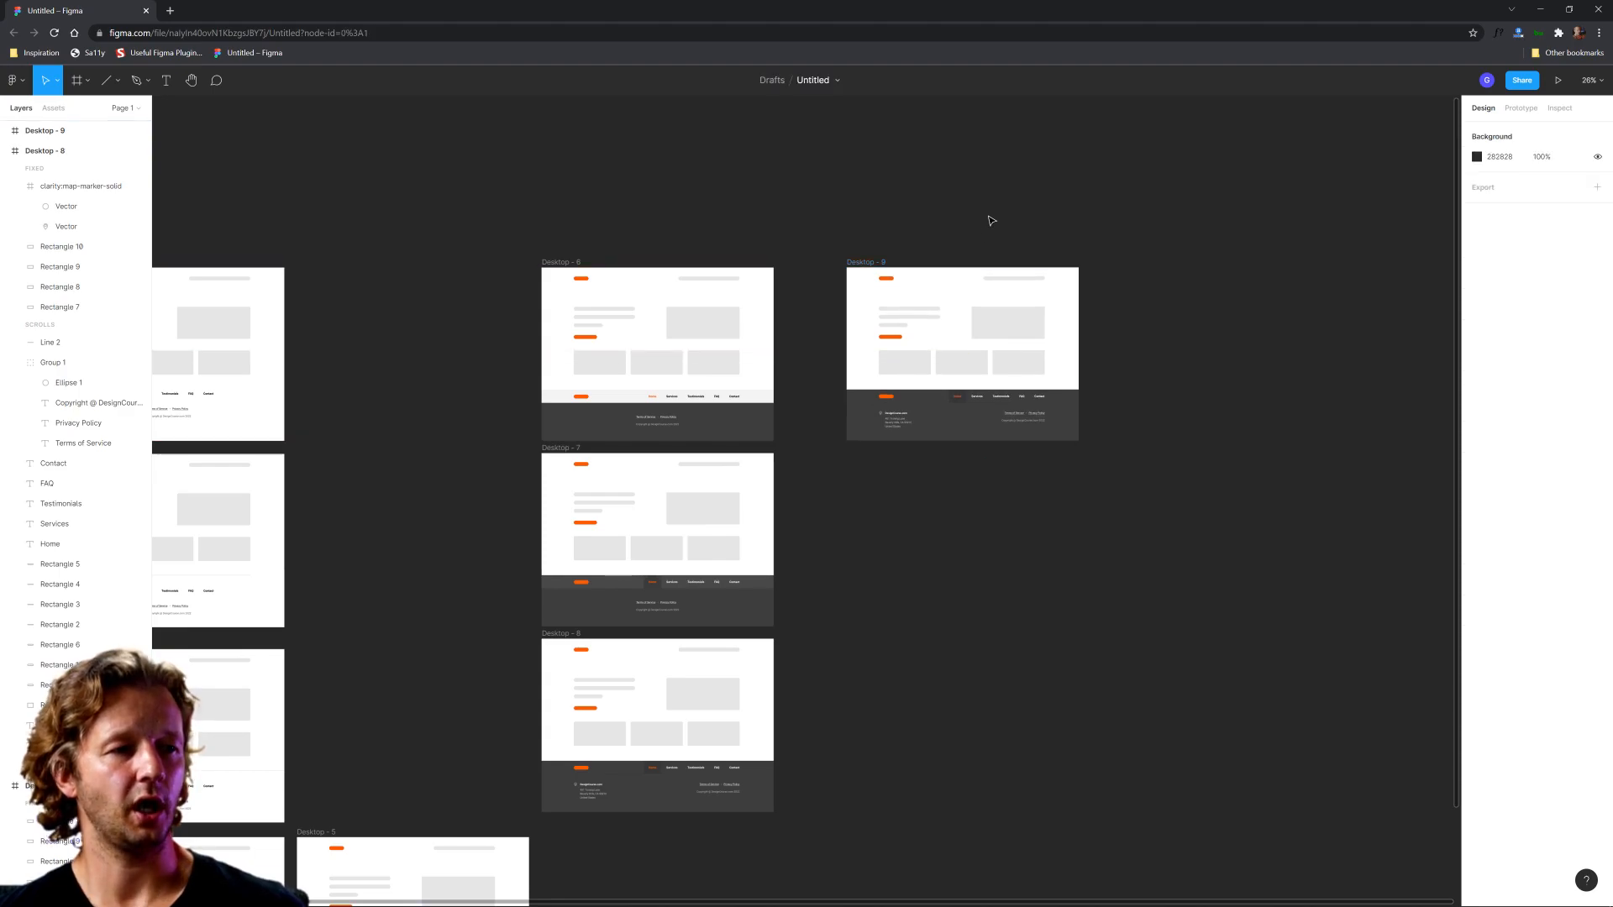
Step: Delete the divider line below the footer navigation in the Desktop - 9 frame
{"action": "scroll", "coordinate": [1063, 268], "scroll_direction": "up", "scroll_amount": 5, "text": "ctrl"}
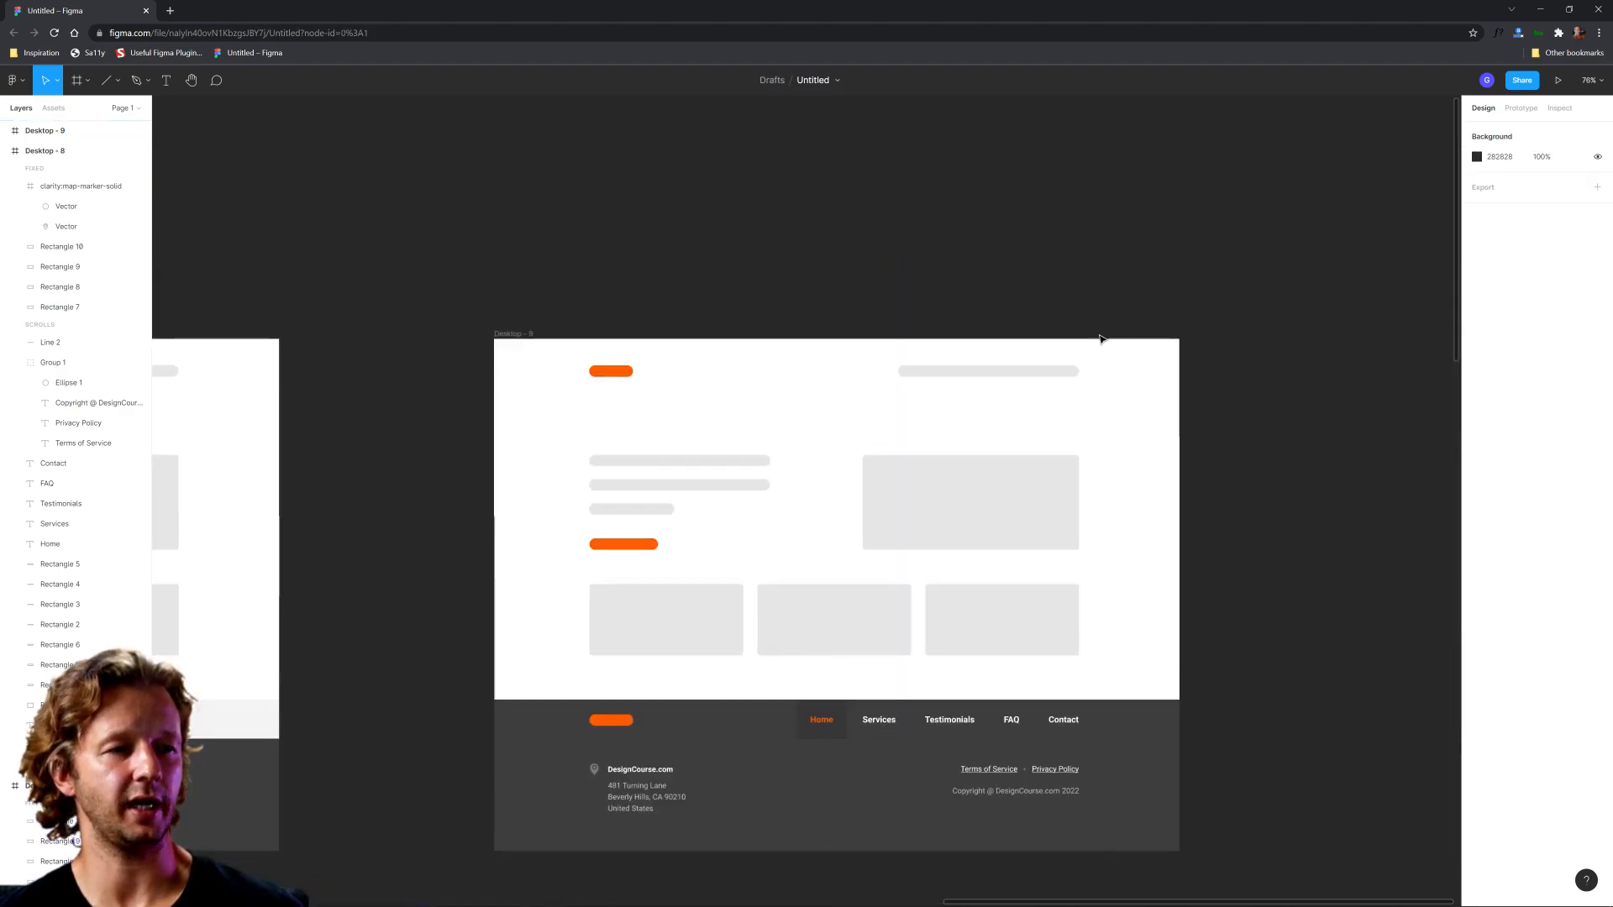
{"action": "scroll", "coordinate": [1210, 378], "scroll_direction": "up", "scroll_amount": 1, "text": "ctrl"}
{"action": "scroll", "coordinate": [1230, 387], "scroll_direction": "down", "scroll_amount": 2}
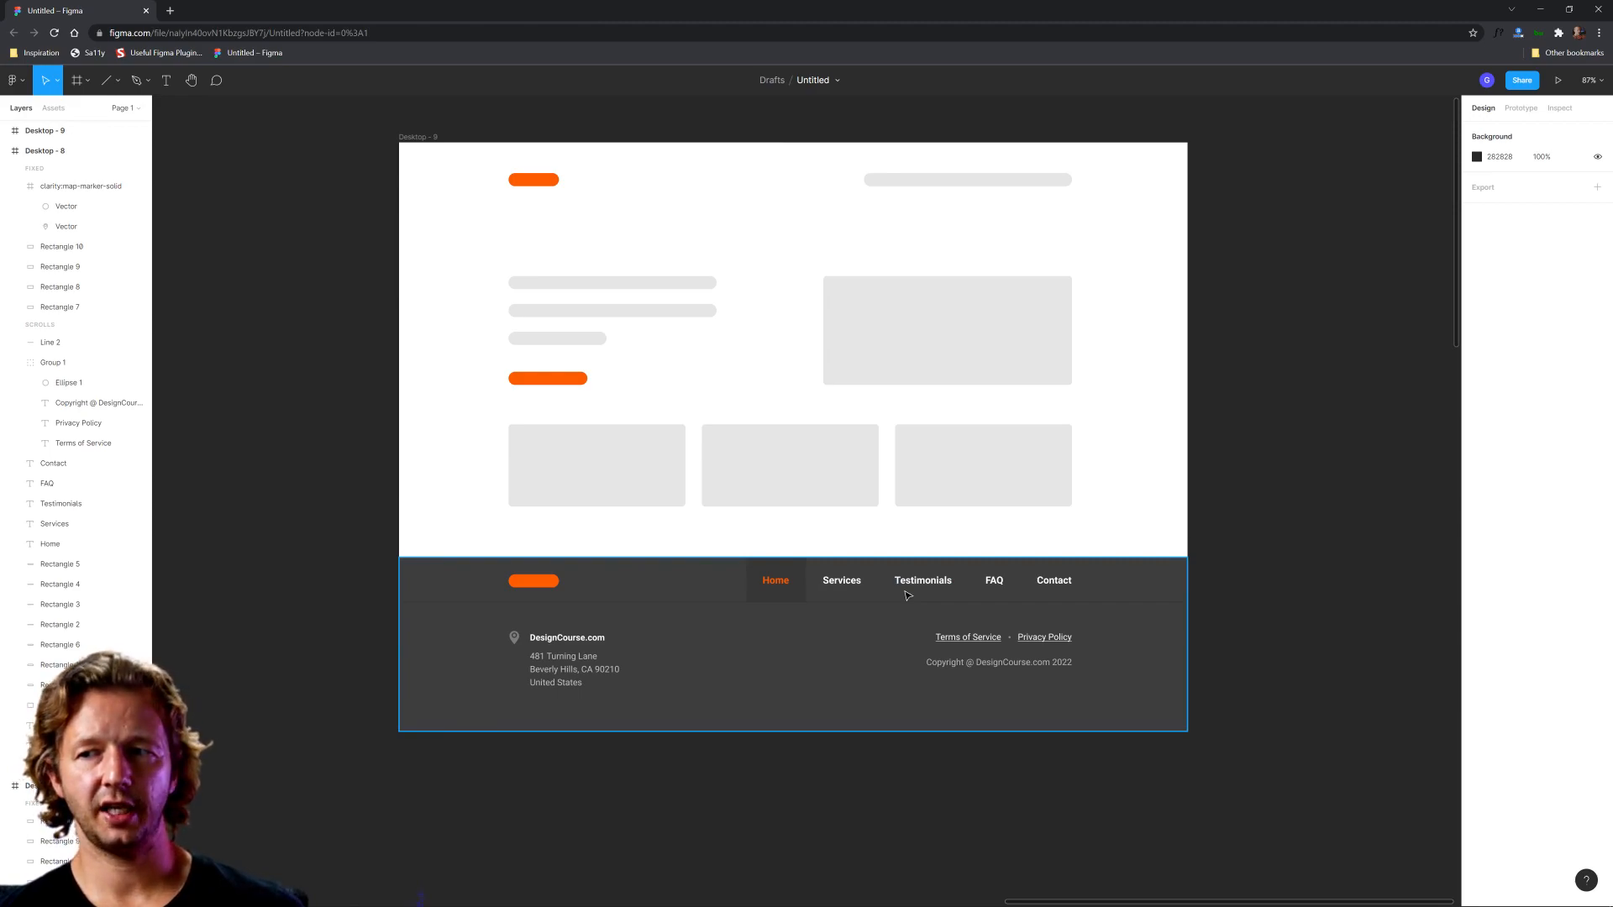
{"action": "left_click", "coordinate": [617, 603]}
{"action": "key", "text": "Delete"}
Step: Duplicate the footer background, narrow the copy to about 494 px behind the logo and address, and fill it with 343434
{"action": "left_click", "coordinate": [640, 607]}
{"action": "key", "text": "ctrl+d"}
{"action": "left_click_drag", "start_coordinate": [1191, 625], "coordinate": [669, 645]}
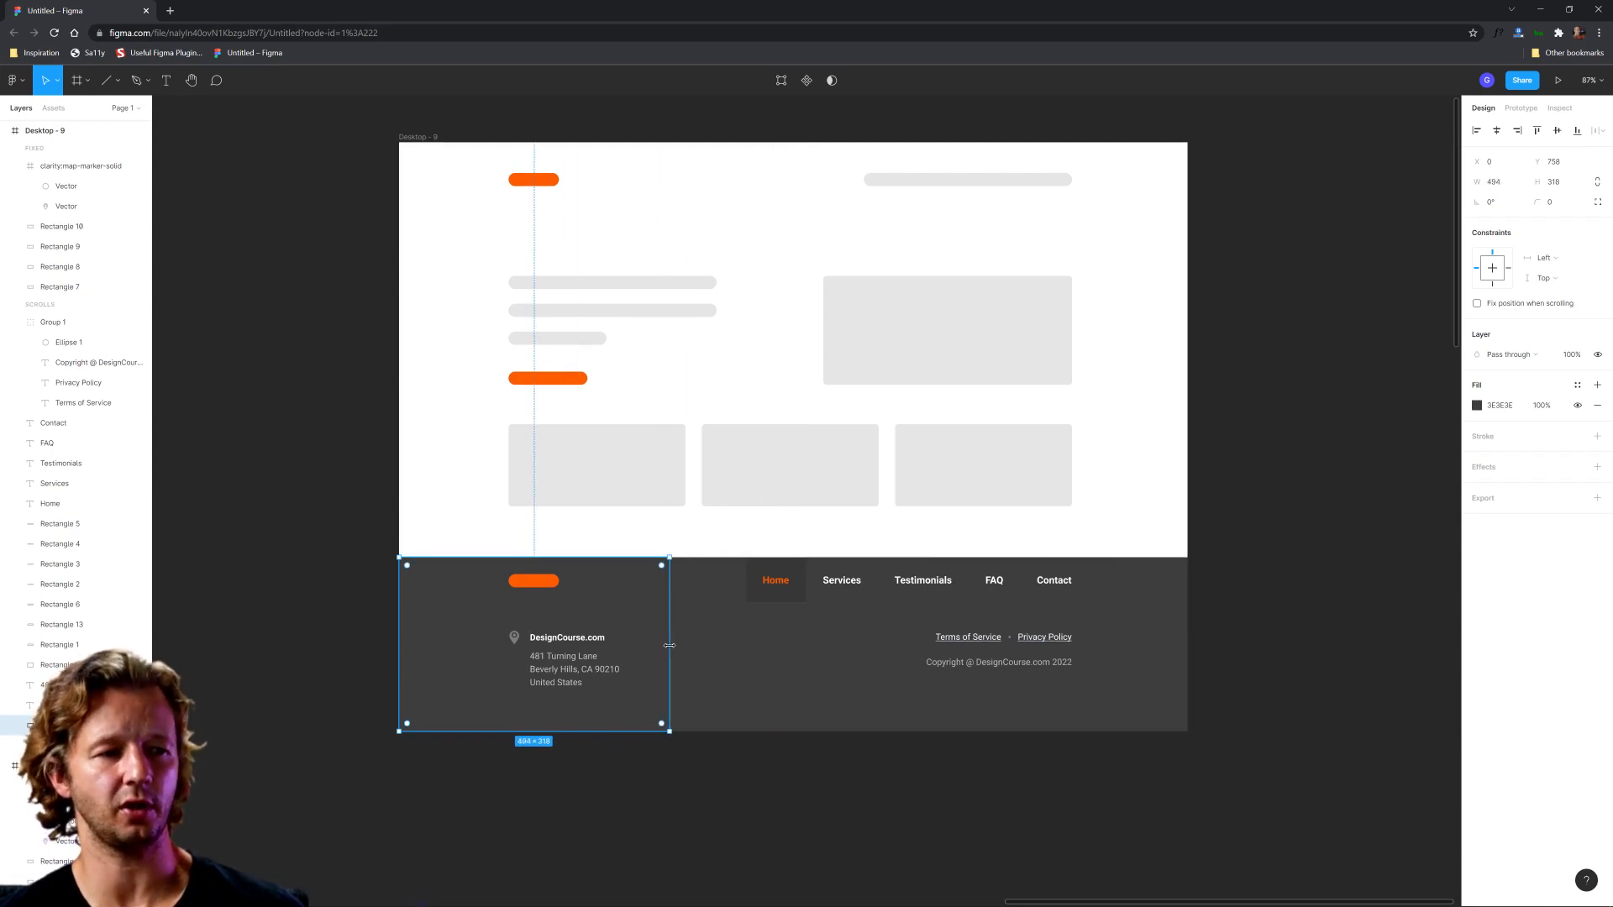
{"action": "left_click", "coordinate": [1478, 405]}
{"action": "left_click_drag", "start_coordinate": [1316, 544], "coordinate": [1303, 551]}
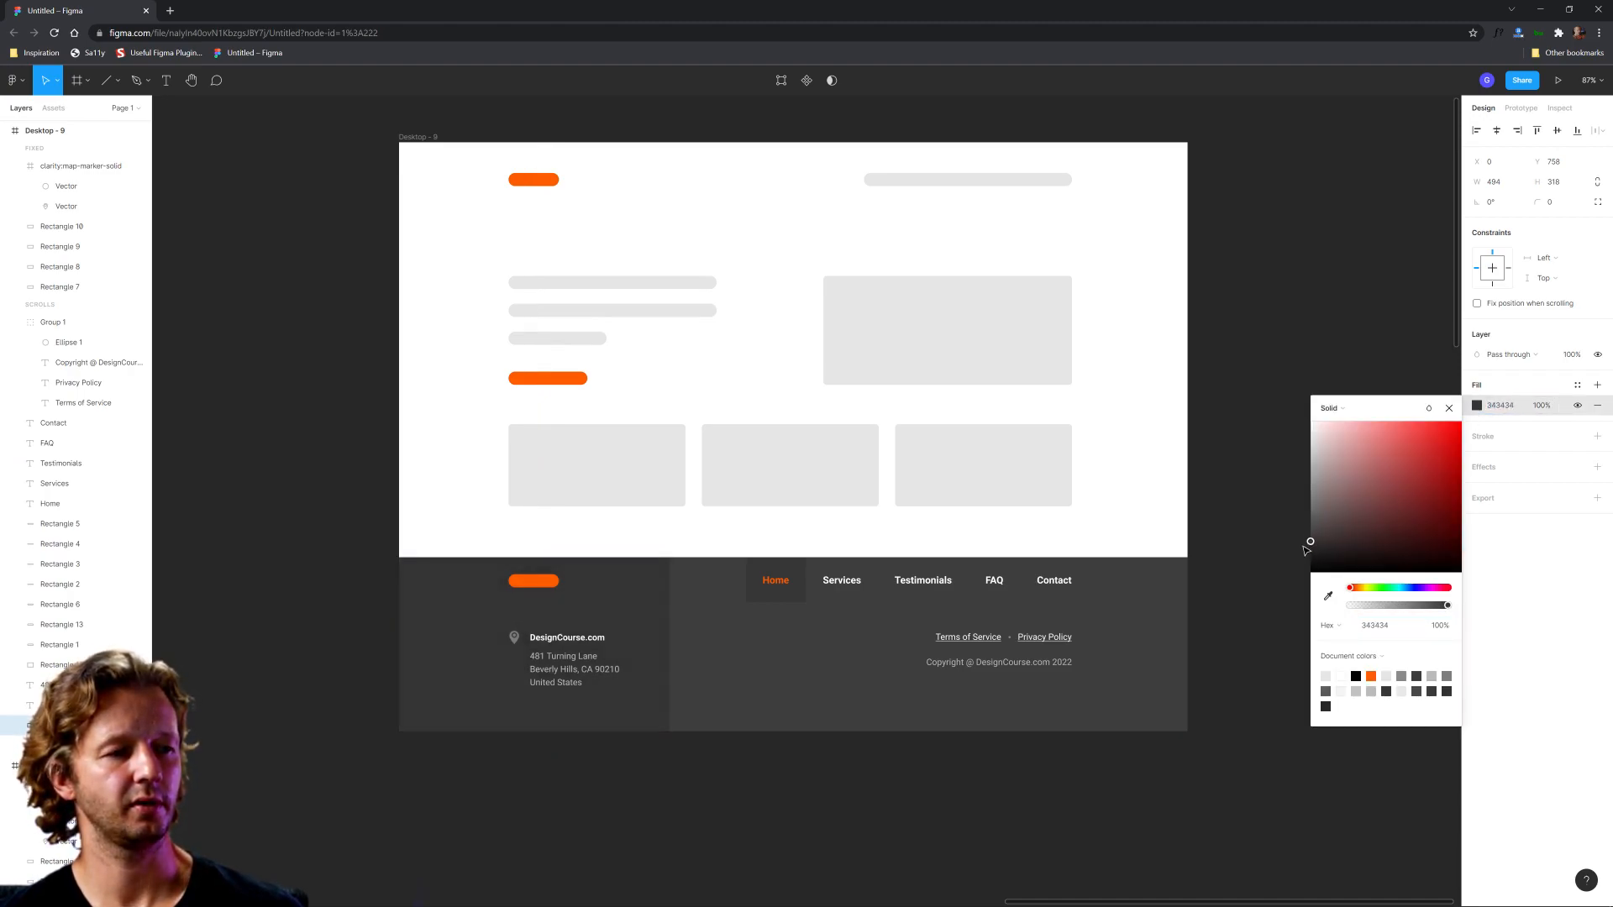
{"action": "left_click", "coordinate": [1223, 640]}
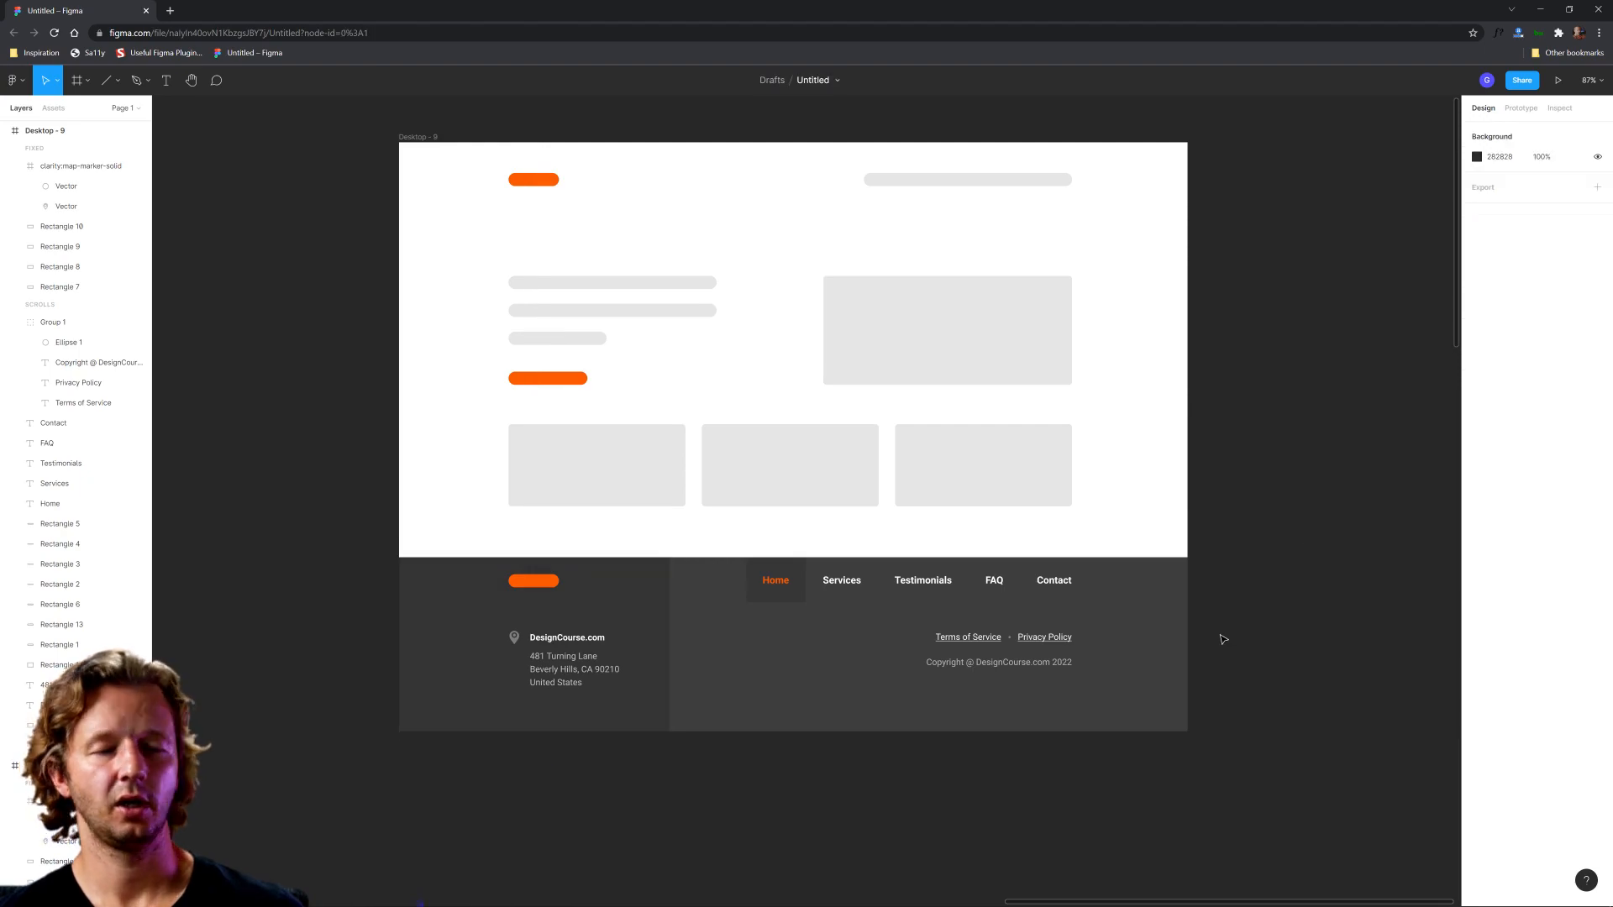
Step: Move the Home label and its highlight rectangle together slightly left, away from Services, in the footer navigation
{"action": "left_click", "coordinate": [765, 600]}
{"action": "left_click", "coordinate": [776, 589], "text": "shift"}
{"action": "left_click_drag", "start_coordinate": [774, 584], "coordinate": [745, 584]}
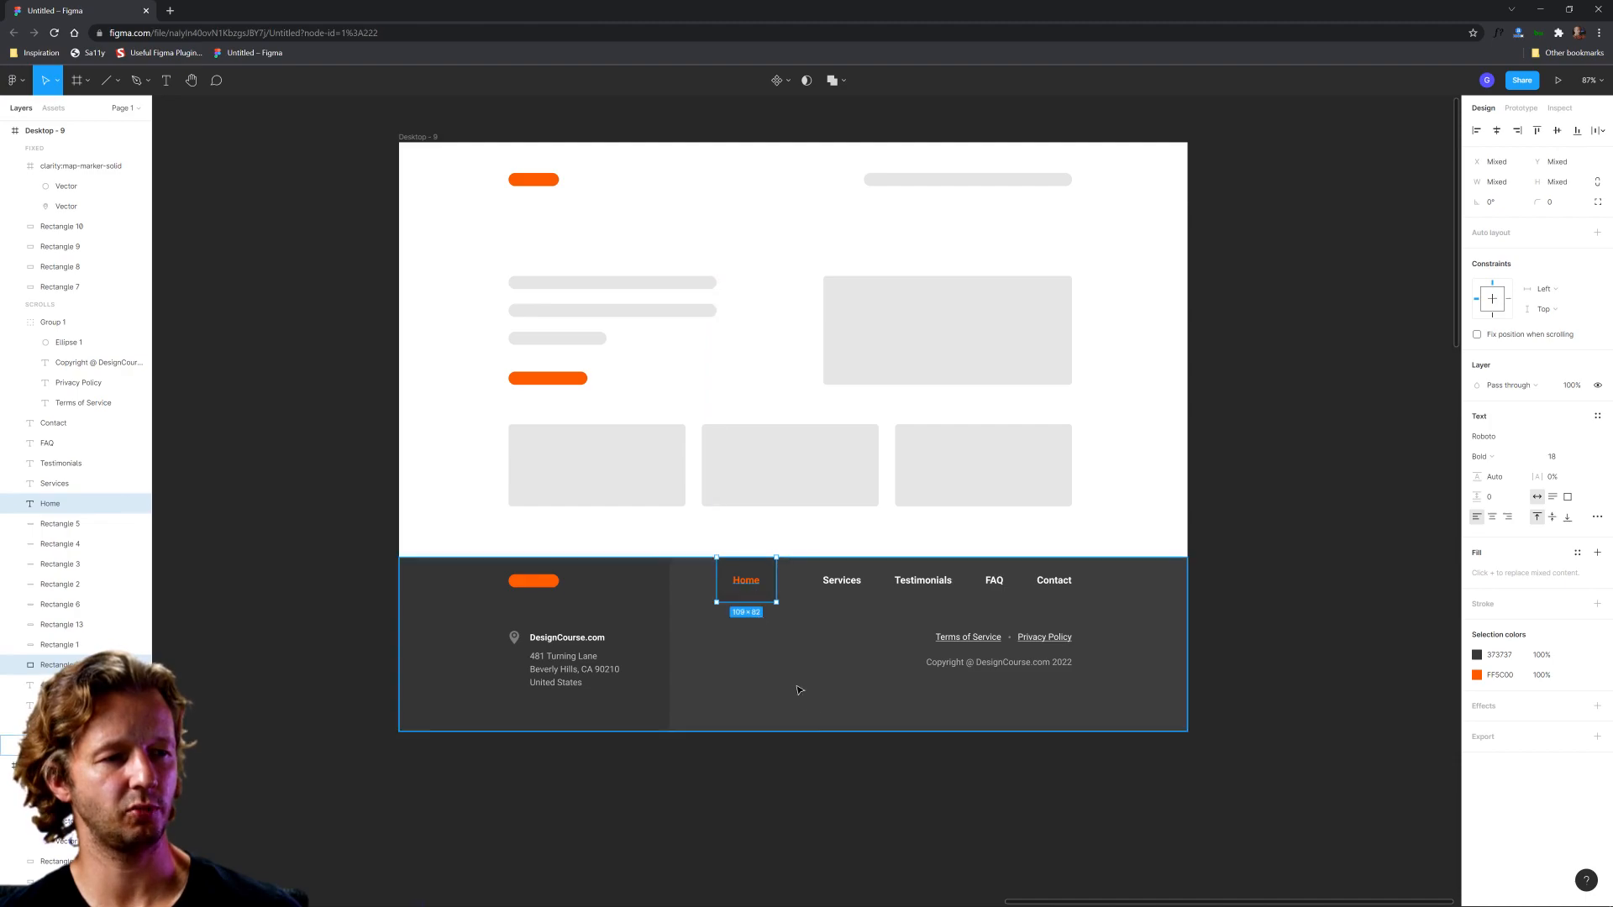
{"action": "left_click", "coordinate": [854, 767]}
Step: Shift the Services navigation item slightly toward Home and change its text to Community
{"action": "scroll", "coordinate": [891, 639], "scroll_direction": "up", "scroll_amount": 3, "text": "ctrl"}
{"action": "left_click_drag", "start_coordinate": [828, 574], "coordinate": [806, 575]}
{"action": "double_click", "coordinate": [806, 575]}
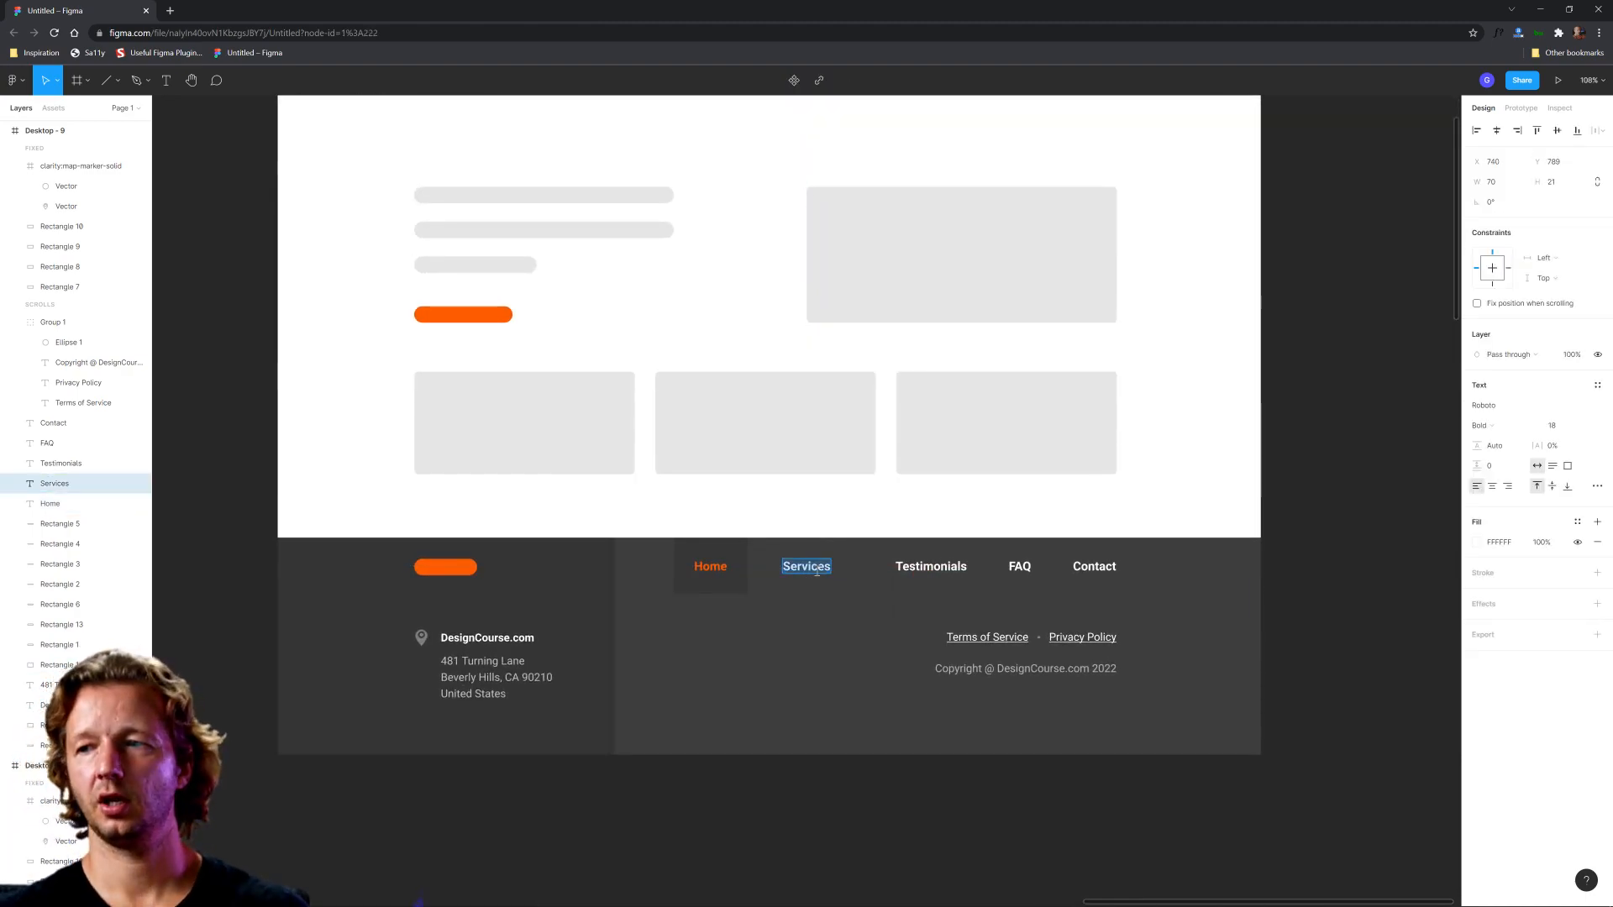
{"action": "type", "text": "Community"}
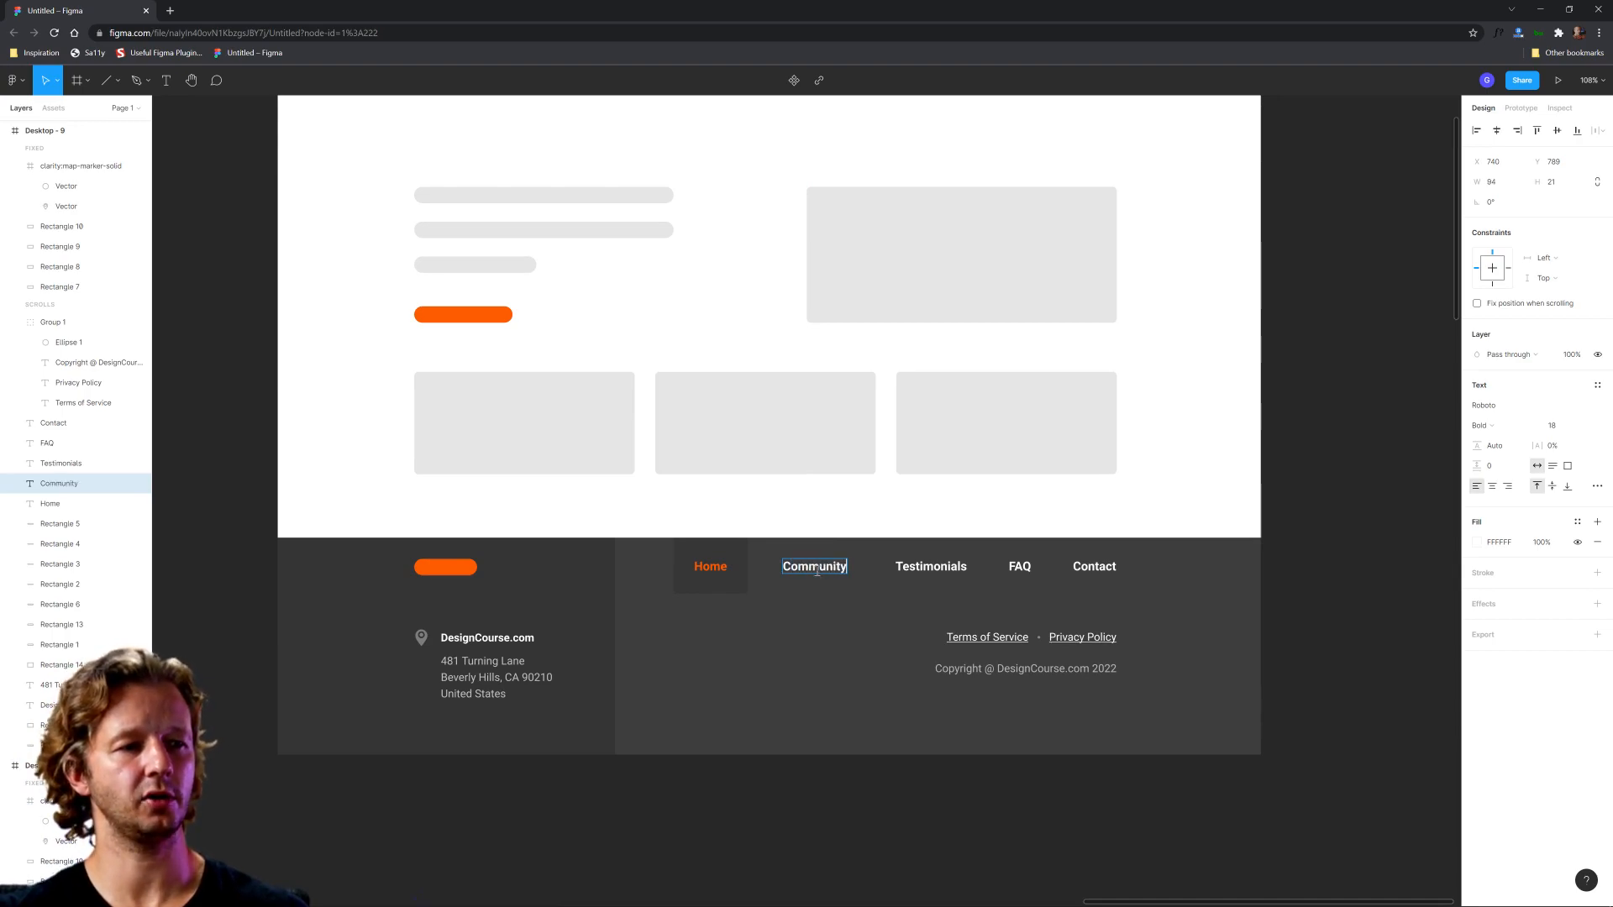
{"action": "key", "text": "Escape"}
{"action": "left_click", "coordinate": [1289, 580]}
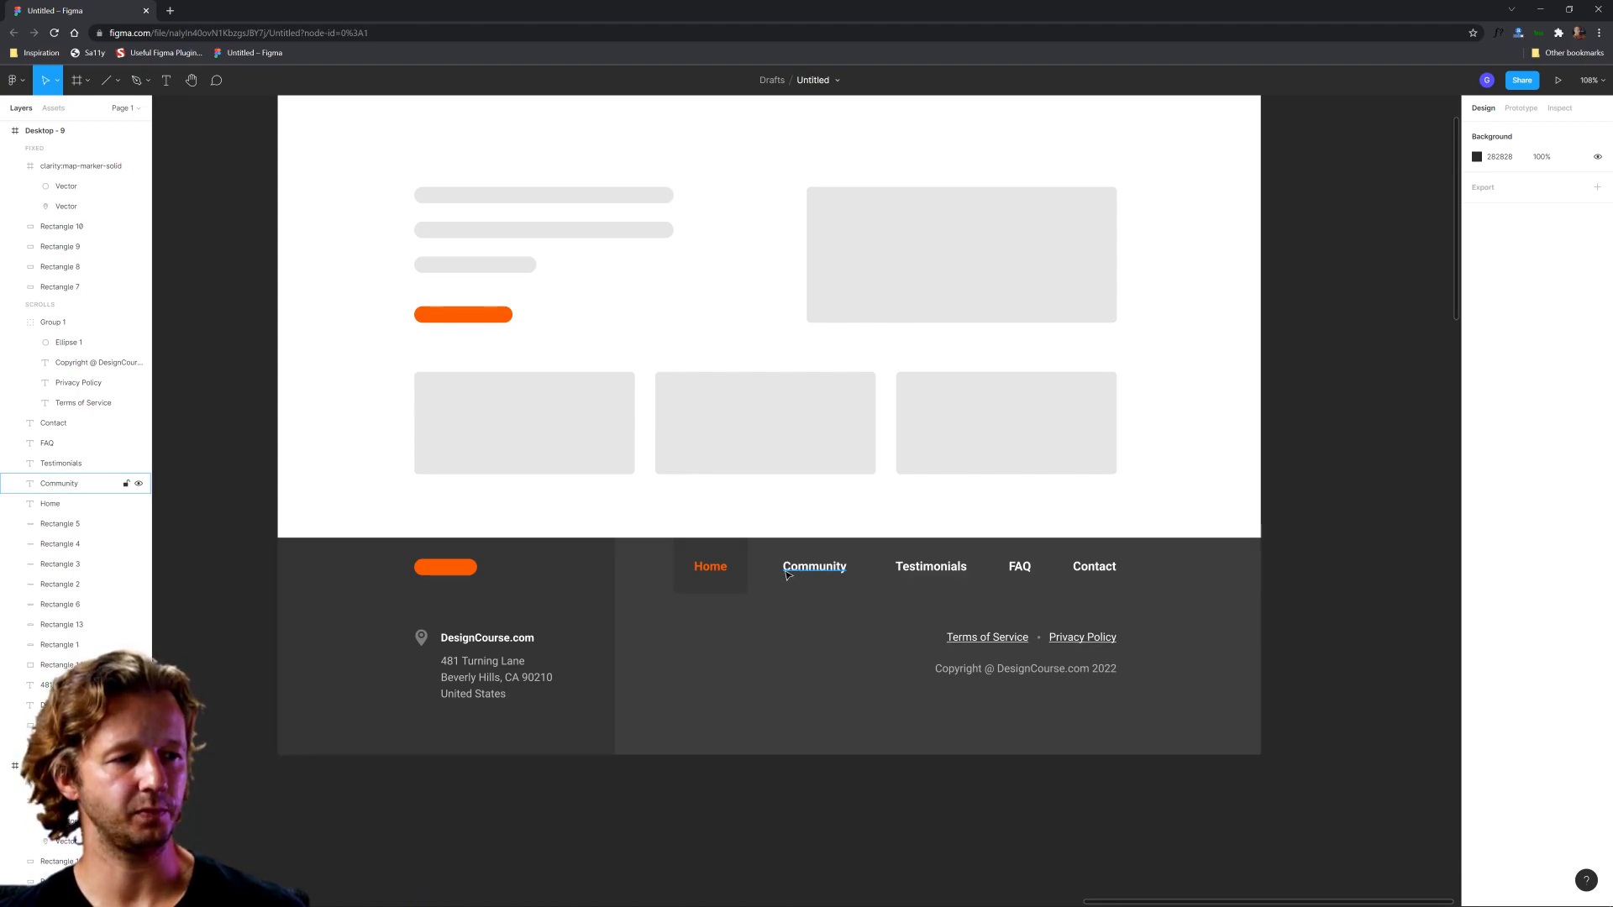
Step: Widen the highlight rectangle behind Home evenly on both sides to about 135 px
{"action": "left_click", "coordinate": [753, 579]}
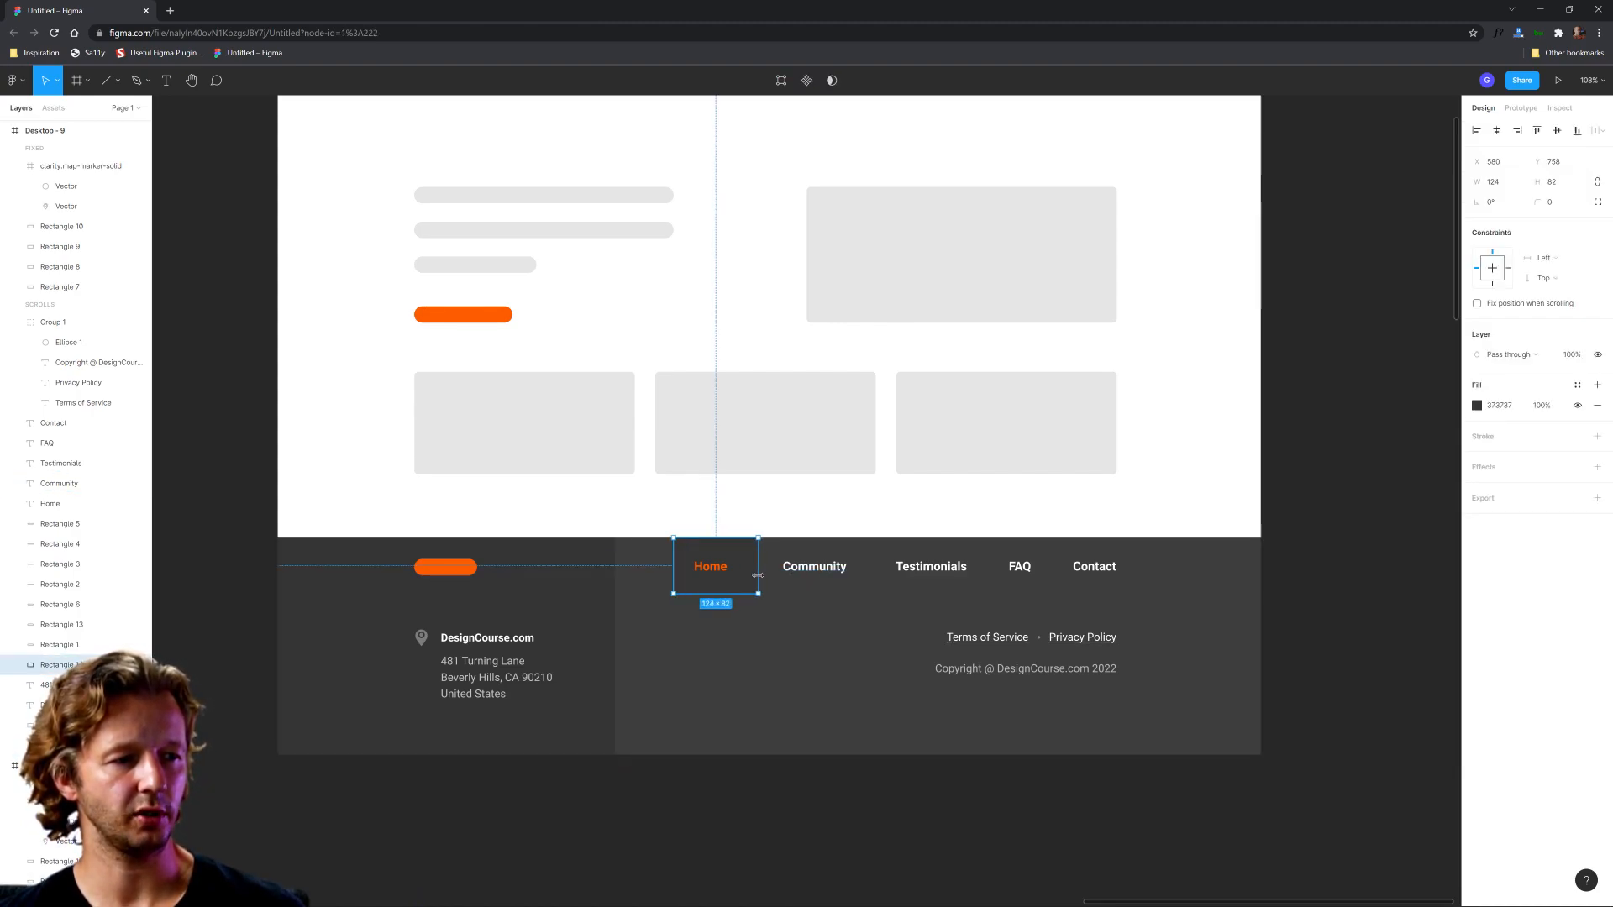
{"action": "left_click_drag", "start_coordinate": [757, 575], "coordinate": [756, 576]}
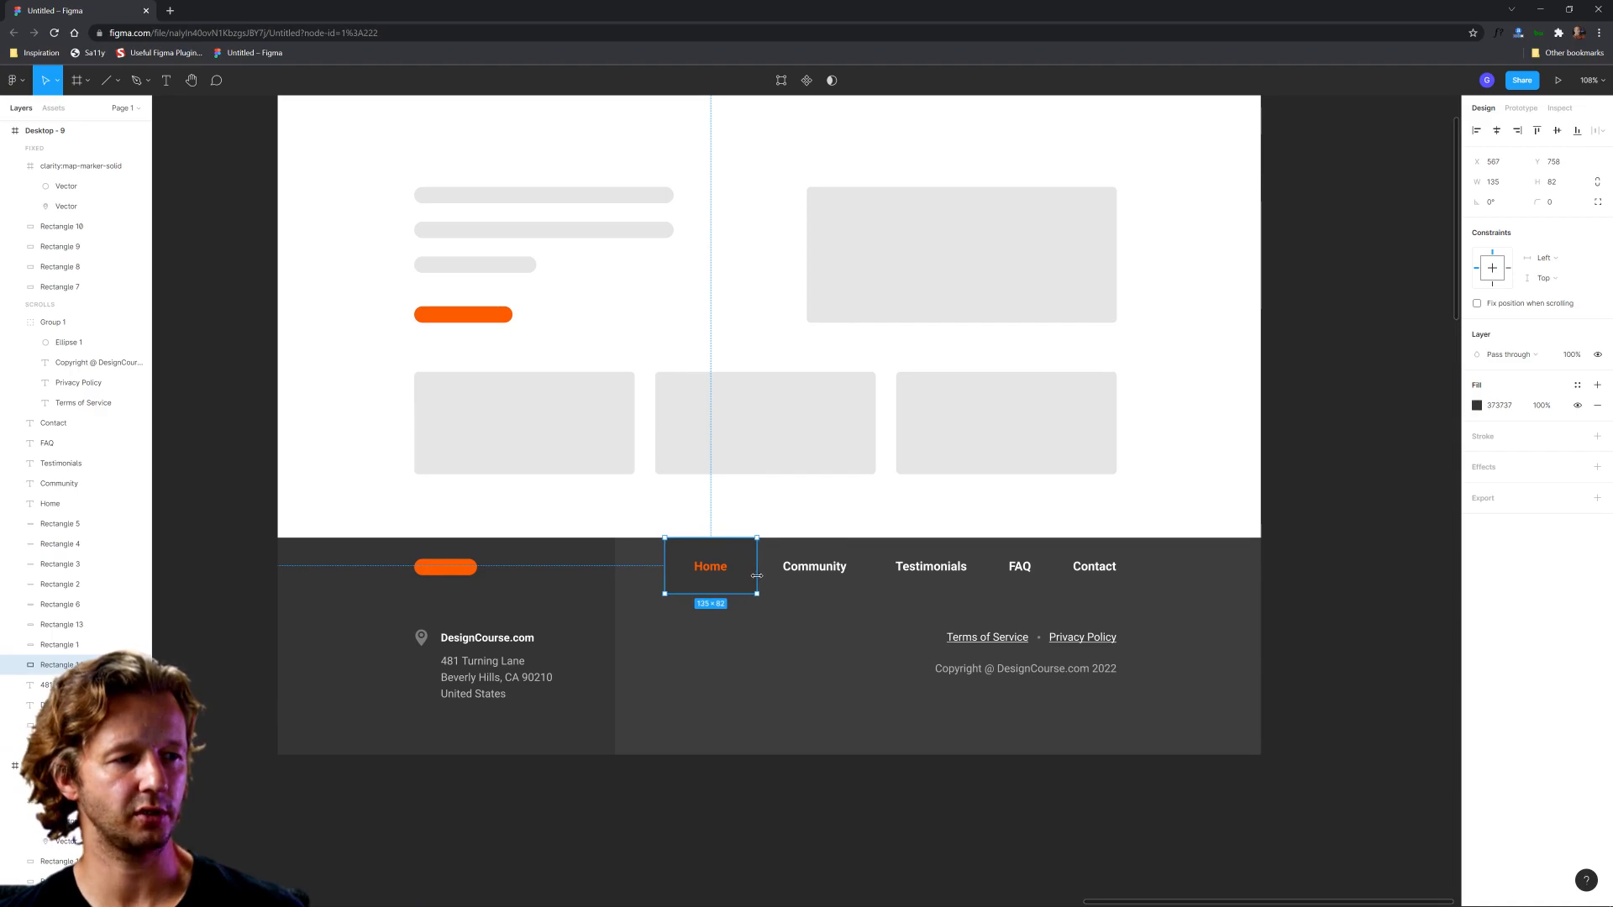
{"action": "left_click", "coordinate": [961, 824]}
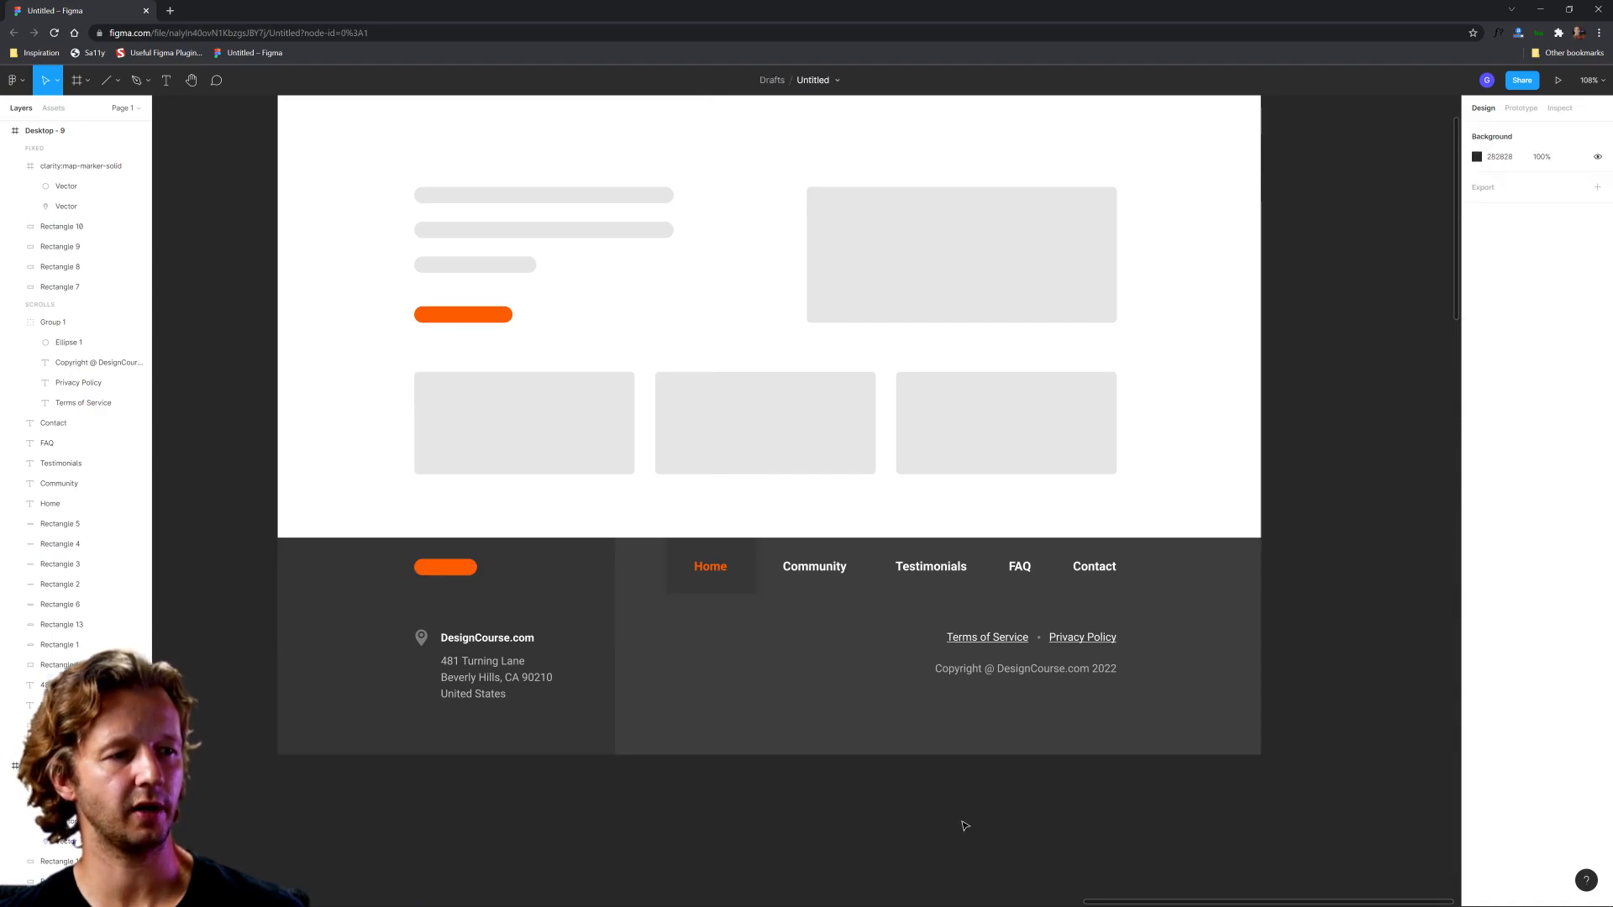
Step: Duplicate the Community item, place the copy directly below it, left-aligned, and change its text to Discord
{"action": "left_click", "coordinate": [824, 580]}
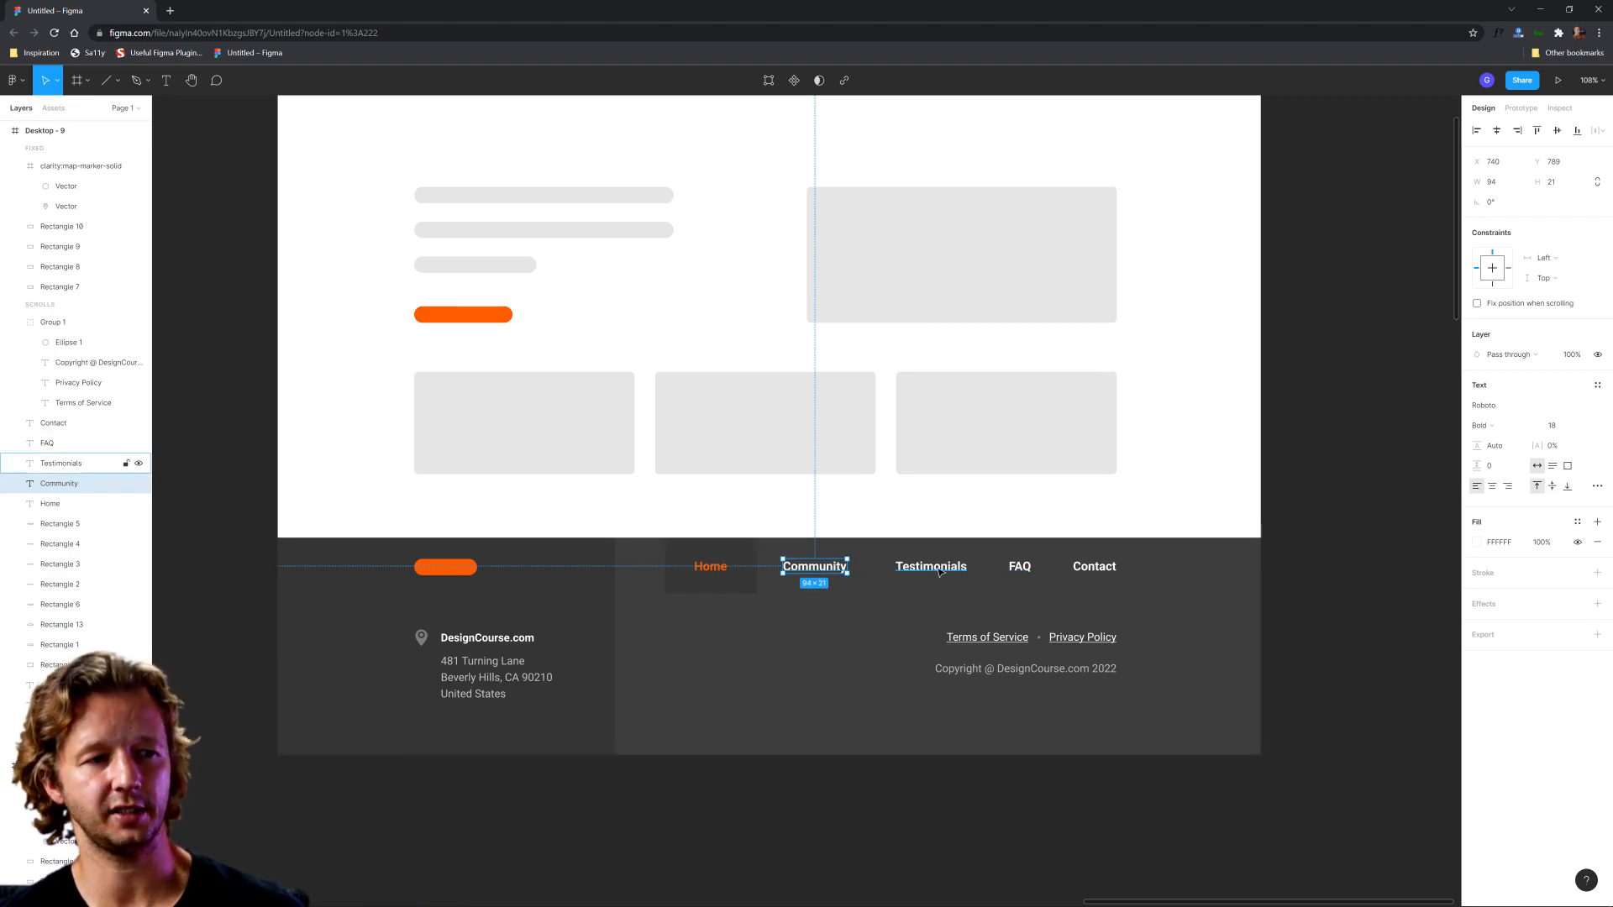
{"action": "key", "text": "ctrl+d"}
{"action": "left_click_drag", "start_coordinate": [821, 570], "coordinate": [825, 603]}
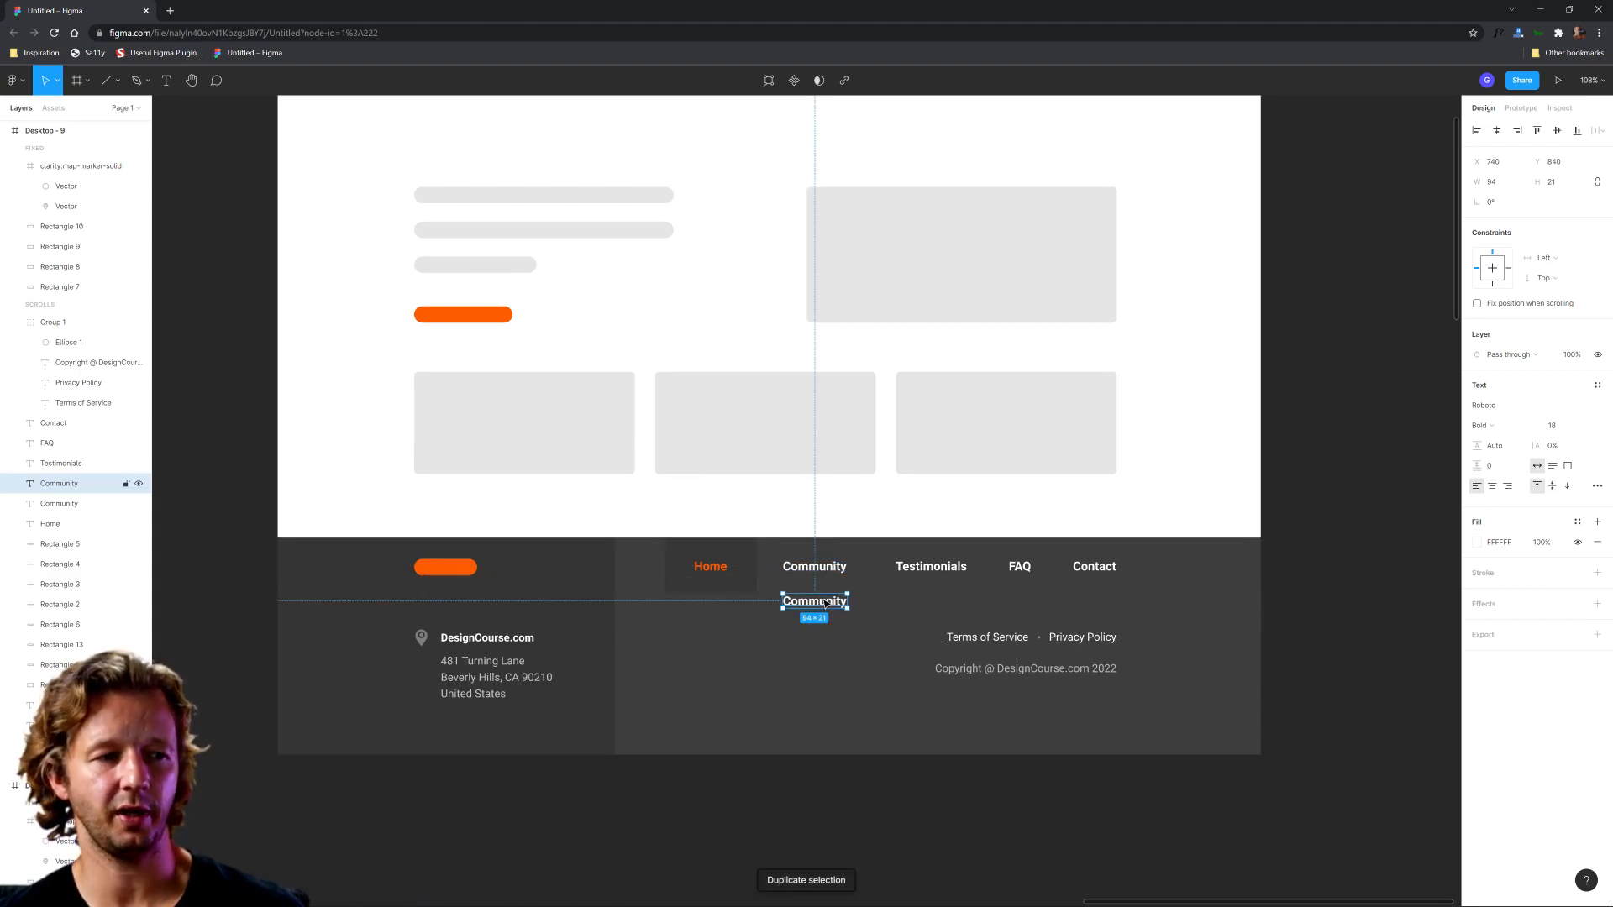
{"action": "double_click", "coordinate": [829, 602]}
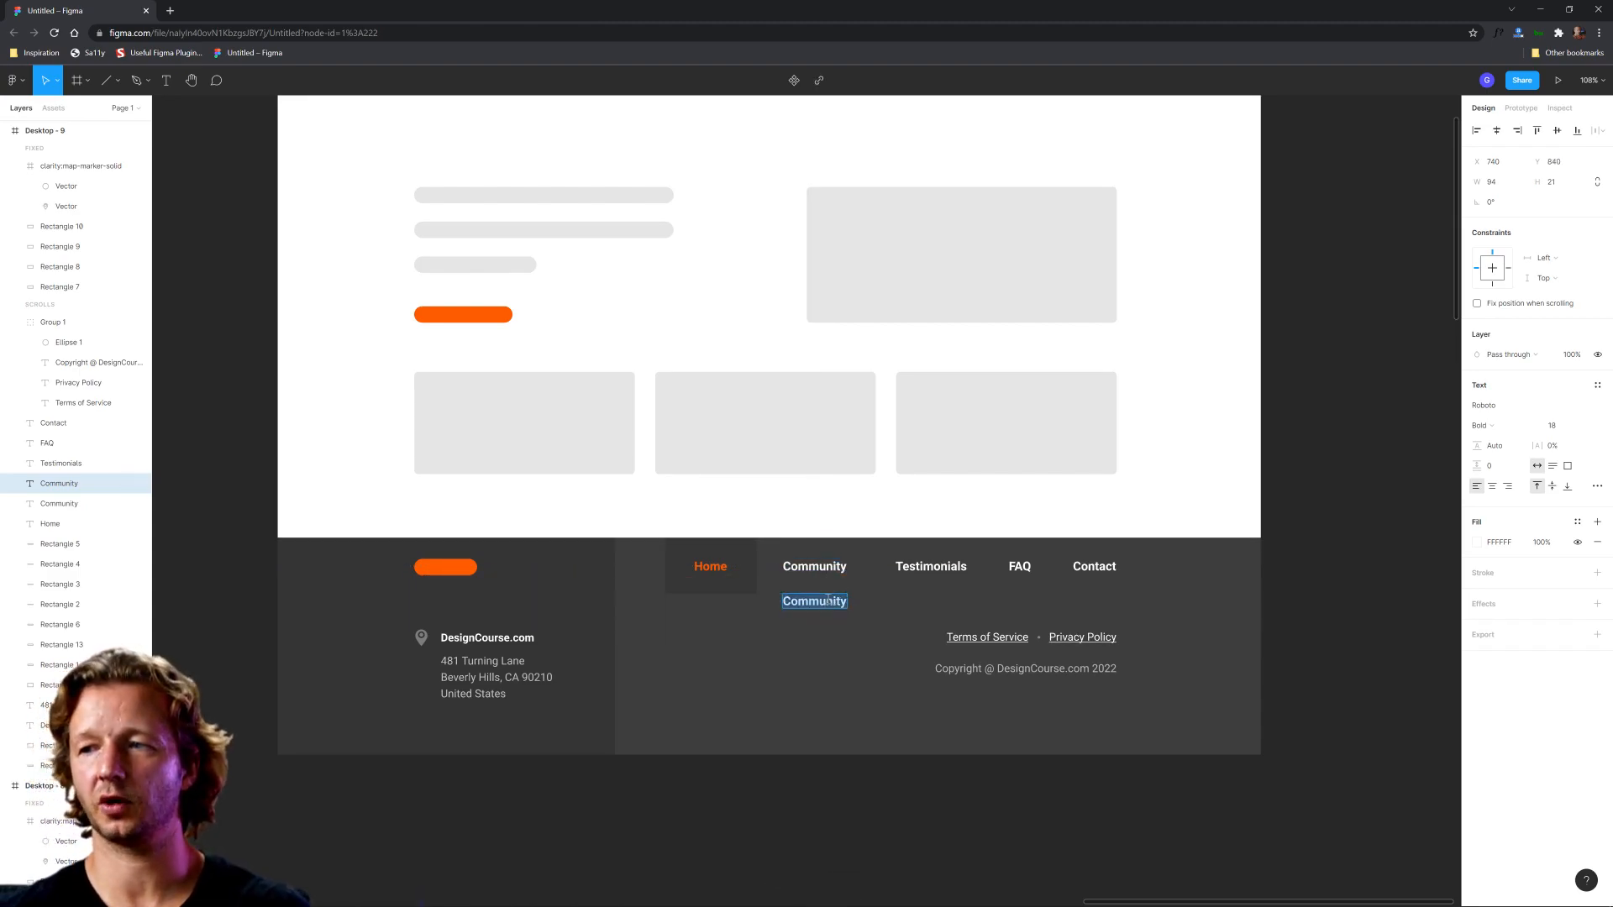
{"action": "type", "text": "Discord"}
{"action": "key", "text": "Escape"}
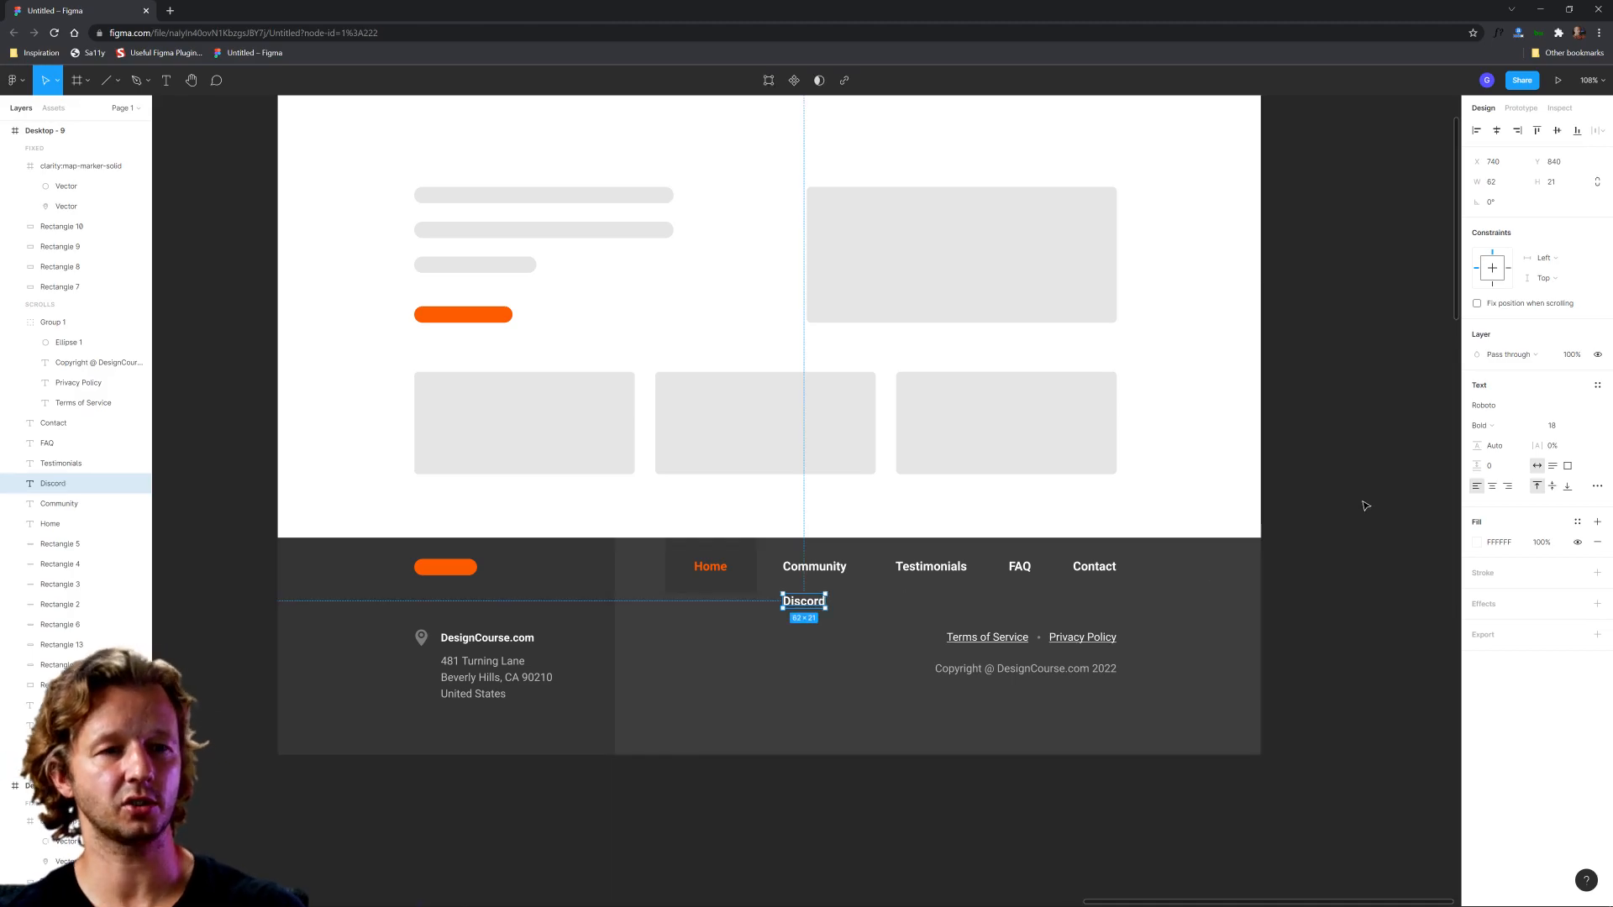
Step: Set the Discord link's font weight to Regular and its fill to light grey D7D7D7
{"action": "left_click", "coordinate": [880, 613]}
{"action": "scroll", "coordinate": [880, 615], "scroll_direction": "up", "scroll_amount": 2}
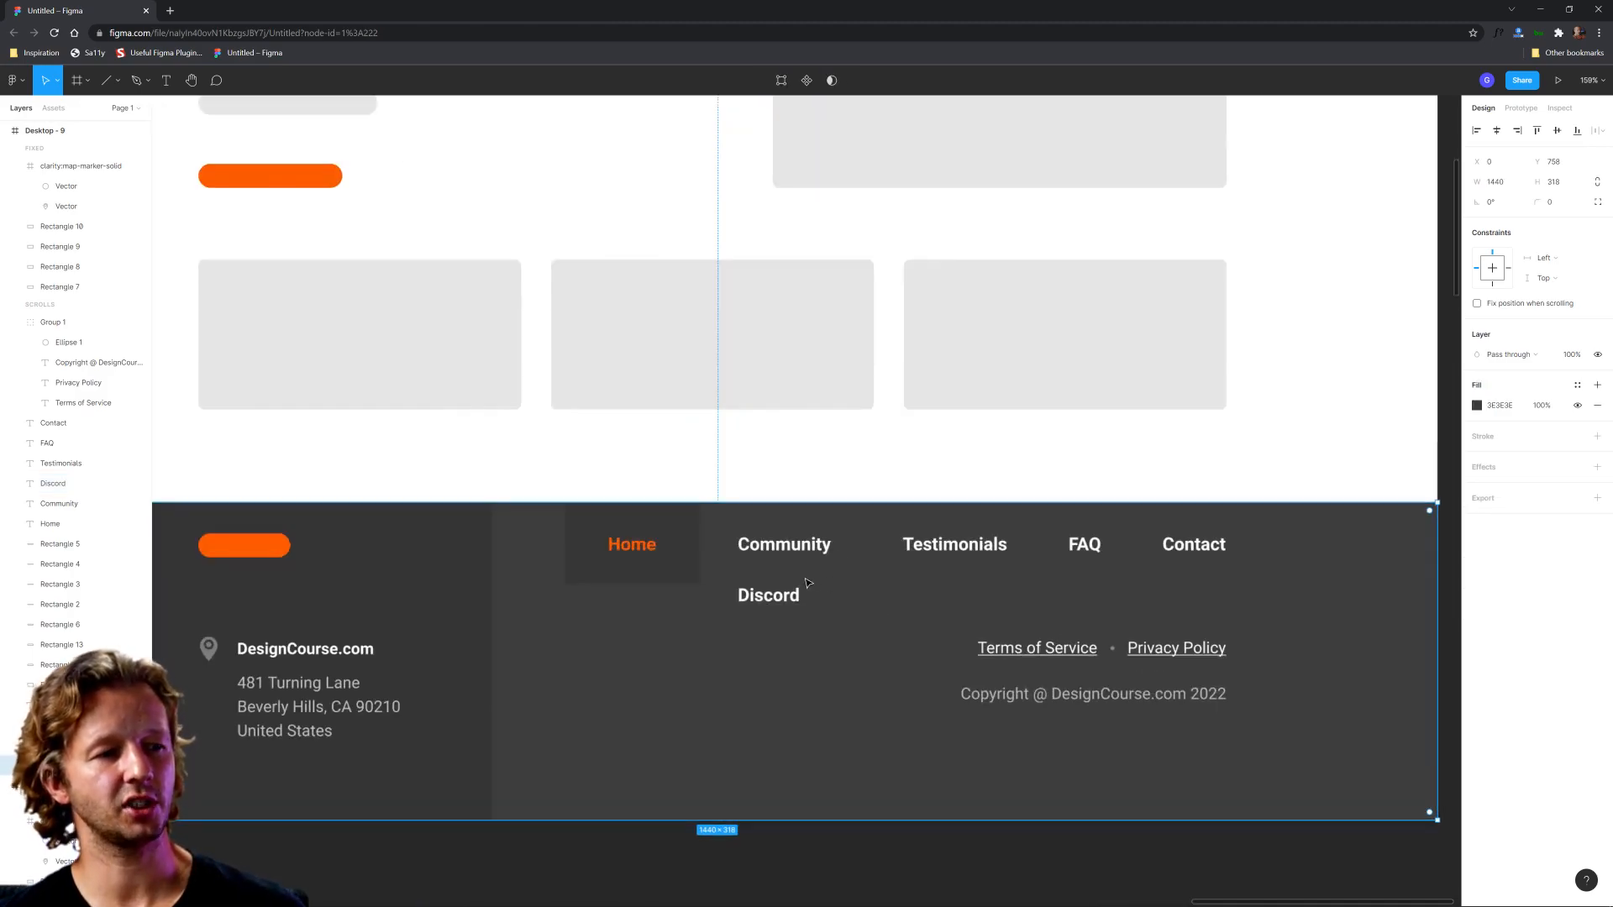
{"action": "left_click", "coordinate": [793, 602]}
{"action": "left_click", "coordinate": [783, 552]}
{"action": "left_click", "coordinate": [774, 596]}
{"action": "left_click", "coordinate": [781, 552]}
{"action": "left_click", "coordinate": [779, 600]}
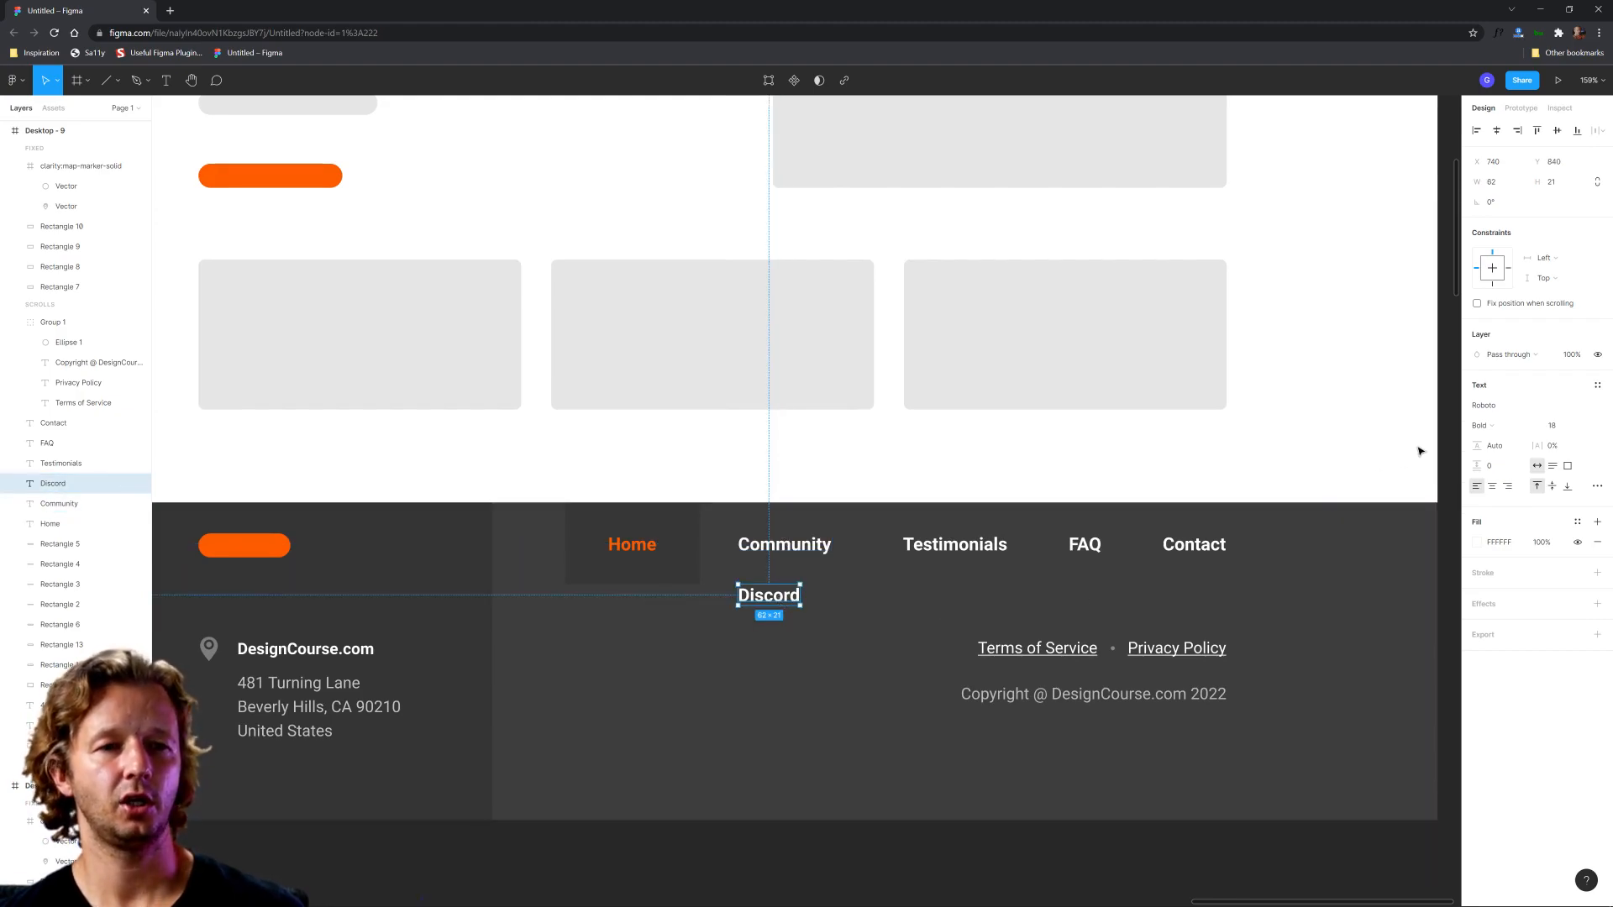
{"action": "left_click", "coordinate": [1504, 426]}
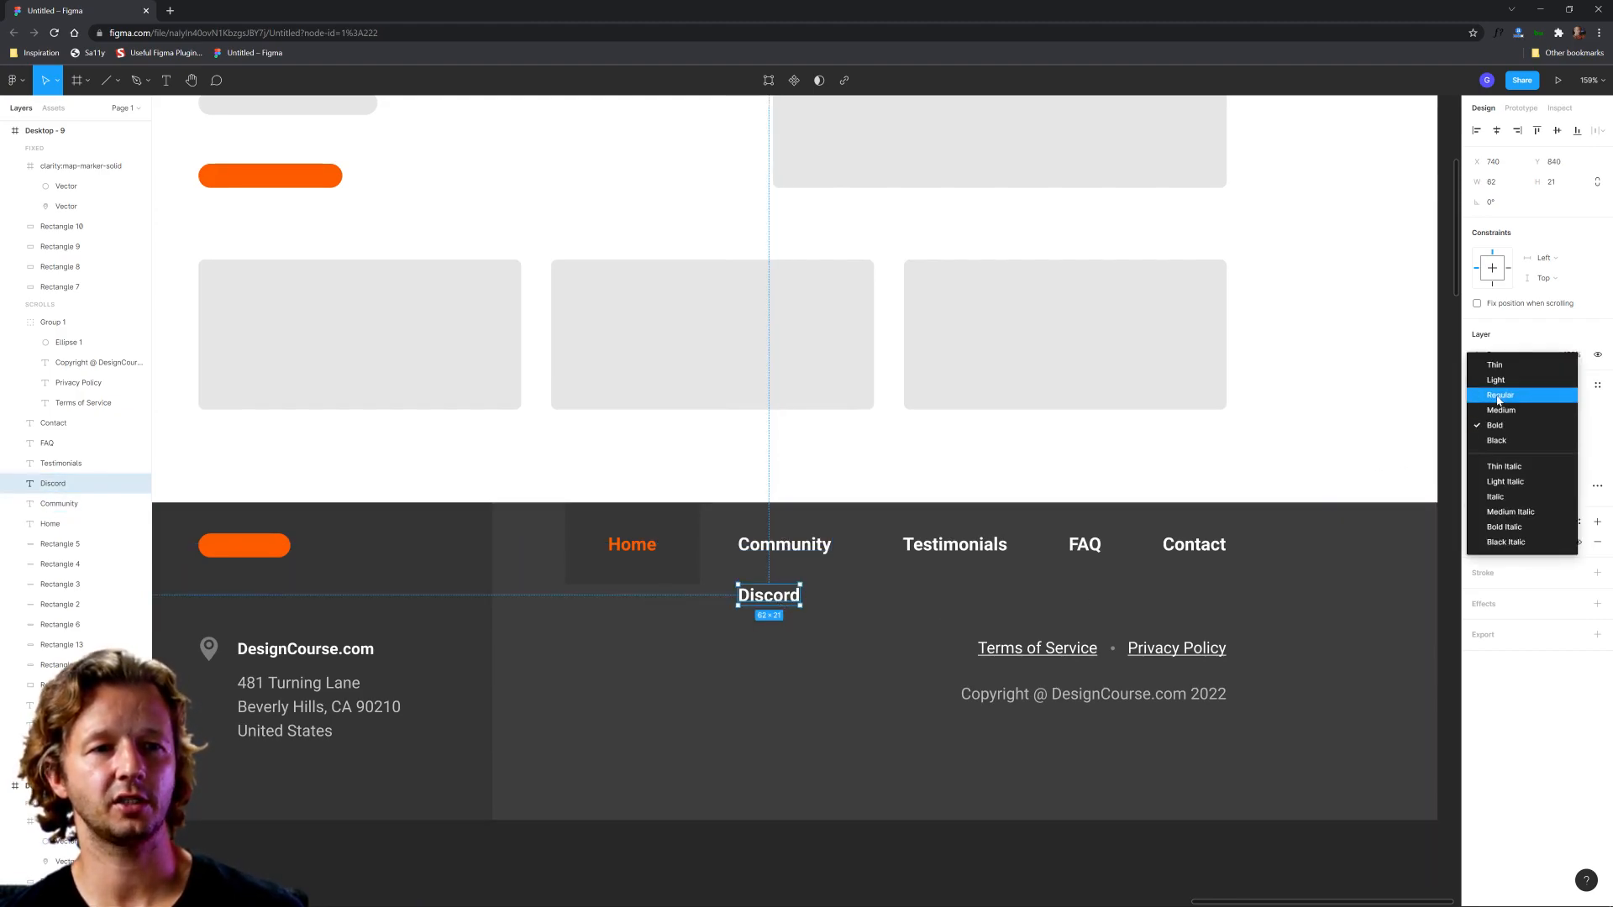
{"action": "left_click", "coordinate": [1503, 393]}
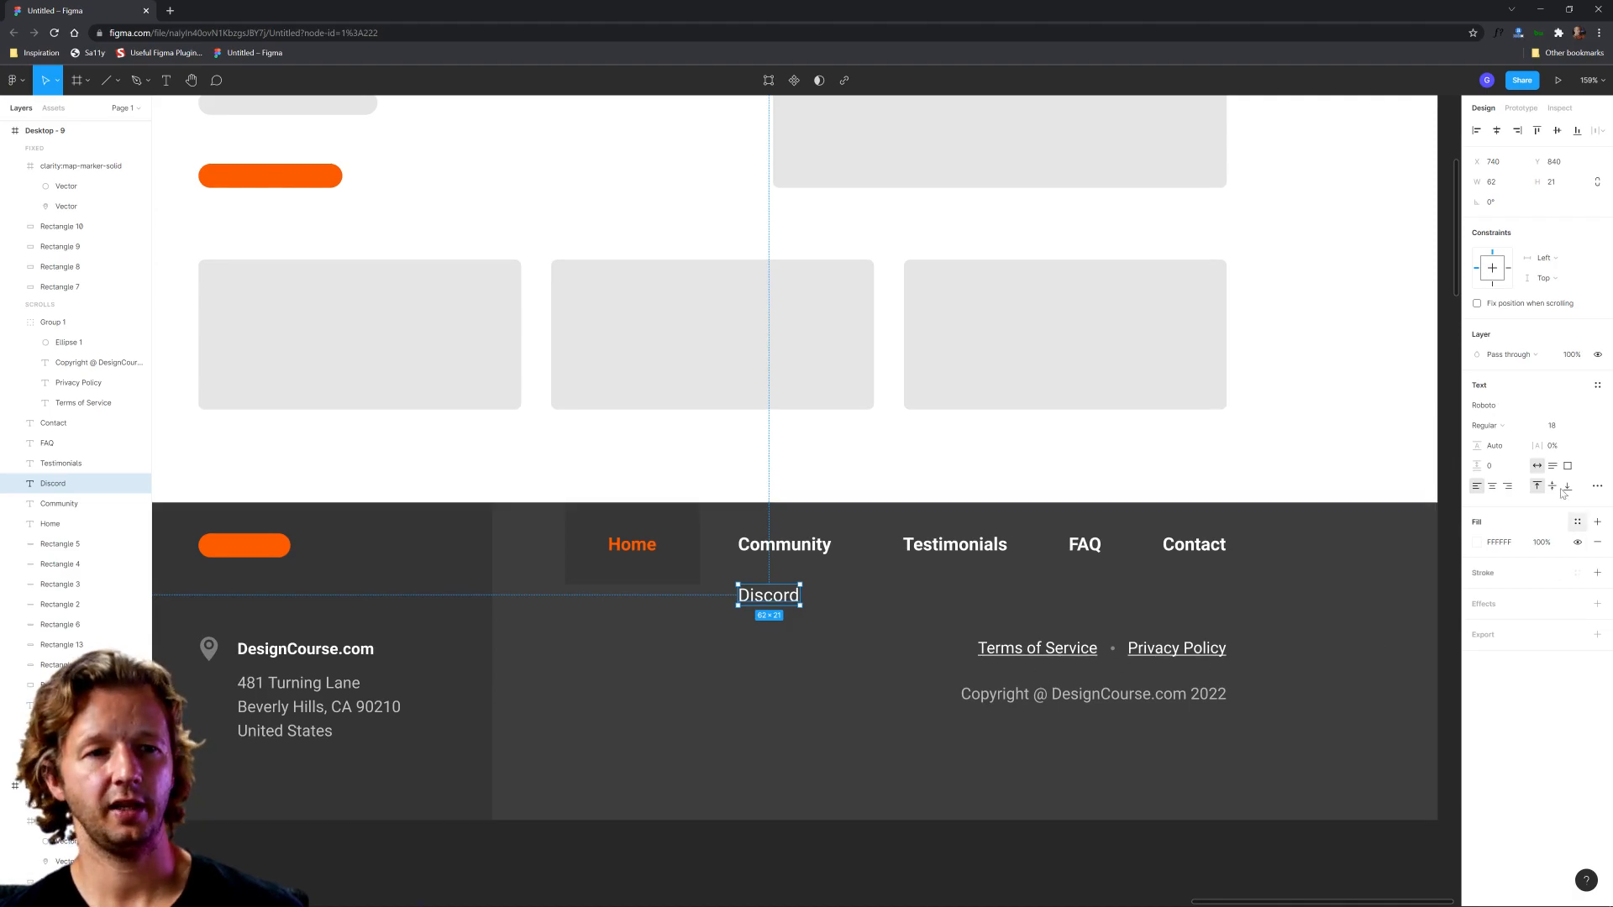
{"action": "left_click", "coordinate": [1476, 545]}
{"action": "left_click_drag", "start_coordinate": [1364, 603], "coordinate": [1289, 591]}
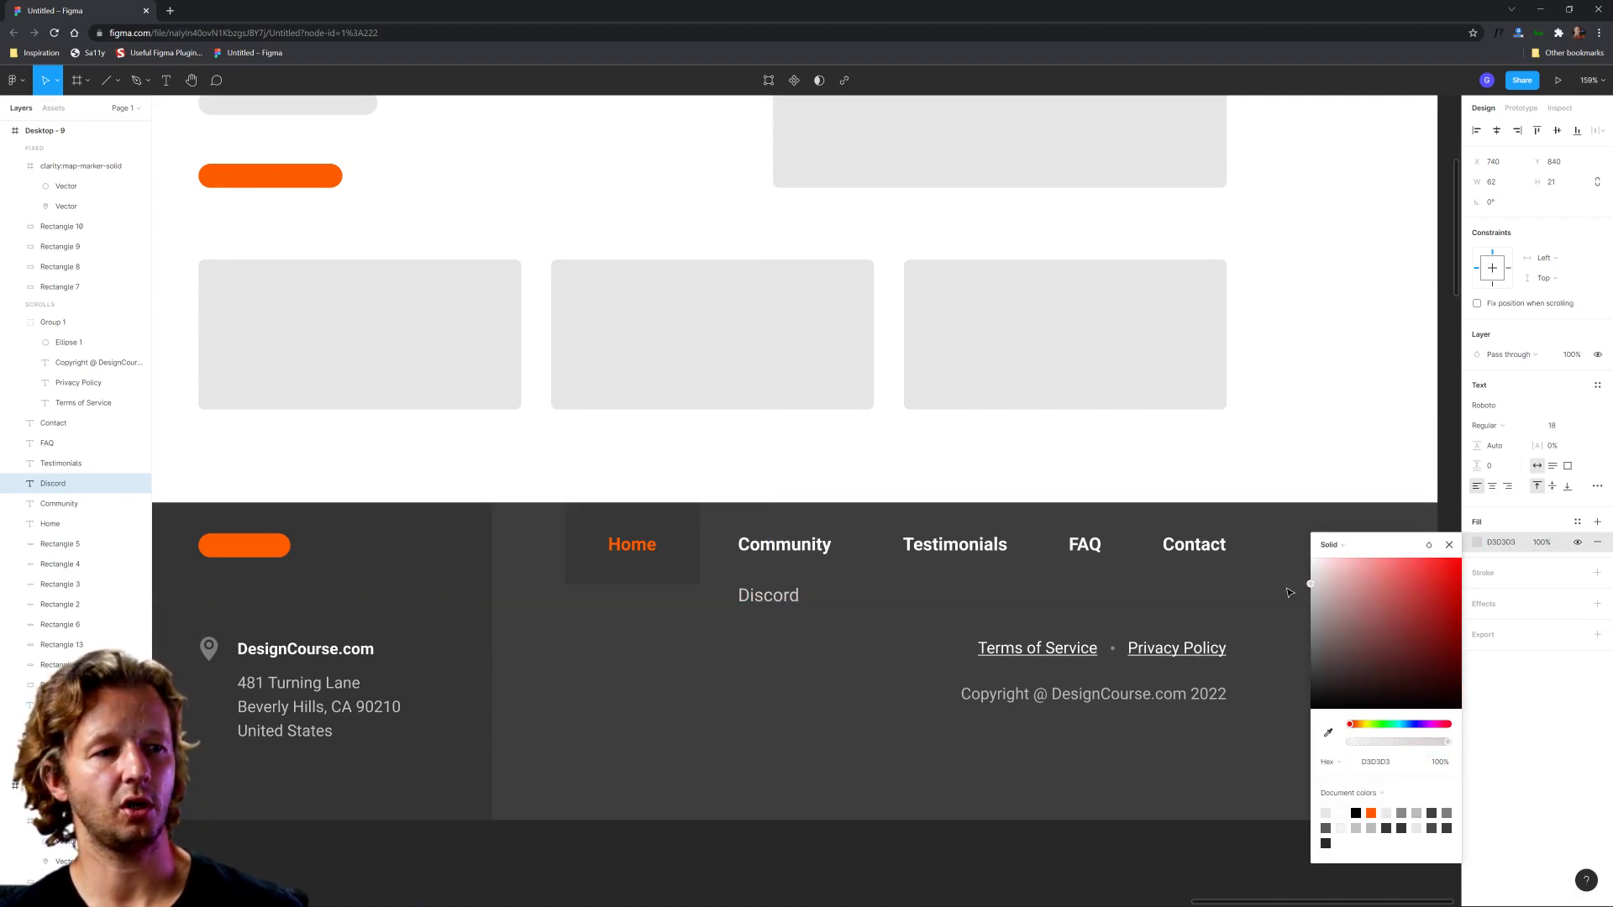
{"action": "left_click", "coordinate": [939, 857]}
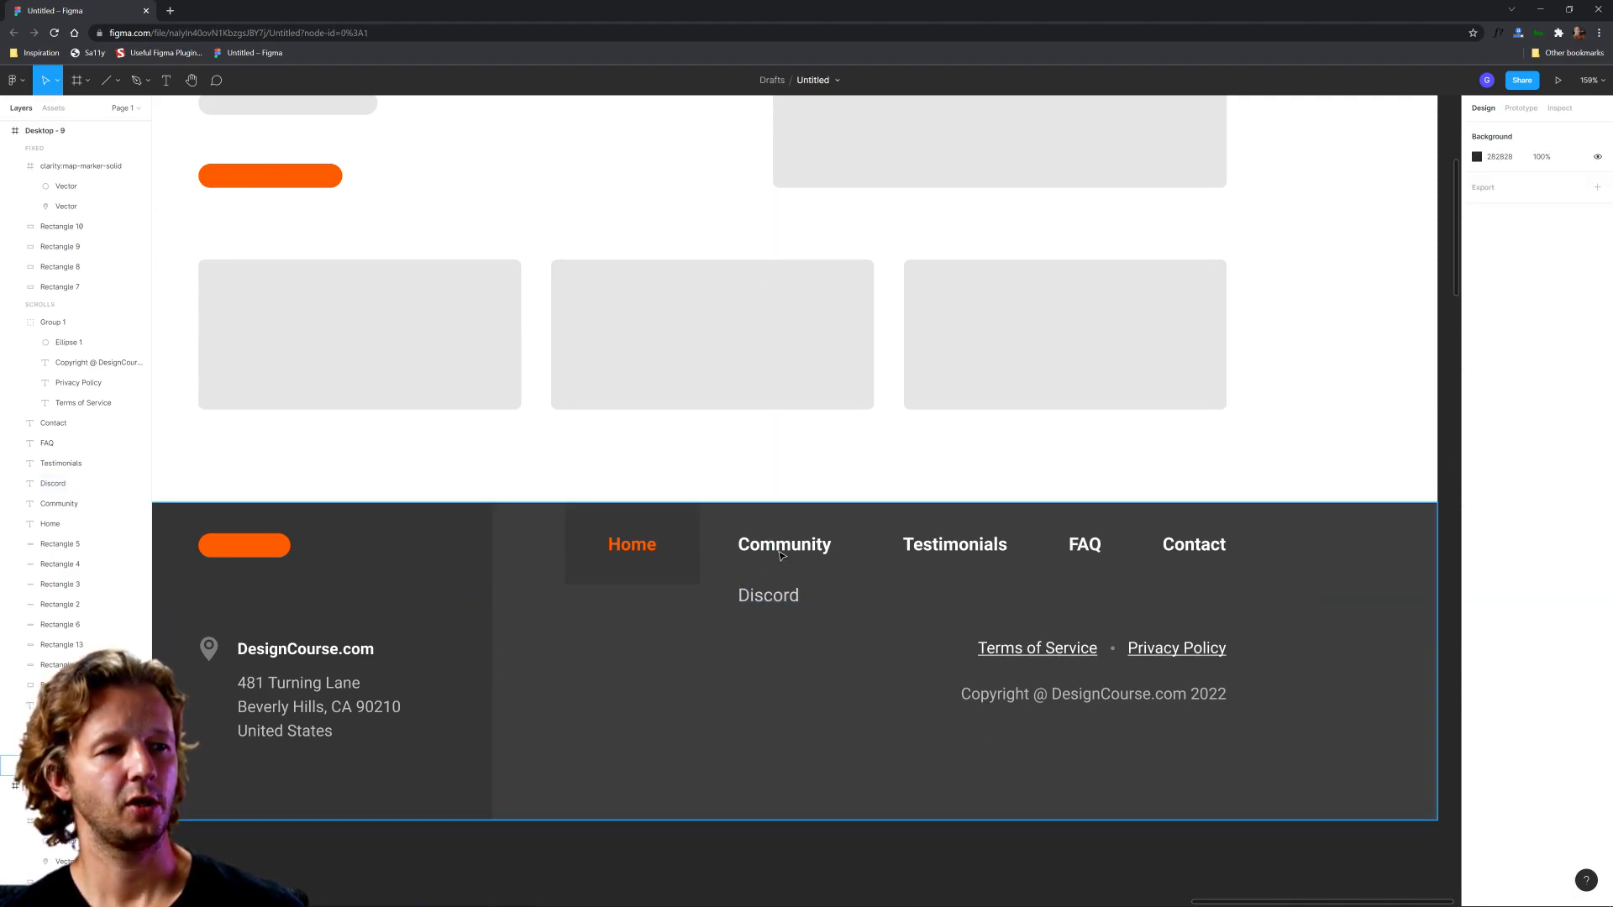
Step: Compare the text style of the main navigation items and set the Discord link's font size to 16
{"action": "left_click", "coordinate": [805, 548]}
{"action": "left_click", "coordinate": [955, 544], "text": "shift"}
{"action": "left_click", "coordinate": [1085, 544], "text": "shift"}
{"action": "left_click", "coordinate": [1194, 545], "text": "shift"}
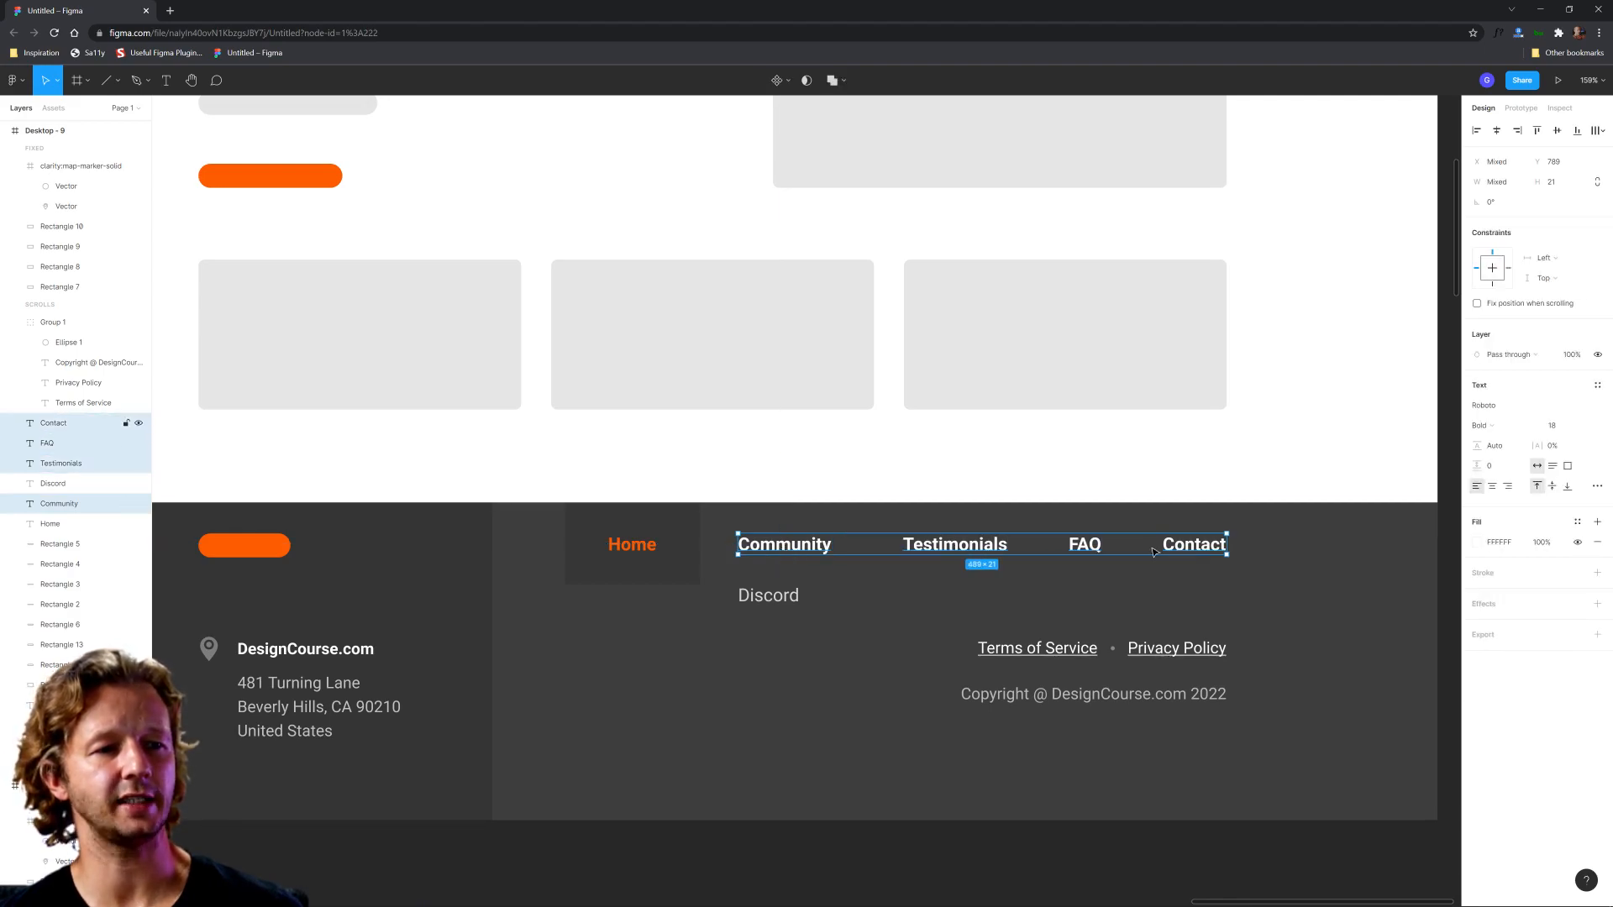
{"action": "left_click", "coordinate": [632, 545], "text": "shift"}
{"action": "left_click", "coordinate": [770, 588]}
{"action": "left_click", "coordinate": [1558, 426]}
{"action": "type", "text": "16"}
{"action": "key", "text": "Return"}
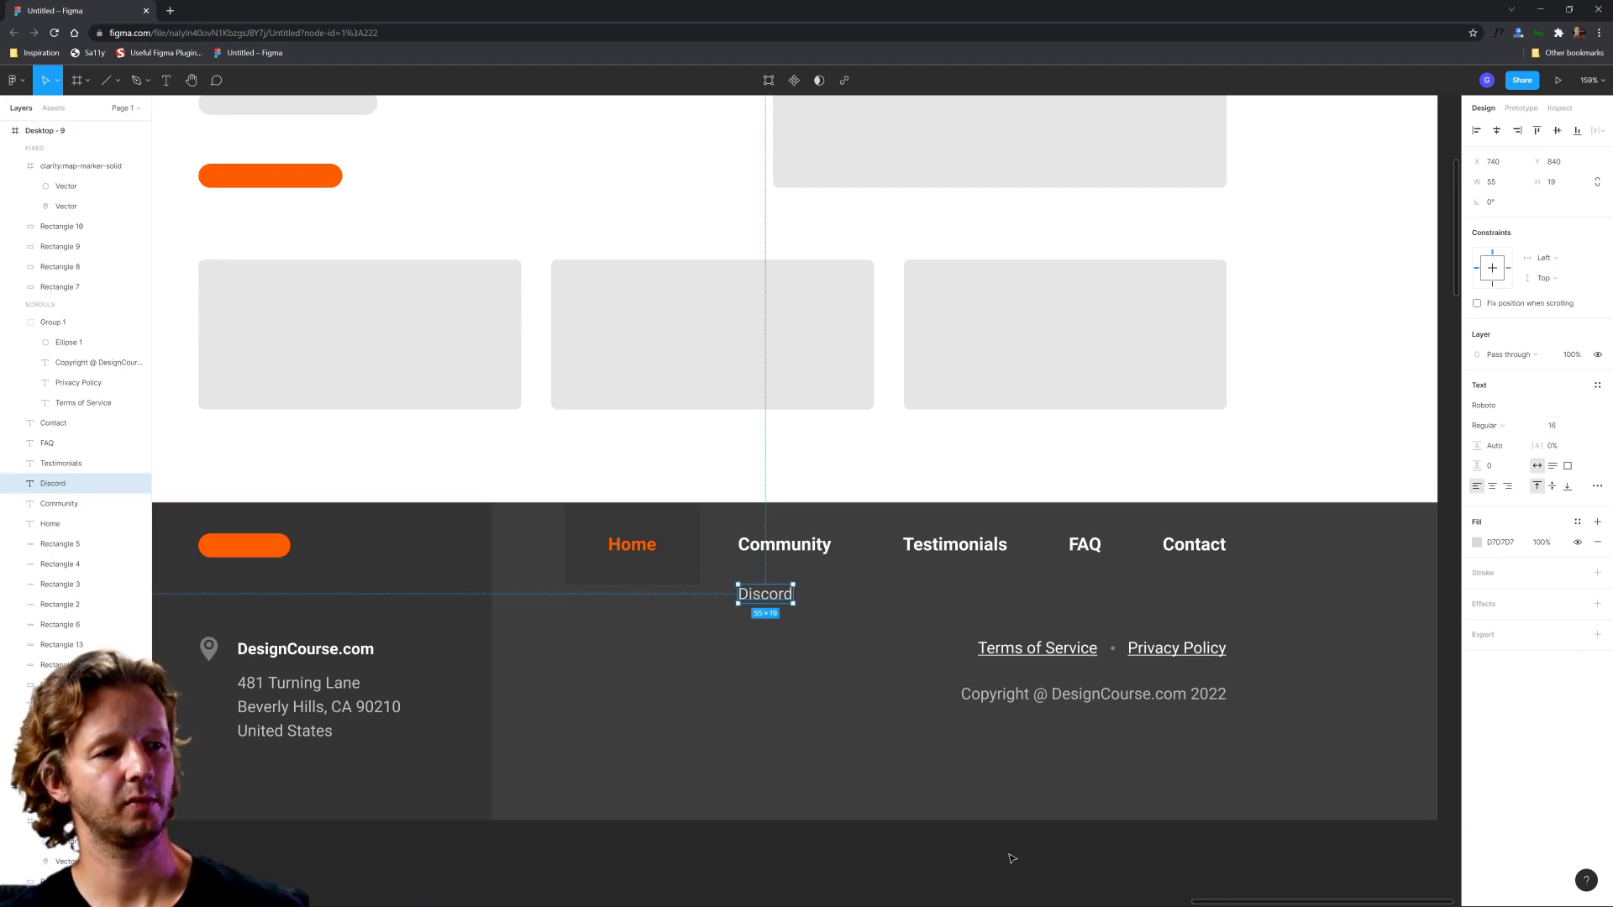
{"action": "left_click", "coordinate": [1000, 851]}
Step: Duplicate the Discord link, place the copy directly below it, and change its text to Twitter
{"action": "left_click", "coordinate": [766, 607]}
{"action": "left_click", "coordinate": [814, 644]}
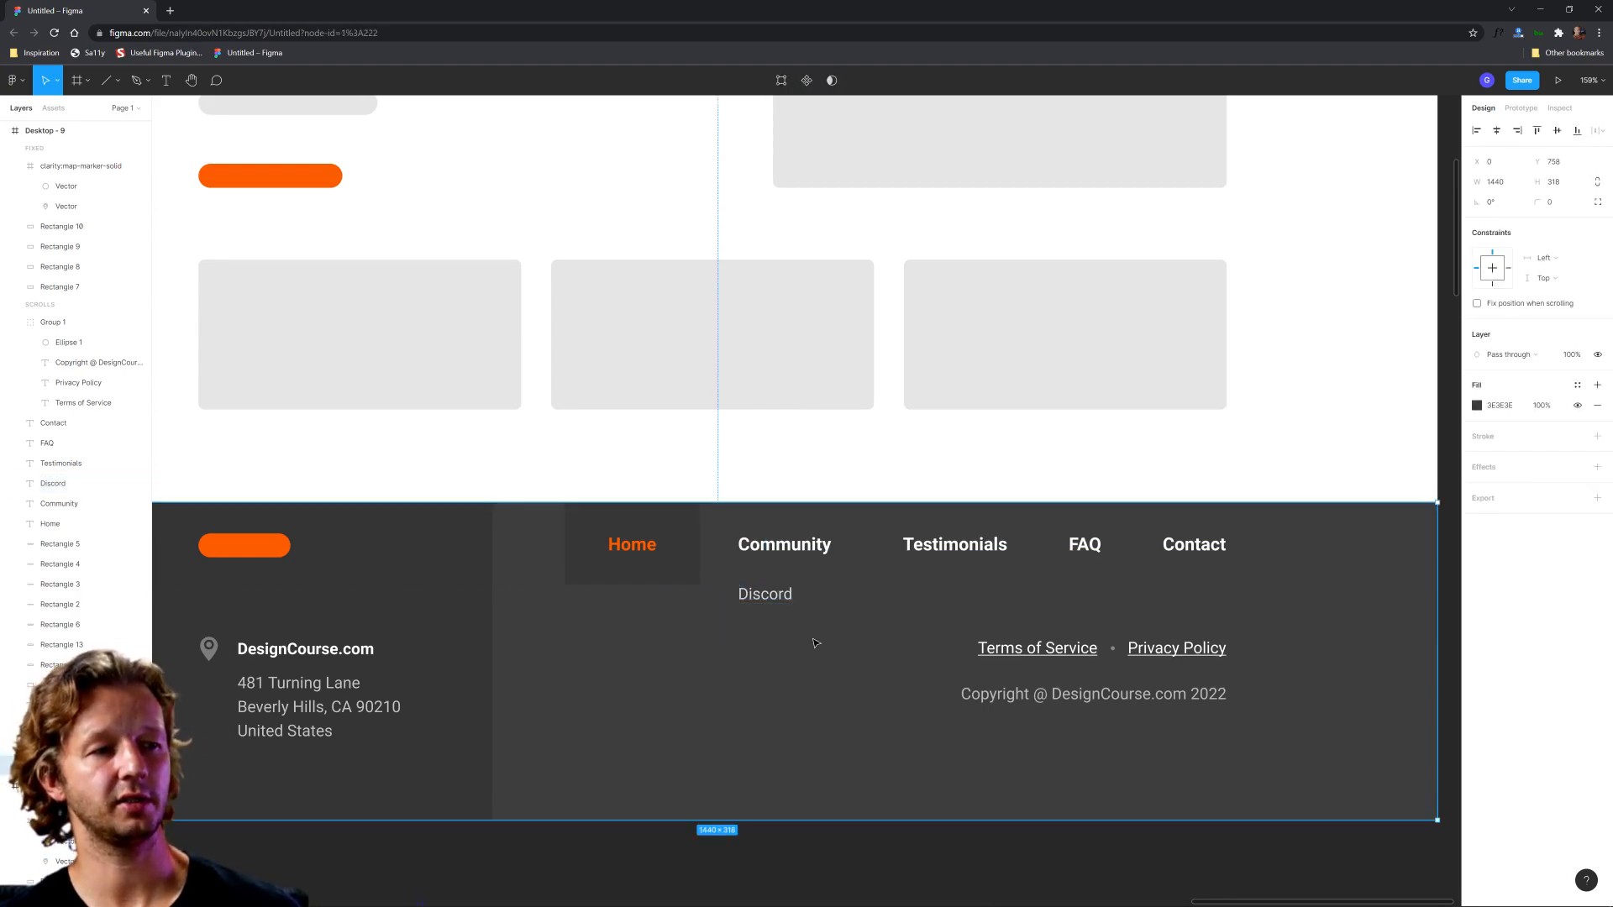
{"action": "left_click", "coordinate": [772, 592]}
{"action": "key", "text": "ctrl+d"}
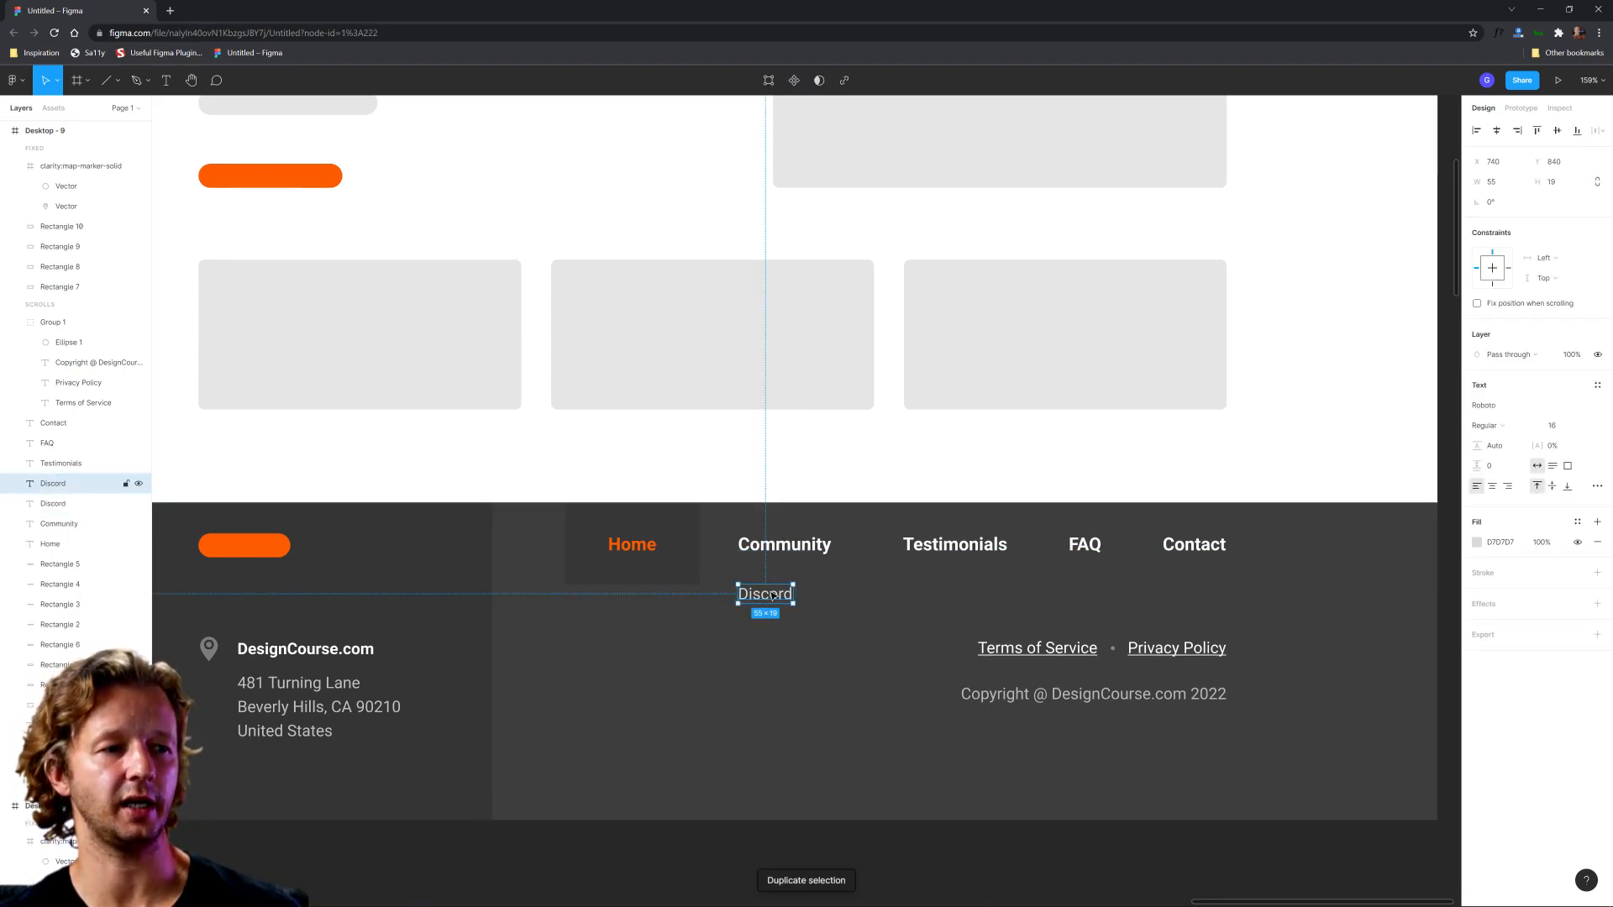
{"action": "mouse_move", "coordinate": [769, 595]}
{"action": "left_mouse_down"}
{"action": "mouse_move", "coordinate": [783, 626]}
{"action": "mouse_move", "coordinate": [766, 626]}
{"action": "left_mouse_up"}
{"action": "double_click", "coordinate": [767, 627]}
{"action": "type", "text": "TWitter"}
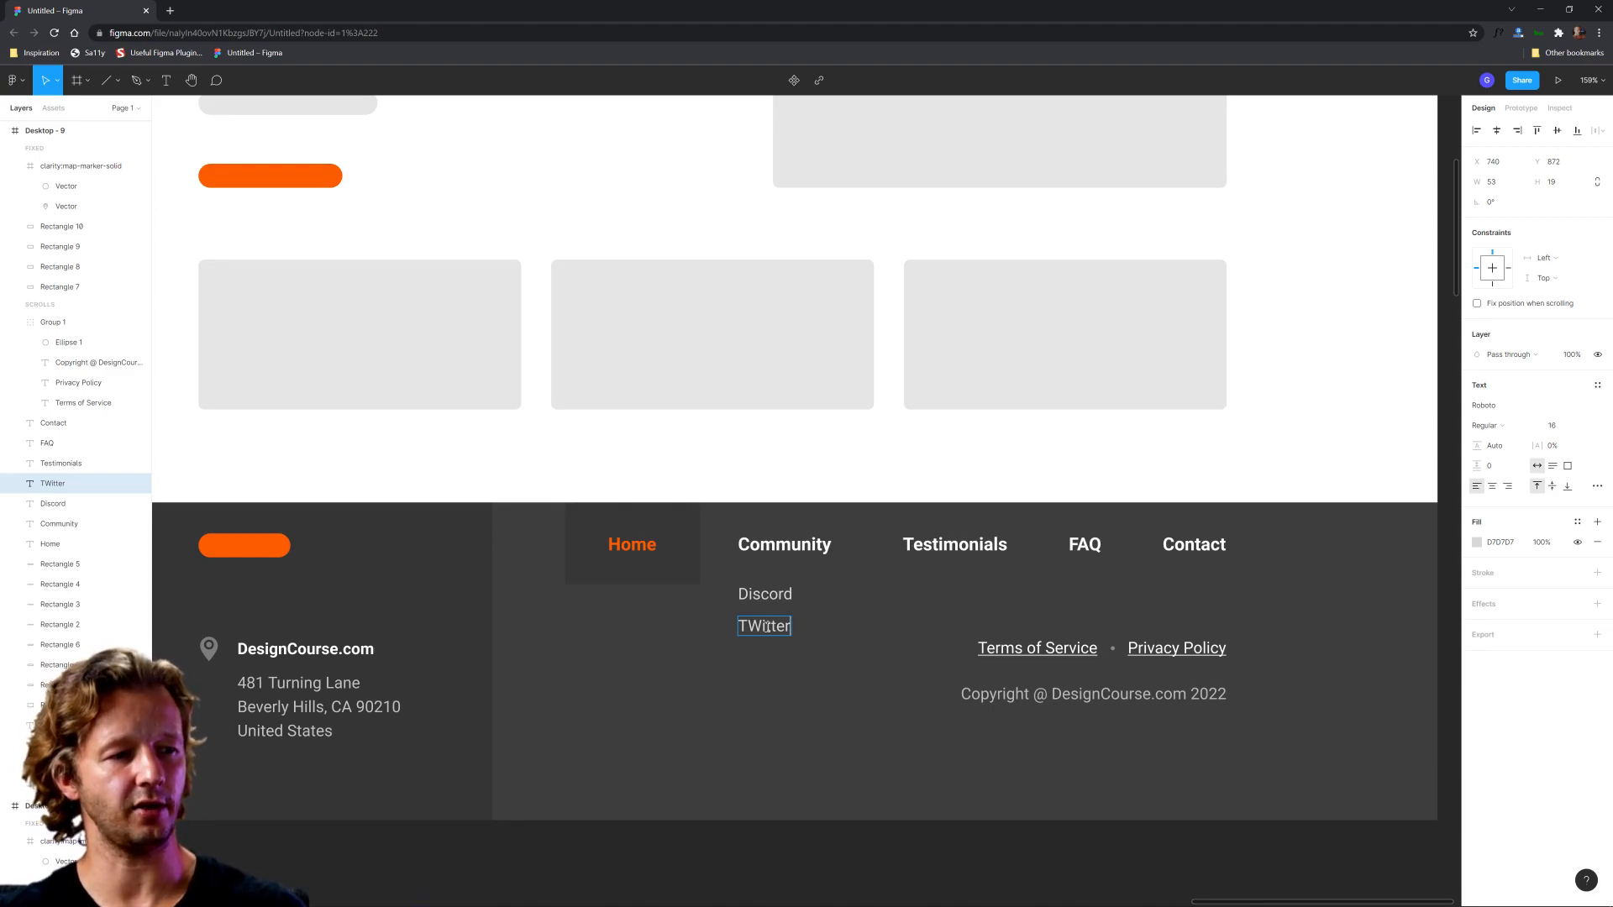
{"action": "type", "text": "w"}
{"action": "key", "text": "Escape"}
Step: Duplicate the Twitter link, place the copy below it with the same spacing, and change its text to Facebook
{"action": "key", "text": "ctrl+d"}
{"action": "left_click_drag", "start_coordinate": [766, 629], "coordinate": [763, 660]}
{"action": "double_click", "coordinate": [763, 659]}
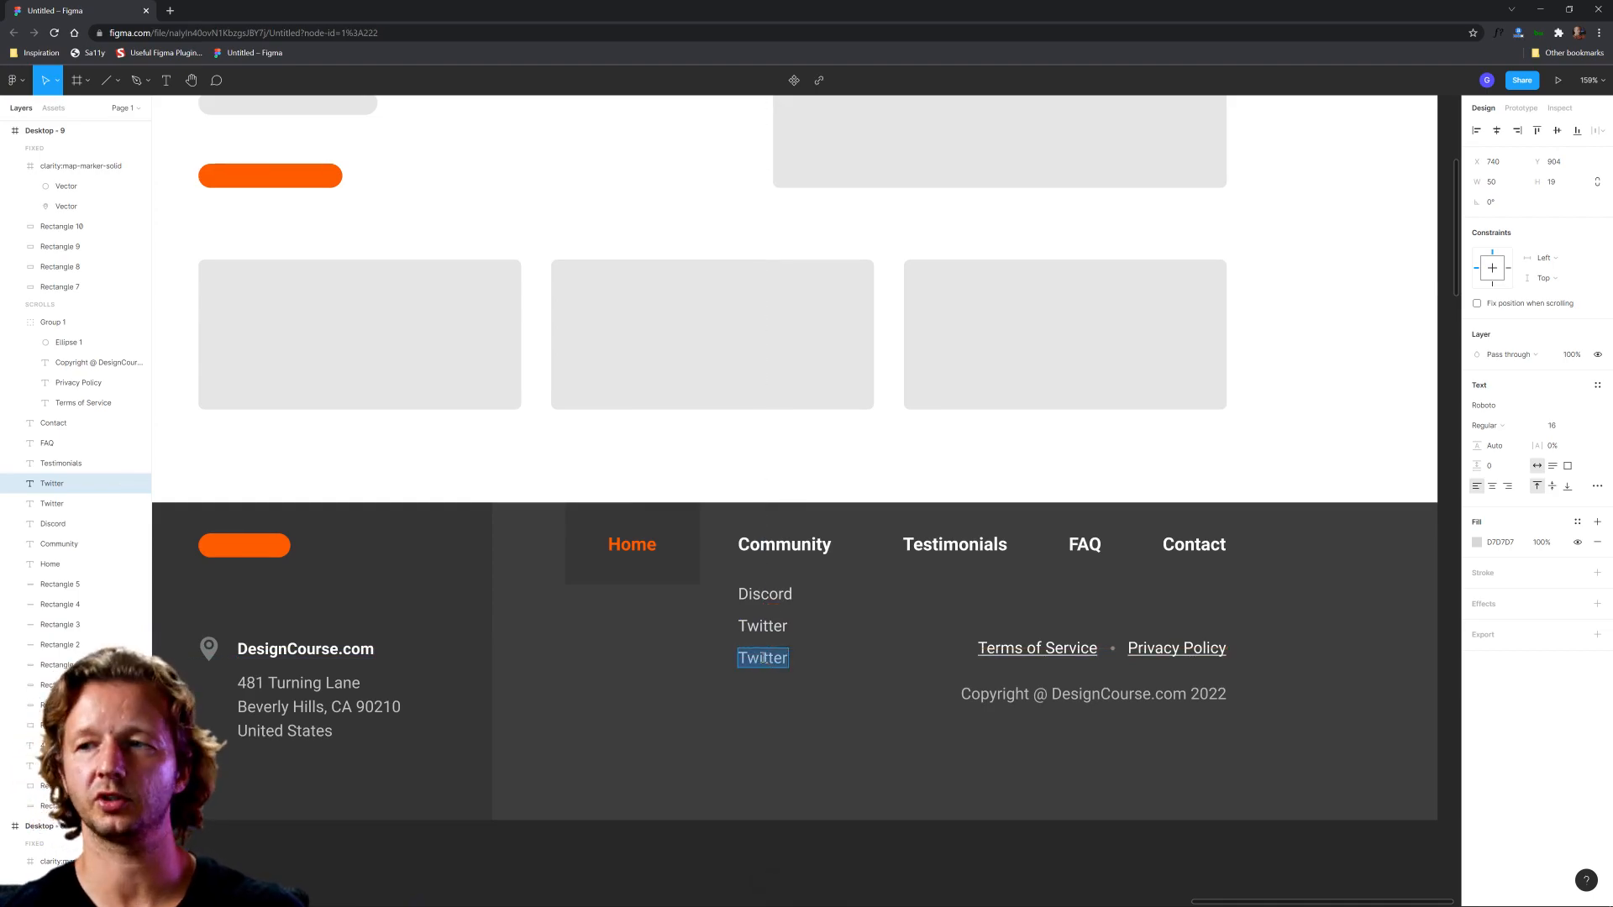
{"action": "type", "text": "Facebook"}
{"action": "key", "text": "Escape"}
{"action": "left_click", "coordinate": [829, 701]}
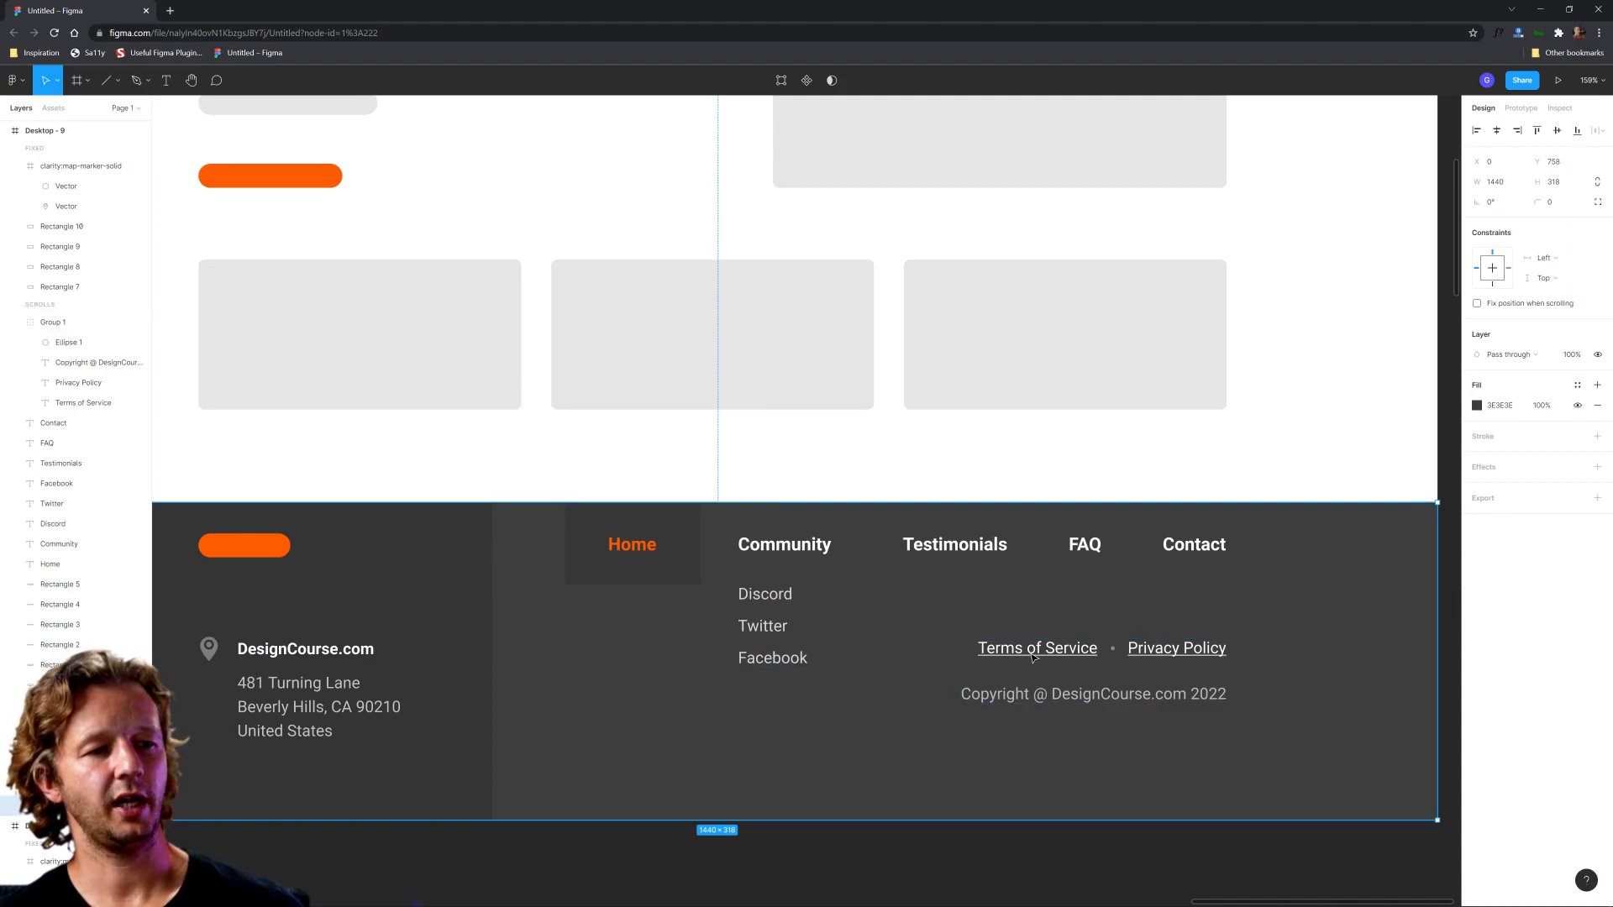
Step: Move the group with the legal links and copyright line out of the footer onto the empty canvas below the frame
{"action": "scroll", "coordinate": [1055, 781], "scroll_direction": "down", "scroll_amount": 5}
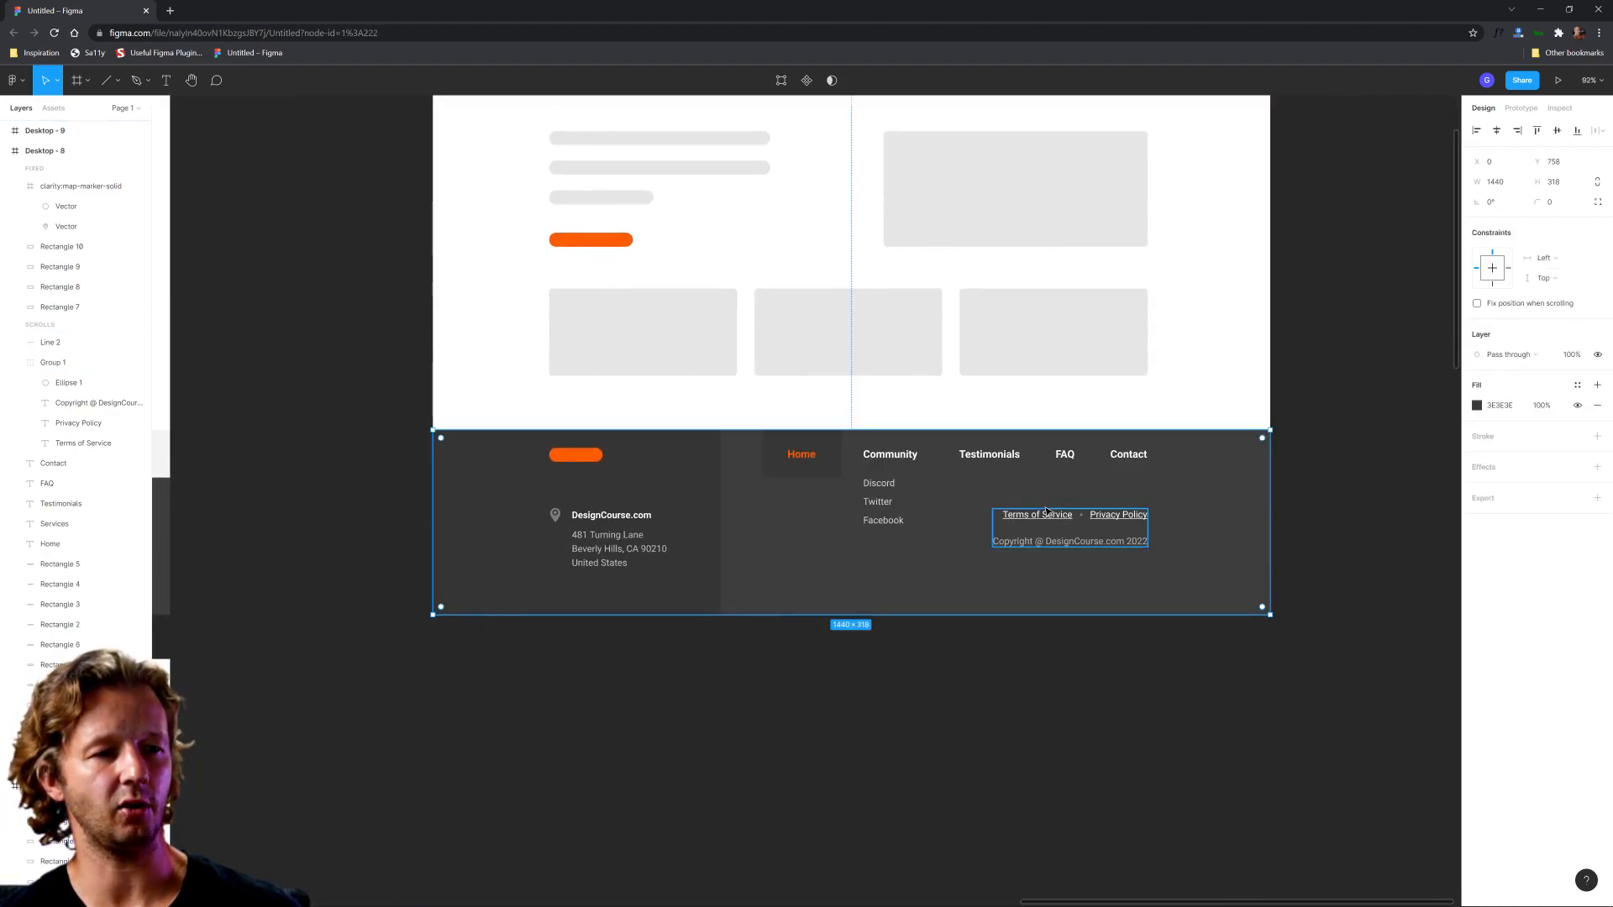
{"action": "left_click", "coordinate": [1036, 512]}
{"action": "left_click_drag", "start_coordinate": [1032, 520], "coordinate": [927, 724]}
{"action": "left_click", "coordinate": [1057, 619]}
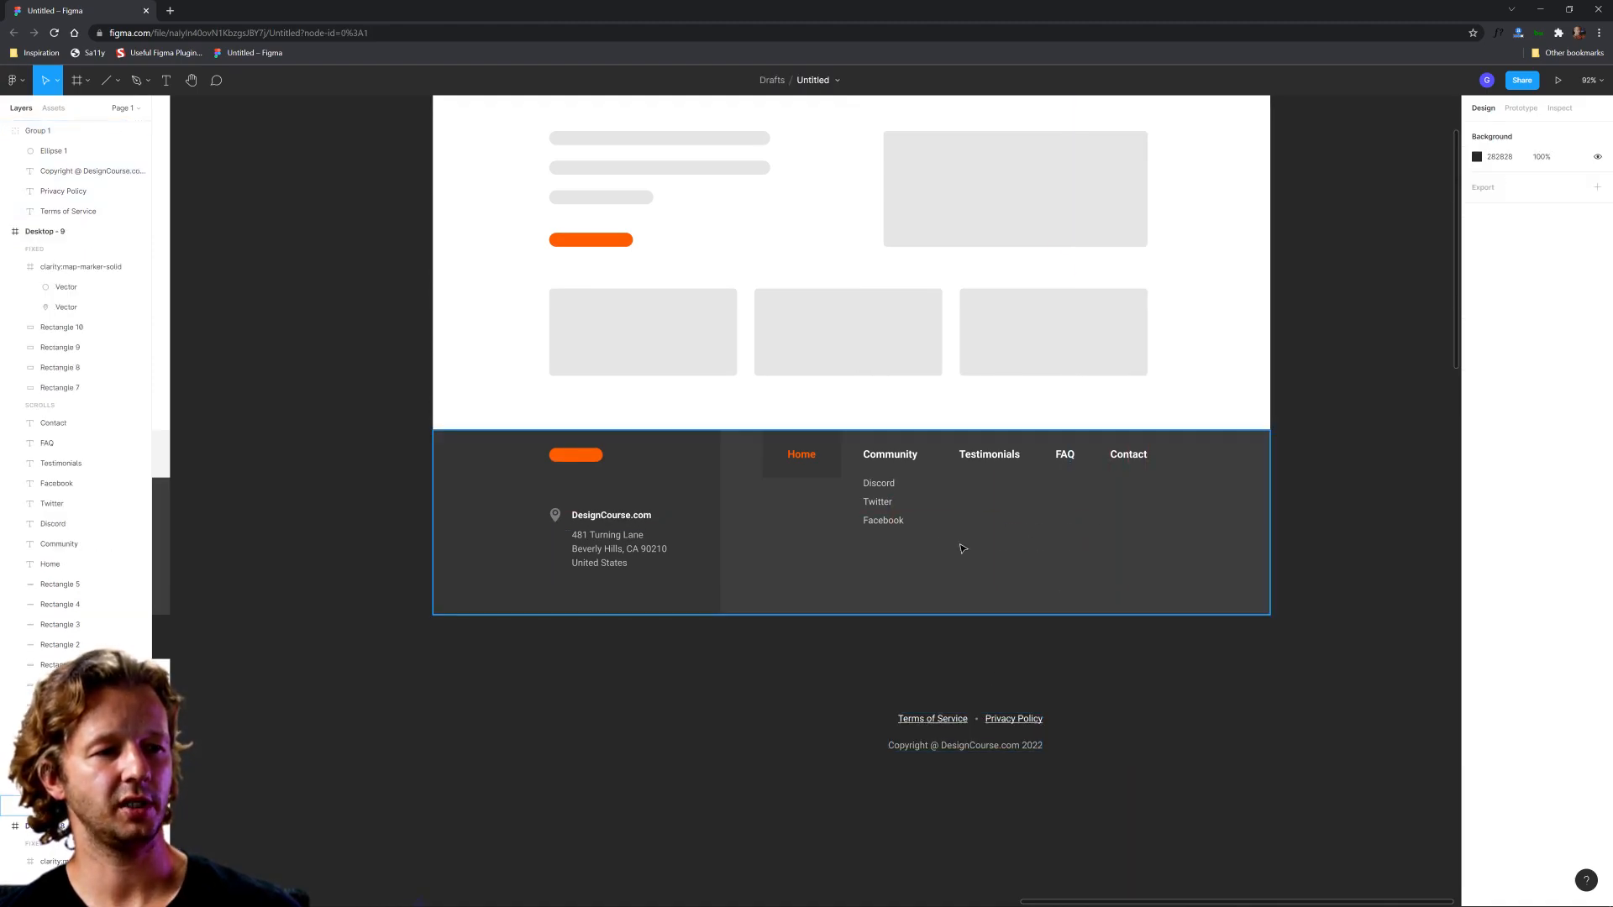
{"action": "scroll", "coordinate": [957, 500], "scroll_direction": "up", "scroll_amount": 3}
{"action": "left_click_drag", "start_coordinate": [992, 504], "coordinate": [882, 556]}
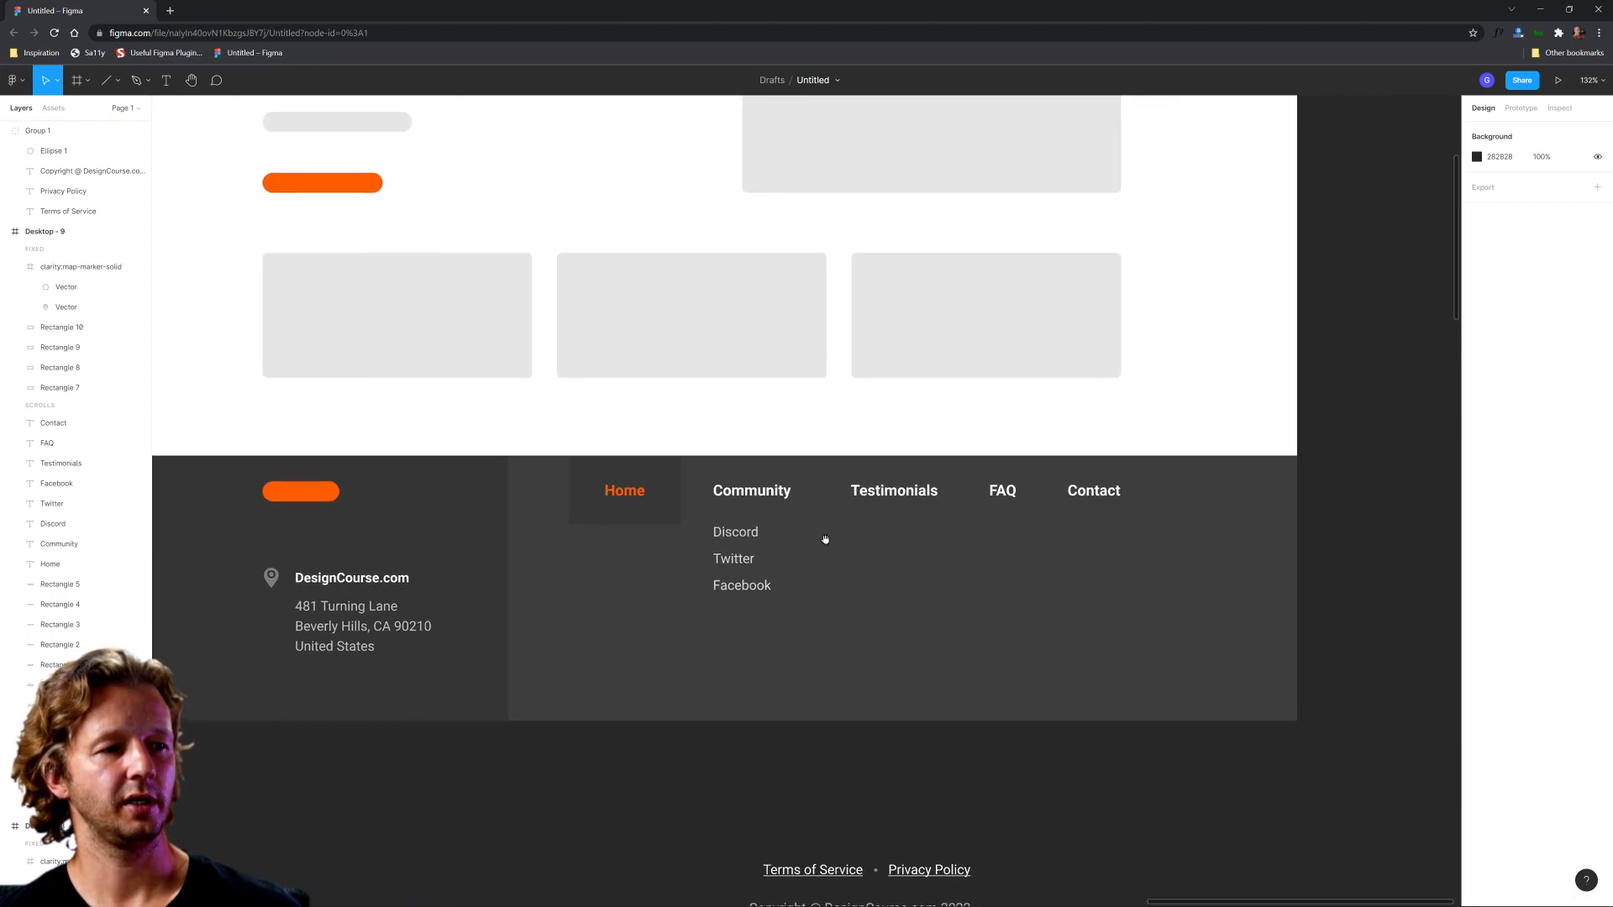
Step: Duplicate the Discord, Twitter and Facebook links and place the copies below the Testimonials heading, aligned with its start
{"action": "left_click", "coordinate": [737, 547]}
{"action": "left_click", "coordinate": [734, 537]}
{"action": "left_click", "coordinate": [733, 560], "text": "shift"}
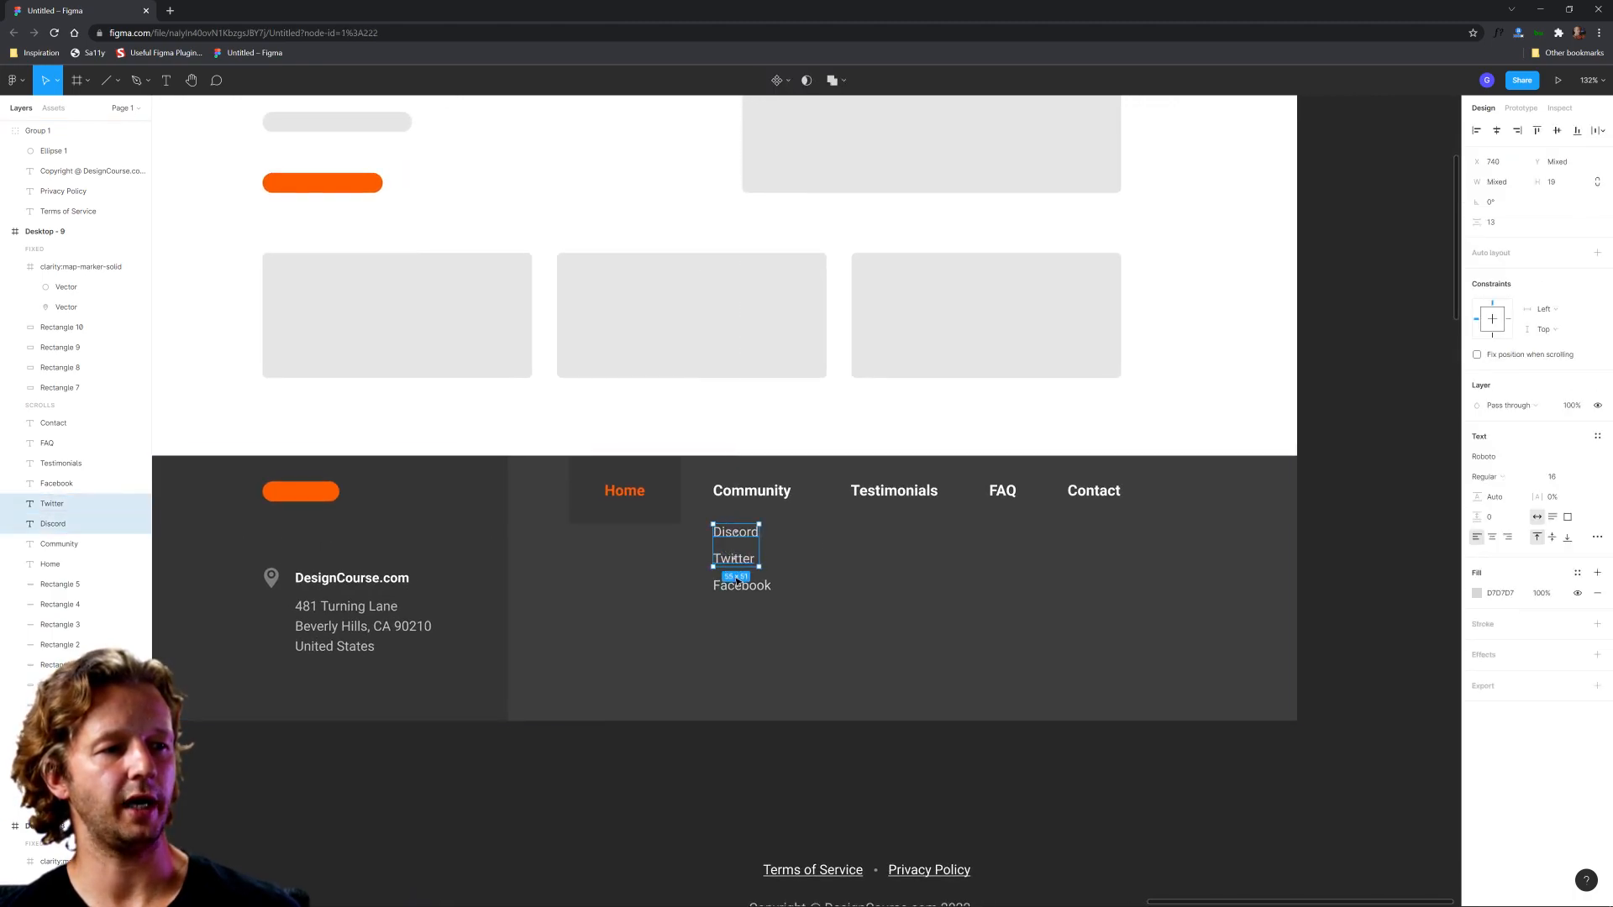
{"action": "left_click", "coordinate": [742, 586], "text": "shift"}
{"action": "key", "text": "ctrl+d"}
{"action": "left_click_drag", "start_coordinate": [750, 564], "coordinate": [889, 560]}
Step: Change the text of the Testimonials heading to Customer Service
{"action": "left_click", "coordinate": [885, 490]}
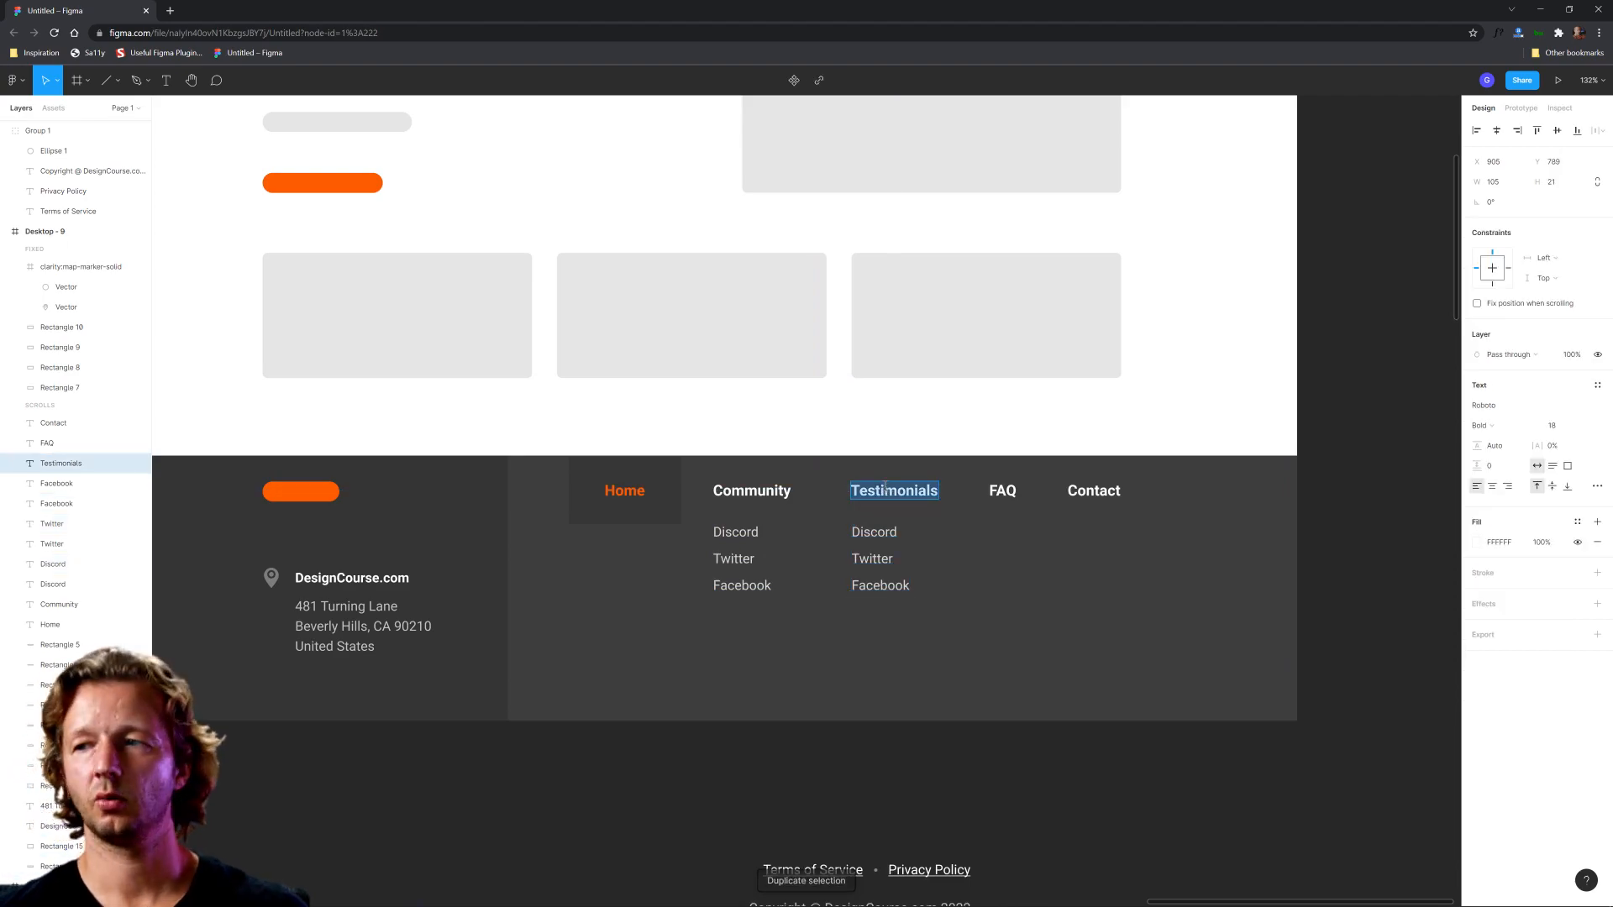
{"action": "type", "text": "Customer Service"}
{"action": "key", "text": "Escape"}
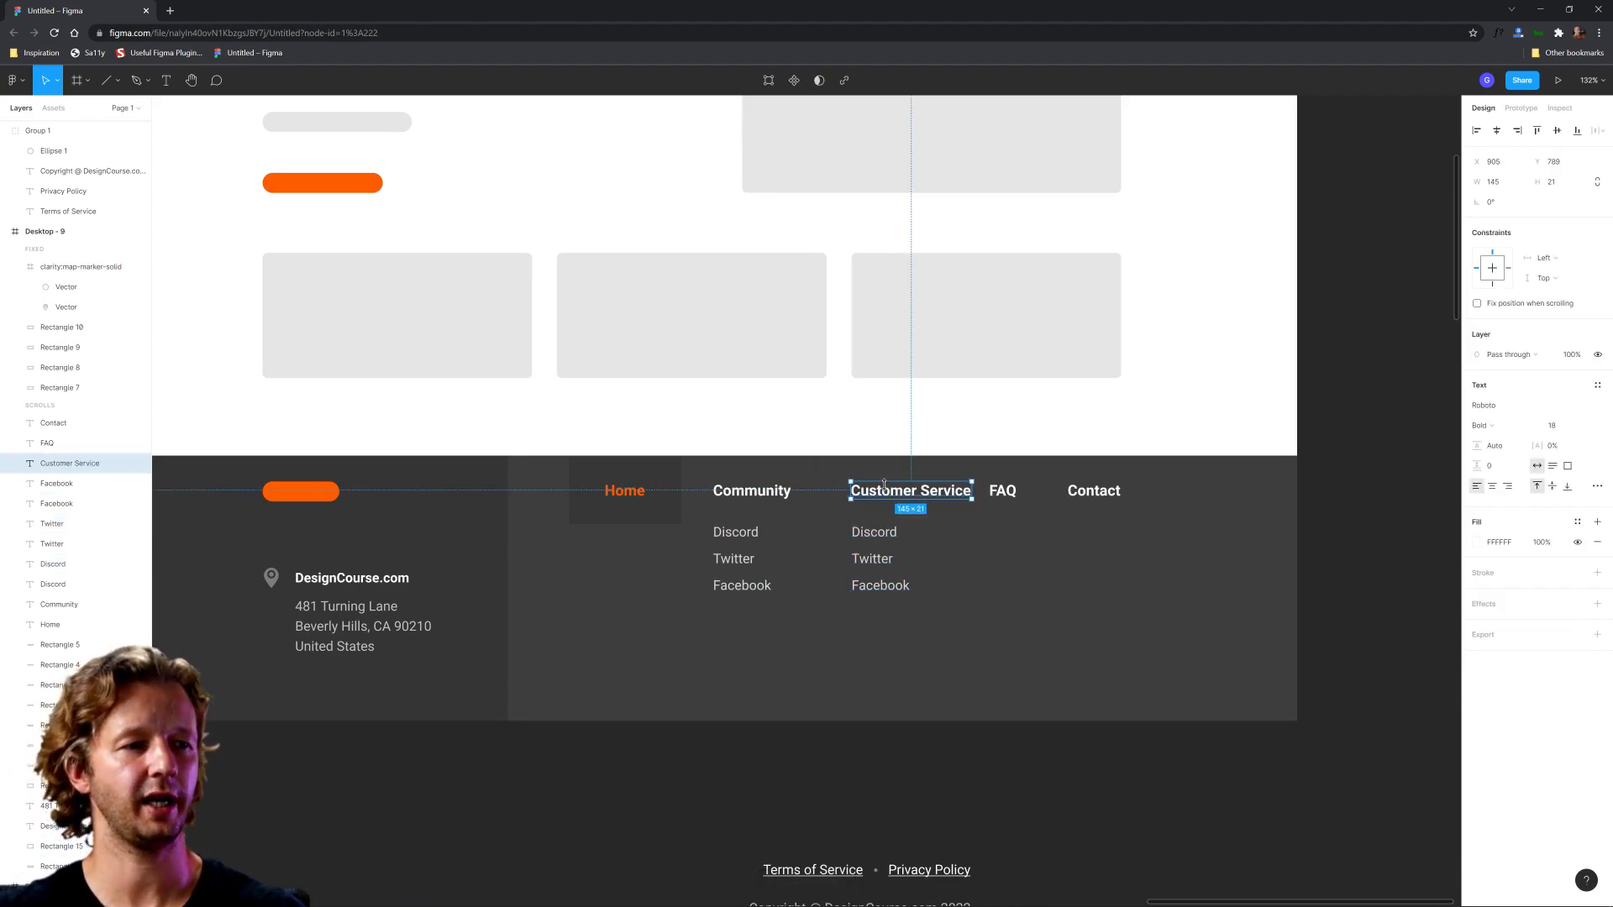
Step: Change the first two links below Customer Service to Contact us and Live Chat
{"action": "left_click", "coordinate": [861, 540]}
{"action": "double_click", "coordinate": [863, 538]}
{"action": "type", "text": "Contact us"}
{"action": "scroll", "coordinate": [1001, 558], "scroll_direction": "up", "scroll_amount": 3}
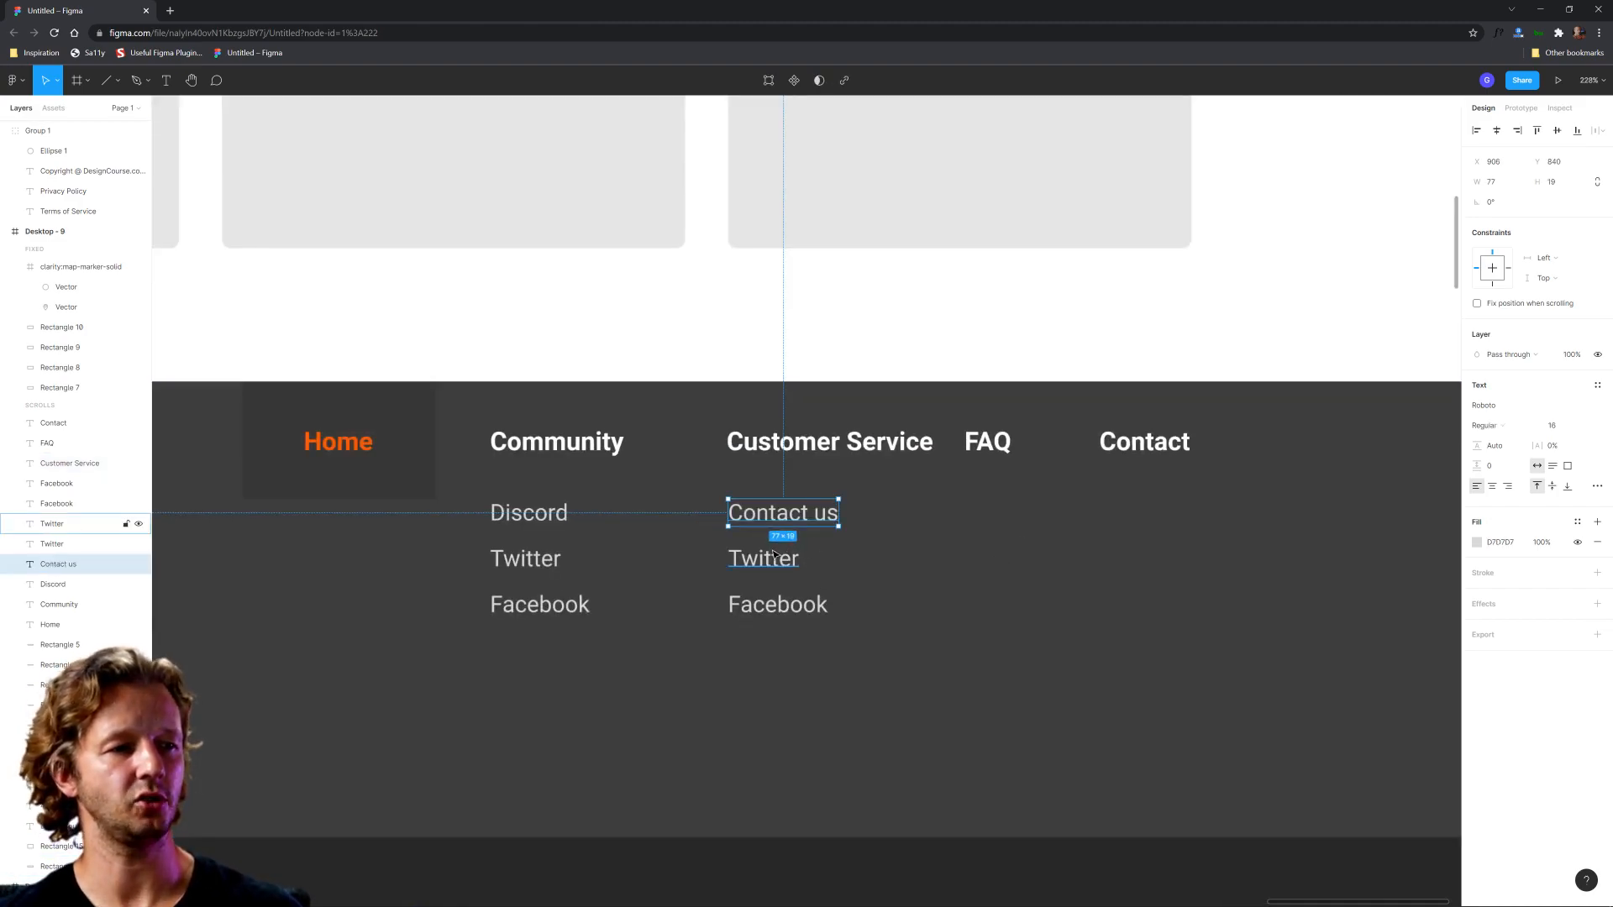
{"action": "double_click", "coordinate": [926, 560]}
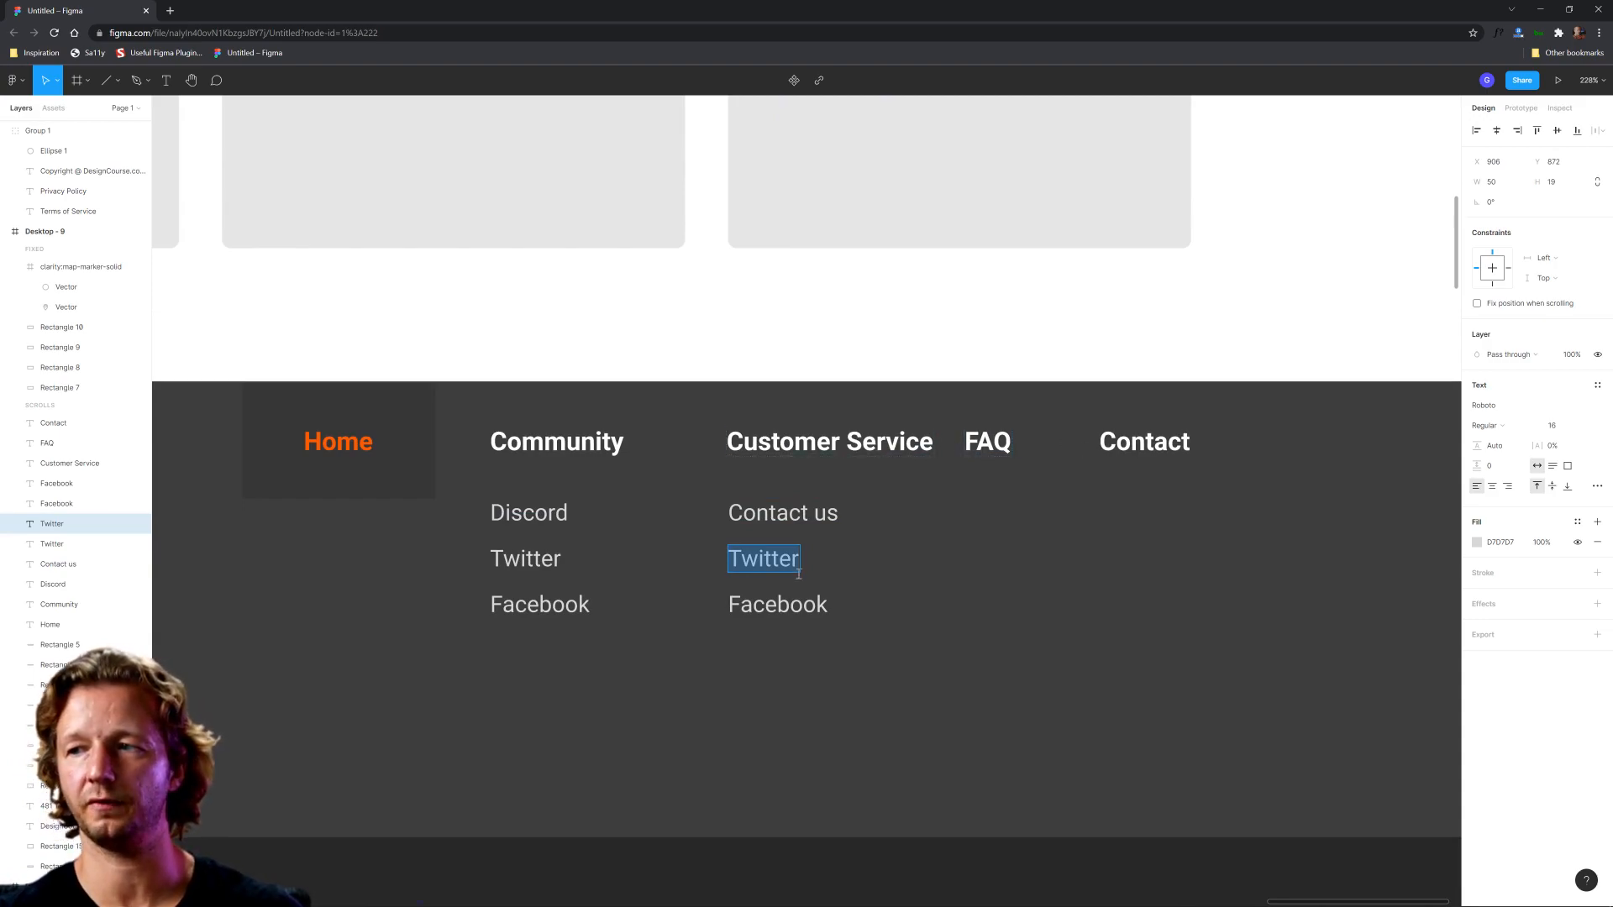
{"action": "type", "text": "Live Chat"}
{"action": "key", "text": "Escape"}
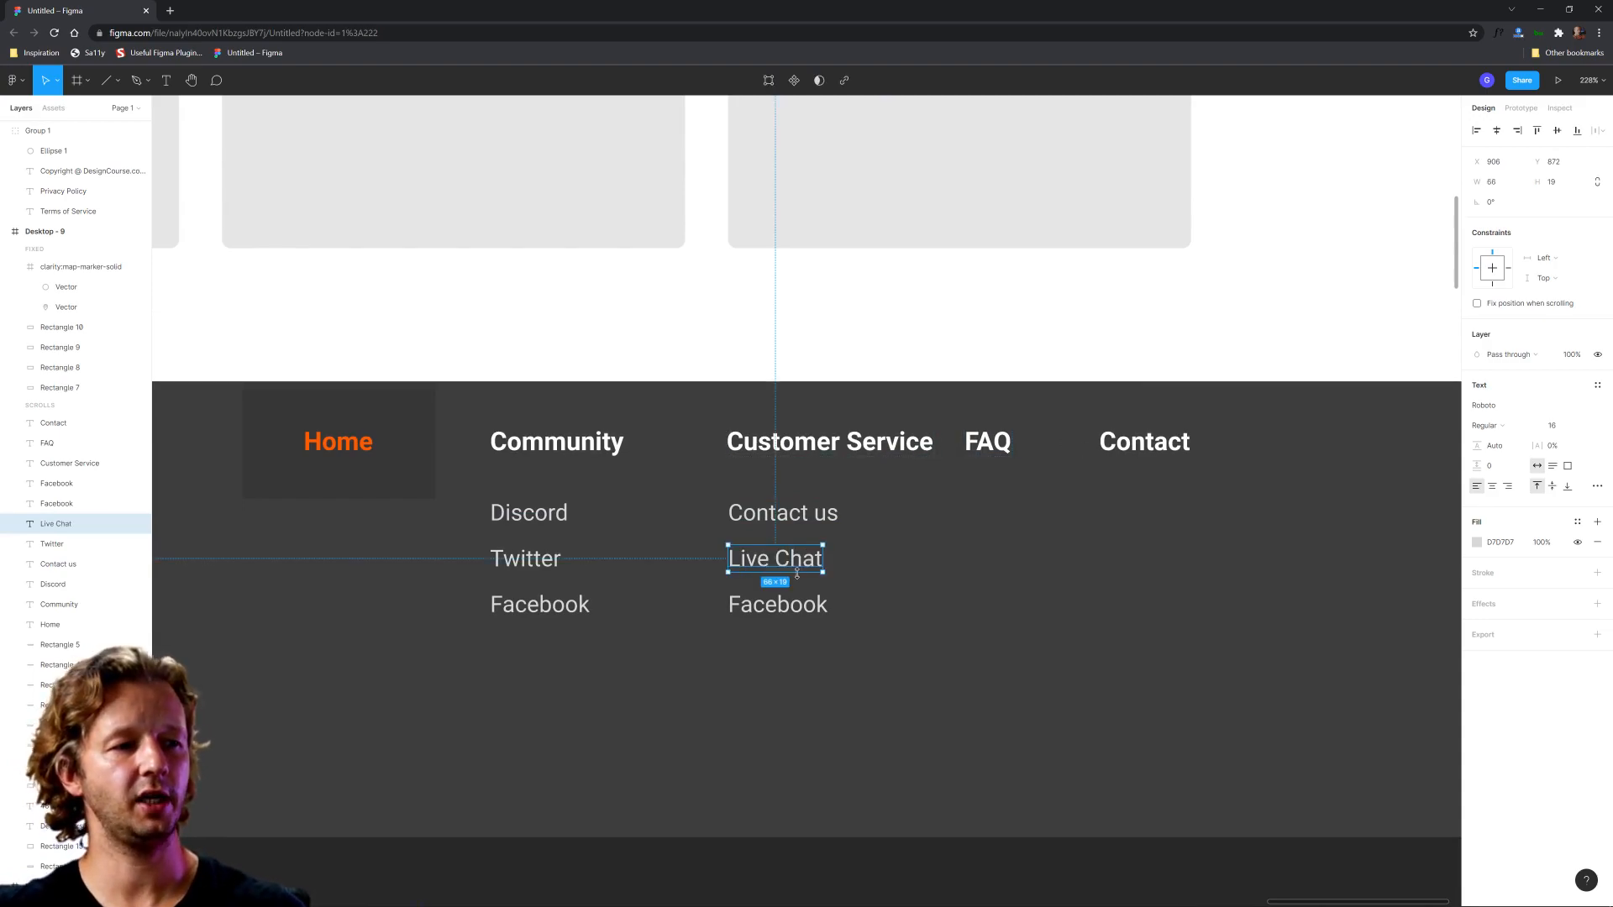
Step: Replace the text of the Facebook link in the Customer Service column with a phone number
{"action": "double_click", "coordinate": [777, 606]}
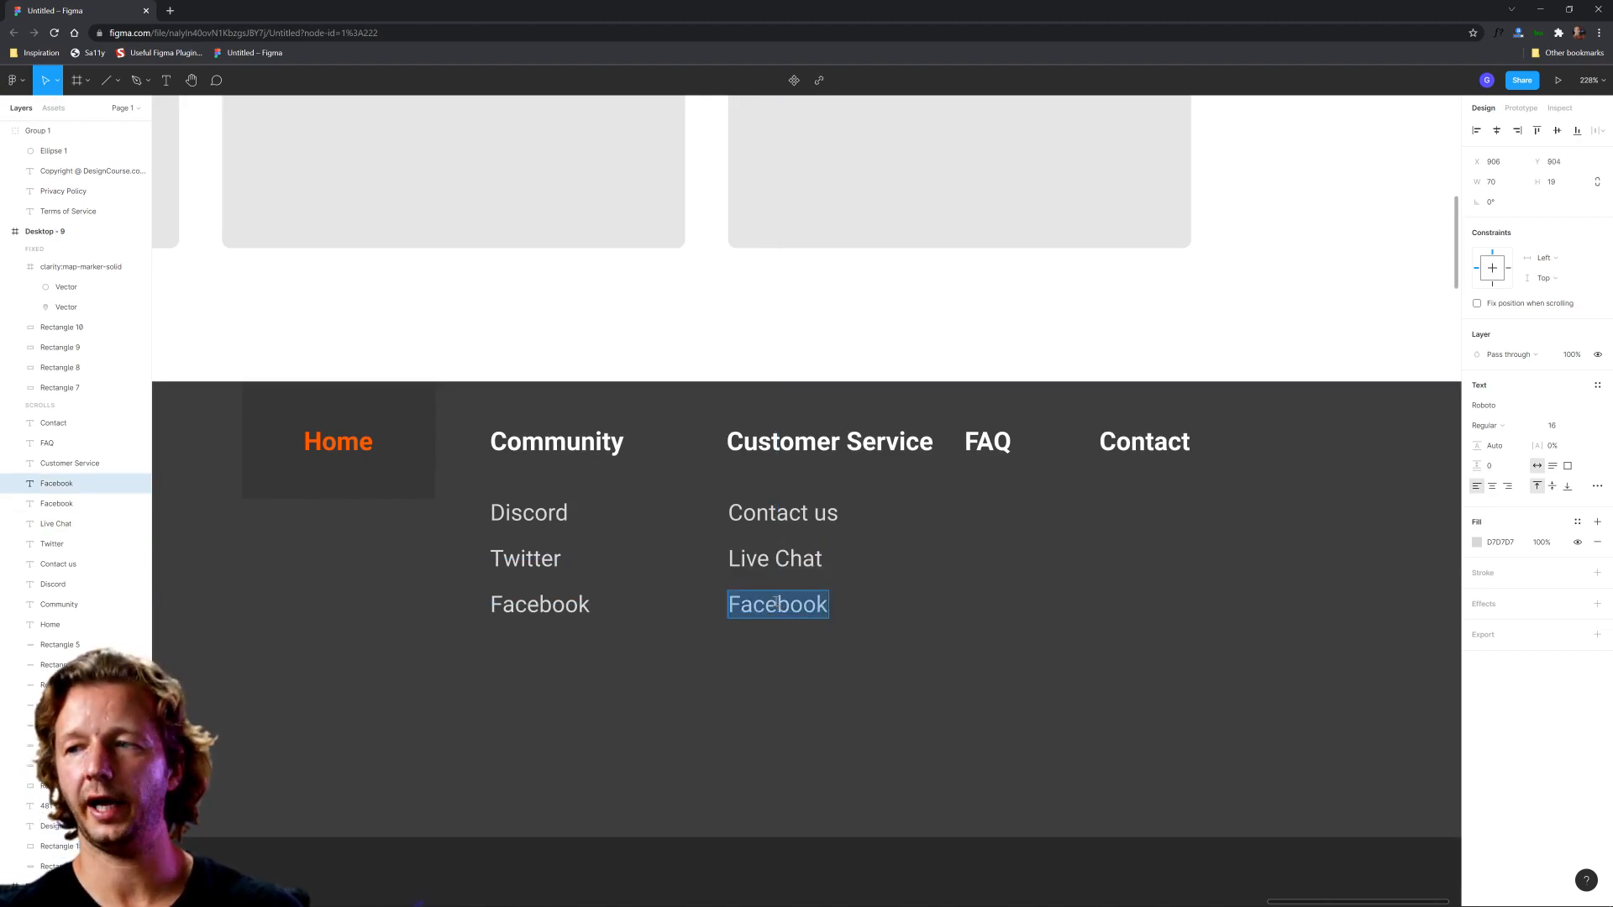
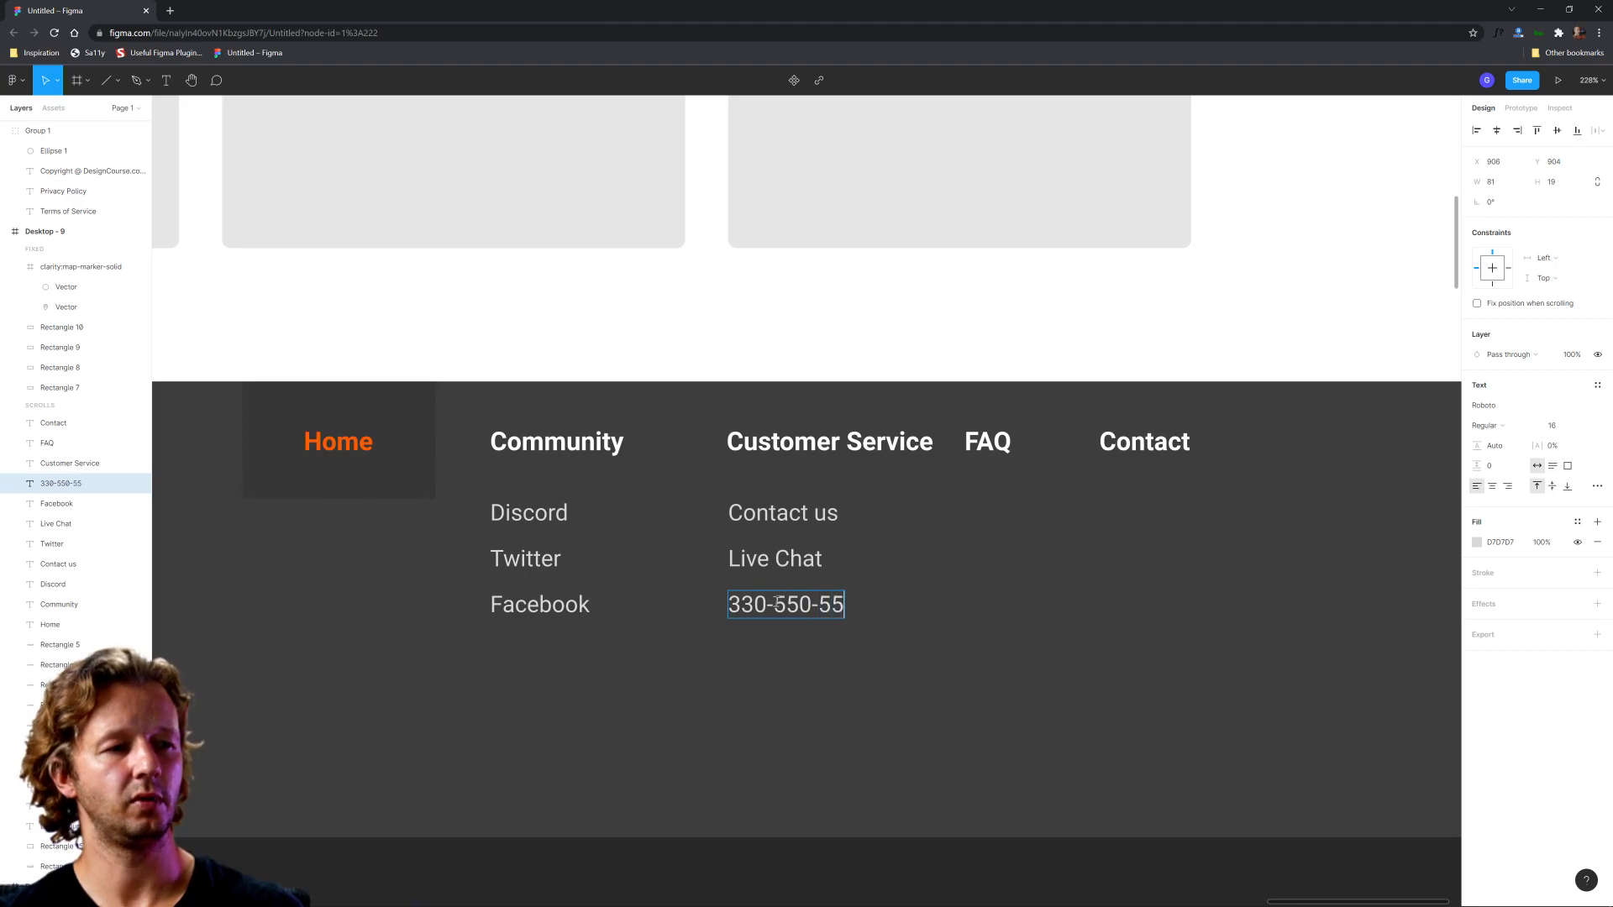
{"action": "key", "text": "BackSpace"}
{"action": "key", "text": "BackSpace"}
{"action": "key", "text": "BackSpace"}
{"action": "key", "text": "BackSpace"}
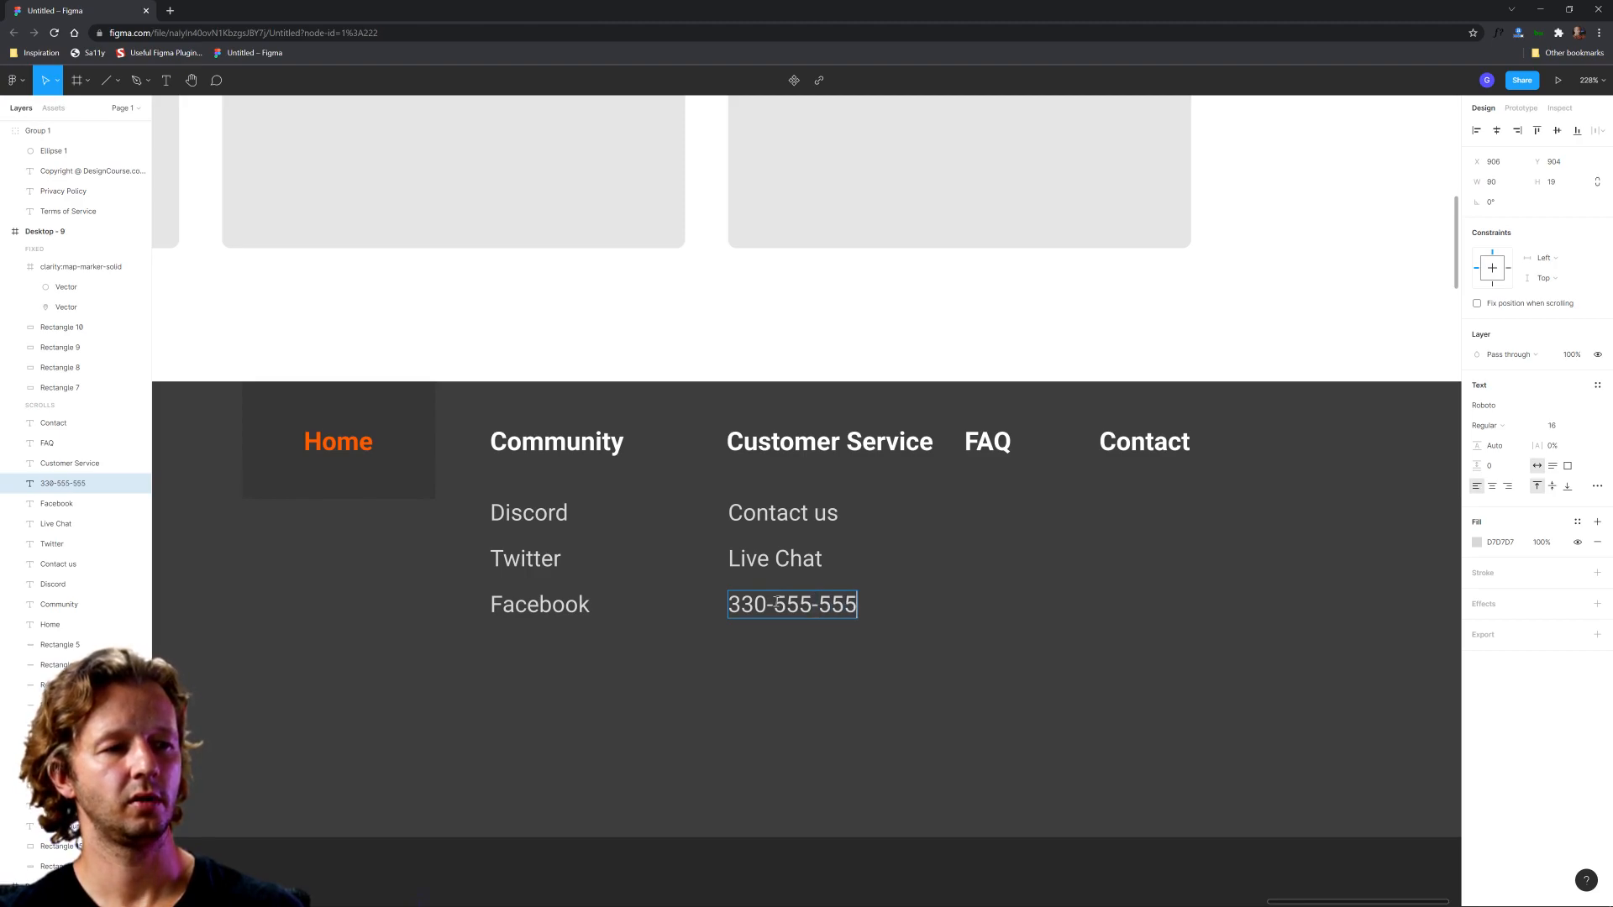
{"action": "key", "text": "Escape"}
Step: Shift the phone number to the right and paste the phone icon in front of it, aligned with the links above
{"action": "left_click_drag", "start_coordinate": [784, 608], "coordinate": [817, 606]}
{"action": "scroll", "coordinate": [869, 581], "scroll_direction": "down", "scroll_amount": 3}
{"action": "left_click", "coordinate": [922, 741]}
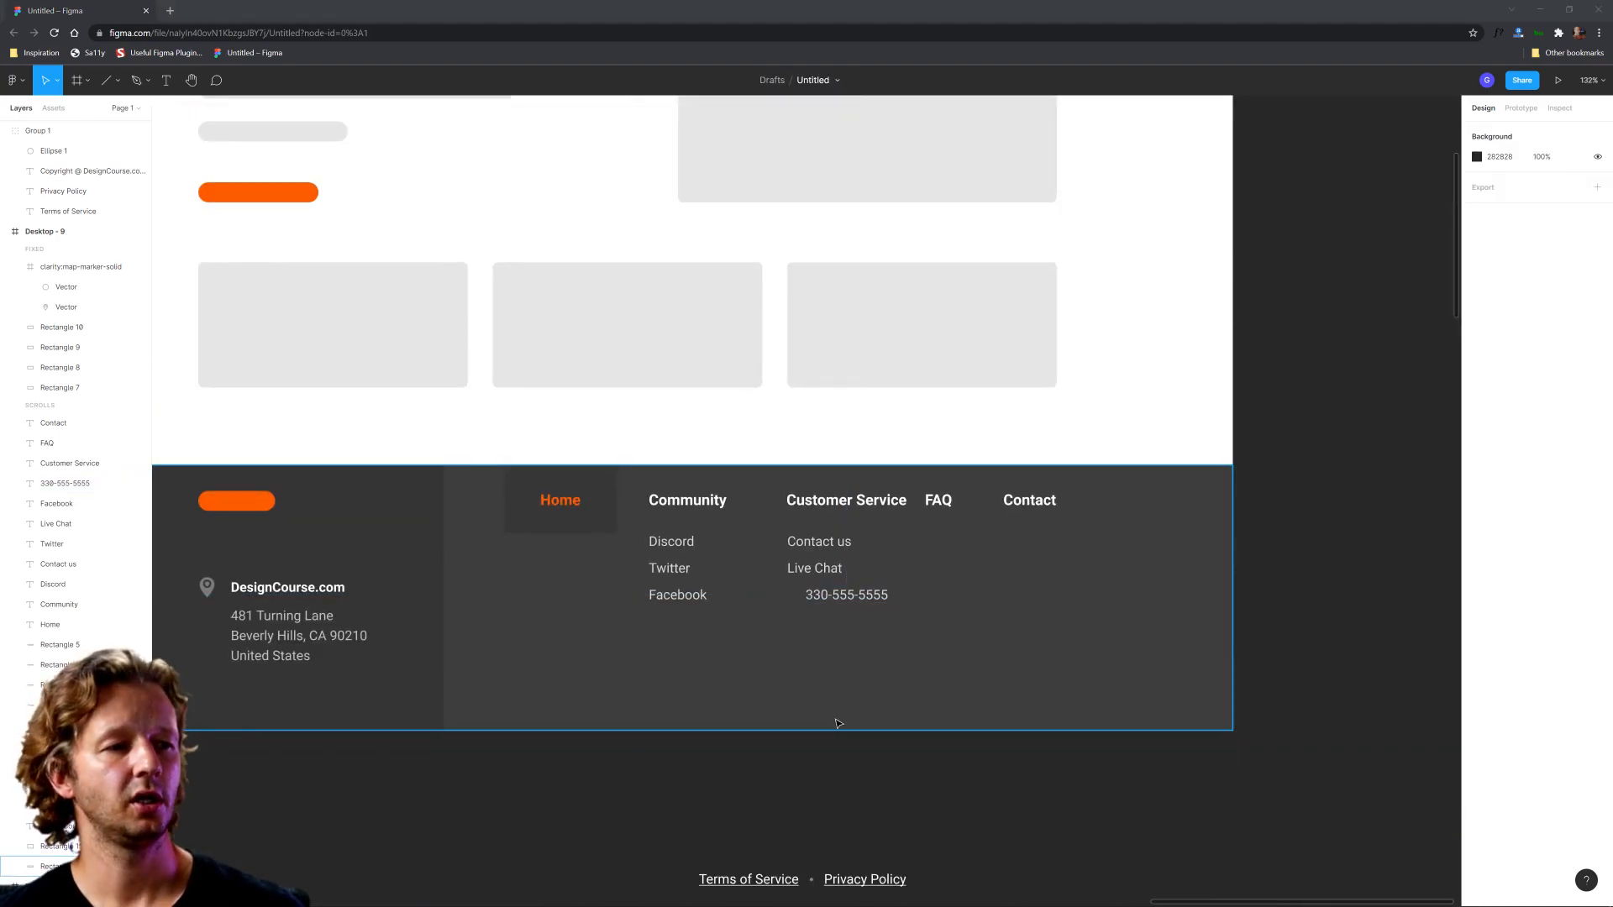
{"action": "scroll", "coordinate": [792, 630], "scroll_direction": "up", "scroll_amount": 5}
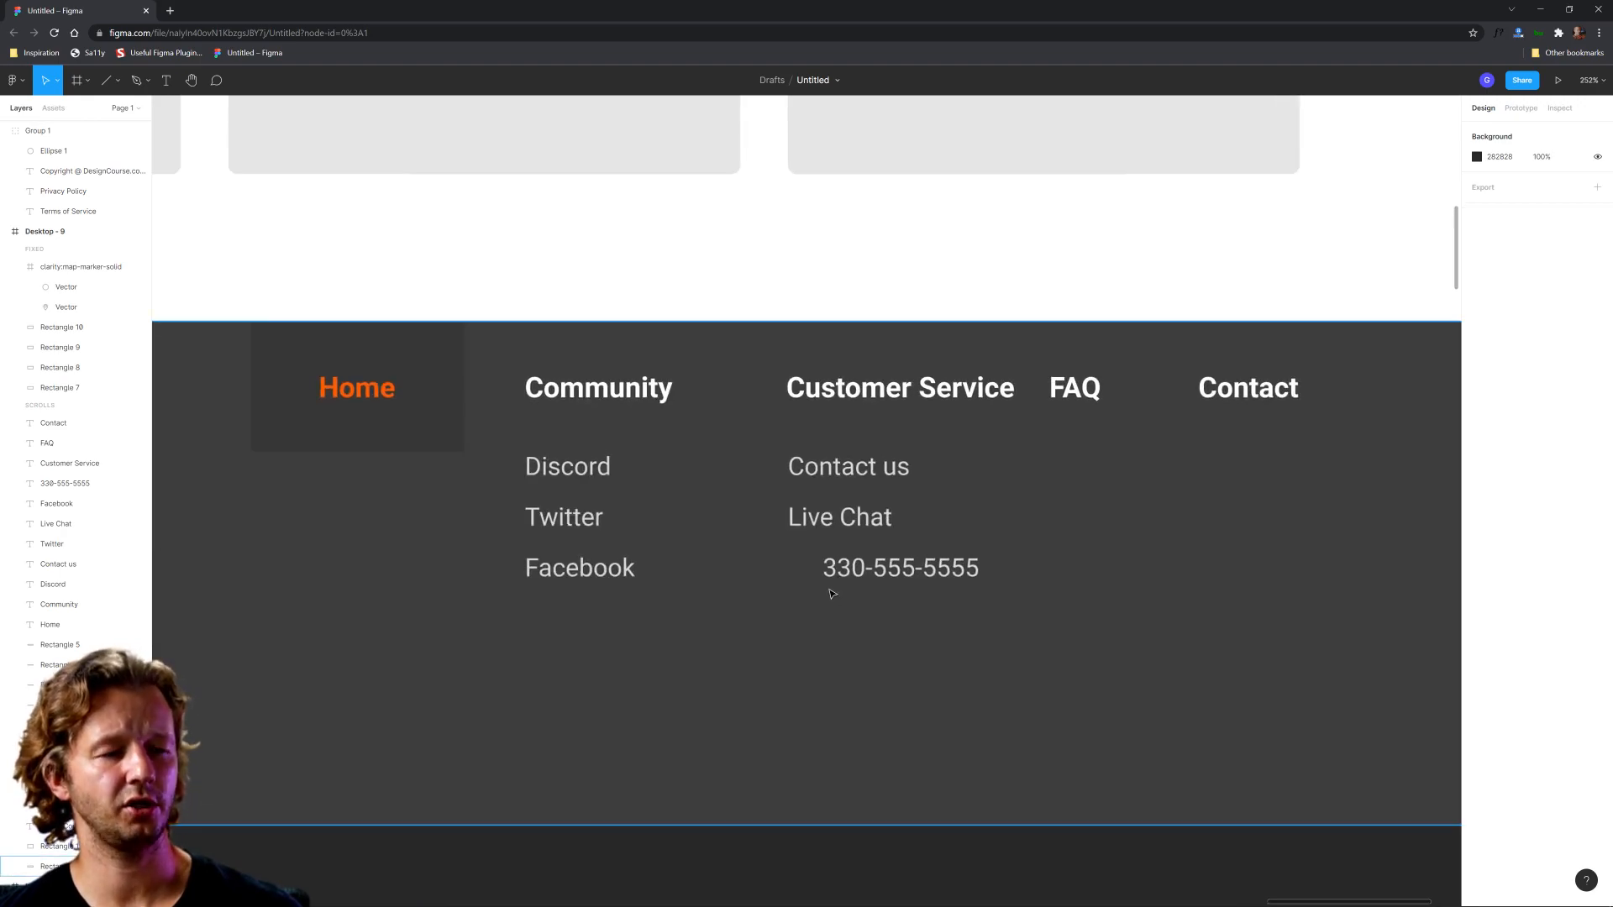
{"action": "key", "text": "ctrl+v"}
{"action": "left_click_drag", "start_coordinate": [796, 514], "coordinate": [789, 581]}
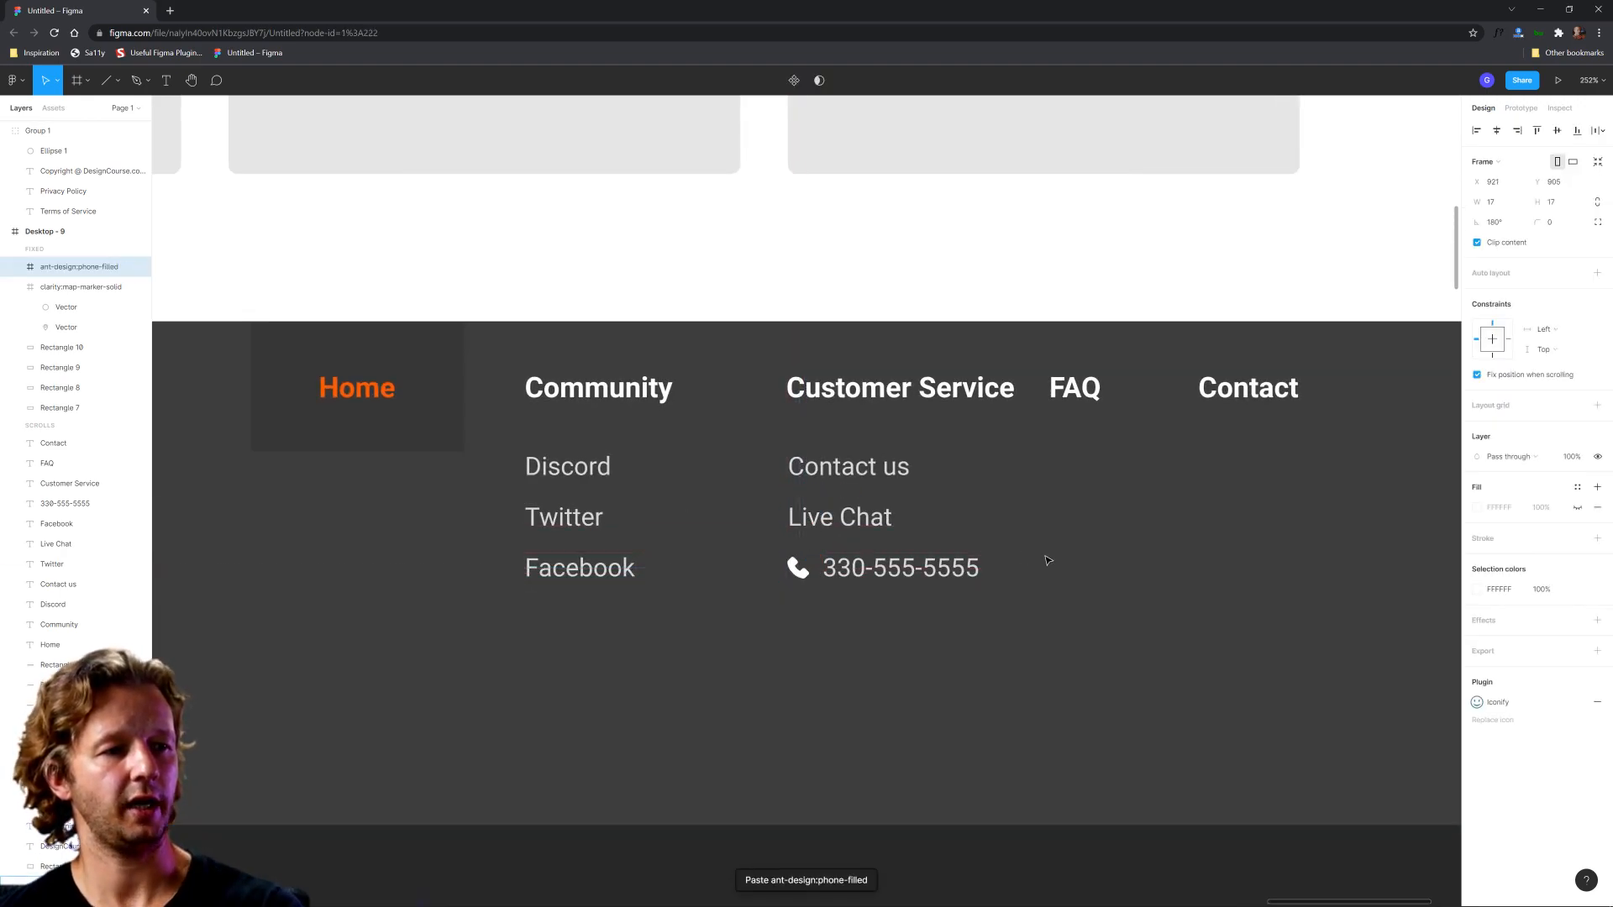
{"action": "key", "text": "Up"}
{"action": "key", "text": "Down"}
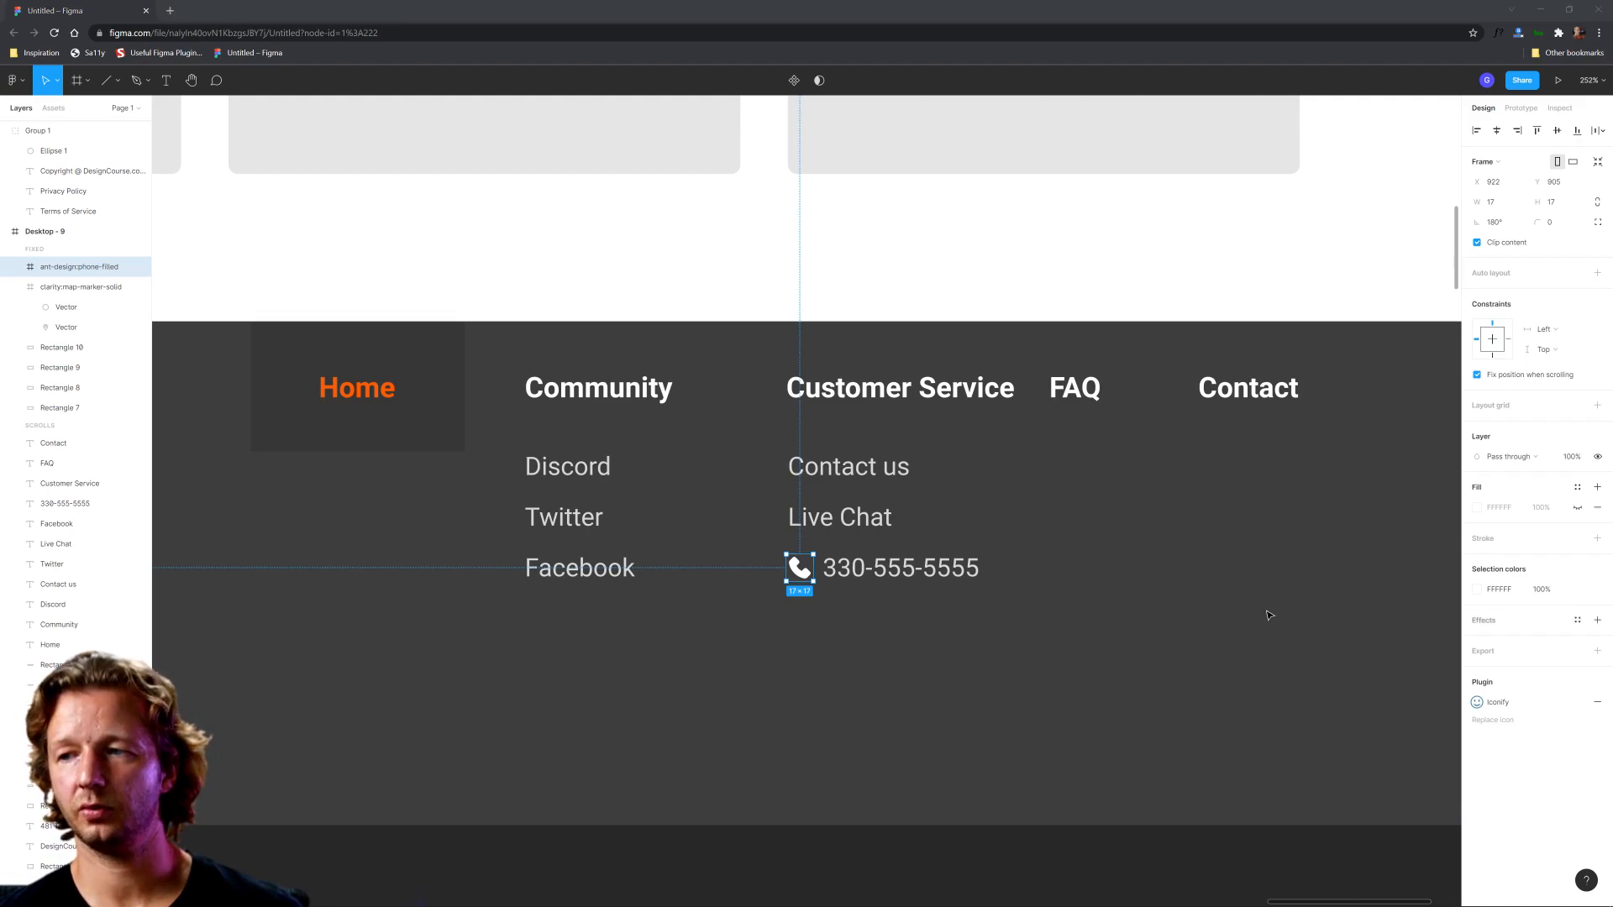
Step: Duplicate the Live Chat link, place the copy below the phone number with matching spacing, and change its text to Skype
{"action": "left_click", "coordinate": [55, 544]}
{"action": "key", "text": "ctrl+d"}
{"action": "left_click_drag", "start_coordinate": [841, 517], "coordinate": [850, 622]}
{"action": "double_click", "coordinate": [848, 622]}
{"action": "type", "text": "Sk"}
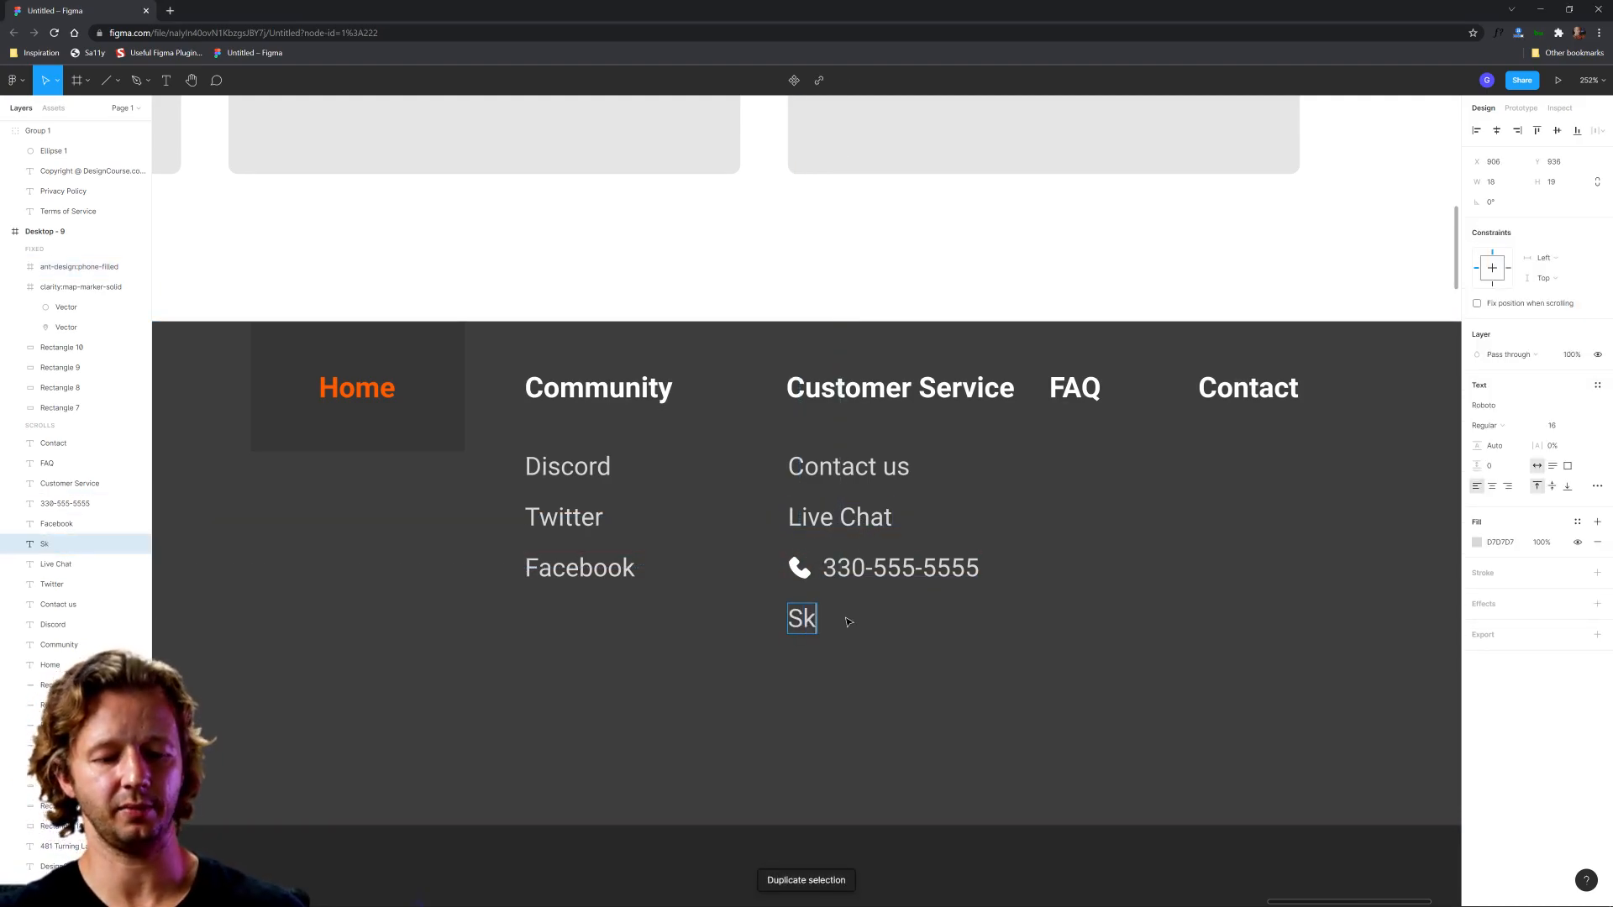
{"action": "type", "text": "ype"}
{"action": "key", "text": "Escape"}
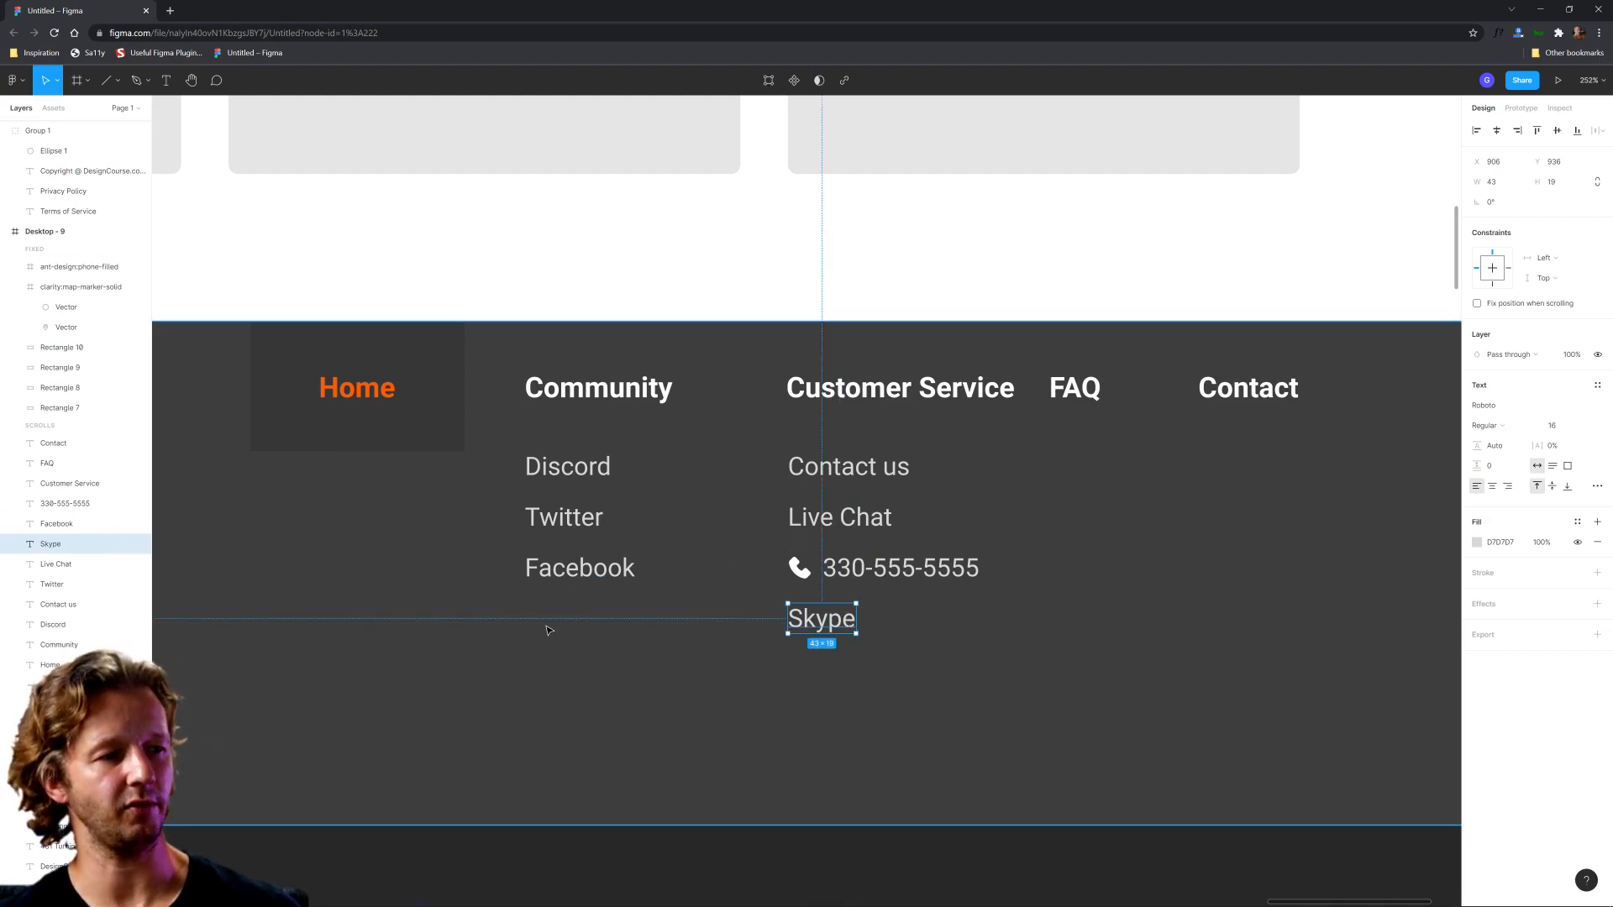
{"action": "left_click", "coordinate": [1033, 623]}
Step: Move the FAQ and Contact headings together to the right, away from Customer Service
{"action": "scroll", "coordinate": [1142, 598], "scroll_direction": "down", "scroll_amount": 2}
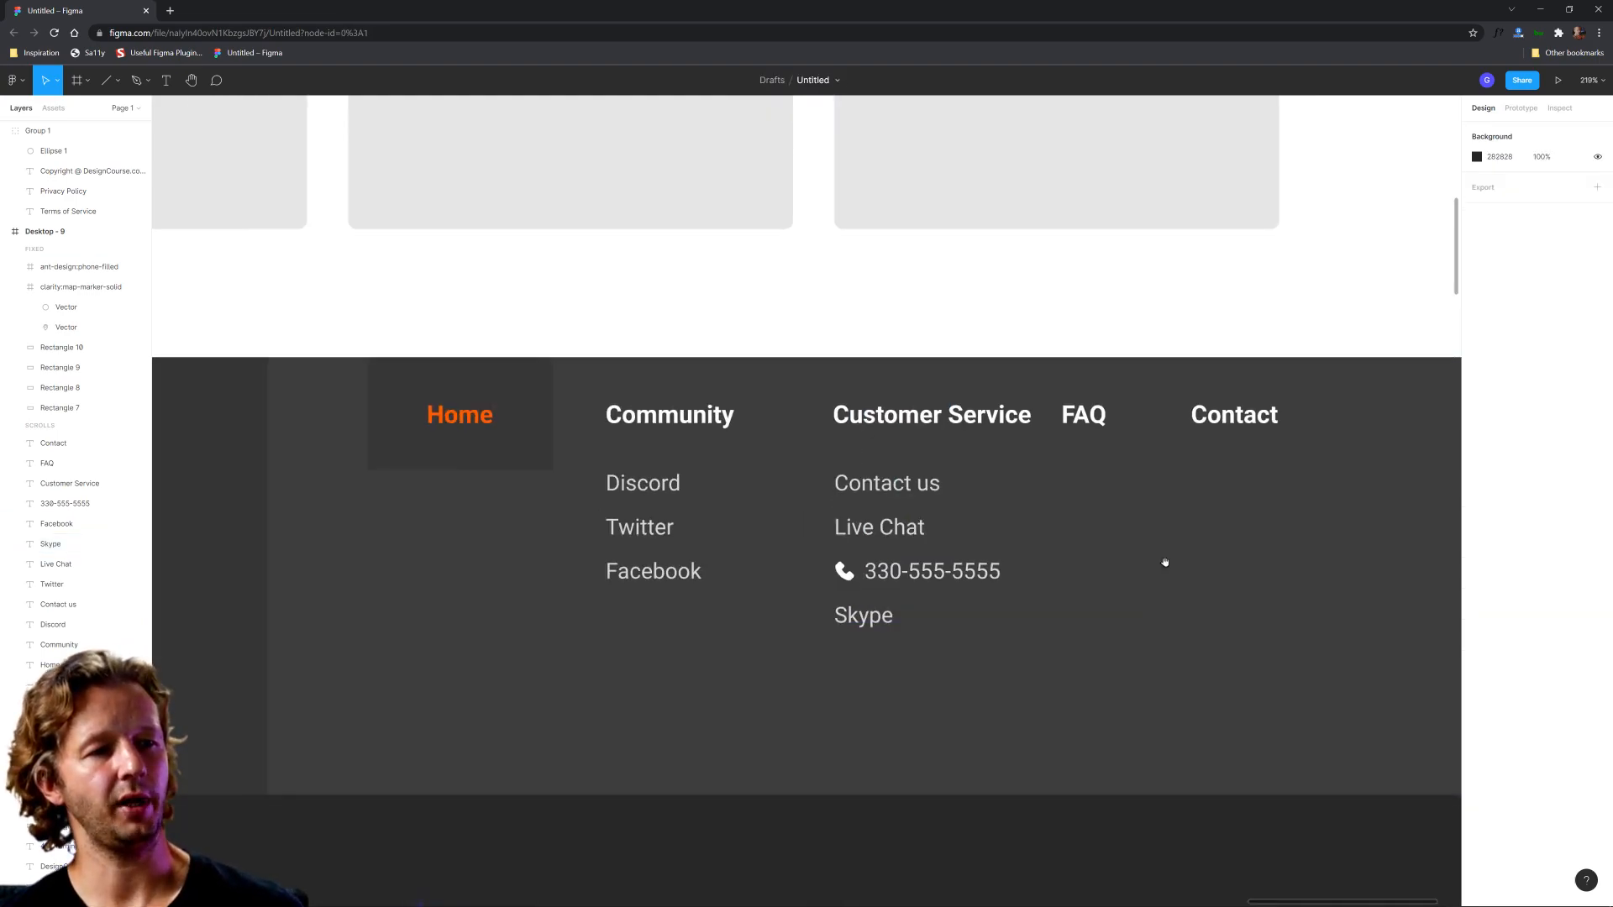
{"action": "scroll", "coordinate": [1005, 569], "scroll_direction": "right", "scroll_amount": 3}
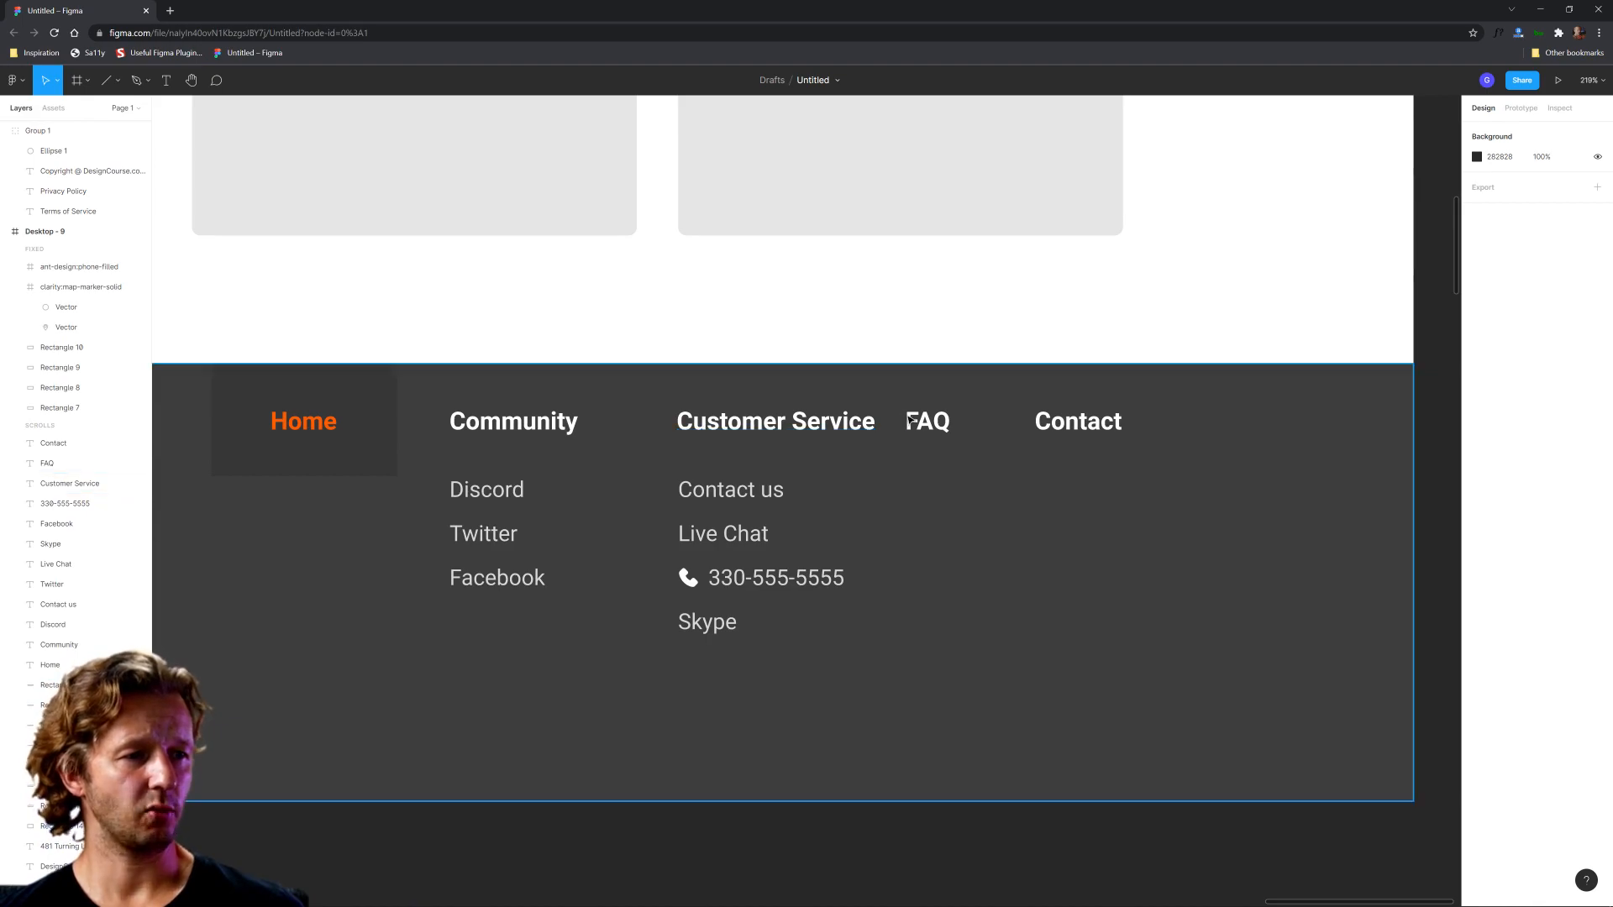
{"action": "left_click", "coordinate": [1078, 421]}
{"action": "left_click", "coordinate": [941, 425], "text": "shift"}
{"action": "left_click_drag", "start_coordinate": [1050, 424], "coordinate": [1159, 425]}
Step: Move the whole Customer Service column closer to Community, and bring the FAQ and Contact headings in beside it with similar gaps
{"action": "left_click", "coordinate": [822, 432]}
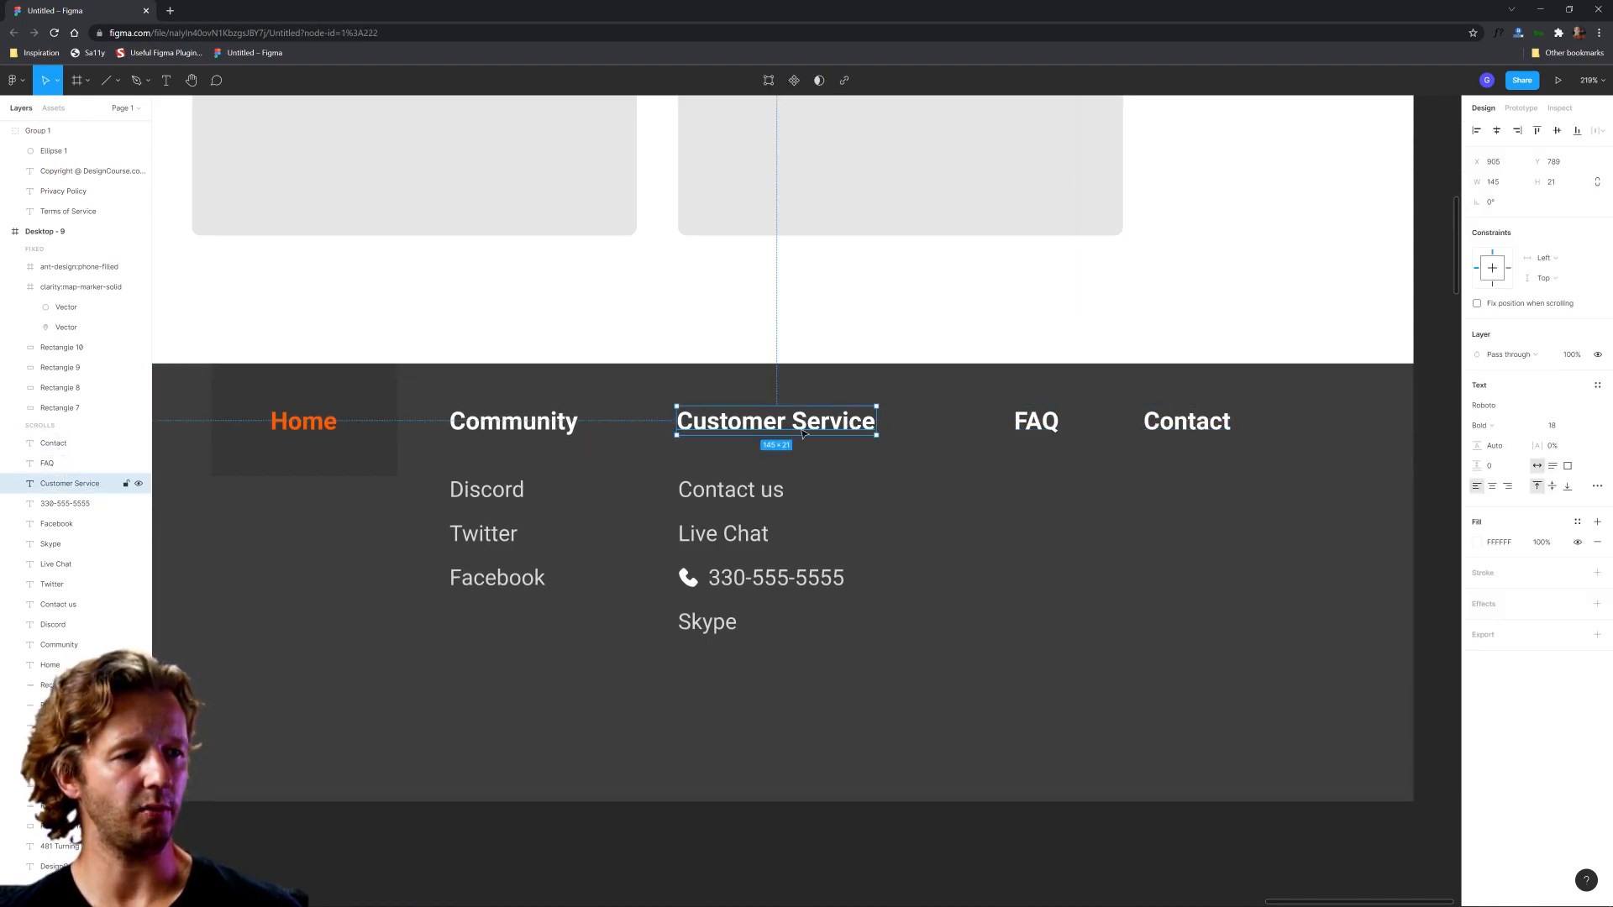
{"action": "left_click", "coordinate": [728, 490], "text": "shift"}
{"action": "left_click", "coordinate": [723, 535], "text": "shift"}
{"action": "left_click", "coordinate": [718, 578], "text": "shift"}
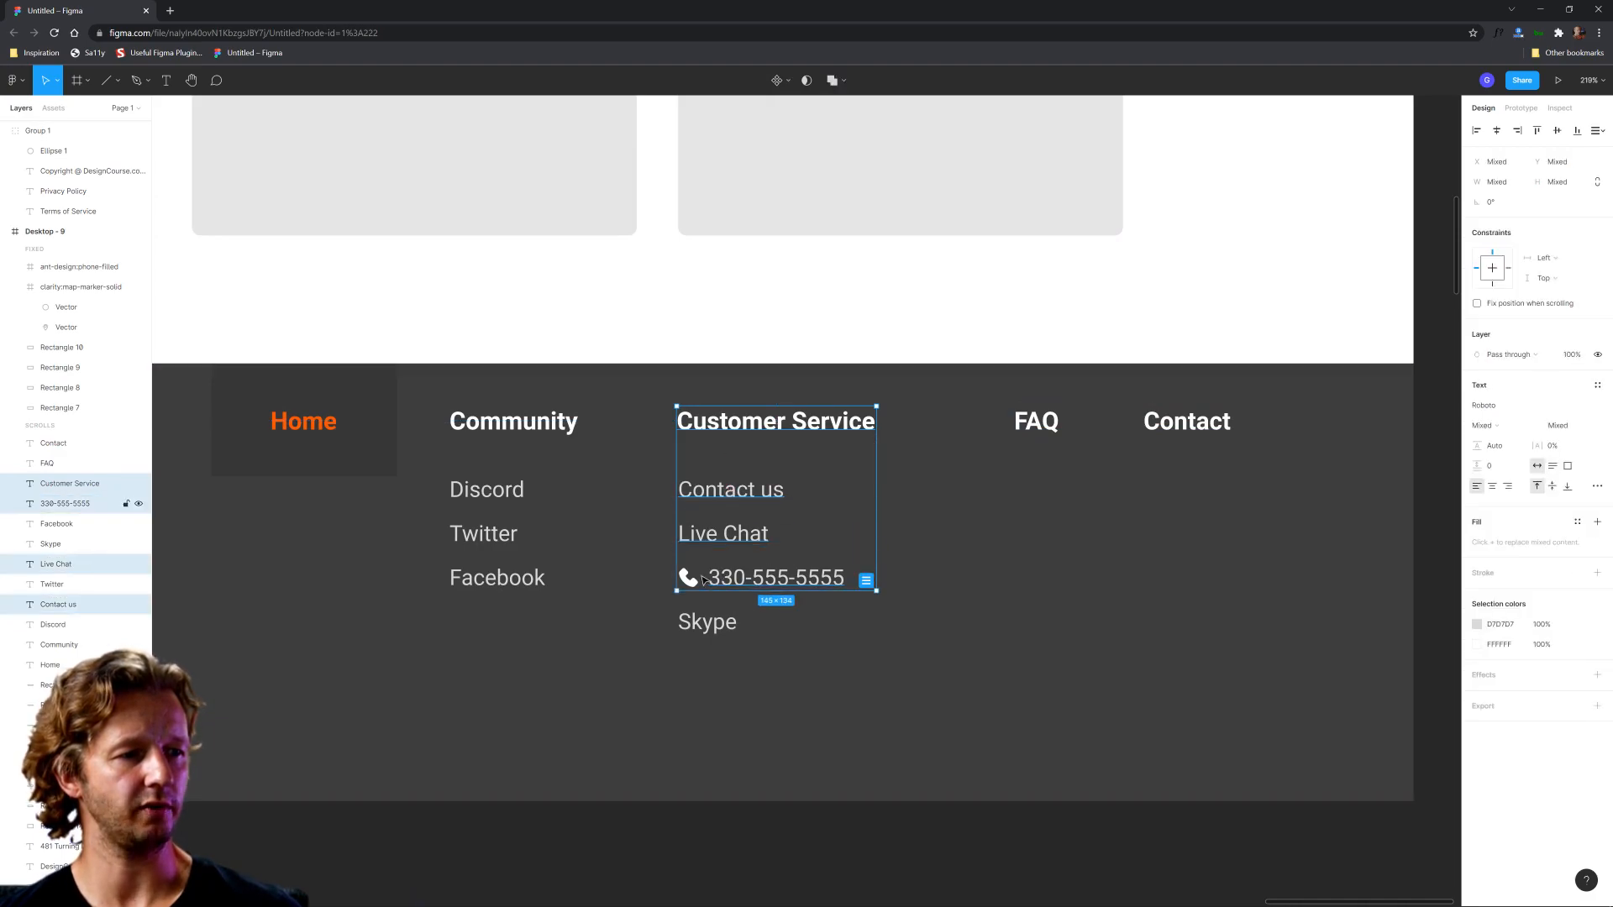
{"action": "left_click", "coordinate": [688, 578], "text": "shift"}
{"action": "left_click", "coordinate": [694, 630], "text": "shift"}
{"action": "left_click_drag", "start_coordinate": [716, 623], "coordinate": [675, 625]}
{"action": "left_click_drag", "start_coordinate": [1045, 433], "coordinate": [933, 434]}
{"action": "left_click_drag", "start_coordinate": [1187, 431], "coordinate": [1053, 430]}
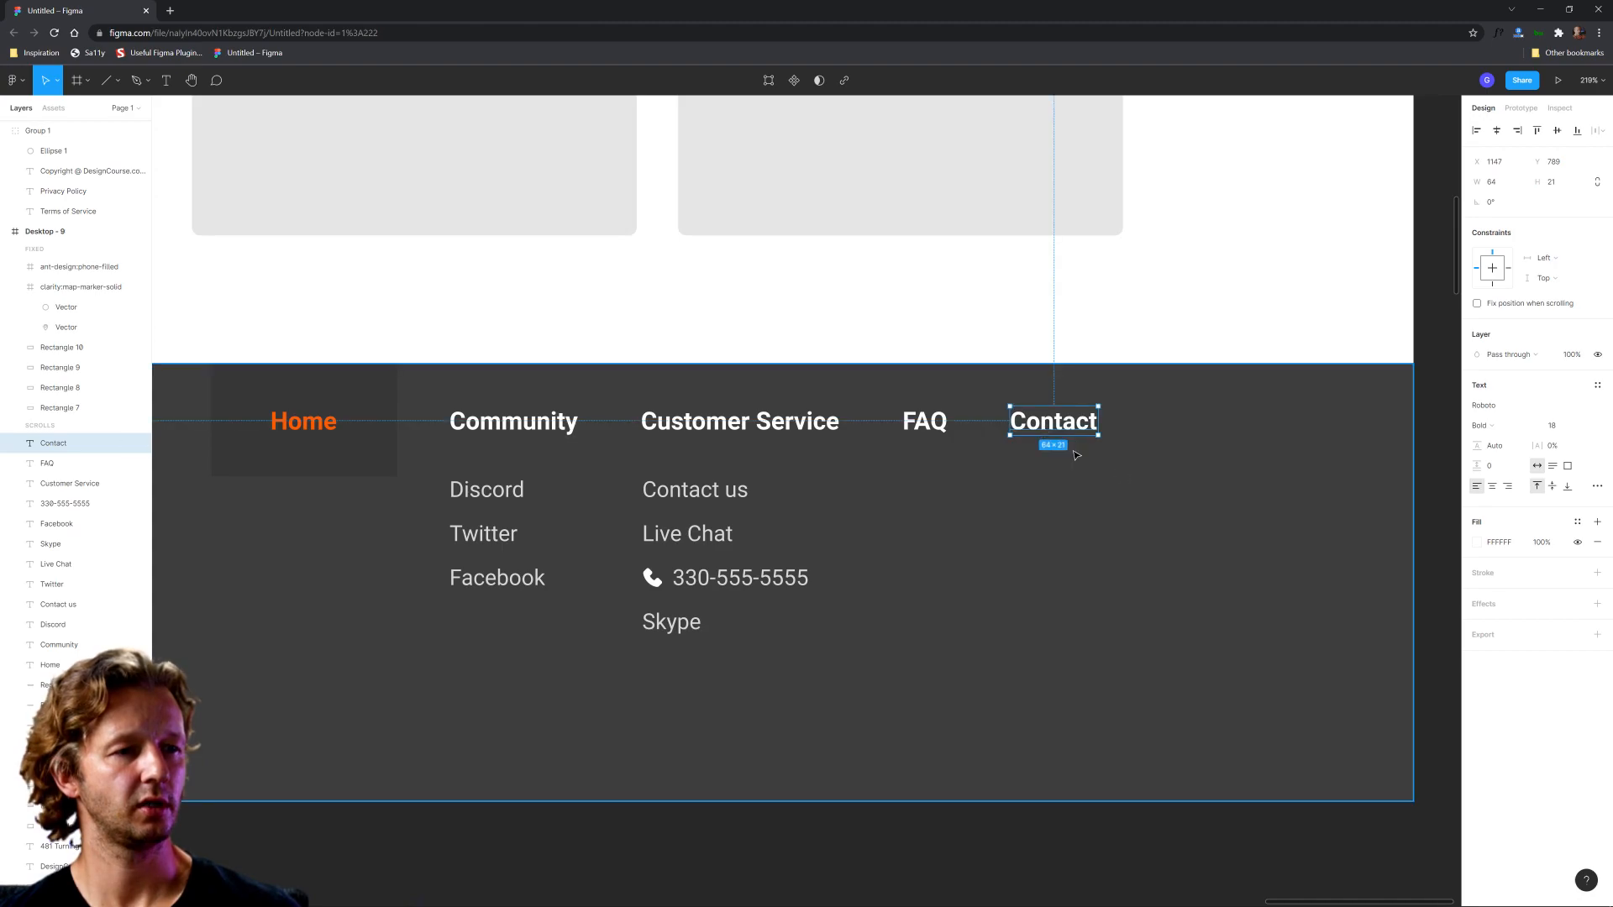
Step: Change the FAQ heading to Resources and move the Contact heading right to restore the gap between them
{"action": "double_click", "coordinate": [921, 419]}
{"action": "type", "text": "Resources"}
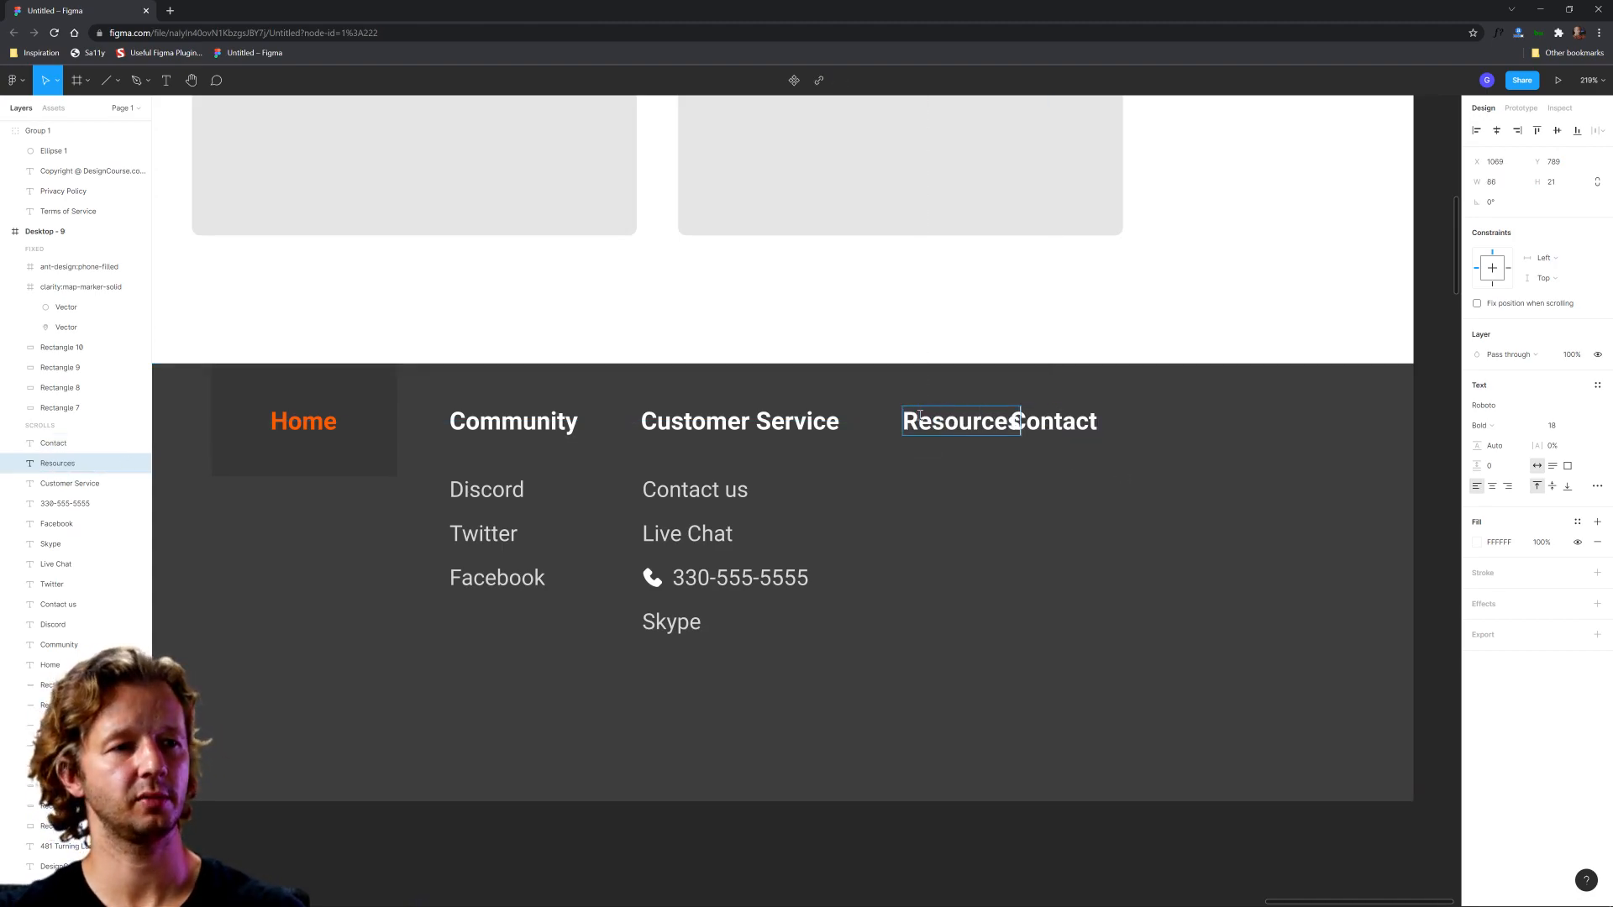
{"action": "key", "text": "Escape"}
{"action": "left_click_drag", "start_coordinate": [1048, 424], "coordinate": [1122, 424]}
{"action": "double_click", "coordinate": [1118, 423]}
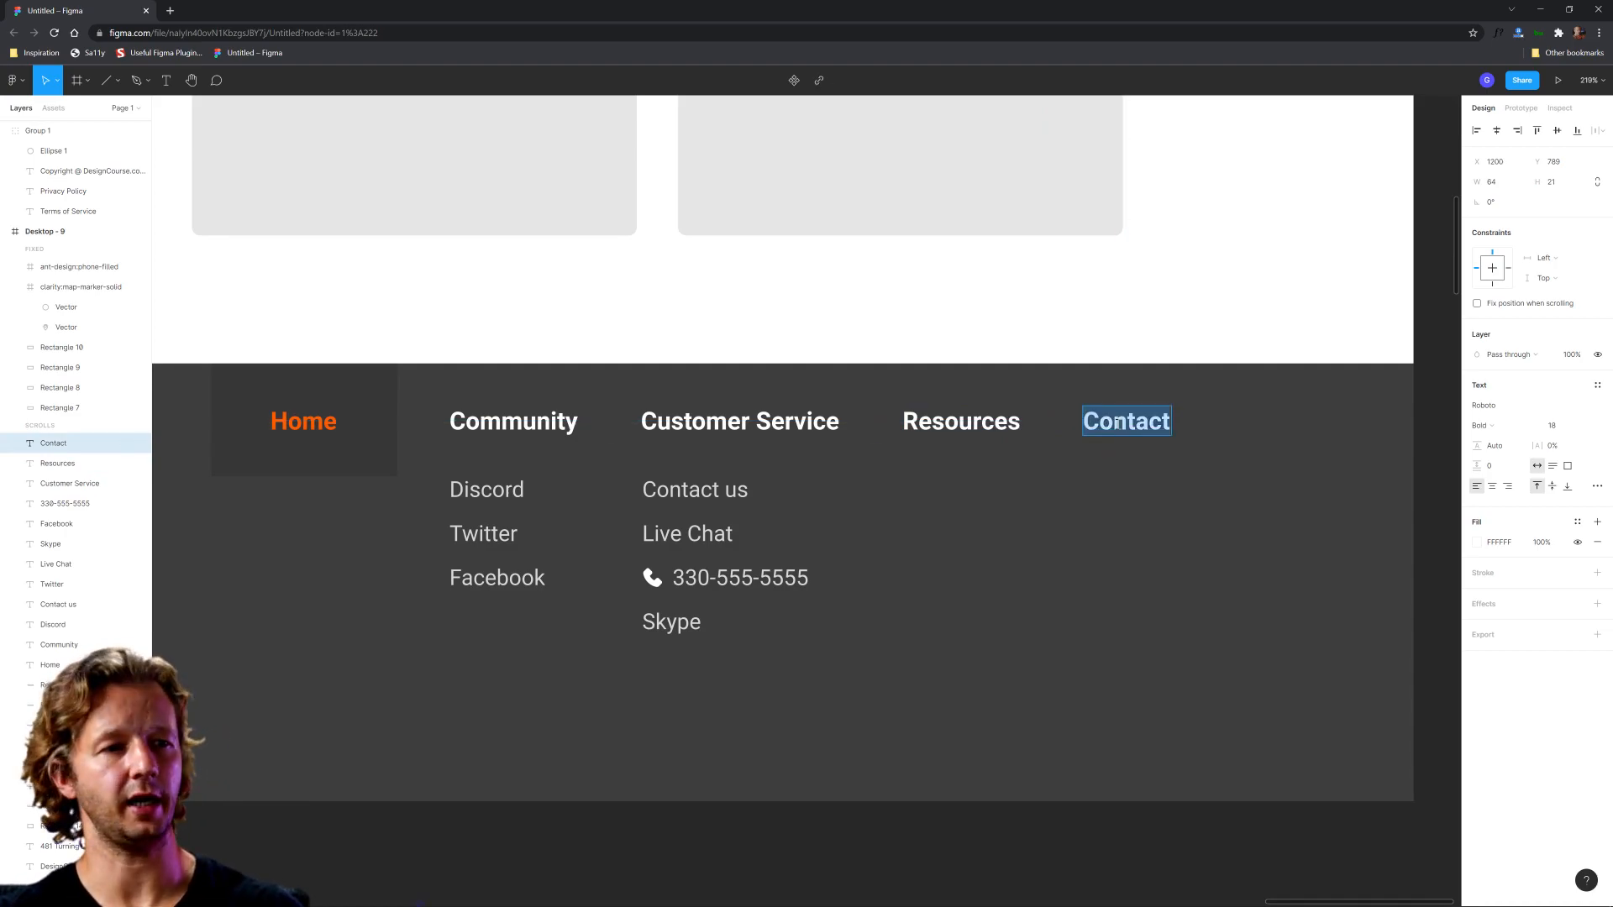
{"action": "key", "text": "Escape"}
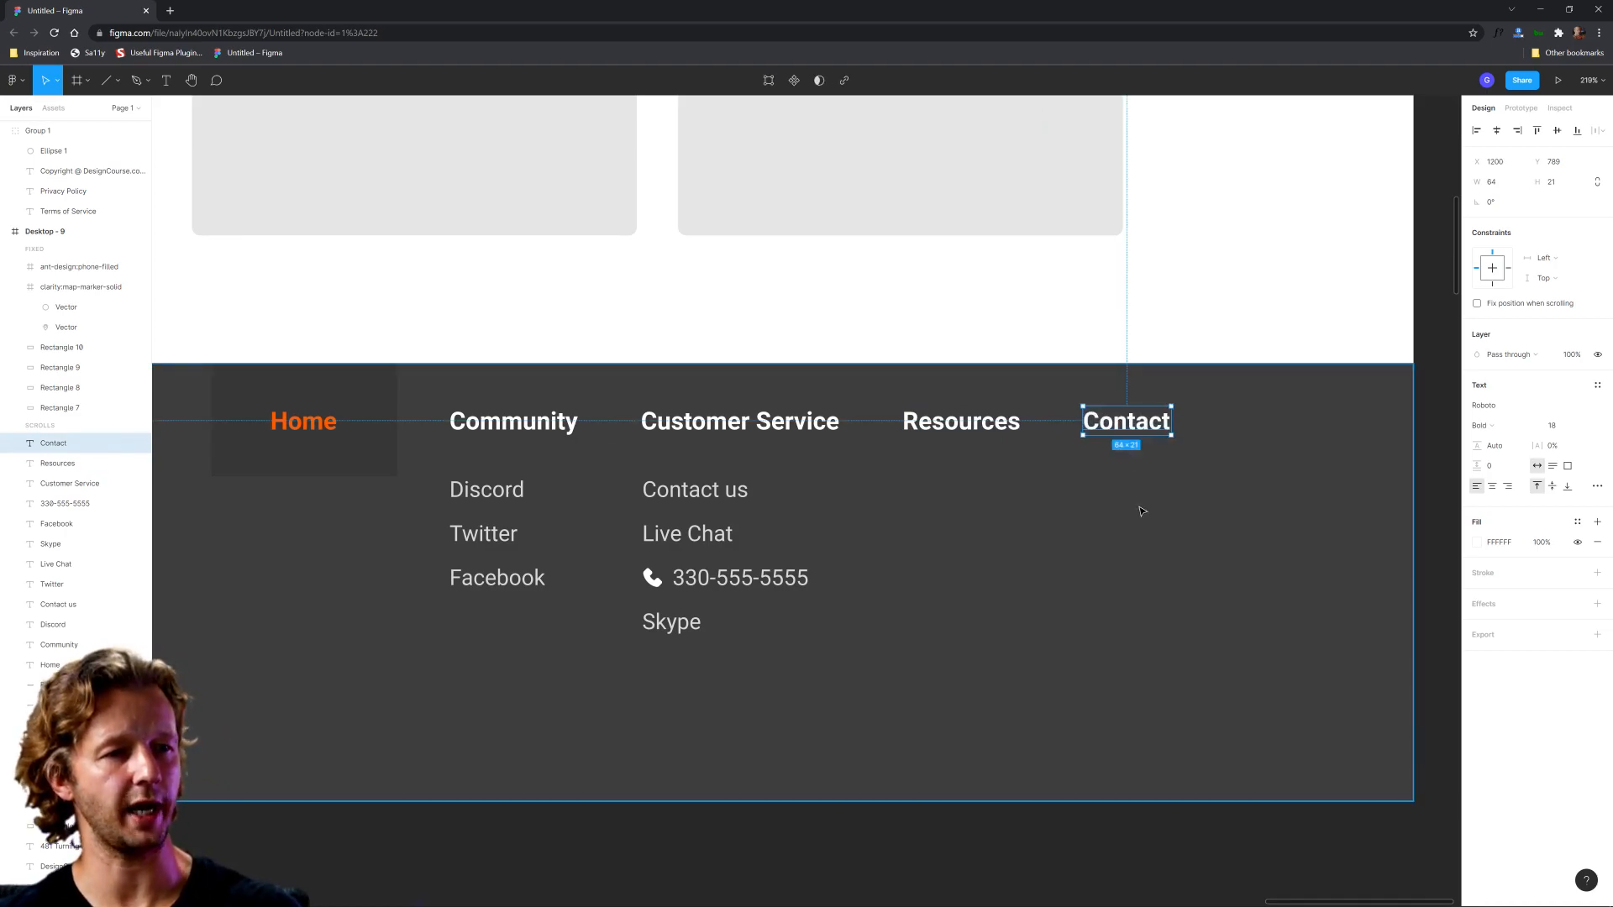
Step: Shift all navigation headings and their links left so that Contact ends flush with the right edge of the content cards
{"action": "scroll", "coordinate": [1204, 485], "scroll_direction": "down", "scroll_amount": 5, "text": "ctrl"}
{"action": "left_click", "coordinate": [1188, 335]}
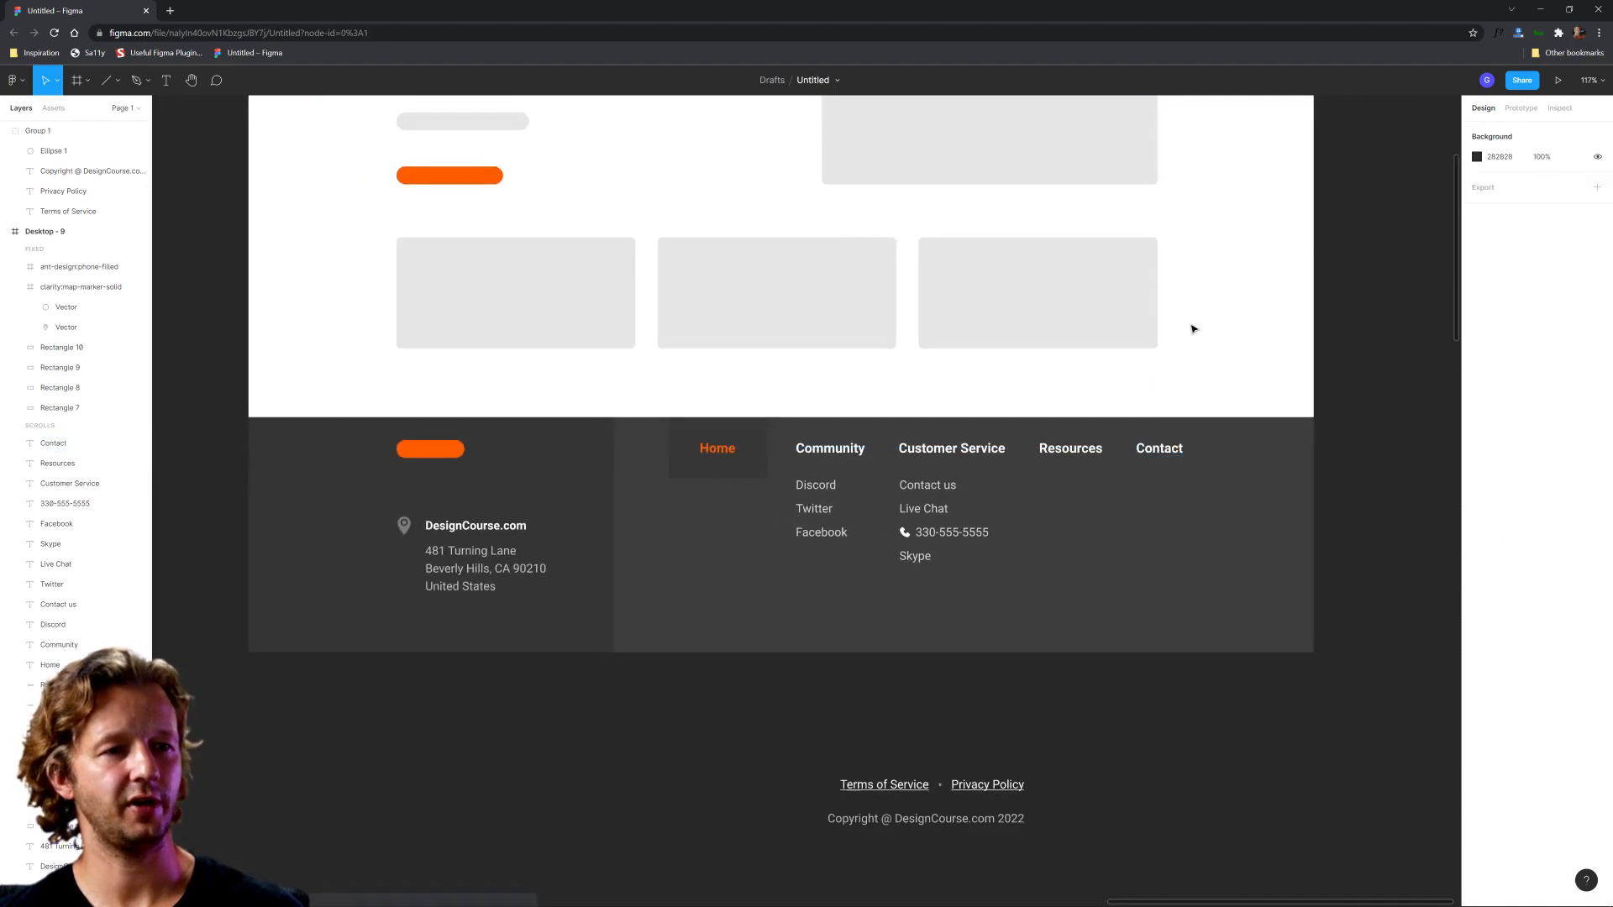
{"action": "left_click_drag", "start_coordinate": [1182, 255], "coordinate": [1158, 598]}
{"action": "left_click", "coordinate": [1223, 347]}
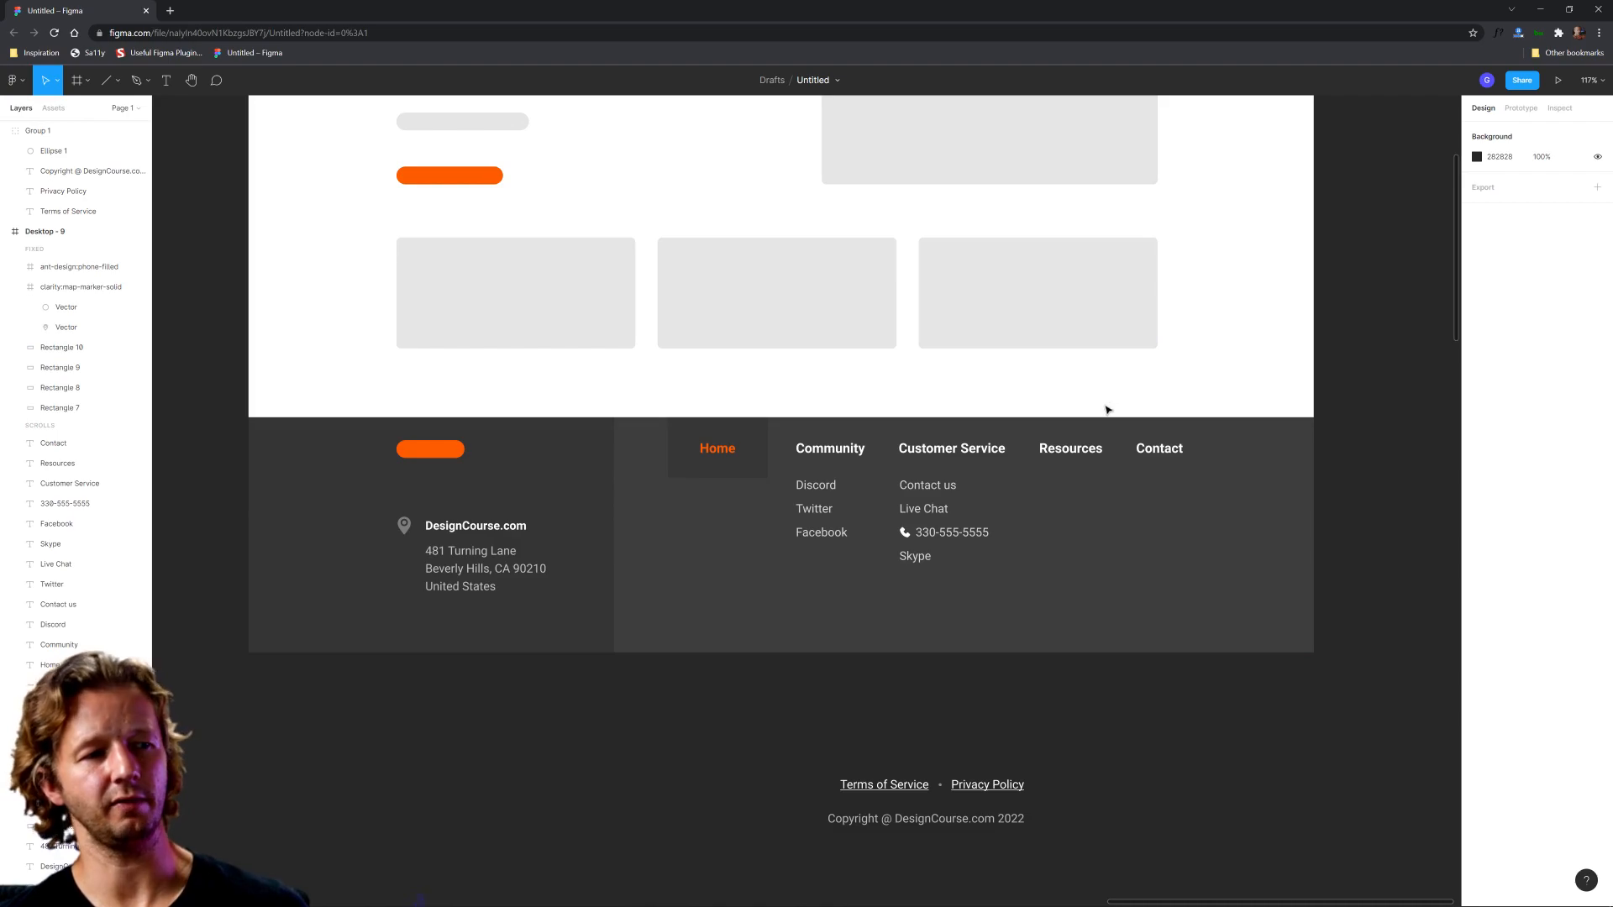
{"action": "scroll", "coordinate": [1009, 444], "scroll_direction": "up", "scroll_amount": 3, "text": "ctrl"}
{"action": "left_click_drag", "start_coordinate": [1308, 754], "coordinate": [623, 465]}
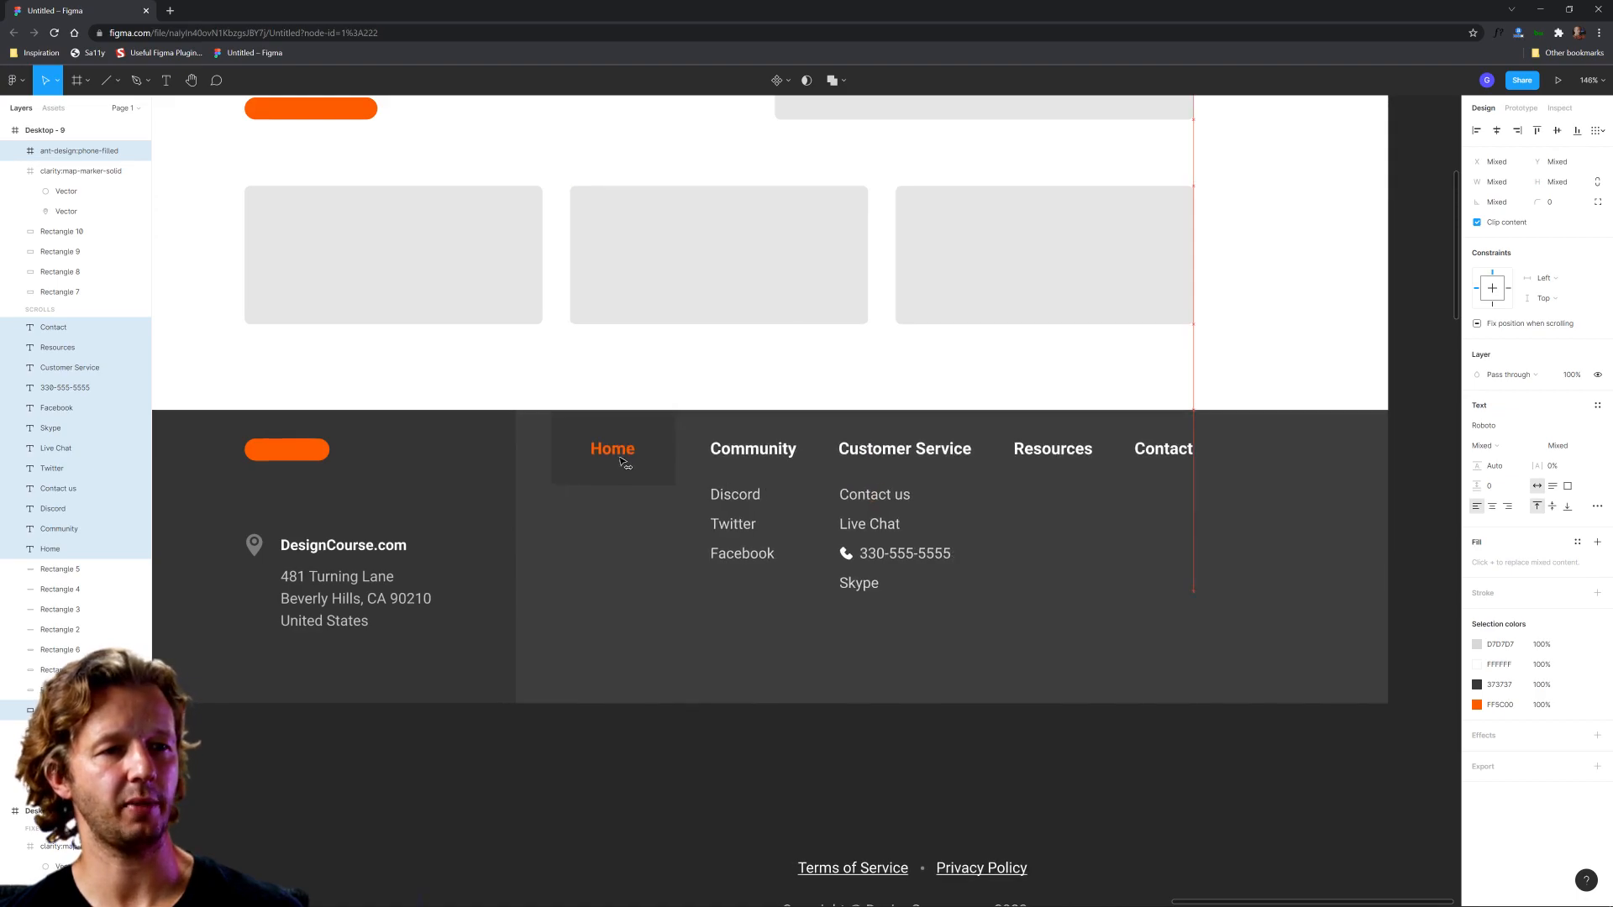
{"action": "left_click", "coordinate": [1004, 749]}
{"action": "scroll", "coordinate": [1096, 667], "scroll_direction": "down", "scroll_amount": 3, "text": "ctrl"}
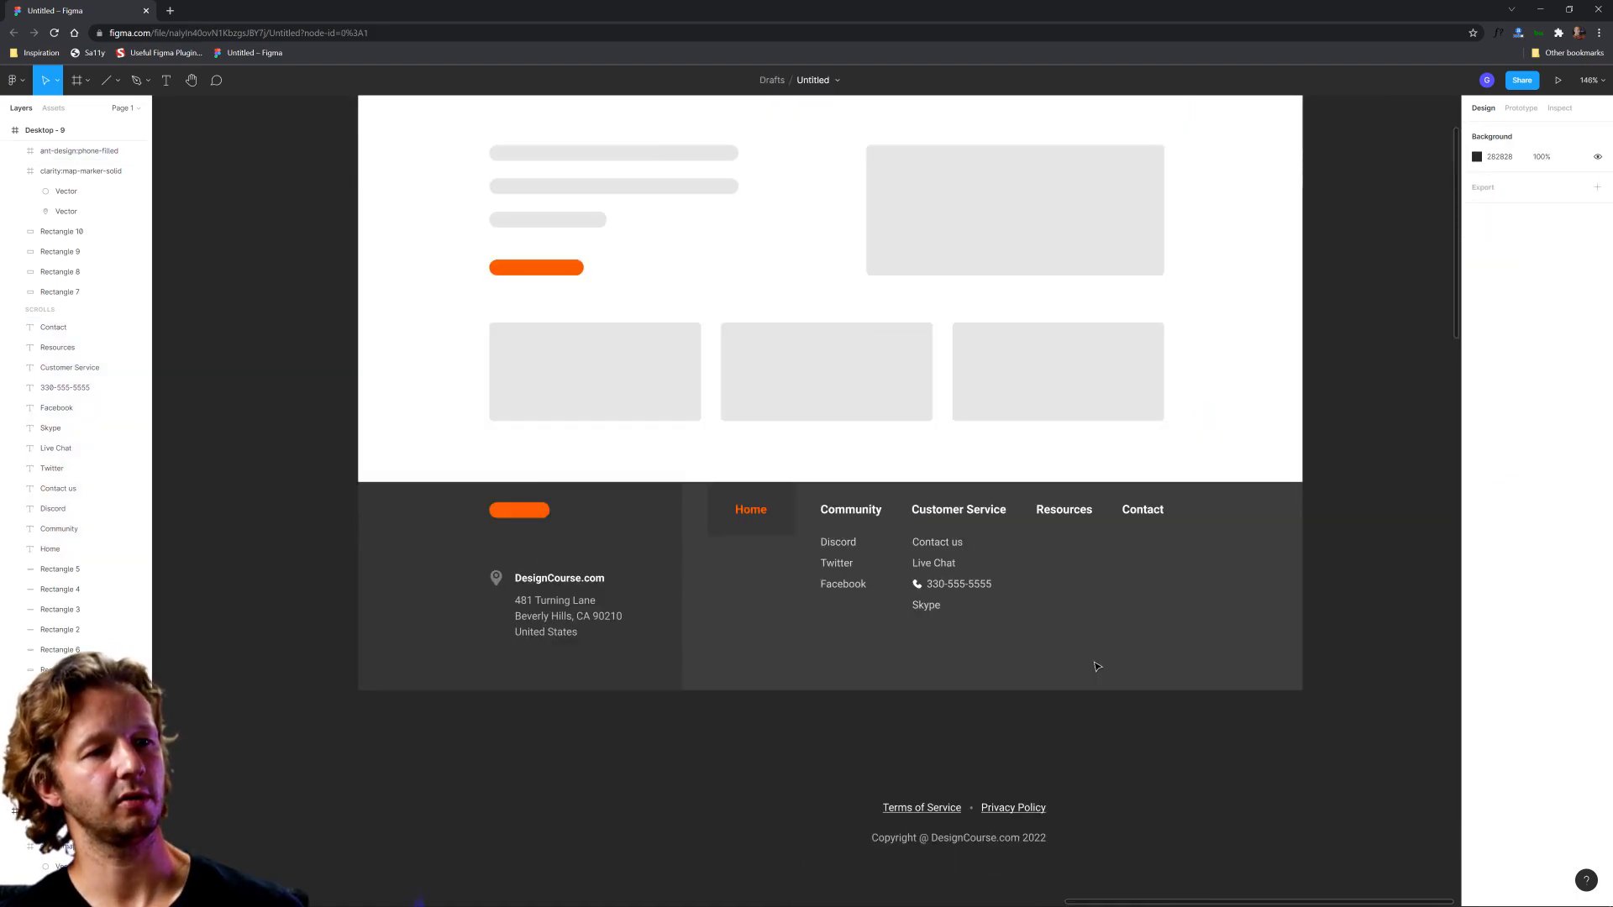
Step: Duplicate the Discord, Twitter and Facebook links from the Community column and place the copies below the Resources heading
{"action": "scroll", "coordinate": [1096, 666], "scroll_direction": "up", "scroll_amount": 3}
{"action": "left_click", "coordinate": [774, 424]}
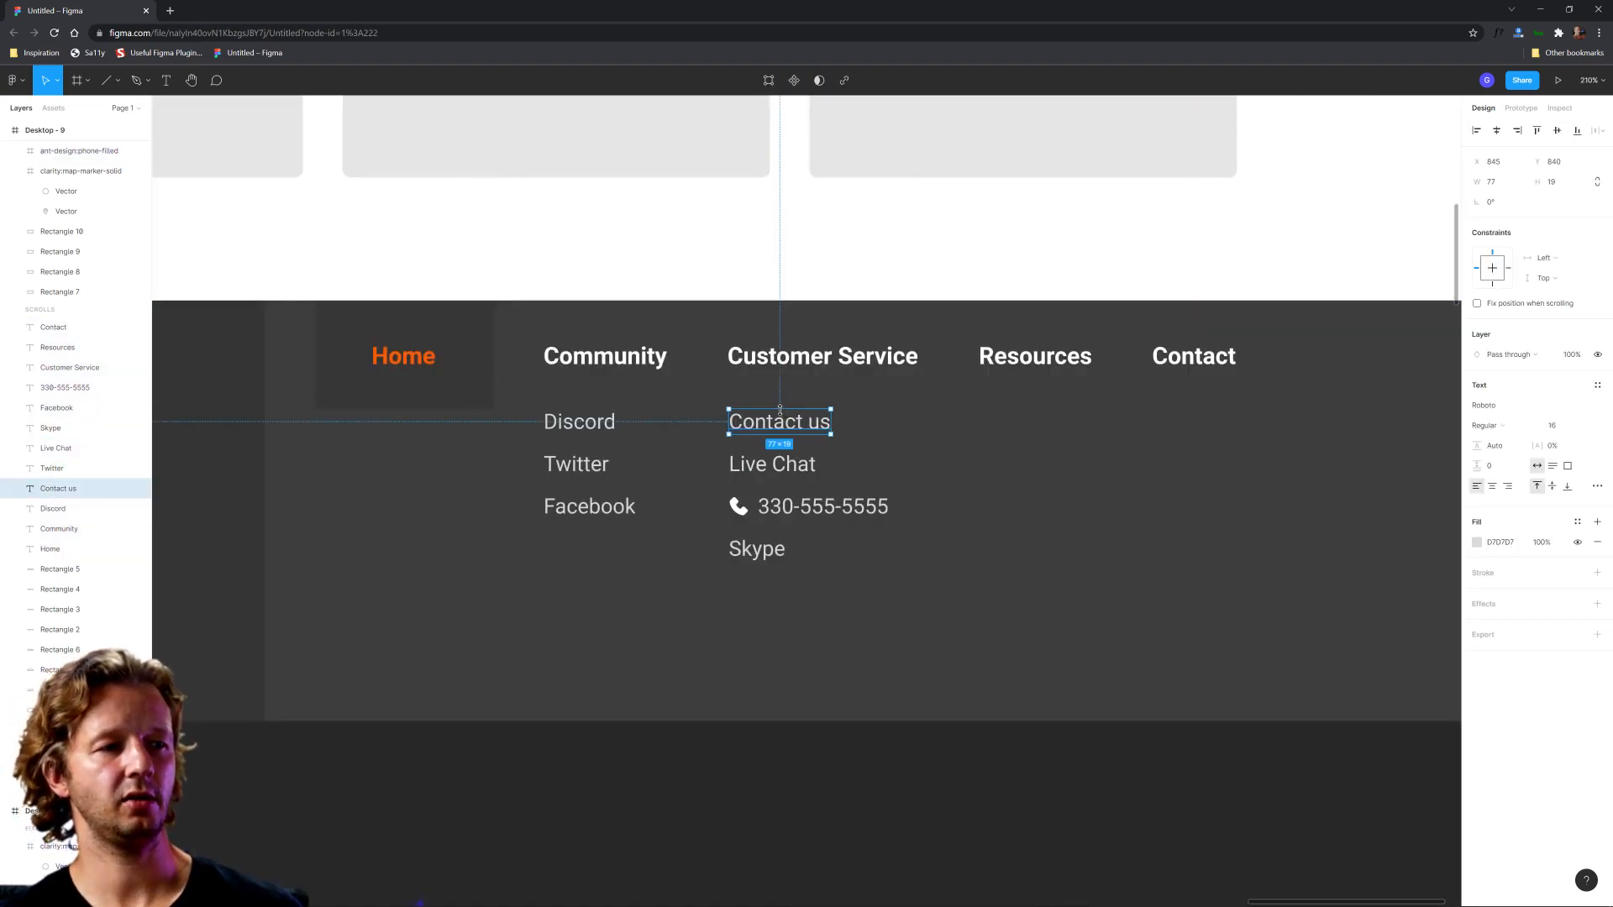
{"action": "left_click", "coordinate": [579, 422]}
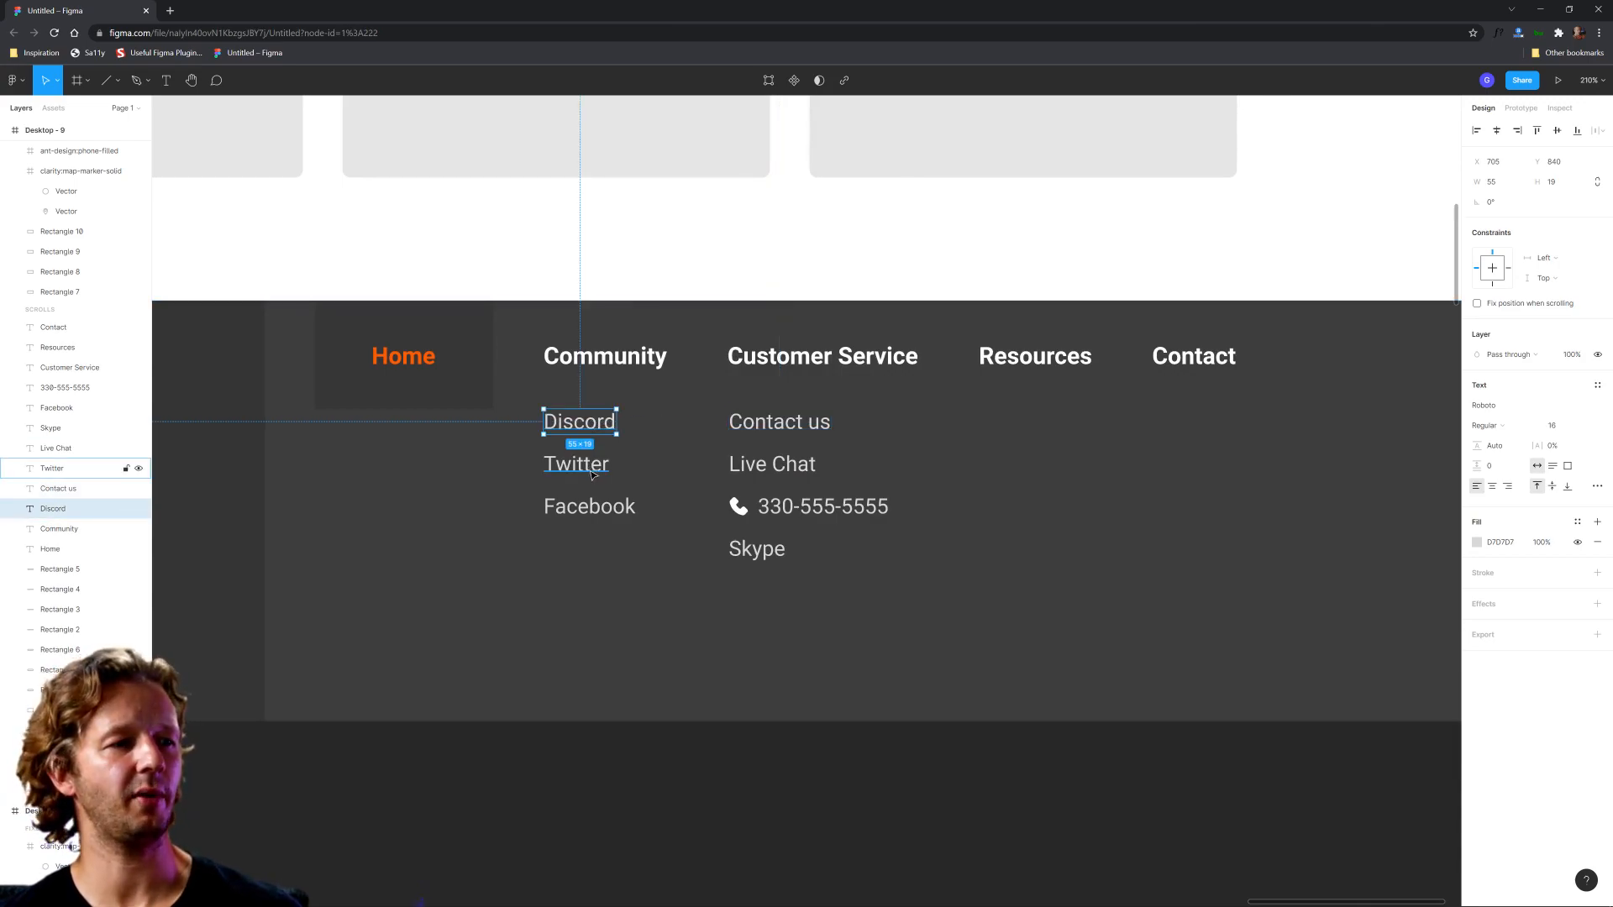
{"action": "left_click", "coordinate": [576, 463], "text": "shift"}
{"action": "left_click", "coordinate": [584, 504], "text": "shift"}
{"action": "key", "text": "ctrl+d"}
{"action": "left_click_drag", "start_coordinate": [576, 481], "coordinate": [1031, 470]}
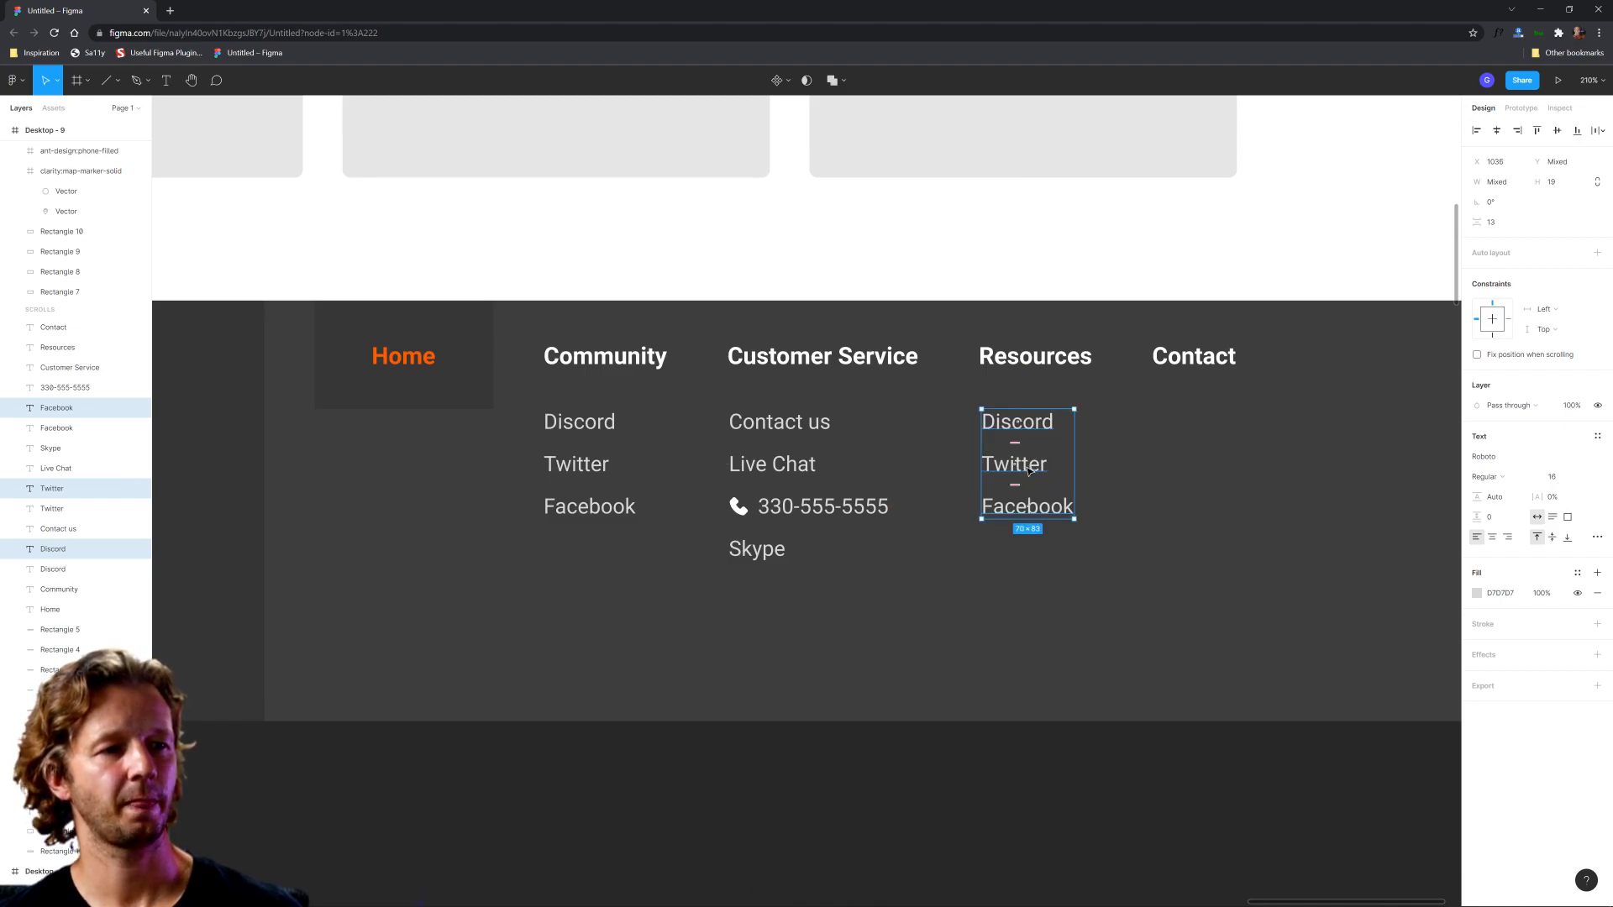
{"action": "scroll", "coordinate": [1032, 471], "scroll_direction": "down", "scroll_amount": 5}
{"action": "left_click", "coordinate": [1177, 702]}
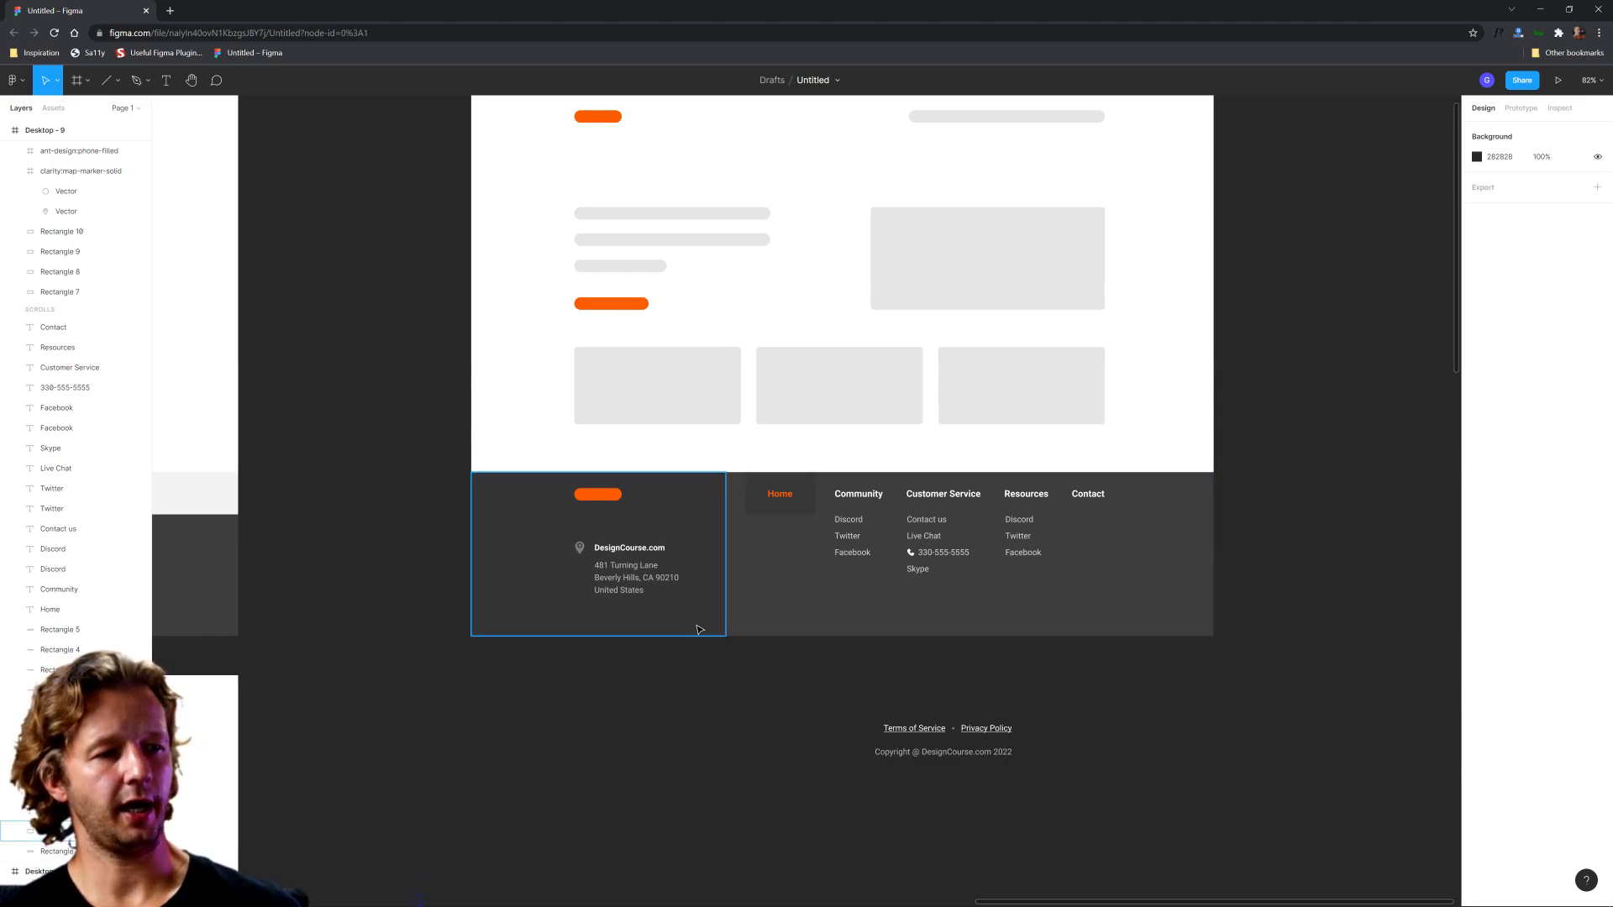
Step: Extend the bottom of the Desktop - 9 frame to leave a blank strip below the dark footer
{"action": "scroll", "coordinate": [748, 210], "scroll_direction": "up", "scroll_amount": 2}
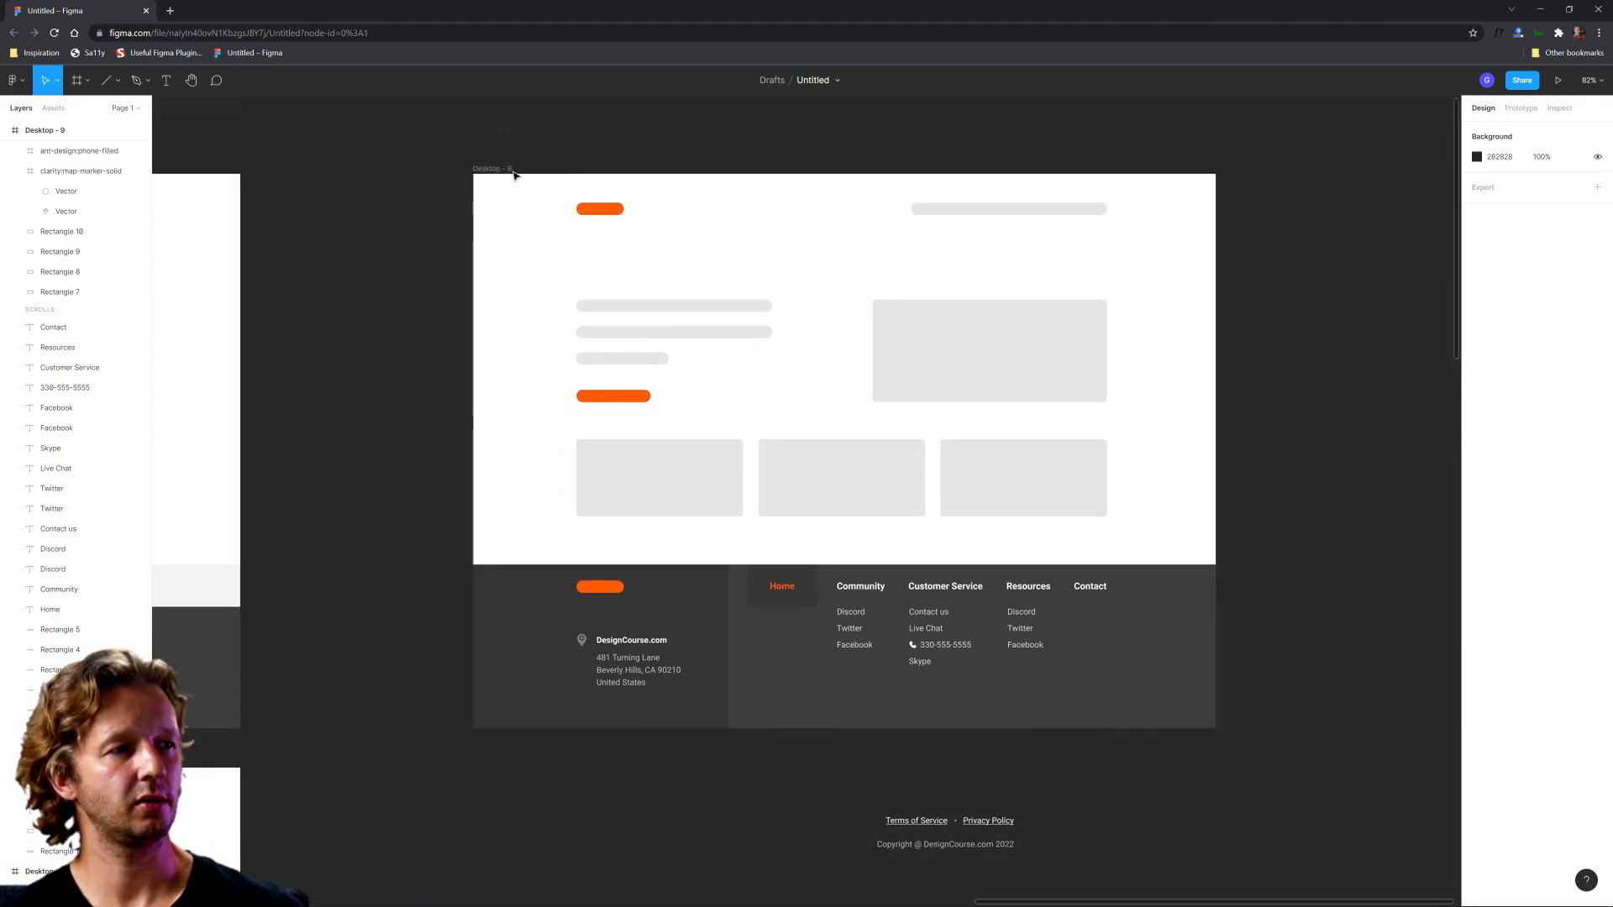
{"action": "left_click", "coordinate": [508, 169]}
{"action": "left_click_drag", "start_coordinate": [882, 729], "coordinate": [892, 799]}
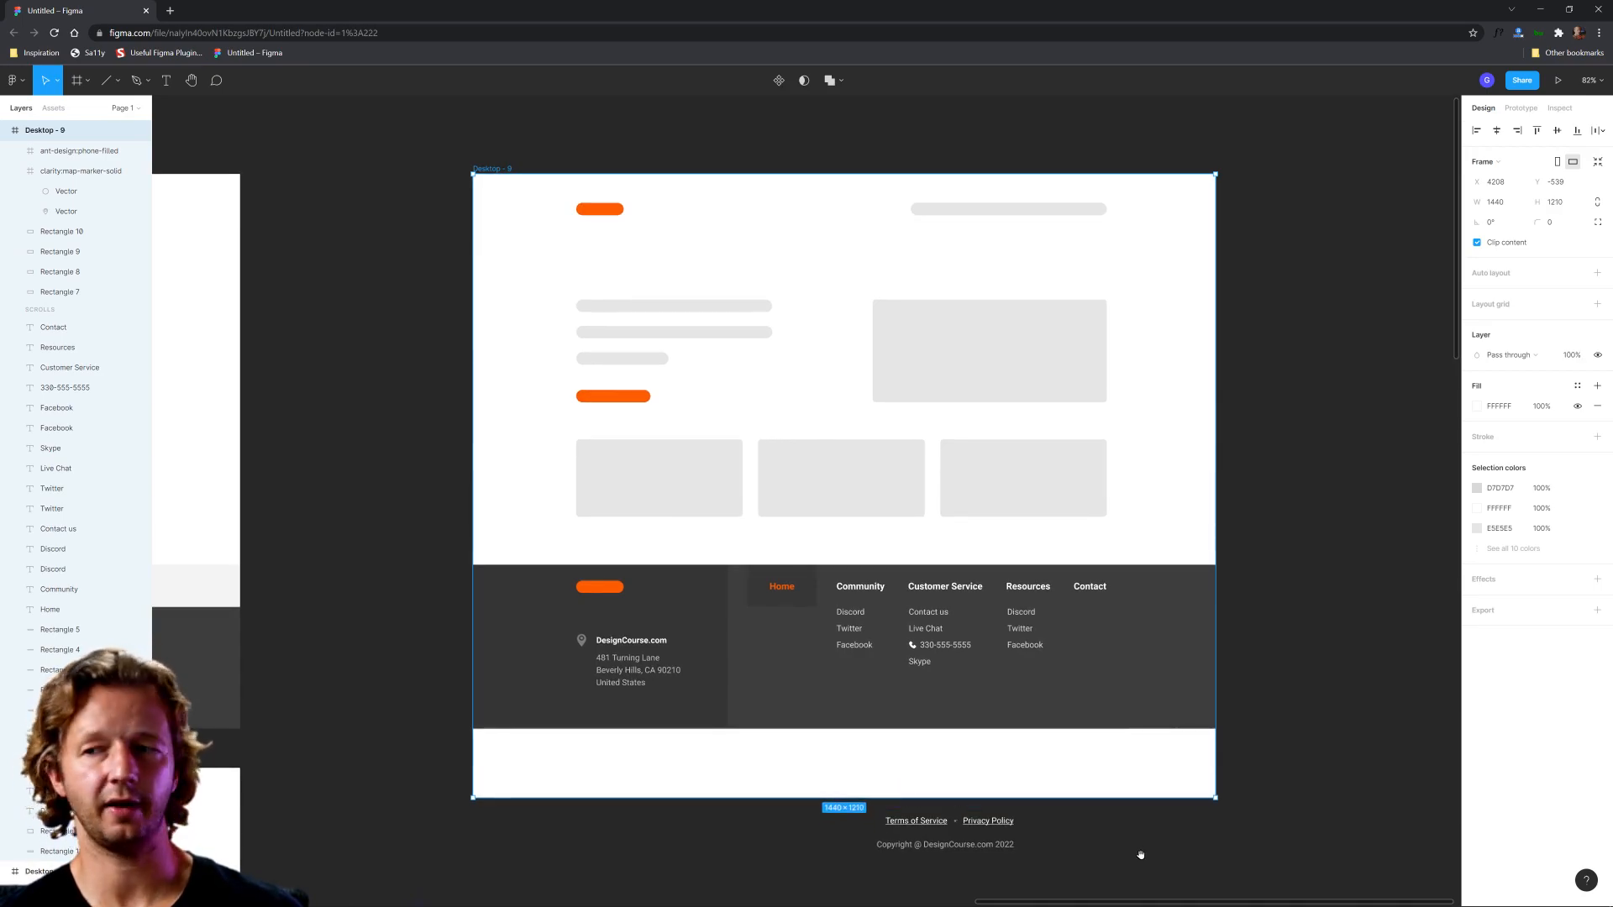
{"action": "scroll", "coordinate": [1137, 854], "scroll_direction": "down", "scroll_amount": 3}
{"action": "left_click_drag", "start_coordinate": [876, 629], "coordinate": [876, 679]}
{"action": "left_click_drag", "start_coordinate": [531, 194], "coordinate": [534, 257]}
{"action": "left_click_drag", "start_coordinate": [505, 171], "coordinate": [503, 271]}
{"action": "left_click", "coordinate": [491, 144]}
{"action": "left_click_drag", "start_coordinate": [931, 775], "coordinate": [926, 809]}
{"action": "left_click", "coordinate": [1278, 713]}
Step: Move the group with the legal links and copyright line into the blank strip below the footer and centre it horizontally
{"action": "scroll", "coordinate": [1249, 663], "scroll_direction": "down", "scroll_amount": 4}
{"action": "left_click_drag", "start_coordinate": [941, 683], "coordinate": [804, 569]}
{"action": "left_click", "coordinate": [1497, 130]}
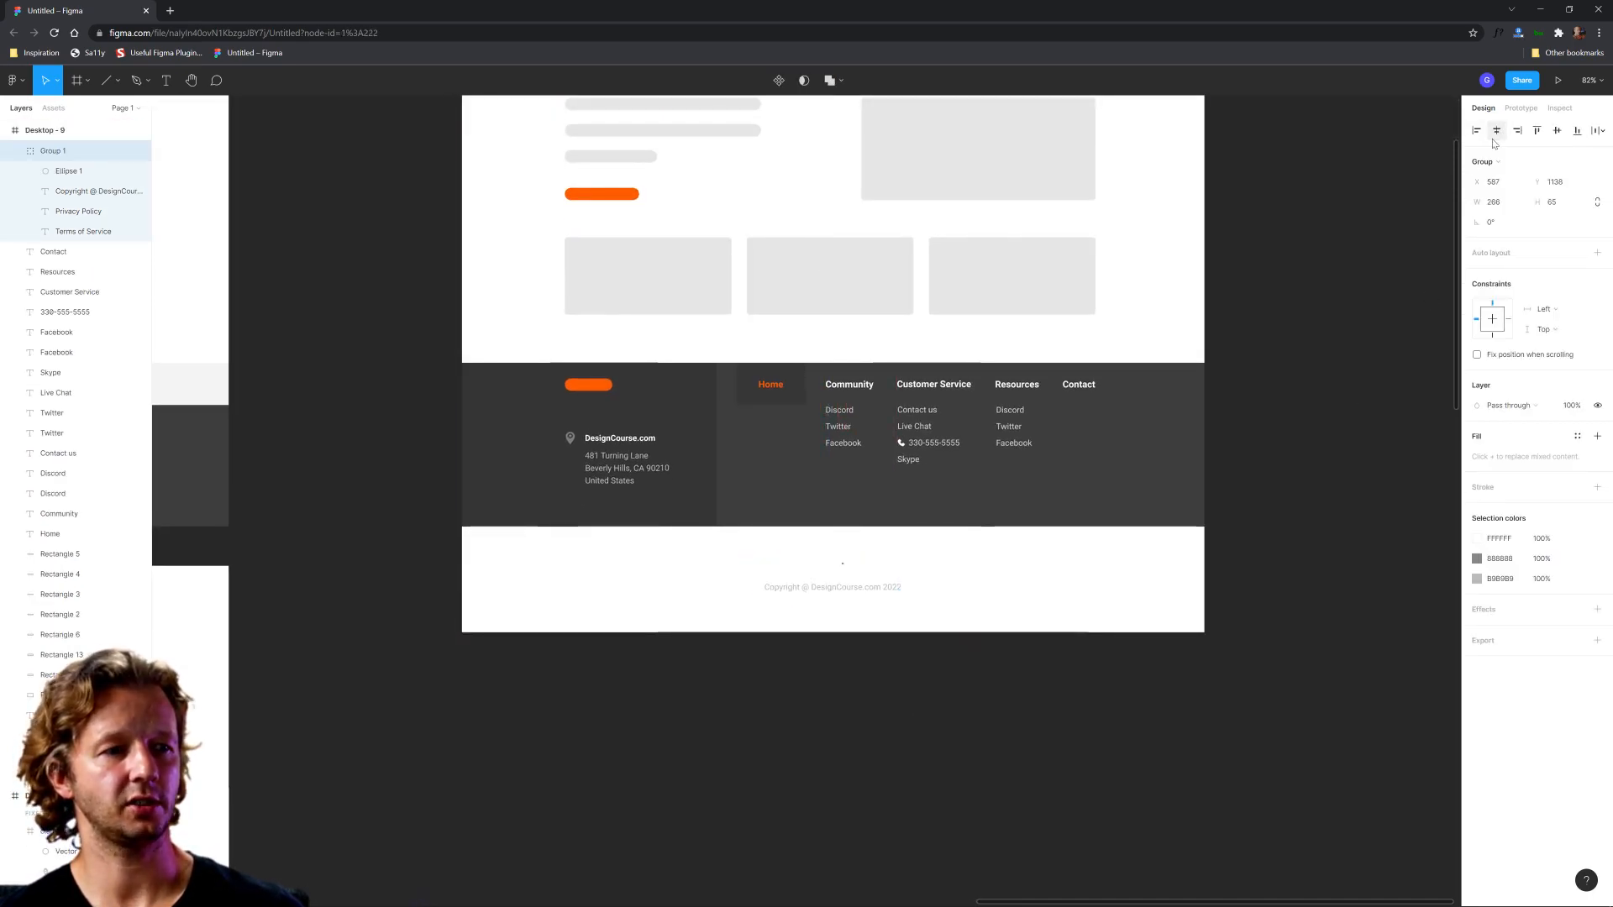
Step: Recolour the legal group: Terms of Service and Privacy Policy links black (000000), separator dot grey 7E7E7E, and copyright line dark grey
{"action": "left_click", "coordinate": [1479, 538]}
{"action": "left_click", "coordinate": [1356, 809]}
{"action": "left_click", "coordinate": [1478, 559]}
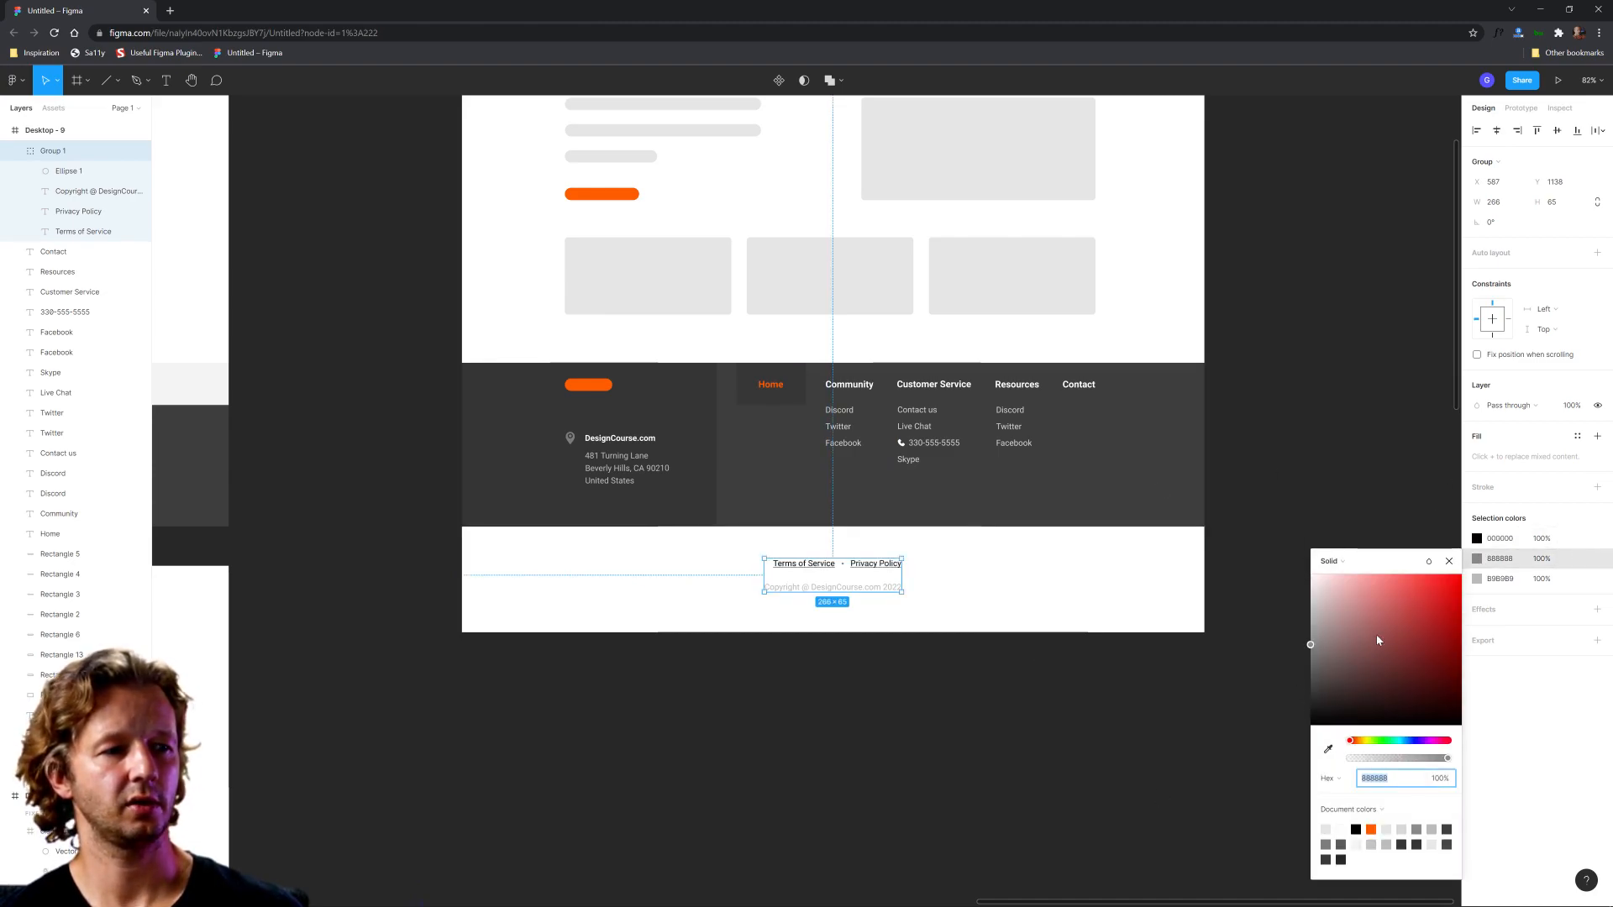
{"action": "left_click_drag", "start_coordinate": [1337, 638], "coordinate": [1177, 650]}
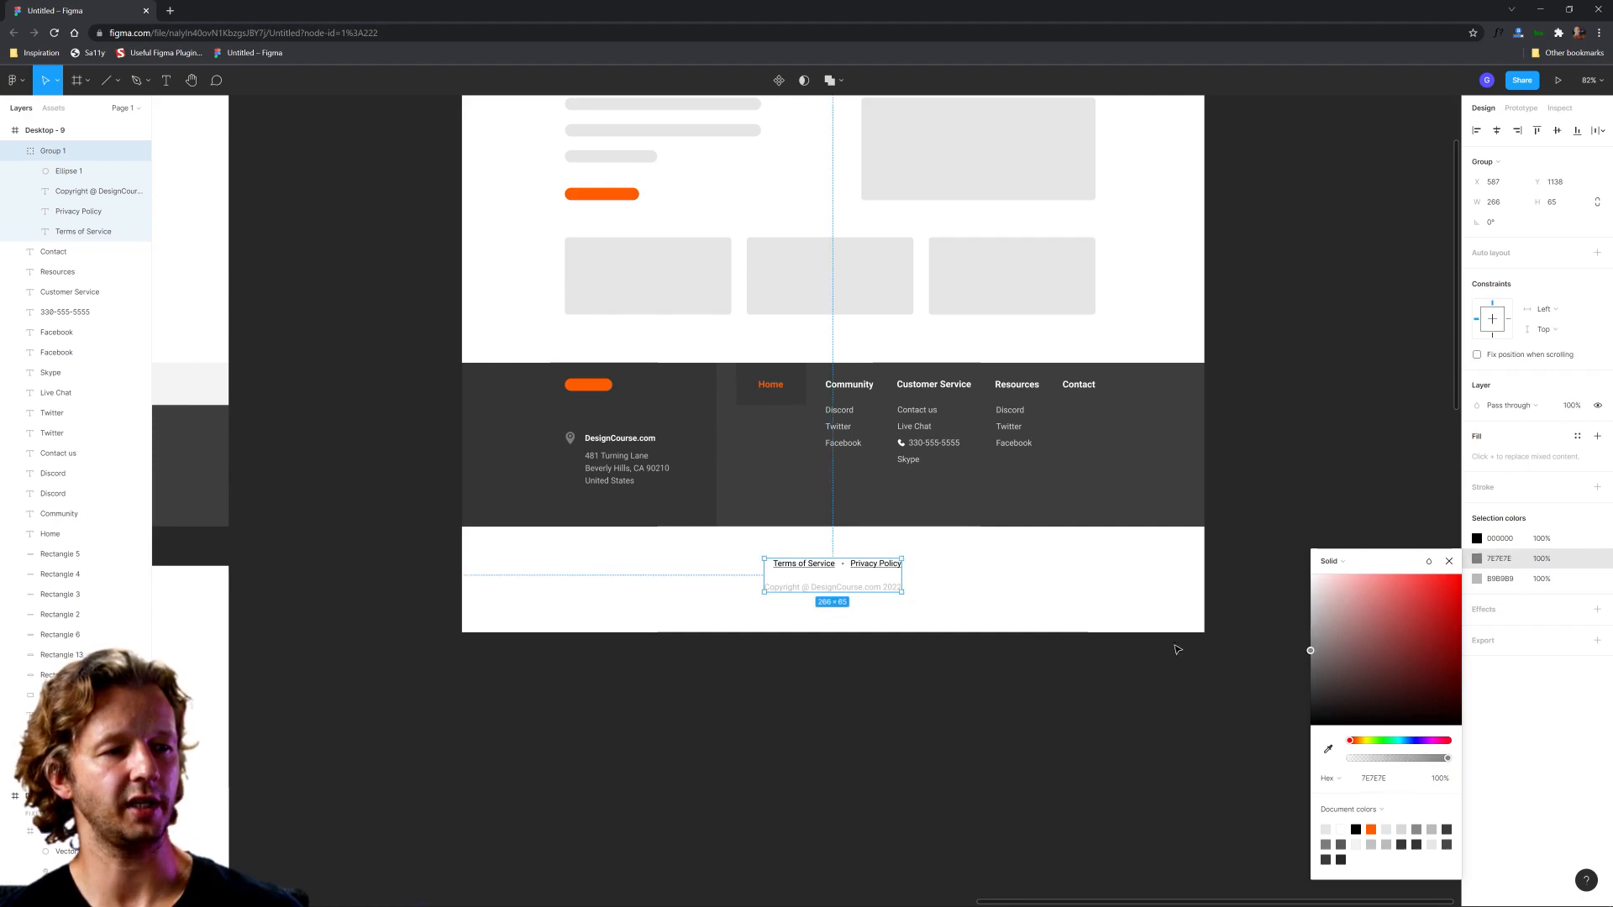
{"action": "left_click", "coordinate": [1477, 580]}
{"action": "left_click_drag", "start_coordinate": [1353, 671], "coordinate": [1243, 704]}
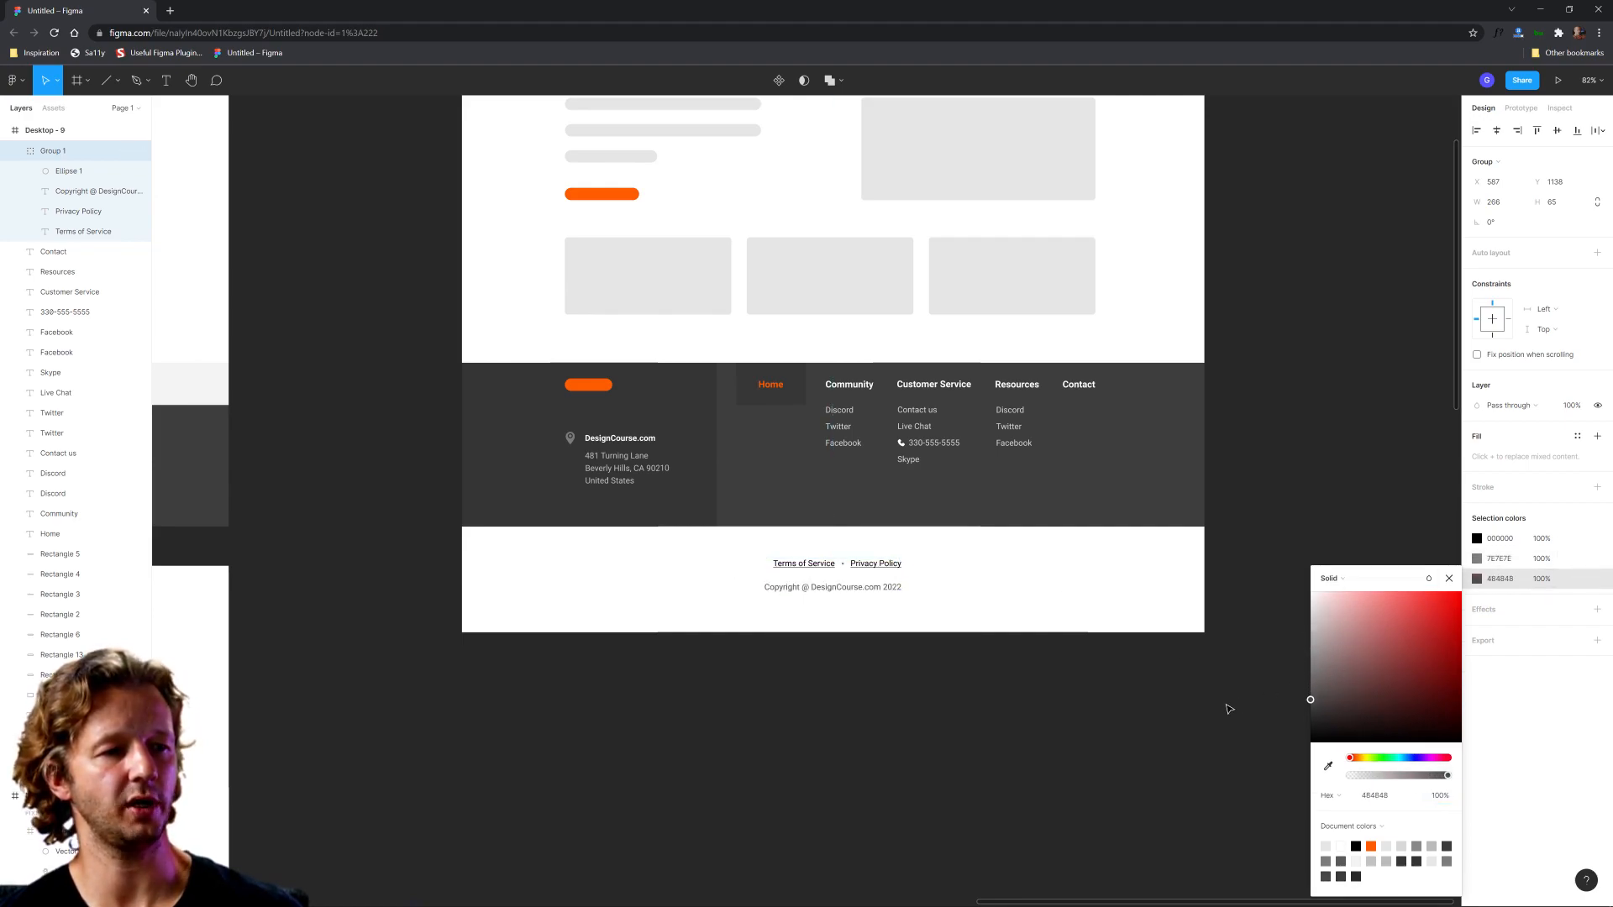
{"action": "left_click", "coordinate": [1219, 704]}
Step: Delete the dark highlight box behind the Home item in the Desktop - 9 footer
{"action": "left_click_drag", "start_coordinate": [958, 580], "coordinate": [981, 704]}
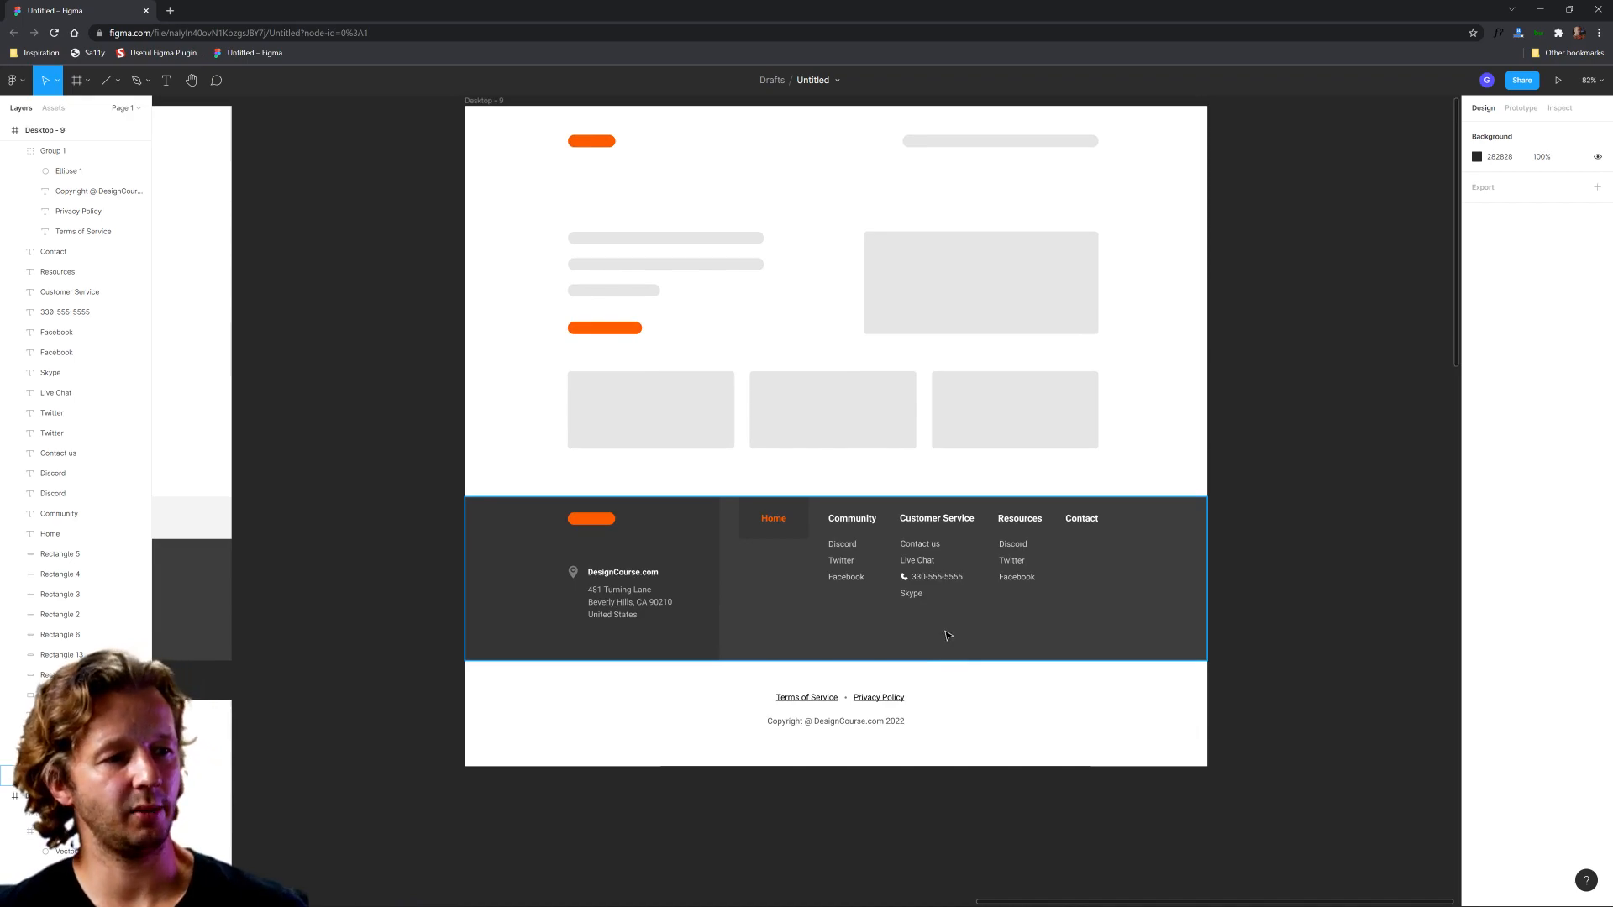
{"action": "left_click", "coordinate": [764, 533]}
{"action": "key", "text": "Delete"}
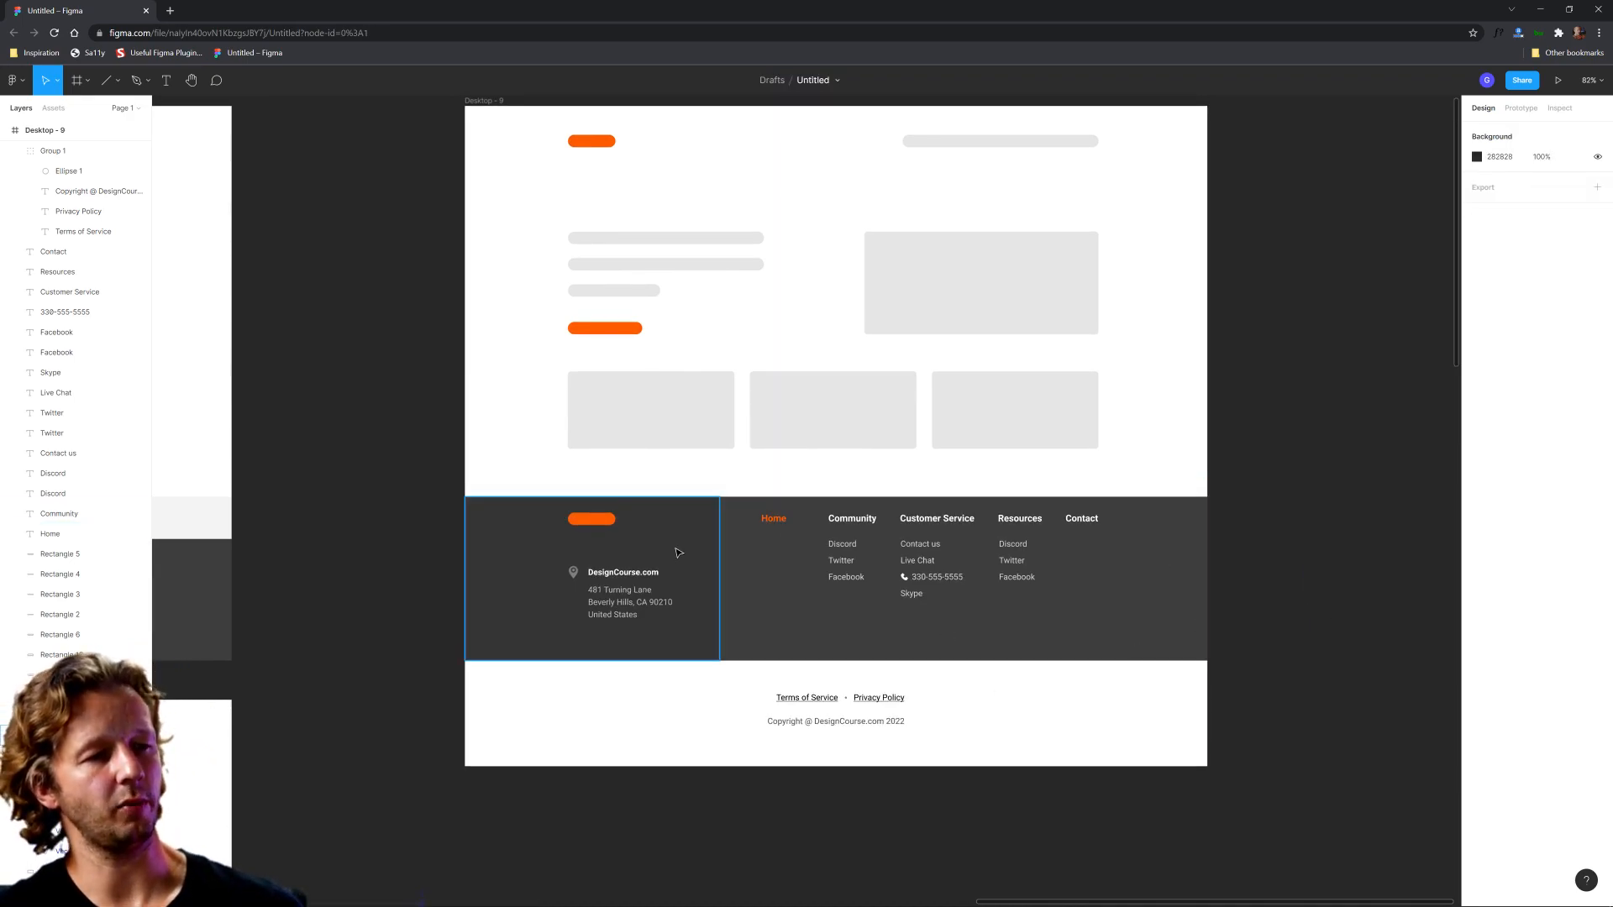
{"action": "scroll", "coordinate": [713, 468], "scroll_direction": "down", "scroll_amount": 3}
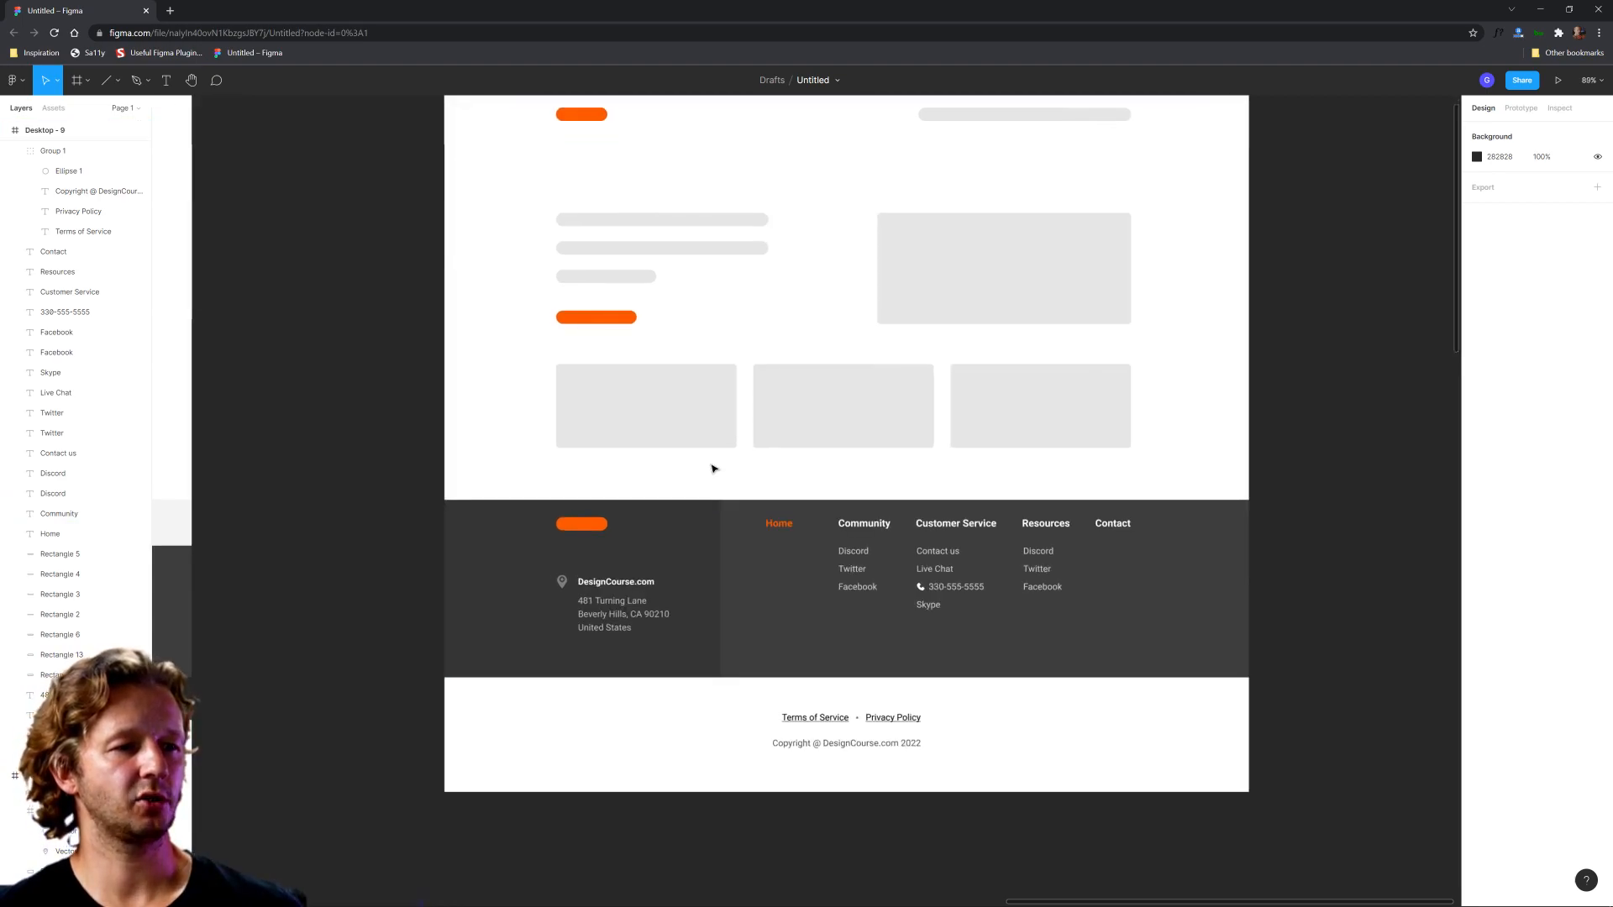
{"action": "scroll", "coordinate": [713, 468], "scroll_direction": "up", "scroll_amount": 3}
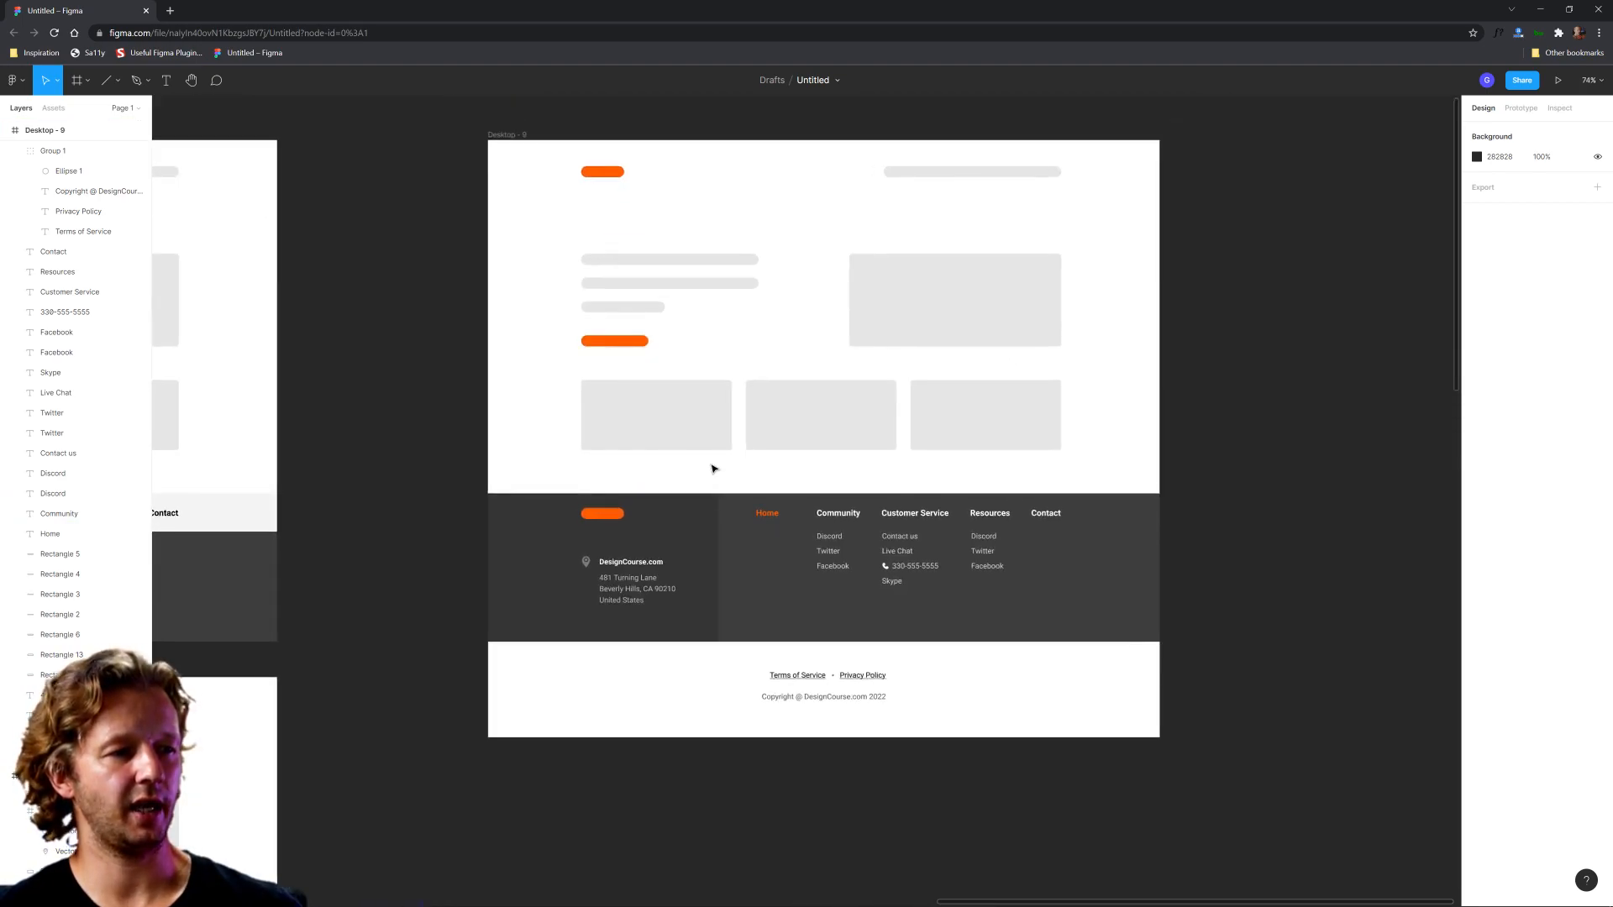
Step: Select the logo, address block and all navigation columns in the dark footer and nudge them slightly down
{"action": "left_click_drag", "start_coordinate": [1230, 514], "coordinate": [539, 613]}
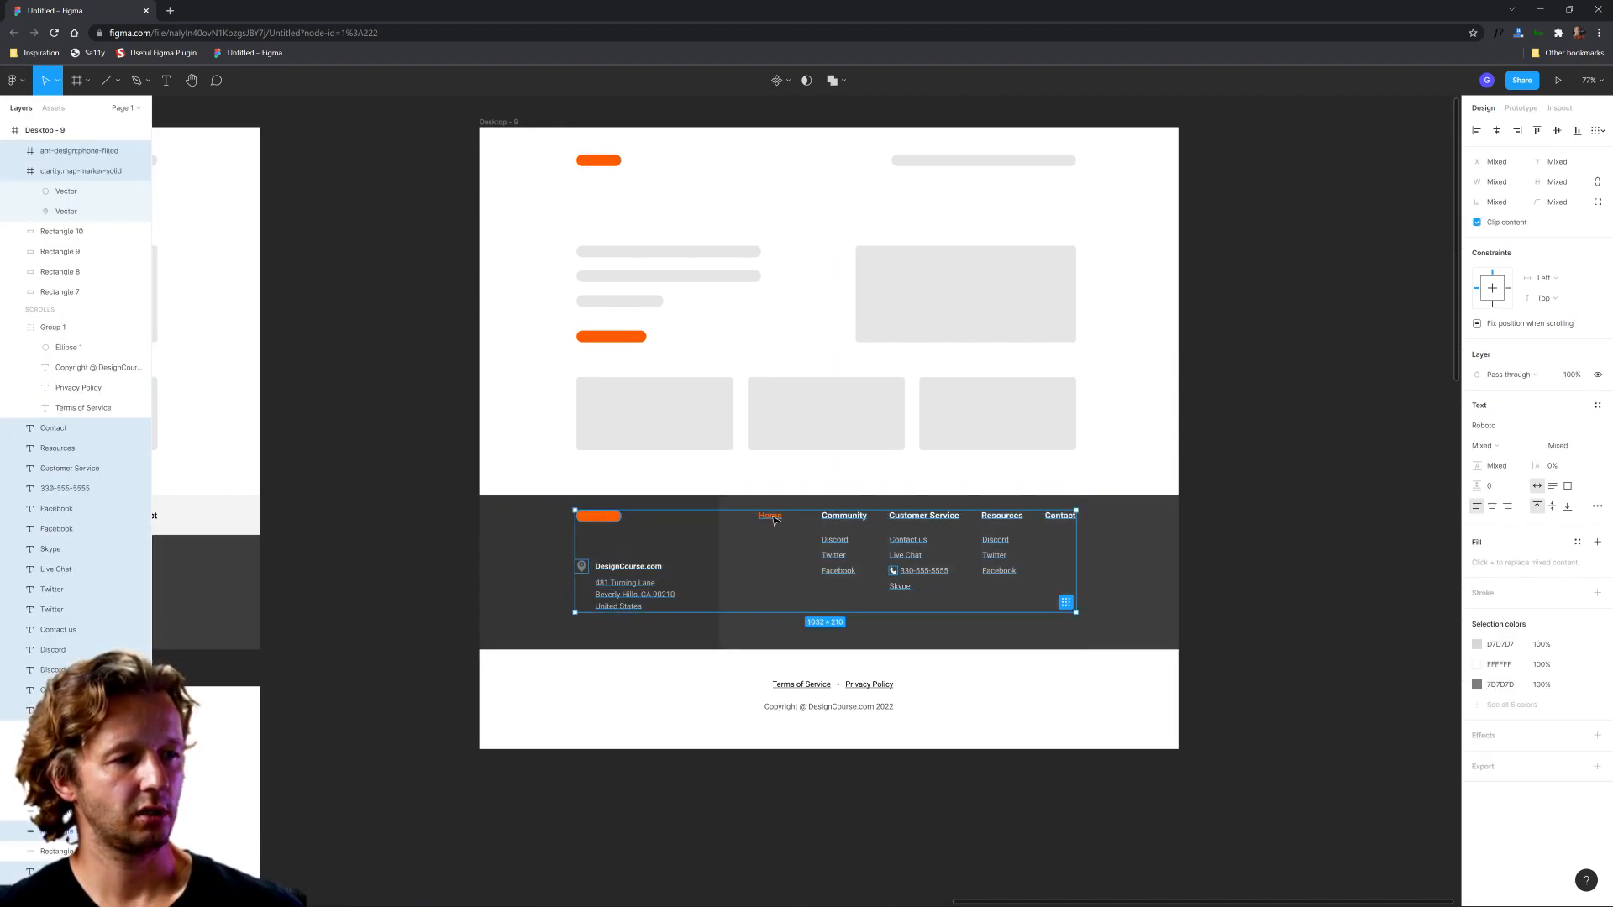
{"action": "key", "text": "Down"}
{"action": "key", "text": "Down"}
{"action": "key", "text": "Down"}
{"action": "key", "text": "Down"}
{"action": "key", "text": "Down"}
{"action": "key", "text": "Down"}
{"action": "key", "text": "Down"}
{"action": "key", "text": "Down"}
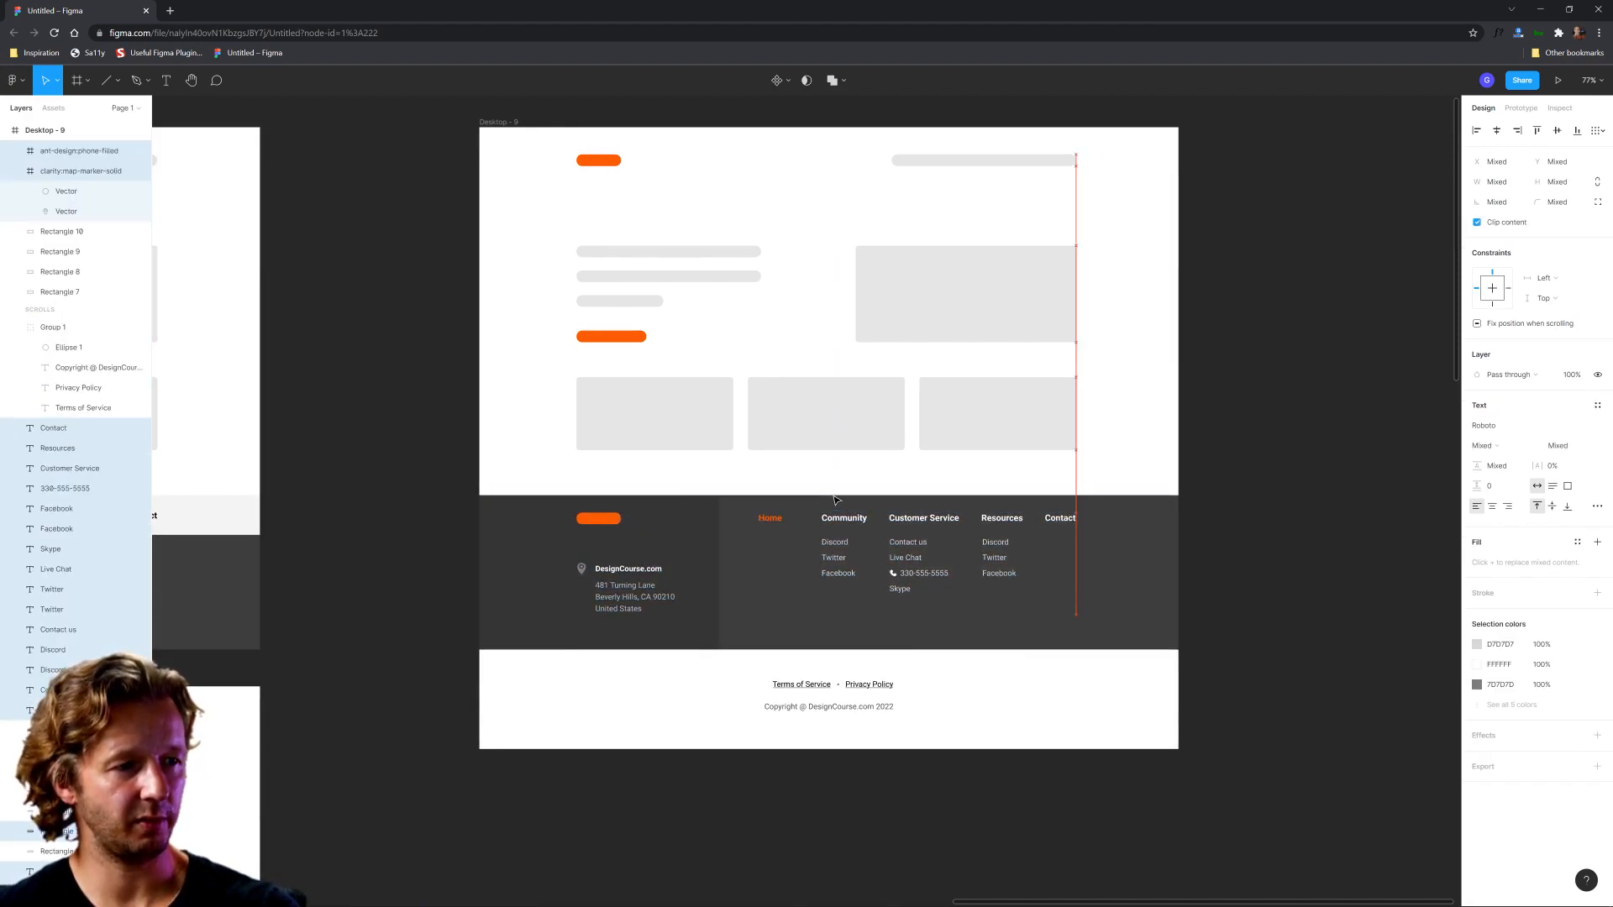
{"action": "key", "text": "Down"}
{"action": "key", "text": "Down"}
{"action": "key", "text": "Down"}
{"action": "key", "text": "Down"}
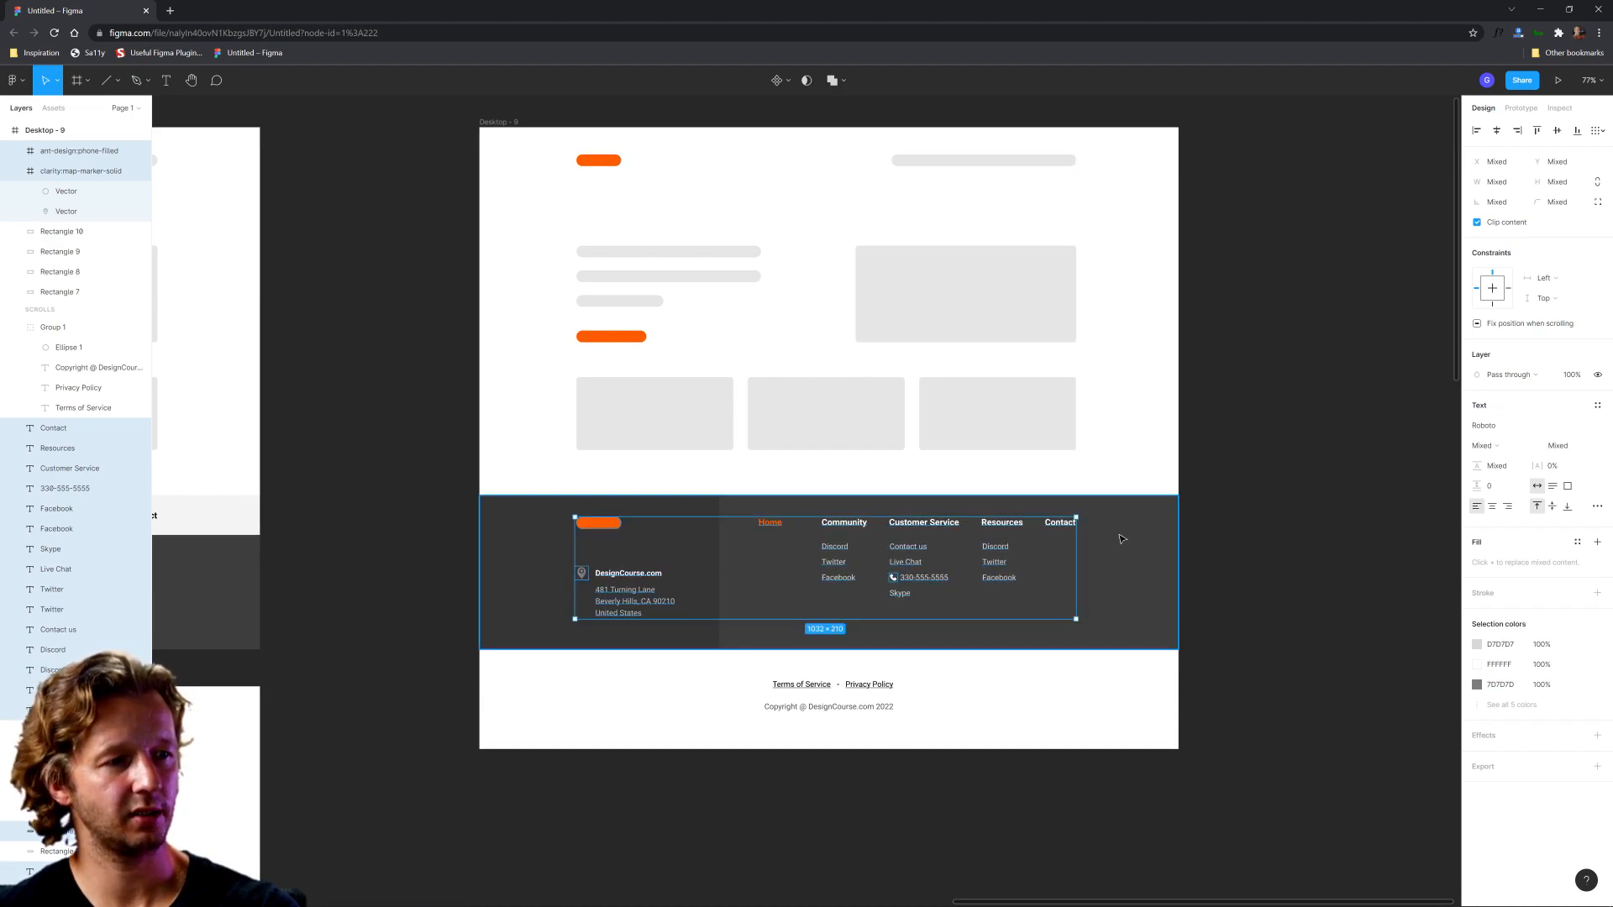
{"action": "left_click", "coordinate": [1264, 542]}
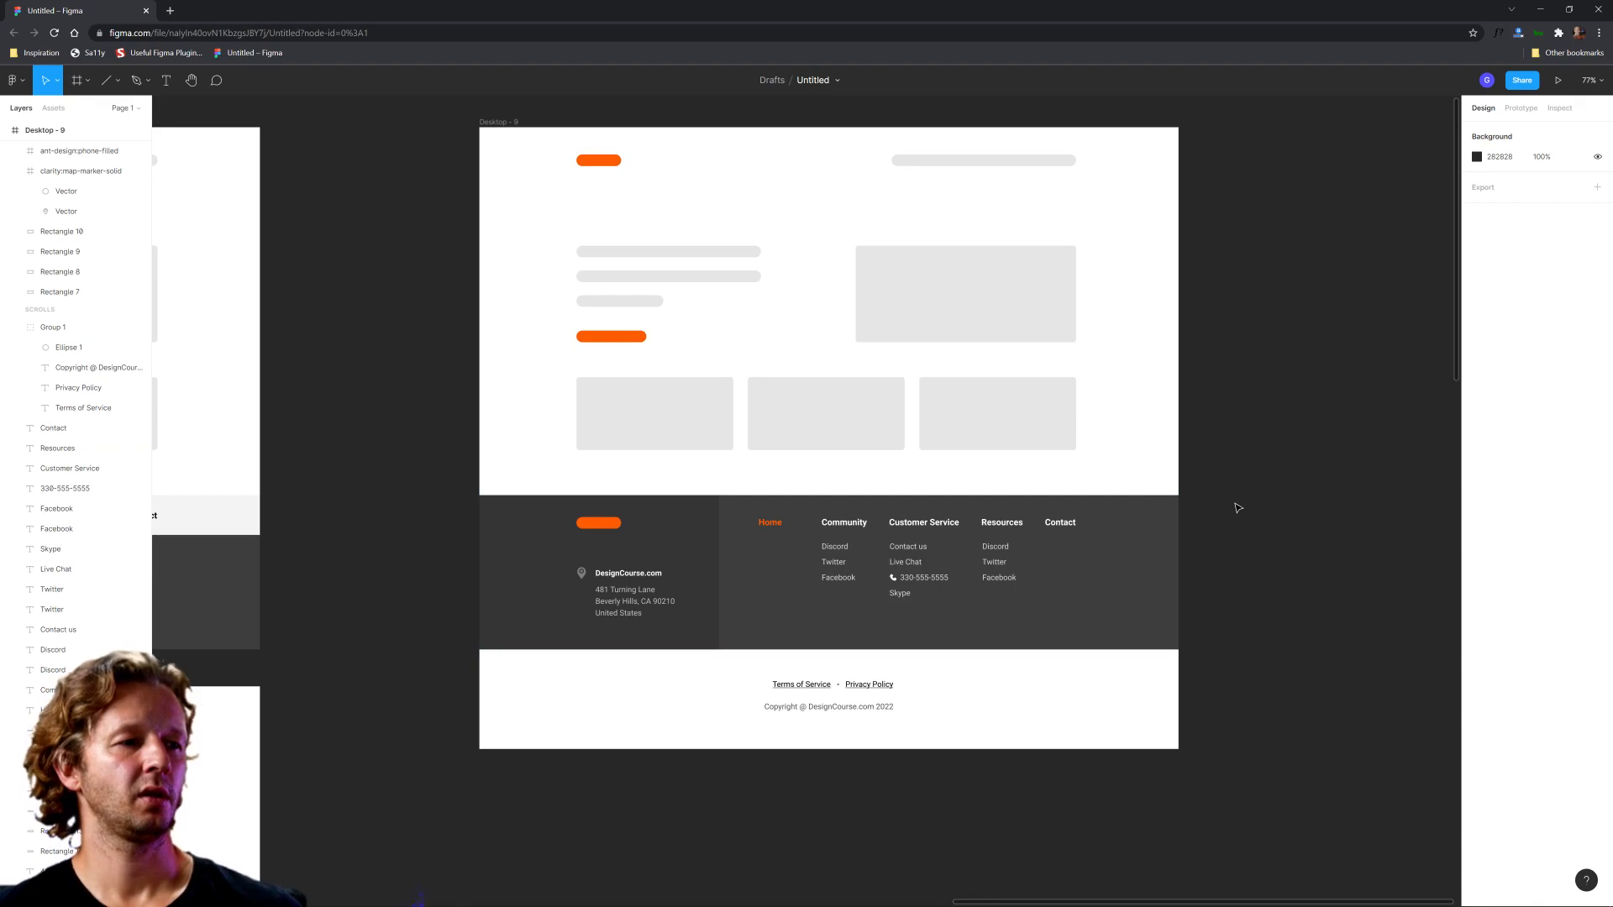
Step: Shorten both dark footer background rectangles from the bottom to a height of 299
{"action": "left_click", "coordinate": [695, 641]}
{"action": "left_click", "coordinate": [777, 641], "text": "shift"}
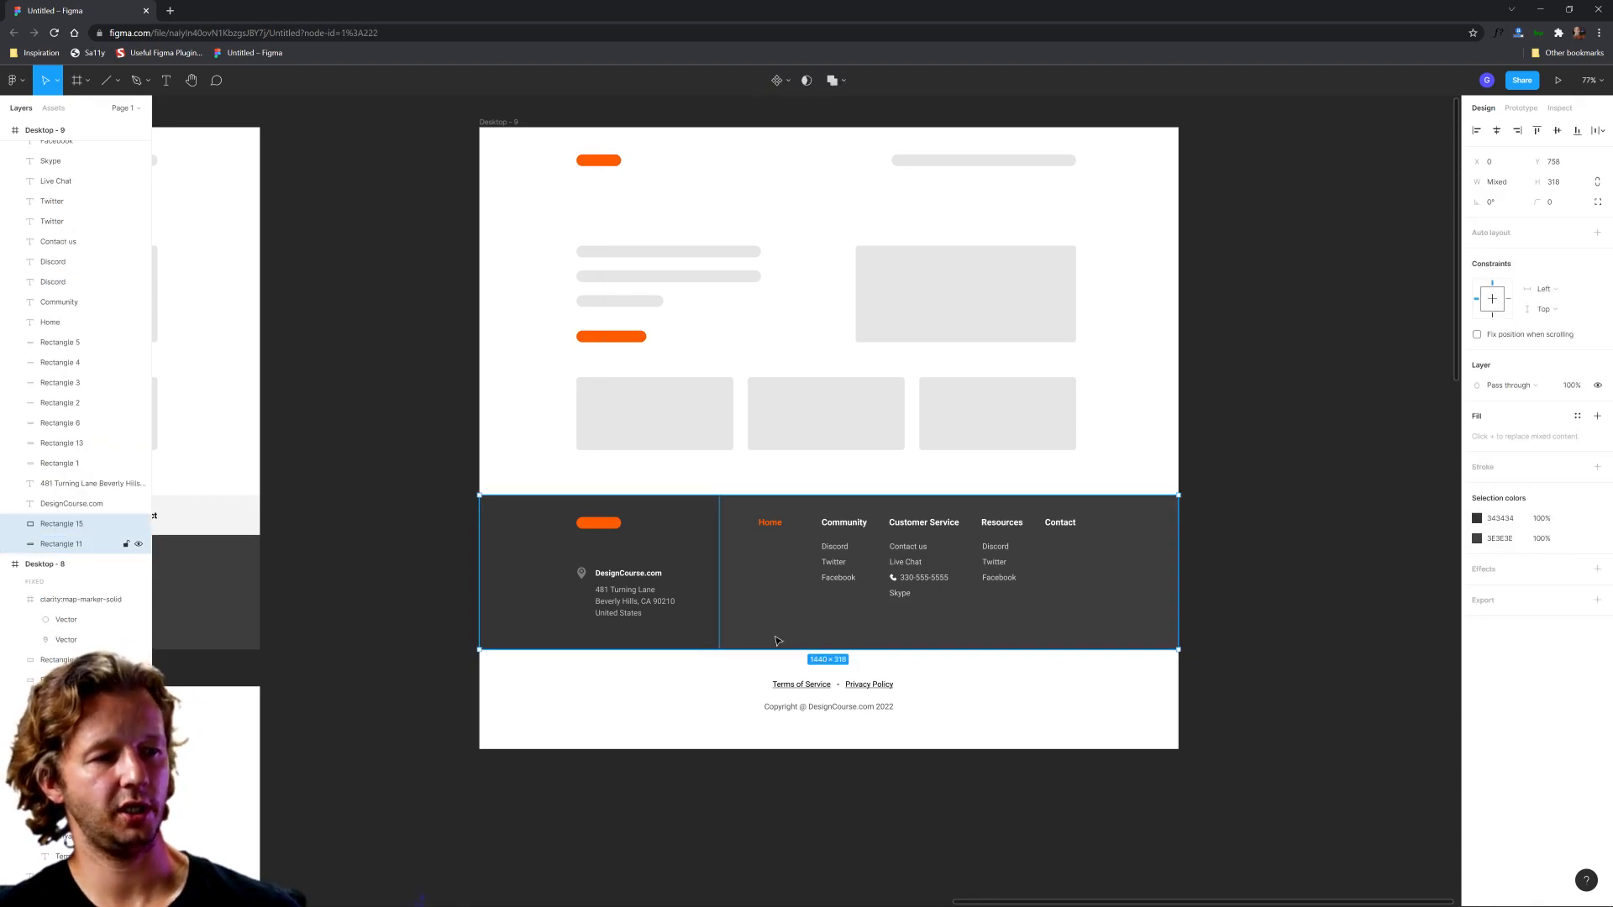
{"action": "left_click_drag", "start_coordinate": [808, 647], "coordinate": [946, 731]}
{"action": "left_click", "coordinate": [1008, 668]}
{"action": "left_click", "coordinate": [1044, 684]}
{"action": "scroll", "coordinate": [1041, 682], "scroll_direction": "down", "scroll_amount": 2}
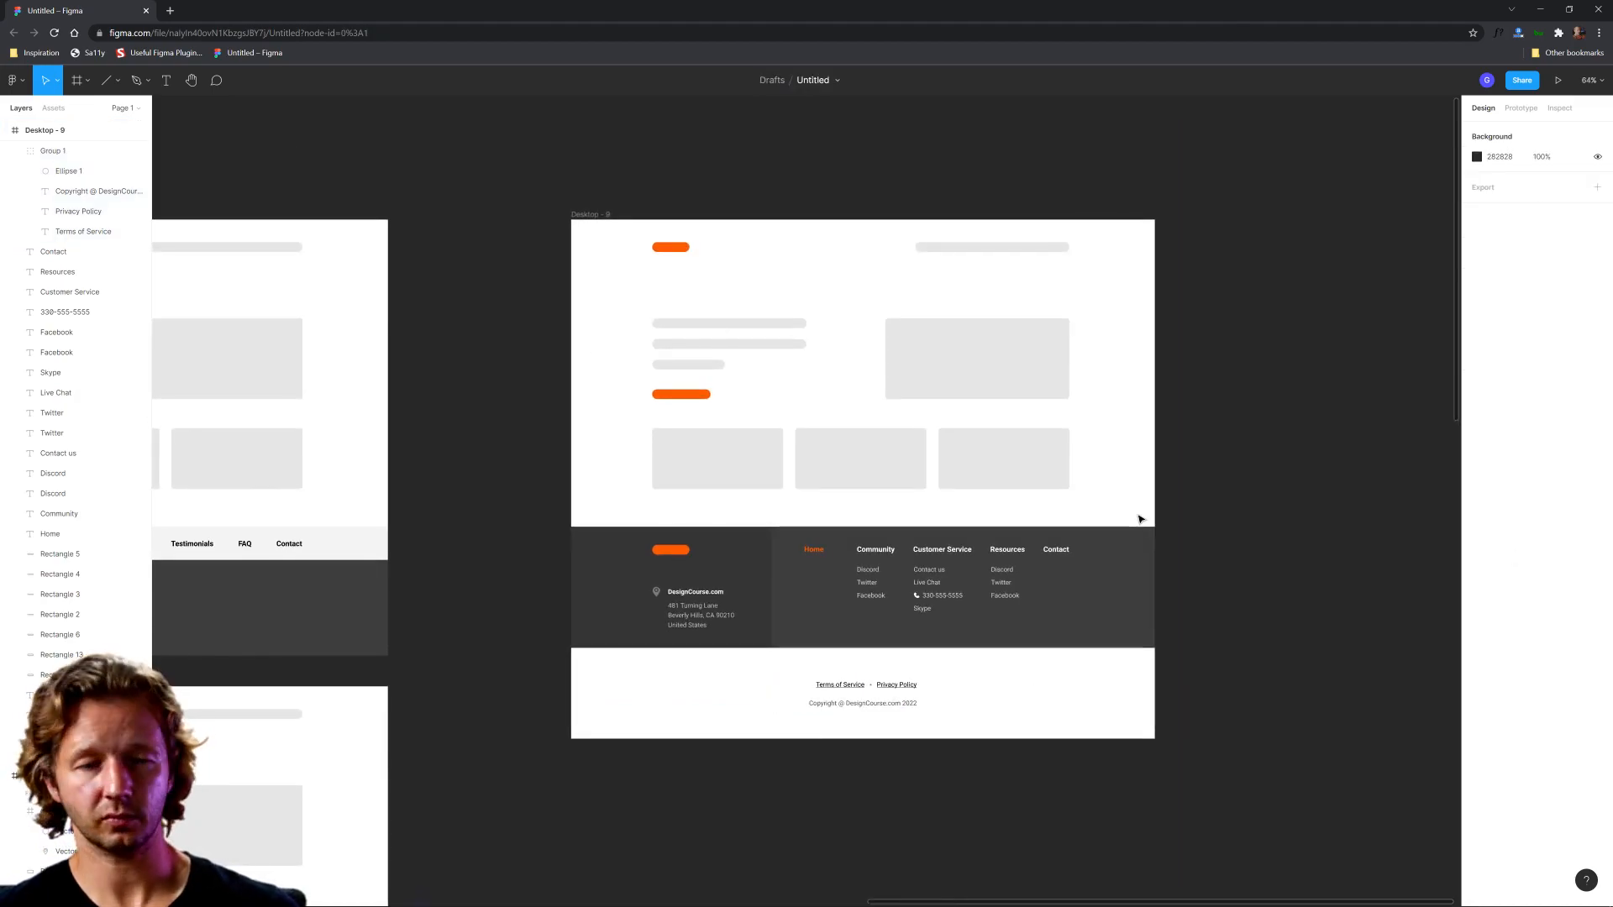
Step: Duplicate the Desktop - 9 frame and place the copy directly below the original
{"action": "scroll", "coordinate": [619, 260], "scroll_direction": "down", "scroll_amount": 3}
{"action": "left_click", "coordinate": [619, 270]}
{"action": "left_click_drag", "start_coordinate": [619, 270], "coordinate": [641, 598]}
{"action": "left_click", "coordinate": [1019, 832]}
{"action": "left_click_drag", "start_coordinate": [1020, 827], "coordinate": [1041, 638]}
{"action": "scroll", "coordinate": [739, 694], "scroll_direction": "up", "scroll_amount": 6}
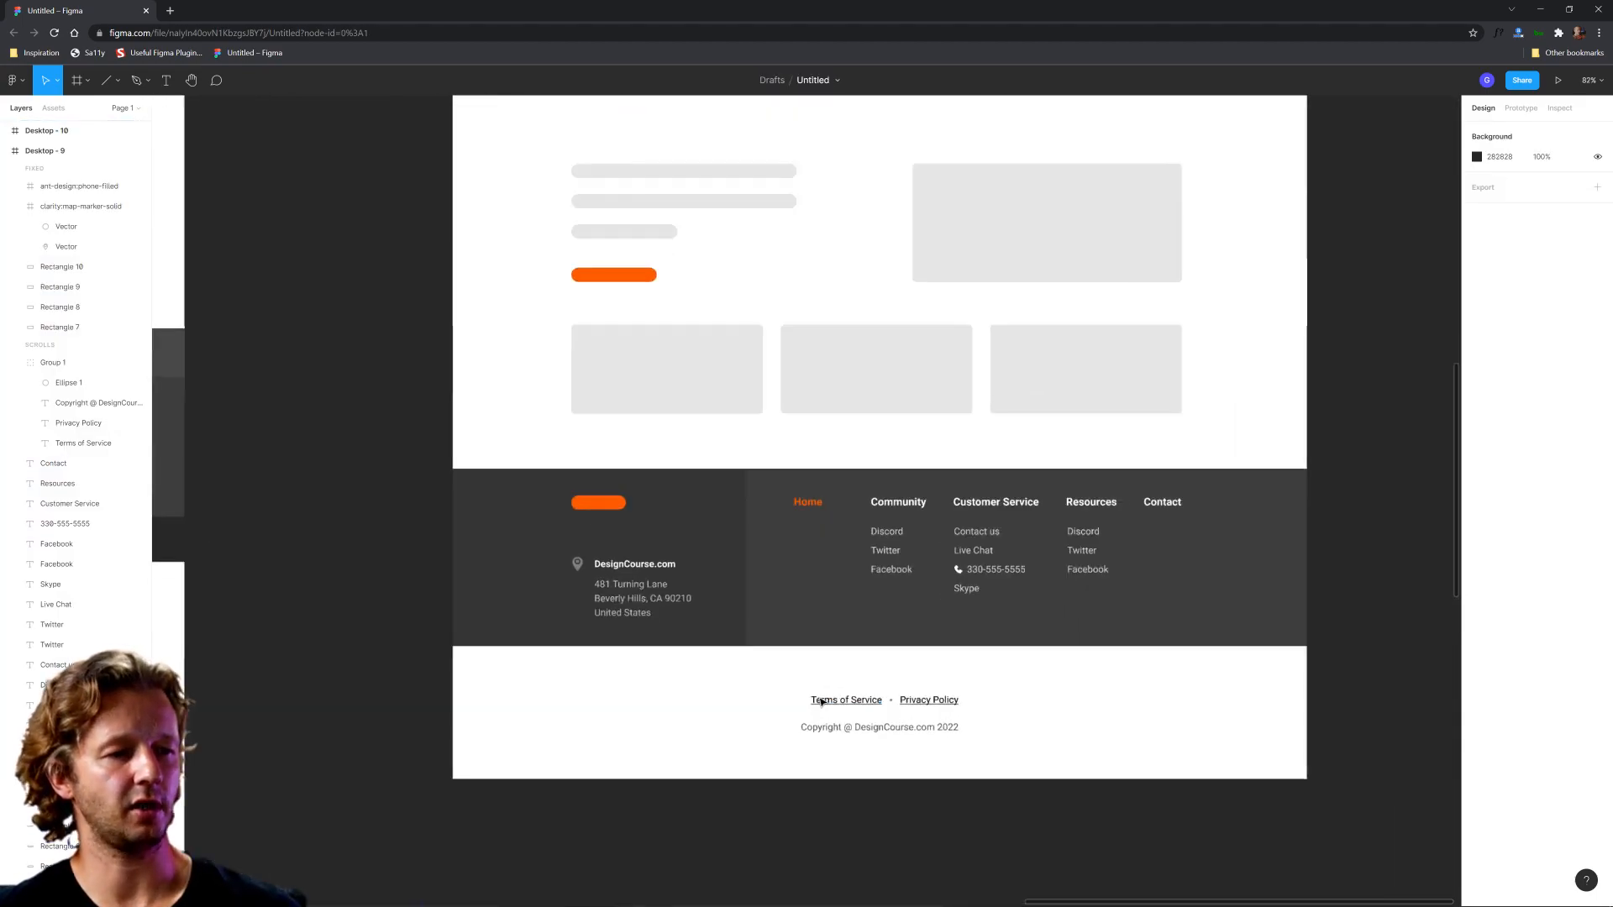
Step: Duplicate the footer background rectangle in Desktop - 10 and stretch the rear one to the frame's bottom edge, 523 high
{"action": "left_click", "coordinate": [838, 623]}
{"action": "key", "text": "ctrl+d"}
{"action": "left_click", "coordinate": [122, 548]}
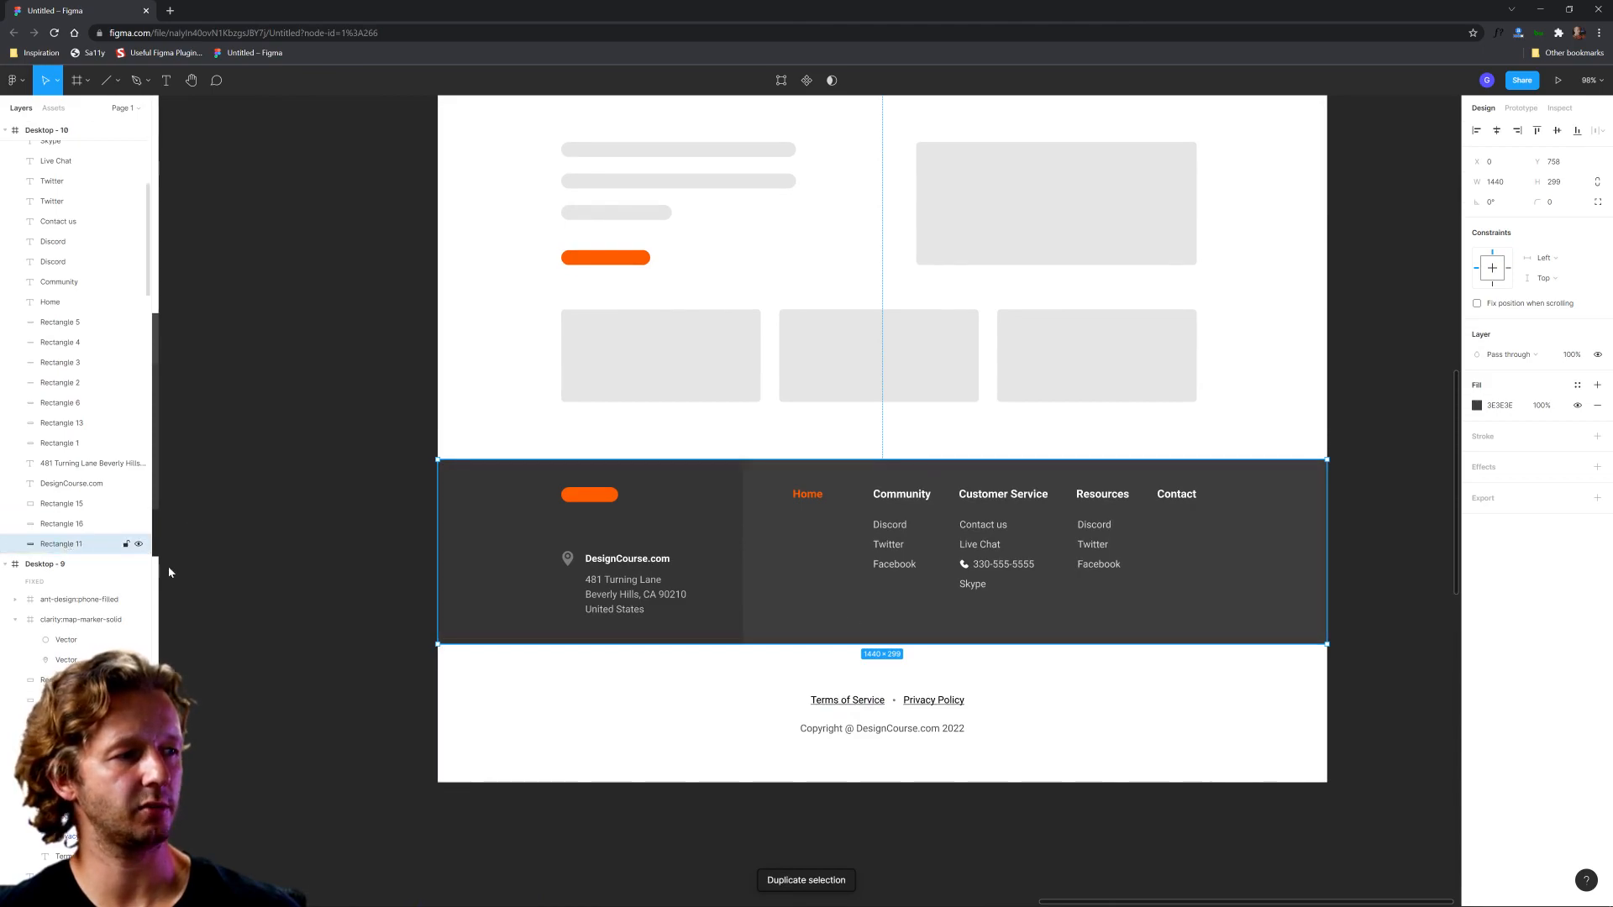
{"action": "left_click_drag", "start_coordinate": [909, 644], "coordinate": [941, 783]}
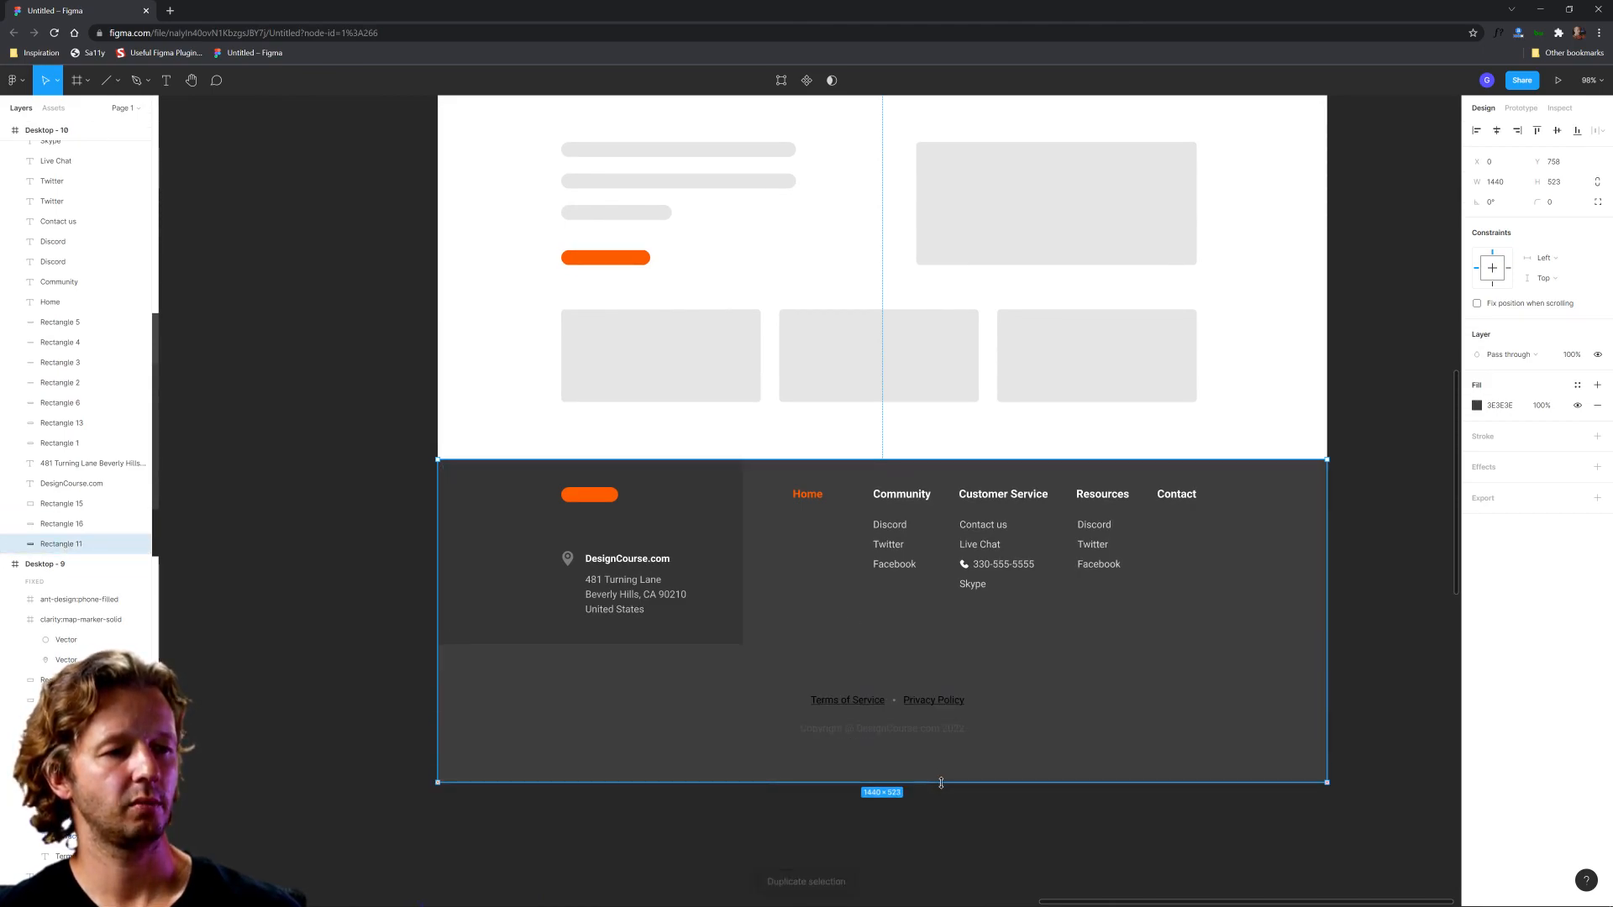
Step: Darken the fill of the stretched rear footer rectangle to 262626
{"action": "left_click", "coordinate": [1477, 406]}
{"action": "left_click_drag", "start_coordinate": [1312, 542], "coordinate": [1254, 559]}
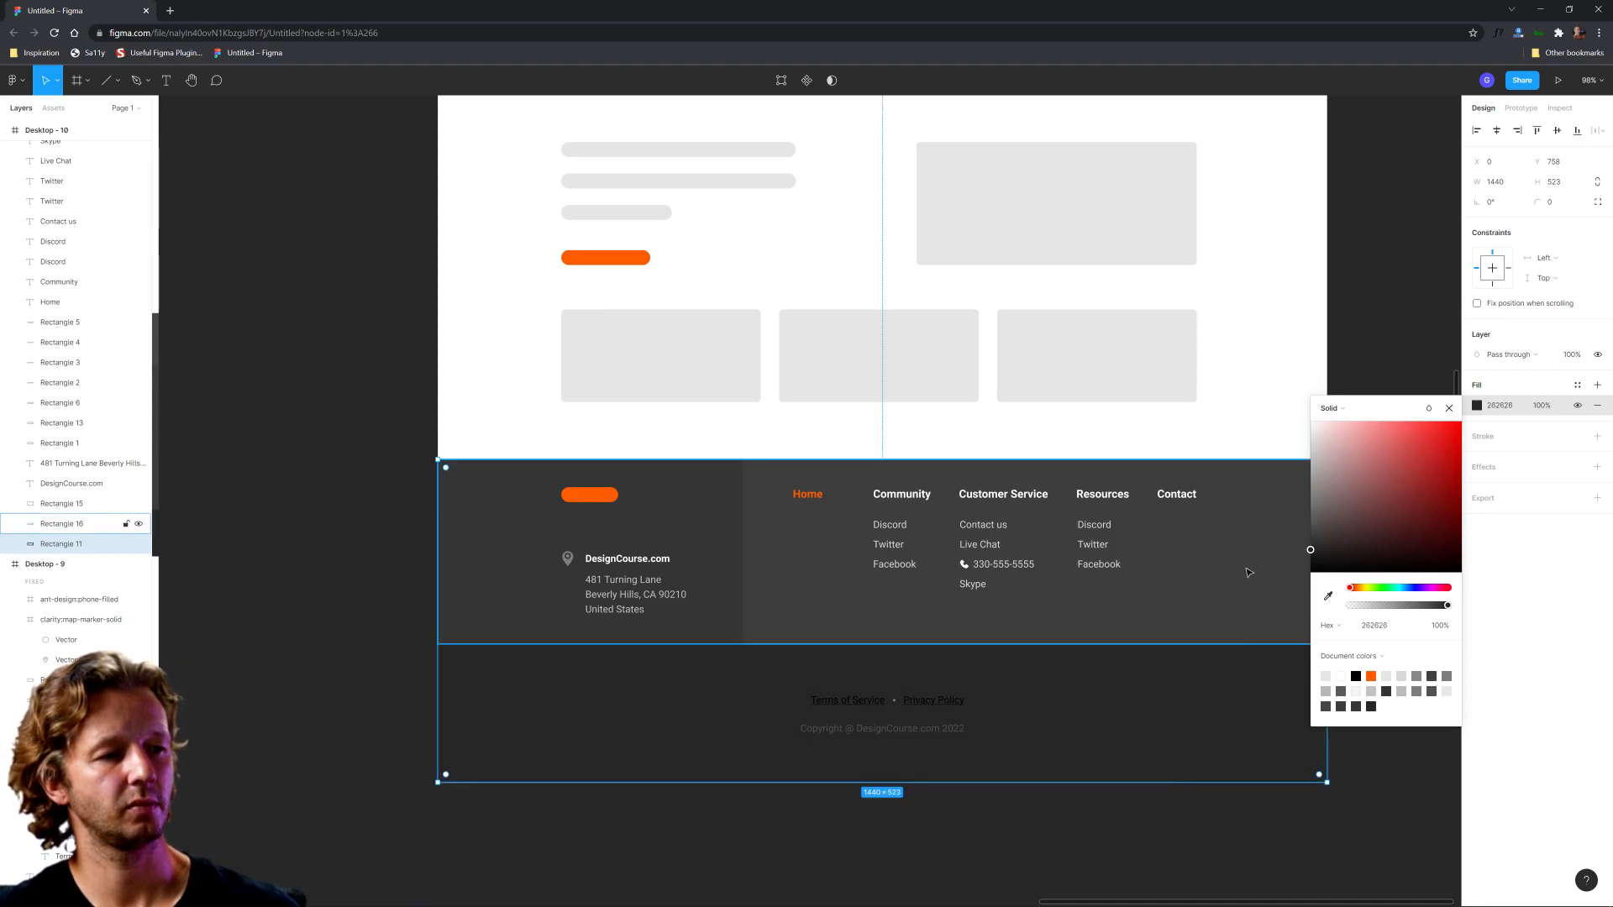
{"action": "left_click", "coordinate": [1115, 849]}
Step: Recolour the Desktop - 10 legal group: links white (FFFFFF), separator dot 818181 and copyright line 999999
{"action": "left_click", "coordinate": [865, 710]}
{"action": "left_click", "coordinate": [873, 708]}
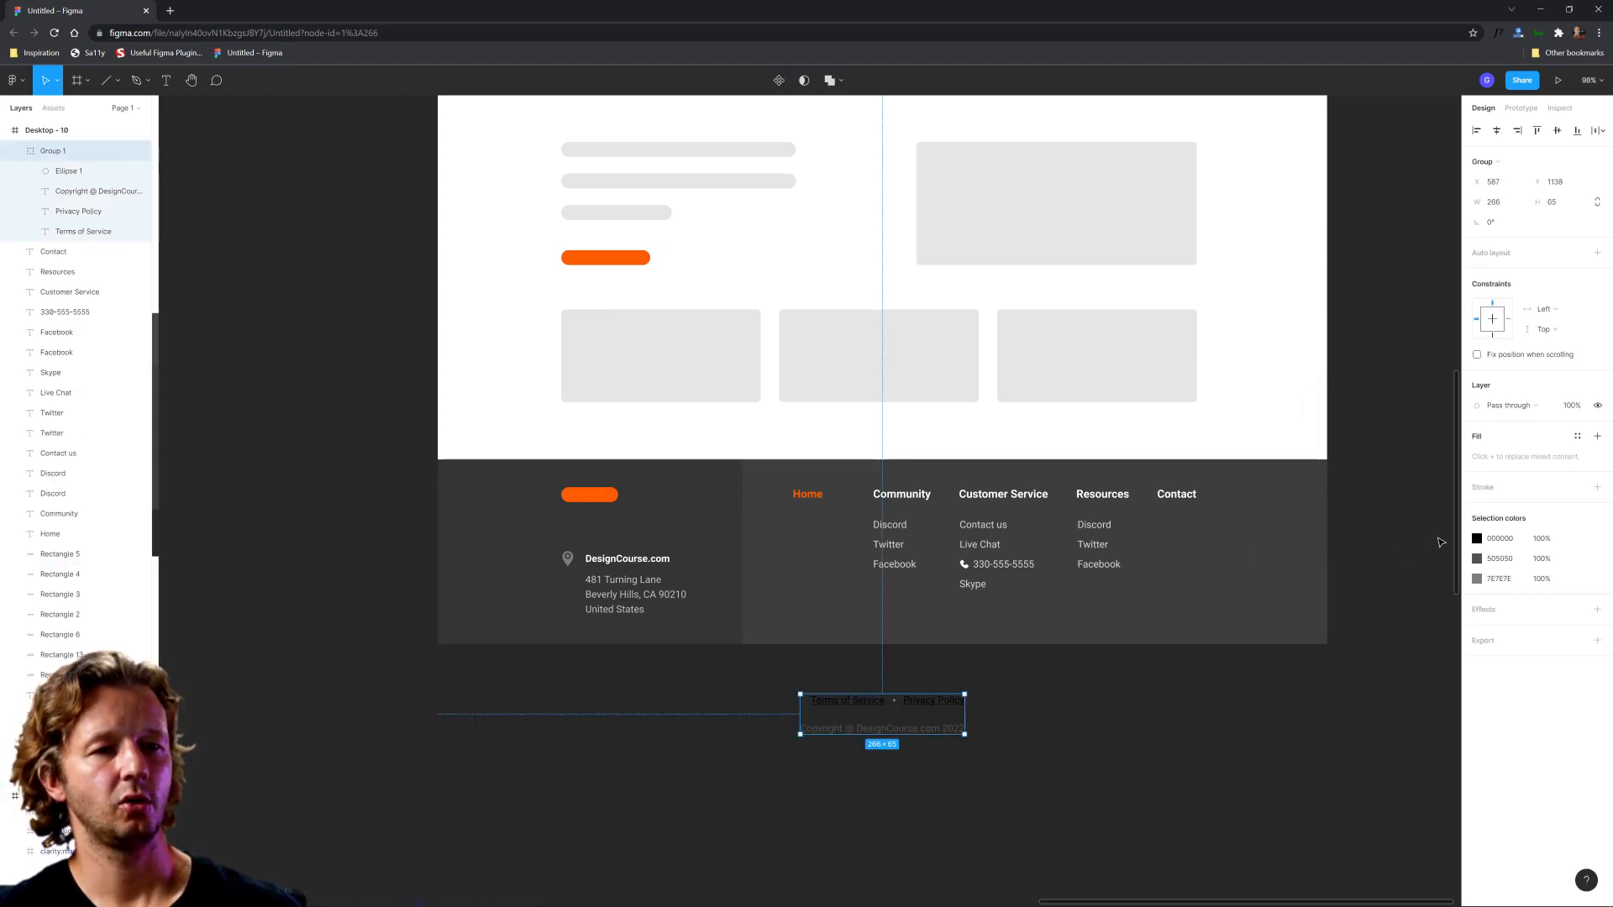
{"action": "left_click", "coordinate": [1477, 539]}
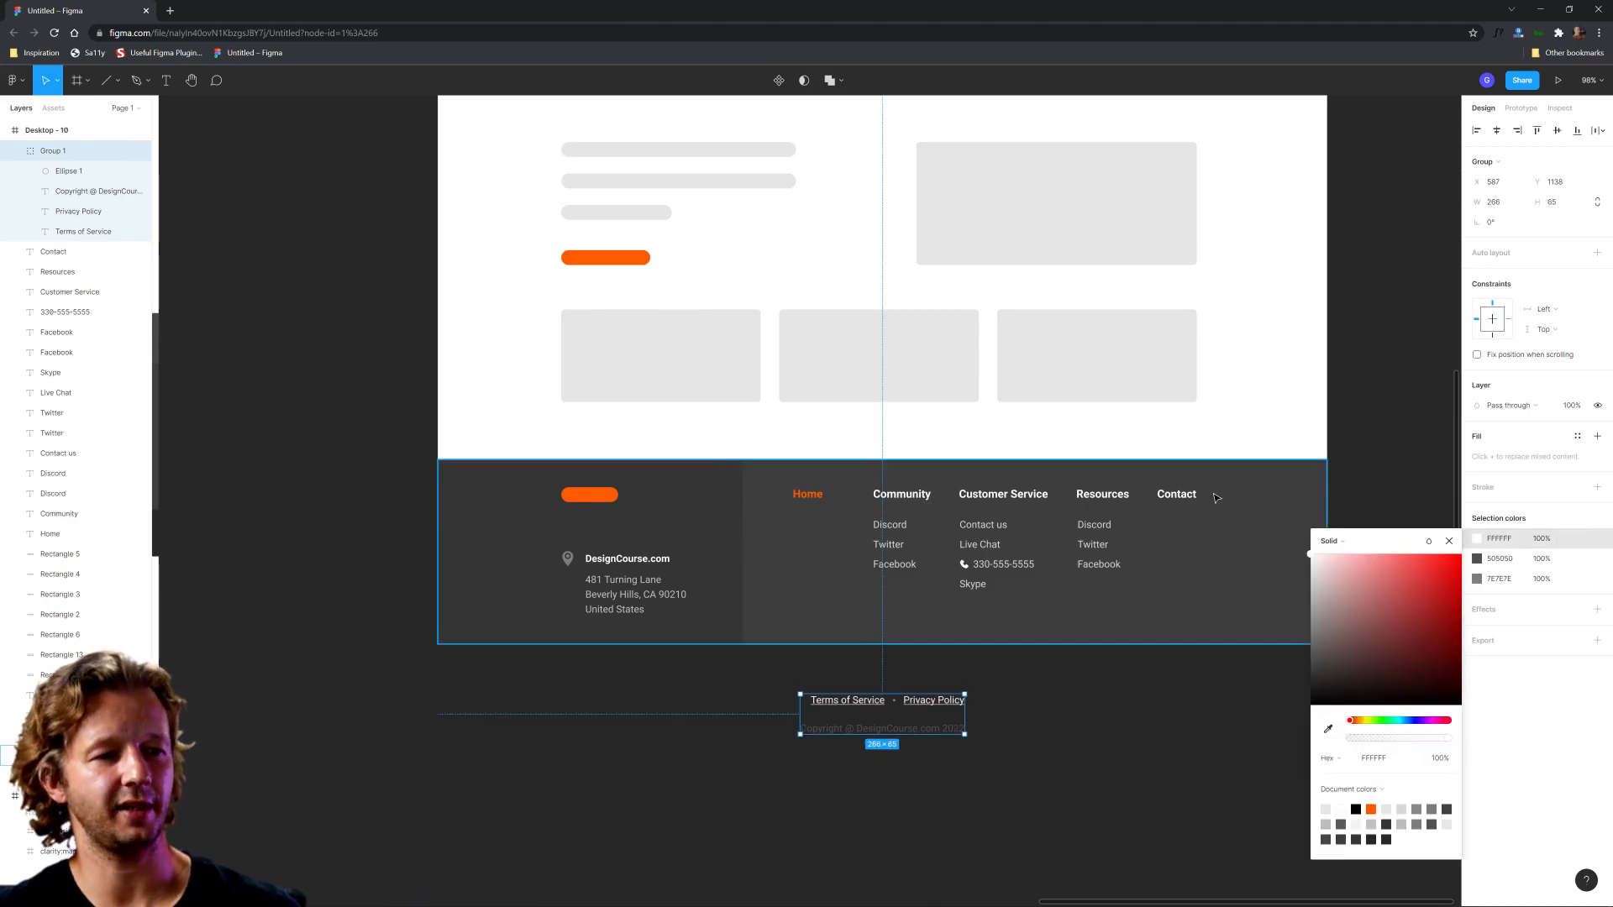
{"action": "left_click", "coordinate": [1477, 579]}
{"action": "left_click", "coordinate": [1477, 579]}
{"action": "left_click", "coordinate": [1323, 632]}
{"action": "left_click_drag", "start_coordinate": [1323, 639], "coordinate": [1244, 667]}
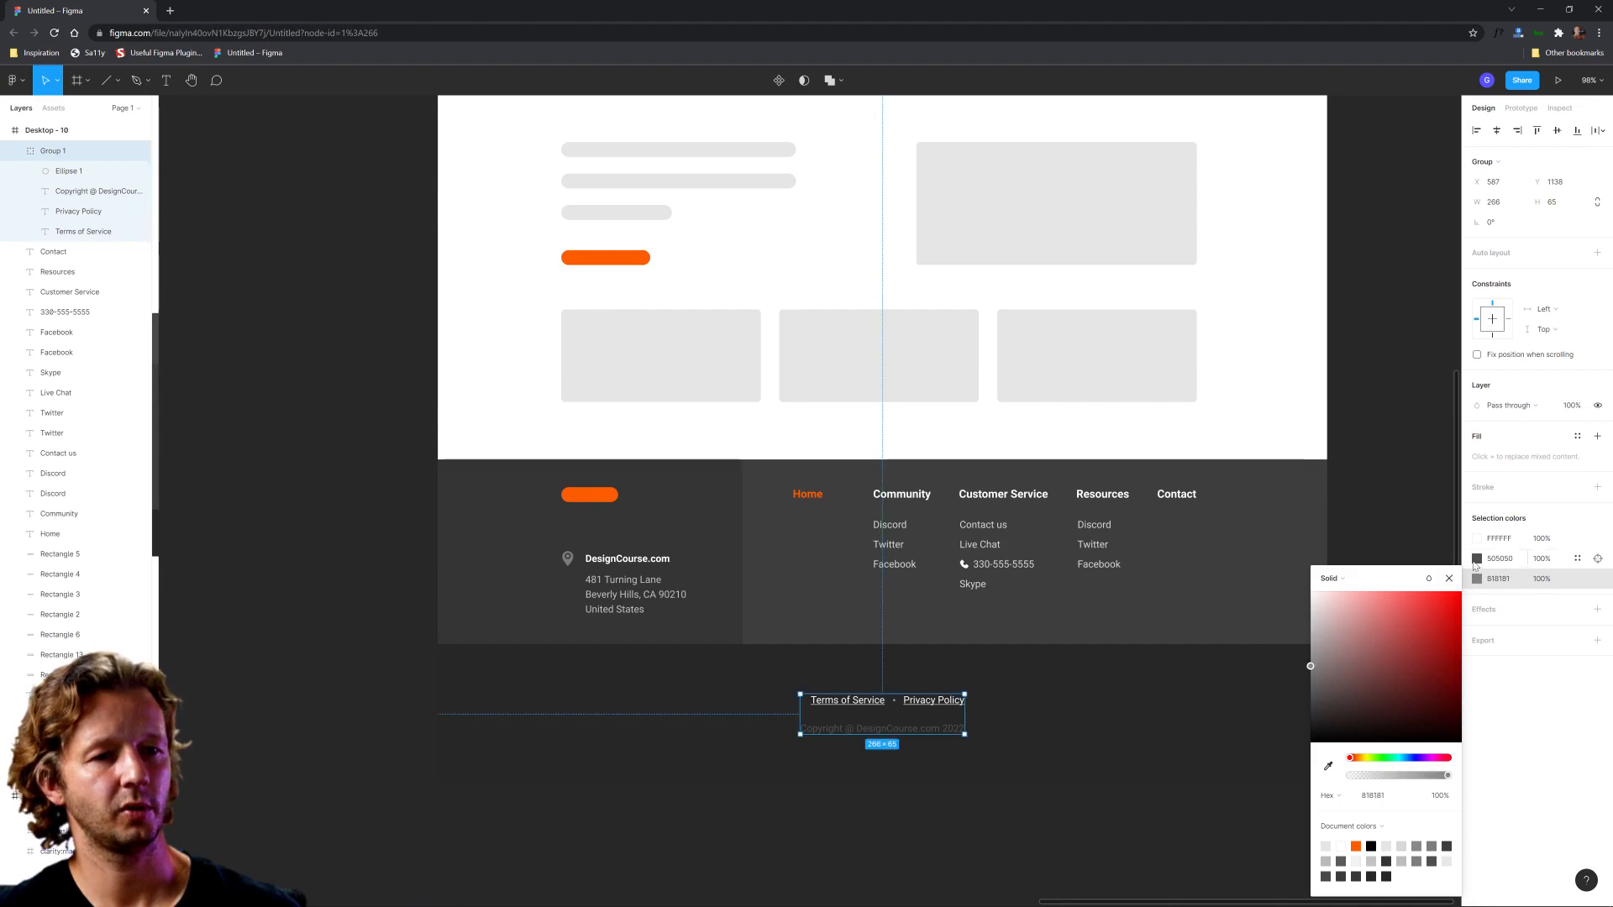
{"action": "left_click", "coordinate": [1477, 559]}
{"action": "left_click_drag", "start_coordinate": [1346, 658], "coordinate": [1242, 641]}
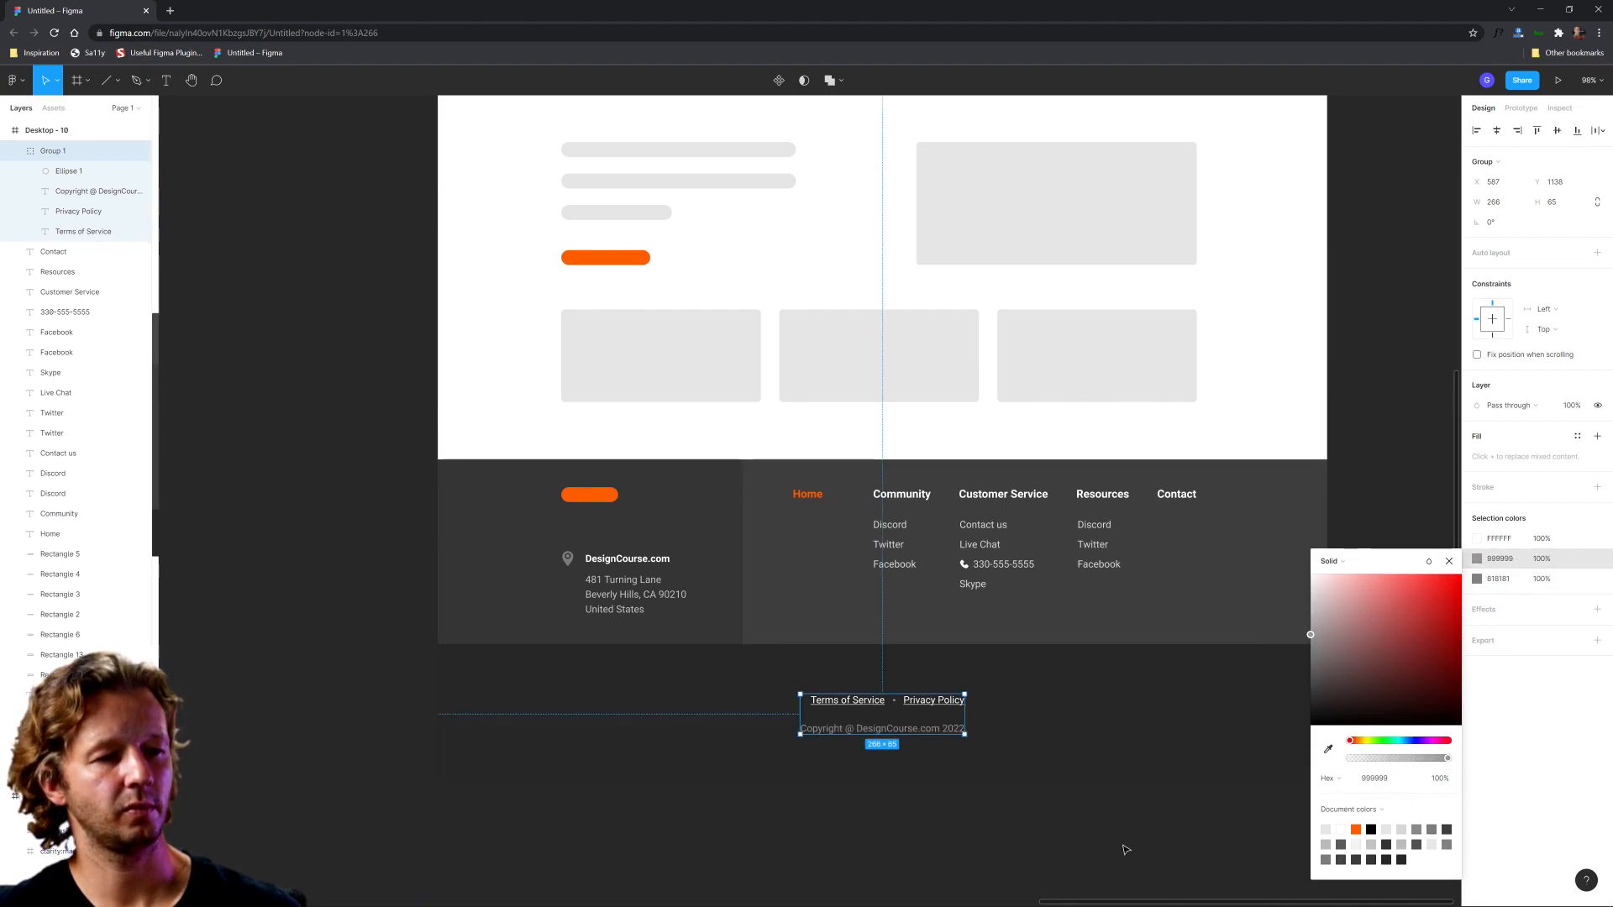
{"action": "left_click", "coordinate": [1041, 831]}
Step: Compare the Desktop - 9 and Desktop - 10 footers with the other variants in an overview of all frames
{"action": "scroll", "coordinate": [957, 821], "scroll_direction": "down", "scroll_amount": 5}
{"action": "left_click_drag", "start_coordinate": [977, 825], "coordinate": [920, 790]}
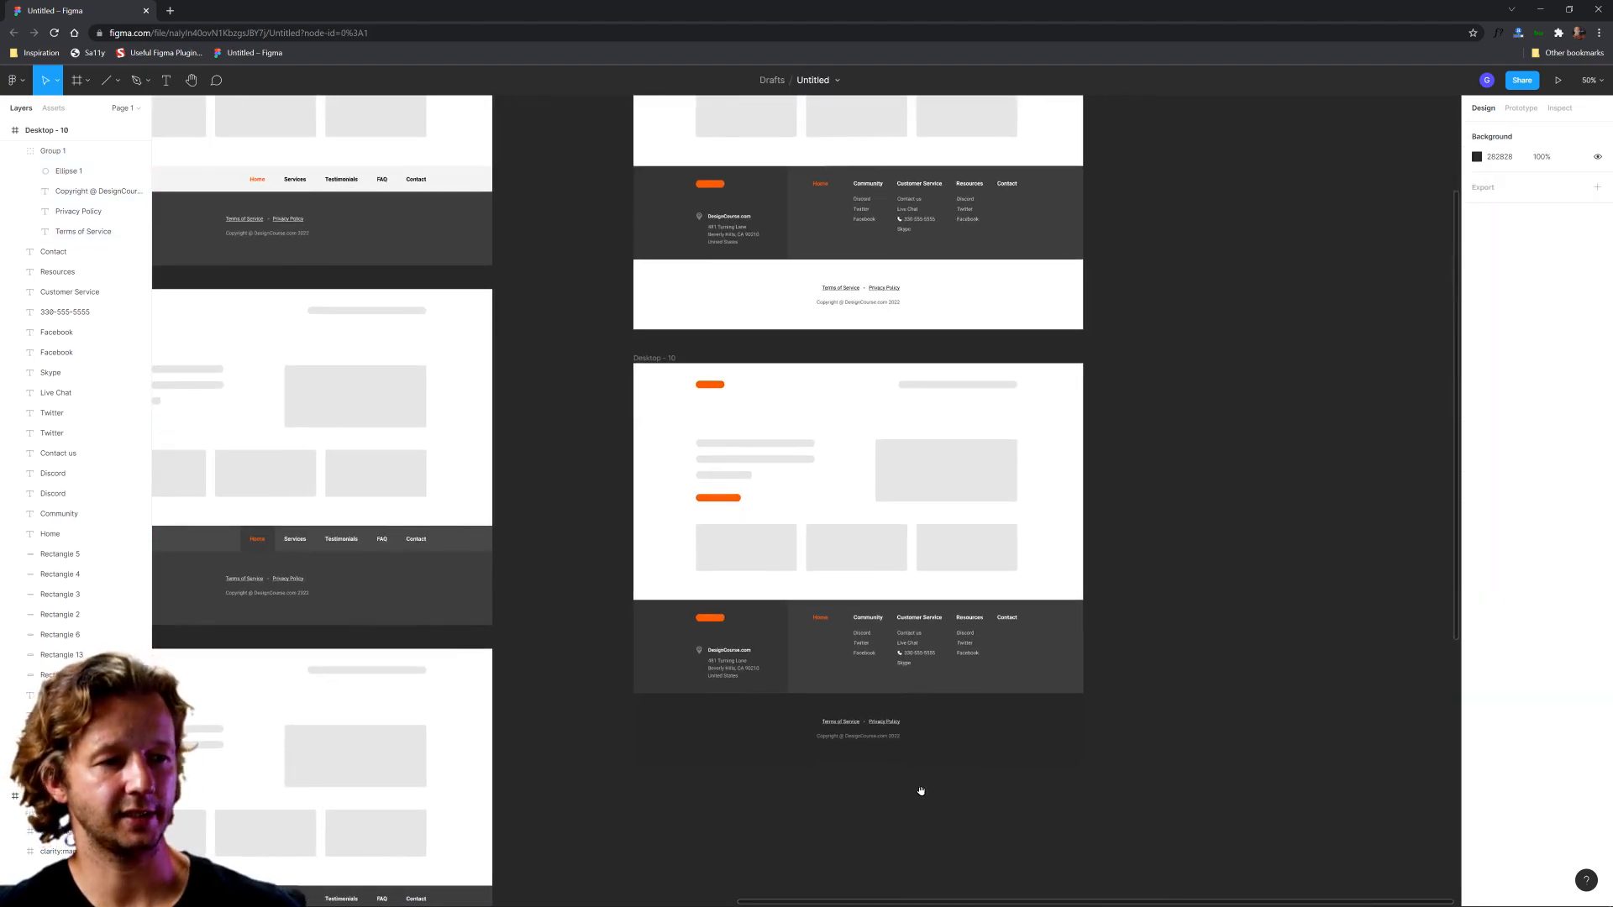
{"action": "scroll", "coordinate": [1114, 671], "scroll_direction": "down", "scroll_amount": 3}
{"action": "scroll", "coordinate": [1112, 662], "scroll_direction": "up", "scroll_amount": 3}
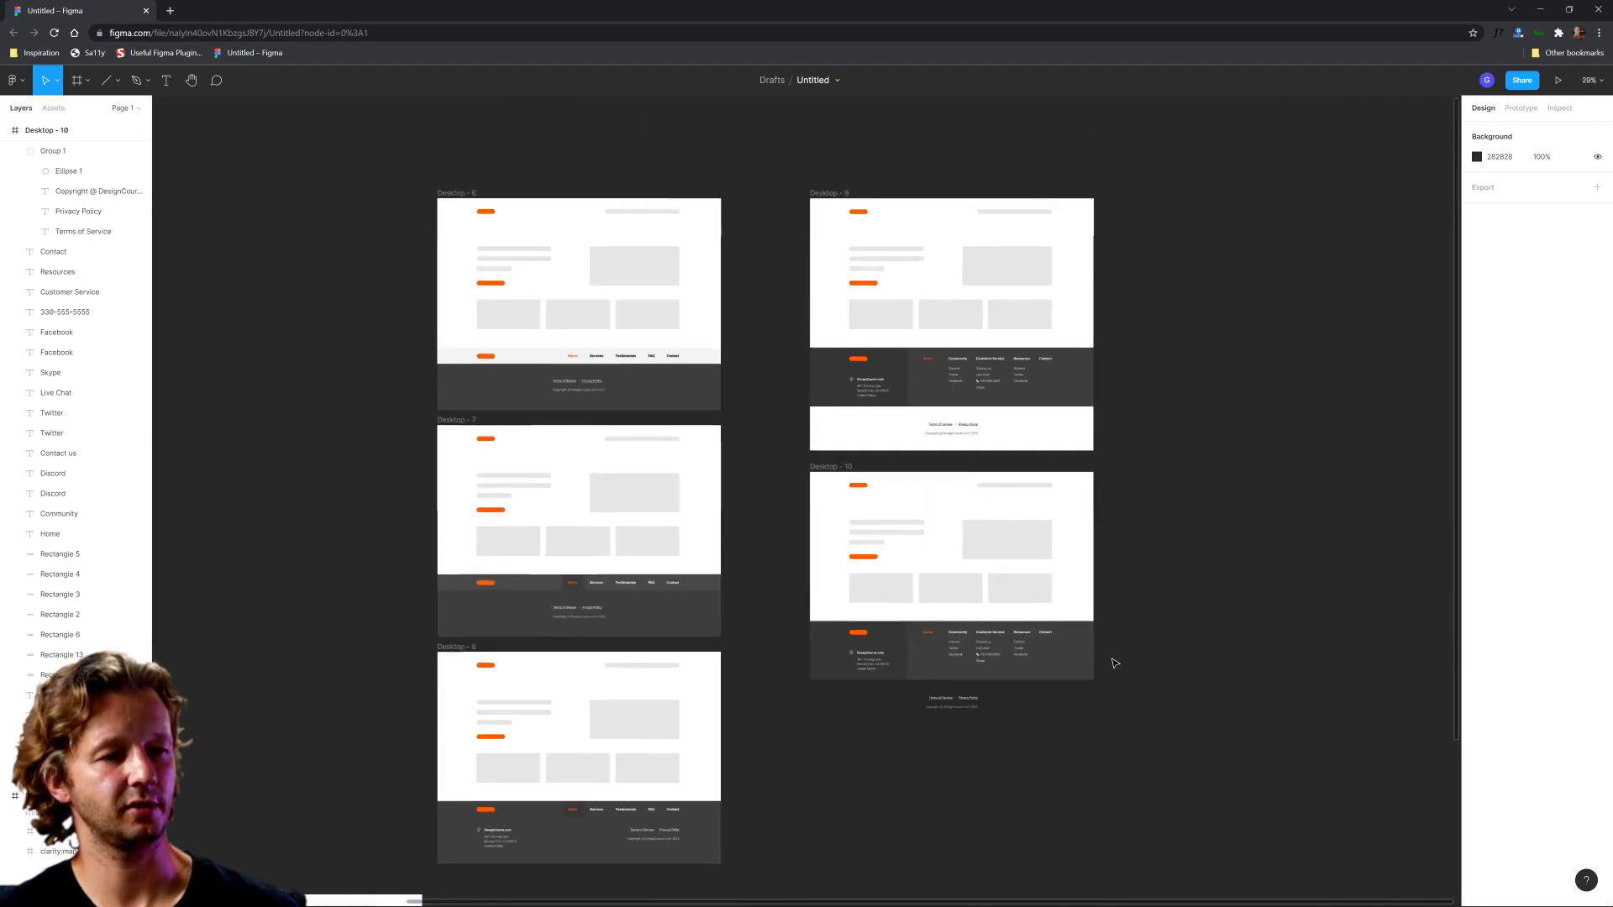
{"action": "left_click_drag", "start_coordinate": [1112, 662], "coordinate": [1105, 577]}
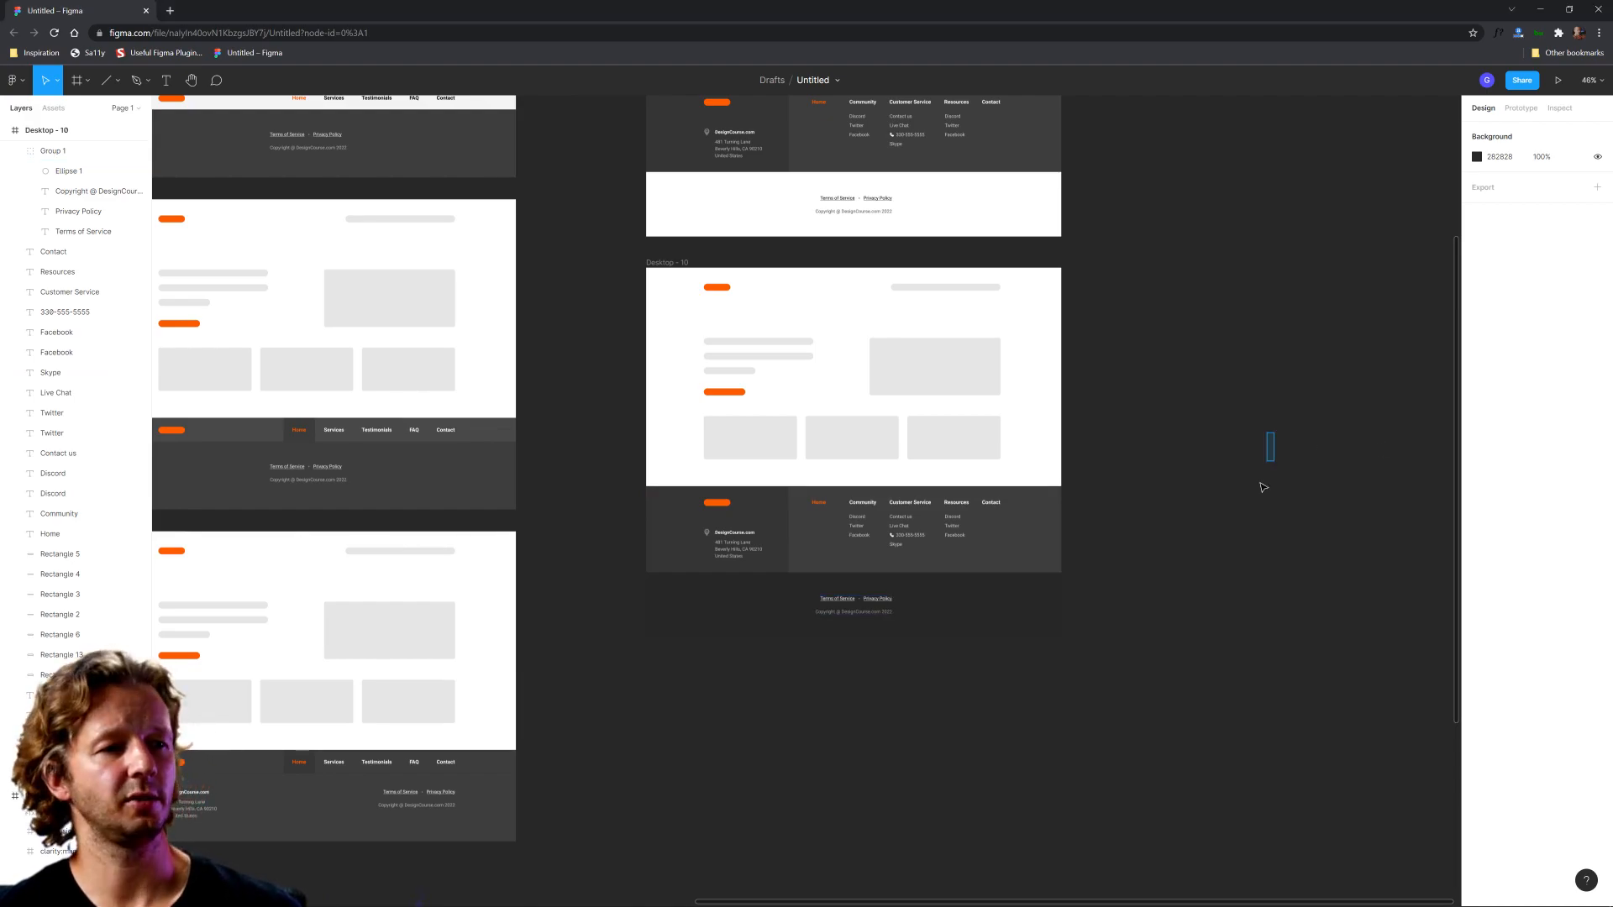
{"action": "scroll", "coordinate": [1101, 465], "scroll_direction": "down", "scroll_amount": 5}
{"action": "left_click_drag", "start_coordinate": [864, 609], "coordinate": [1050, 616]}
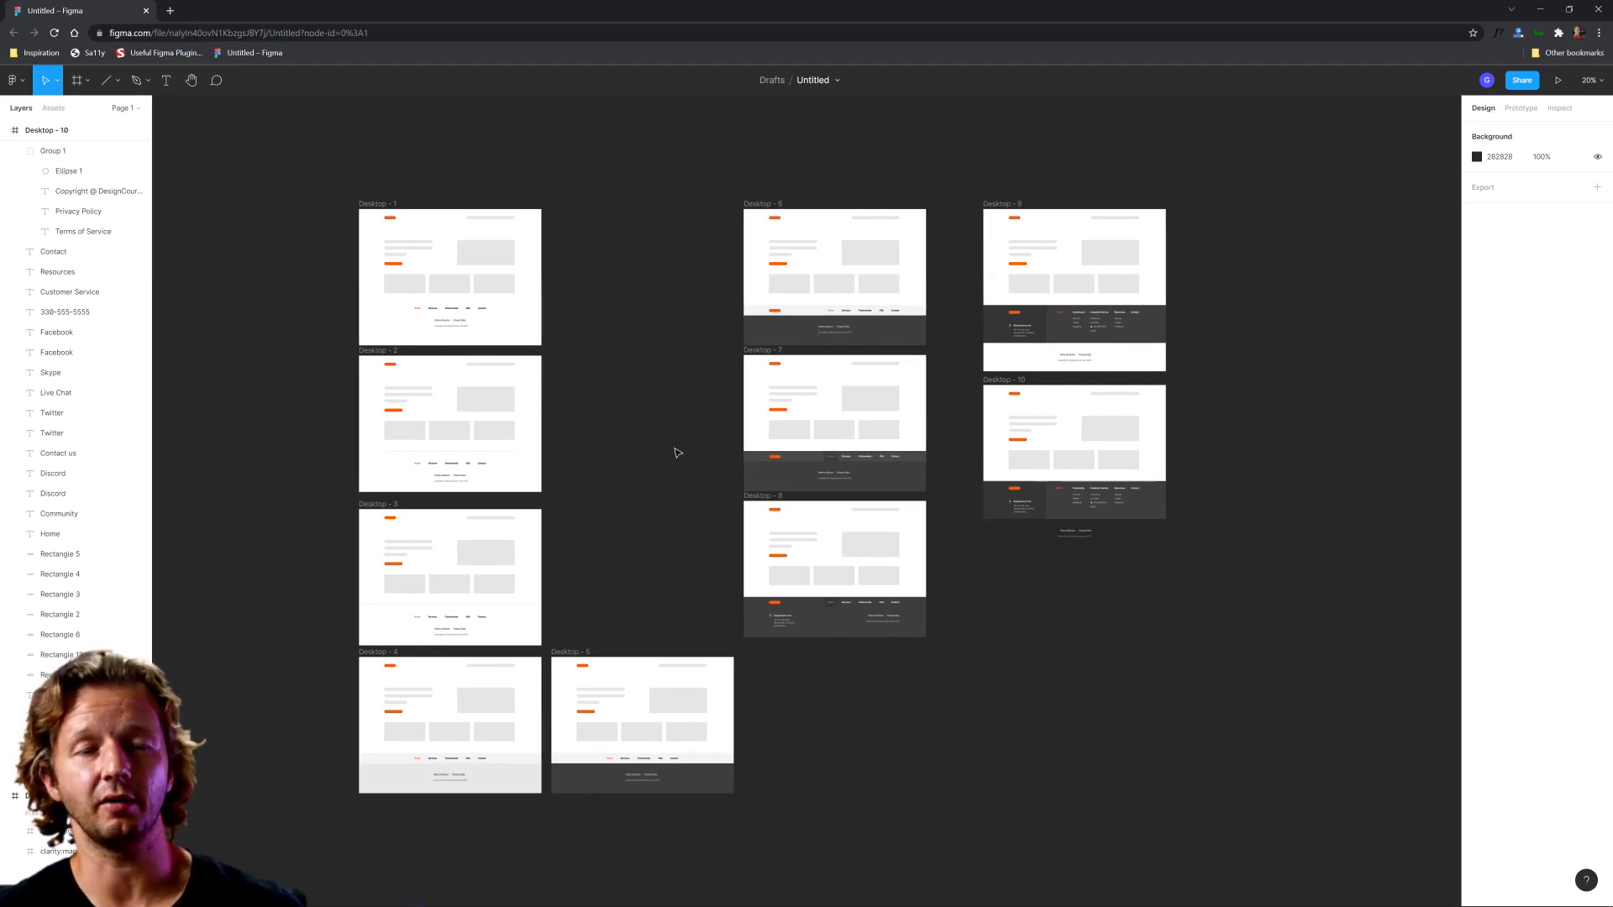
Step: Review the footer variants one after another, from the plain Desktop - 1 layout through to the dark two-tone frames
{"action": "scroll", "coordinate": [345, 288], "scroll_direction": "up", "scroll_amount": 10}
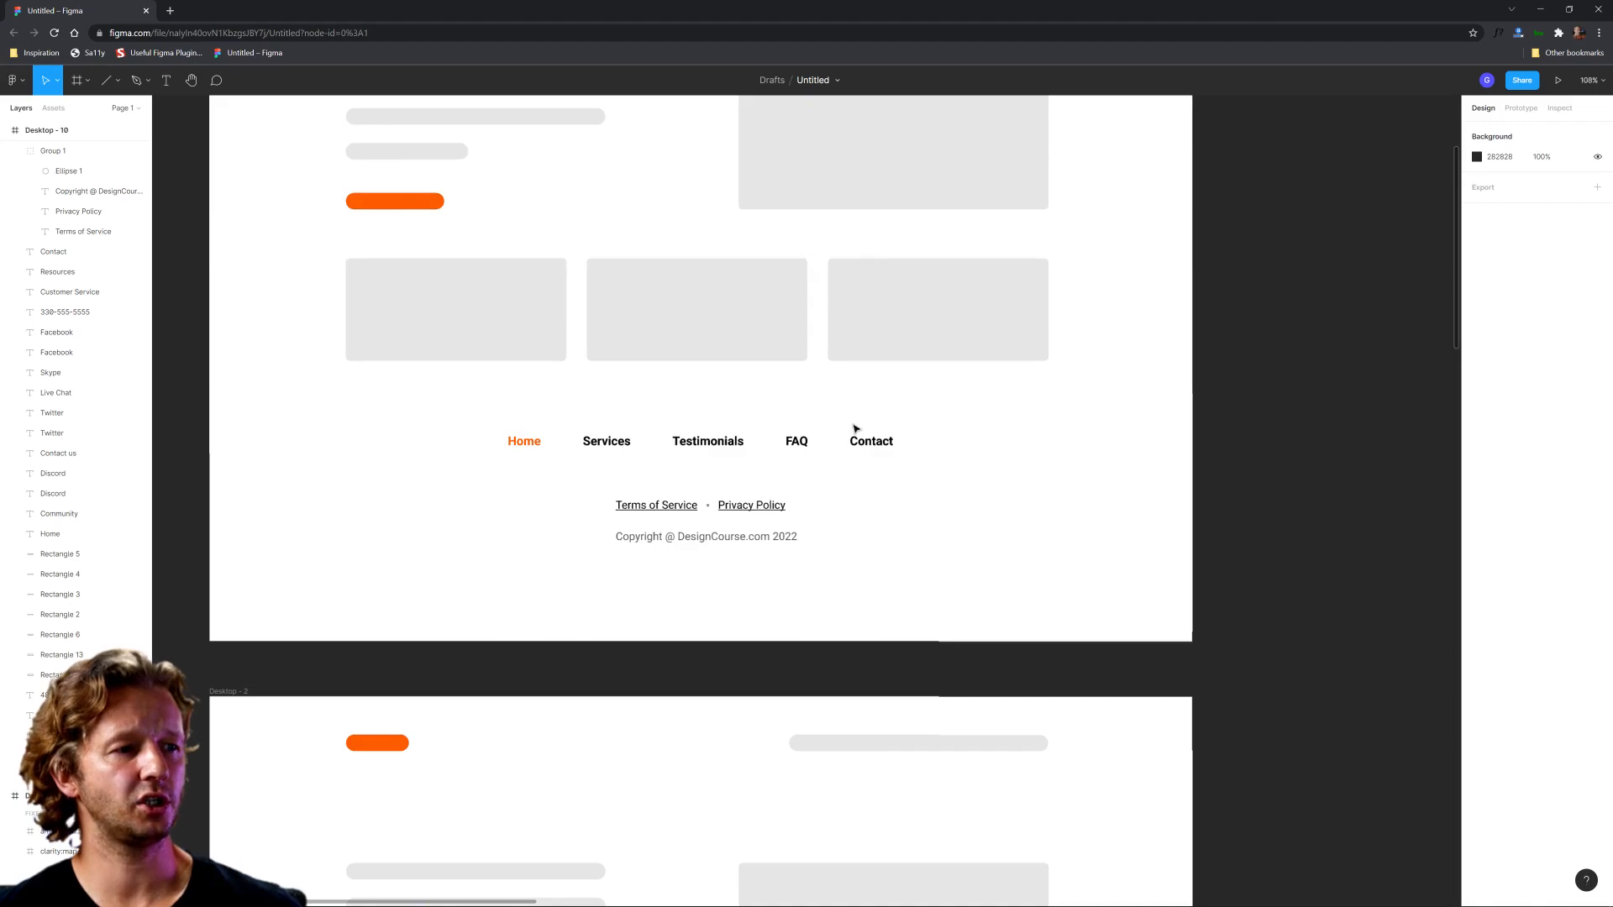
{"action": "scroll", "coordinate": [910, 553], "scroll_direction": "down", "scroll_amount": 5}
{"action": "scroll", "coordinate": [875, 613], "scroll_direction": "down", "scroll_amount": 3}
{"action": "scroll", "coordinate": [850, 637], "scroll_direction": "down", "scroll_amount": 10}
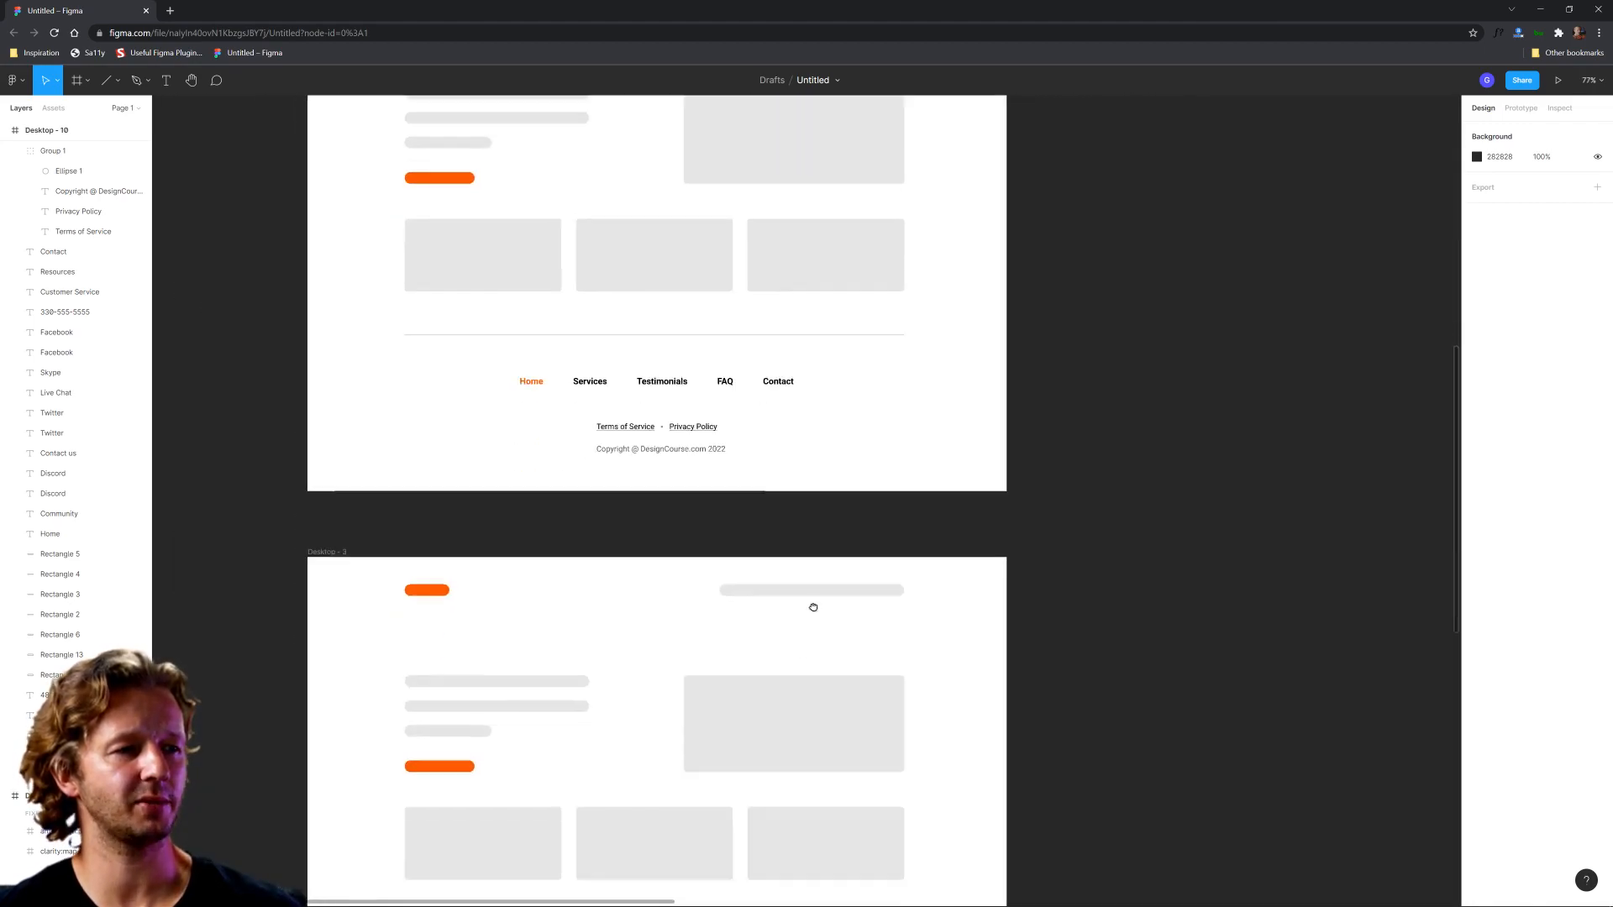
{"action": "scroll", "coordinate": [788, 371], "scroll_direction": "down", "scroll_amount": 10}
{"action": "scroll", "coordinate": [871, 504], "scroll_direction": "down", "scroll_amount": 5}
{"action": "scroll", "coordinate": [810, 590], "scroll_direction": "right", "scroll_amount": 5}
{"action": "scroll", "coordinate": [823, 577], "scroll_direction": "up", "scroll_amount": 5}
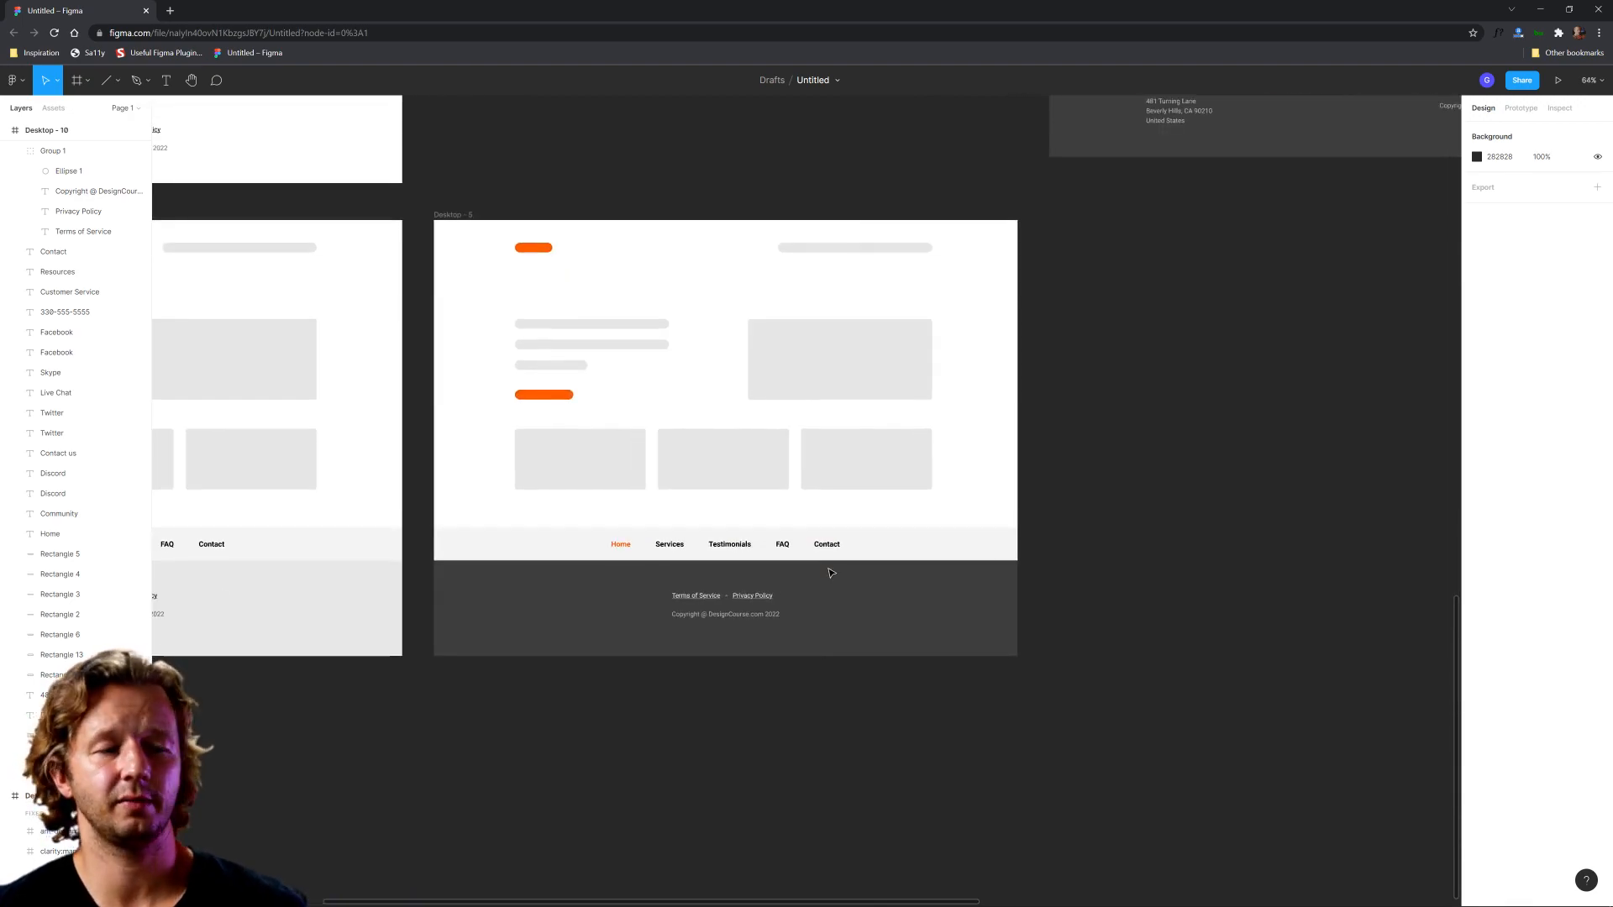
{"action": "left_click", "coordinate": [909, 628]}
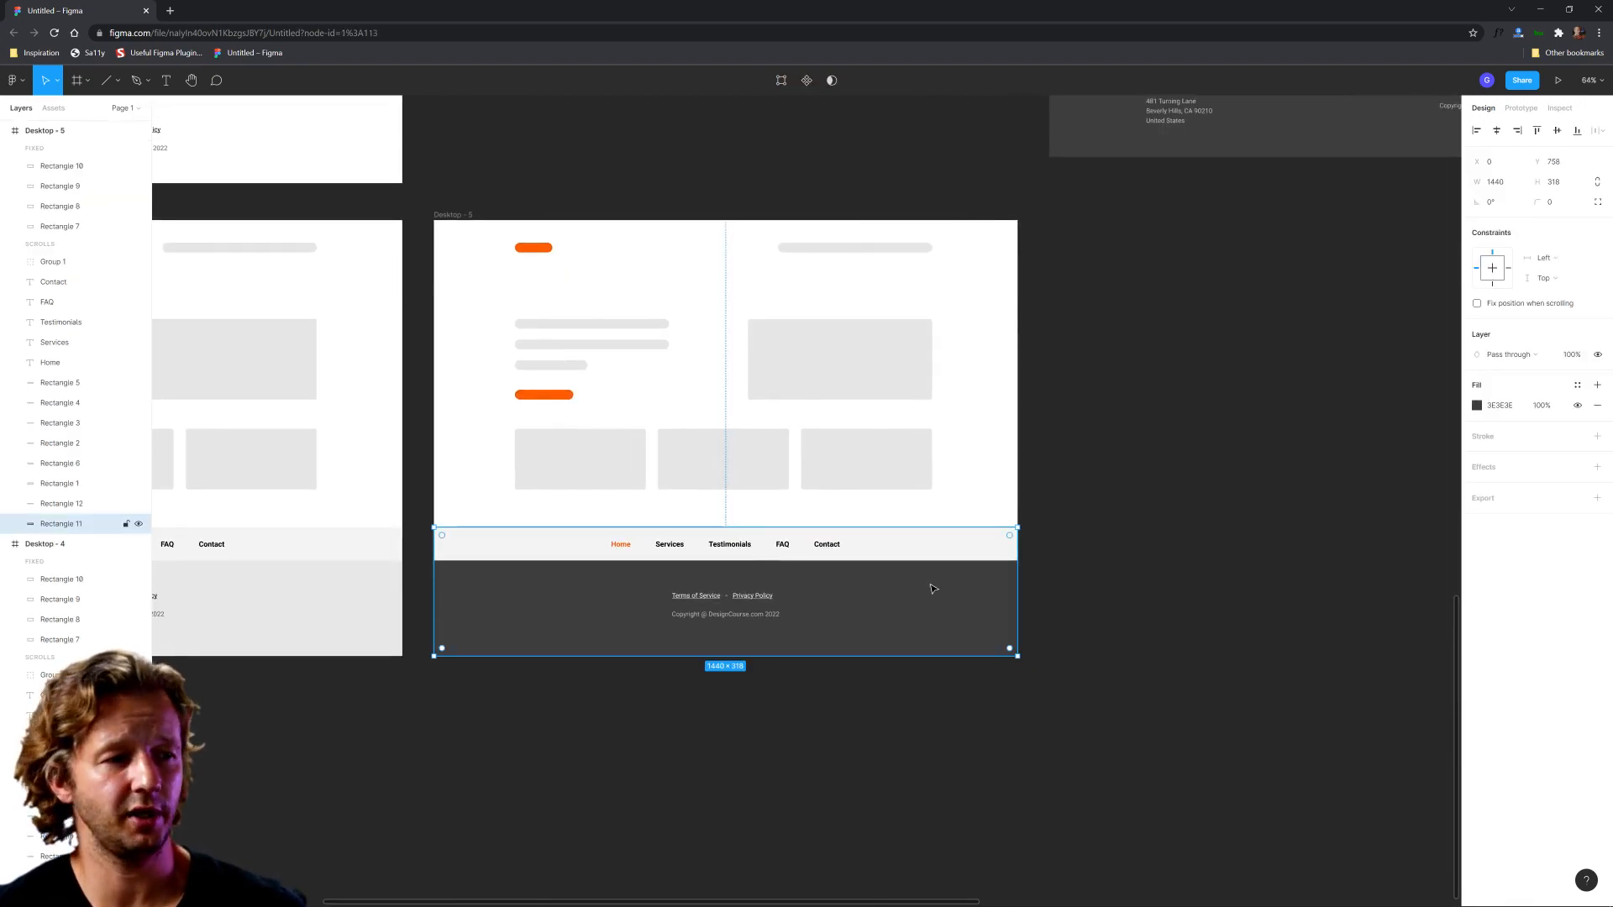
{"action": "scroll", "coordinate": [896, 601], "scroll_direction": "down", "scroll_amount": 5}
{"action": "left_click_drag", "start_coordinate": [1159, 296], "coordinate": [928, 759]}
{"action": "left_click_drag", "start_coordinate": [950, 460], "coordinate": [659, 515]}
{"action": "scroll", "coordinate": [895, 559], "scroll_direction": "up", "scroll_amount": 5}
{"action": "scroll", "coordinate": [896, 542], "scroll_direction": "down", "scroll_amount": 8}
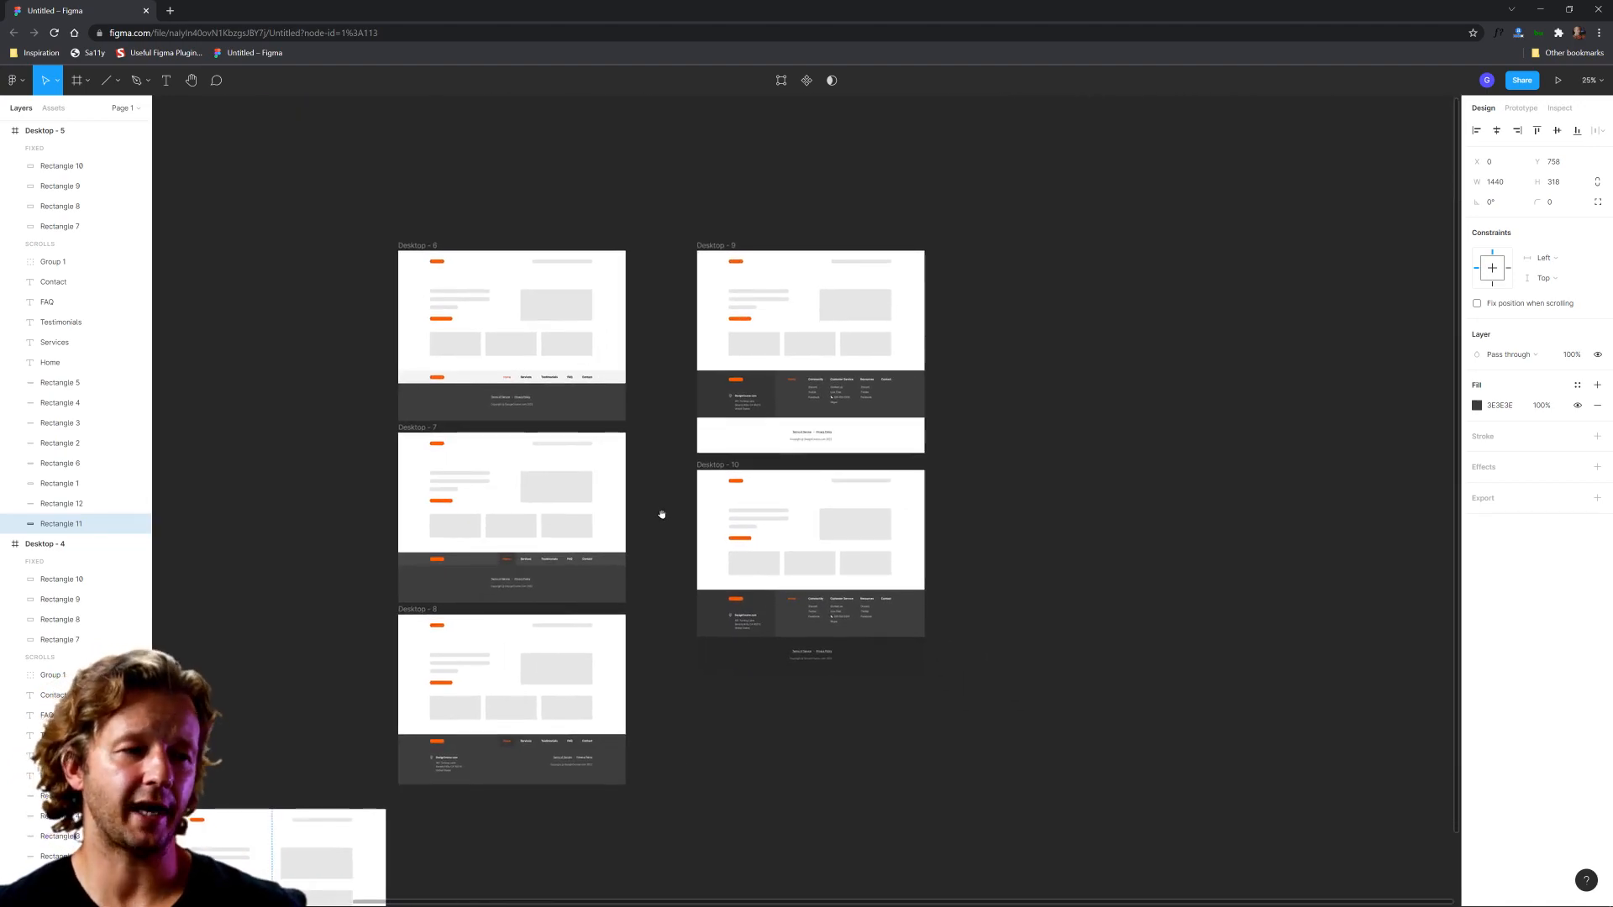
Step: Duplicate the Desktop - 10 frame and place the copy directly below it
{"action": "left_click_drag", "start_coordinate": [715, 470], "coordinate": [720, 696], "text": "alt"}
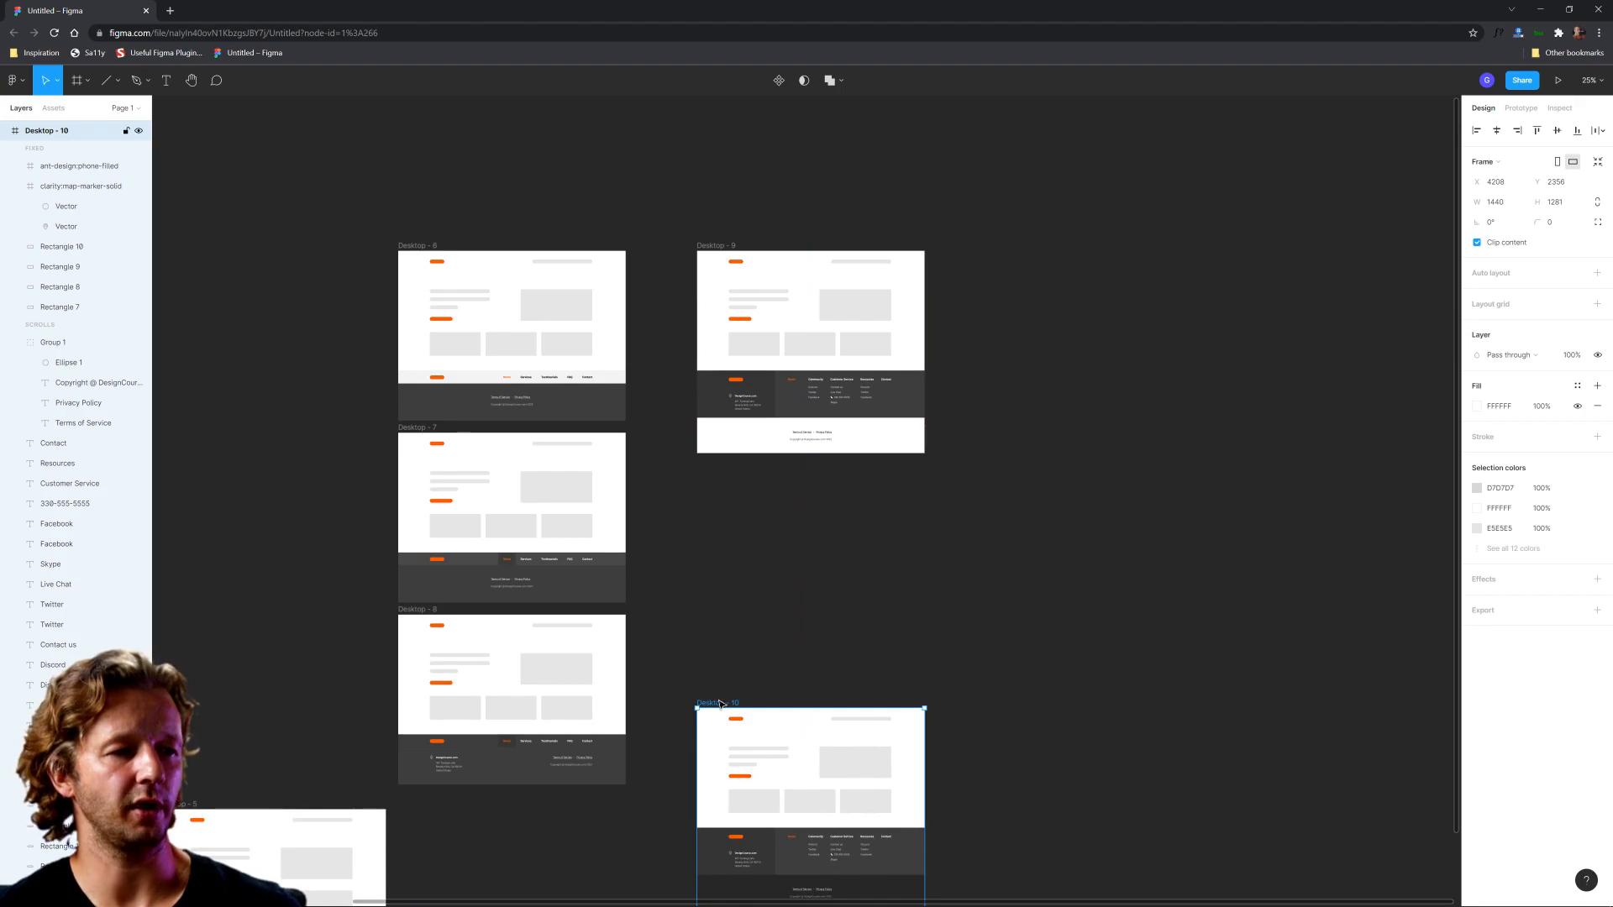
{"action": "key", "text": "ctrl+z"}
{"action": "left_click_drag", "start_coordinate": [730, 472], "coordinate": [709, 702], "text": "alt"}
{"action": "left_click", "coordinate": [994, 772]}
{"action": "scroll", "coordinate": [948, 784], "scroll_direction": "up", "scroll_amount": 4}
{"action": "left_click_drag", "start_coordinate": [955, 774], "coordinate": [1026, 454]}
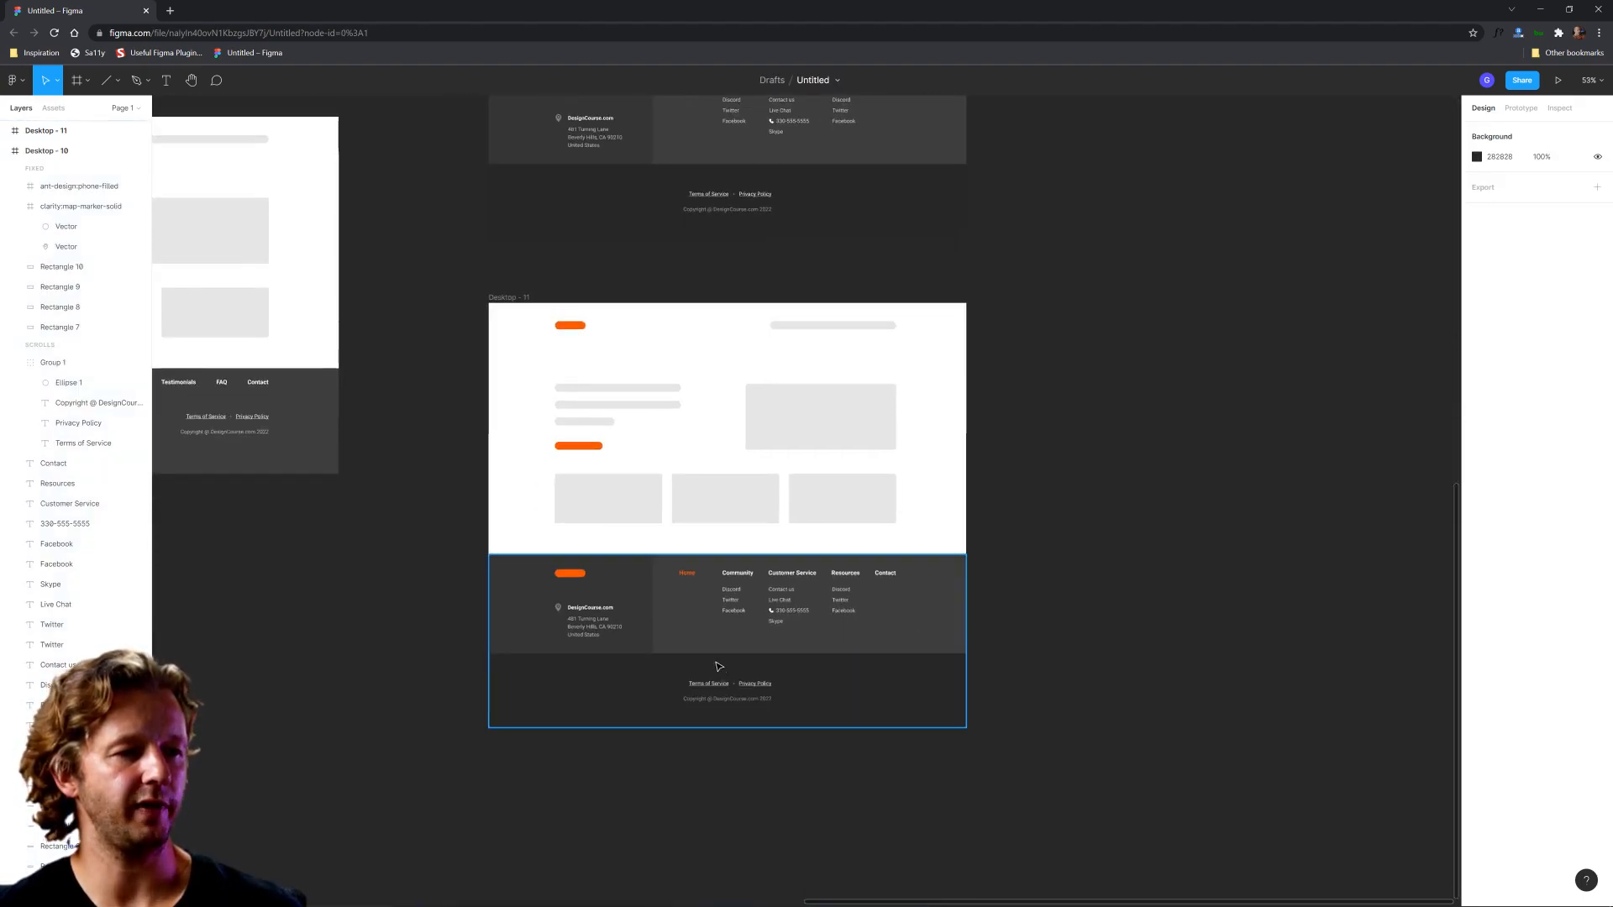
Step: Change the fill of the wide footer rectangle behind the navigation columns in Desktop - 11 to slate blue 313B44
{"action": "scroll", "coordinate": [721, 666], "scroll_direction": "up", "scroll_amount": 3}
{"action": "left_click_drag", "start_coordinate": [1178, 450], "coordinate": [1268, 504]}
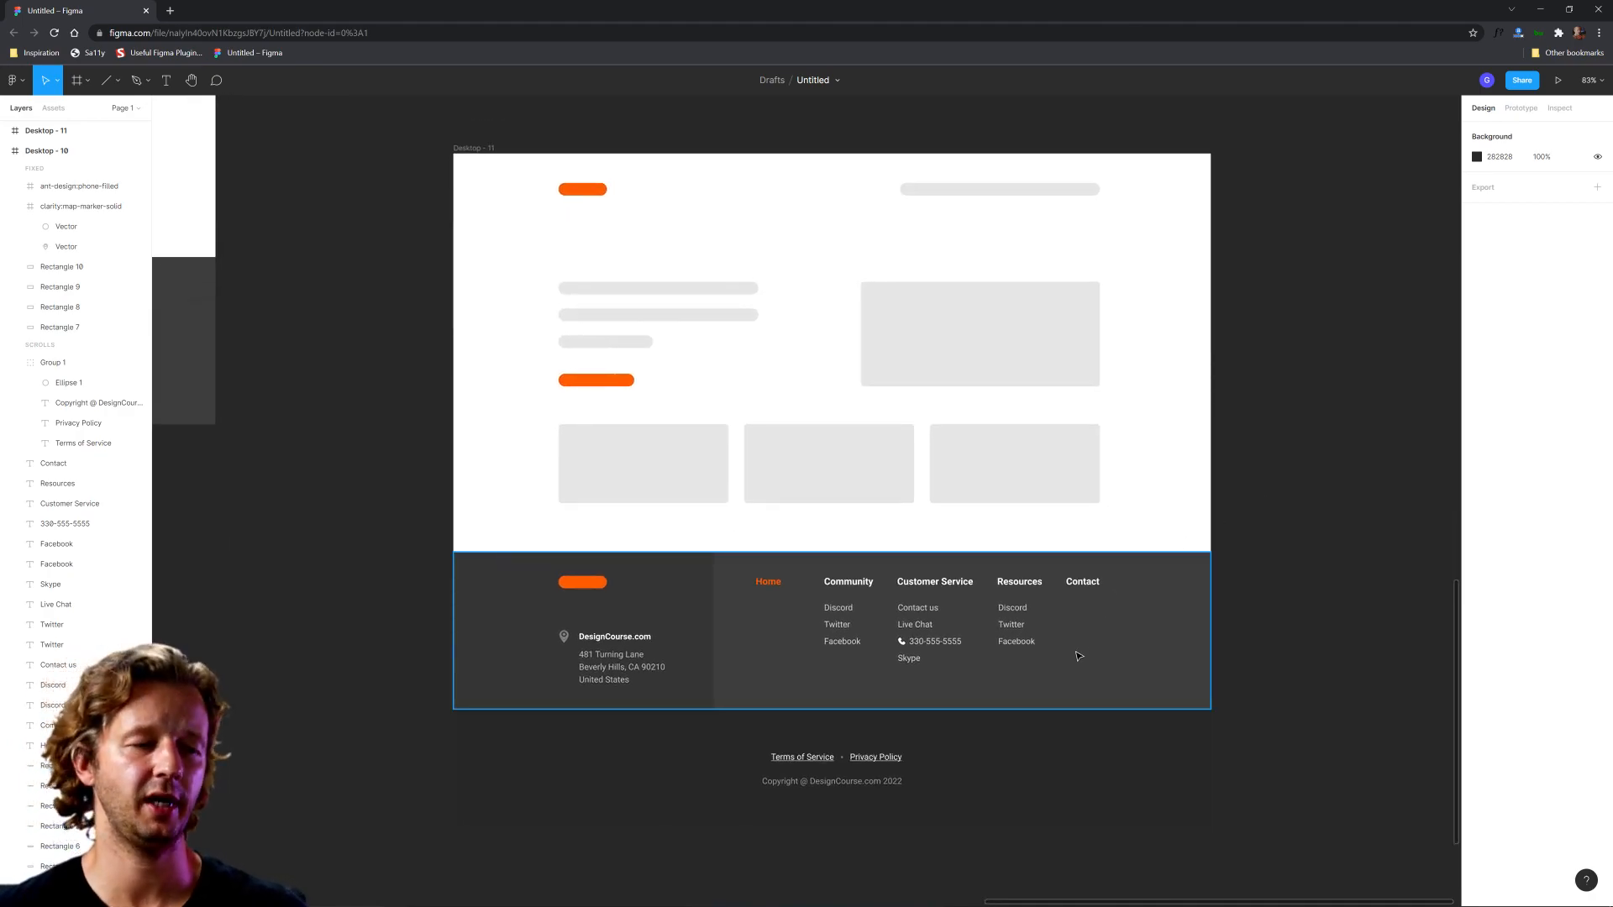
{"action": "left_click", "coordinate": [1102, 649]}
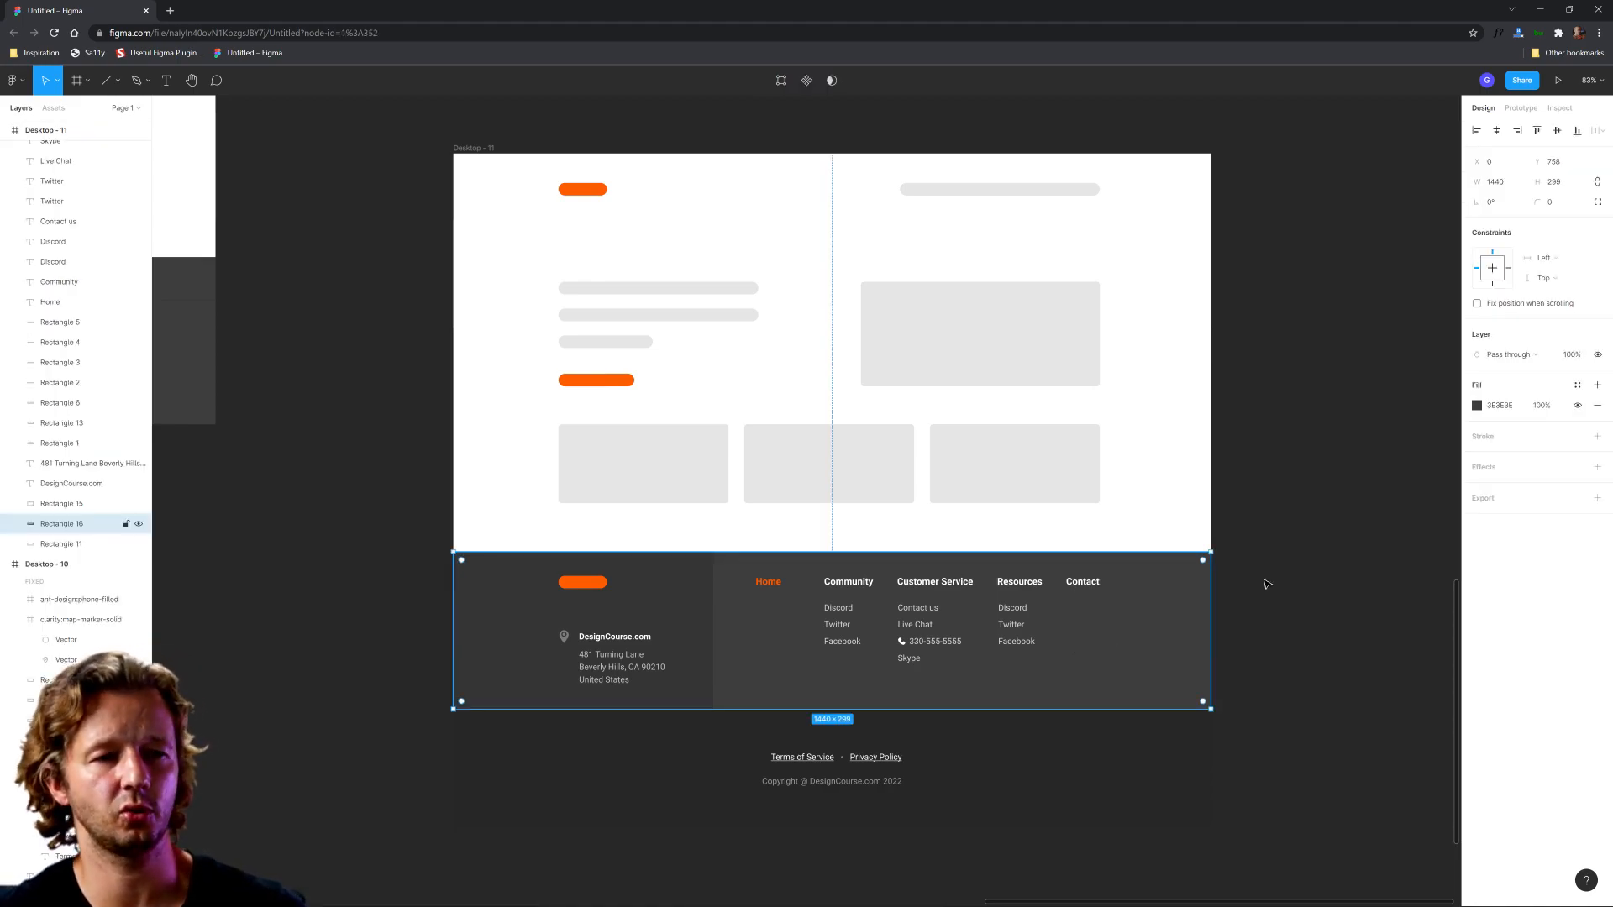
{"action": "left_click", "coordinate": [1476, 405]}
{"action": "left_click_drag", "start_coordinate": [1409, 589], "coordinate": [1357, 536]}
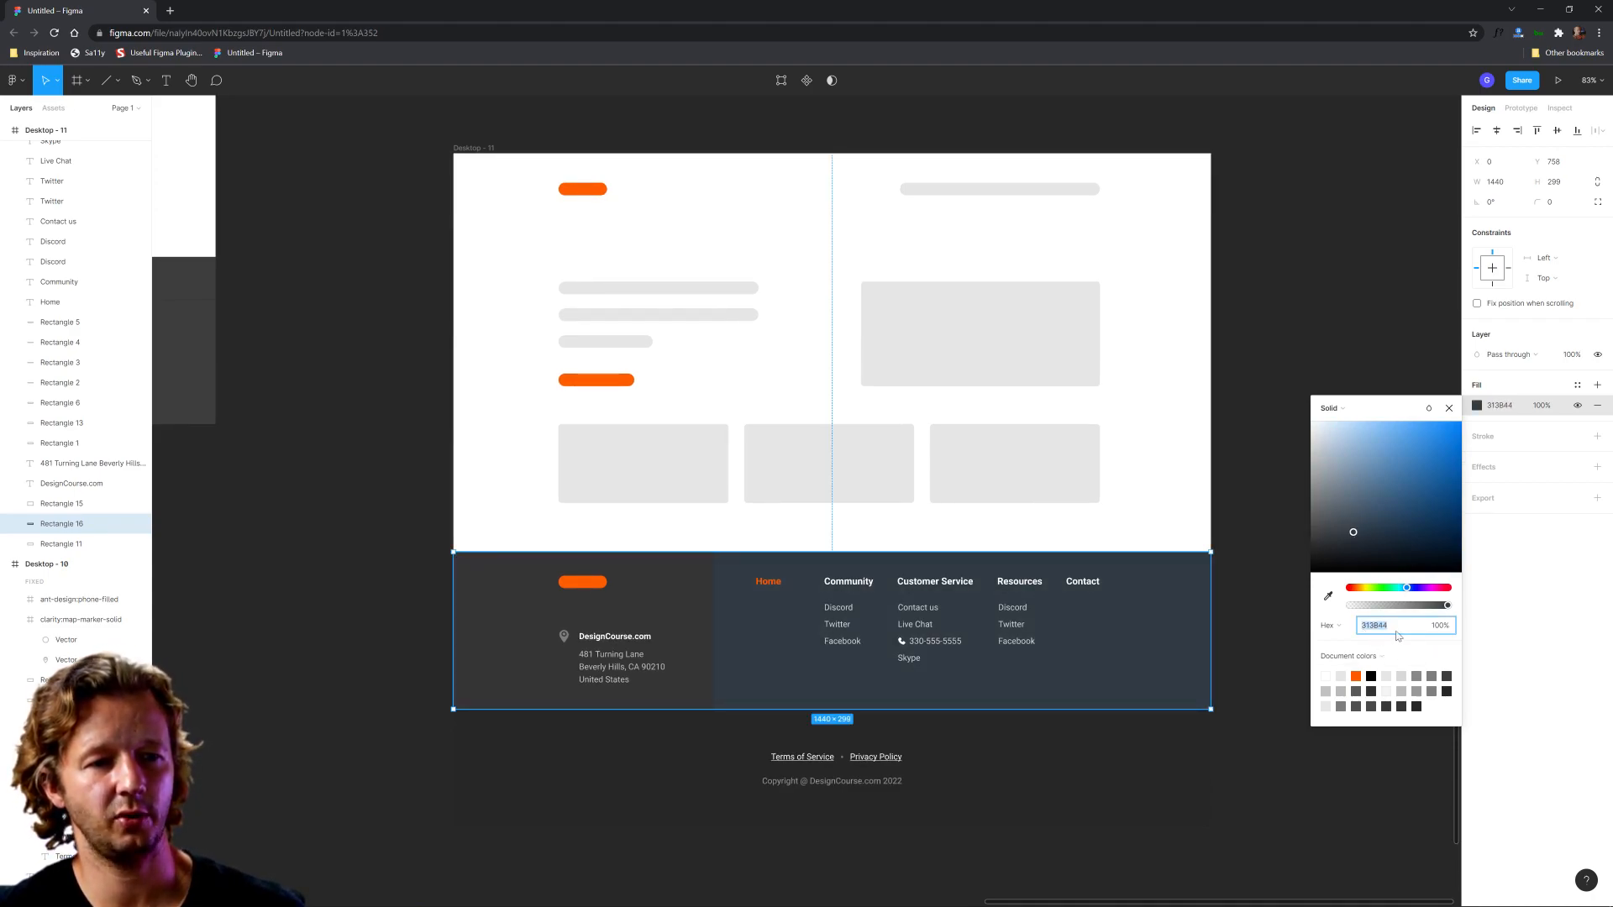
Step: Change the fill of the address block's rectangle in the Desktop - 11 footer to darker slate blue 27313A, based on the adjacent colour
{"action": "left_click", "coordinate": [683, 619]}
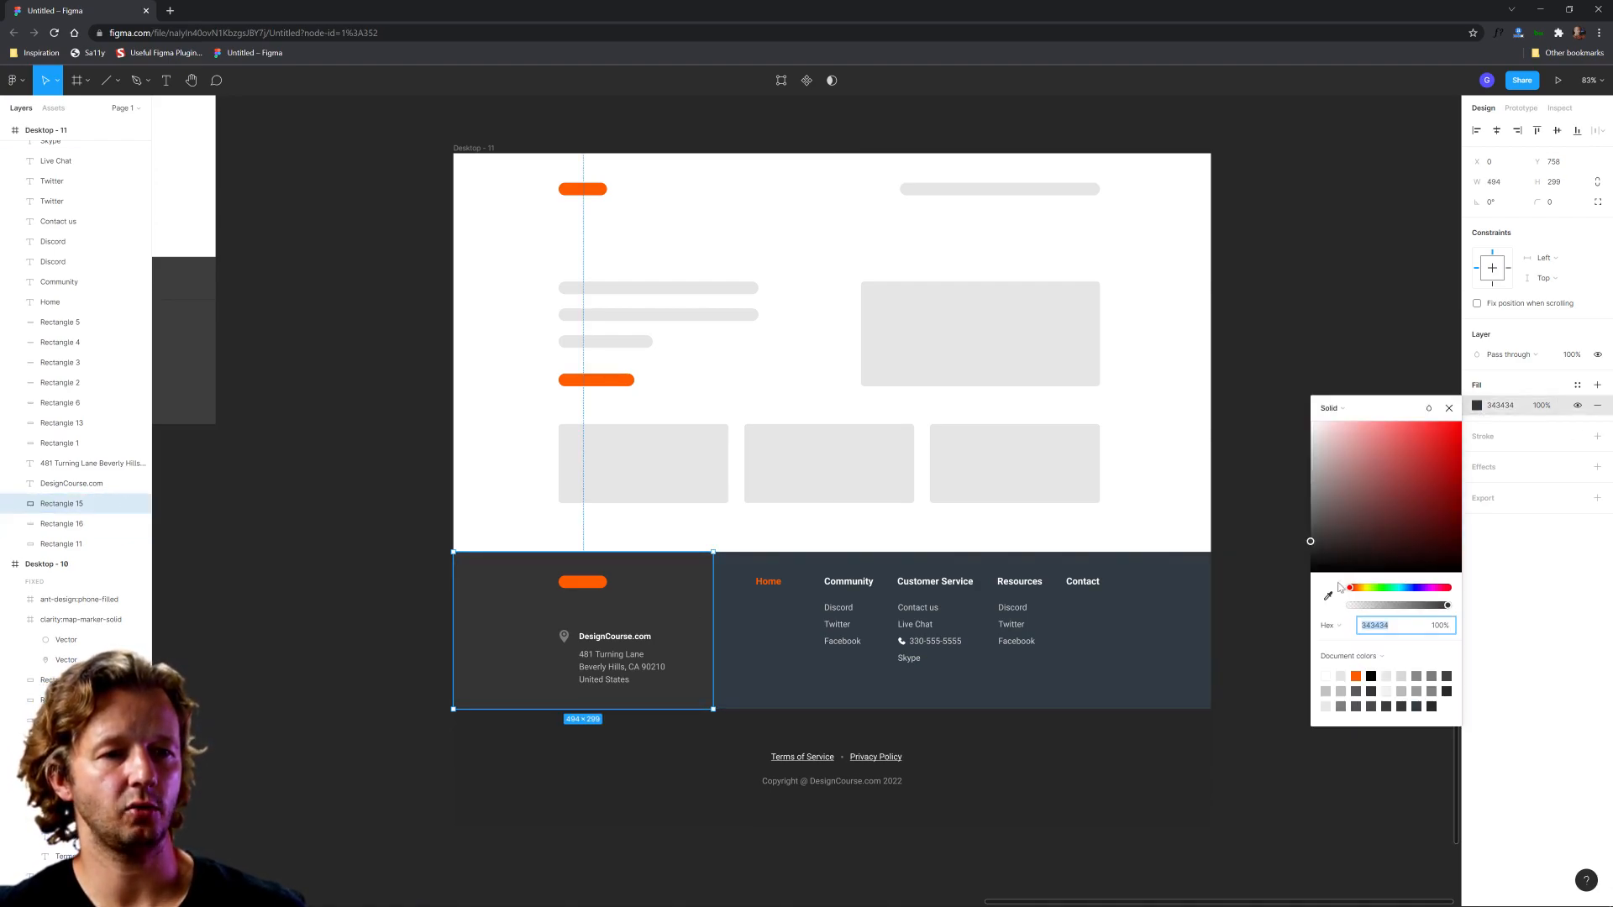
{"action": "left_click", "coordinate": [1329, 596]}
{"action": "left_click", "coordinate": [753, 608]}
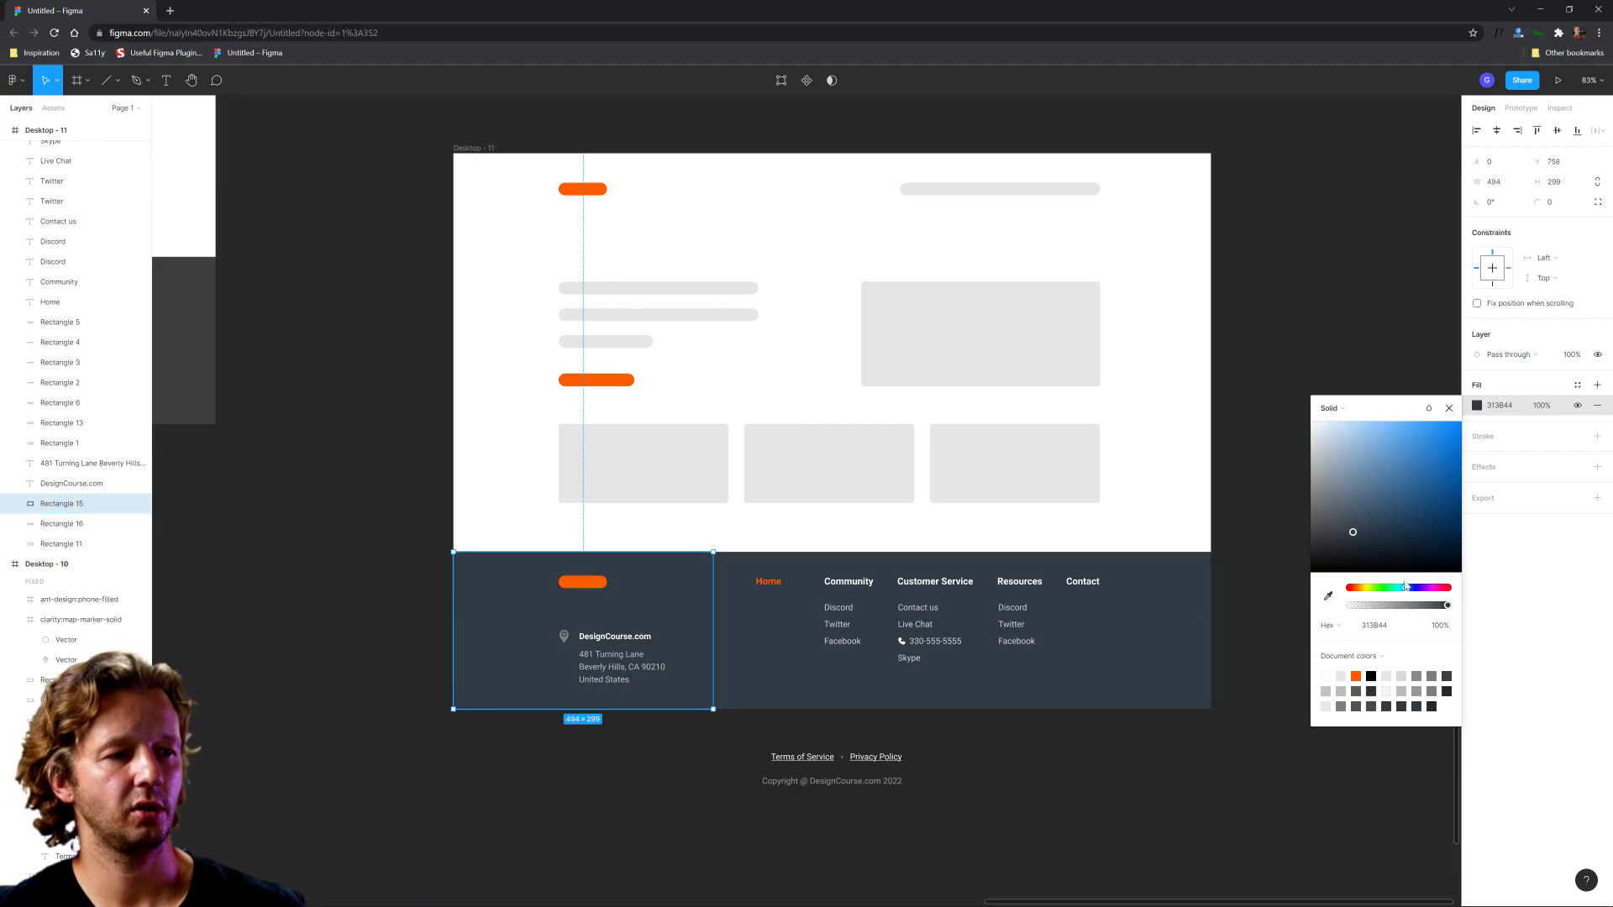
{"action": "left_click", "coordinate": [1361, 539]}
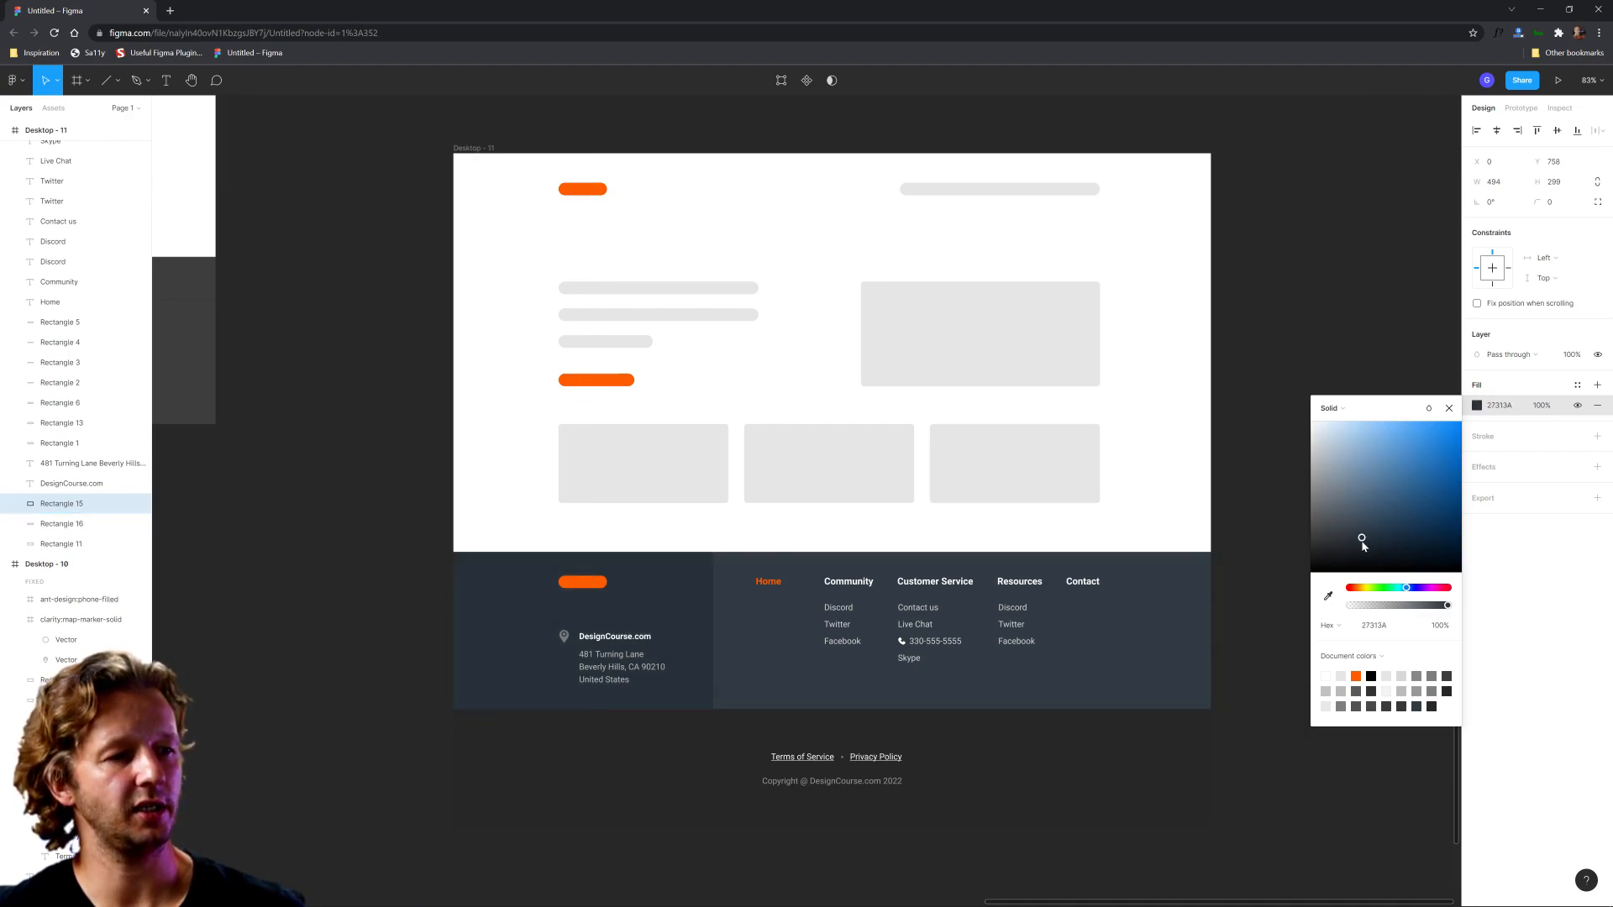
Step: Sample the footer's slate blue for the legal strip background in Desktop - 11 and lighten it to blue-grey A5B2BD
{"action": "left_click", "coordinate": [1063, 765]}
{"action": "left_click", "coordinate": [1476, 406]}
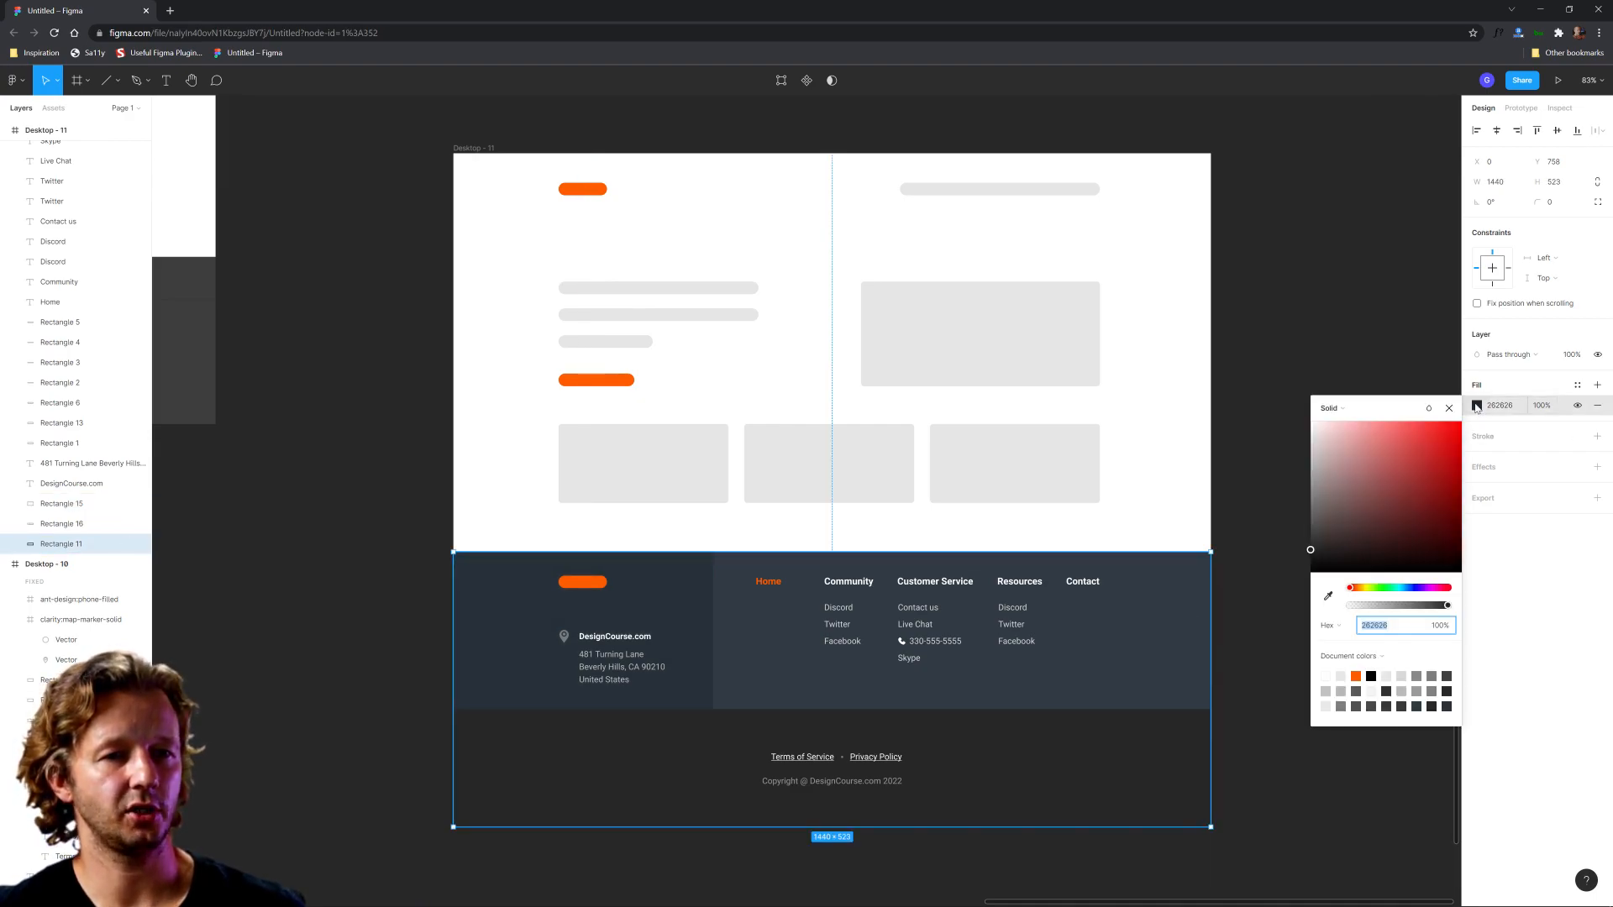
{"action": "left_click", "coordinate": [1328, 595]}
{"action": "left_click", "coordinate": [832, 679]}
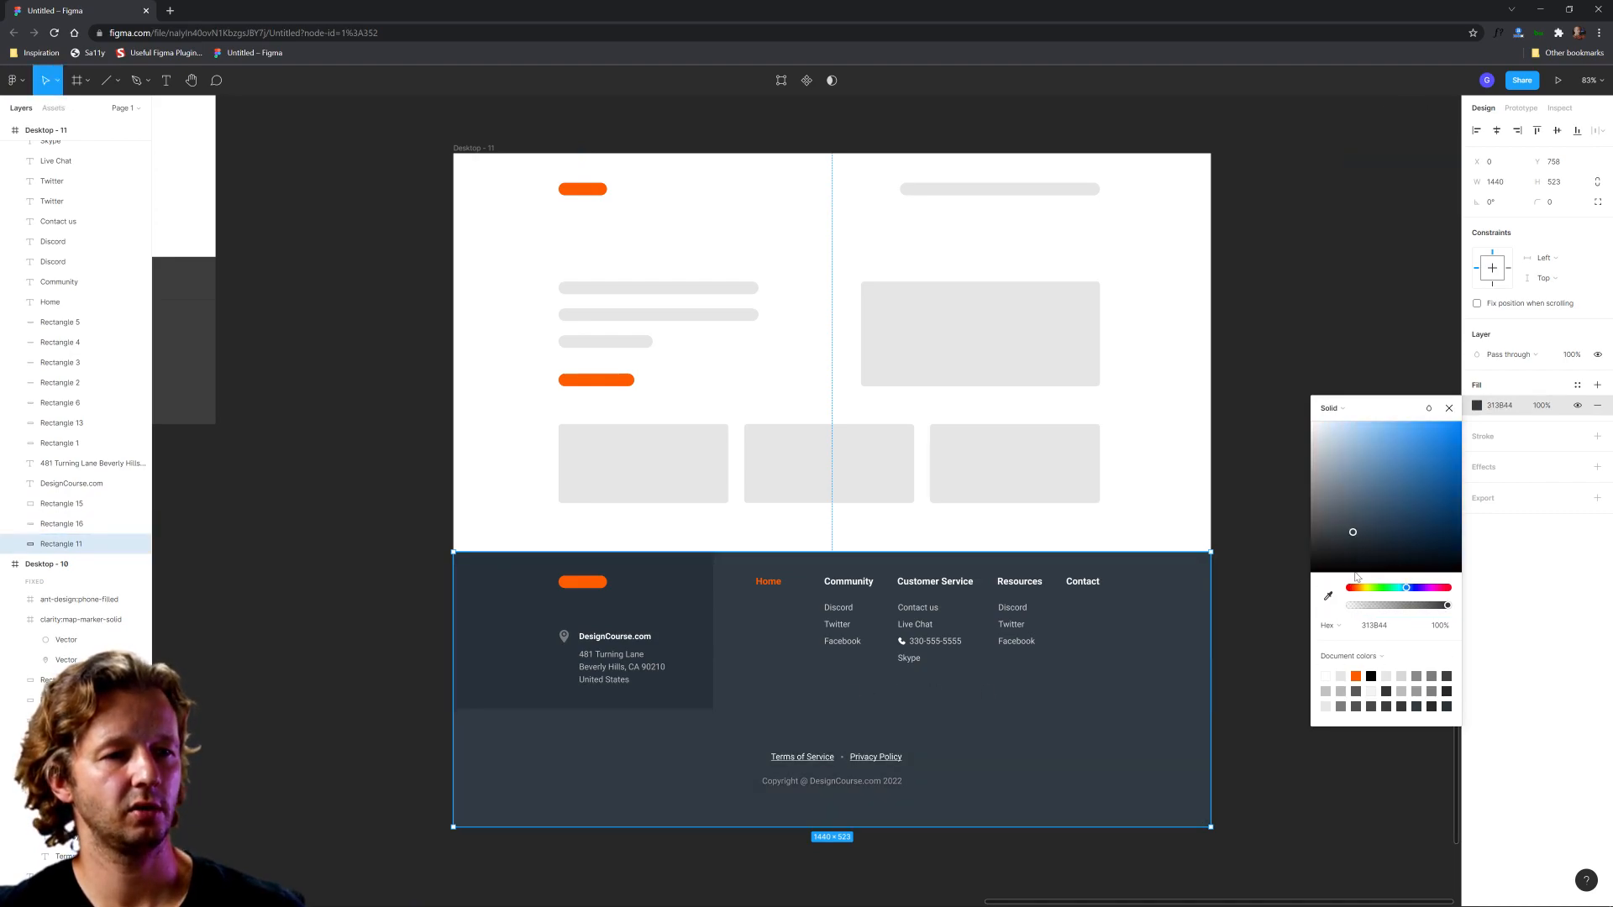
{"action": "left_click", "coordinate": [1328, 595]}
{"action": "left_click", "coordinate": [710, 666]}
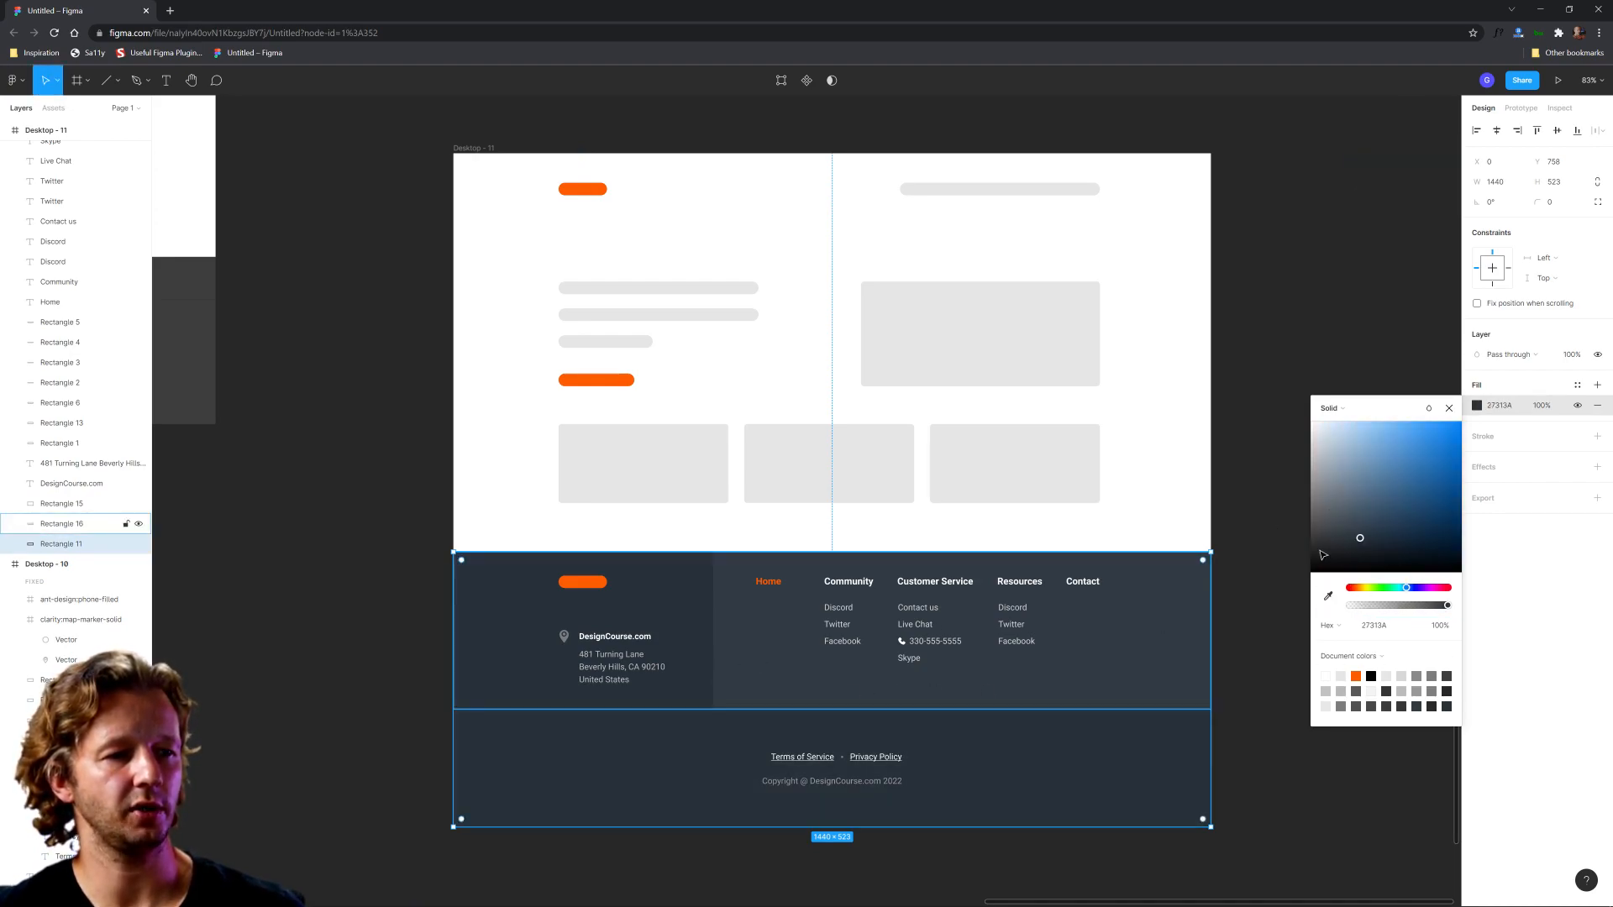
{"action": "left_click_drag", "start_coordinate": [1362, 543], "coordinate": [1366, 549]}
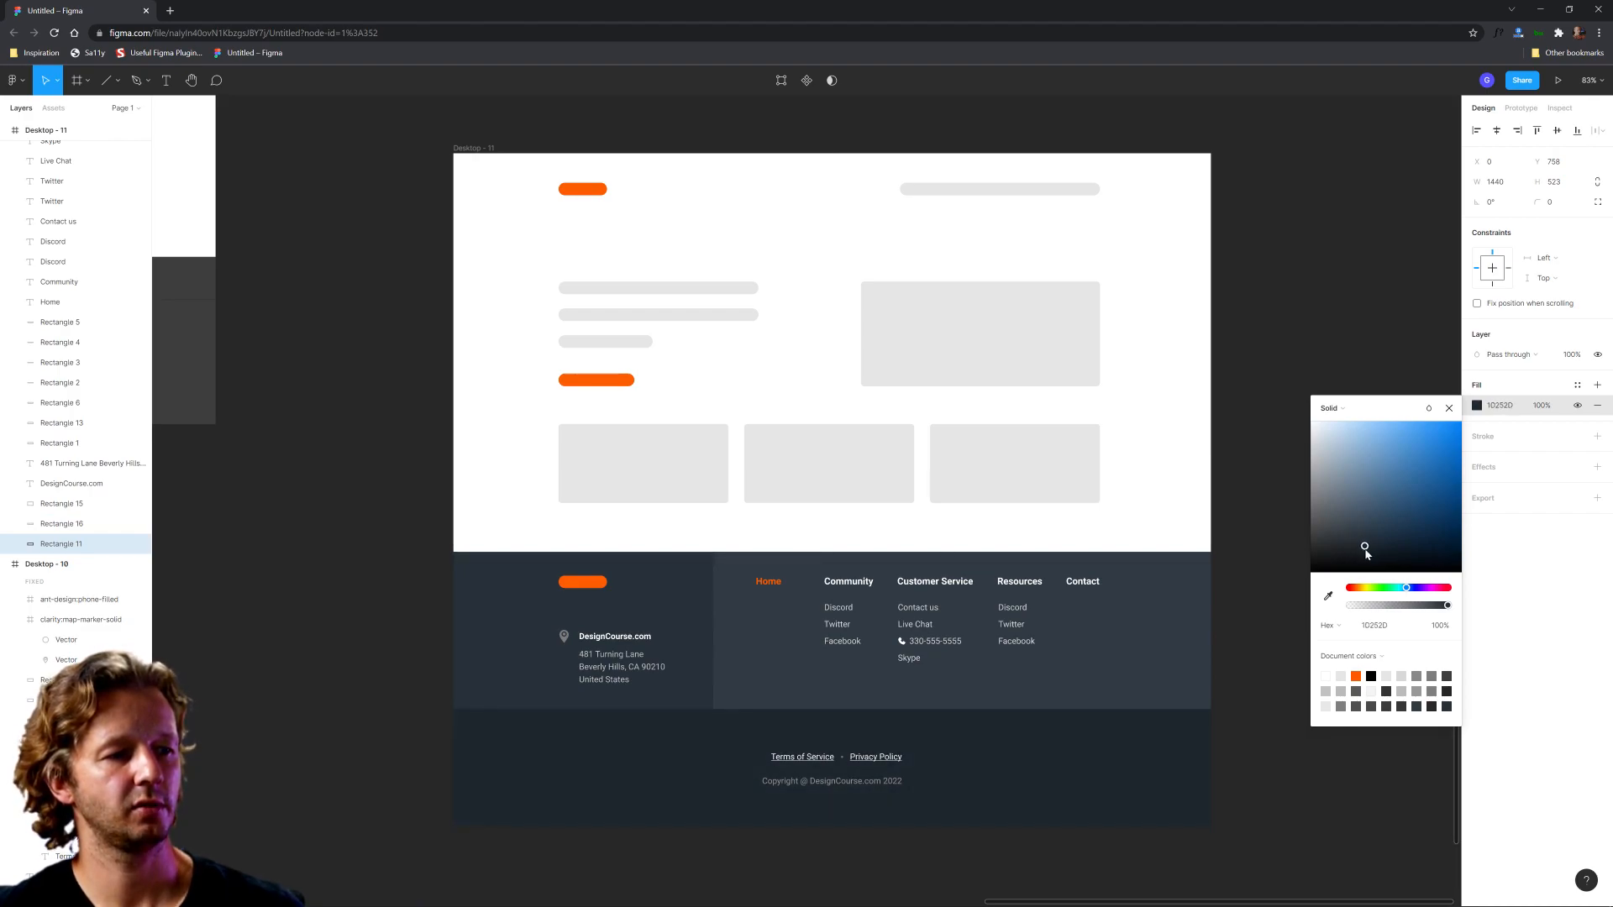
{"action": "left_click_drag", "start_coordinate": [1361, 551], "coordinate": [1324, 468]}
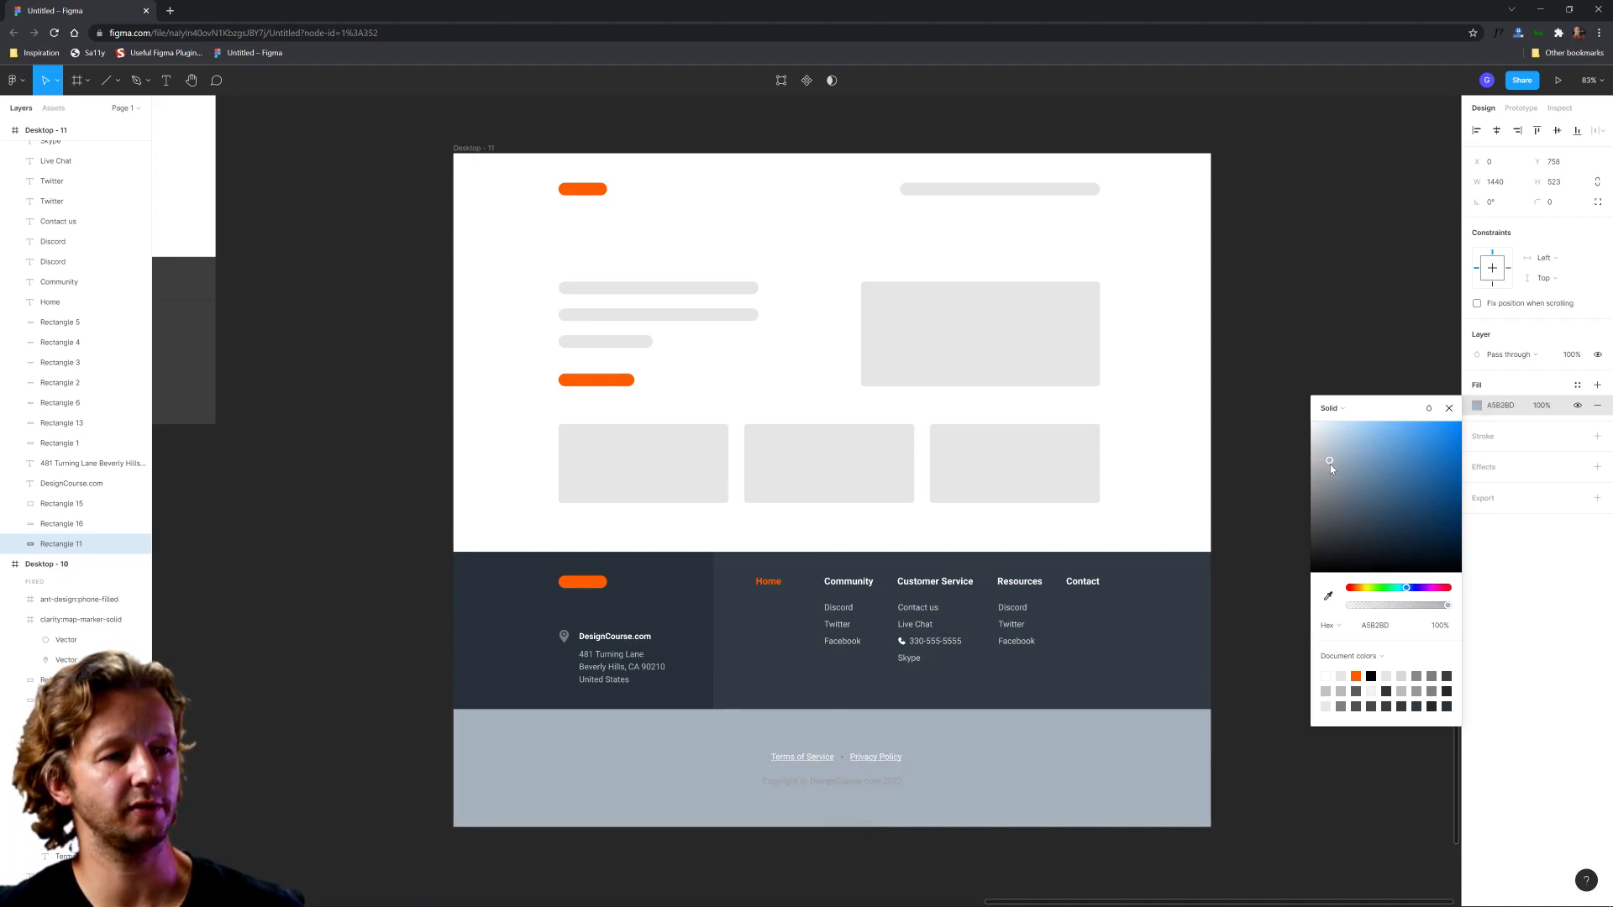
{"action": "left_click", "coordinate": [1300, 778]}
Step: Recolour the legal strip's text: black 000000 for the Terms of Service and Privacy Policy links, dark slate 353F48 for the copyright line
{"action": "left_click", "coordinate": [873, 763]}
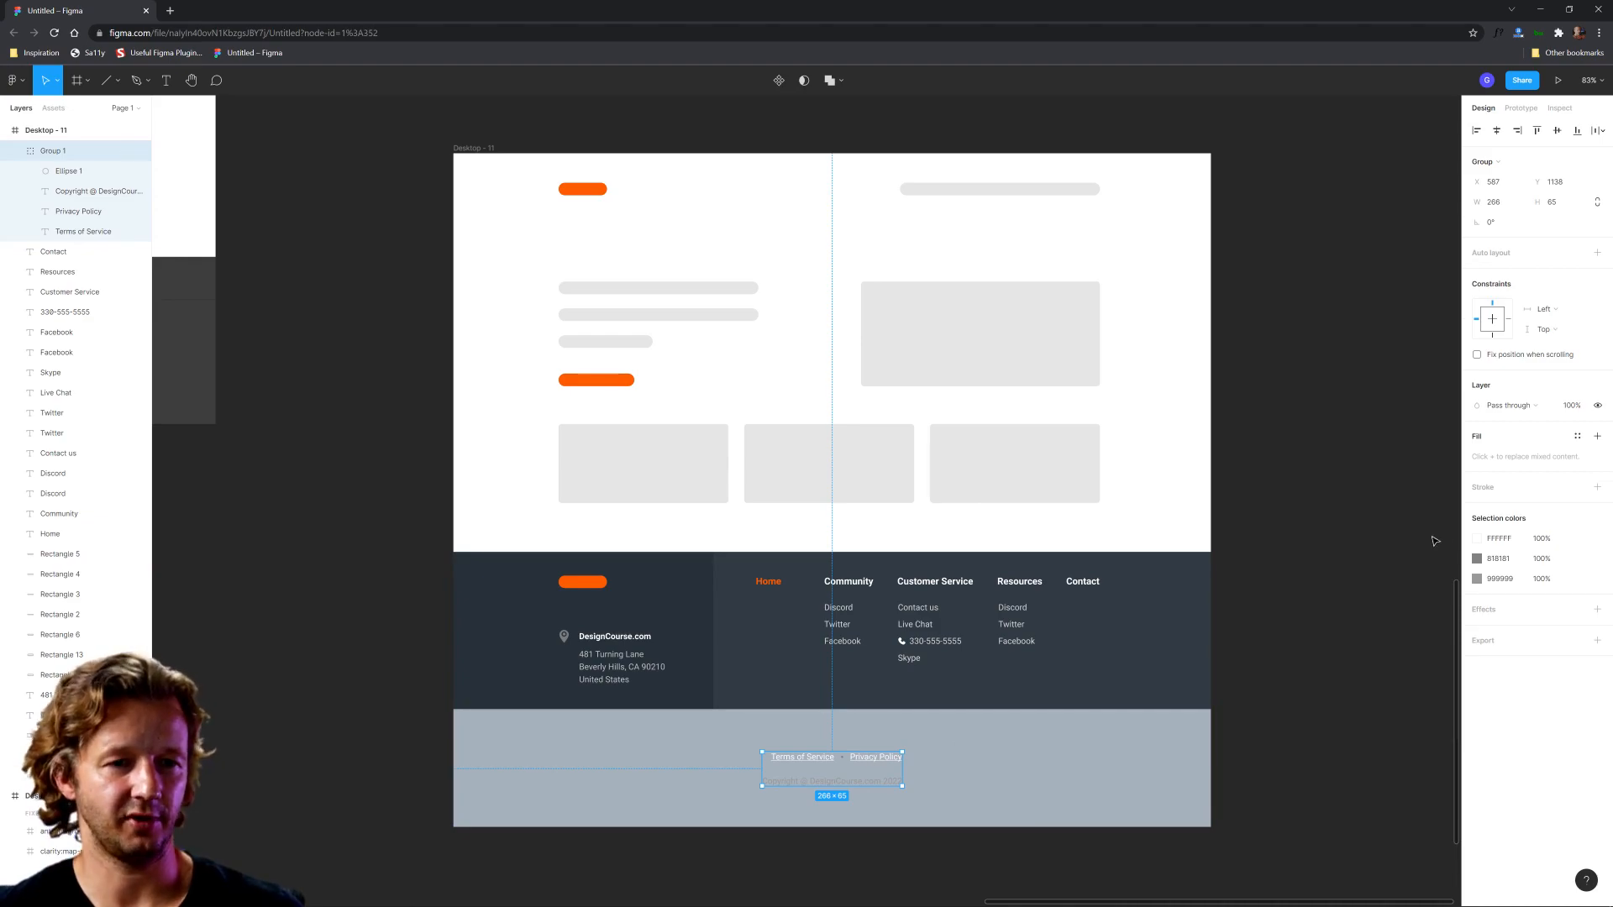
{"action": "left_click", "coordinate": [1476, 538]}
{"action": "left_click_drag", "start_coordinate": [1378, 622], "coordinate": [902, 759]}
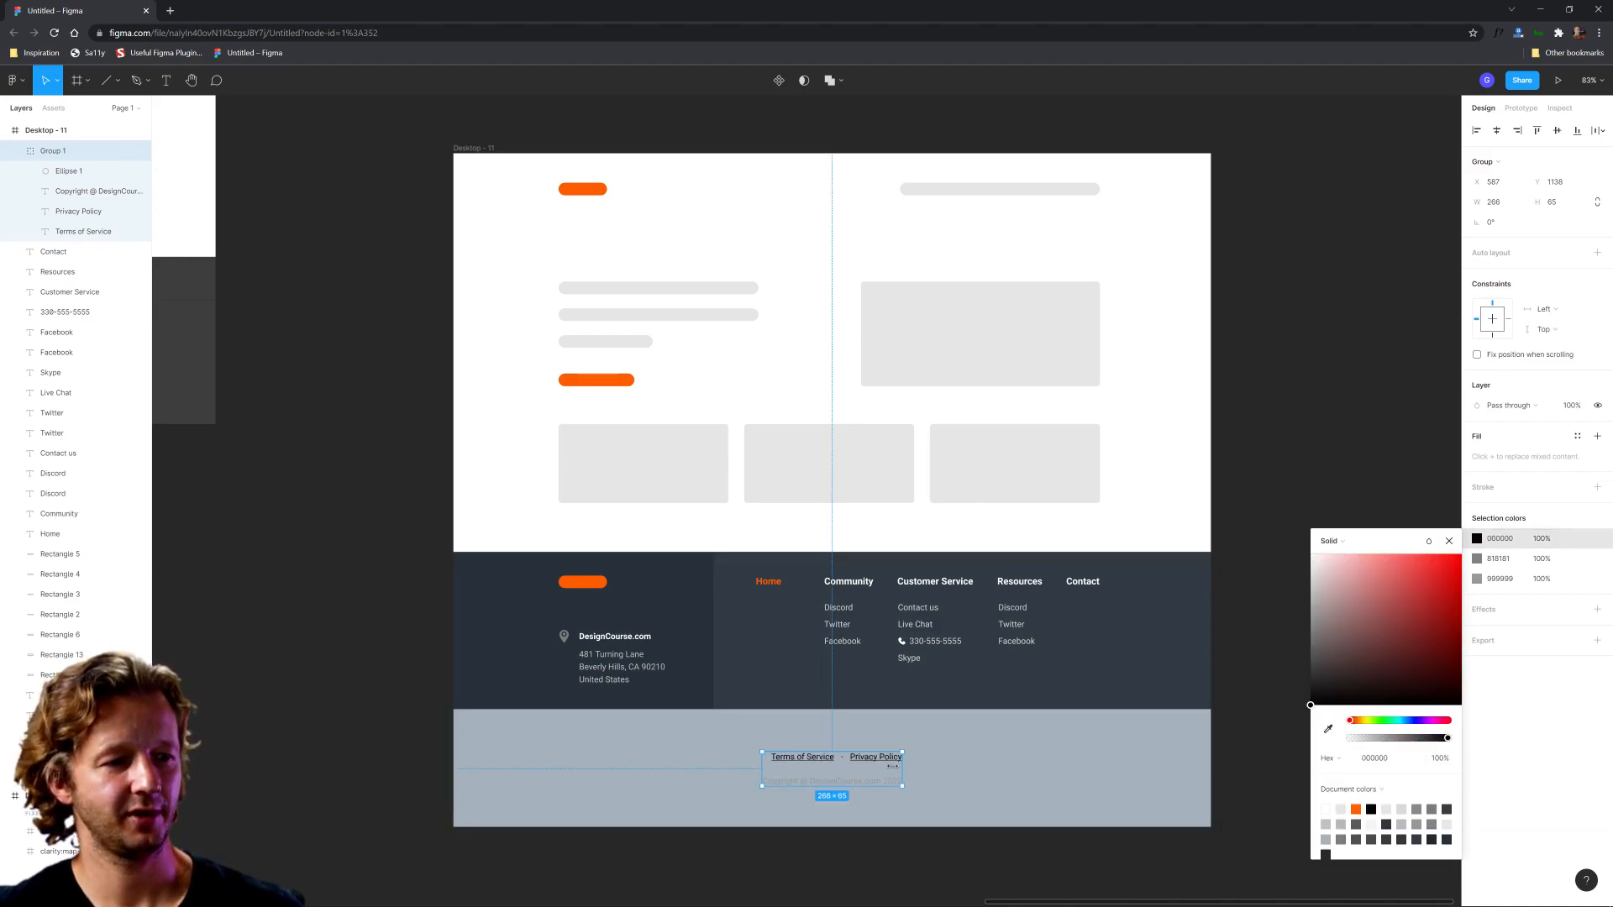
{"action": "left_click", "coordinate": [1477, 579]}
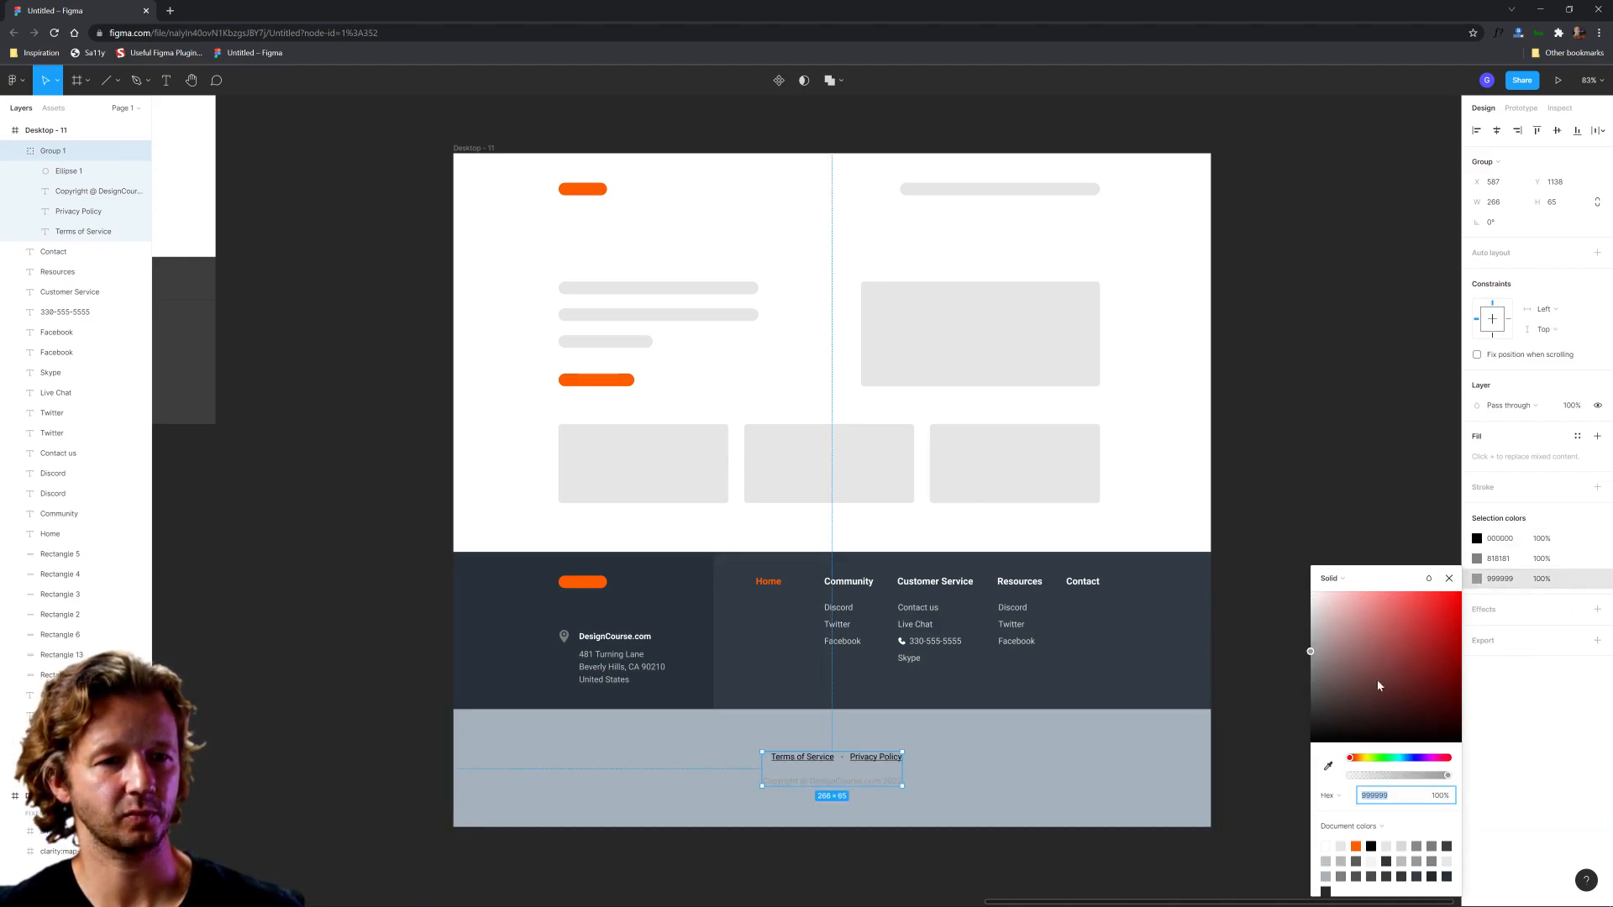
{"action": "left_click", "coordinate": [1329, 765]}
{"action": "left_click", "coordinate": [1089, 769]}
{"action": "left_click", "coordinate": [1360, 654]}
{"action": "left_click_drag", "start_coordinate": [1362, 660], "coordinate": [1402, 679]}
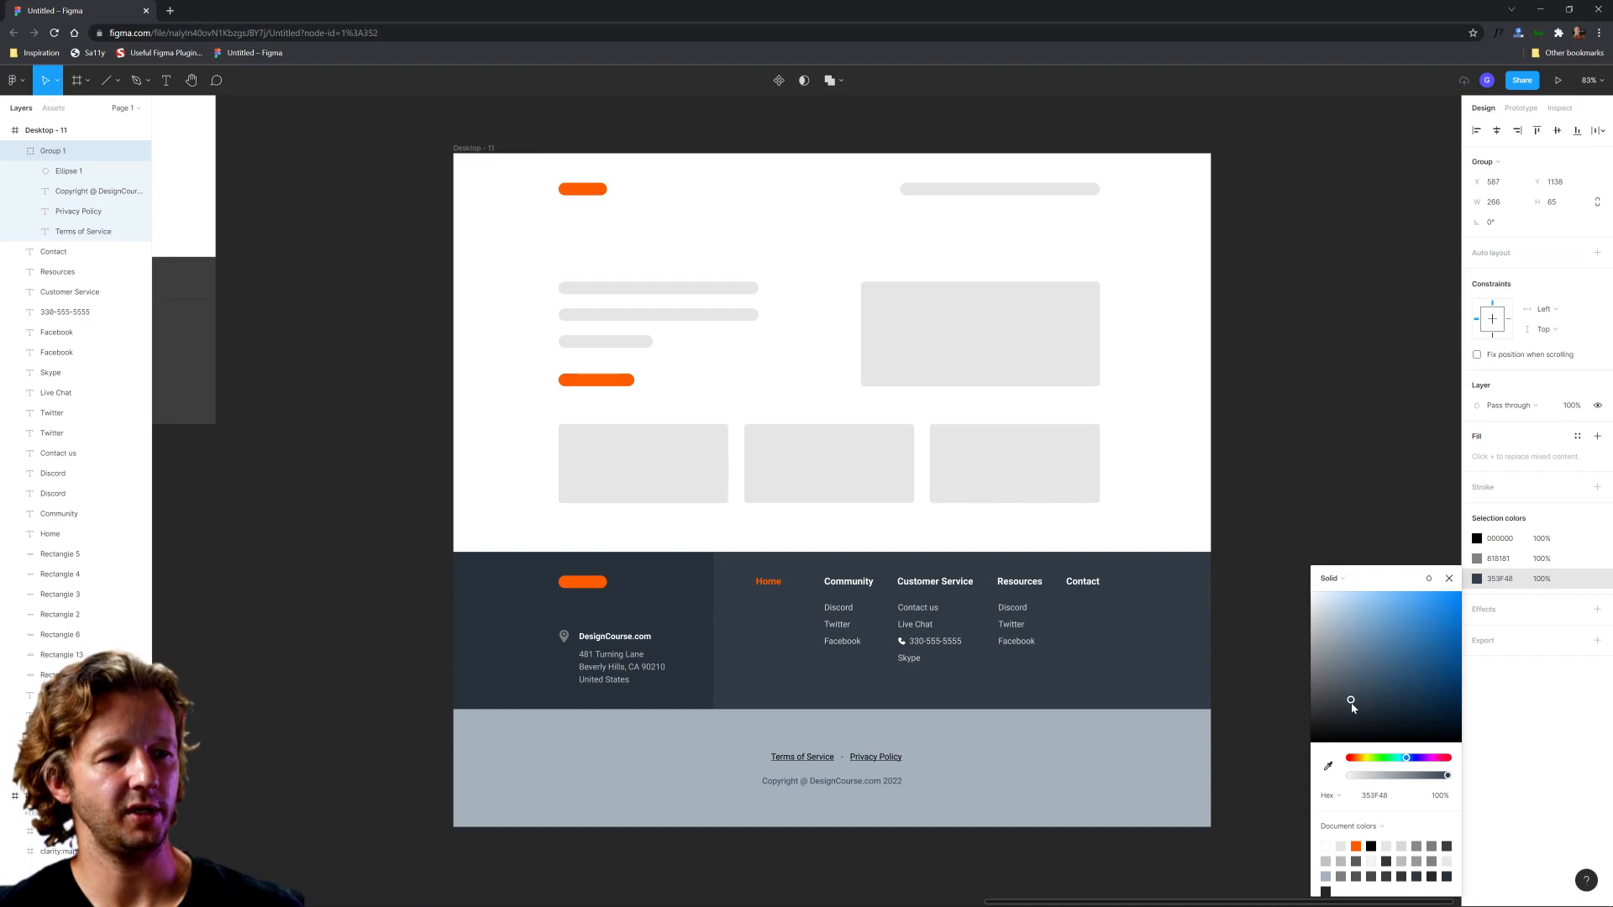
{"action": "left_click", "coordinate": [943, 836]}
Step: Change the dot separator between the Terms of Service and Privacy Policy links to medium blue 496780
{"action": "scroll", "coordinate": [880, 819], "scroll_direction": "up", "scroll_amount": 5}
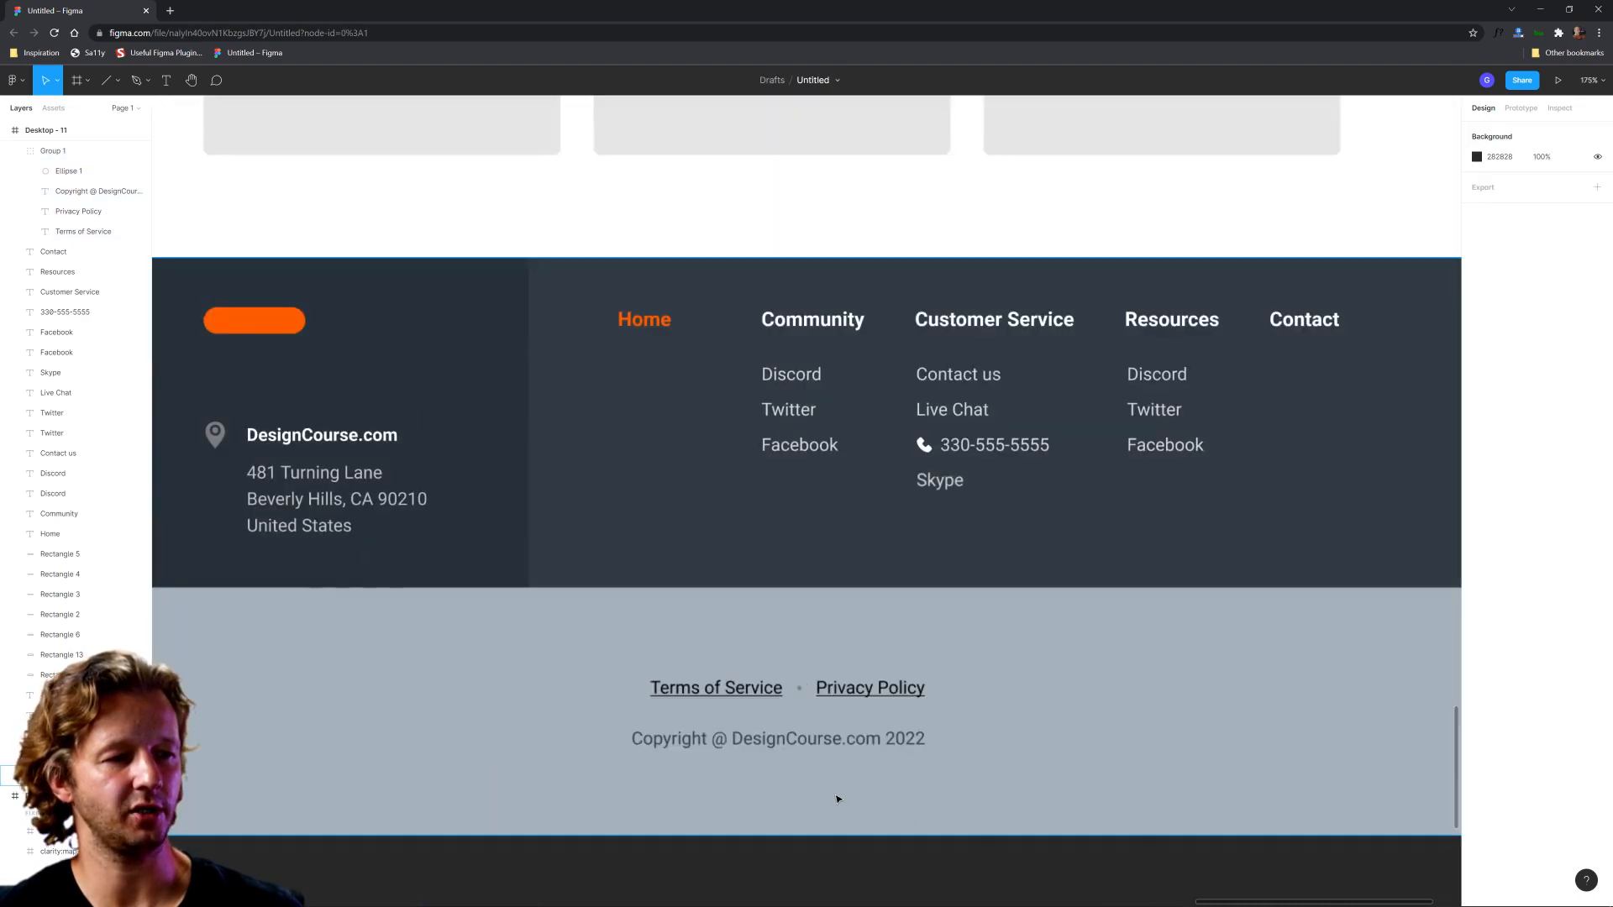
{"action": "left_click", "coordinate": [798, 697]}
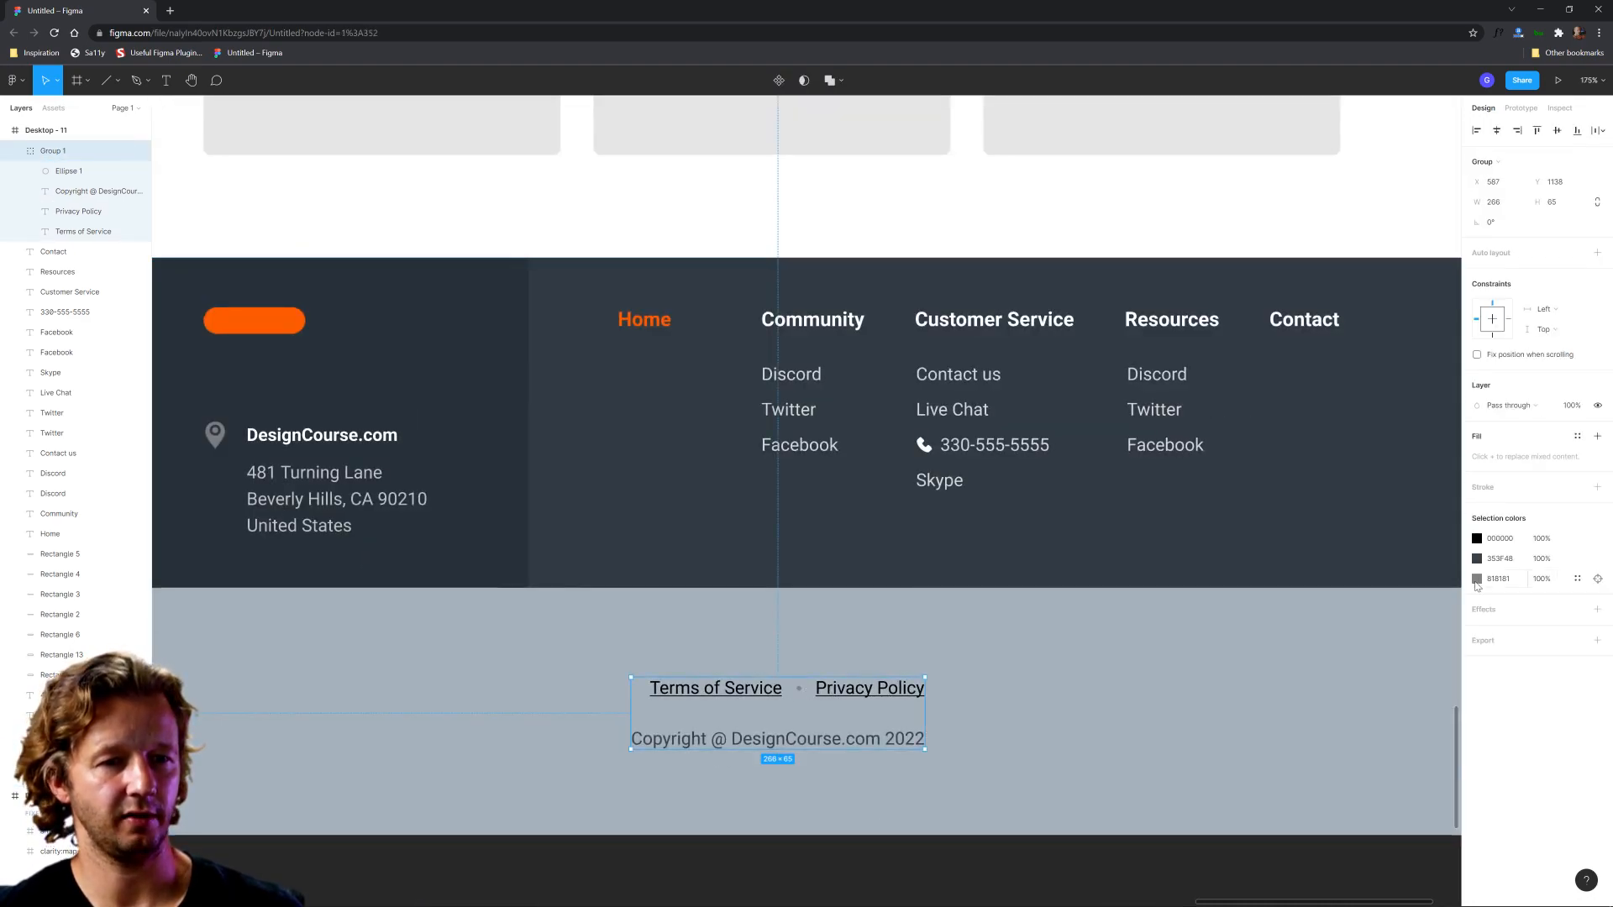
{"action": "left_click", "coordinate": [1476, 580]}
{"action": "left_click", "coordinate": [1329, 766]}
{"action": "left_click", "coordinate": [1267, 689]}
{"action": "left_click", "coordinate": [1371, 668]}
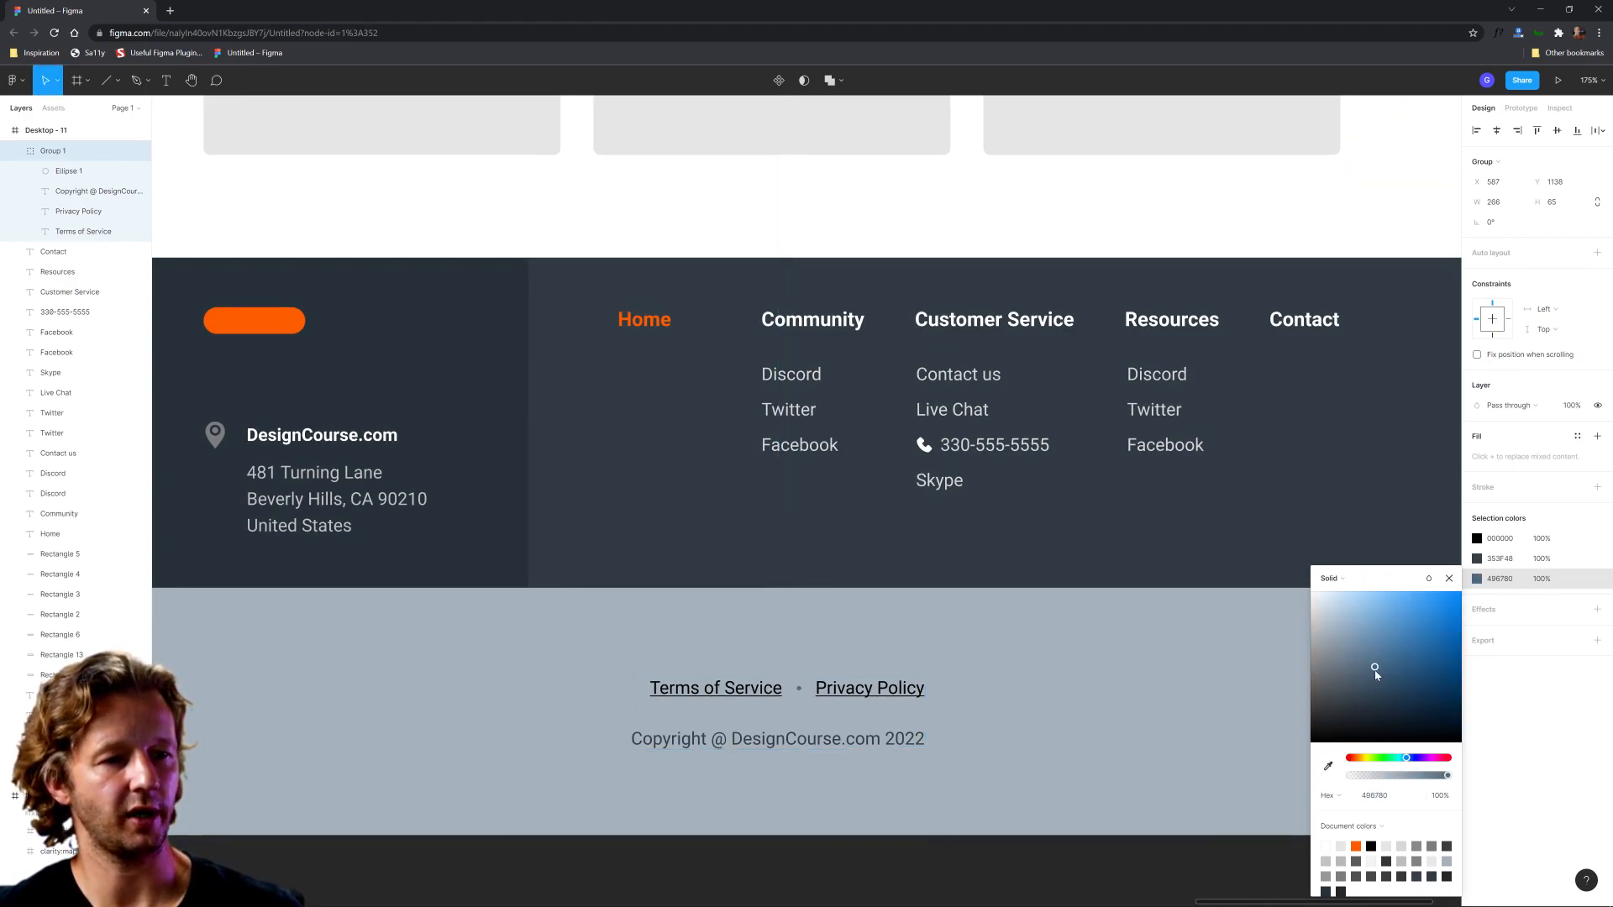
{"action": "left_click", "coordinate": [1091, 677]}
Step: Compare the blue-tinted Desktop - 11 footer with the other variants in an overview of all frames
{"action": "scroll", "coordinate": [1091, 677], "scroll_direction": "down", "scroll_amount": 10}
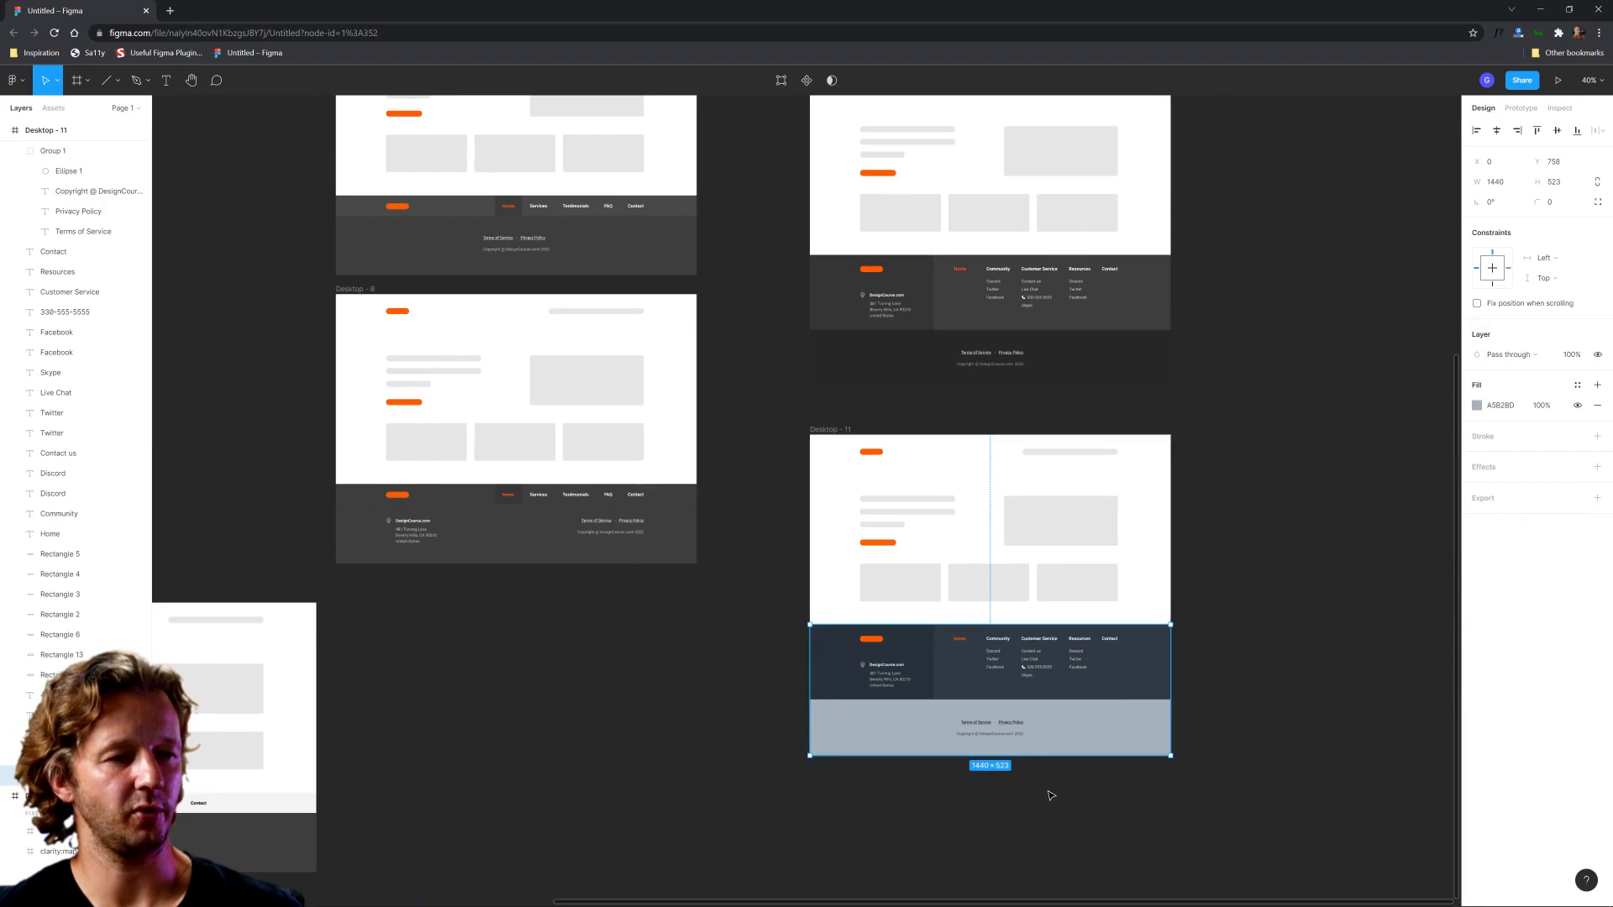
{"action": "scroll", "coordinate": [1093, 792], "scroll_direction": "down", "scroll_amount": 2}
{"action": "left_click", "coordinate": [1126, 798]}
{"action": "scroll", "coordinate": [958, 799], "scroll_direction": "down", "scroll_amount": 2}
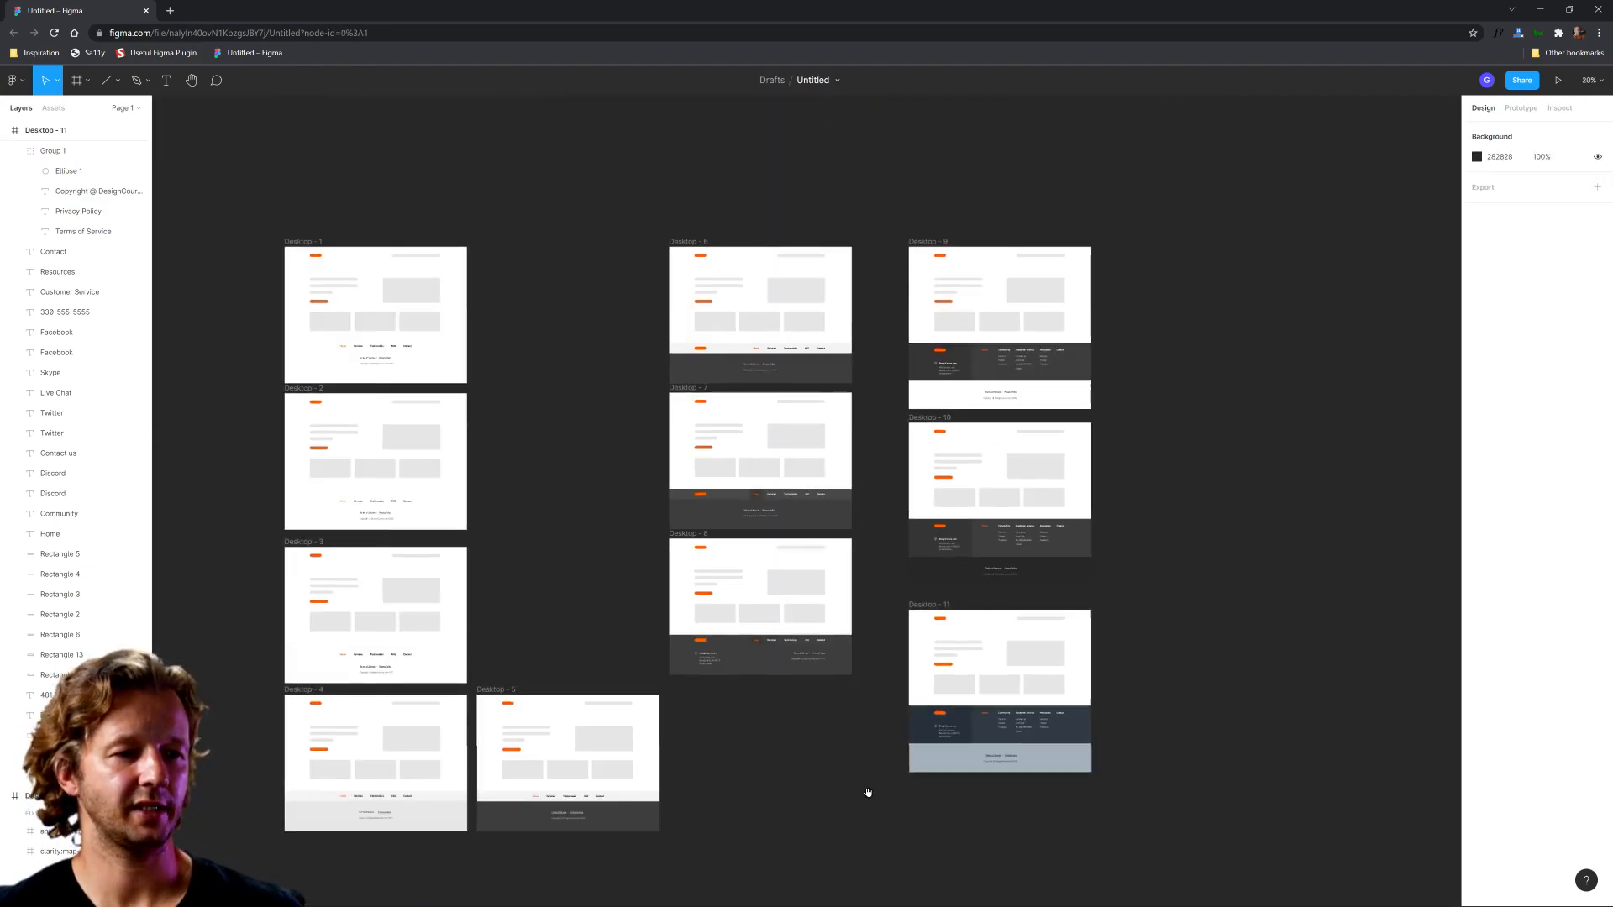
{"action": "left_click_drag", "start_coordinate": [868, 792], "coordinate": [944, 809]}
{"action": "scroll", "coordinate": [1054, 729], "scroll_direction": "up", "scroll_amount": 9}
{"action": "scroll", "coordinate": [1089, 727], "scroll_direction": "down", "scroll_amount": 10}
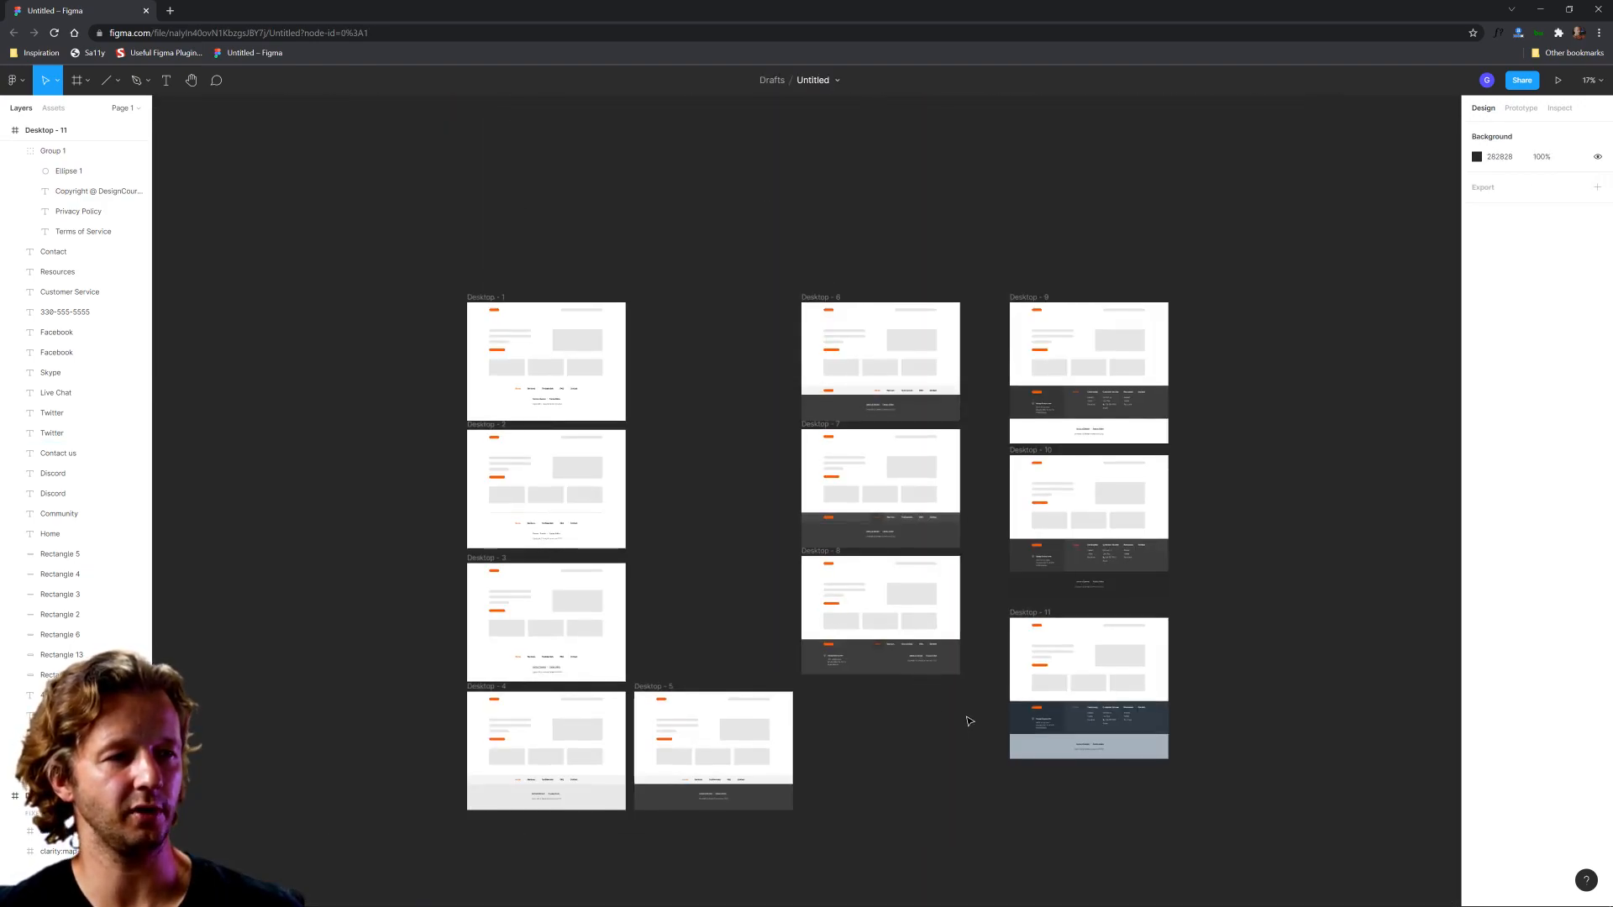
{"action": "left_click_drag", "start_coordinate": [940, 719], "coordinate": [1014, 759]}
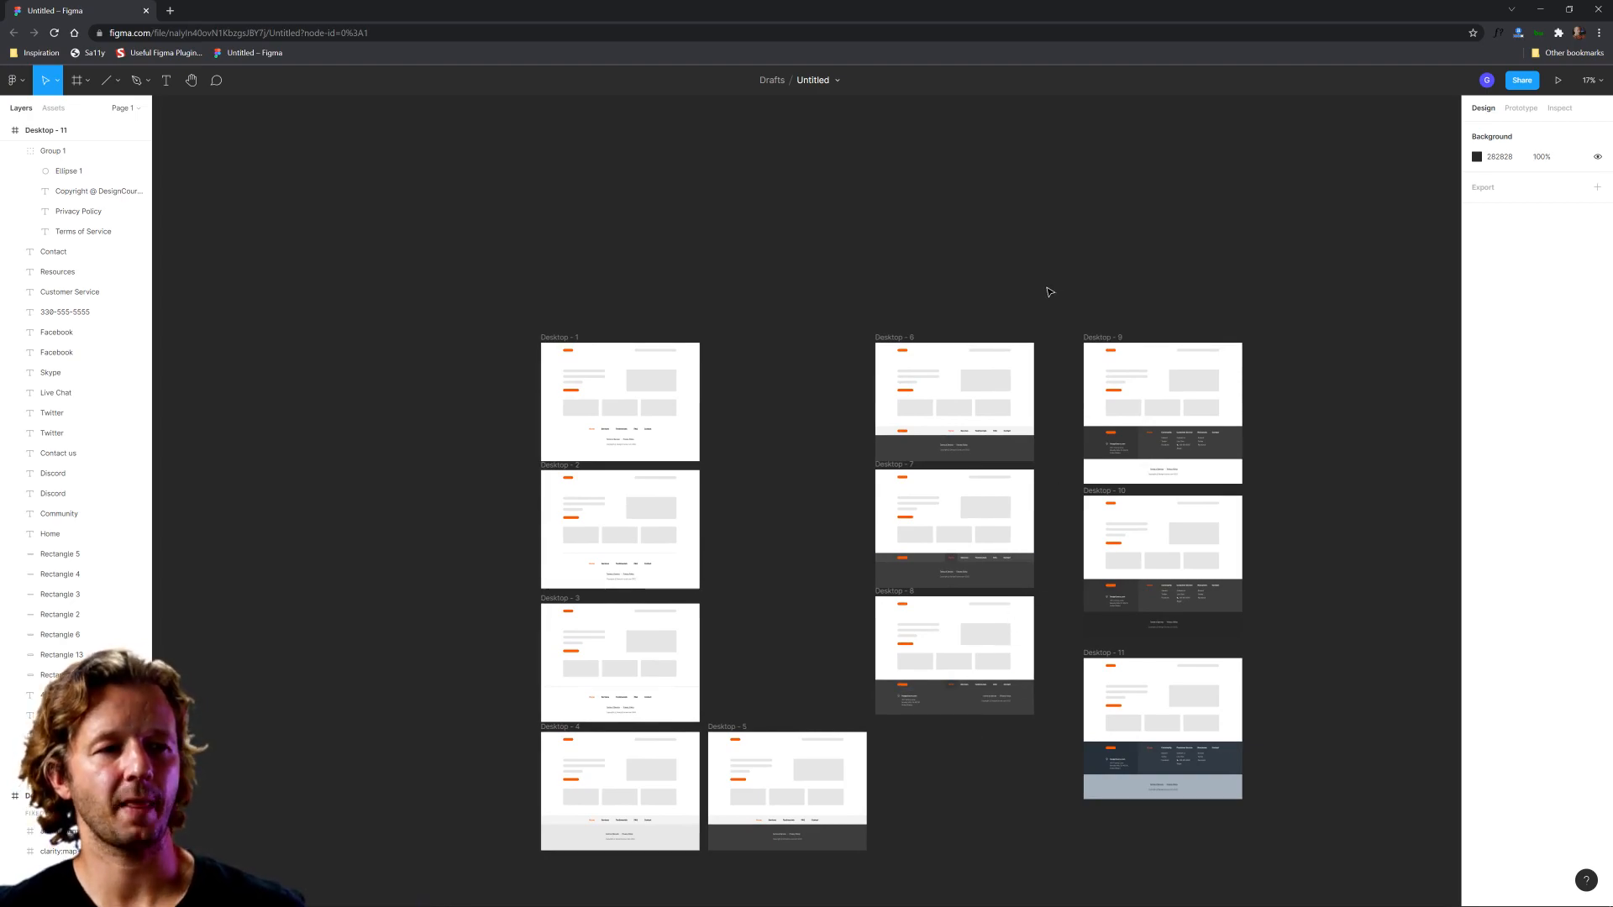
{"action": "scroll", "coordinate": [1049, 305], "scroll_direction": "up", "scroll_amount": 2}
{"action": "left_click_drag", "start_coordinate": [1048, 317], "coordinate": [1078, 221]}
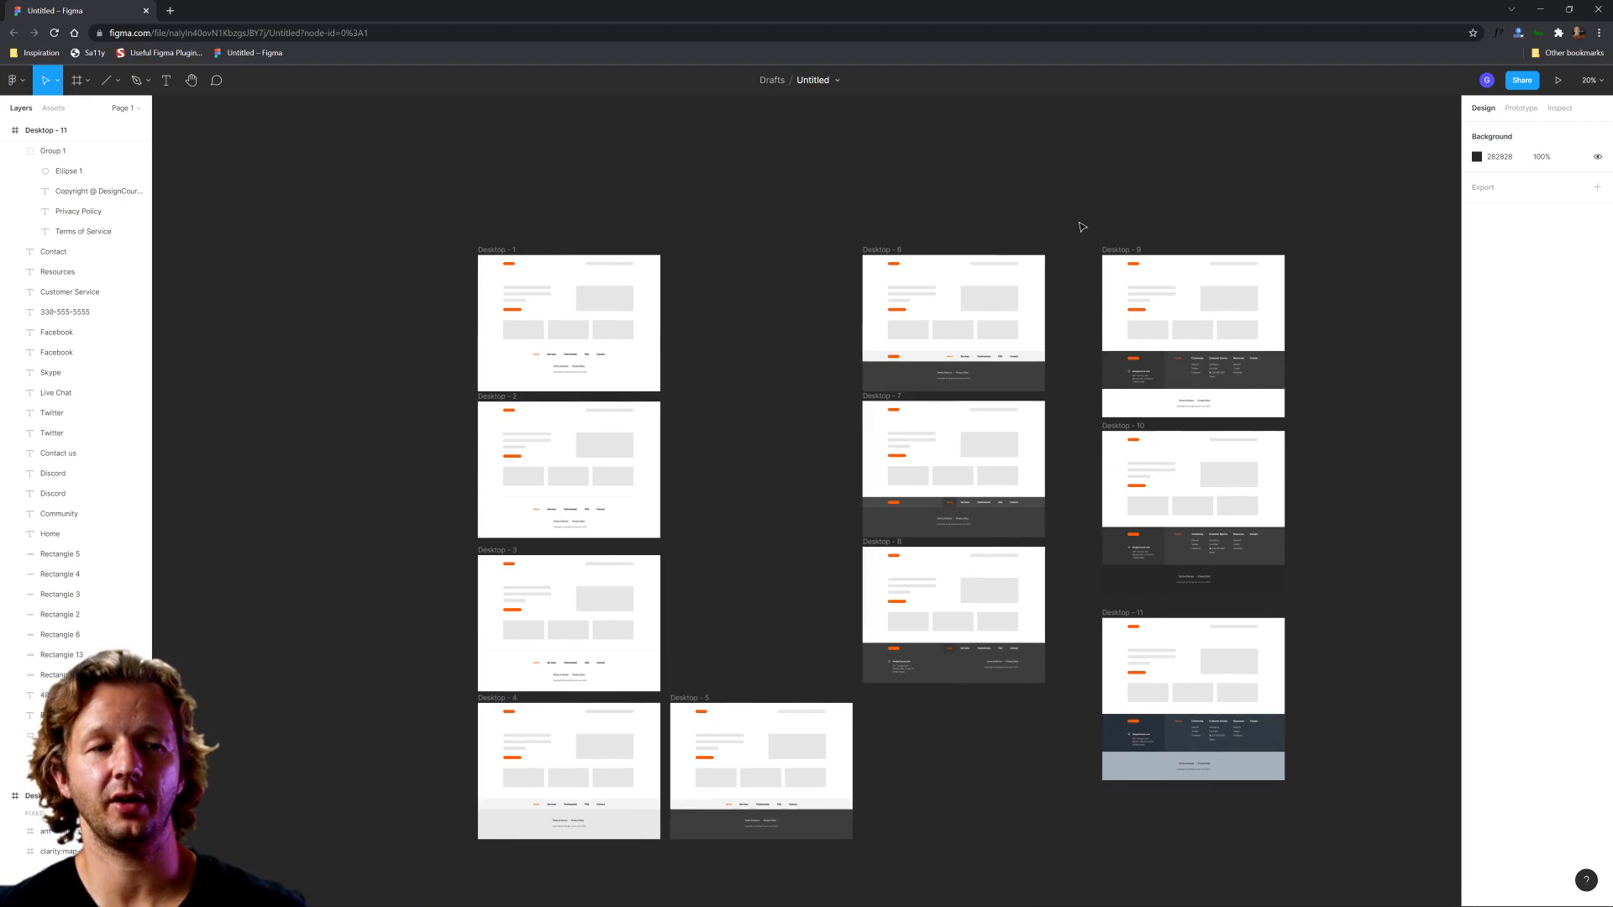